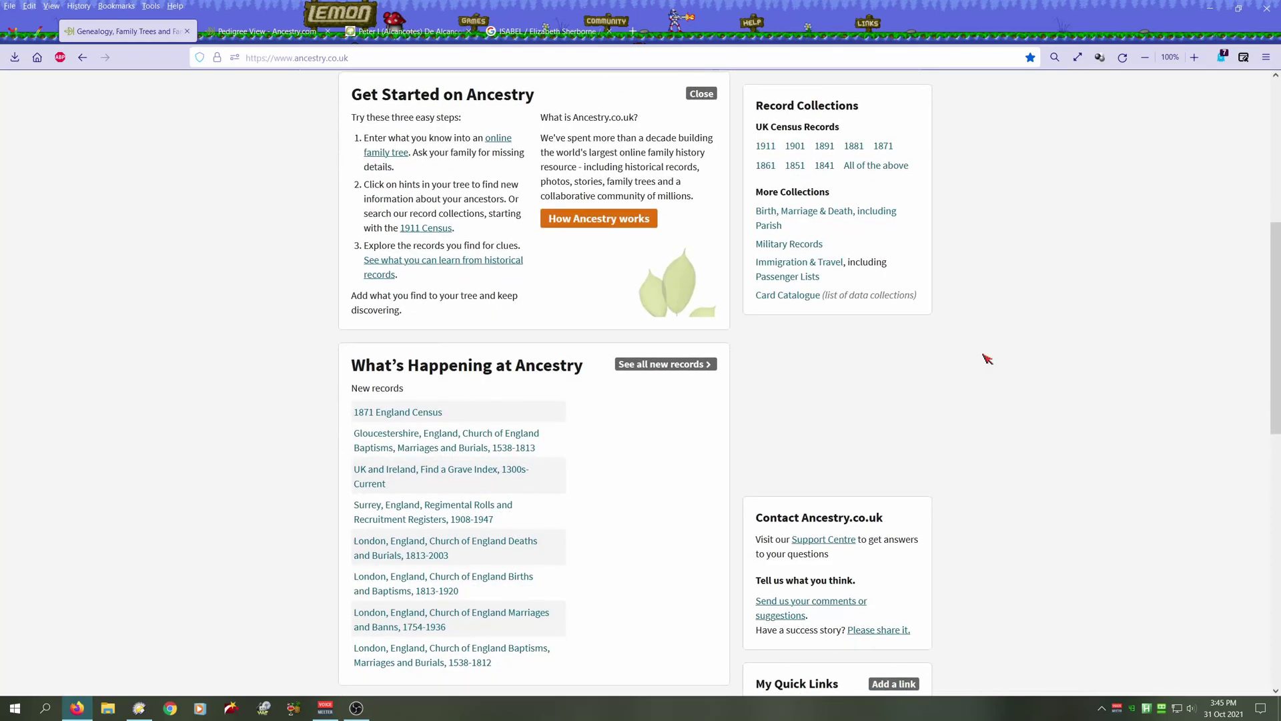
- Open the active family tree in the pedigree view
scroll(987, 359, down, 5)
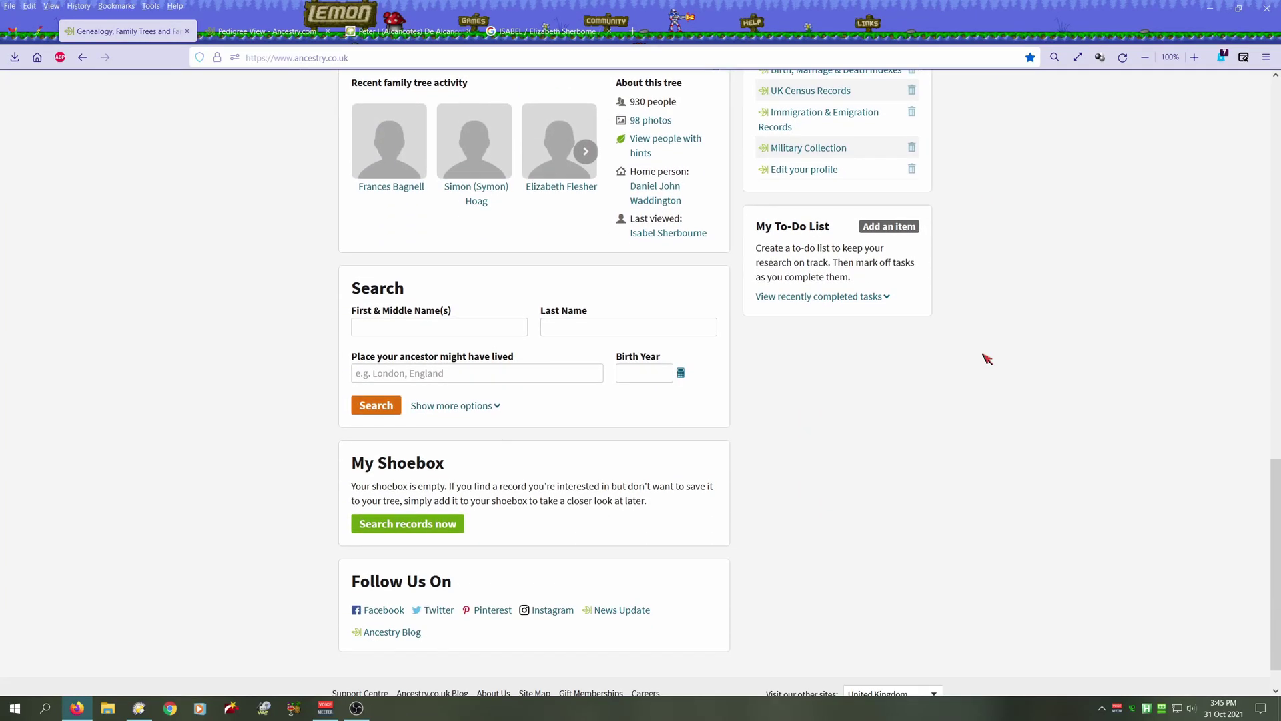
scroll(987, 359, up, 12)
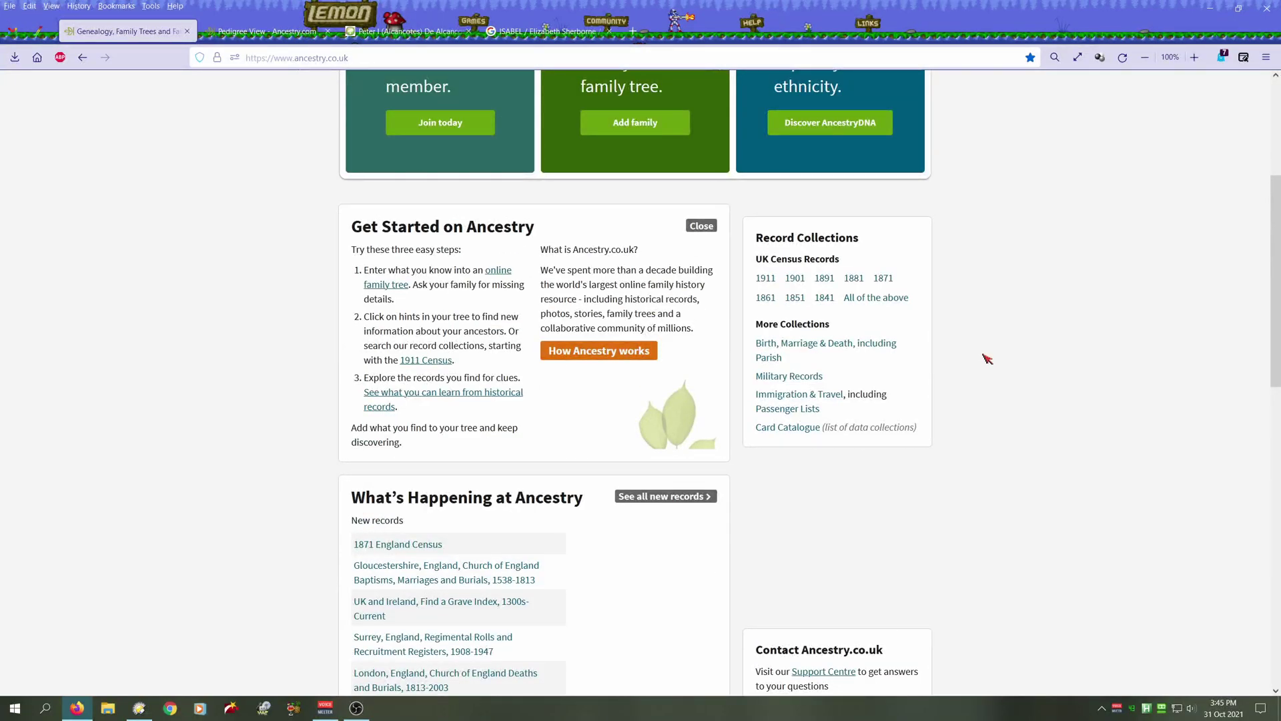
scroll(988, 359, up, 4)
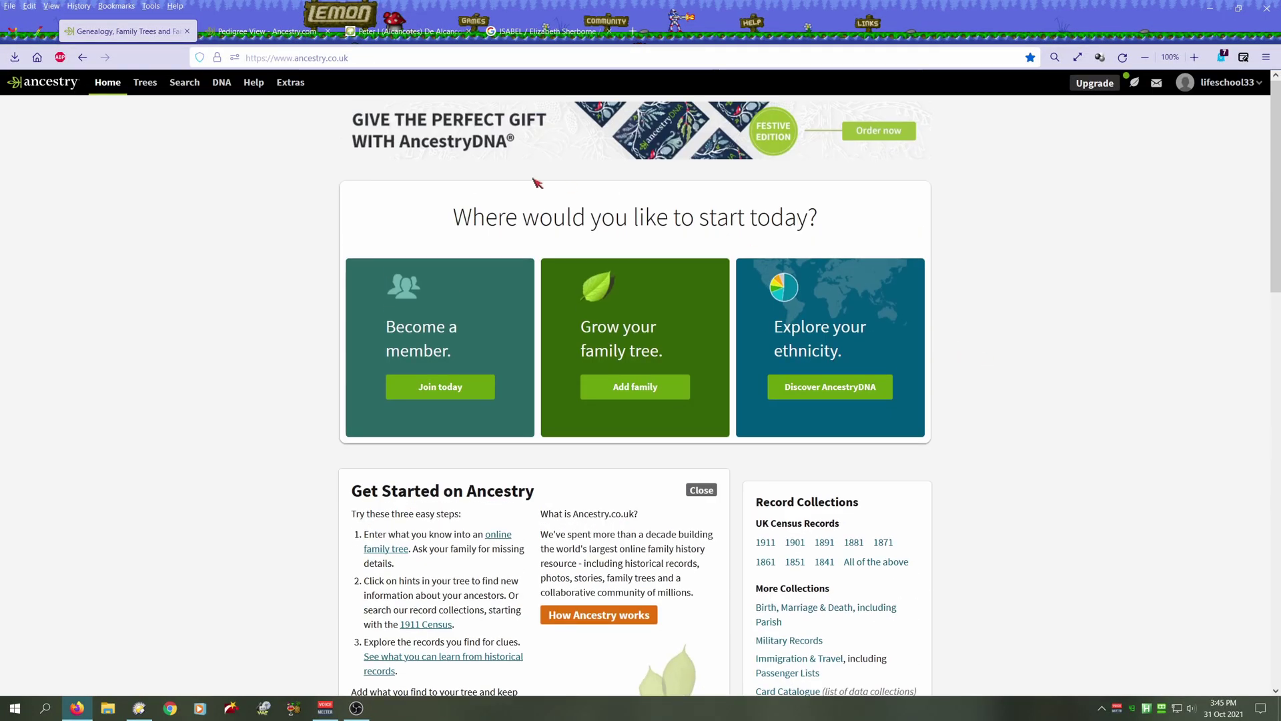
mouse_move(146, 90)
click(146, 117)
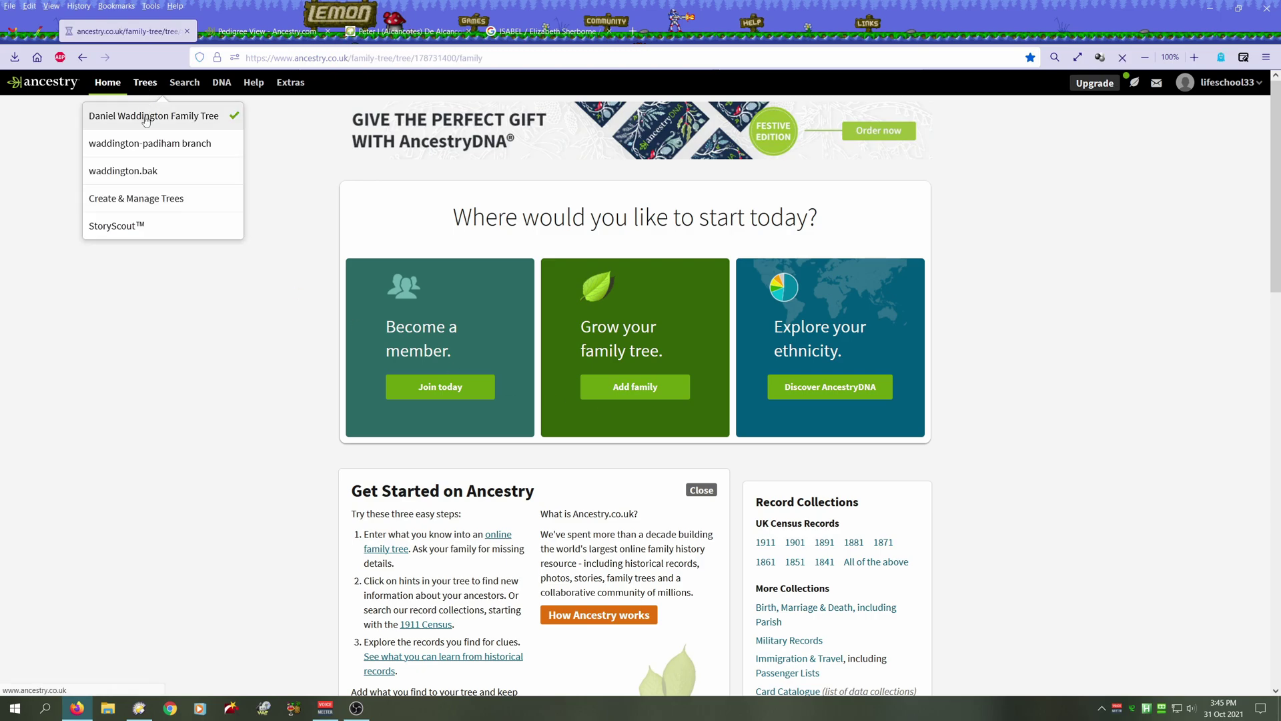
drag(720, 570, 815, 527)
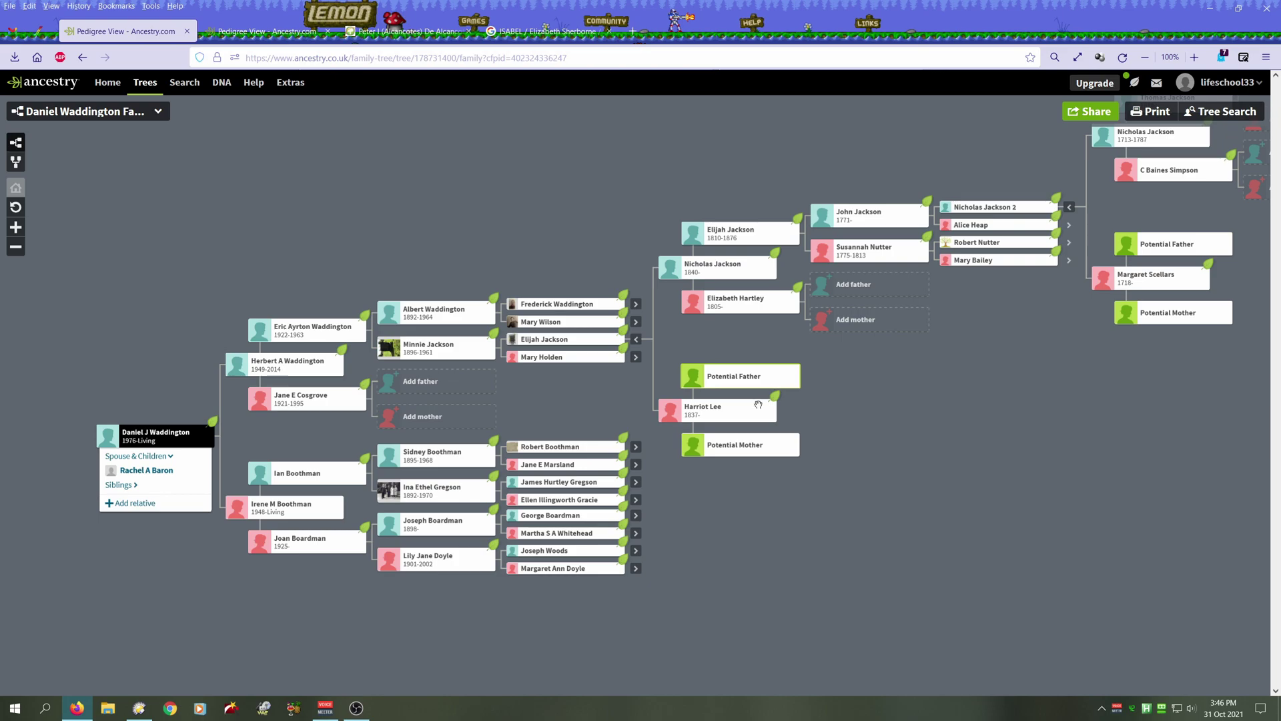
- Open the profile of the 3rd great-grandmother born in 1837, whose parents are still missing from the tree
click(730, 382)
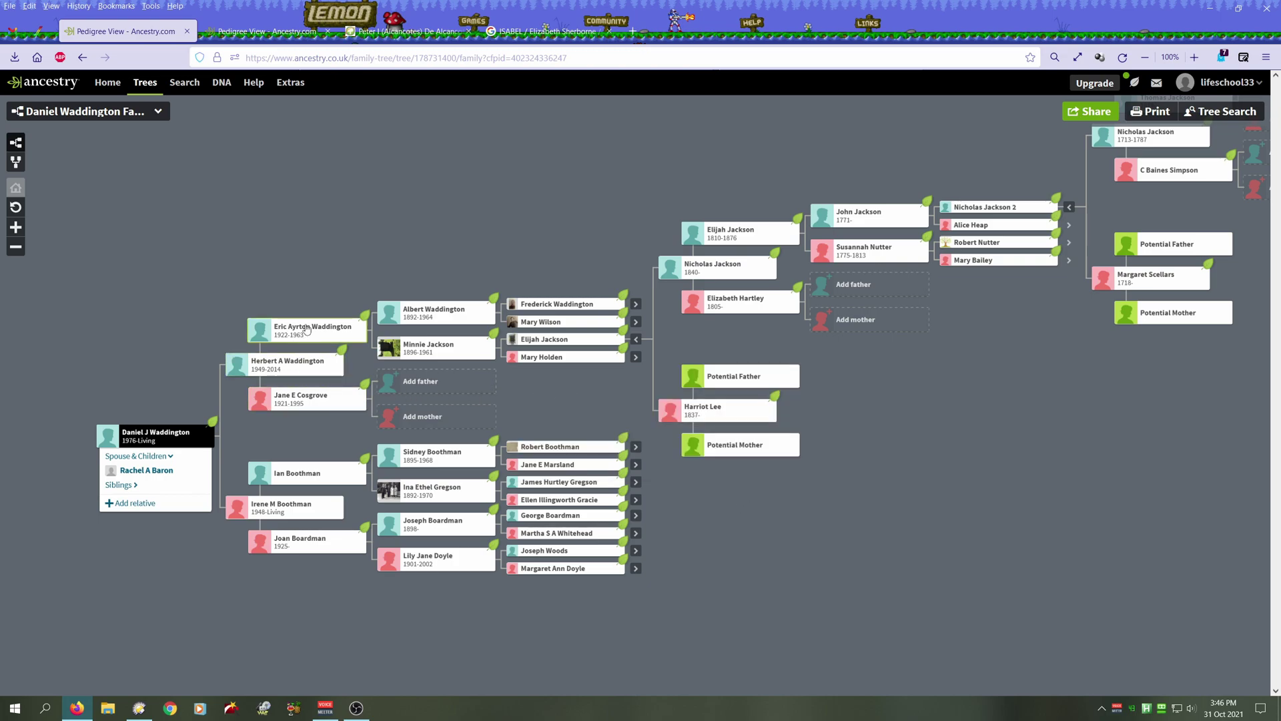
click(696, 414)
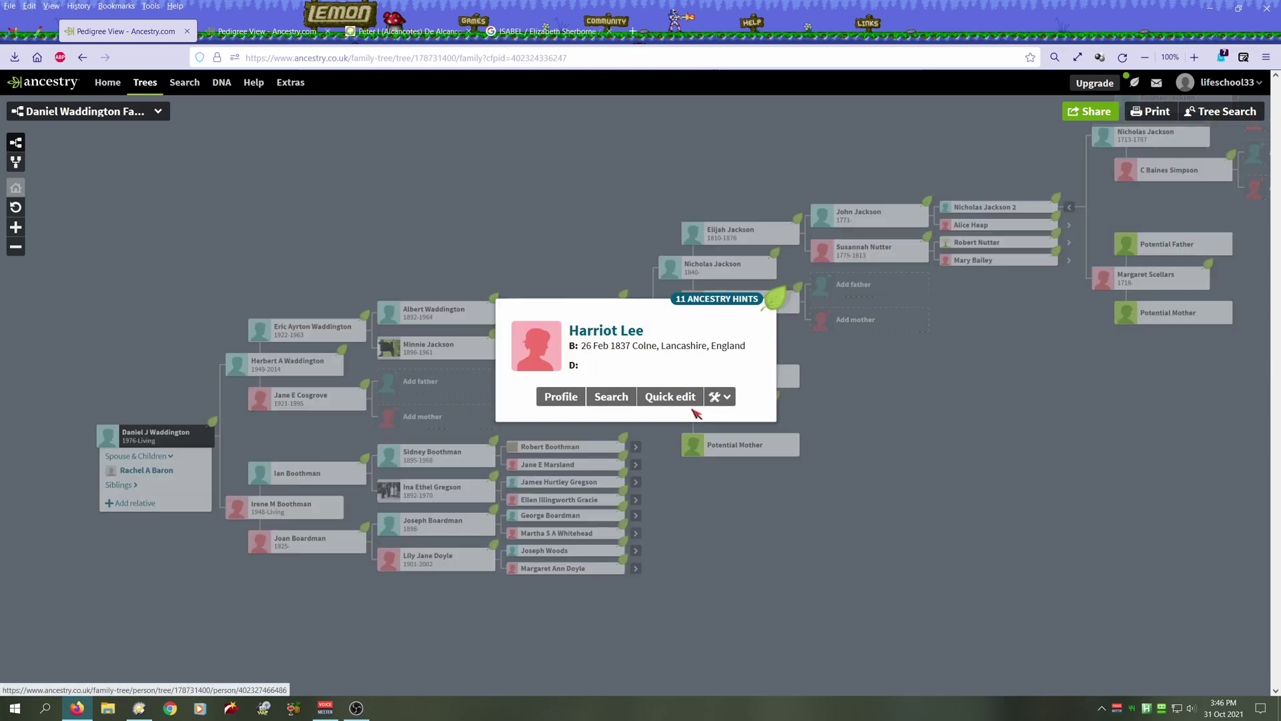
click(560, 404)
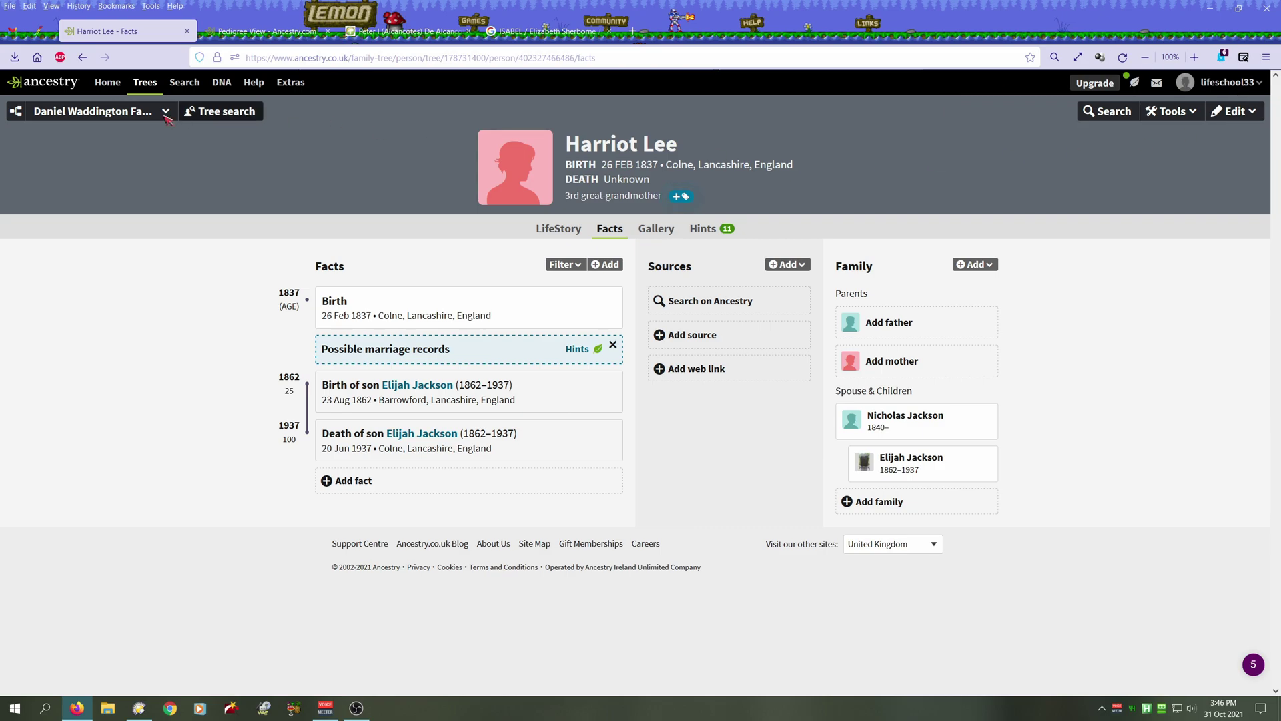
- View this ancestor's details in Quick edit without saving changes, and return to the pedigree view
click(1233, 112)
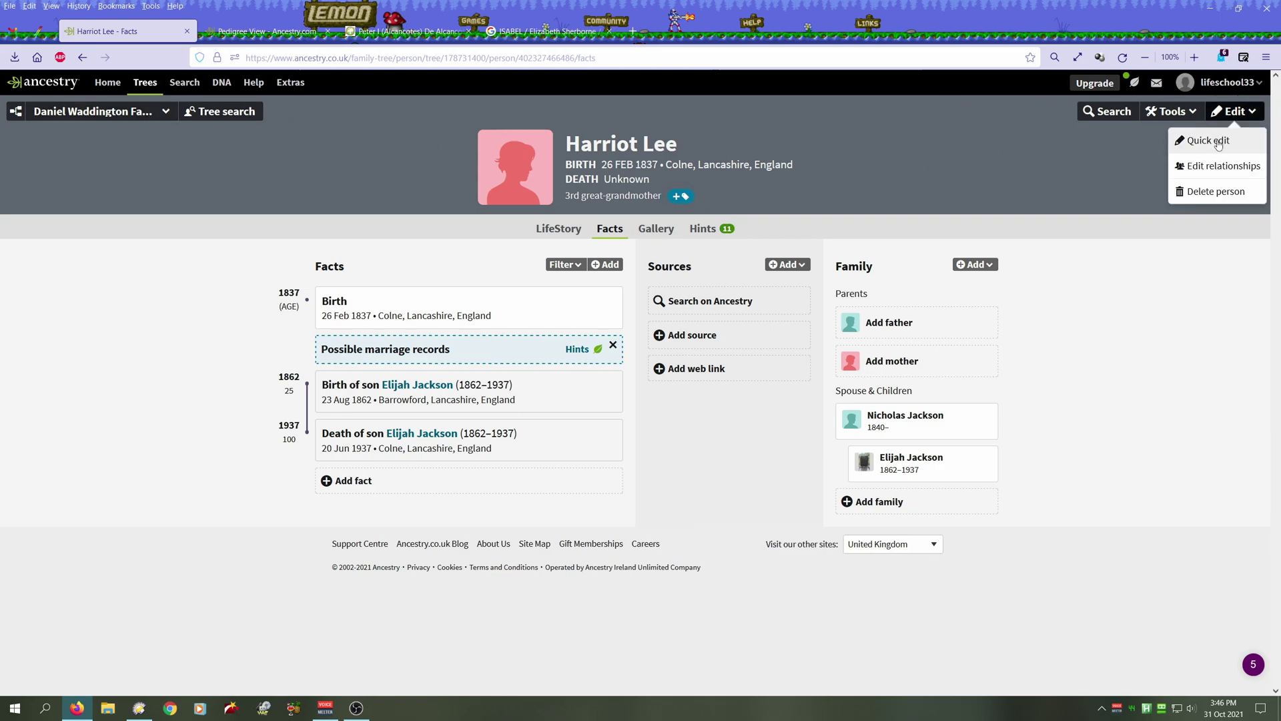
click(1209, 141)
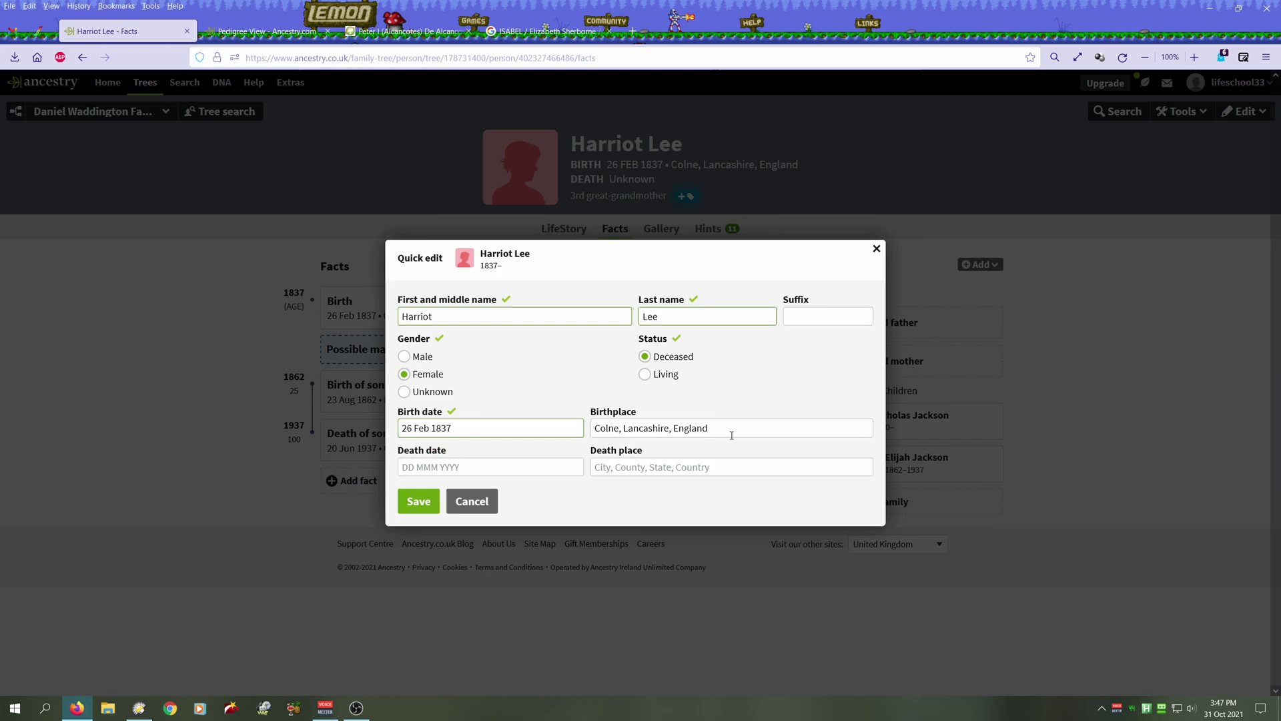
click(487, 506)
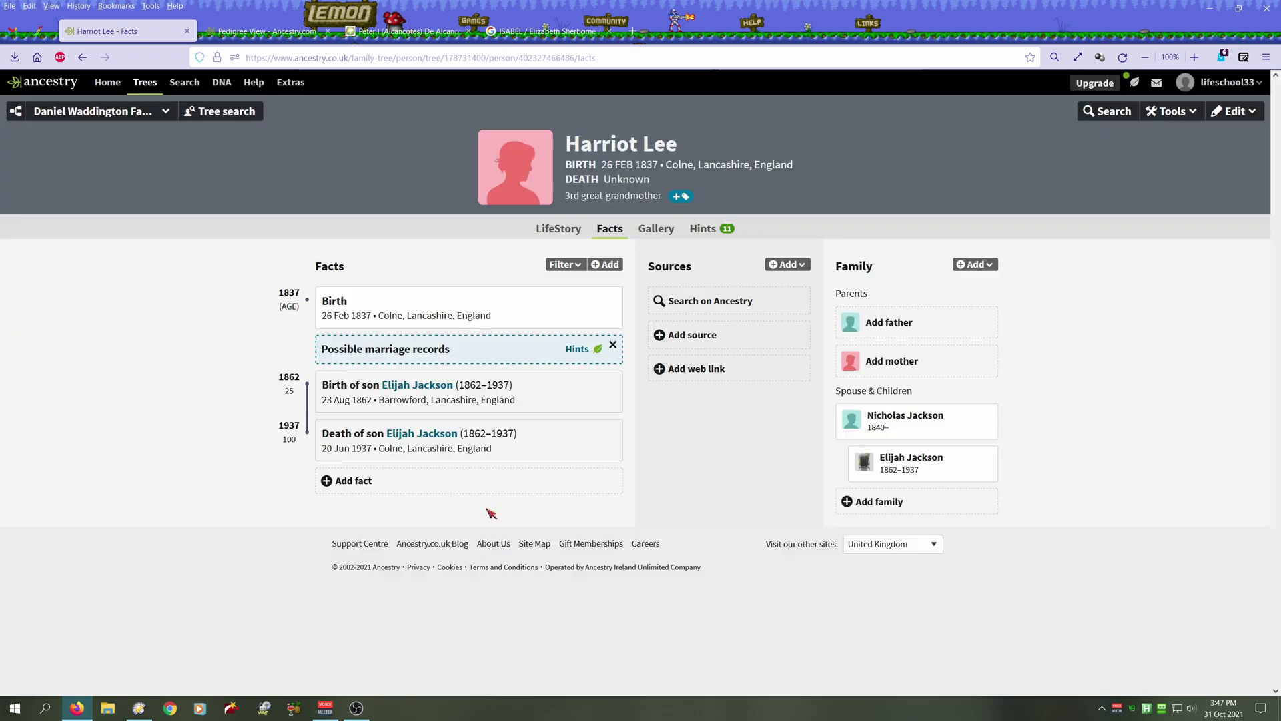
click(103, 114)
click(94, 146)
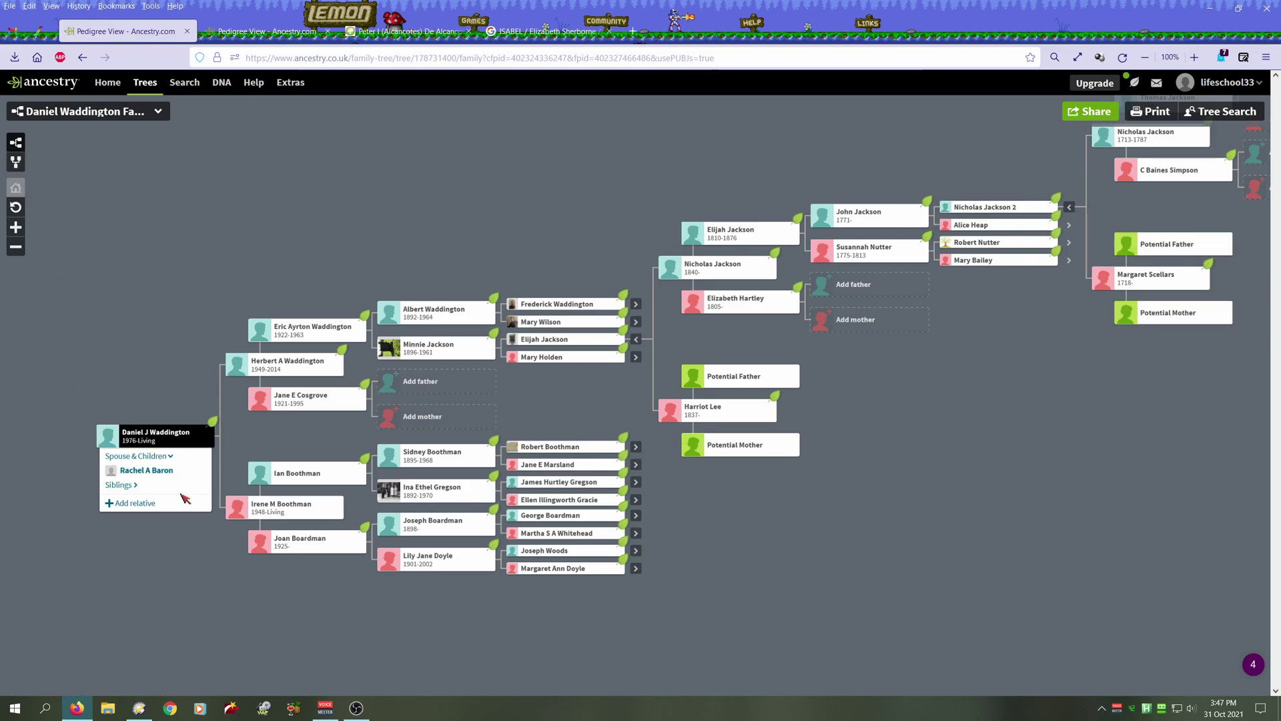
- Search the people already in the tree by first name for the paternal grandmother's father, and cancel without adding anyone
drag(1006, 423, 847, 386)
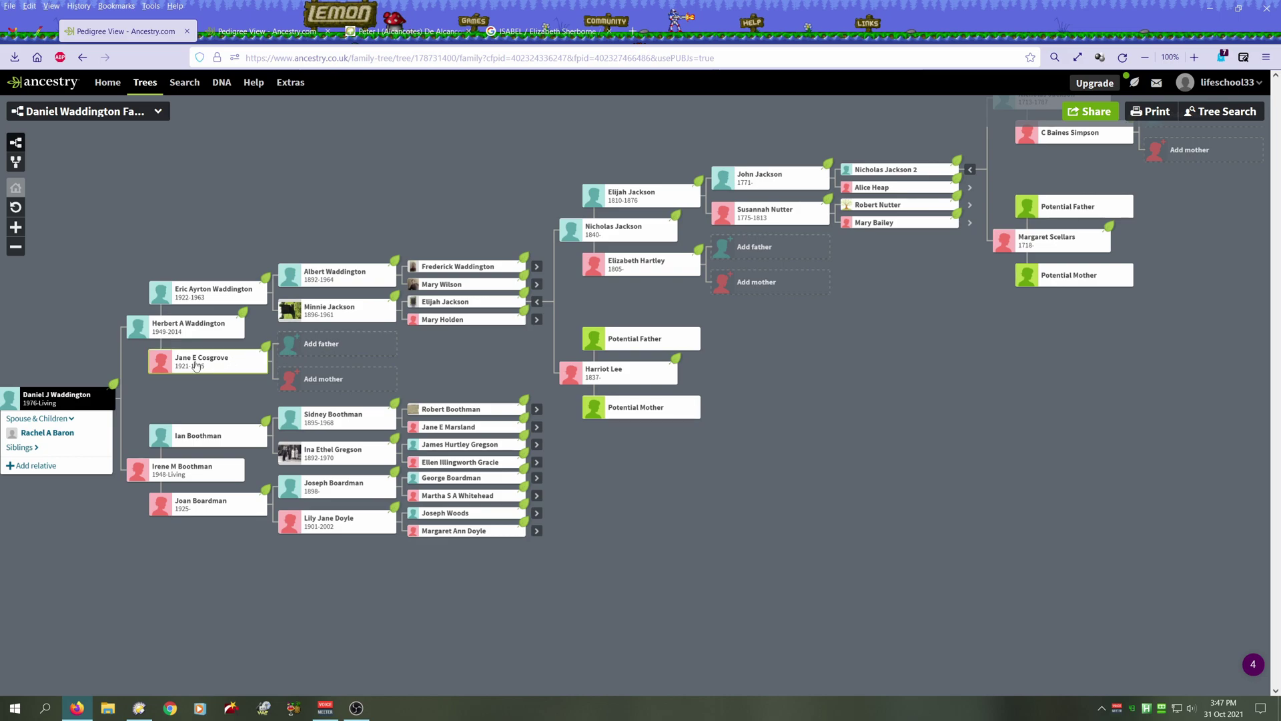
click(325, 350)
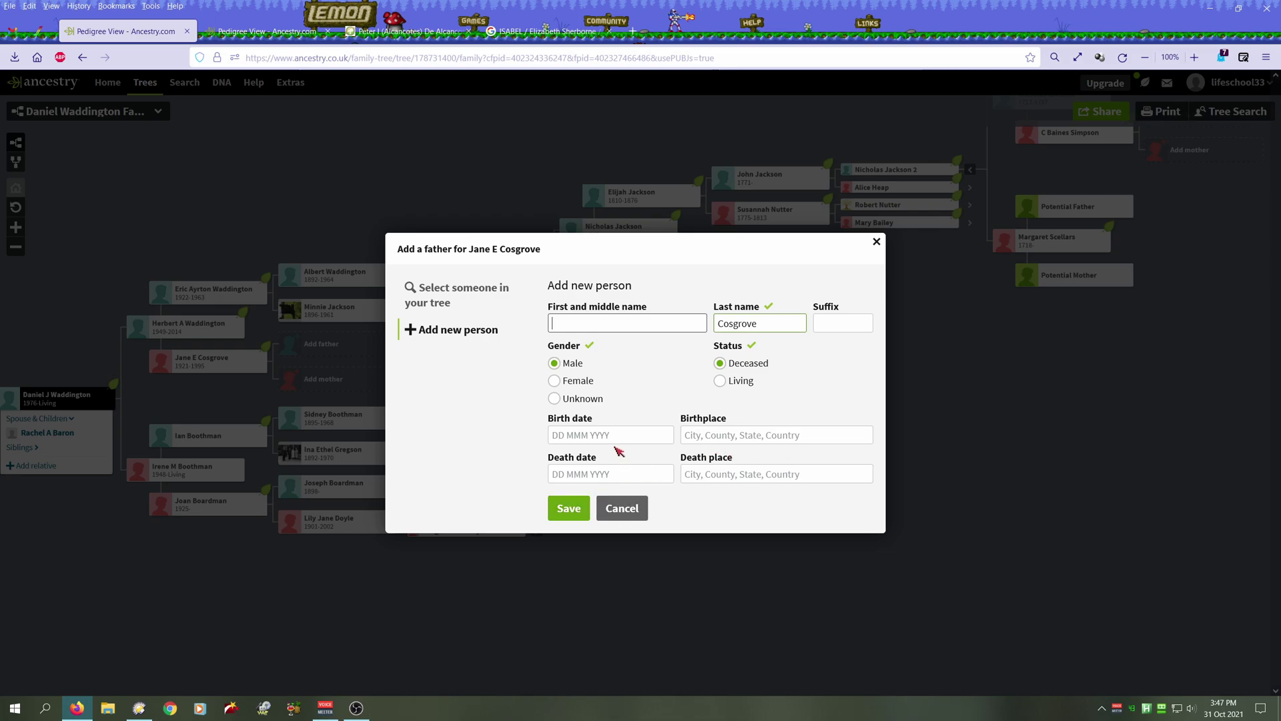
click(441, 300)
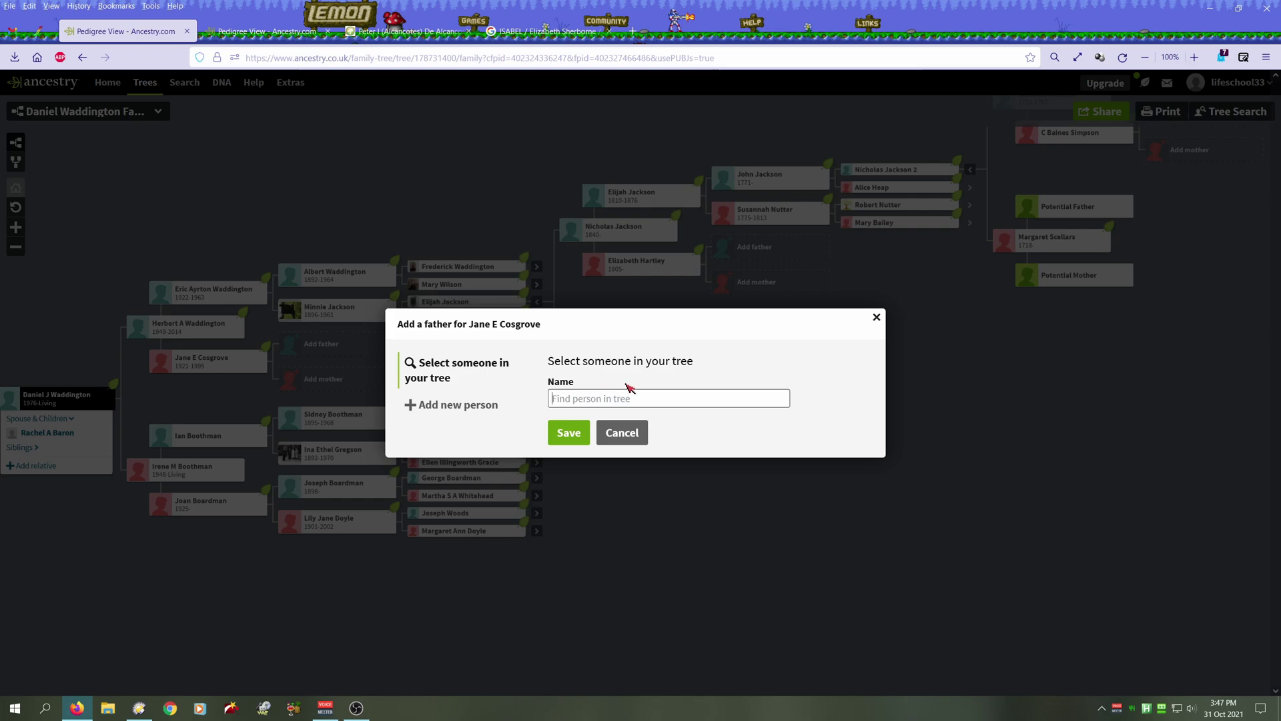
text(peter)
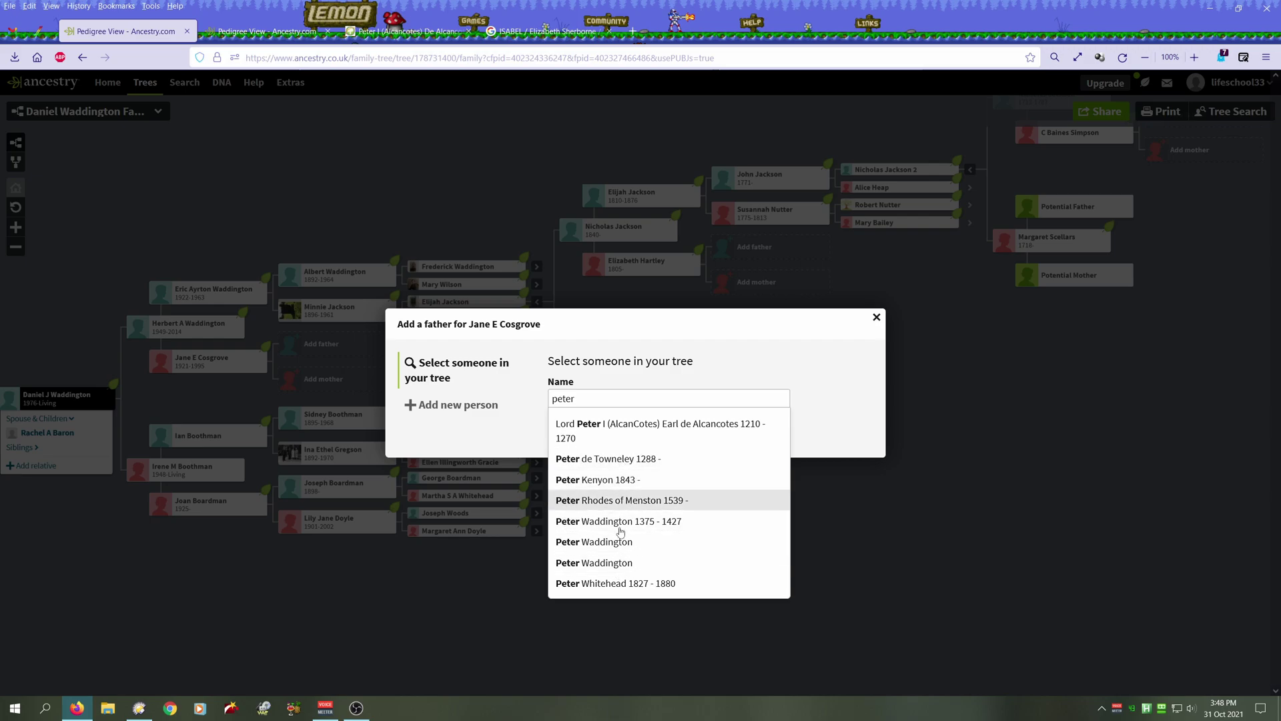
click(833, 394)
click(620, 432)
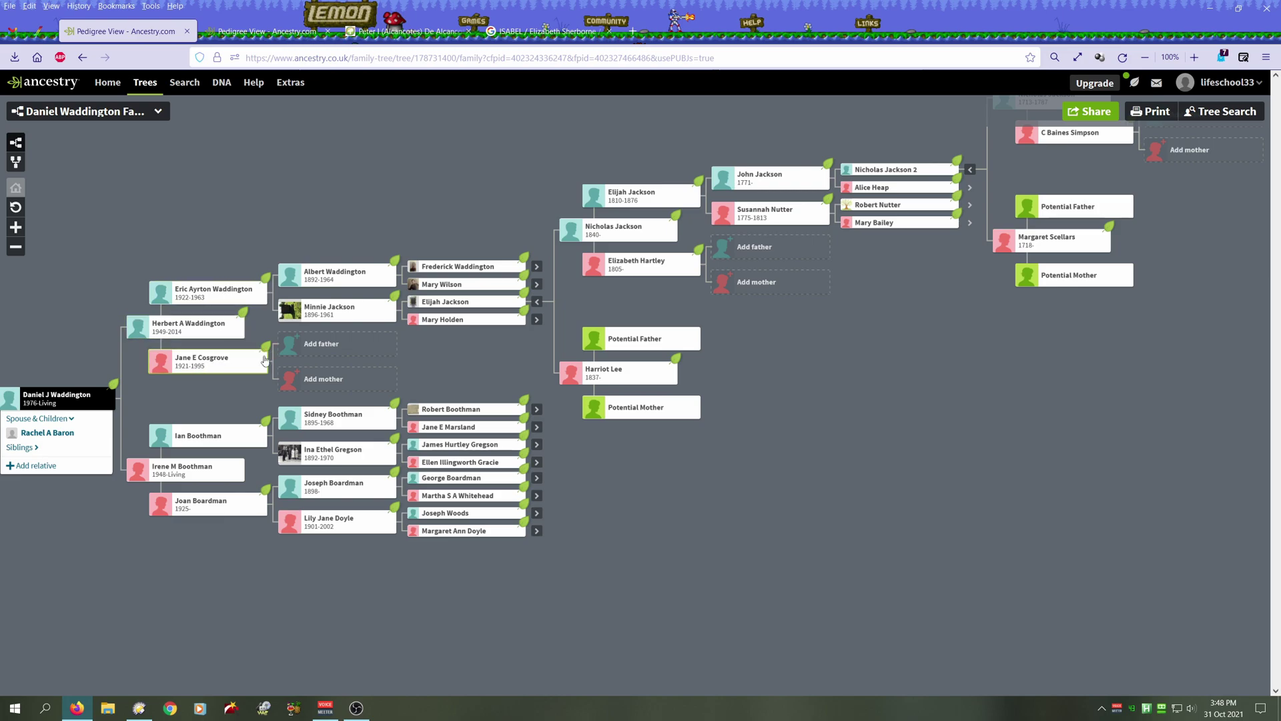
- Open the paternal grandmother's profile and look through her new hints
click(201, 364)
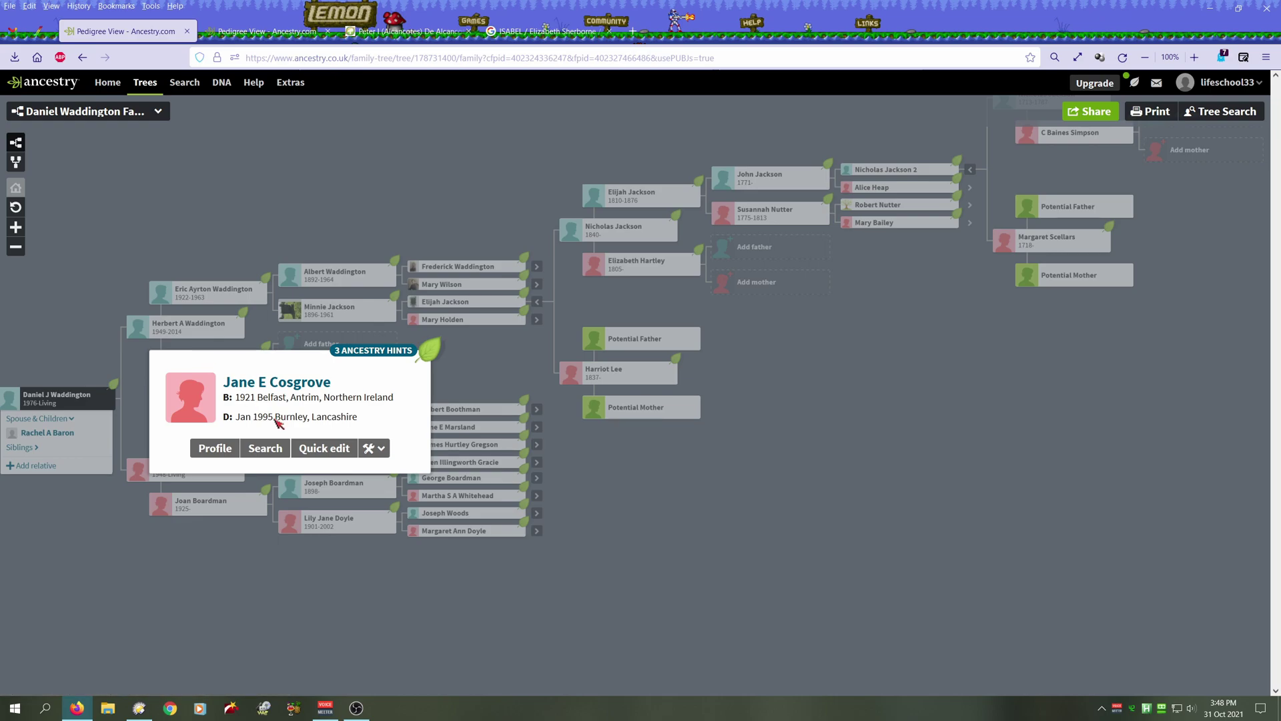
click(213, 448)
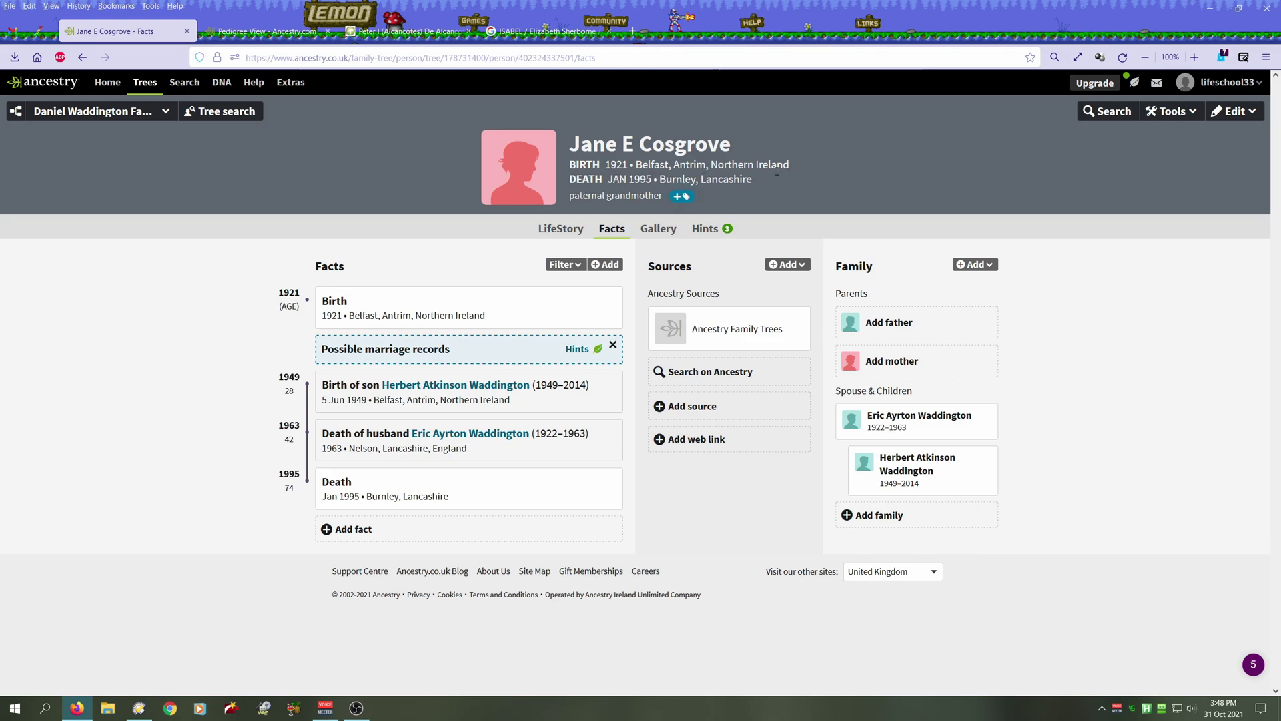
click(707, 235)
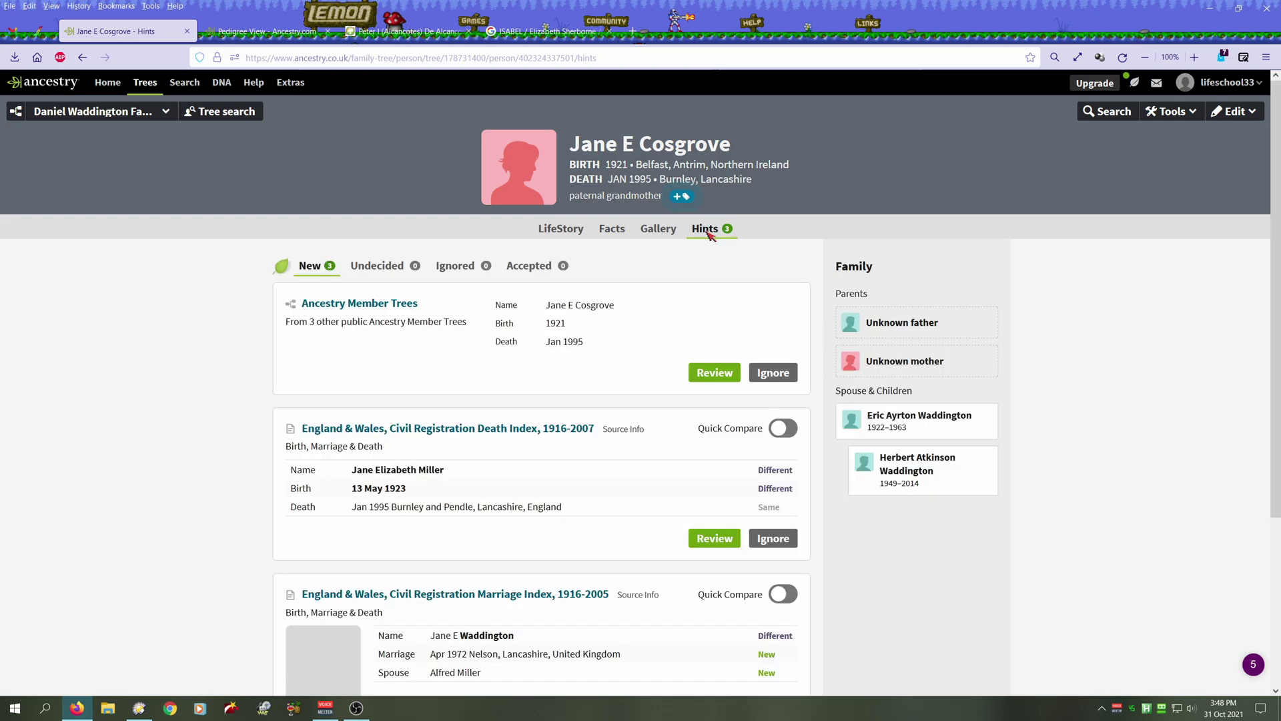
scroll(421, 423, down, 3)
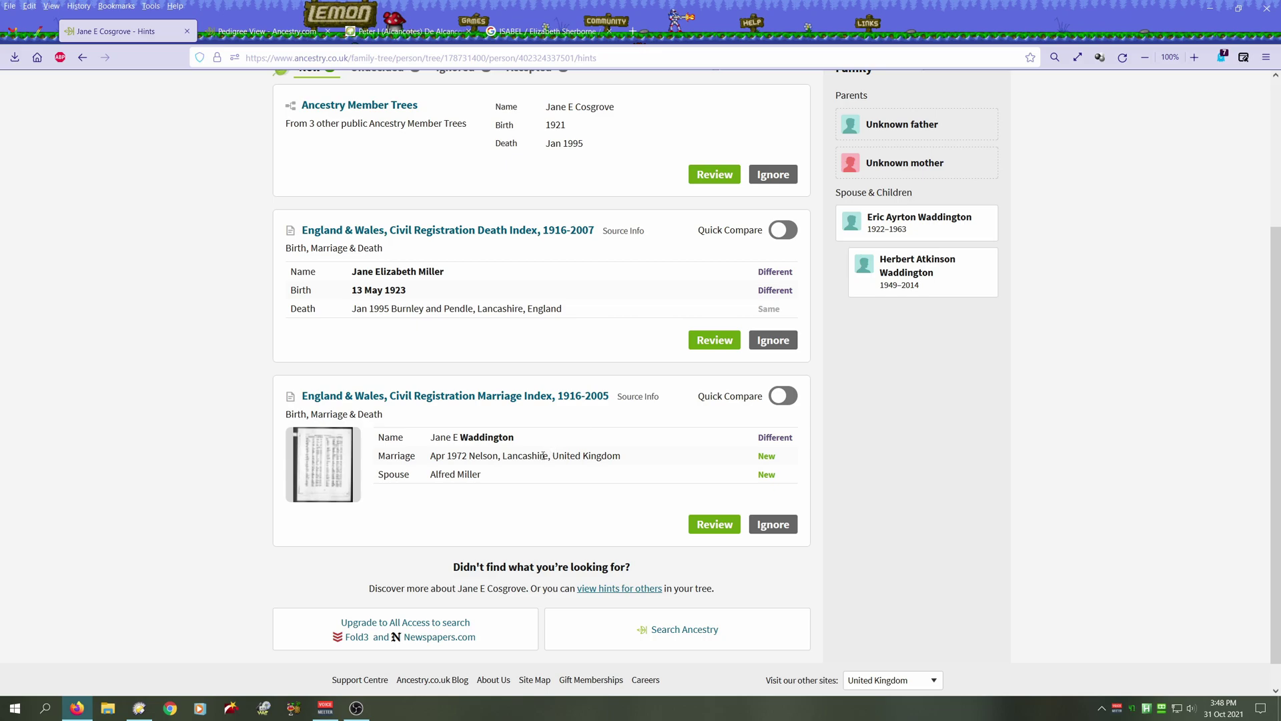
scroll(602, 492, up, 1)
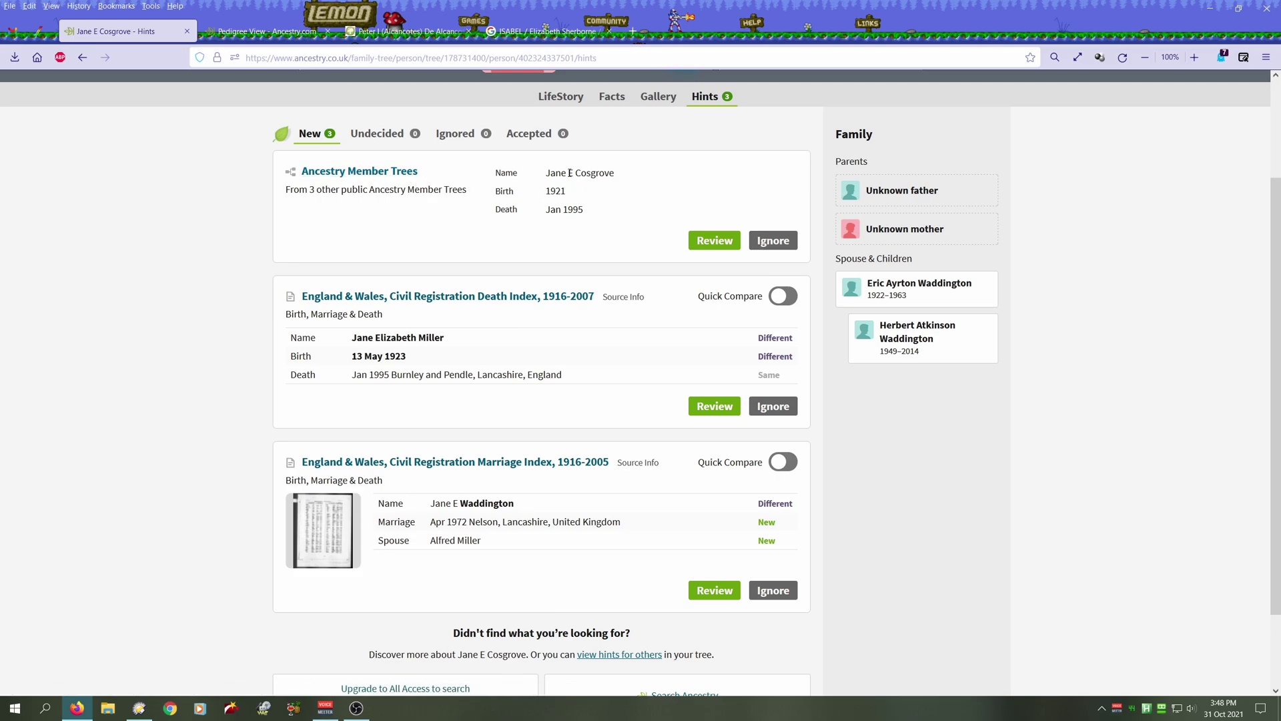
scroll(608, 225, up, 2)
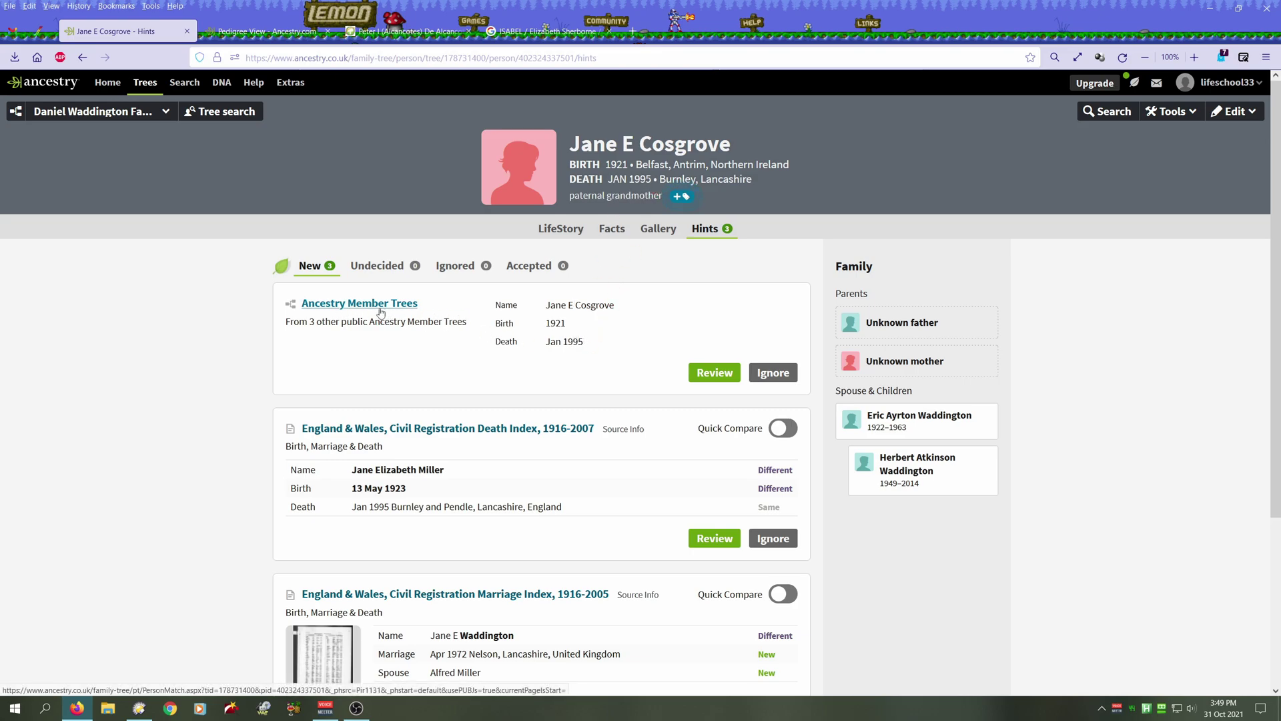
- Review the Ancestry Member Trees hint, compare the matching trees, and select the first one, which has a photo
click(716, 375)
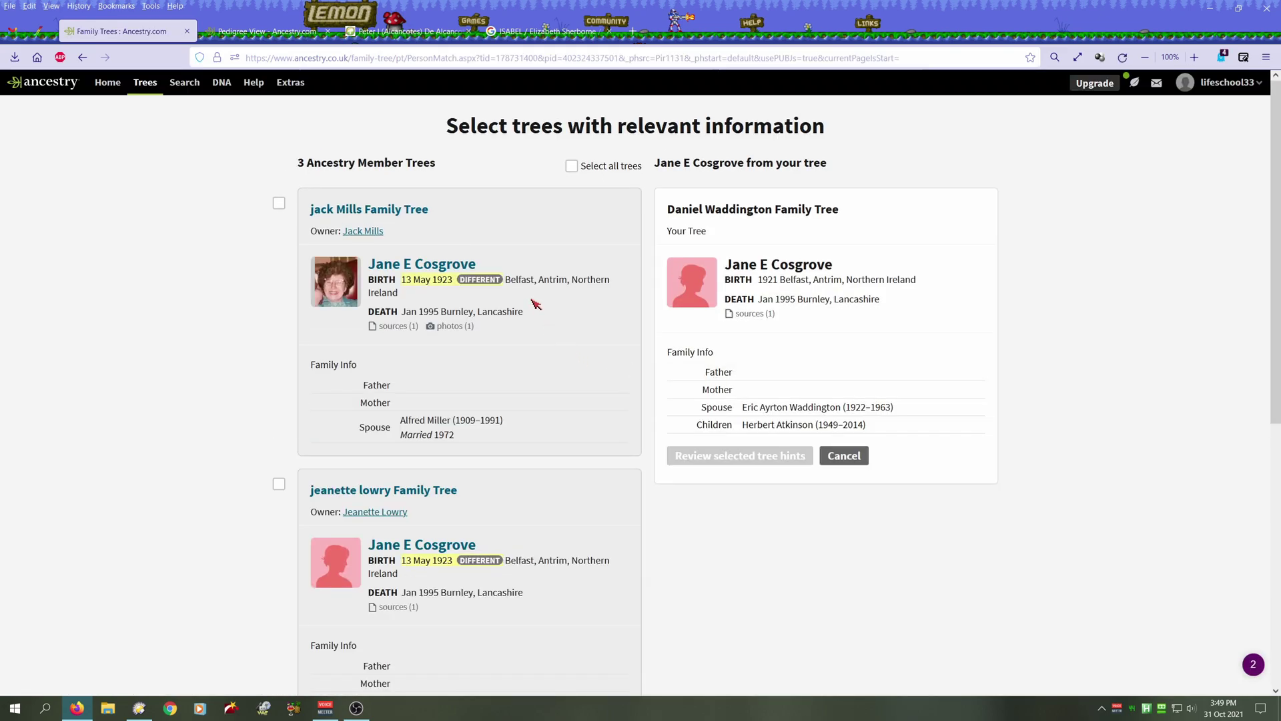
scroll(534, 298, down, 6)
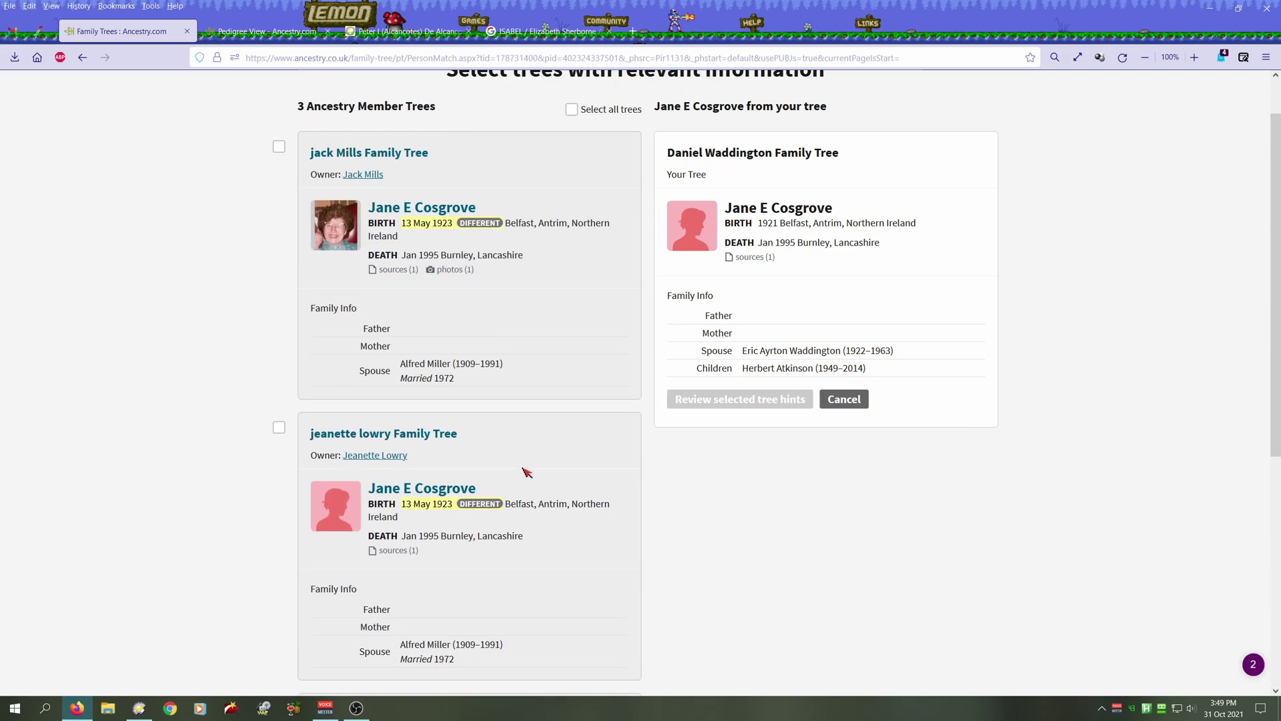
scroll(527, 473, down, 1)
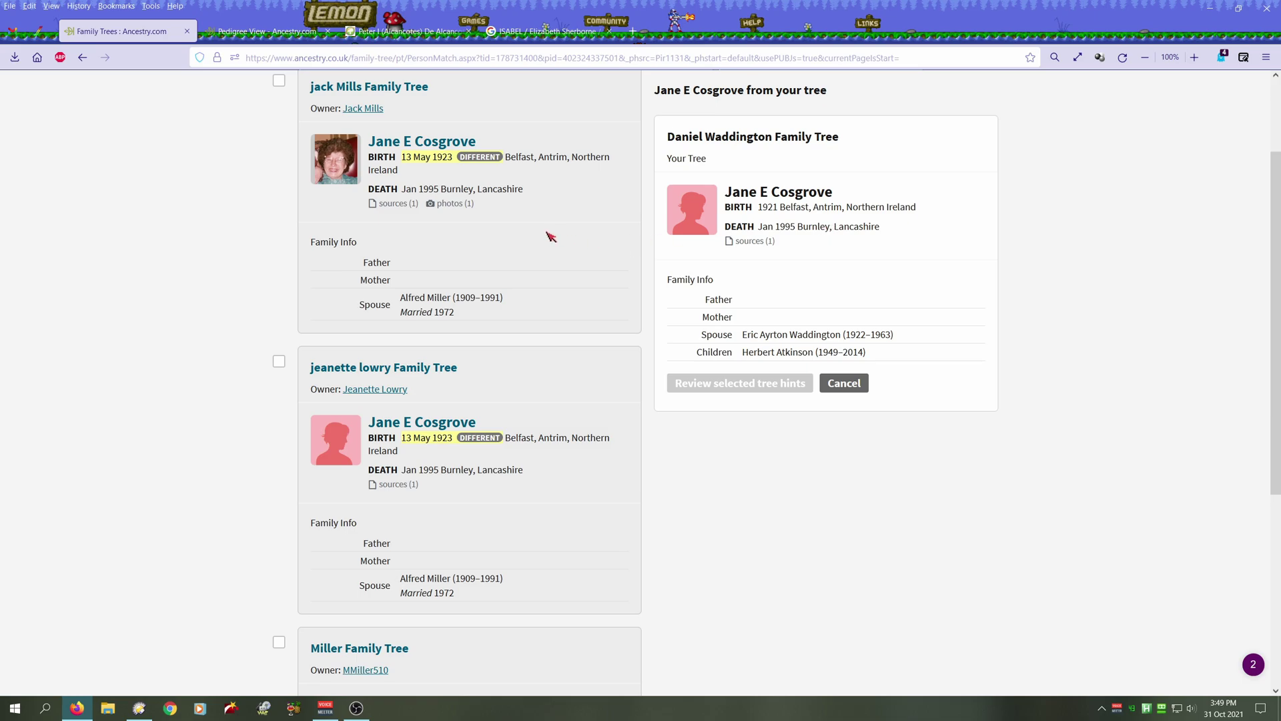
scroll(551, 237, down, 3)
scroll(550, 236, up, 4)
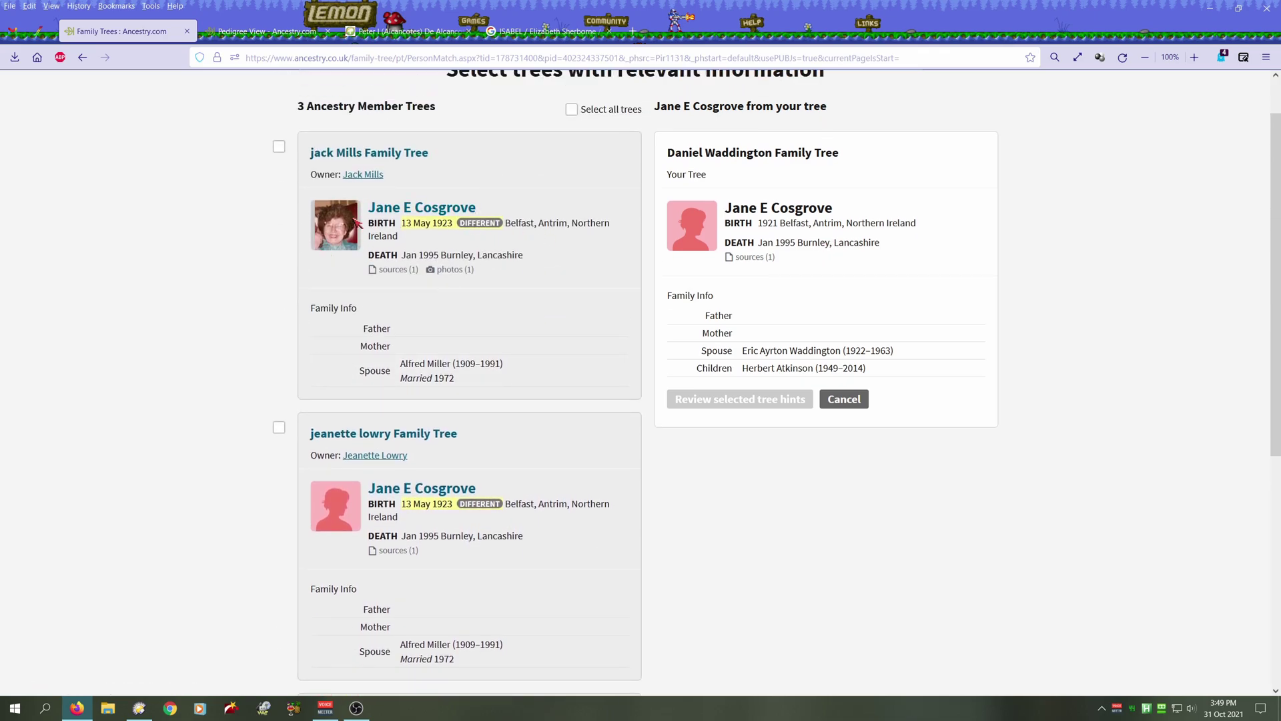
click(279, 146)
- Also select the member tree that lists a father, and review the selected tree hints as far as the parents and spouse entries
scroll(500, 334, down, 2)
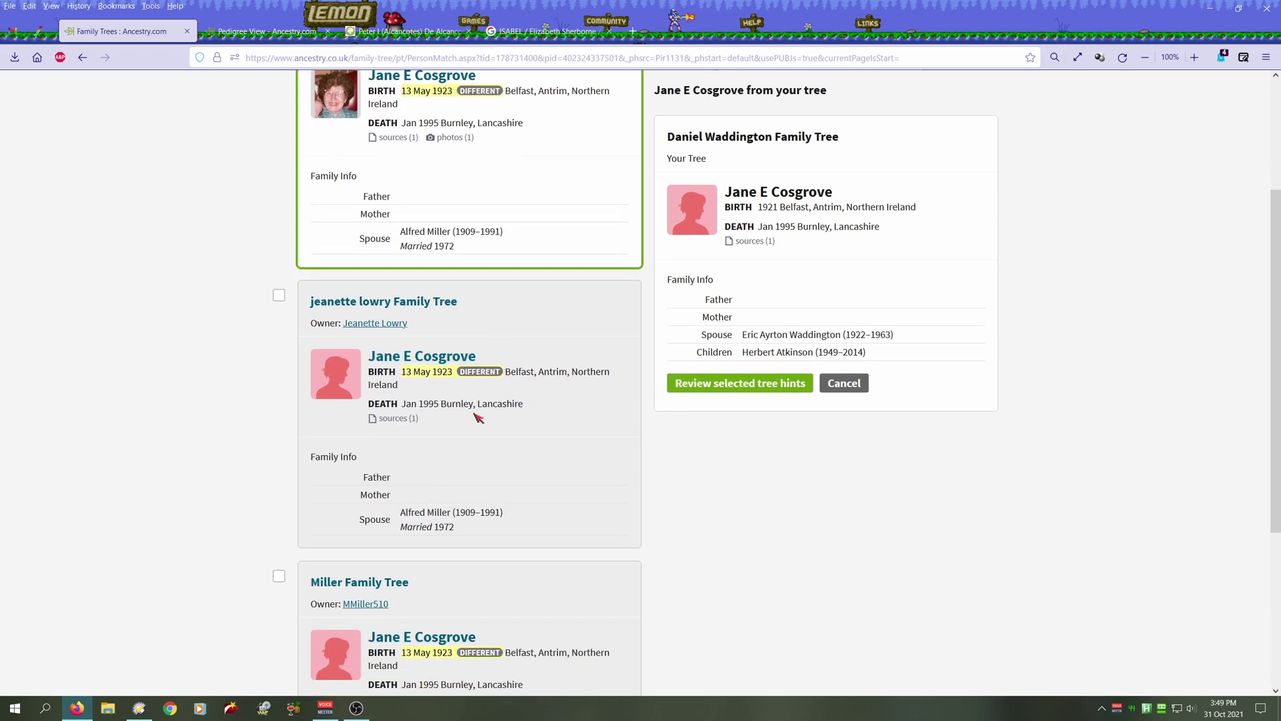
scroll(494, 305, down, 4)
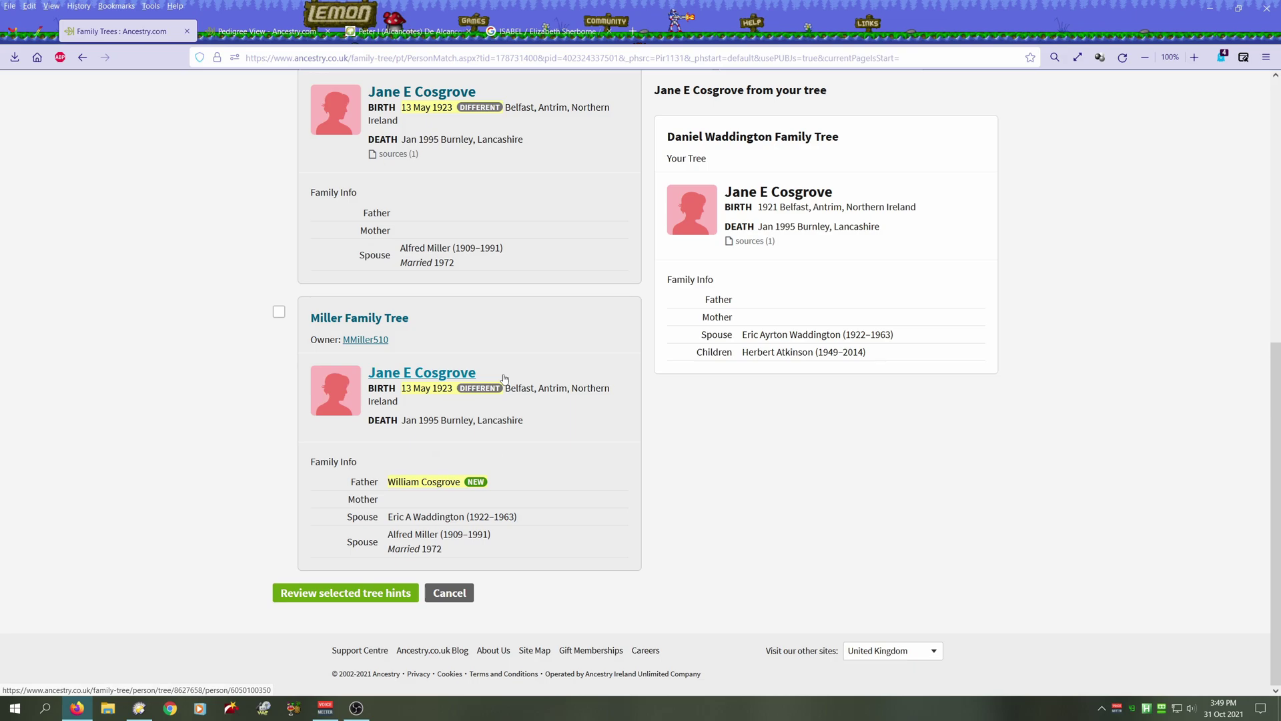
scroll(504, 376, up, 1)
scroll(509, 377, down, 1)
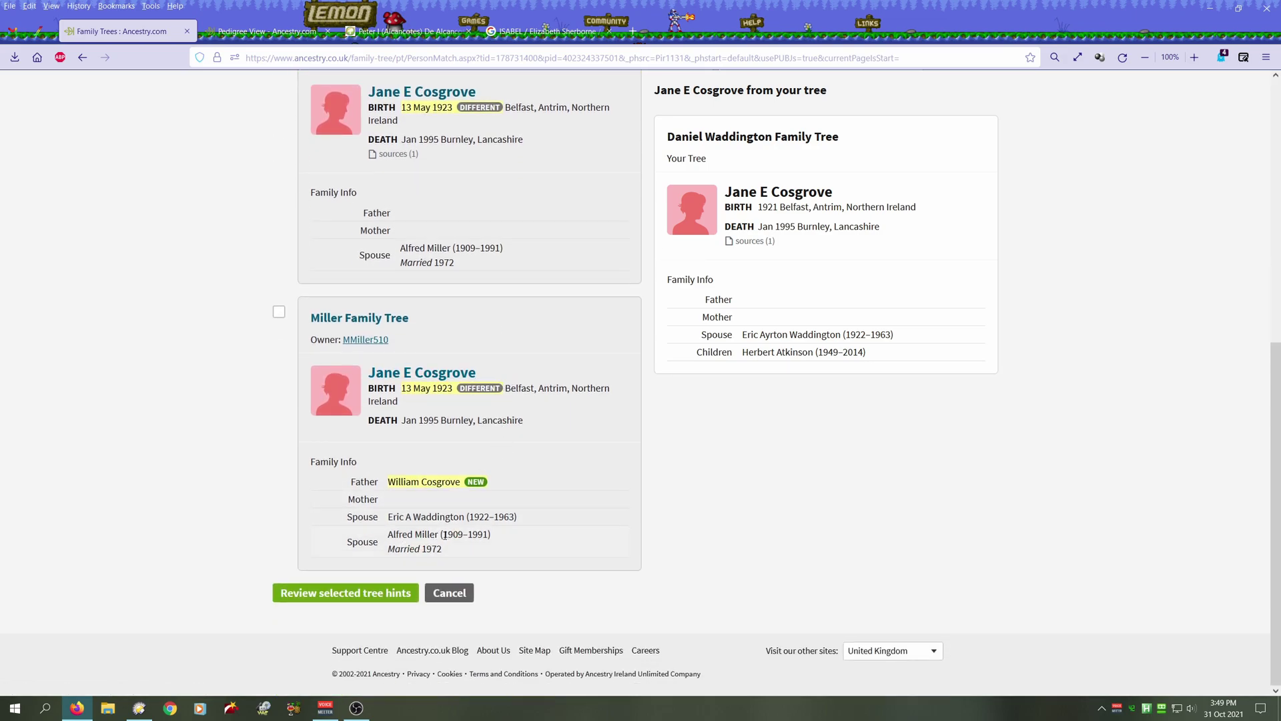
scroll(588, 465, up, 5)
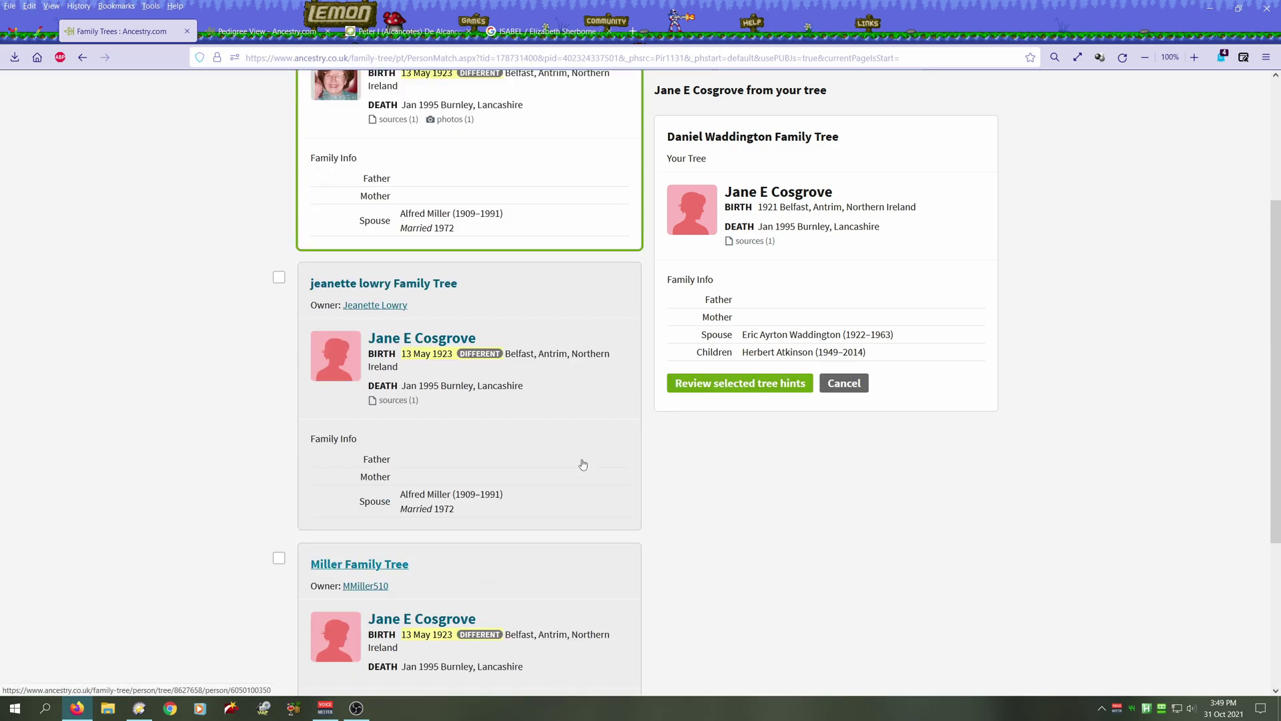
scroll(586, 464, down, 3)
scroll(586, 464, down, 2)
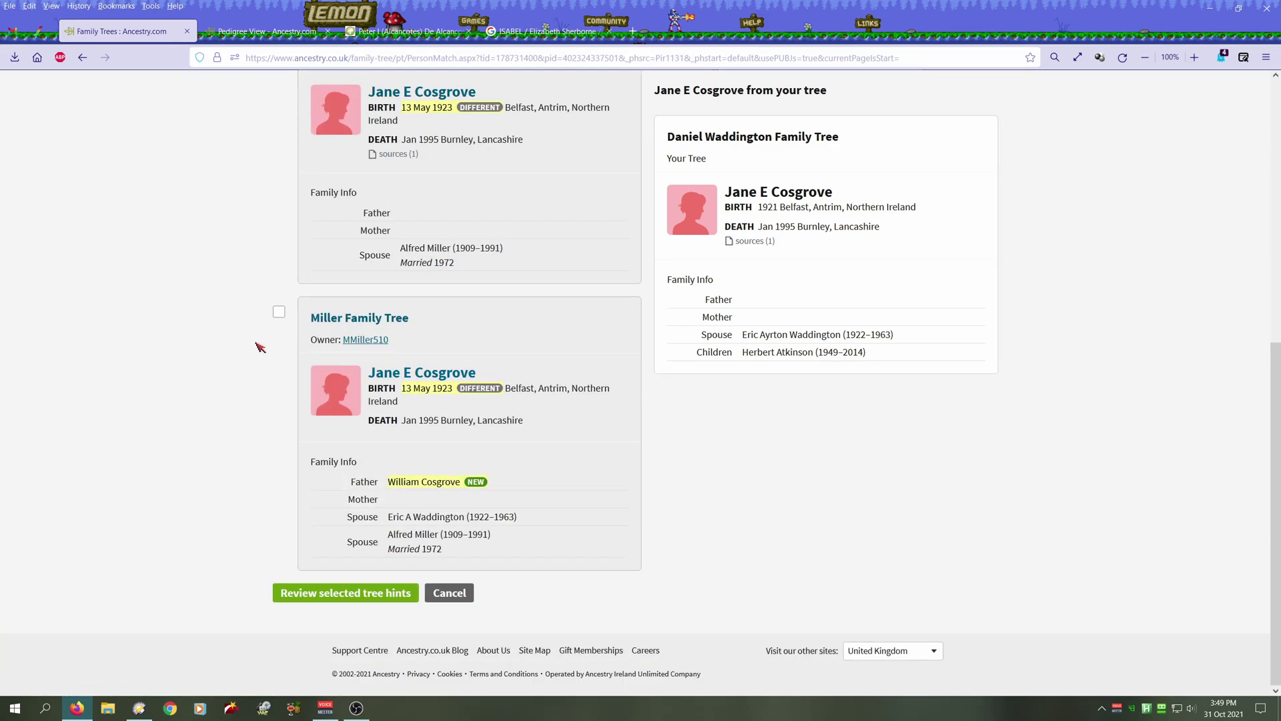
click(279, 313)
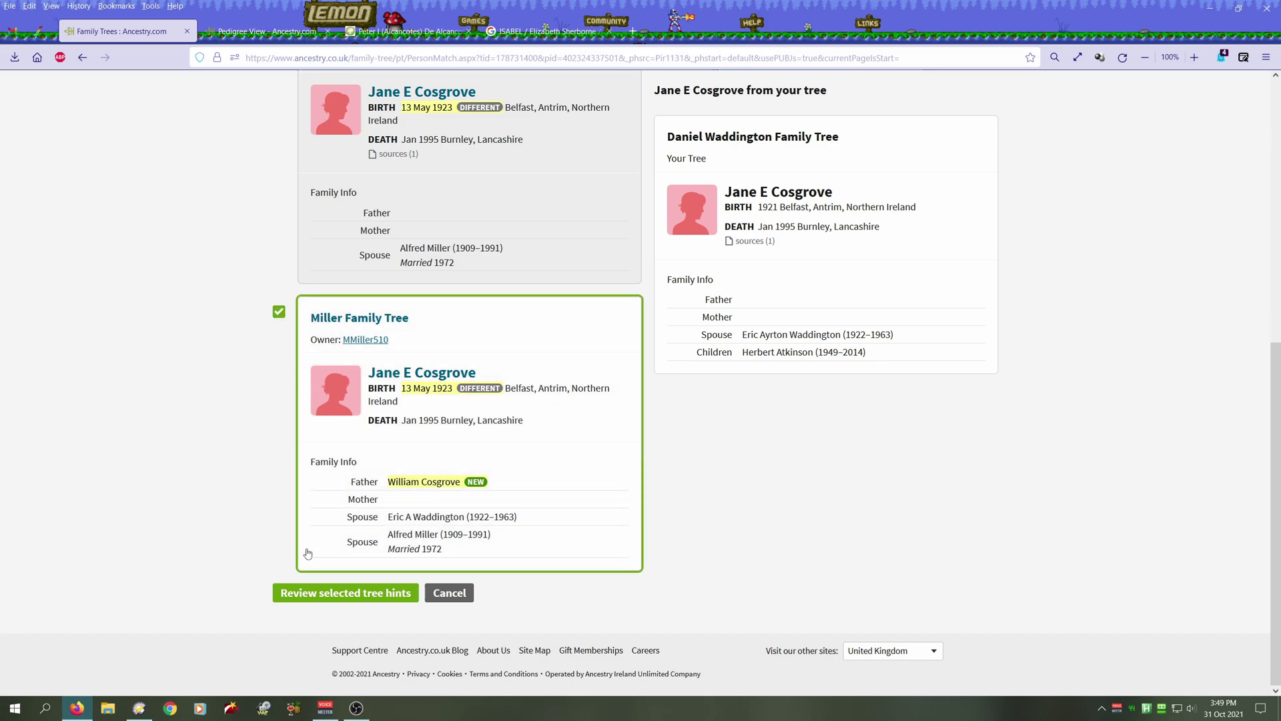
click(325, 594)
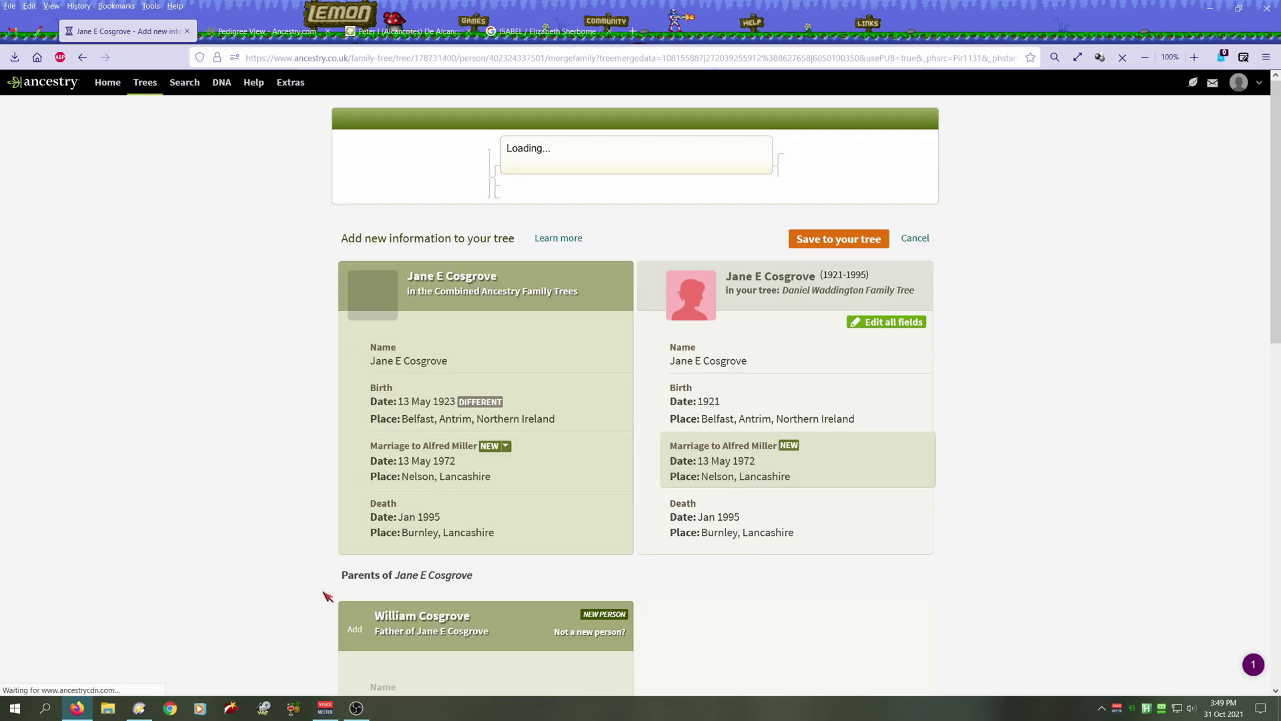
scroll(287, 426, down, 2)
scroll(288, 426, down, 2)
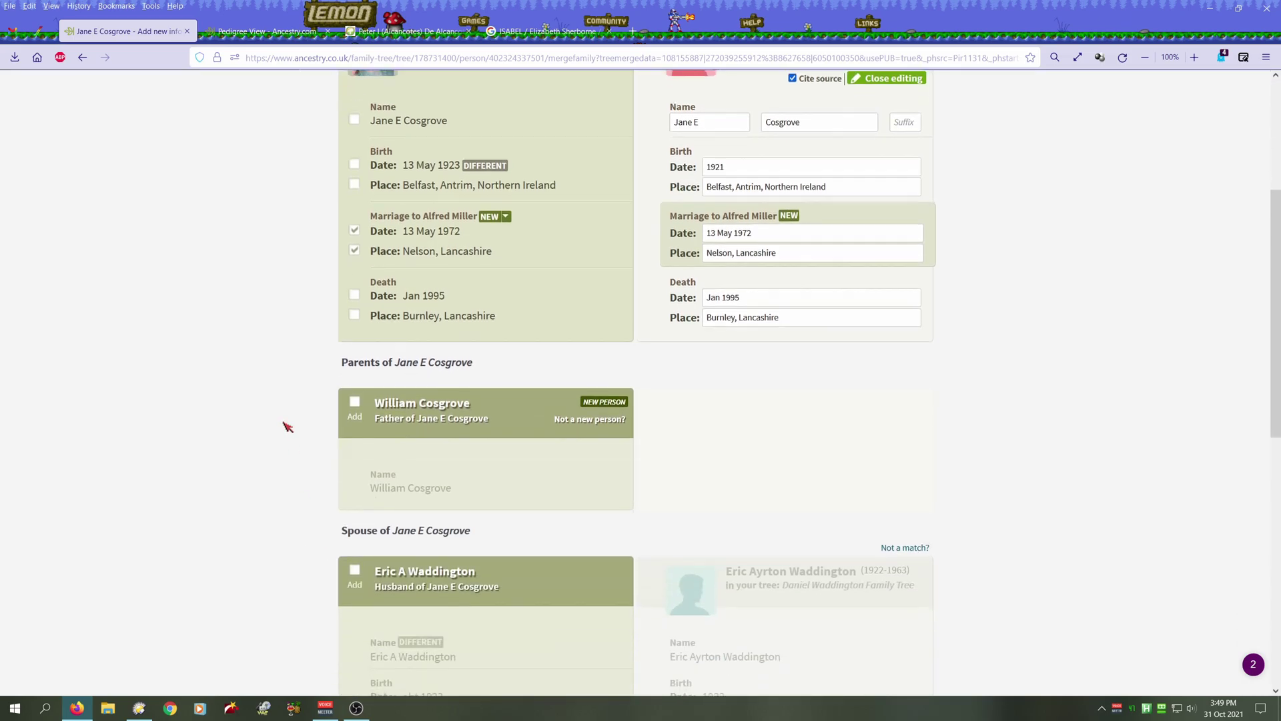
- Accept the member trees' birth date as preferred for the paternal grandmother and add her father as a new person
scroll(282, 424, up, 1)
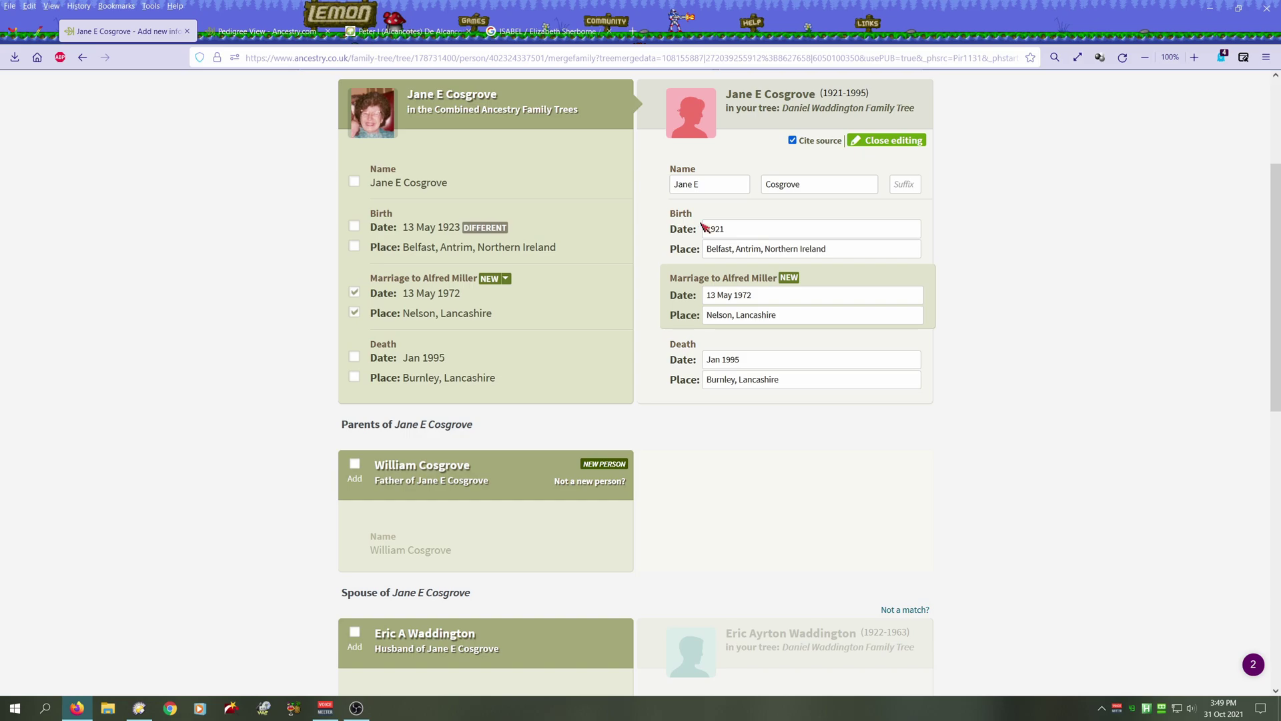
click(354, 228)
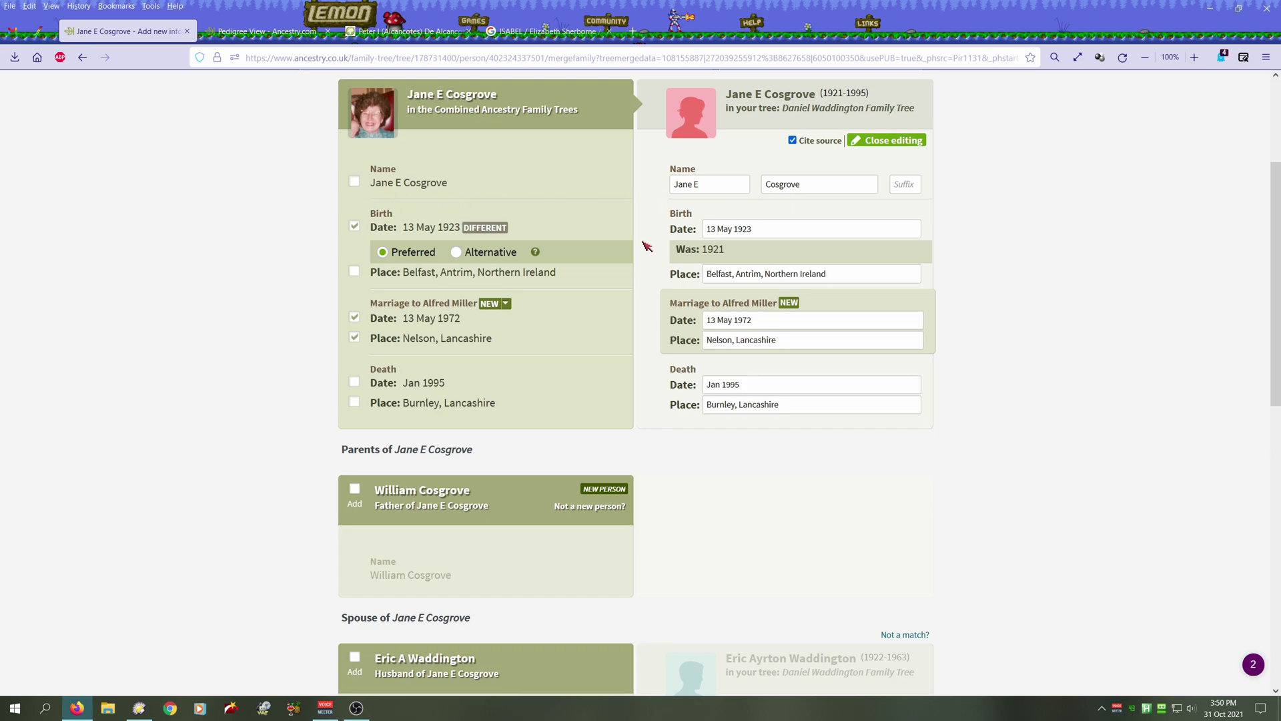
scroll(535, 302, down, 1)
scroll(535, 303, down, 1)
scroll(535, 302, down, 1)
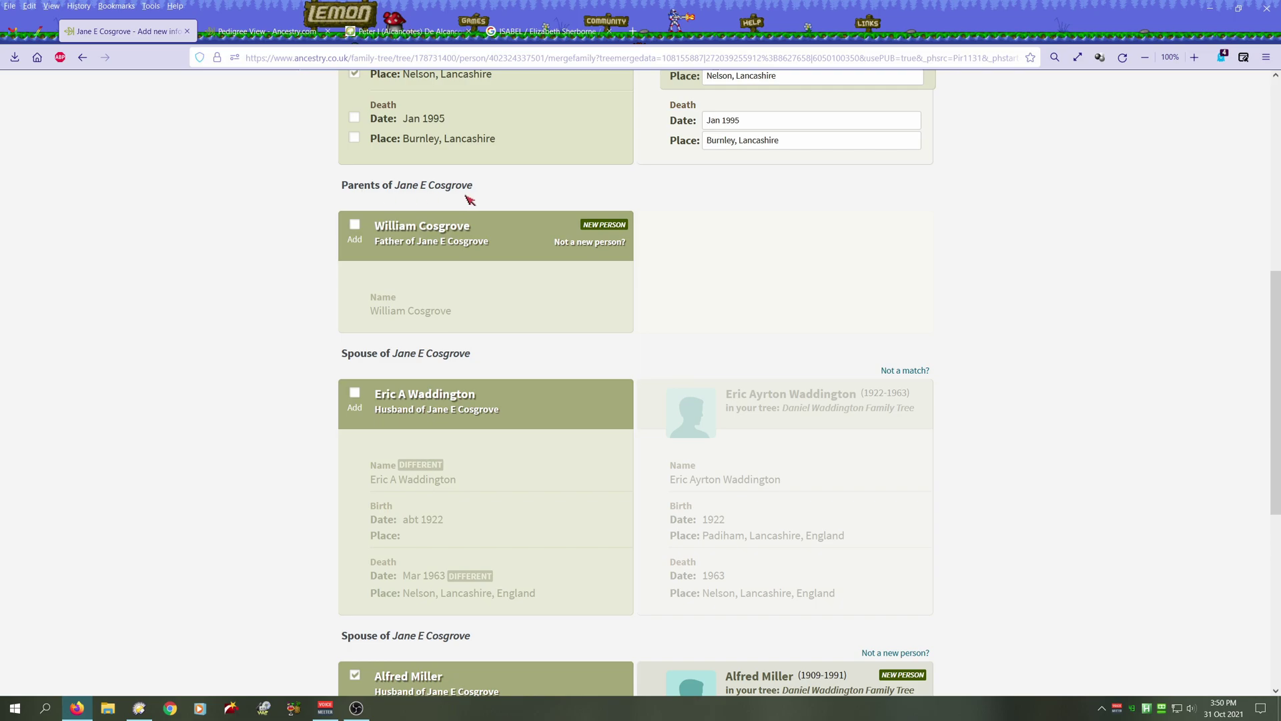
click(354, 224)
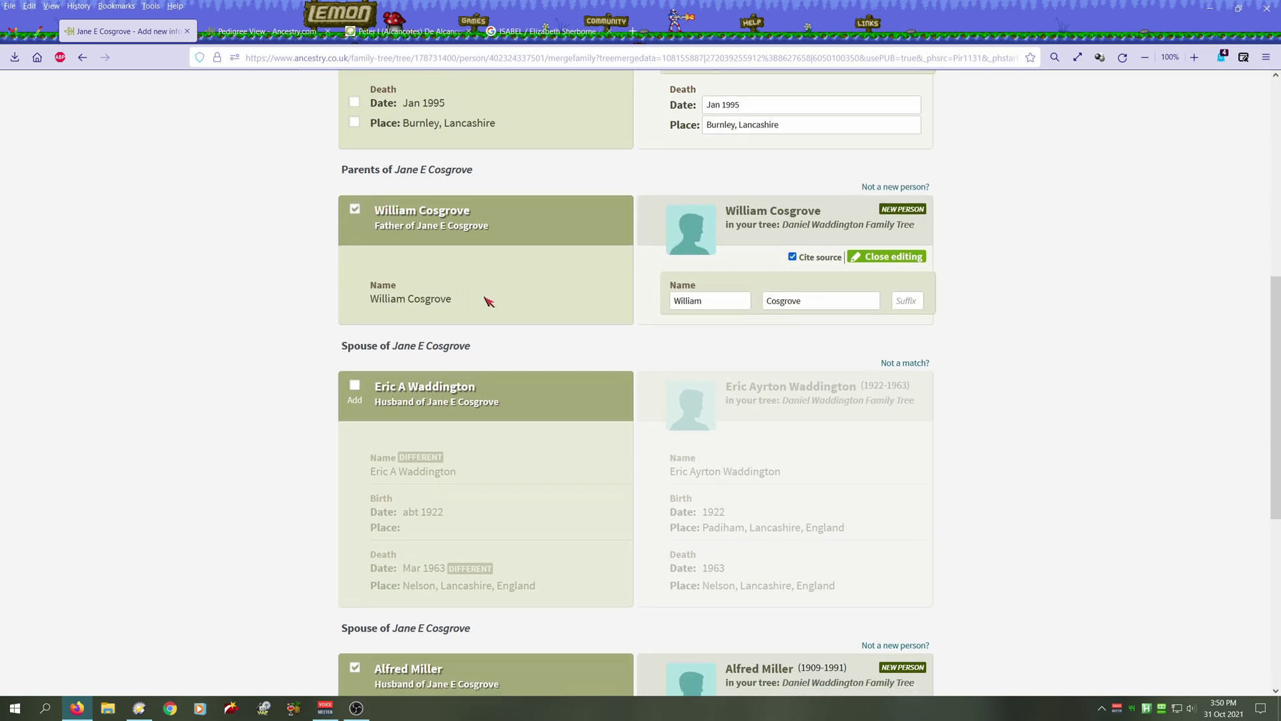
- Include the grandmother's first husband from the member trees, keep her second husband selected, and save everything to the tree
scroll(486, 298, down, 3)
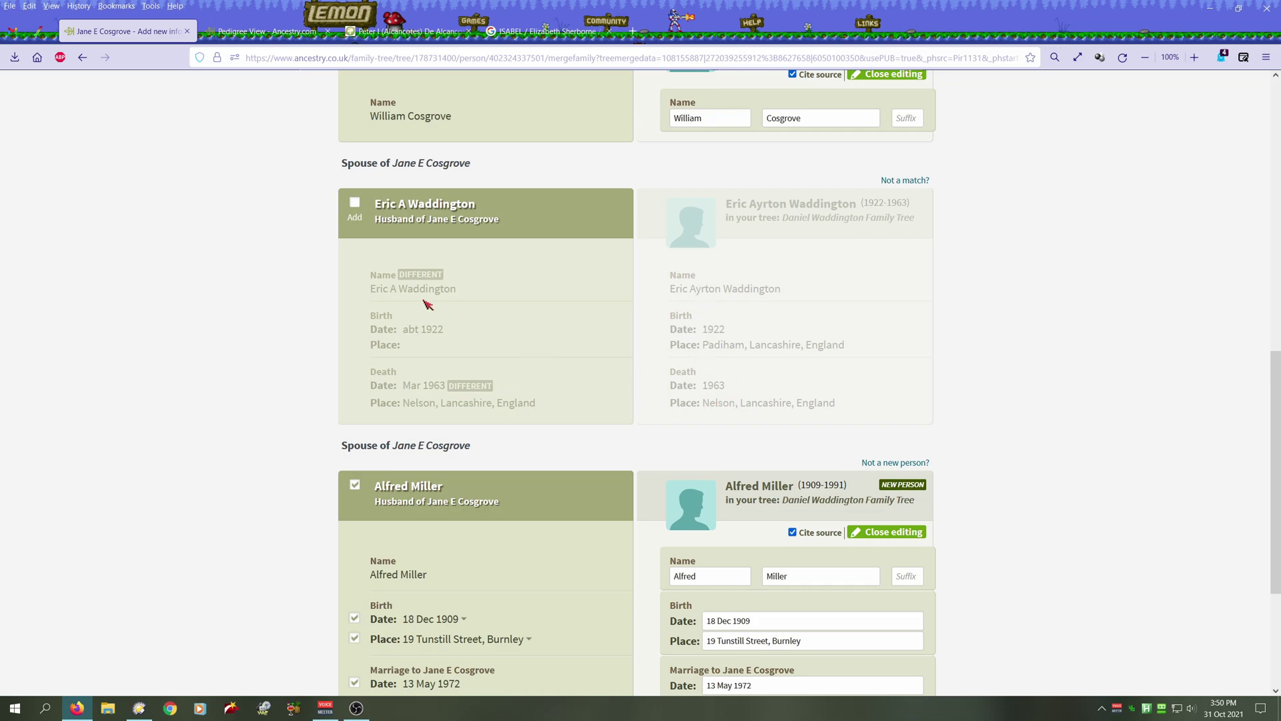
click(355, 203)
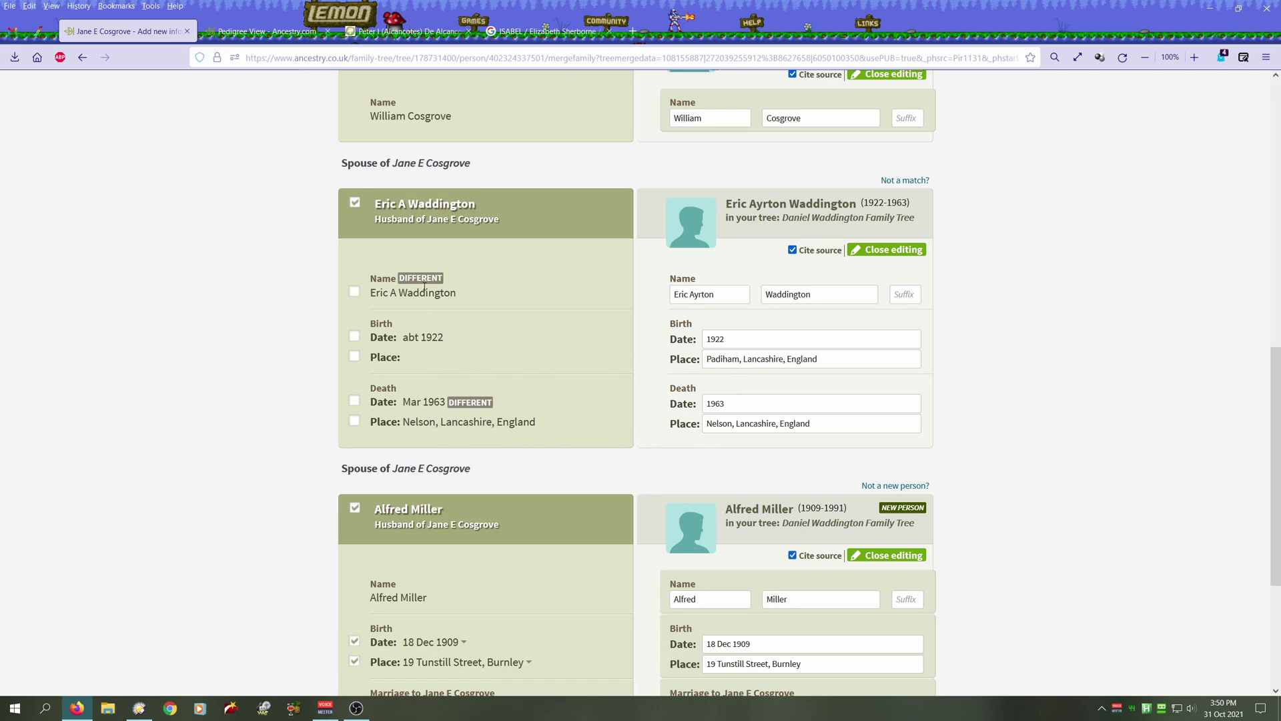
scroll(529, 329, down, 4)
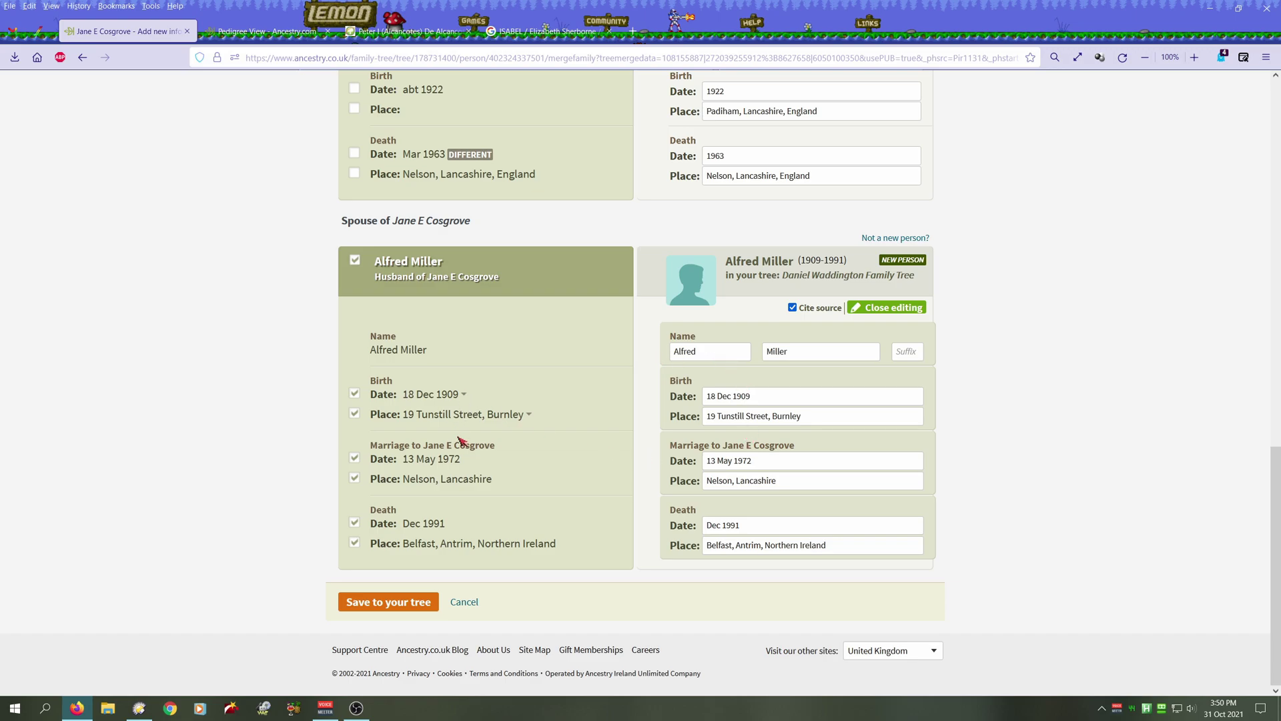
click(399, 605)
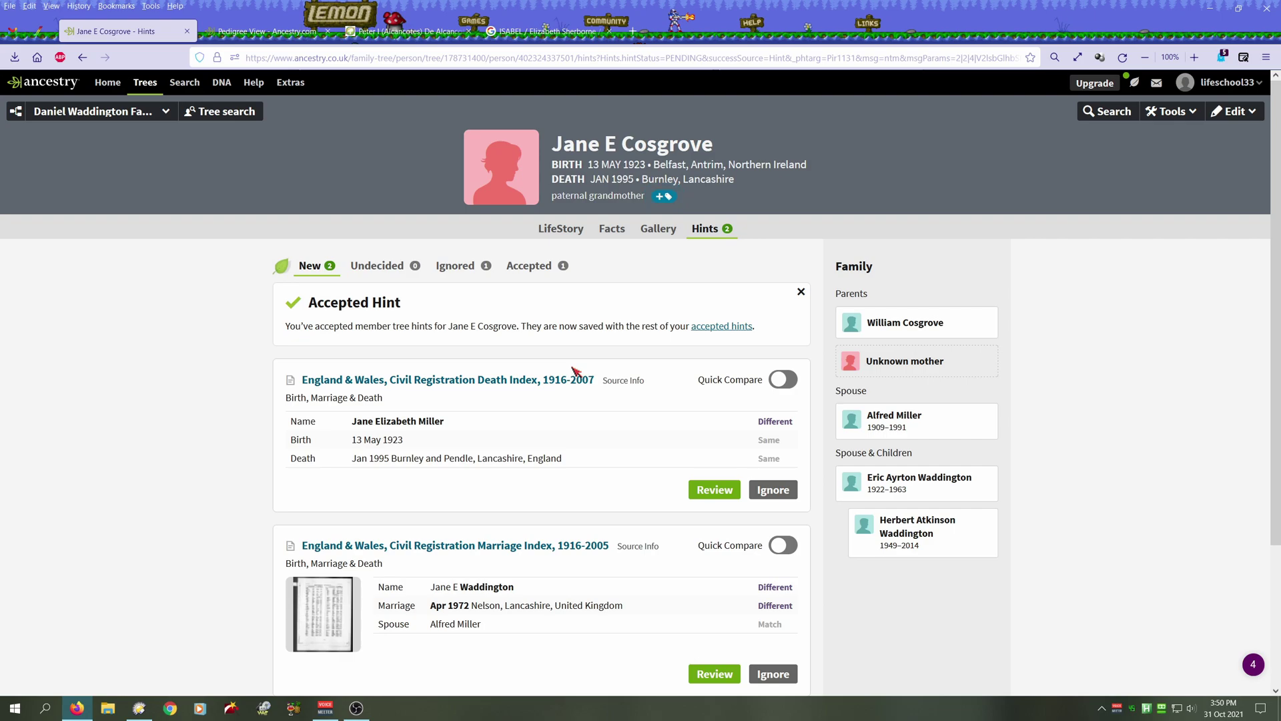
- Accept the grandmother's England & Wales, Civil Registration Death Index, 1916-2007 hint and save it without changing her existing facts
scroll(575, 371, down, 2)
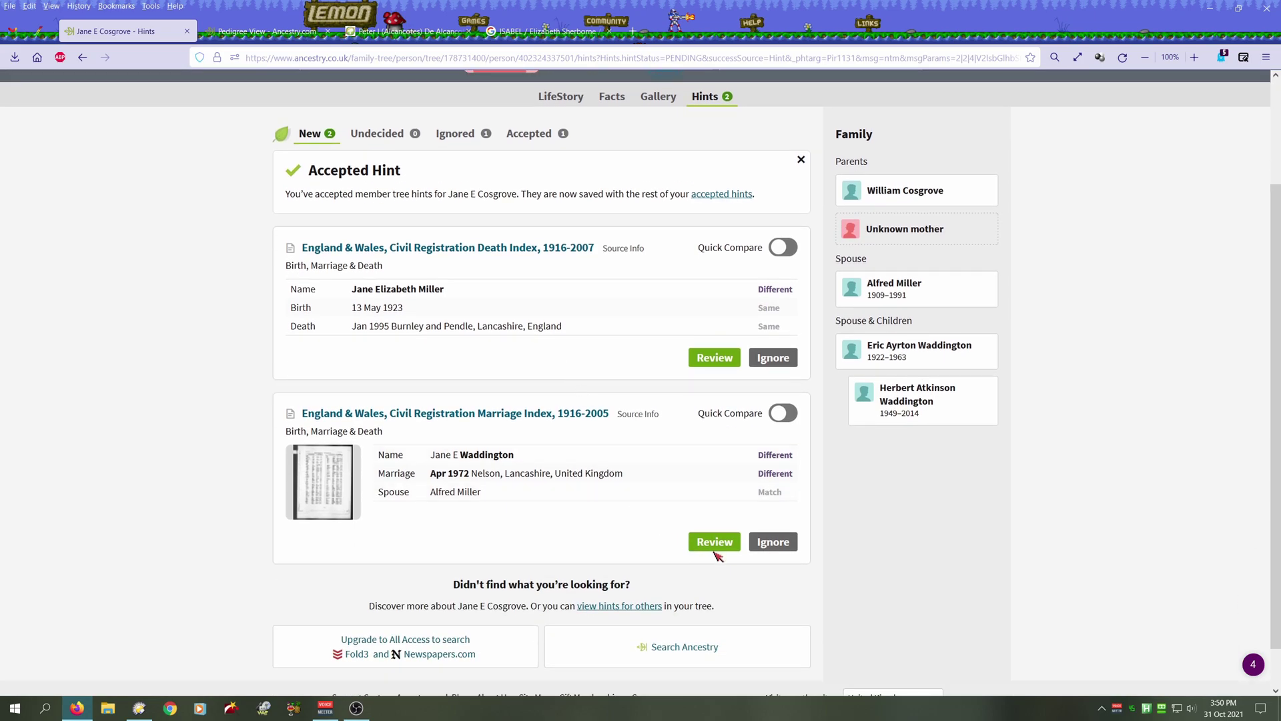
click(697, 362)
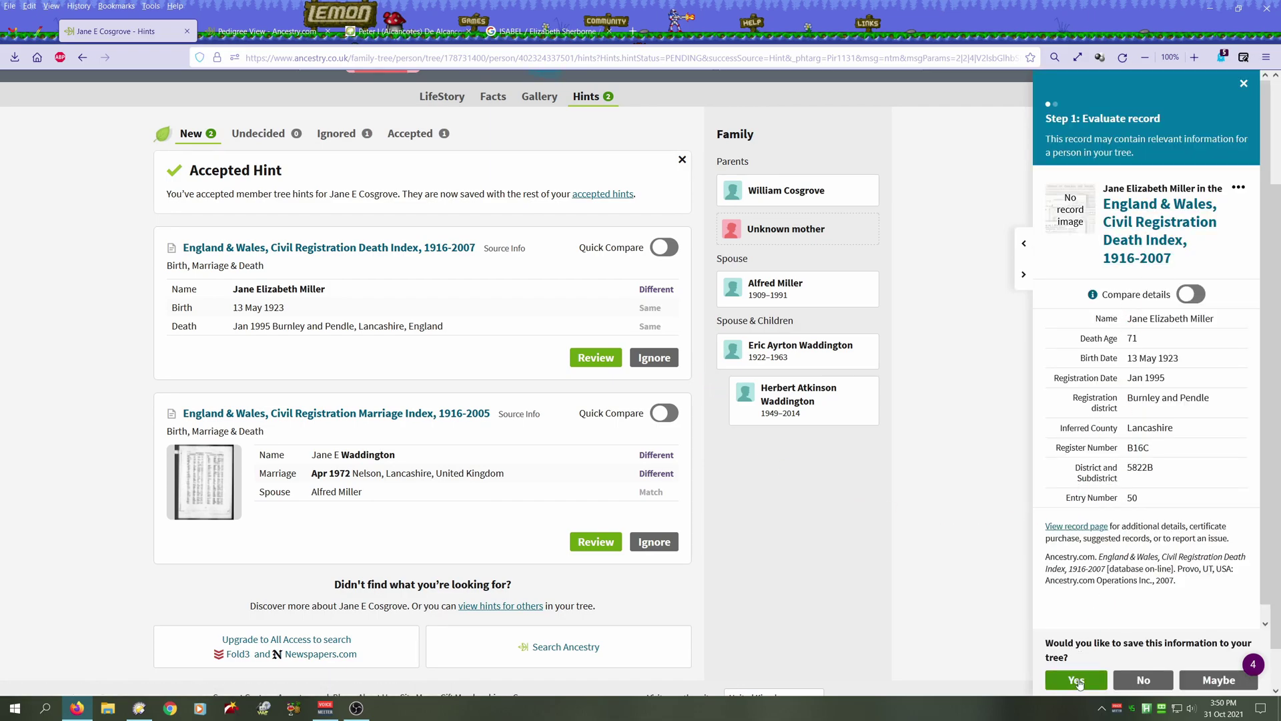
click(1077, 680)
scroll(1106, 356, down, 2)
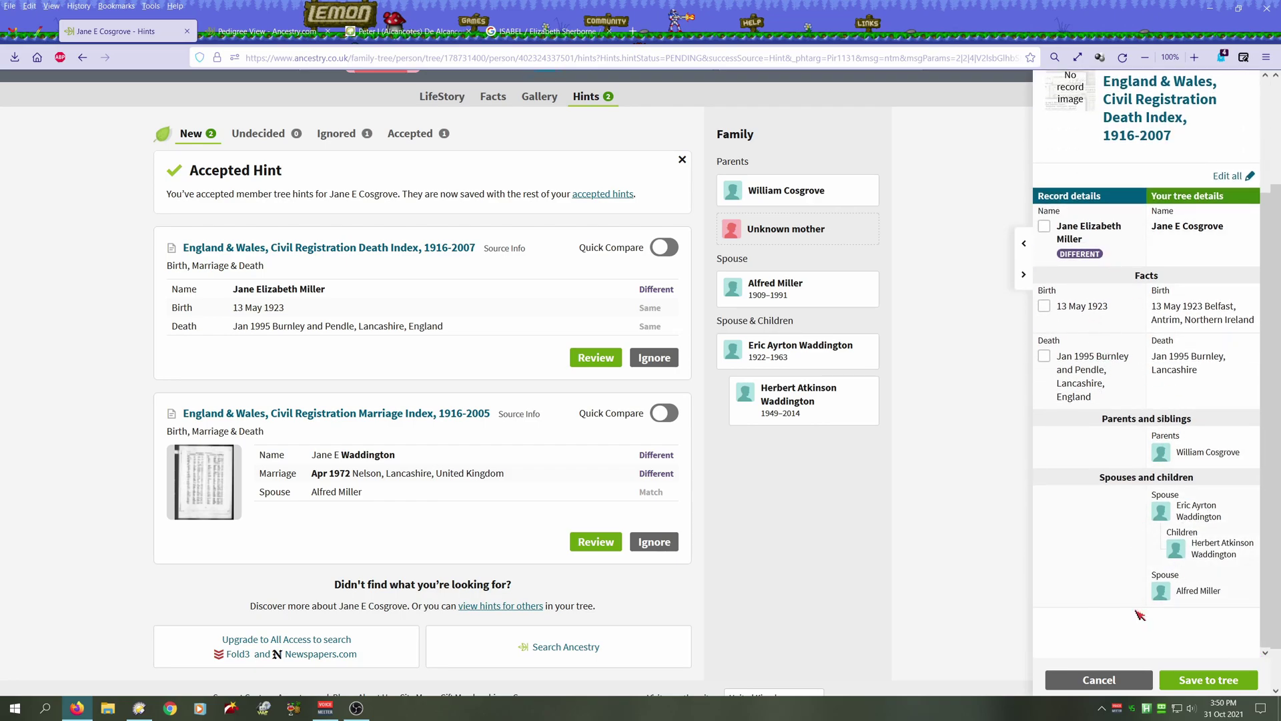
click(1209, 681)
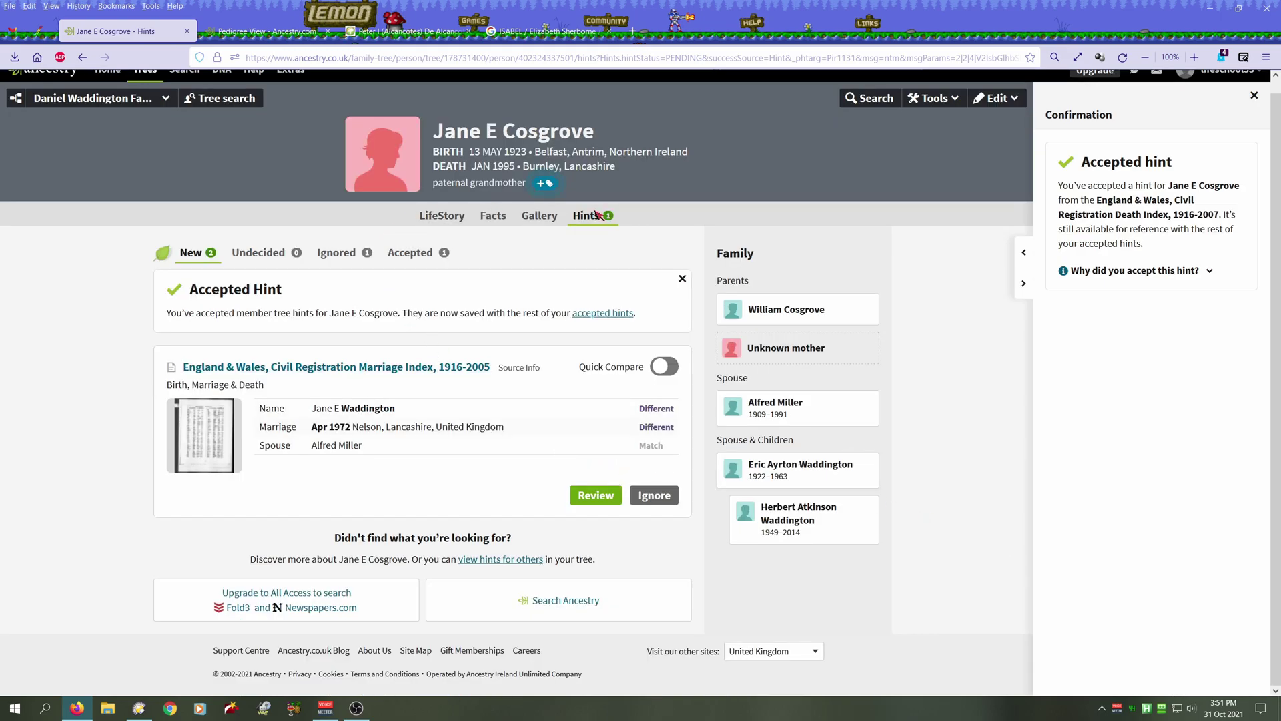
- Accept the grandmother's England & Wales, Civil Registration Marriage Index, 1916-2005 hint, include the spouse, and save it to the tree
click(591, 418)
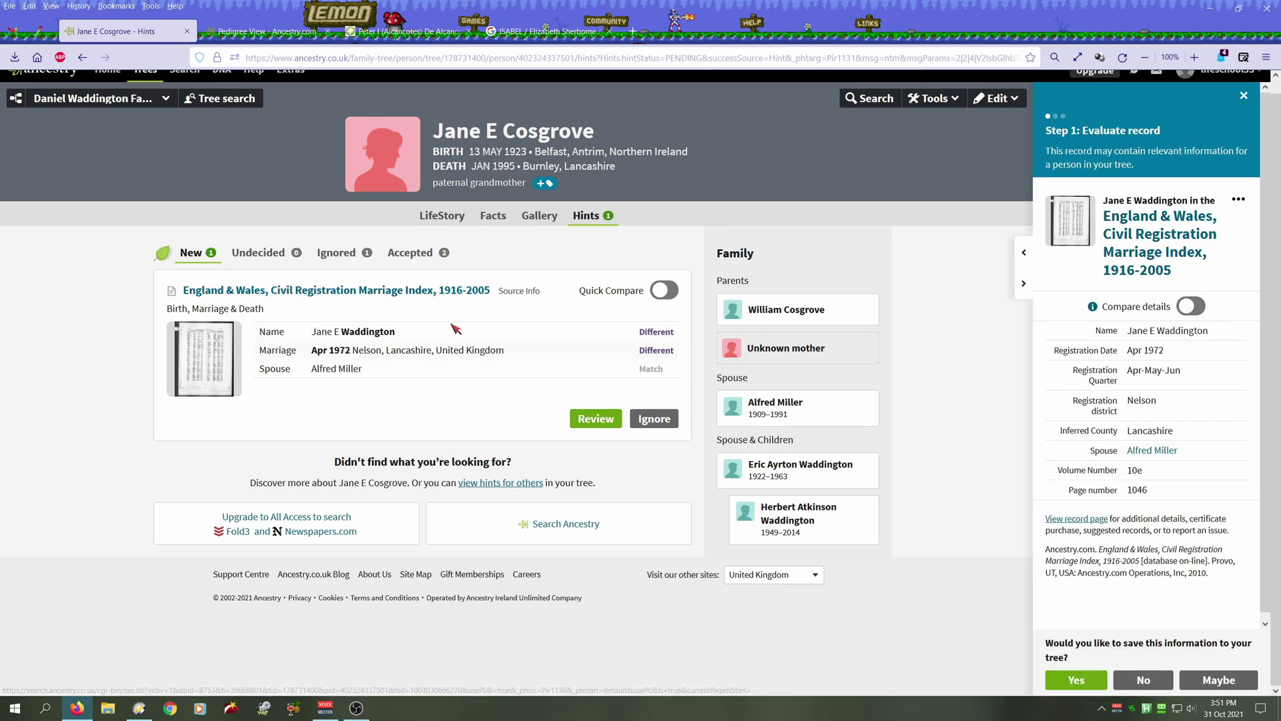
click(1093, 687)
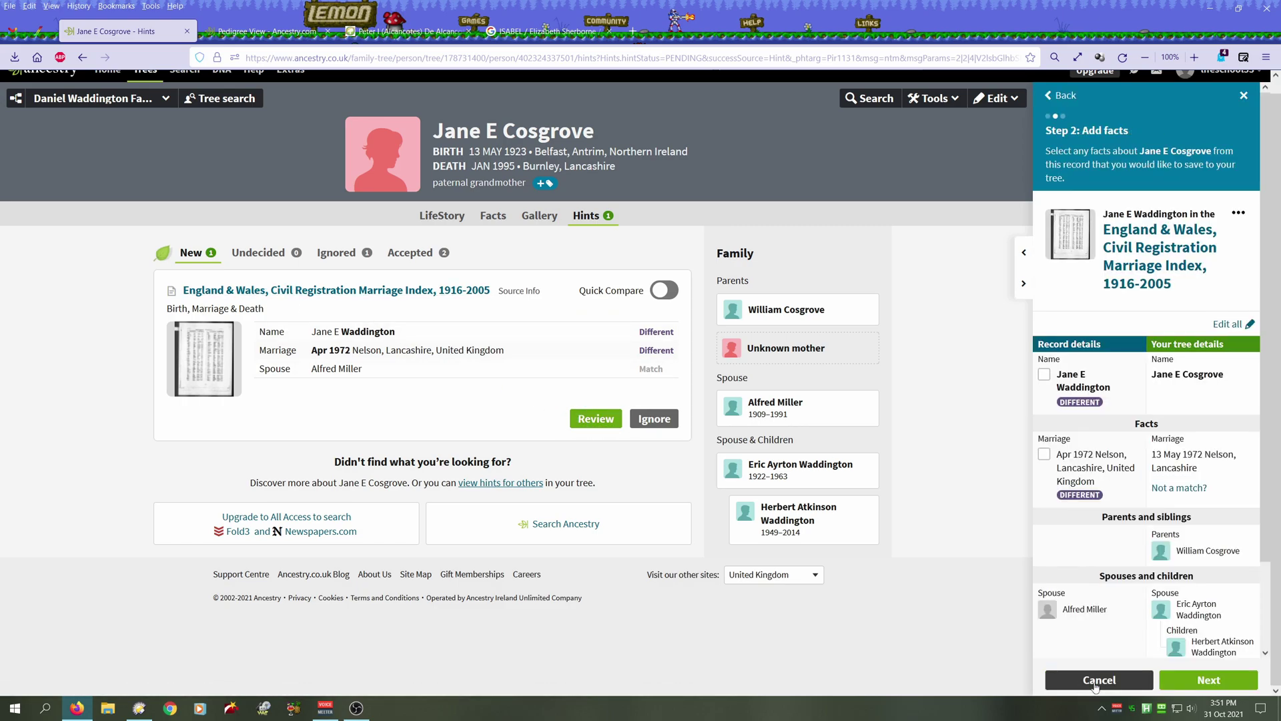
click(1210, 681)
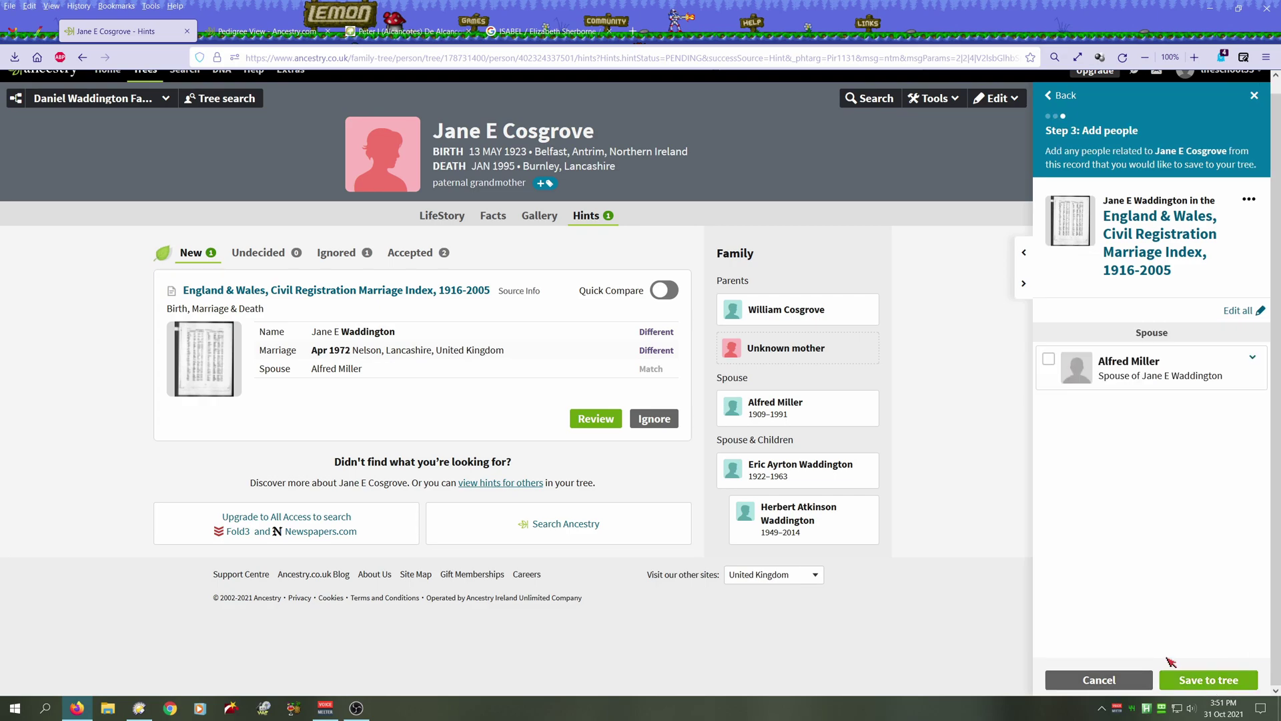
click(1048, 361)
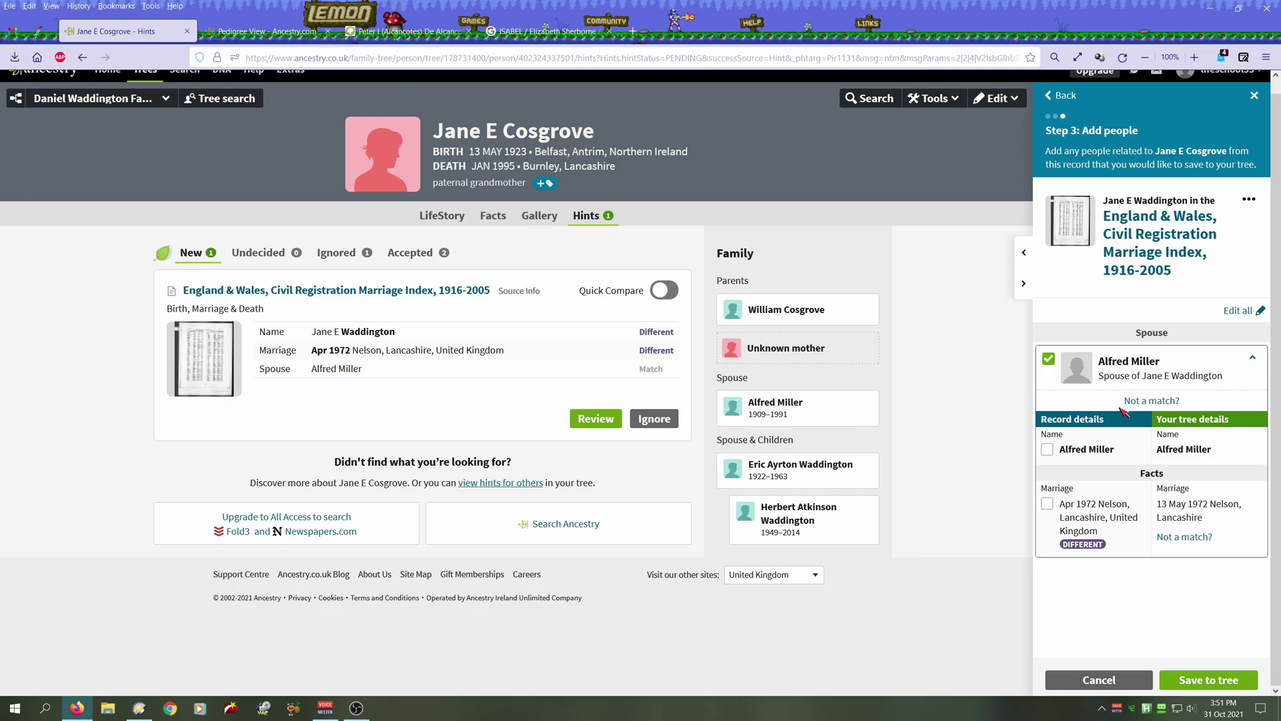
click(1201, 681)
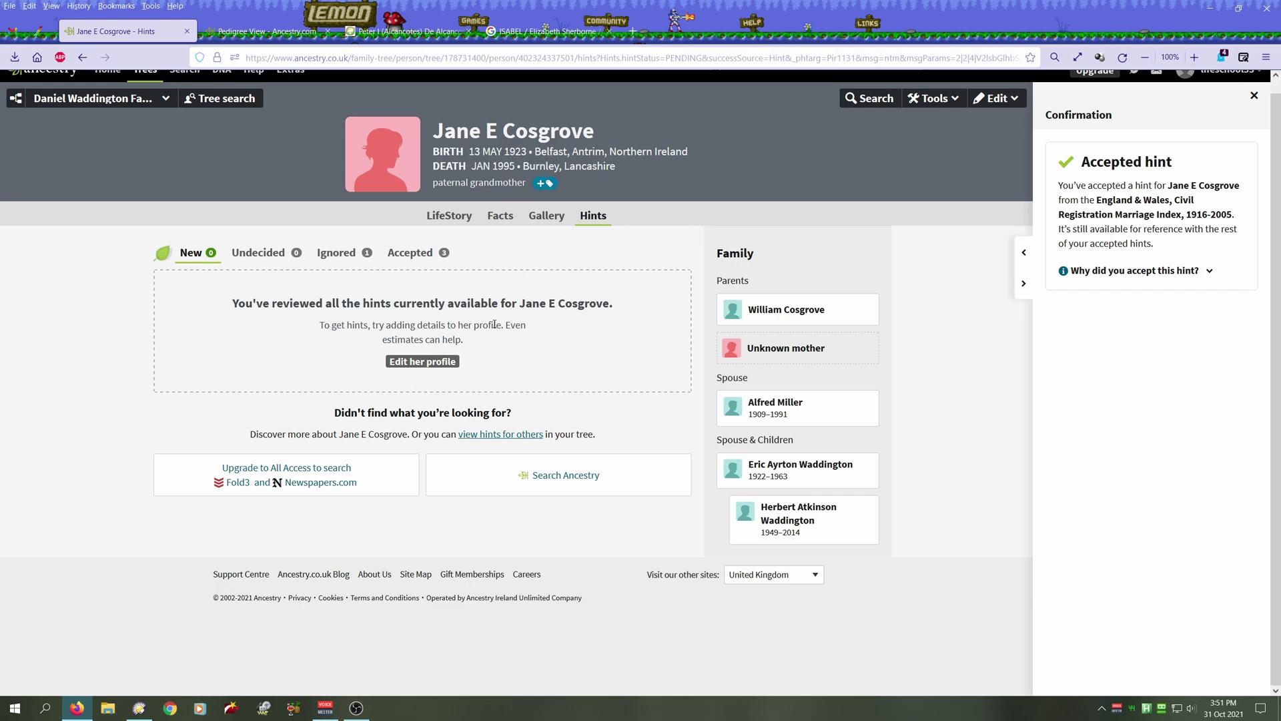
- Check the grandmother's facts, then open her father's profile and view his new hints
click(502, 217)
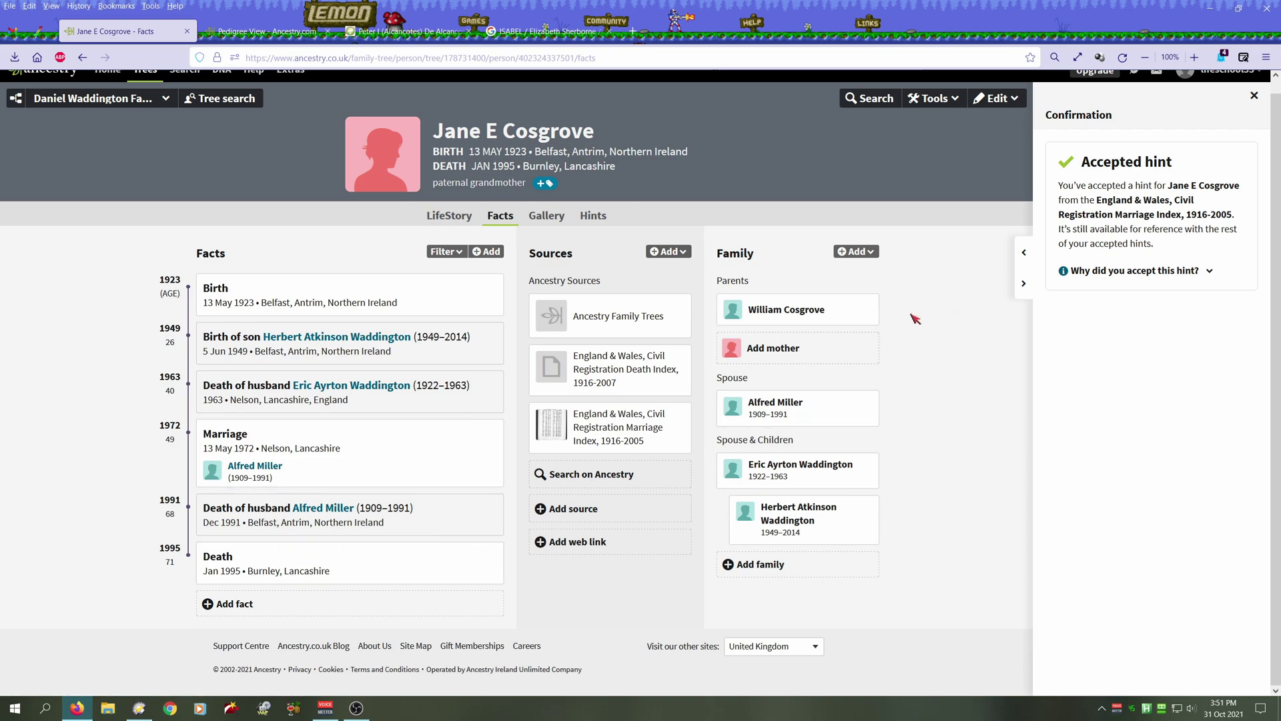
click(775, 315)
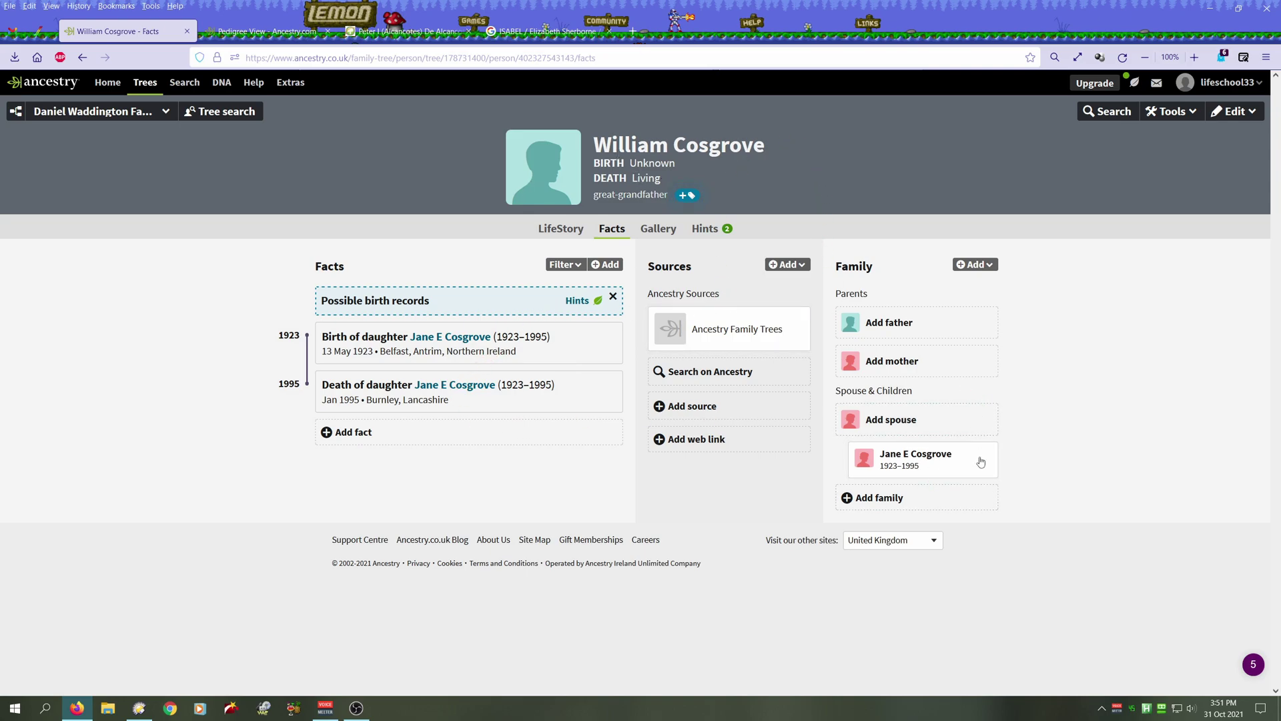
click(713, 232)
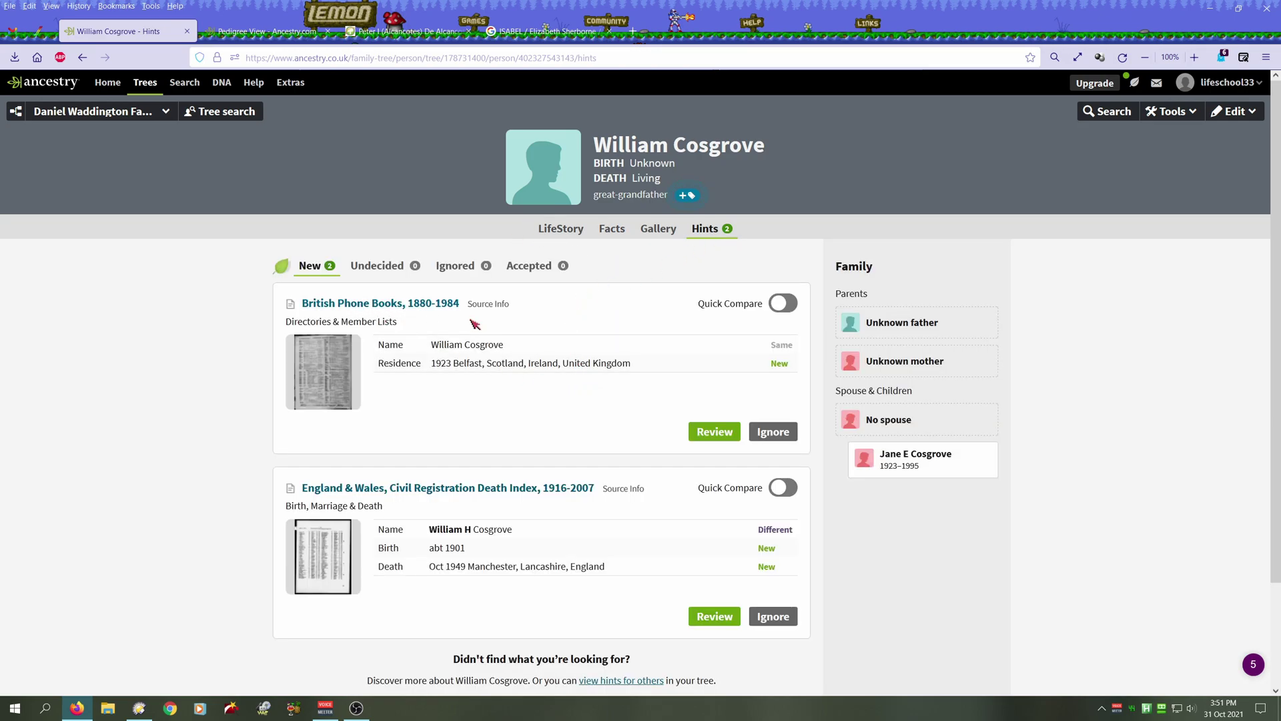
- Accept the great-grandfather's British Phone Books, 1880-1984 hint and save its 1923 Belfast residence to the tree
scroll(474, 324, down, 1)
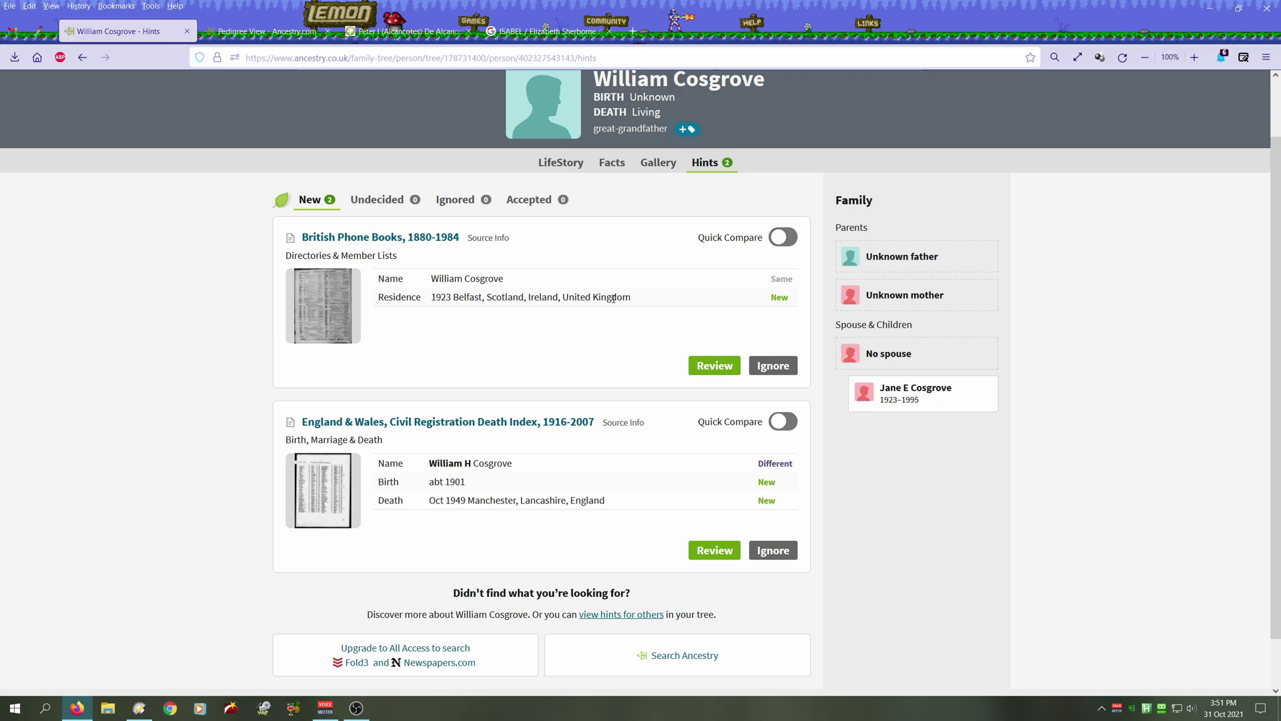
click(709, 367)
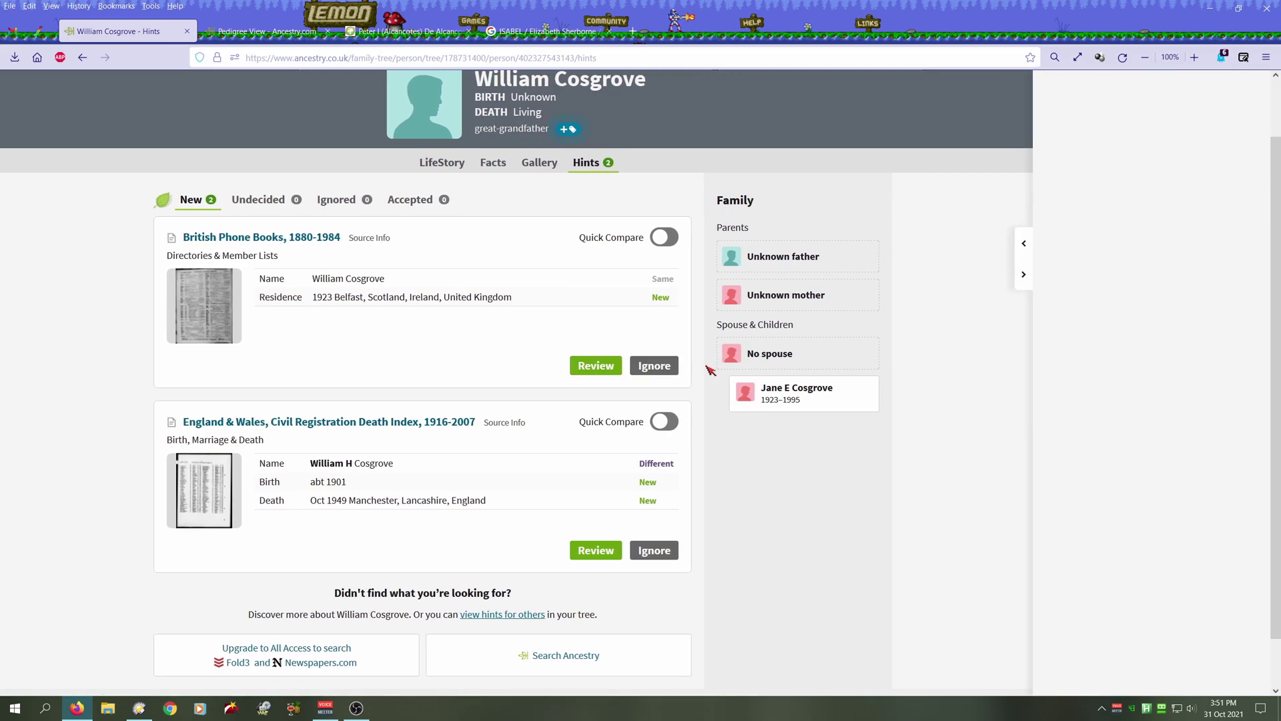
click(1074, 679)
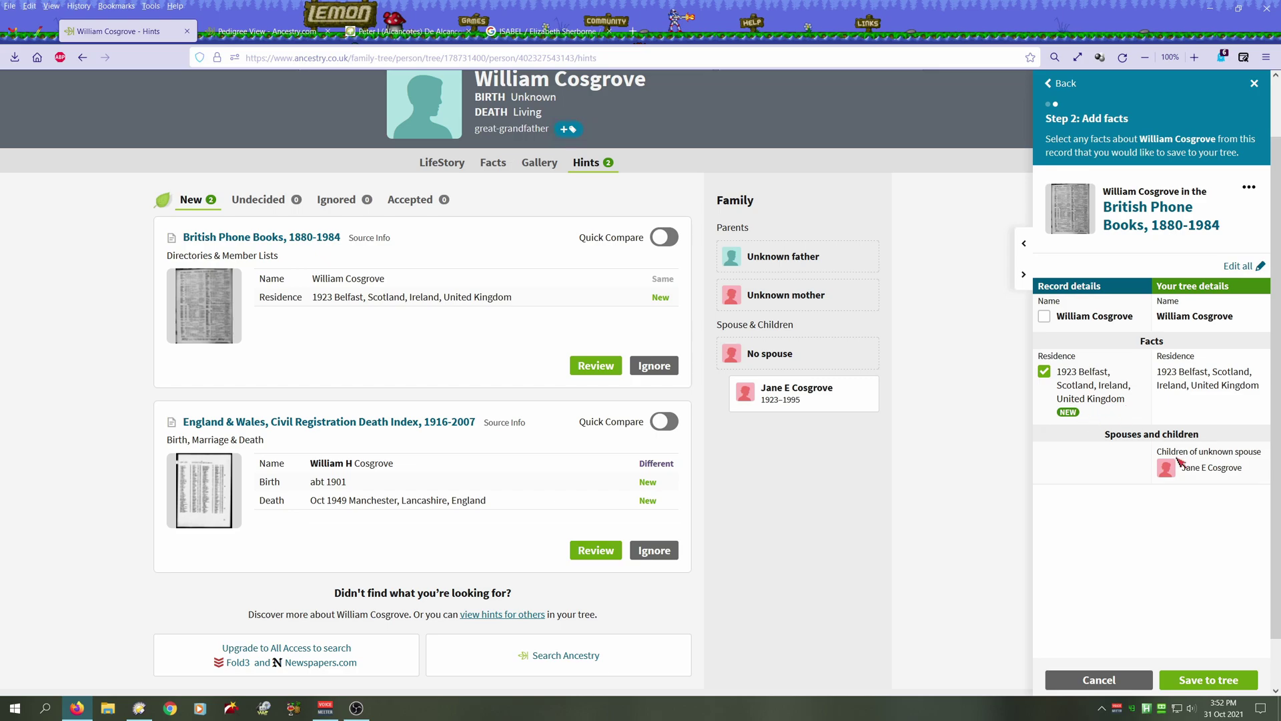
click(1218, 681)
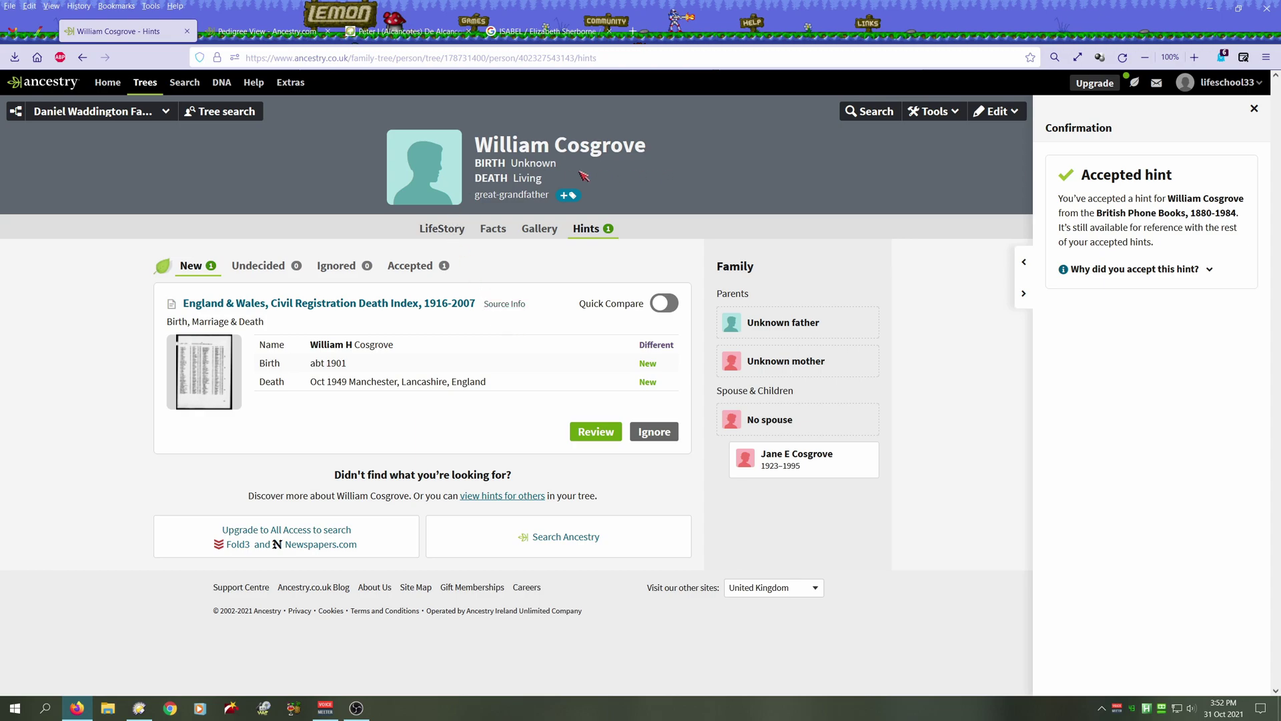
- Check the great-grandfather's facts and accept his Death Index, 1916-2007 hint, saving the record's full name, birth and death details
click(494, 229)
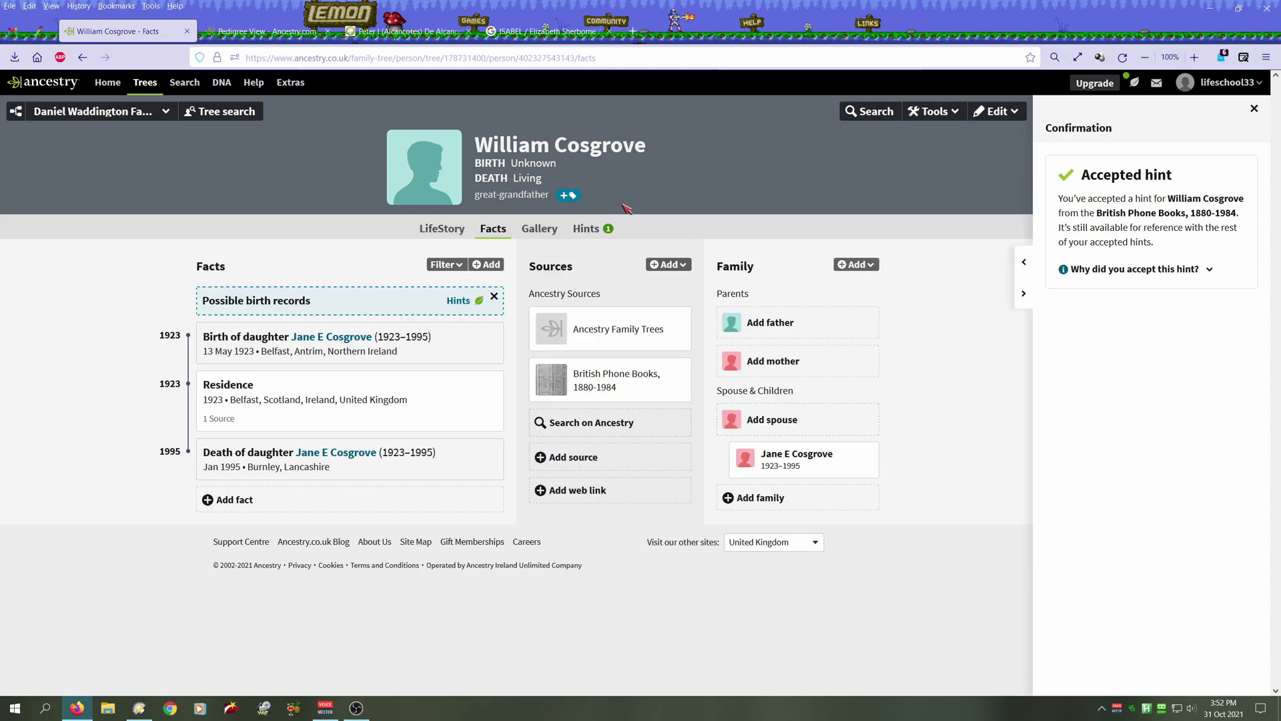
click(583, 229)
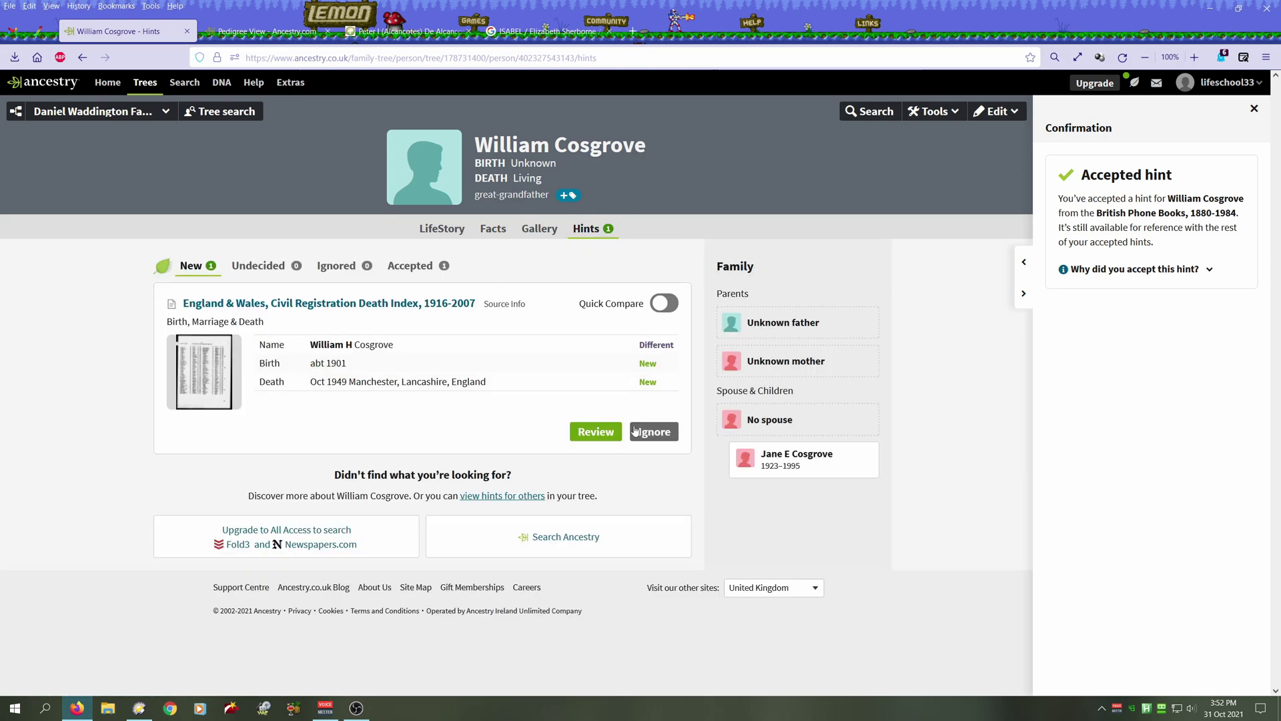
click(591, 435)
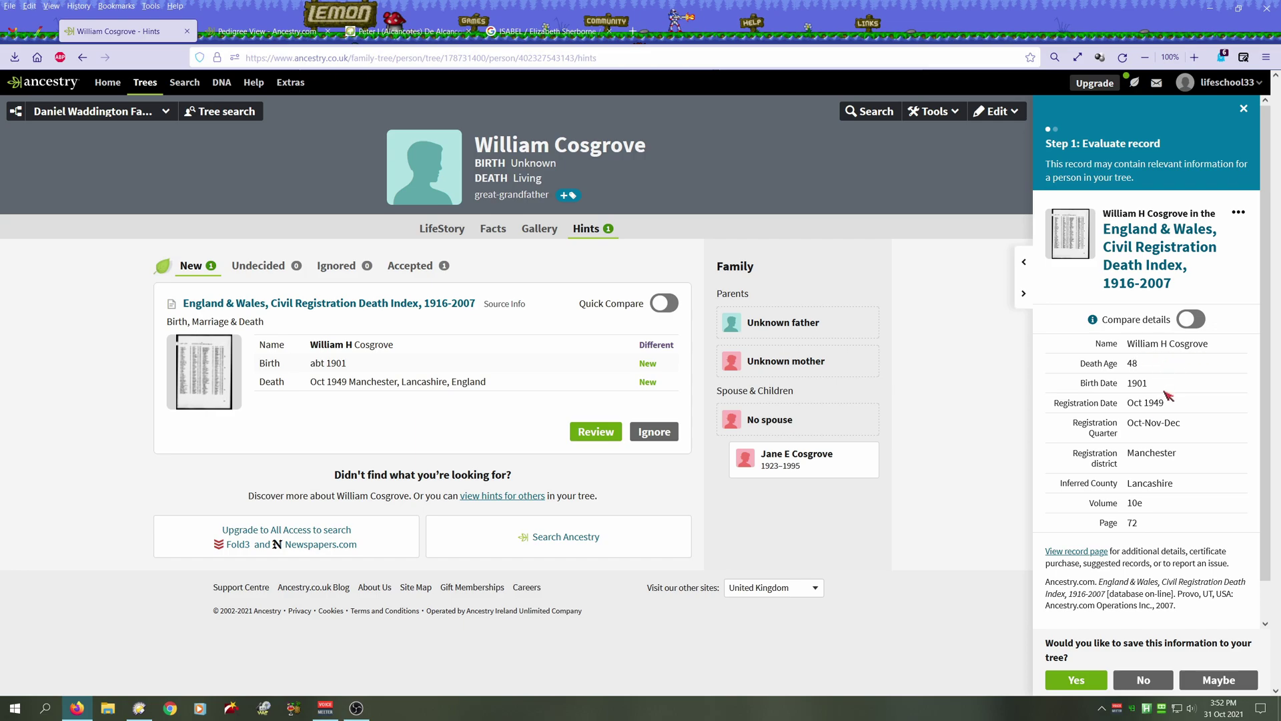
click(1084, 682)
click(1044, 375)
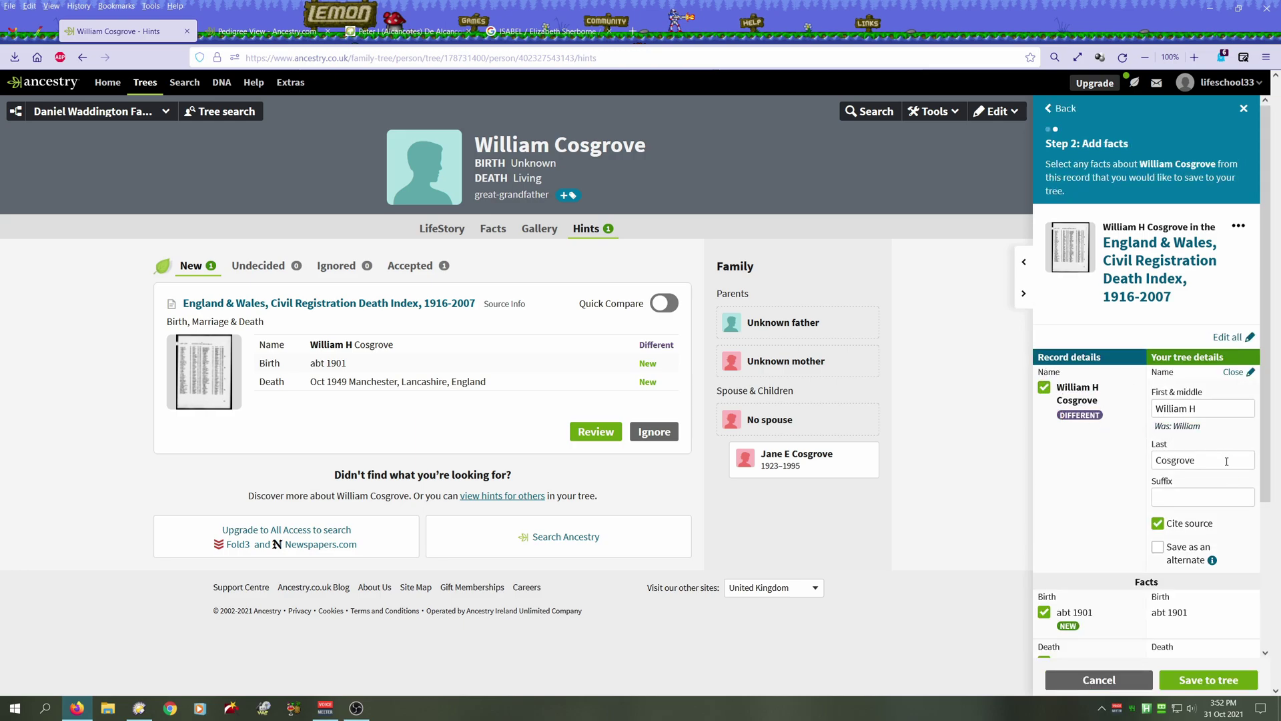
scroll(1225, 460, down, 3)
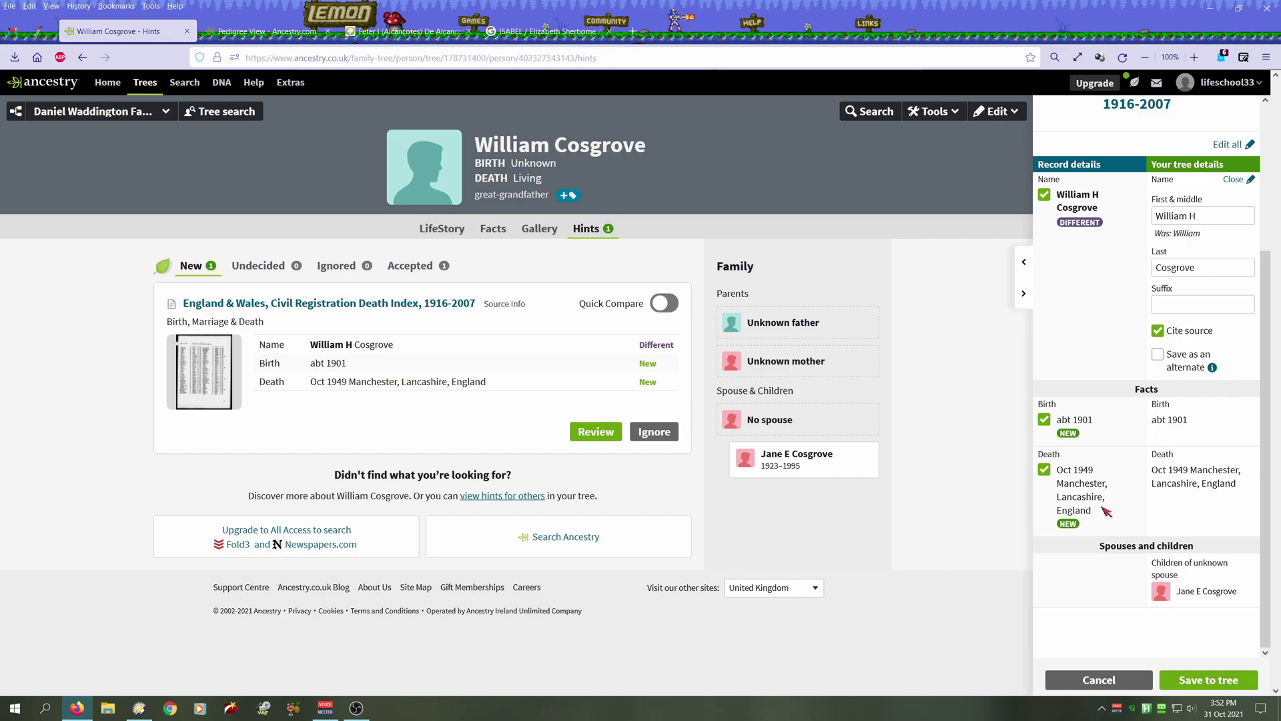
click(1215, 682)
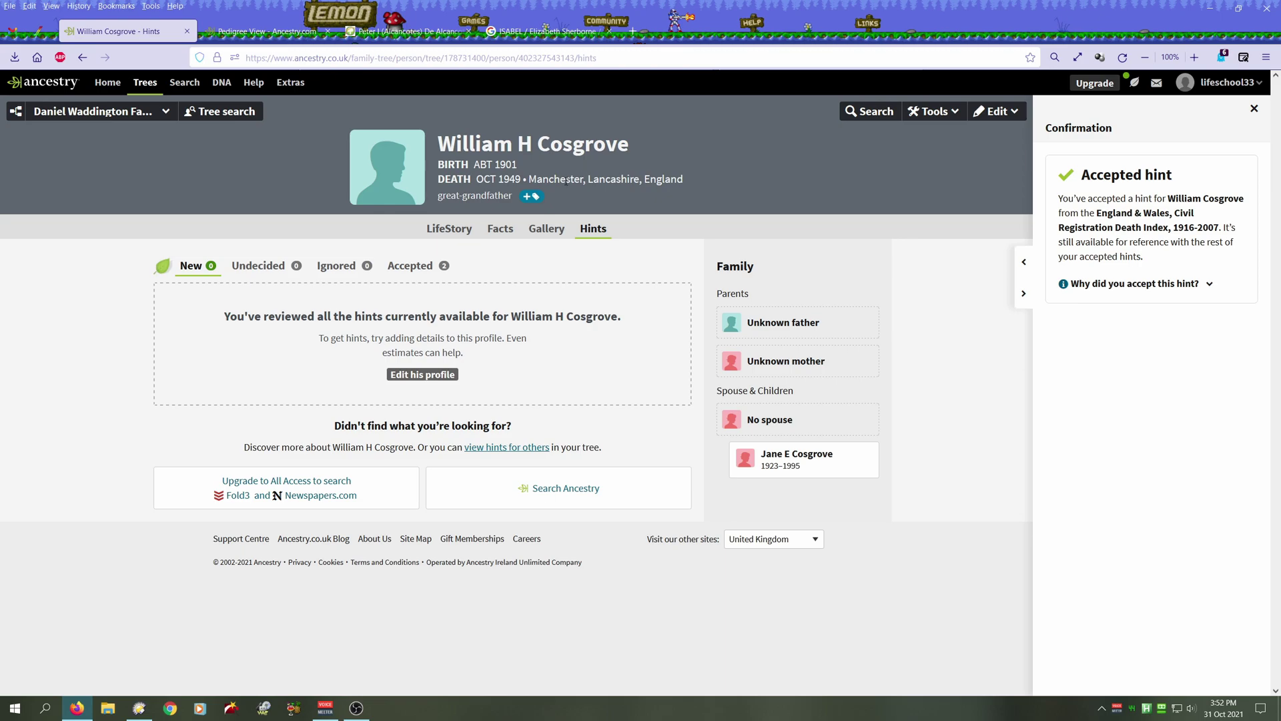
- Check the great-grandfather's facts, then set his birthplace to Belfast, Ireland, United Kingdom and save the profile
click(502, 230)
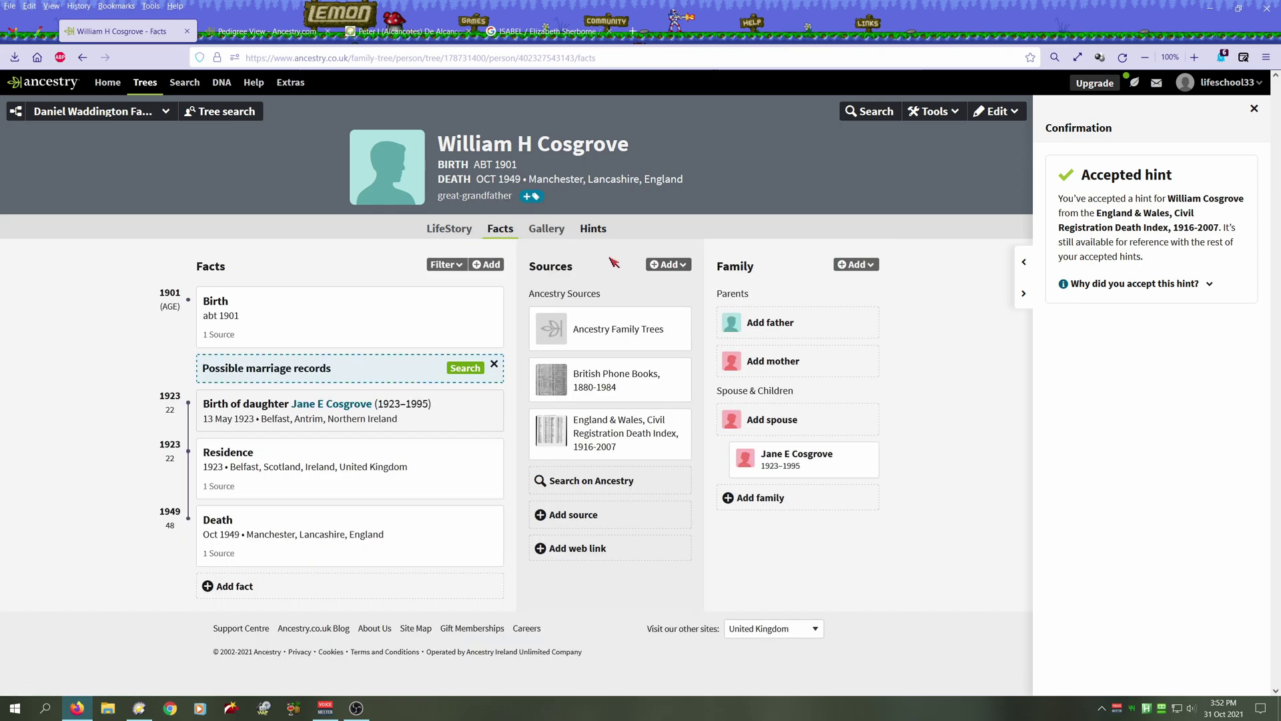
click(997, 111)
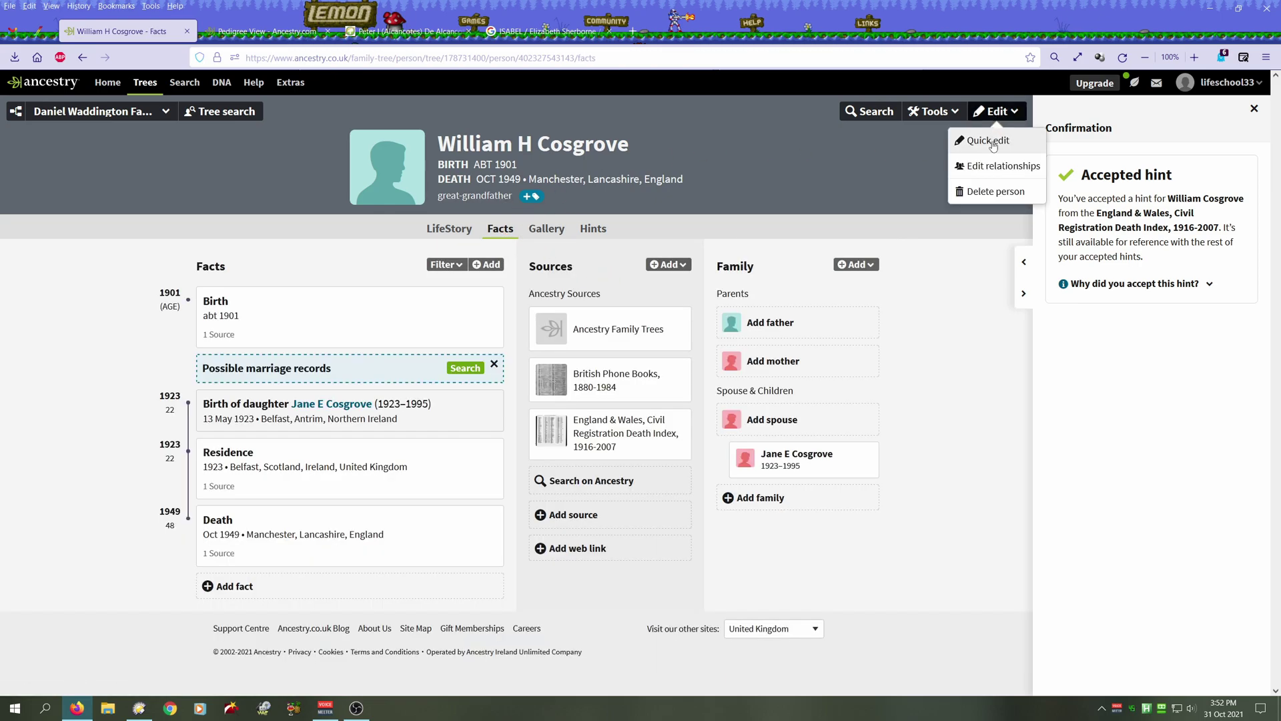
click(993, 141)
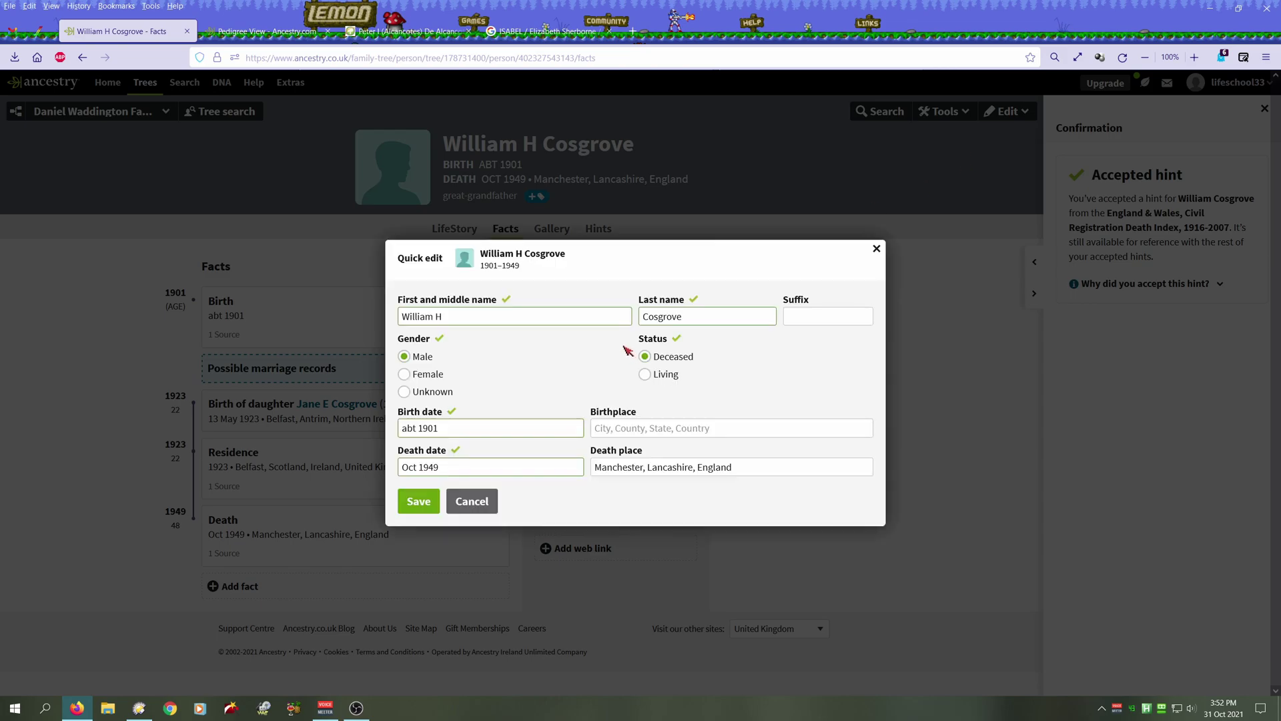
click(605, 427)
text(B)
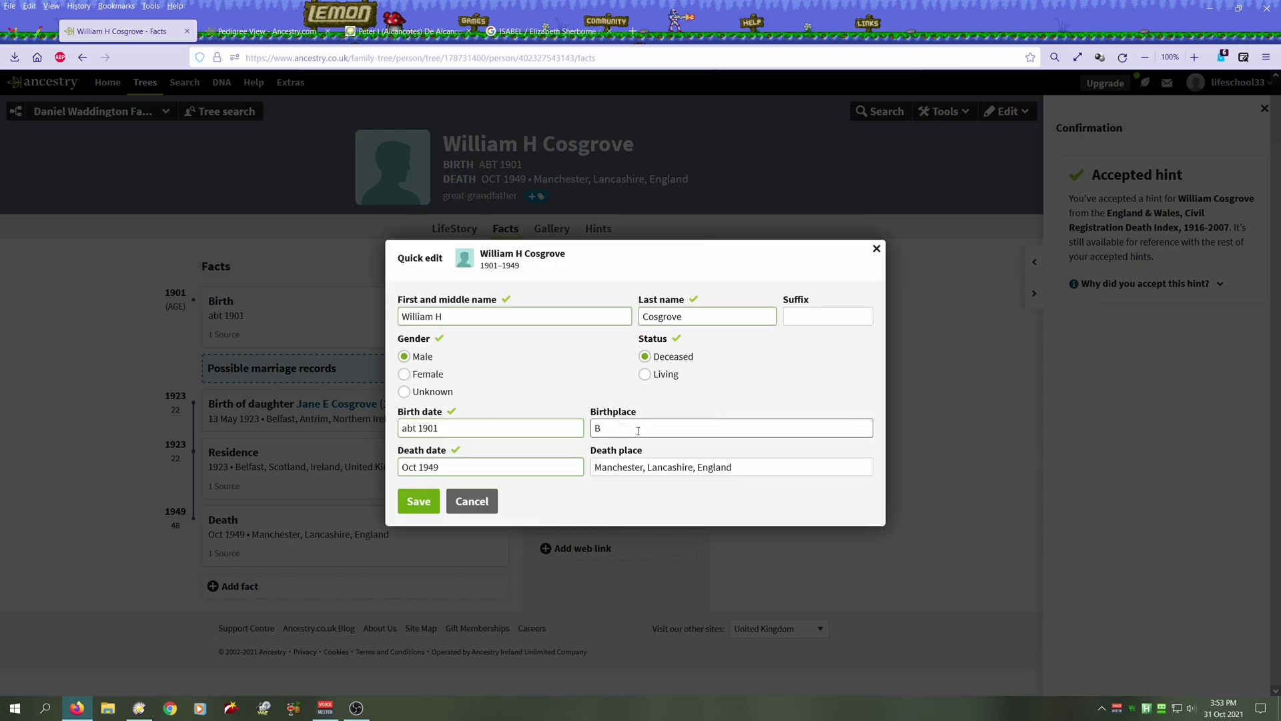
text(elfac)
text(t)
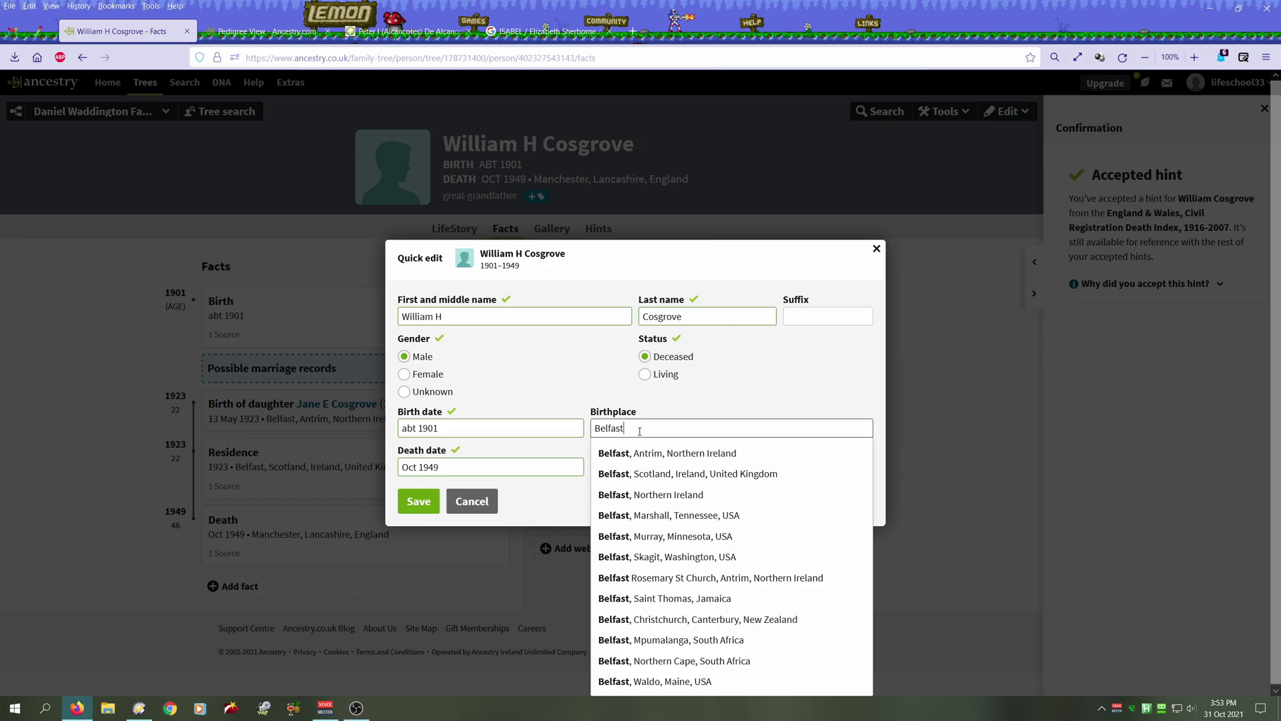
click(706, 476)
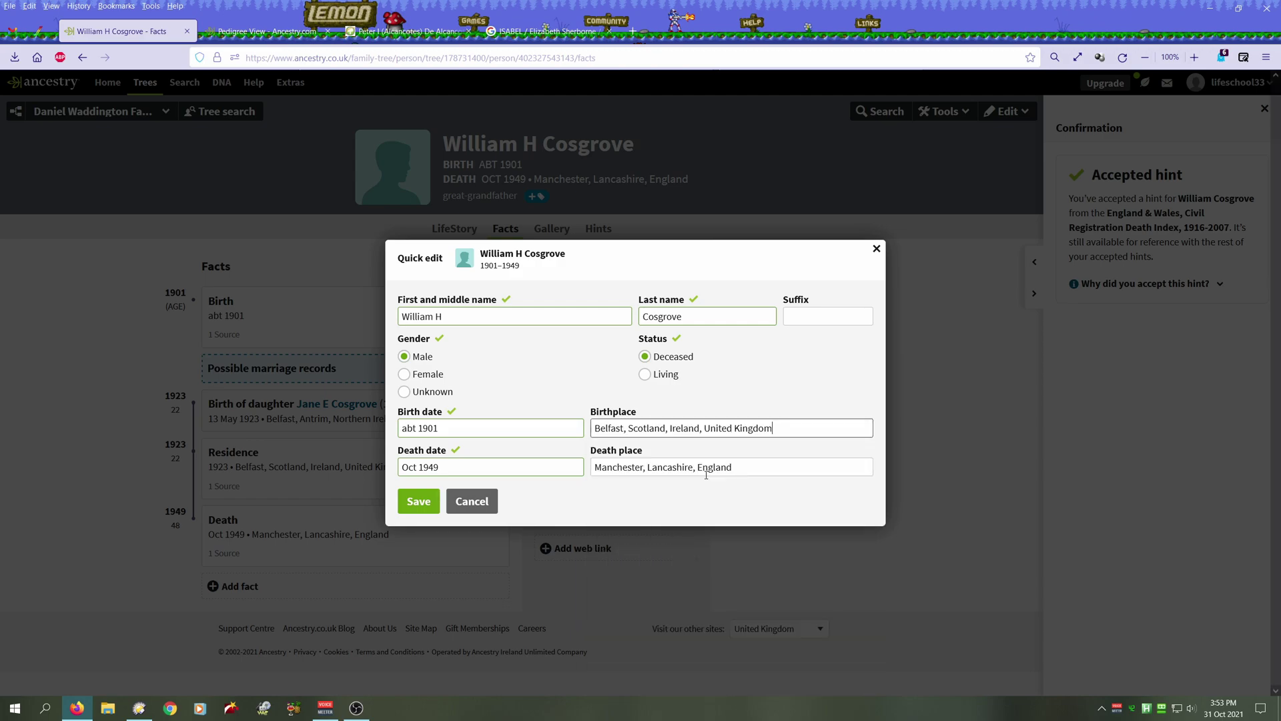
key(BackSpace)
key(BackSpace)
key(BackSpace)
key(BackSpace)
key(BackSpace)
key(BackSpace)
key(BackSpace)
key(BackSpace)
key(BackSpace)
key(BackSpace)
click(419, 501)
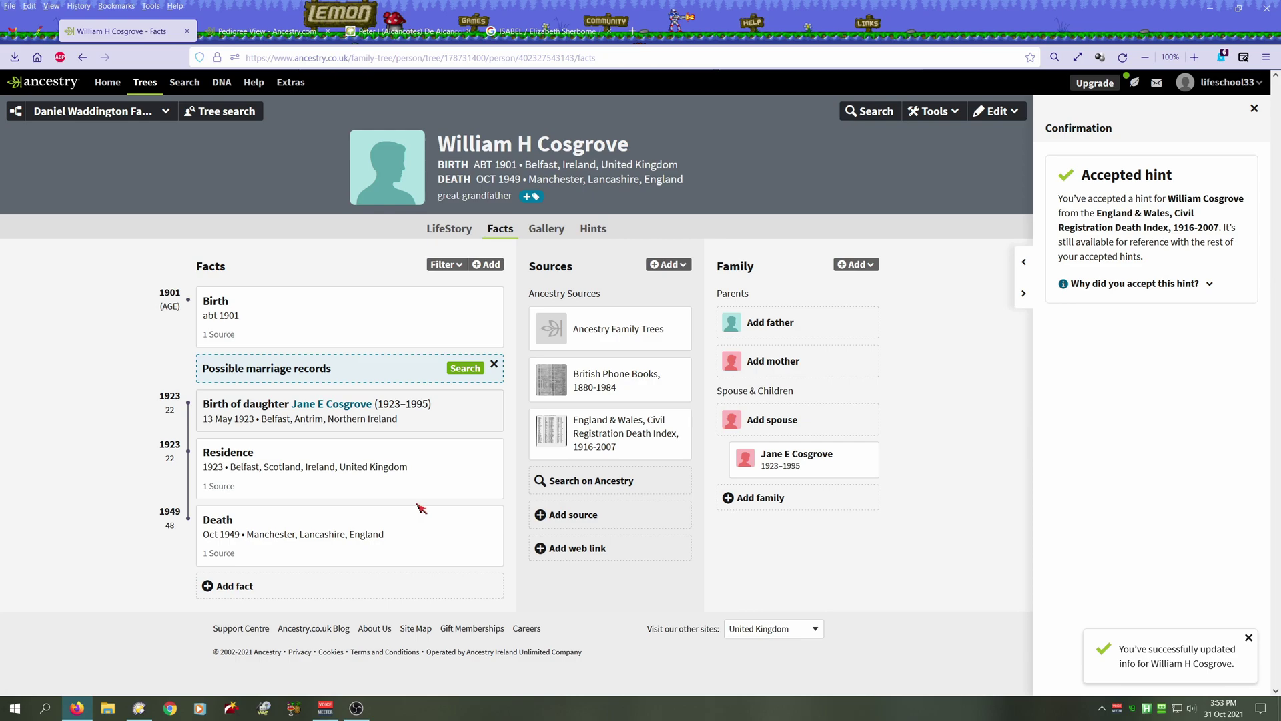
- Open the scanned page image of the great-grandfather's British Phone Books, 1880-1984 source record
click(672, 368)
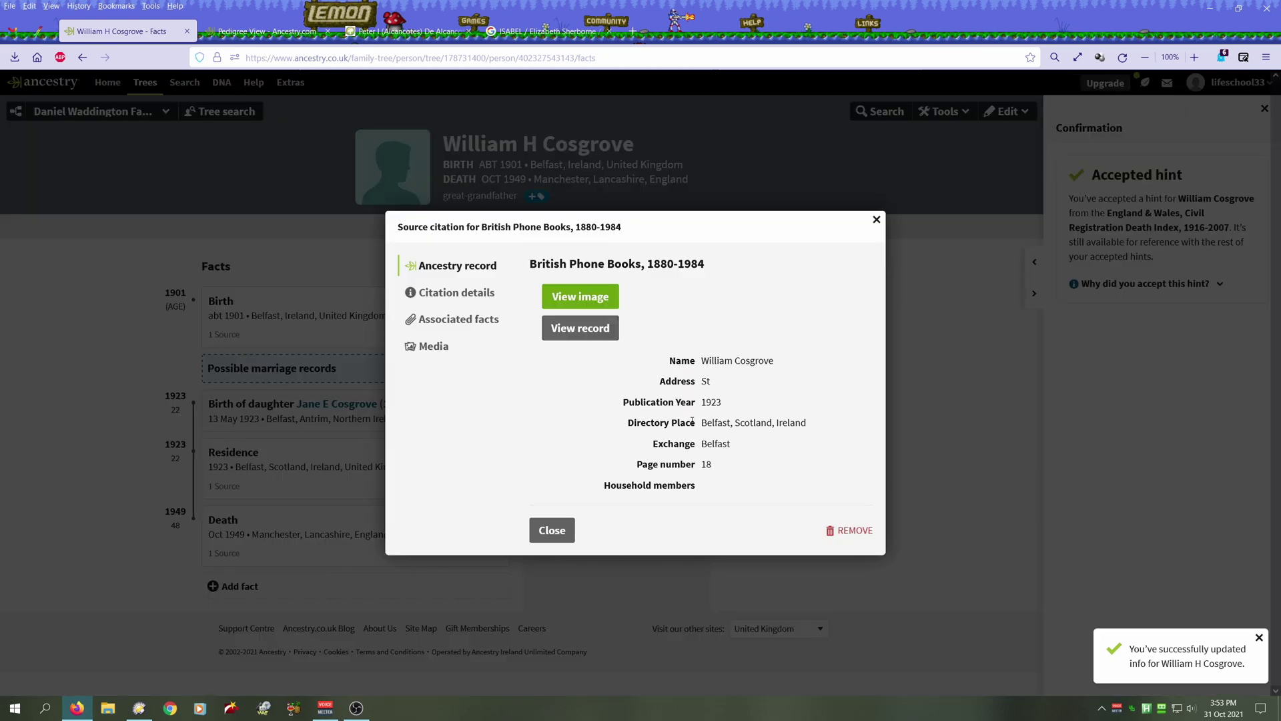
click(665, 309)
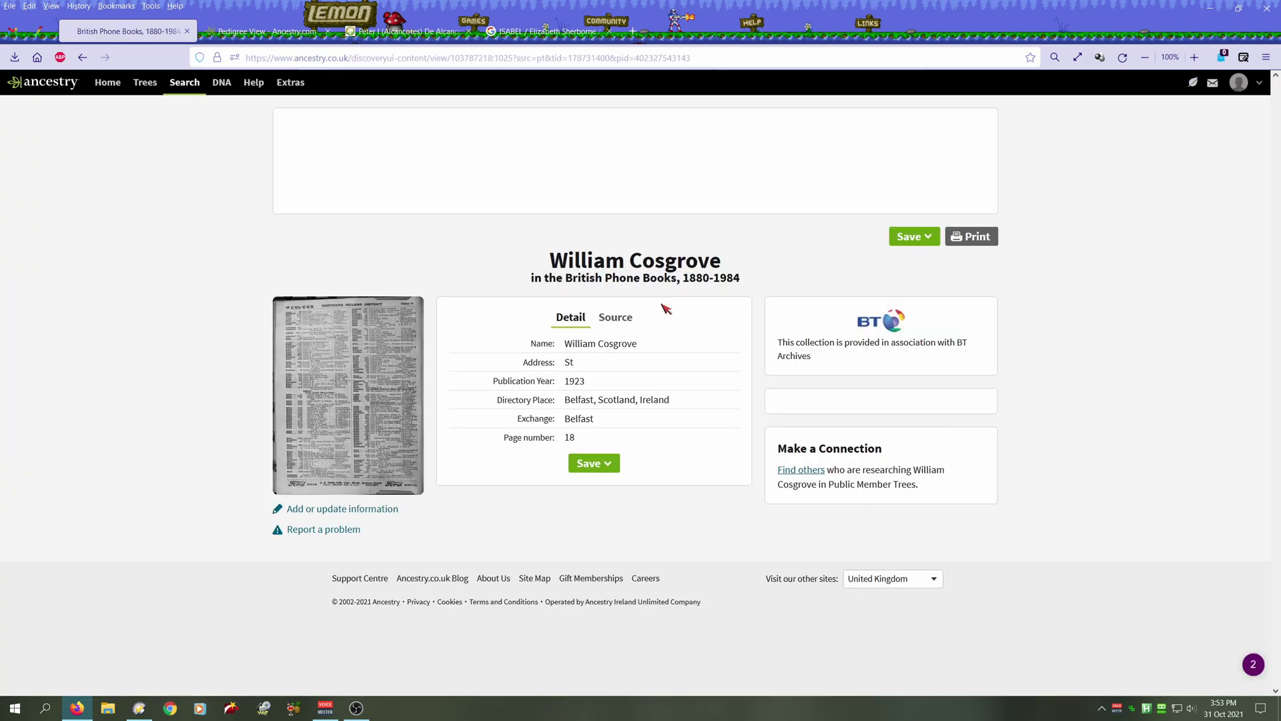
click(322, 402)
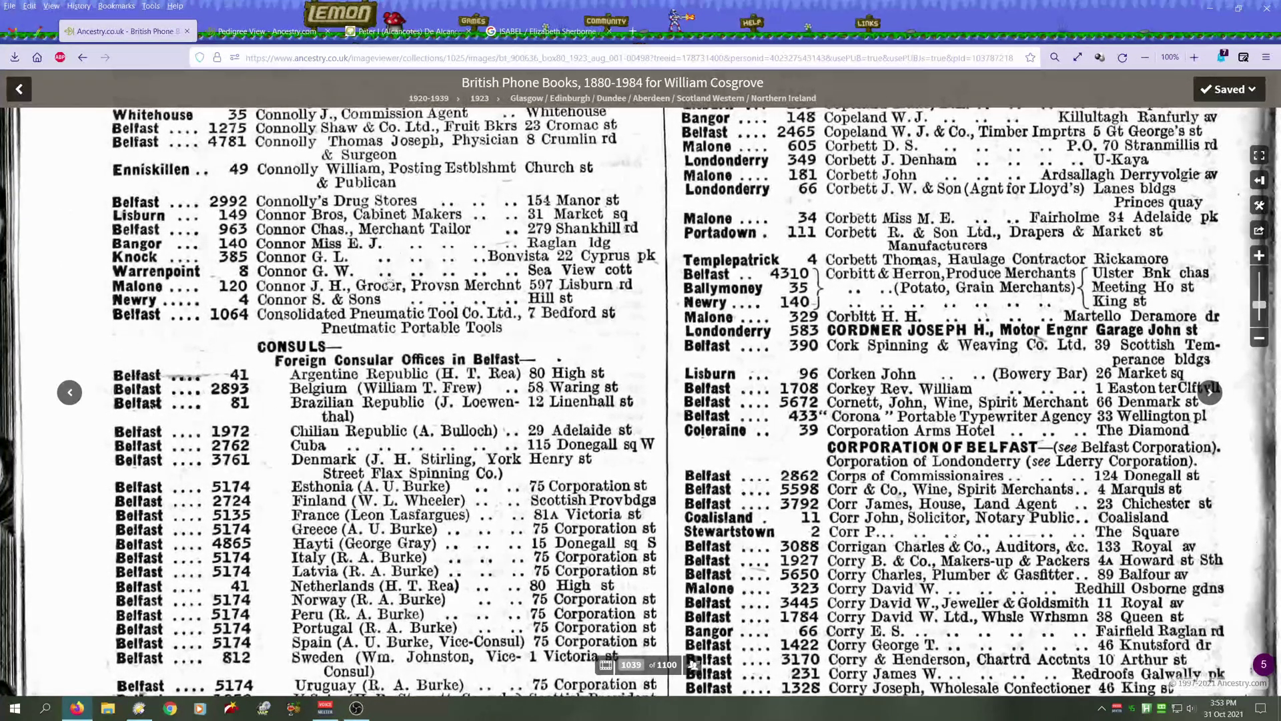
- Examine the phone book page for the great-grandfather's entry, occupation and street, and return to his facts
drag(390, 276, 330, 54)
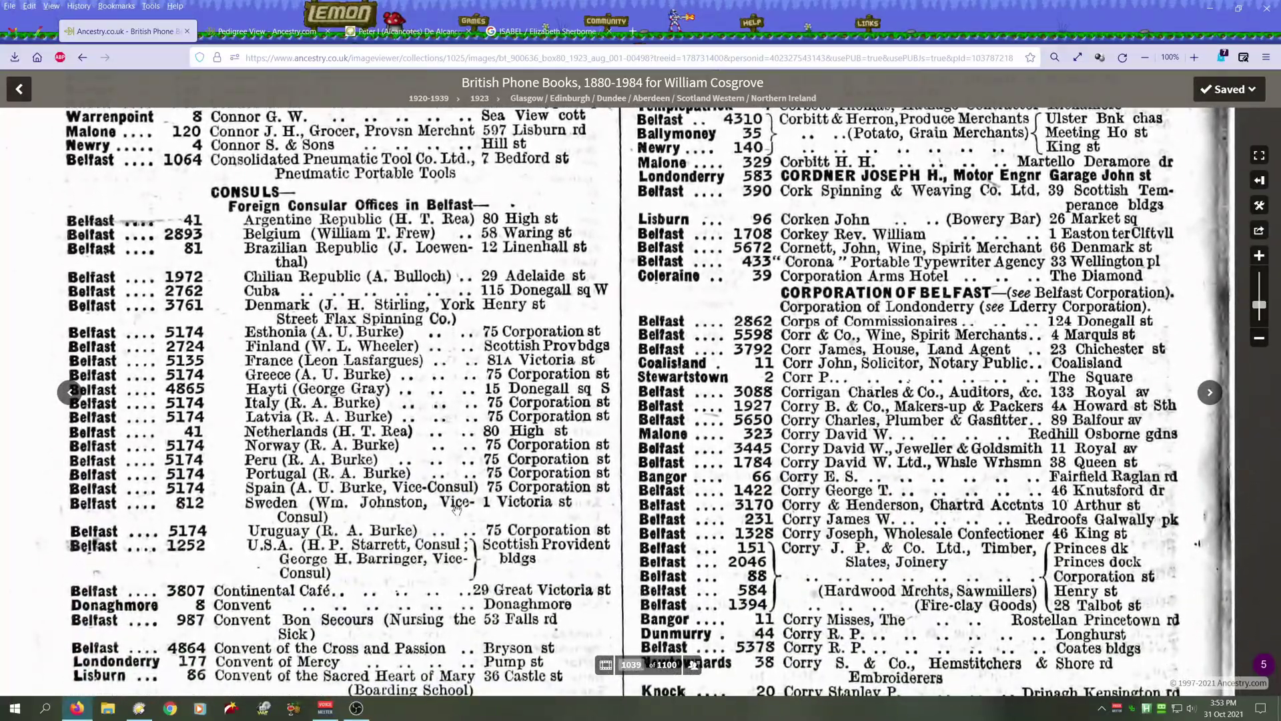
drag(413, 467, 309, 137)
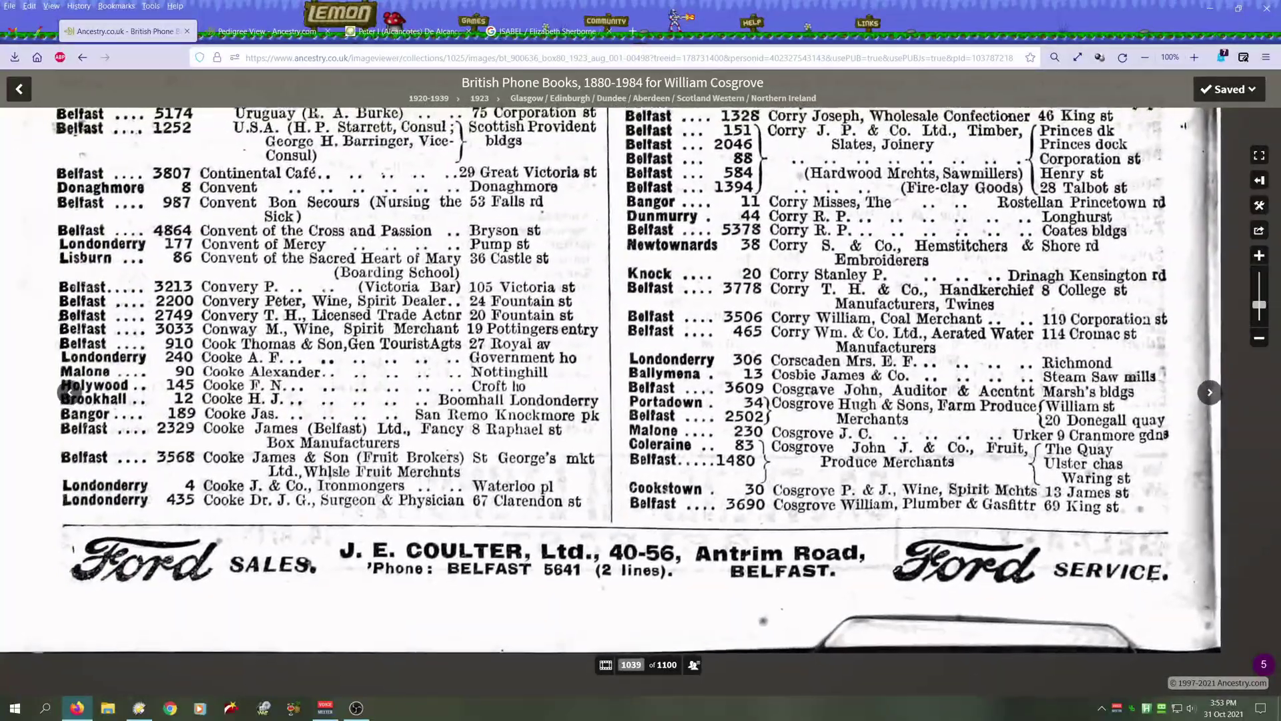
drag(413, 200, 230, 517)
drag(320, 167, 267, 571)
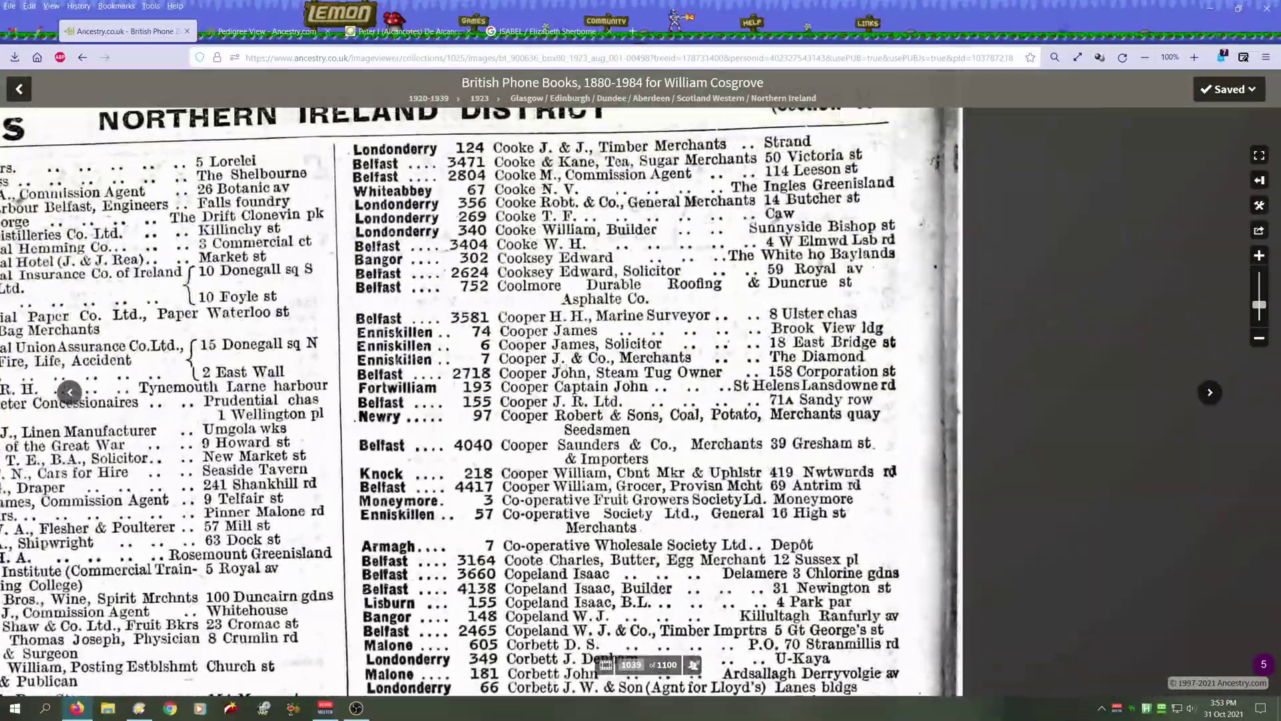
drag(563, 365, 587, 224)
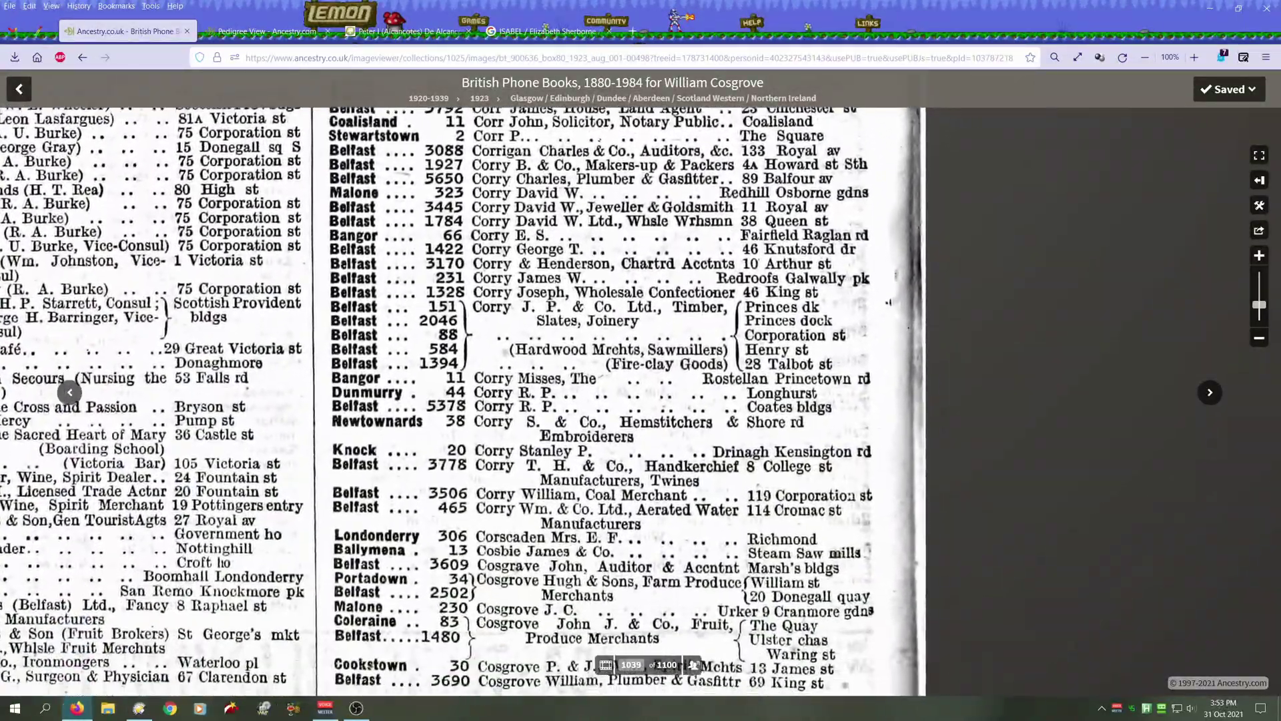
drag(567, 599, 567, 424)
drag(609, 464, 631, 416)
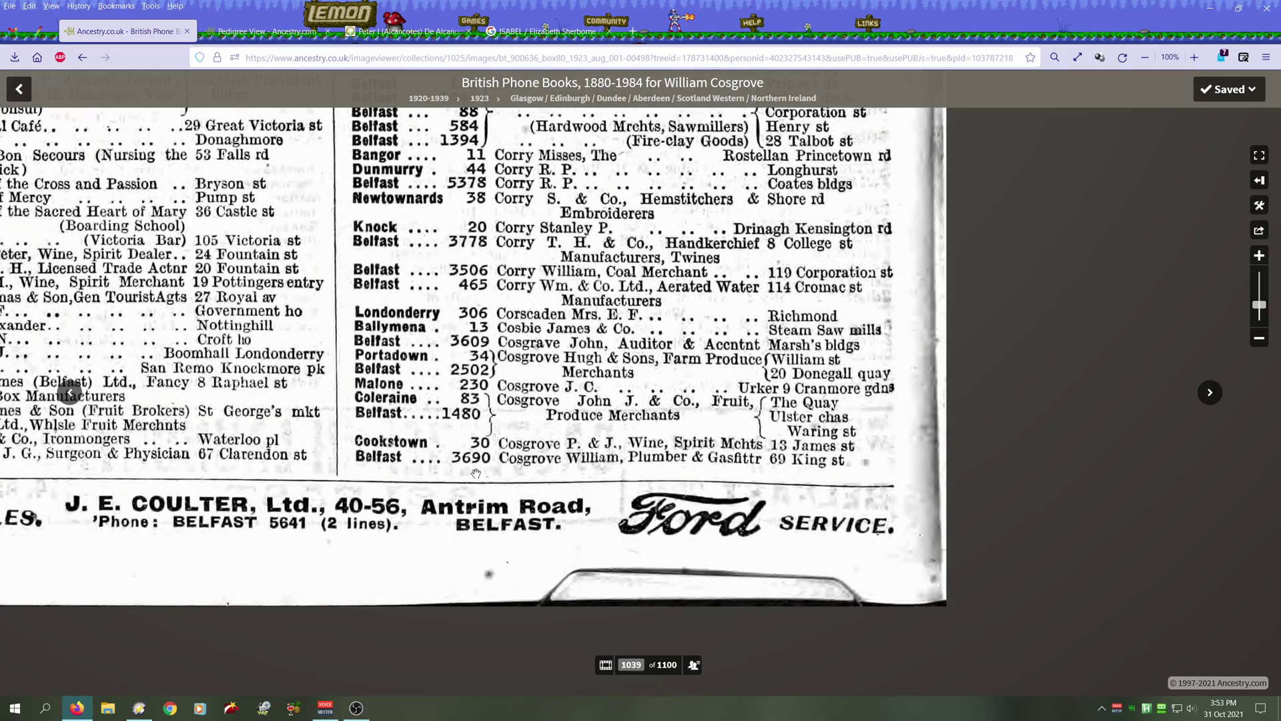
drag(795, 474, 726, 459)
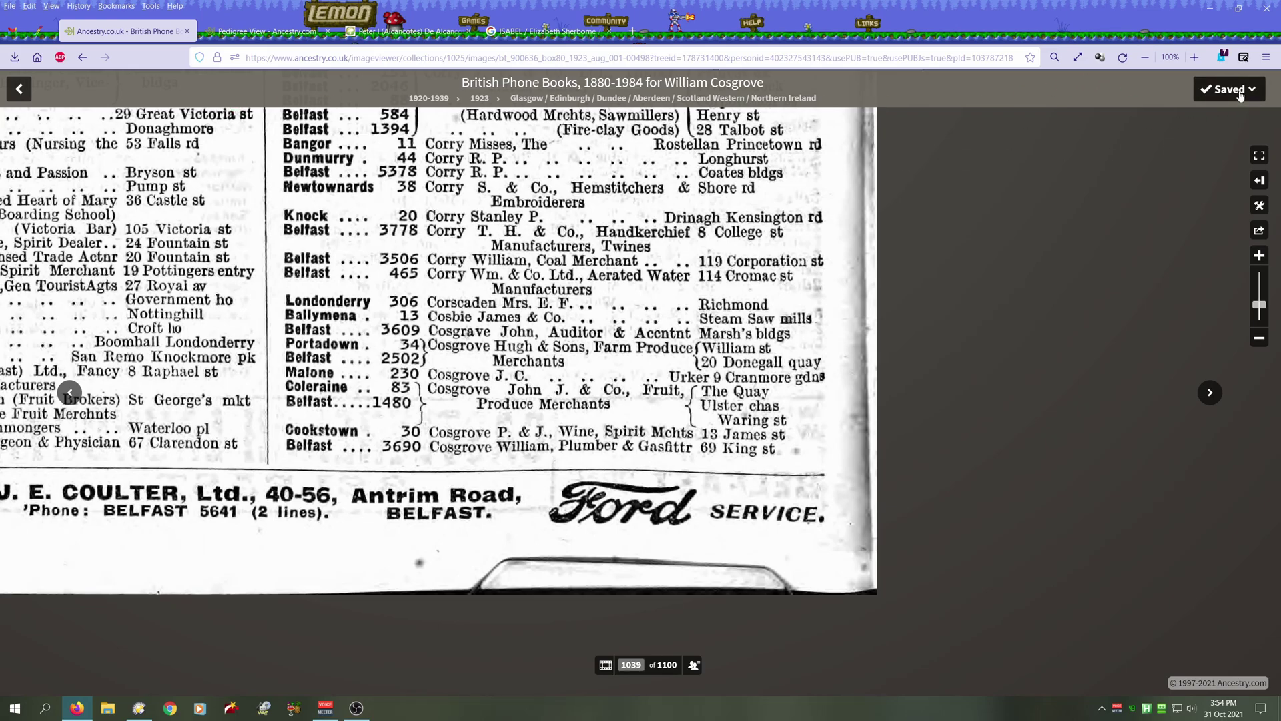
click(20, 89)
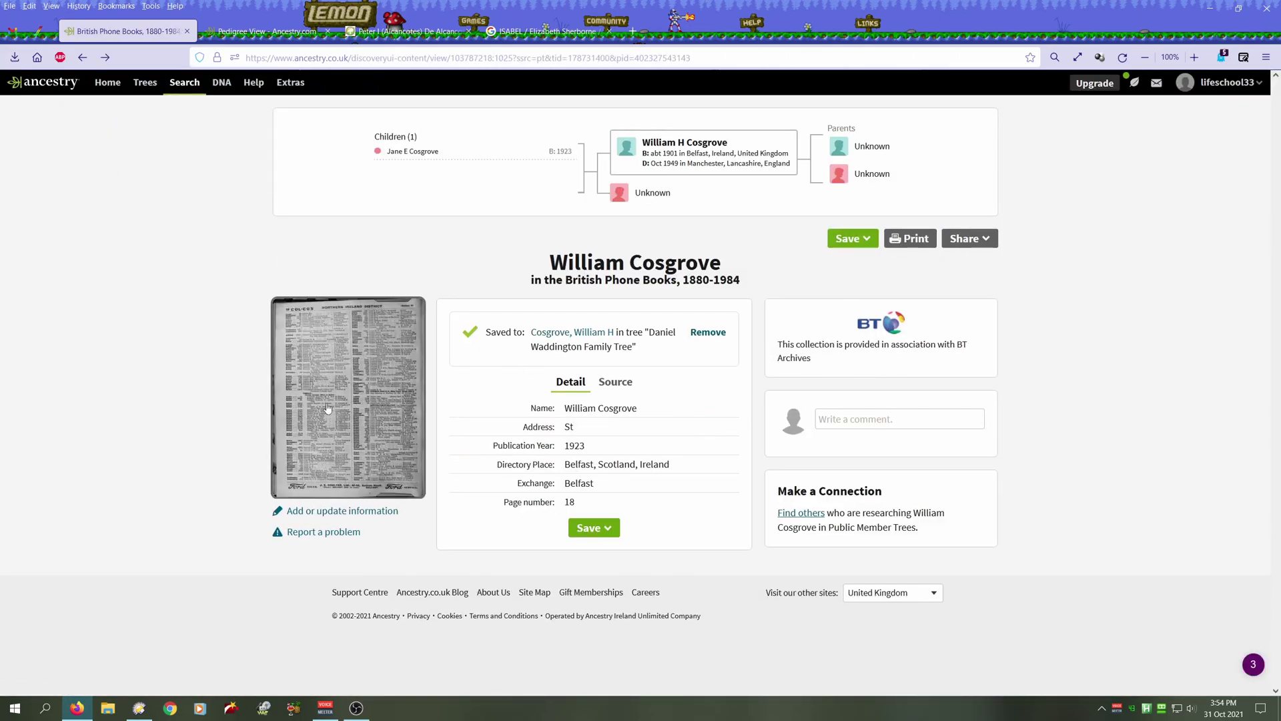
click(672, 148)
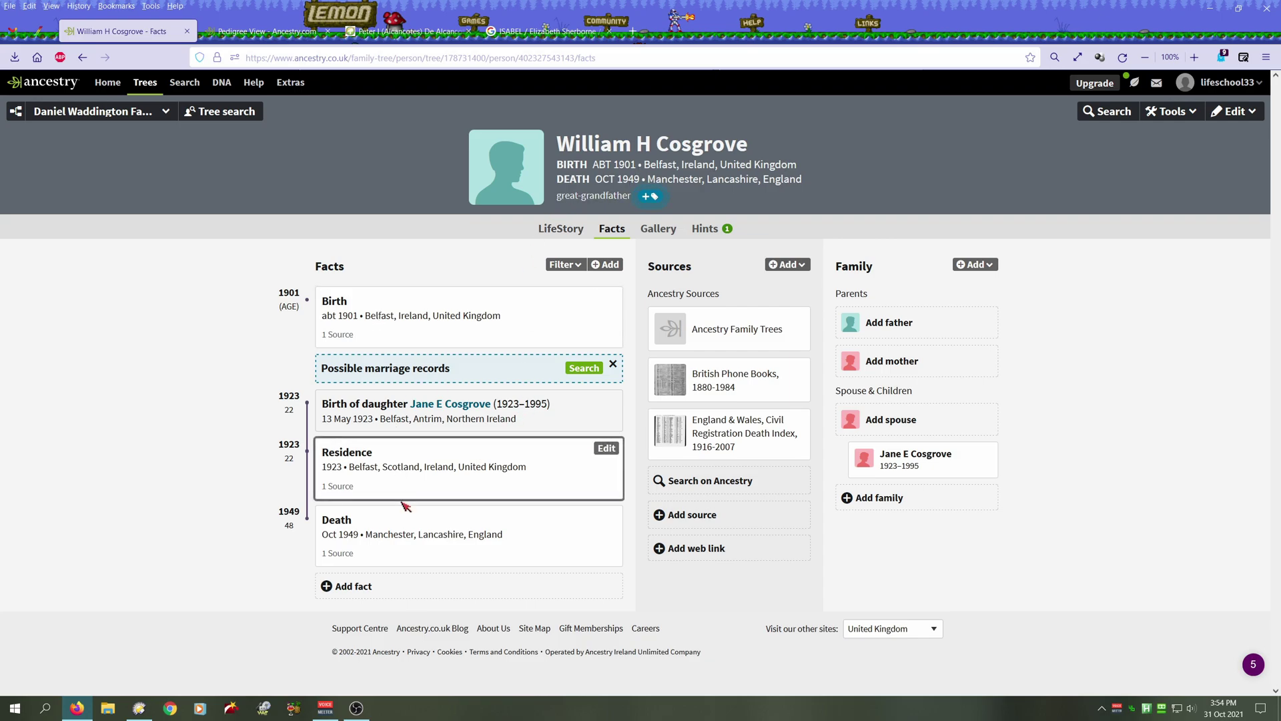
- Add a custom event labelled Living to the great-grandfather's facts, dated 1923, with the phone book's street name as description
click(353, 586)
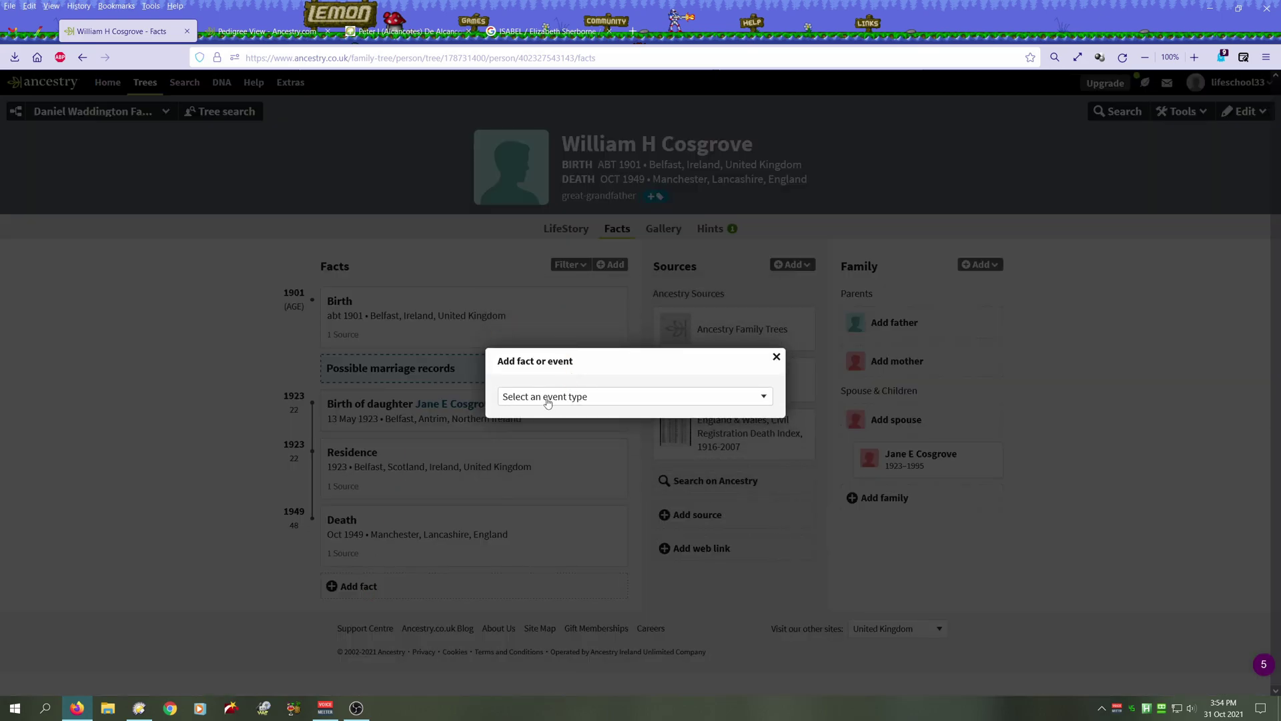
click(548, 398)
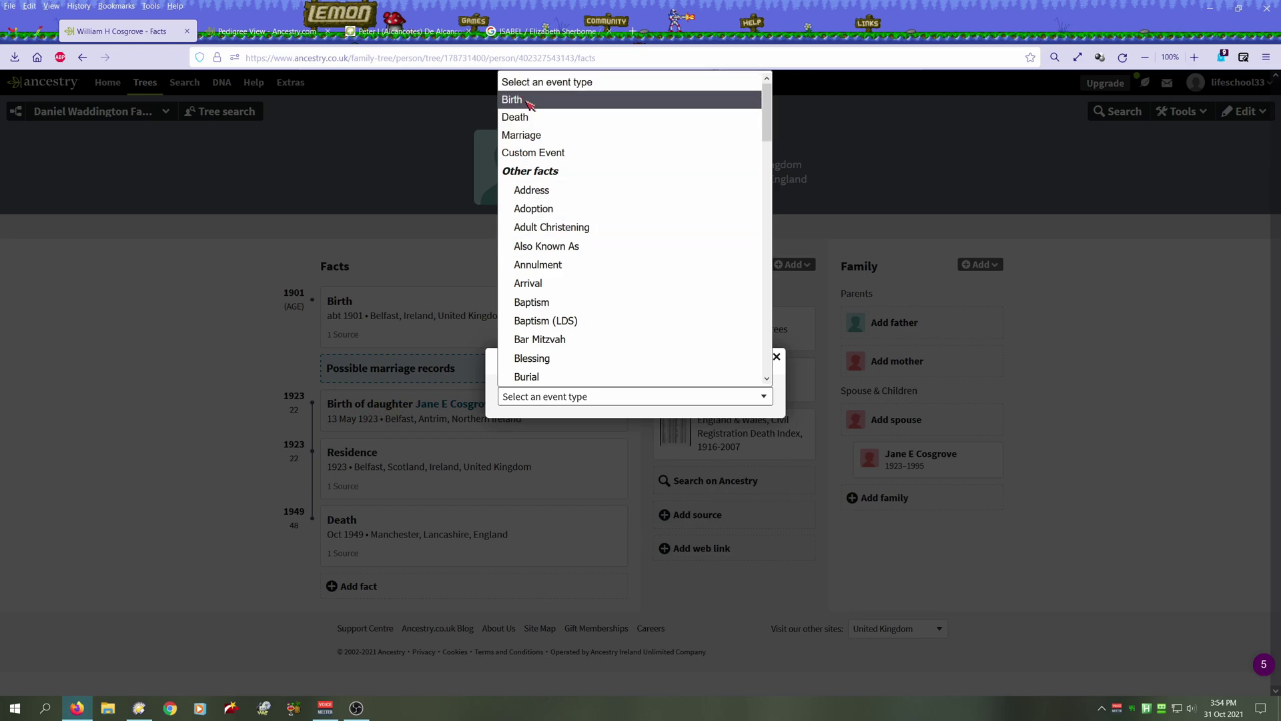
click(548, 154)
click(561, 334)
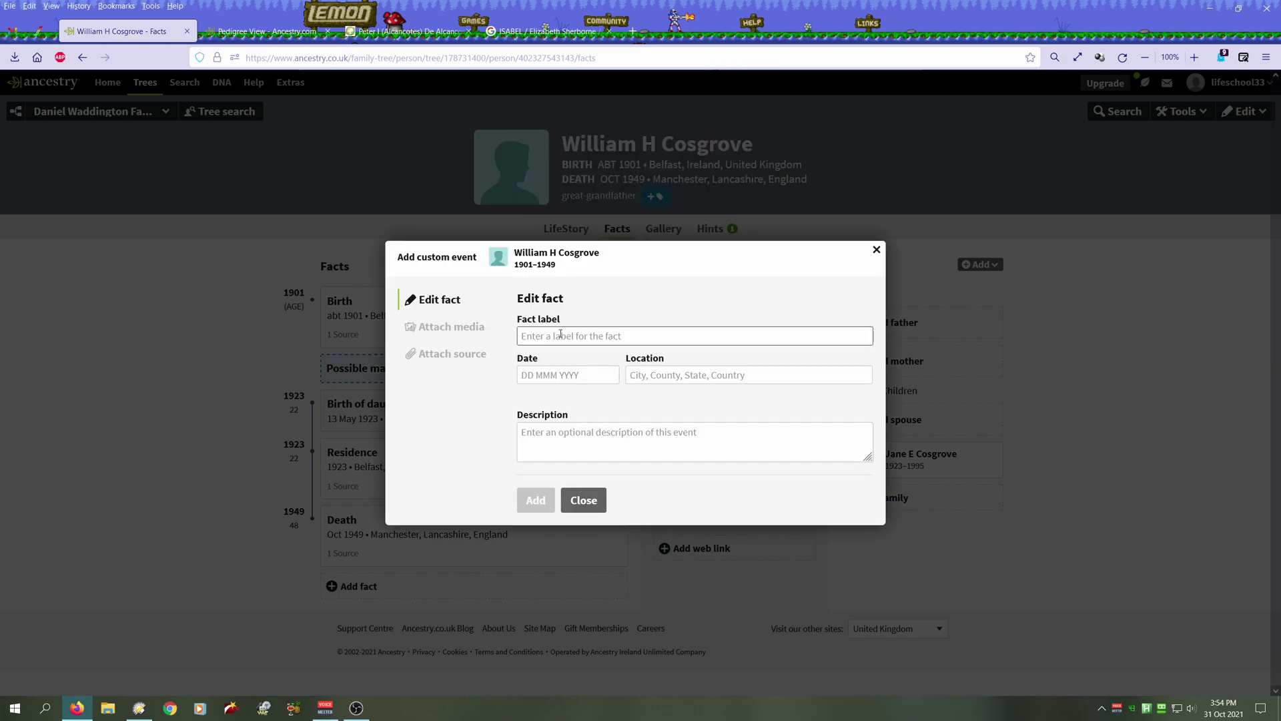
text(Living)
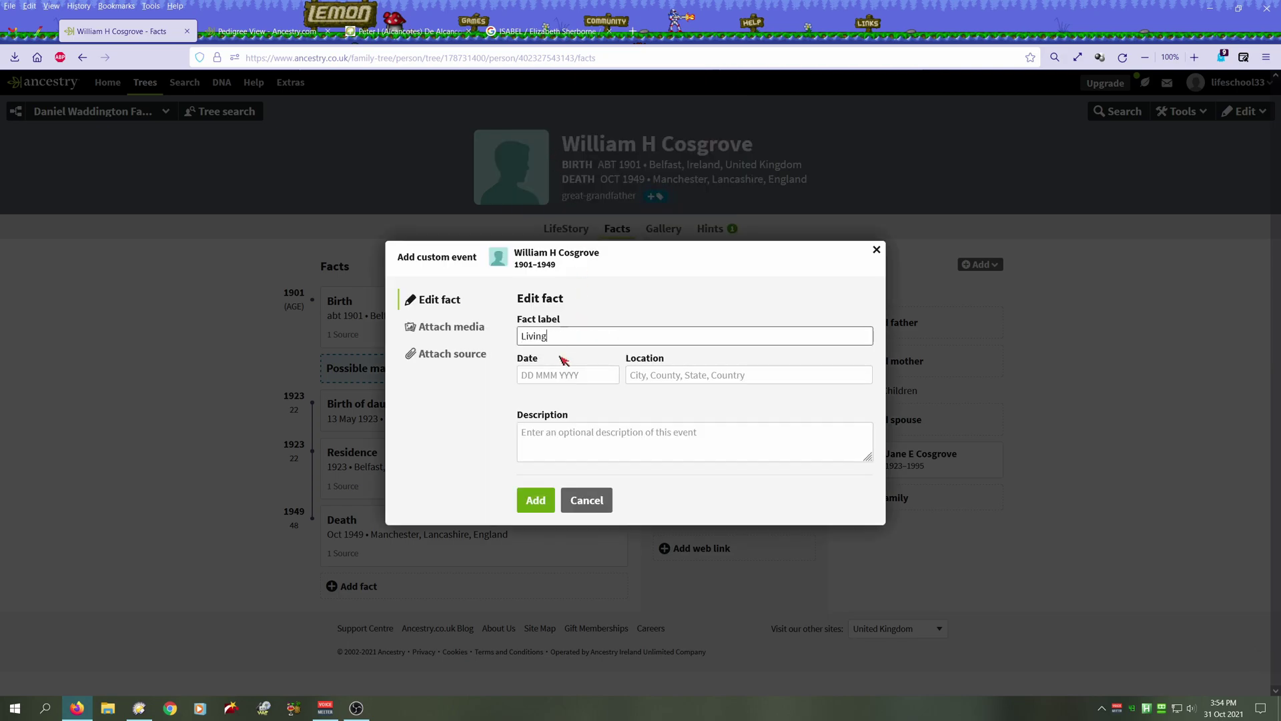
click(565, 375)
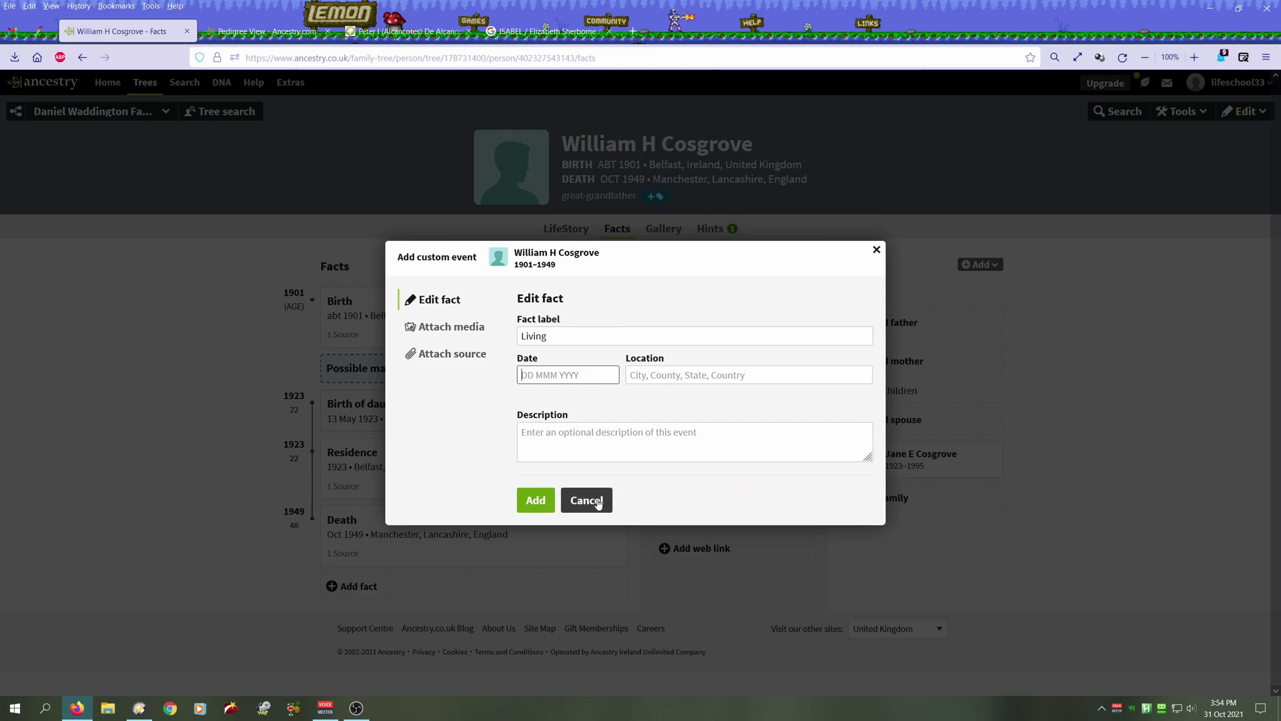
text(123)
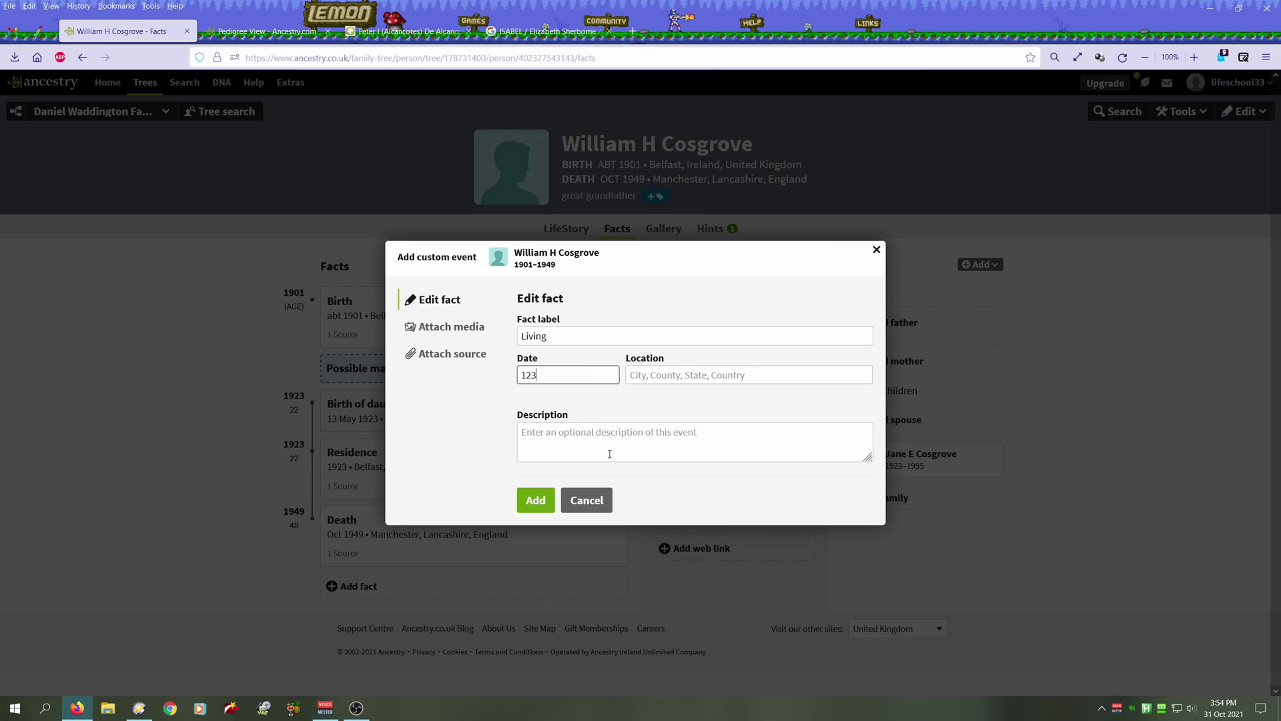
text(9)
click(583, 439)
text(King Street)
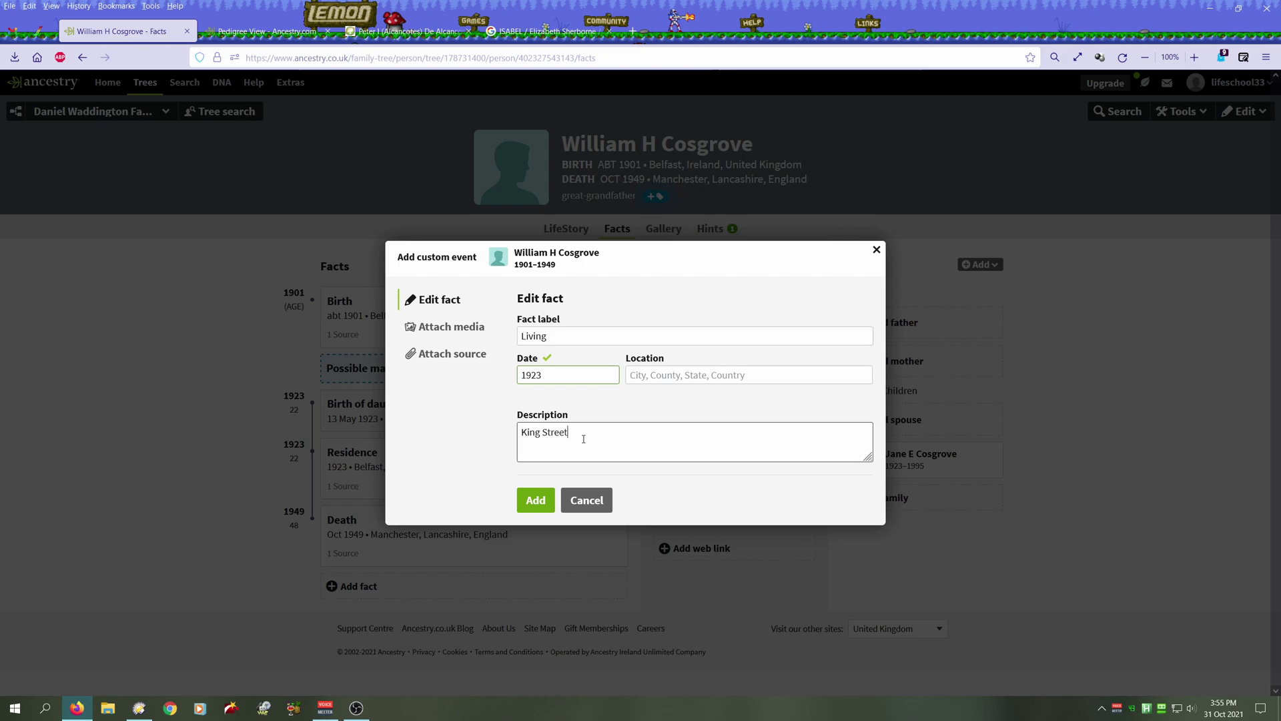
click(538, 502)
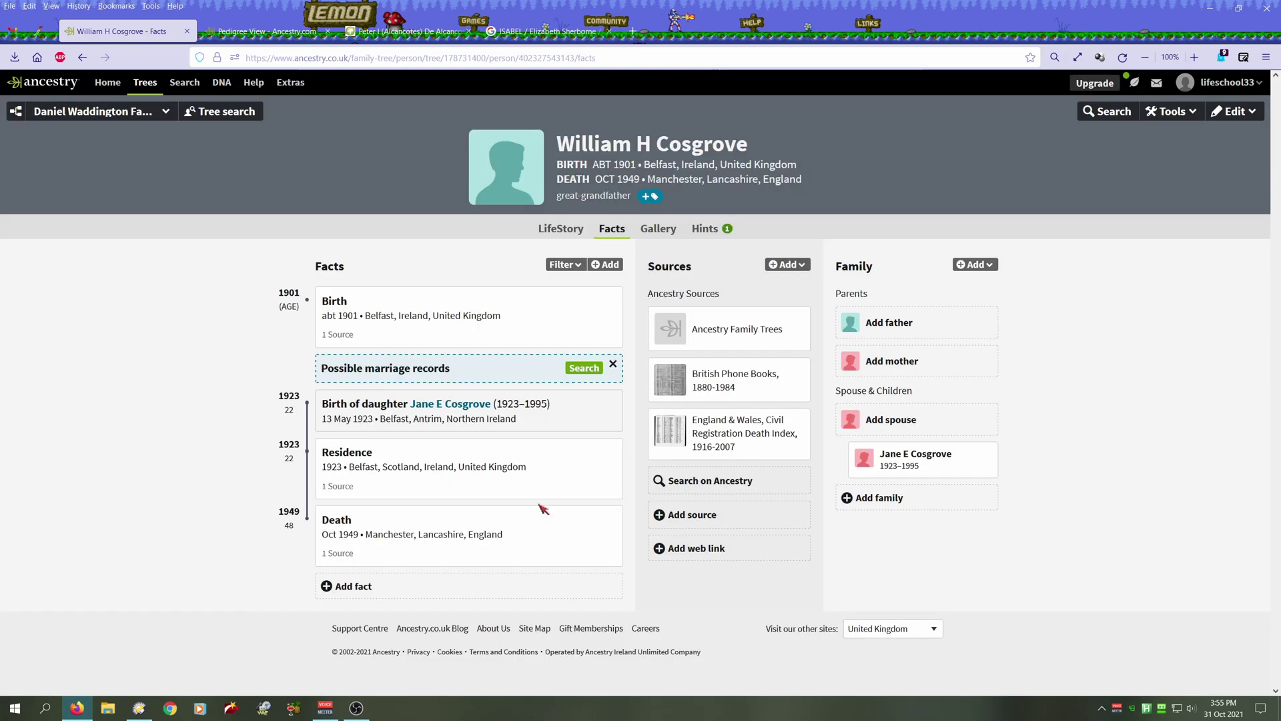
- Add the abbreviated street name as the description of the great-grandfather's 1923 Residence fact and save it
scroll(543, 507, down, 2)
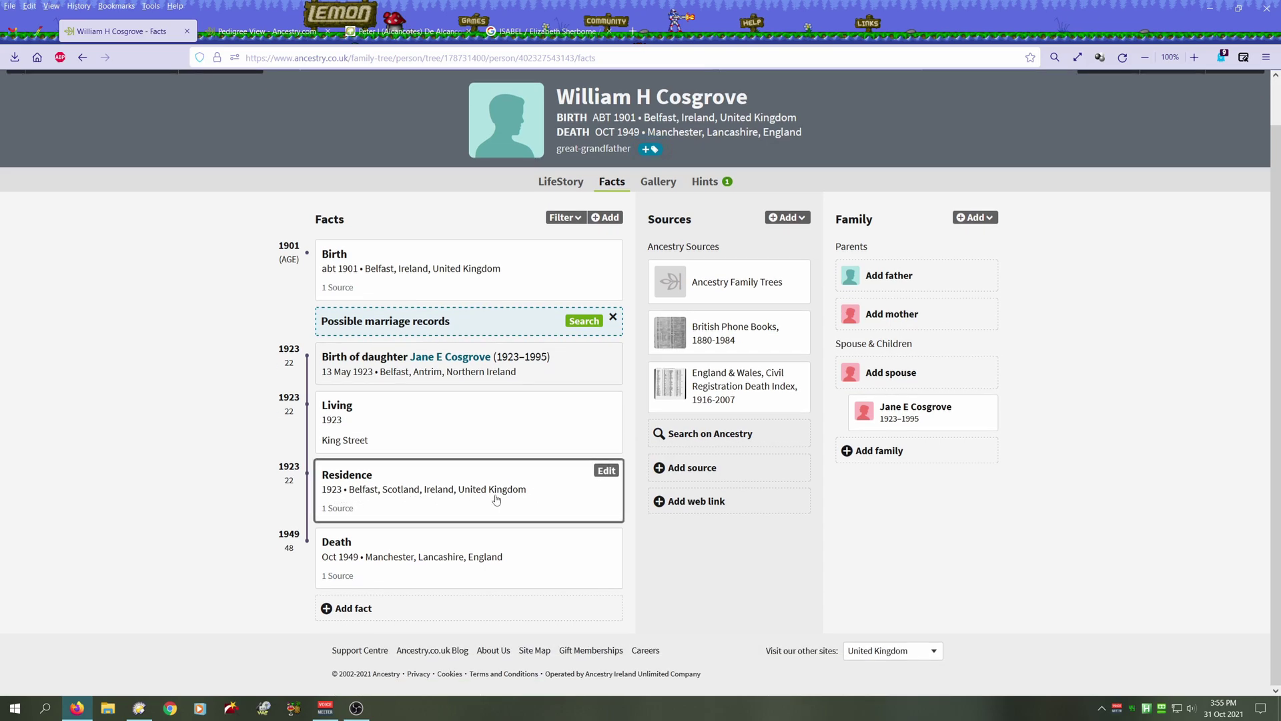
click(605, 471)
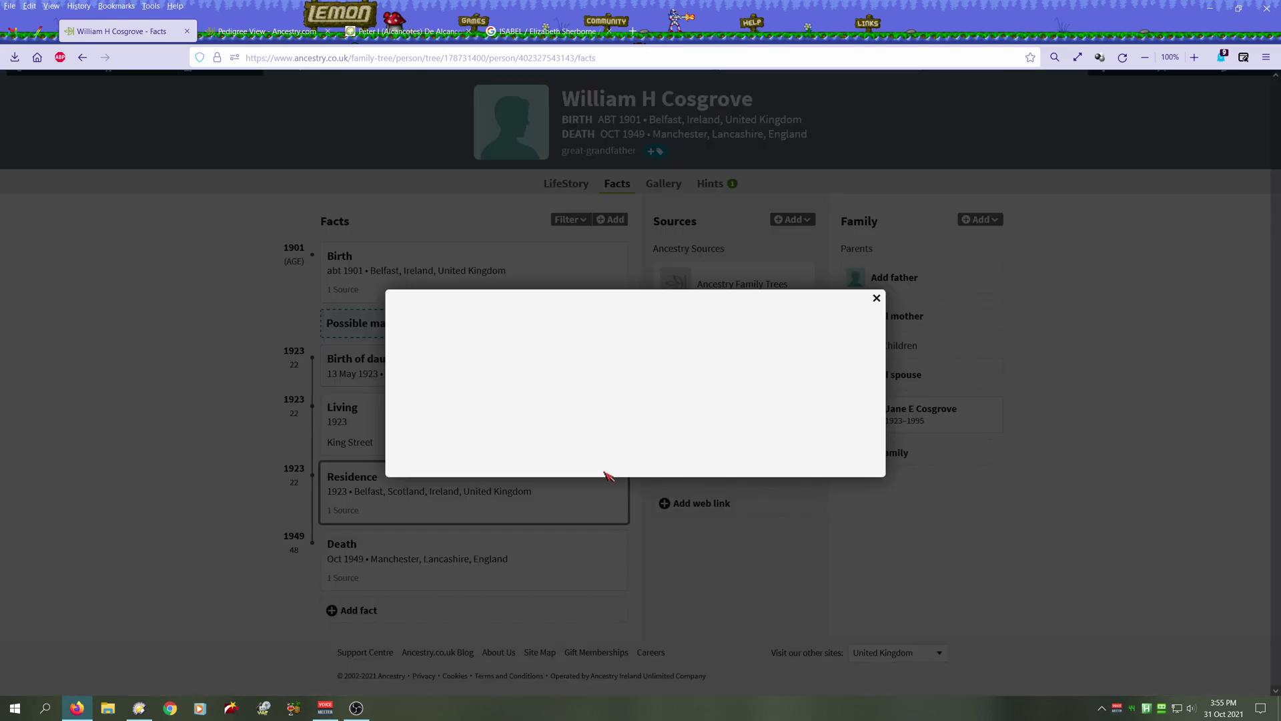
click(581, 363)
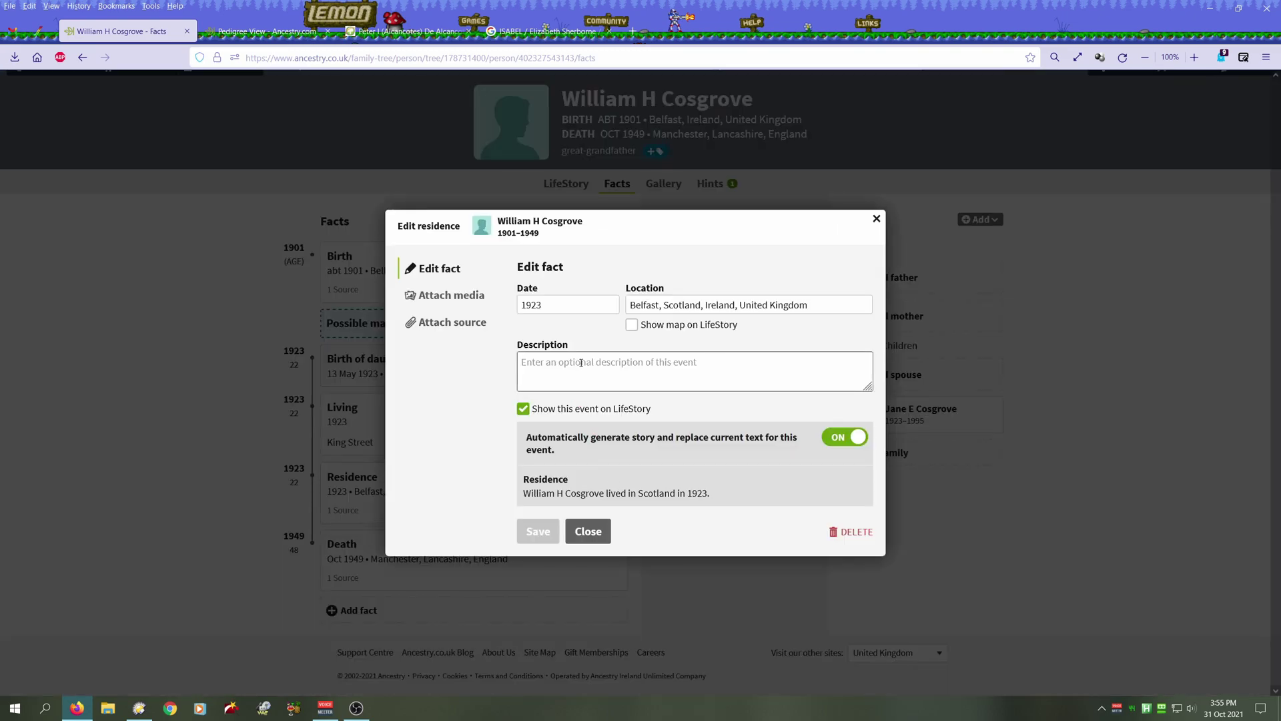
text(King St.)
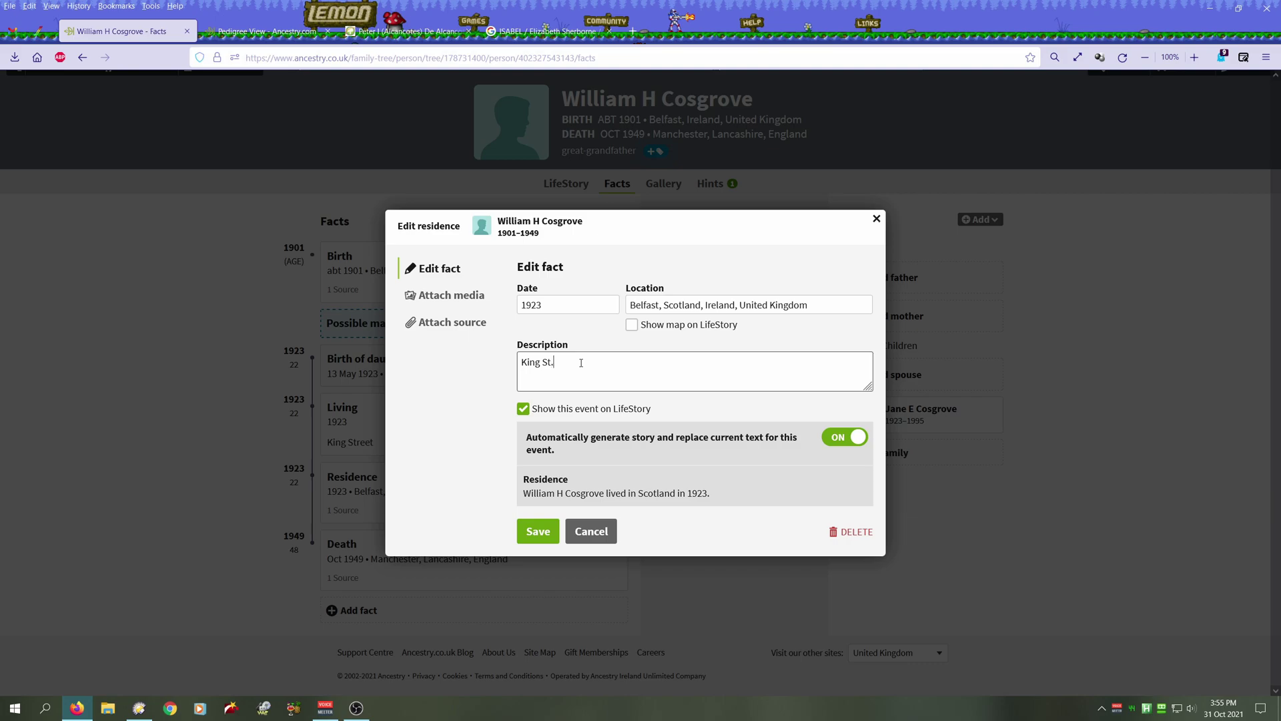
click(536, 537)
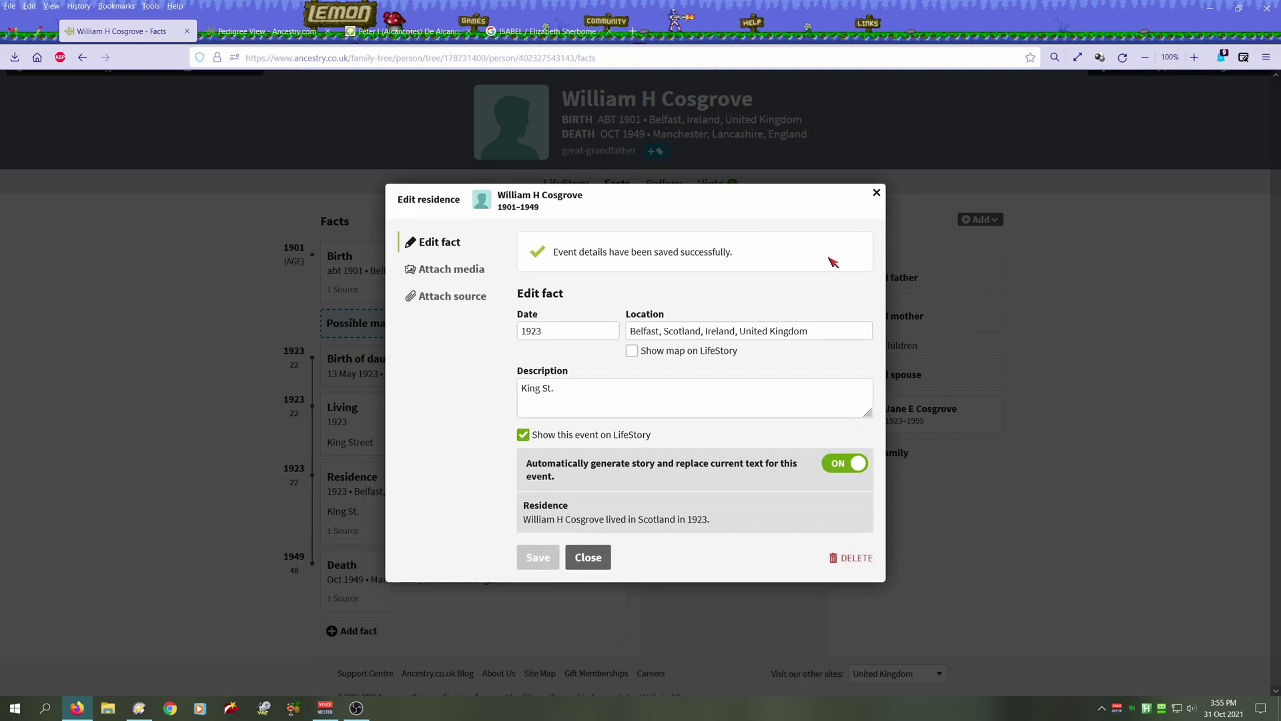
click(876, 193)
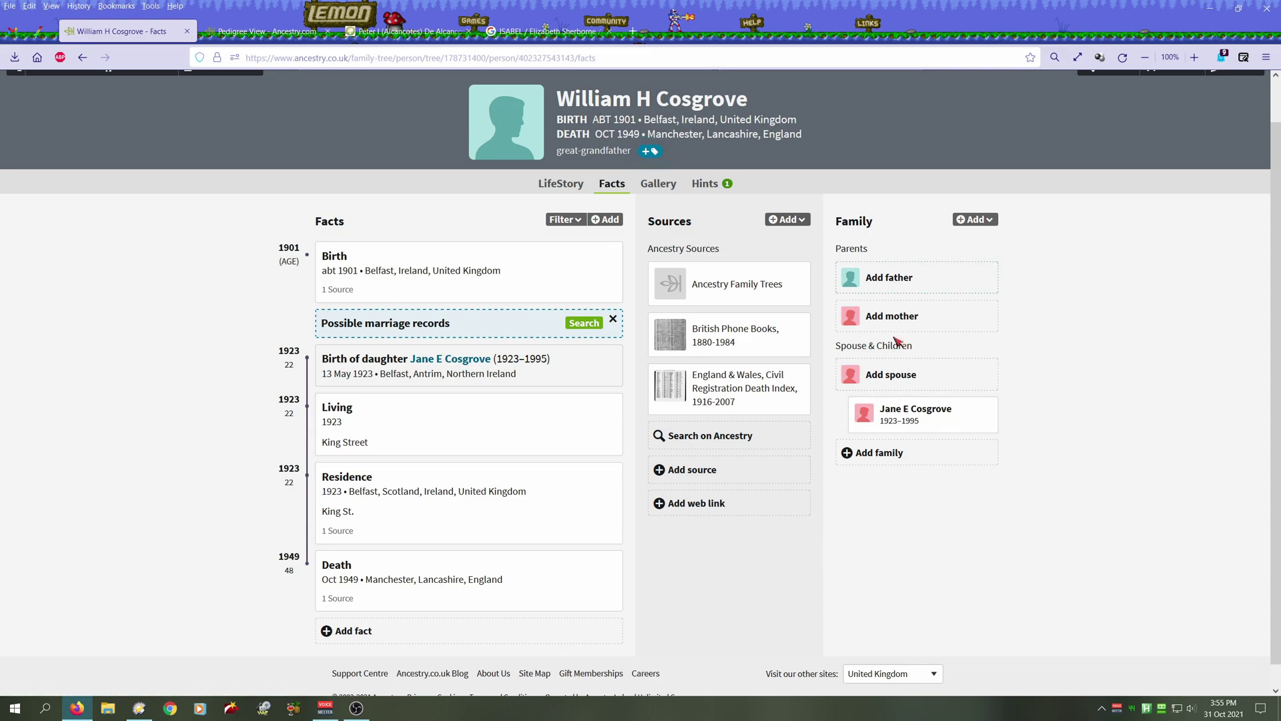
- Review the great-grandfather's Ancestry Member Trees hint, compare the matched person and child with the tree, and leave without saving
click(704, 183)
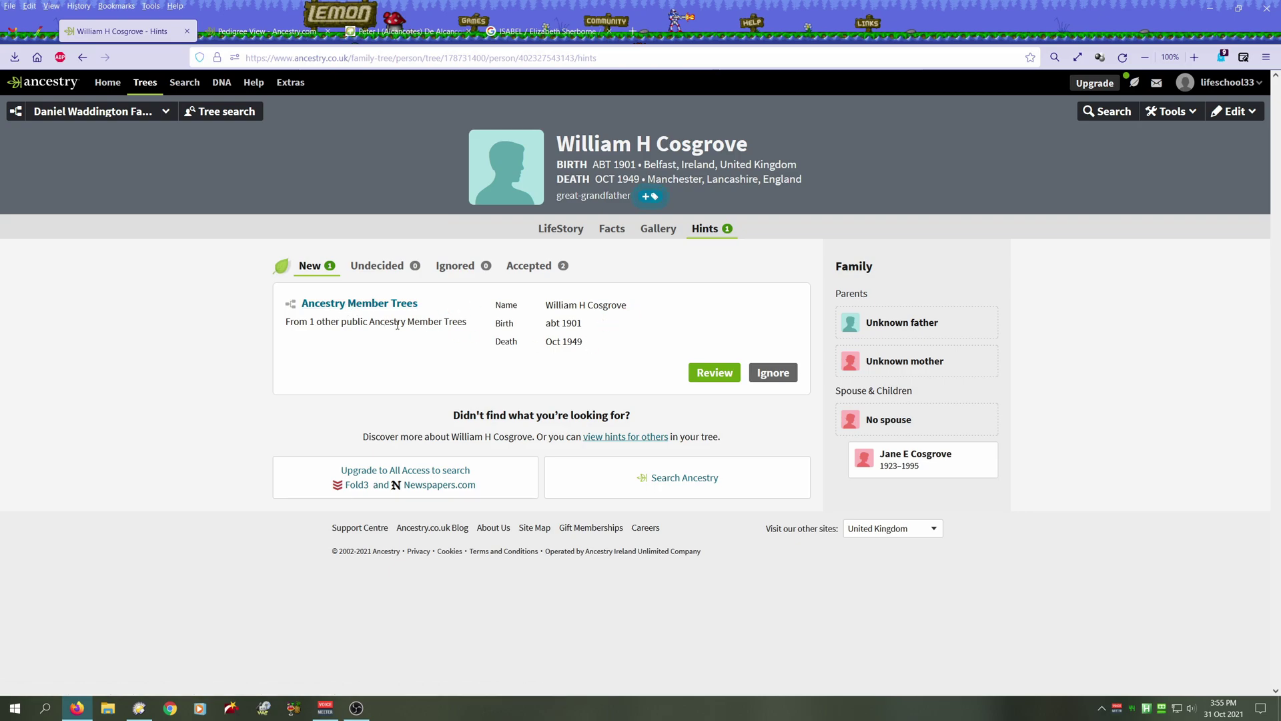
click(714, 375)
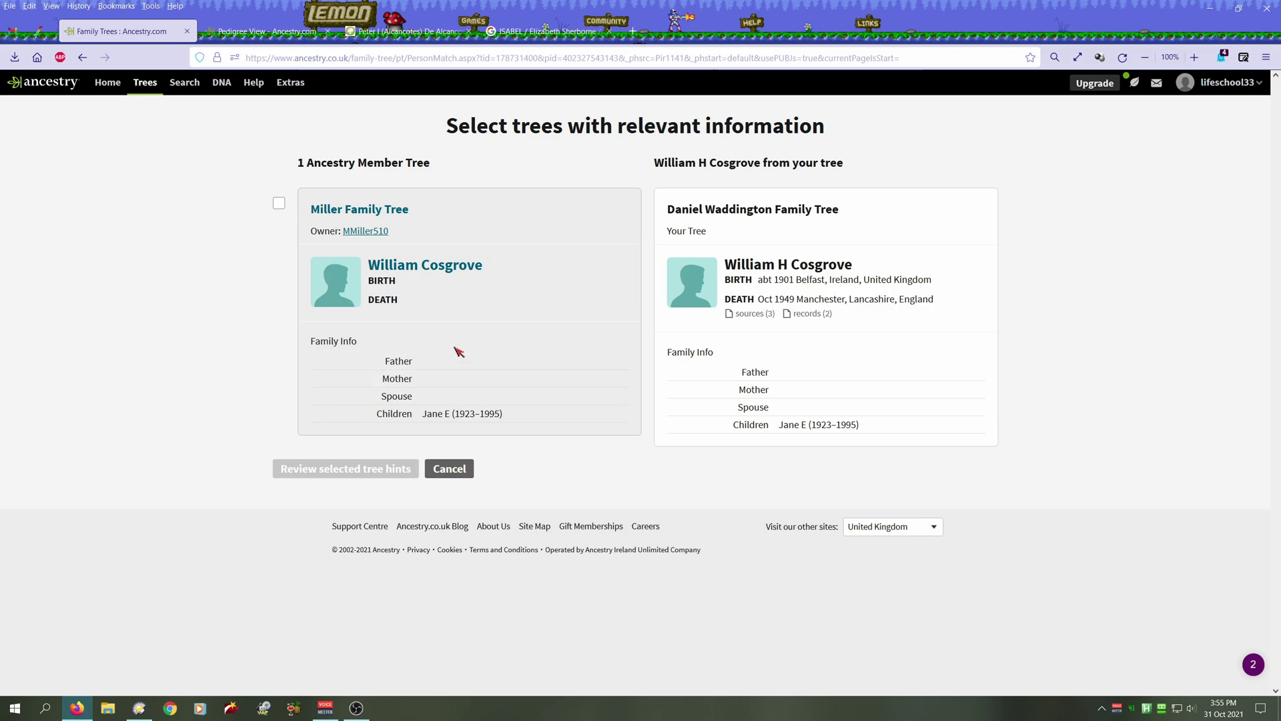
click(279, 203)
click(350, 471)
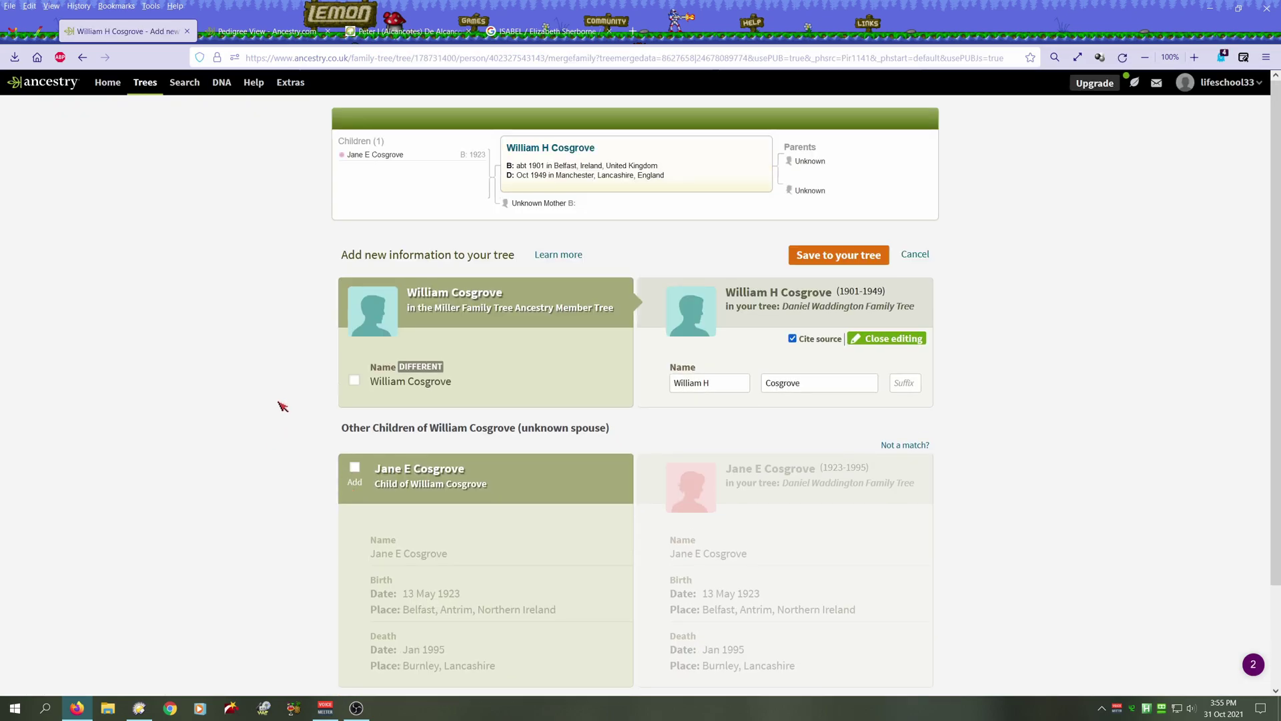
scroll(283, 406, down, 2)
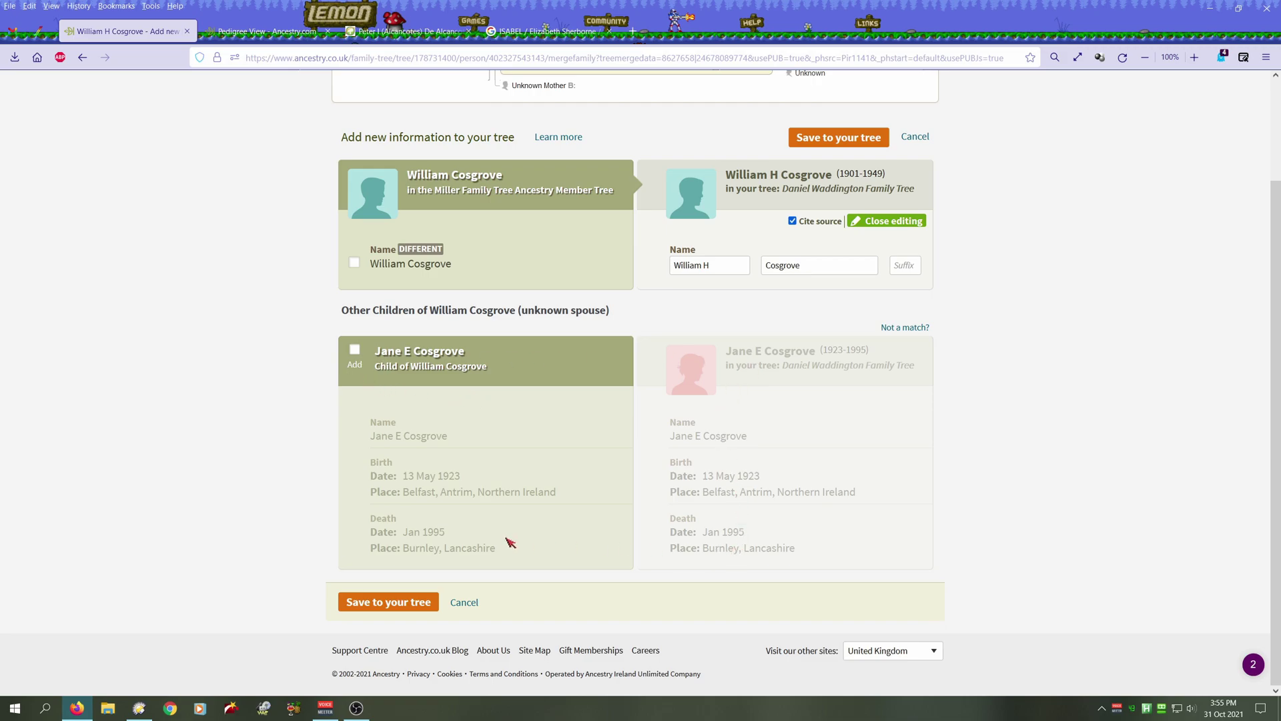
scroll(554, 411, up, 2)
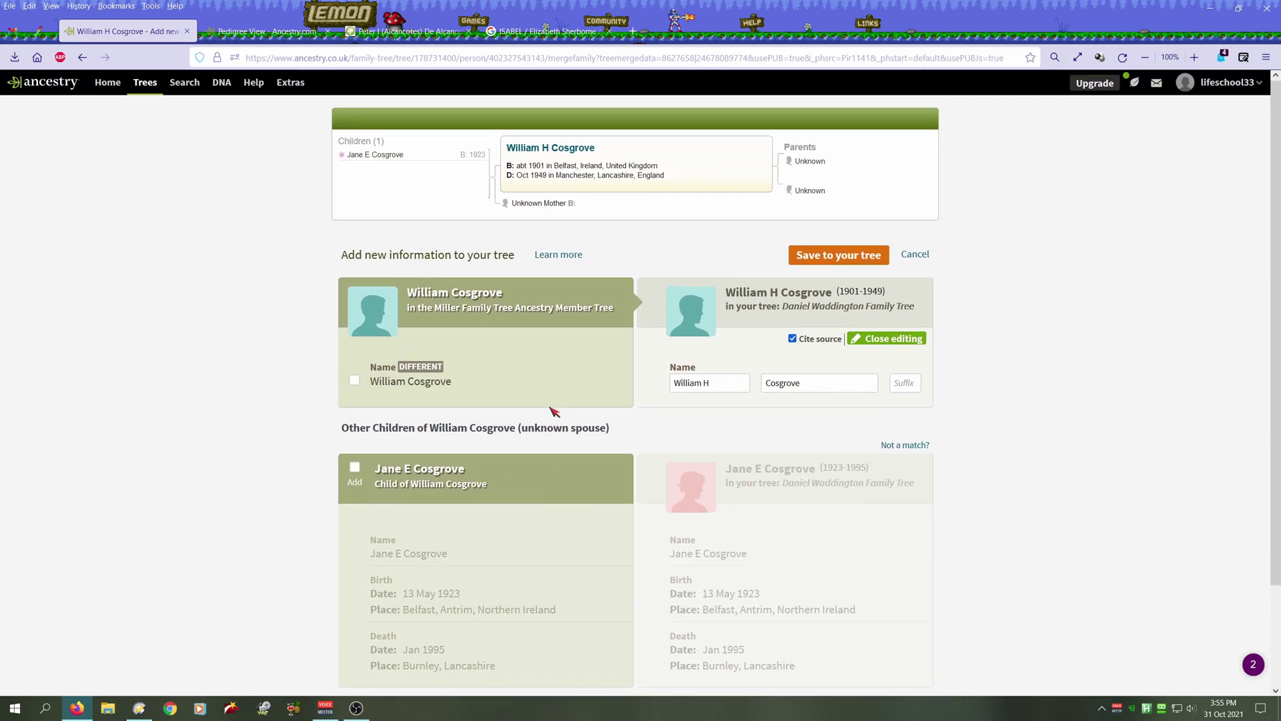
scroll(554, 411, down, 2)
click(466, 603)
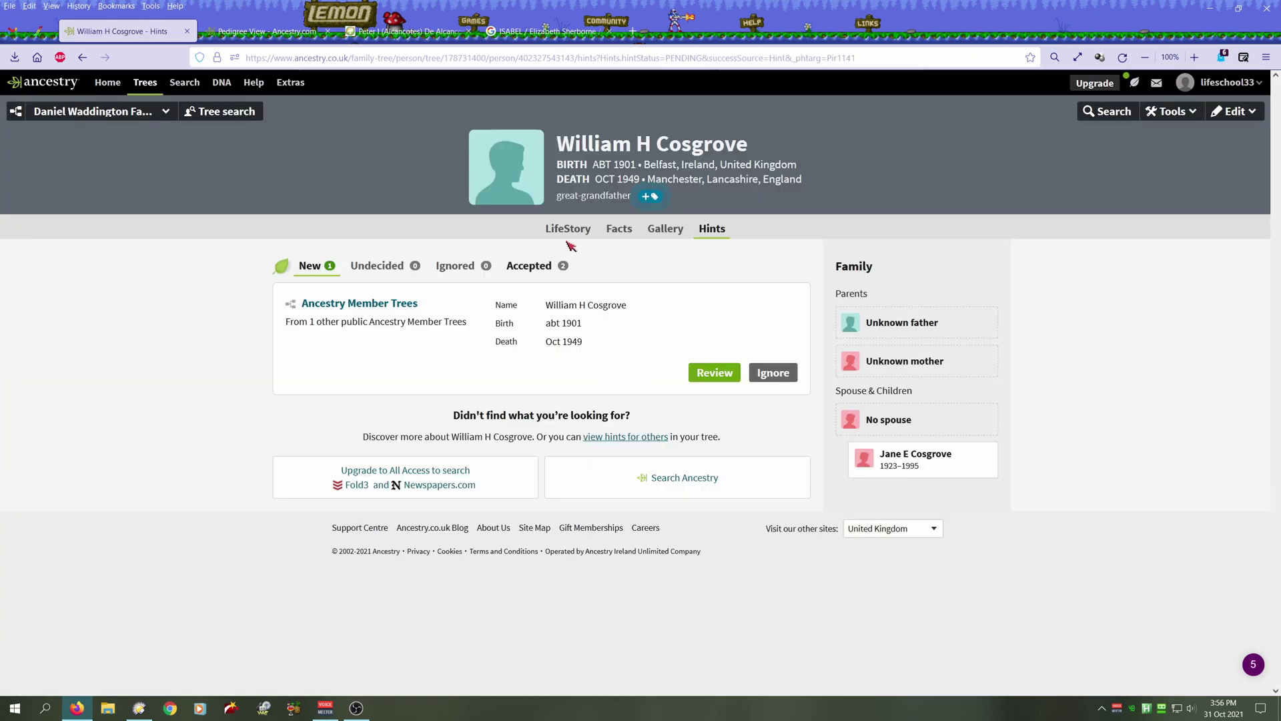
- Return to the family tree's pedigree view and examine the Jackson branch for ancestors with potential or missing parents
click(137, 112)
click(113, 146)
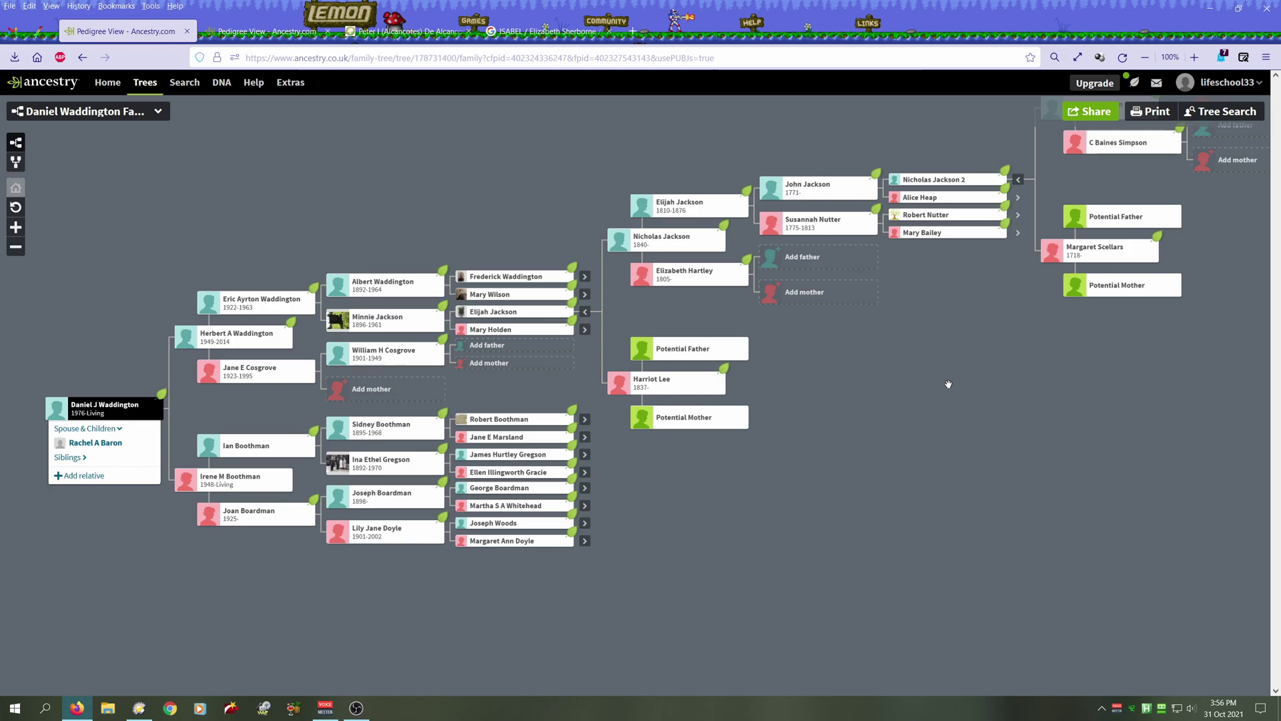
drag(934, 361, 546, 452)
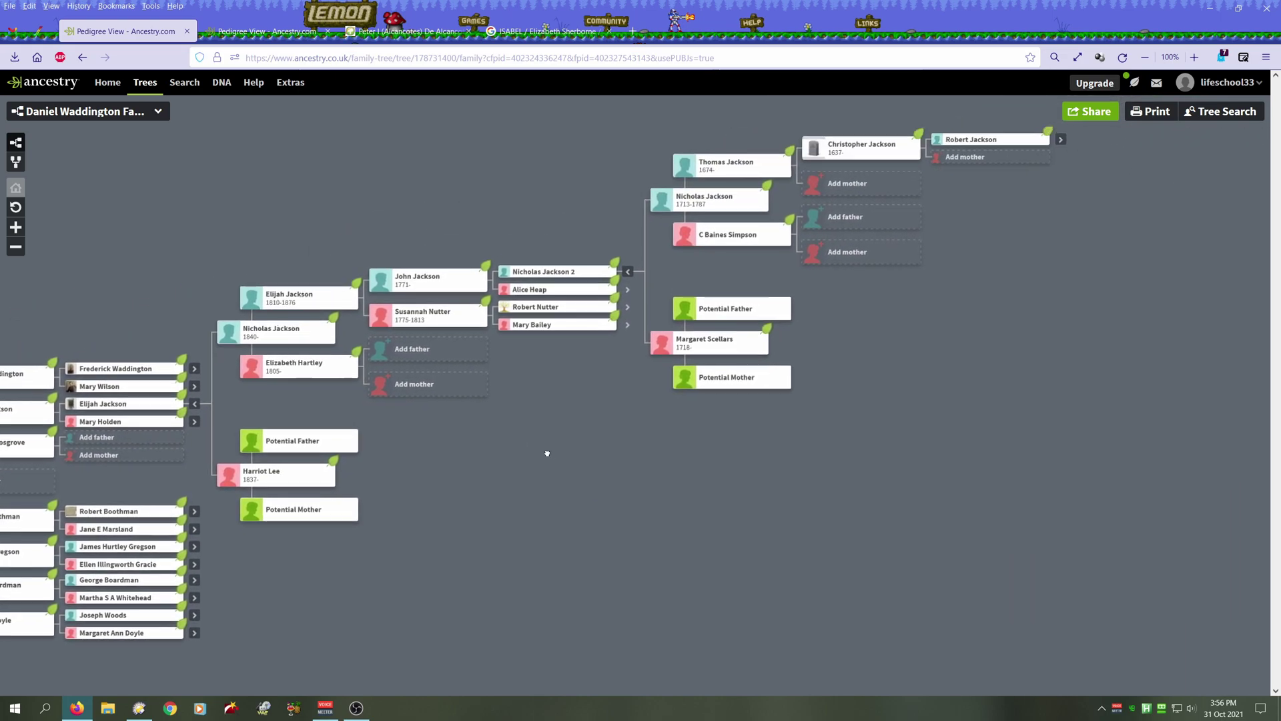
drag(666, 402, 521, 458)
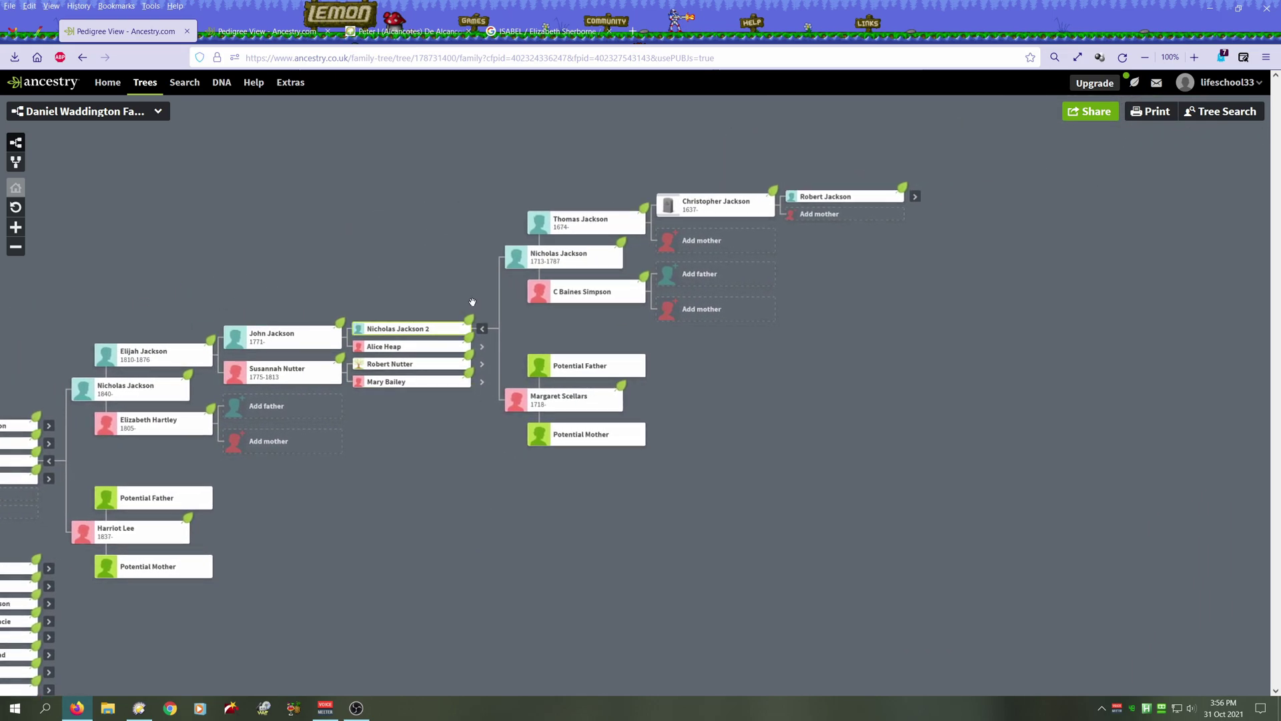
drag(362, 450, 435, 470)
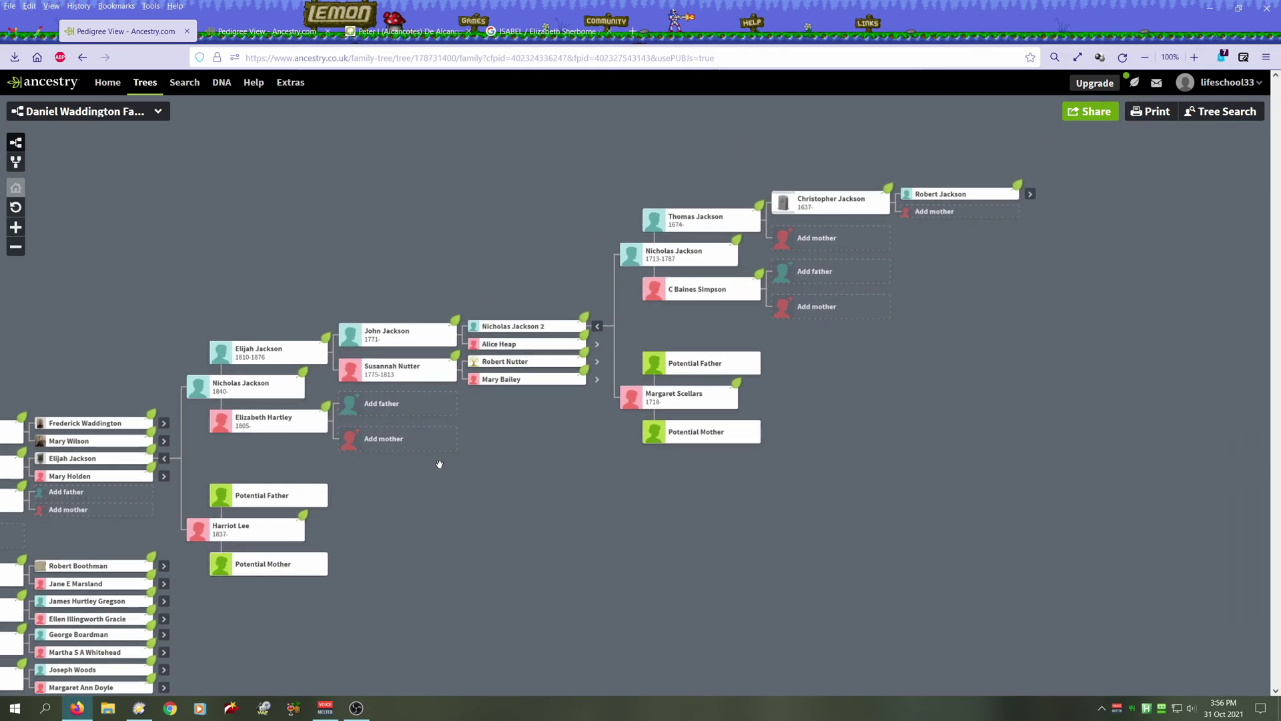
drag(503, 489, 589, 421)
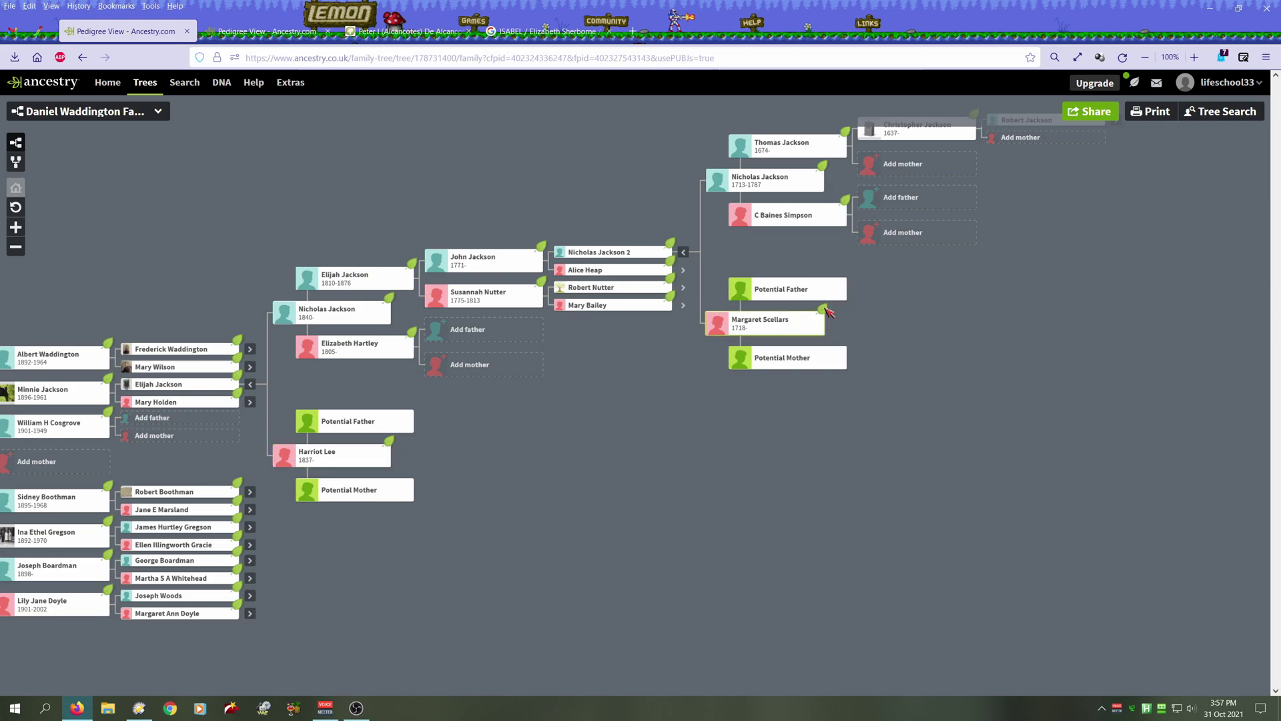
drag(534, 444, 672, 358)
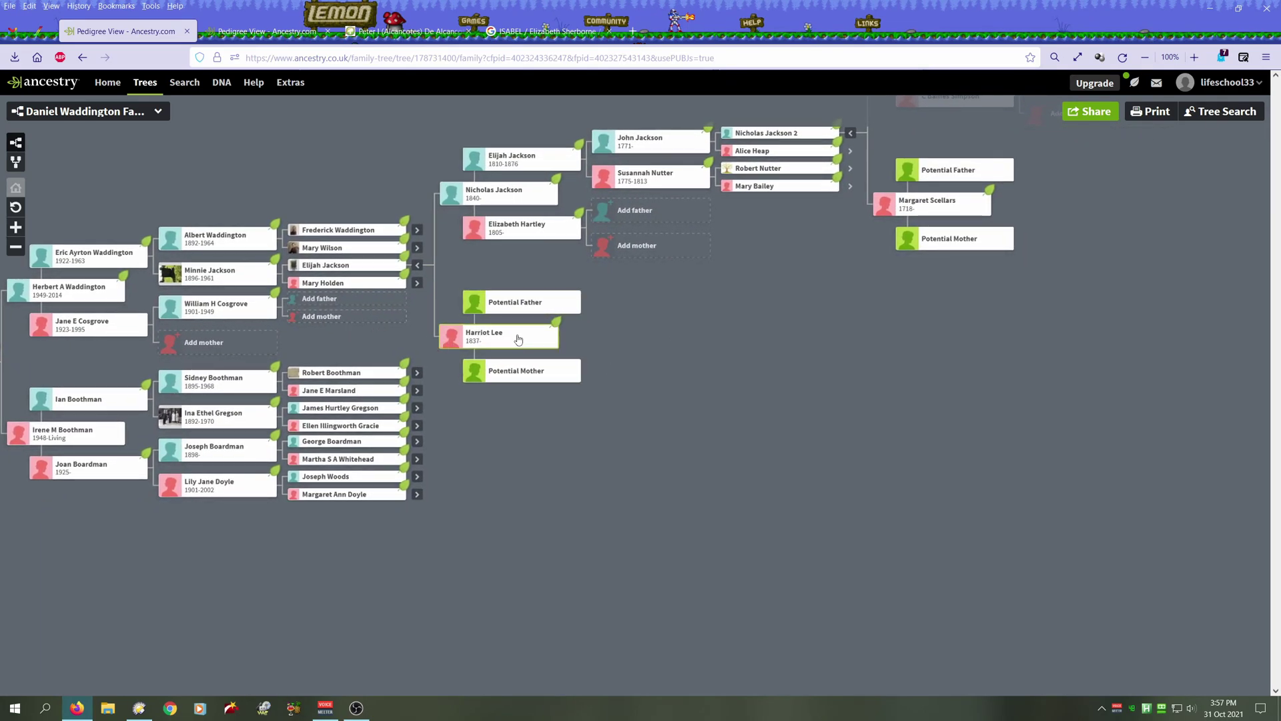
drag(574, 414, 475, 435)
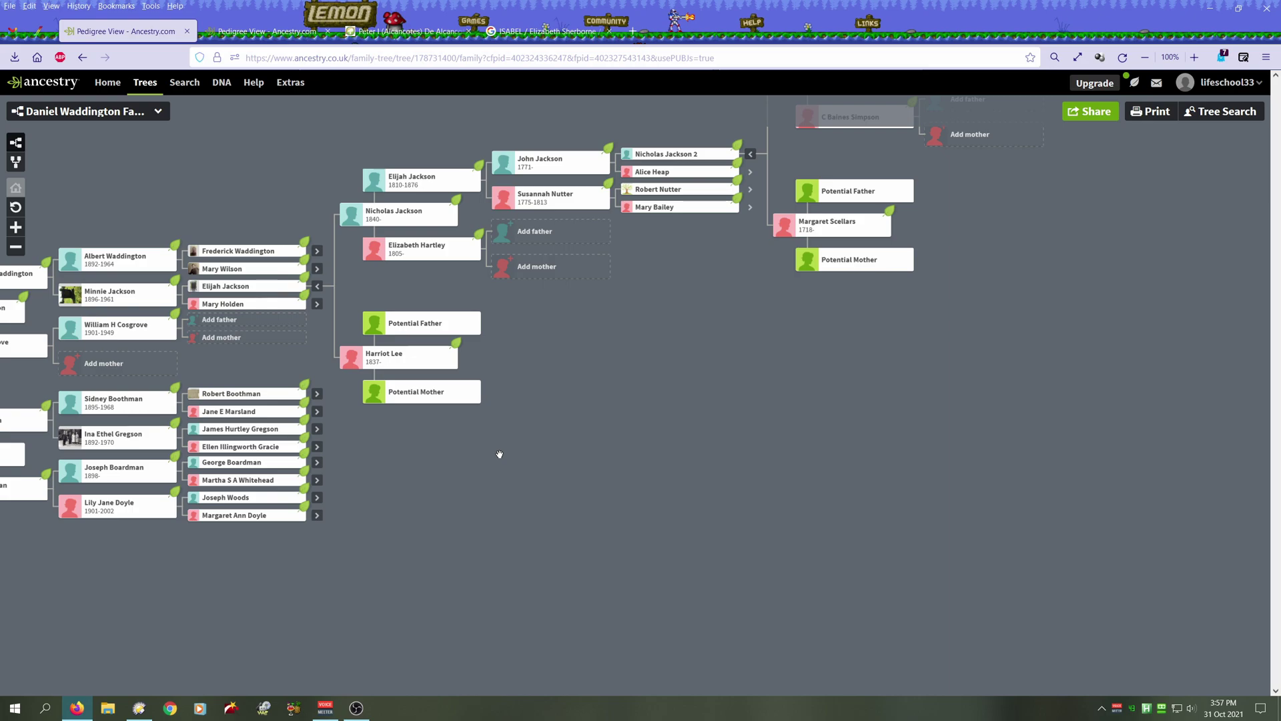
- Check the summary cards of the third great-grandmother born in Colne and her husband
click(384, 364)
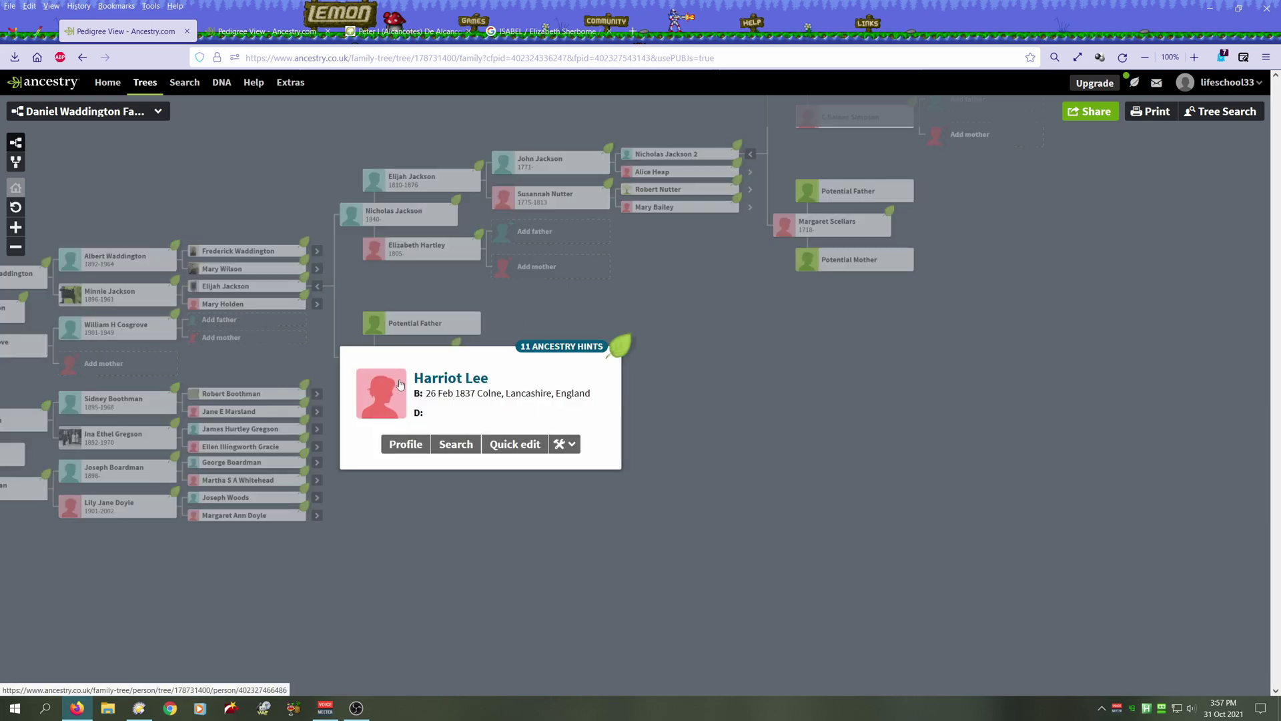
click(514, 492)
click(399, 215)
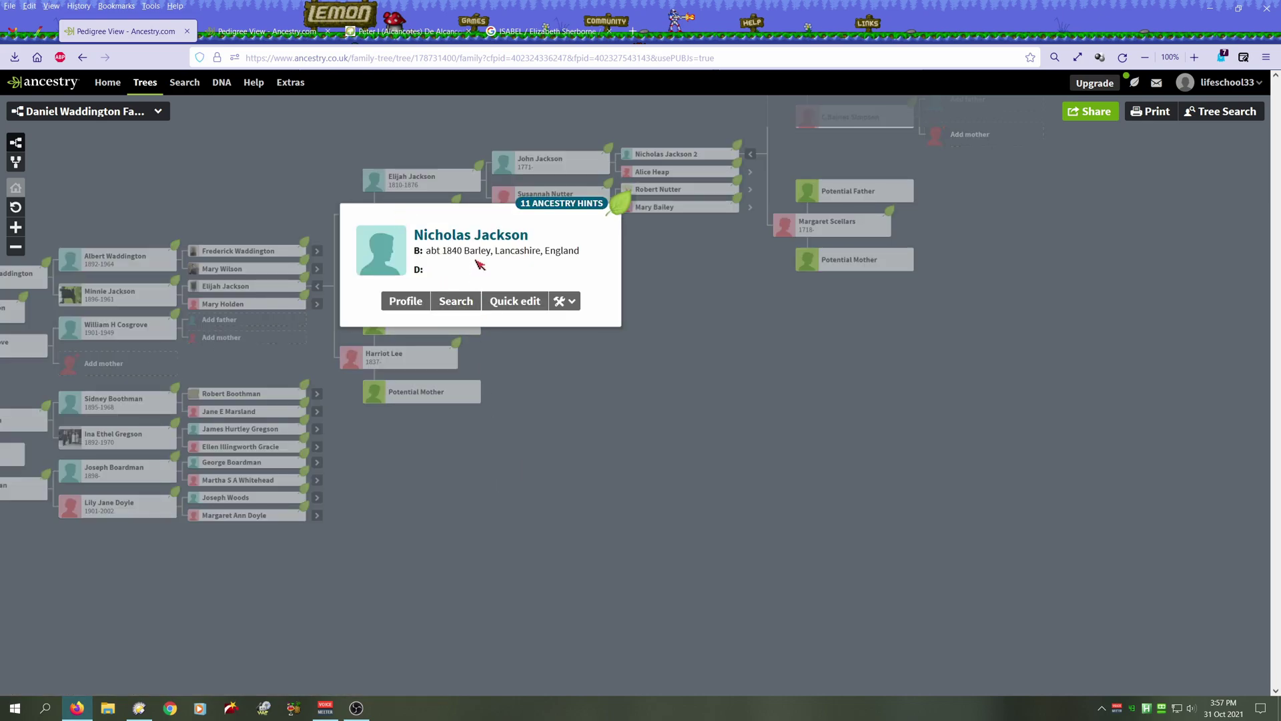
click(470, 514)
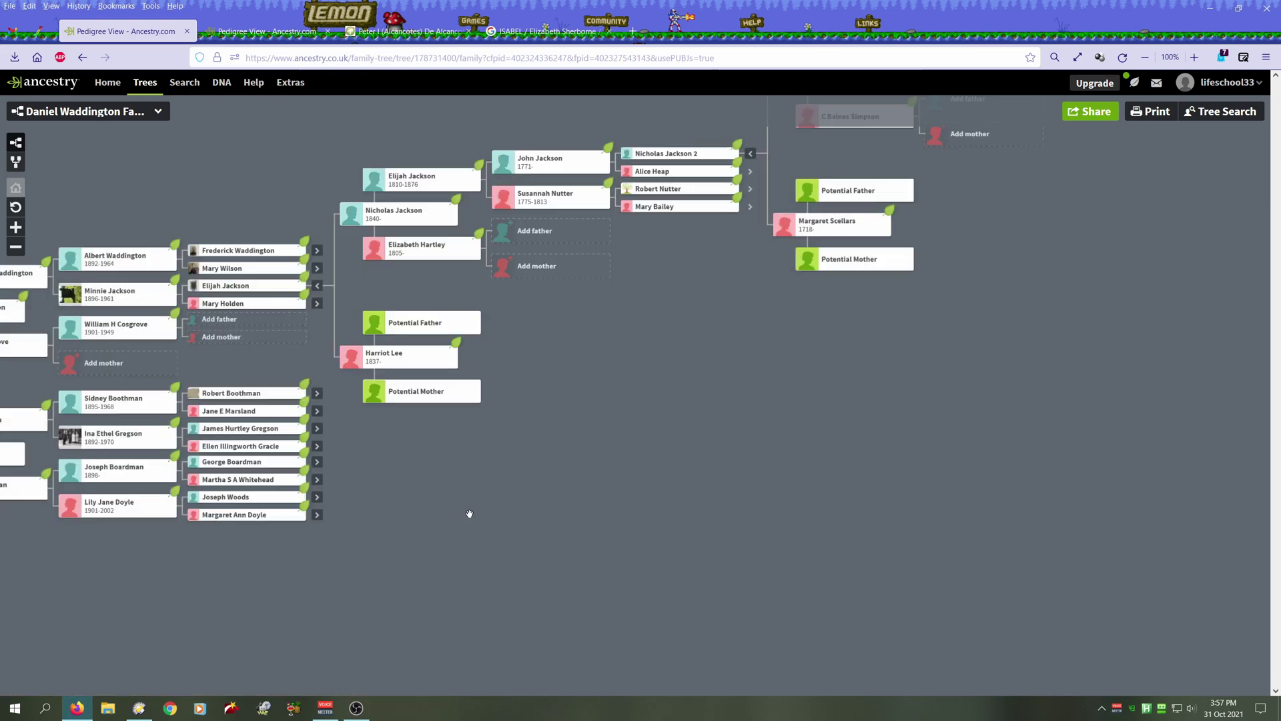
- Review the potential father suggested for the third great-grandmother, including his spouse and children, and close the details without deciding
click(410, 323)
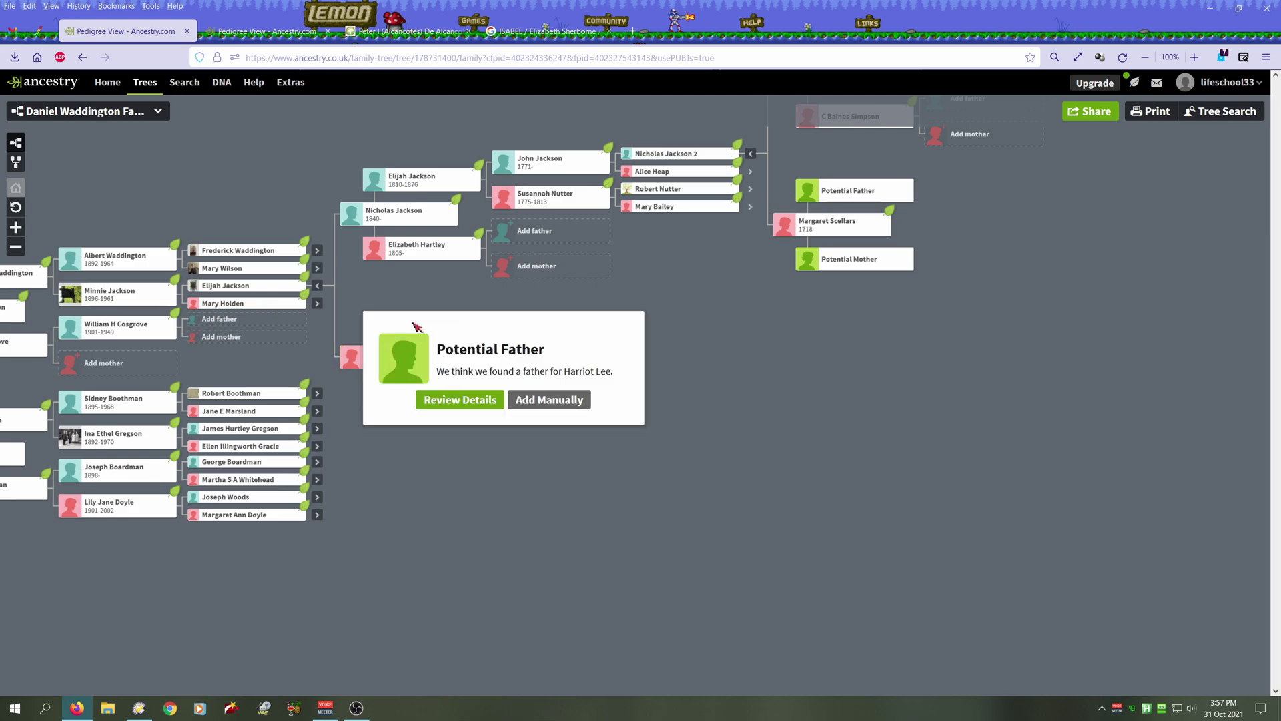
click(459, 398)
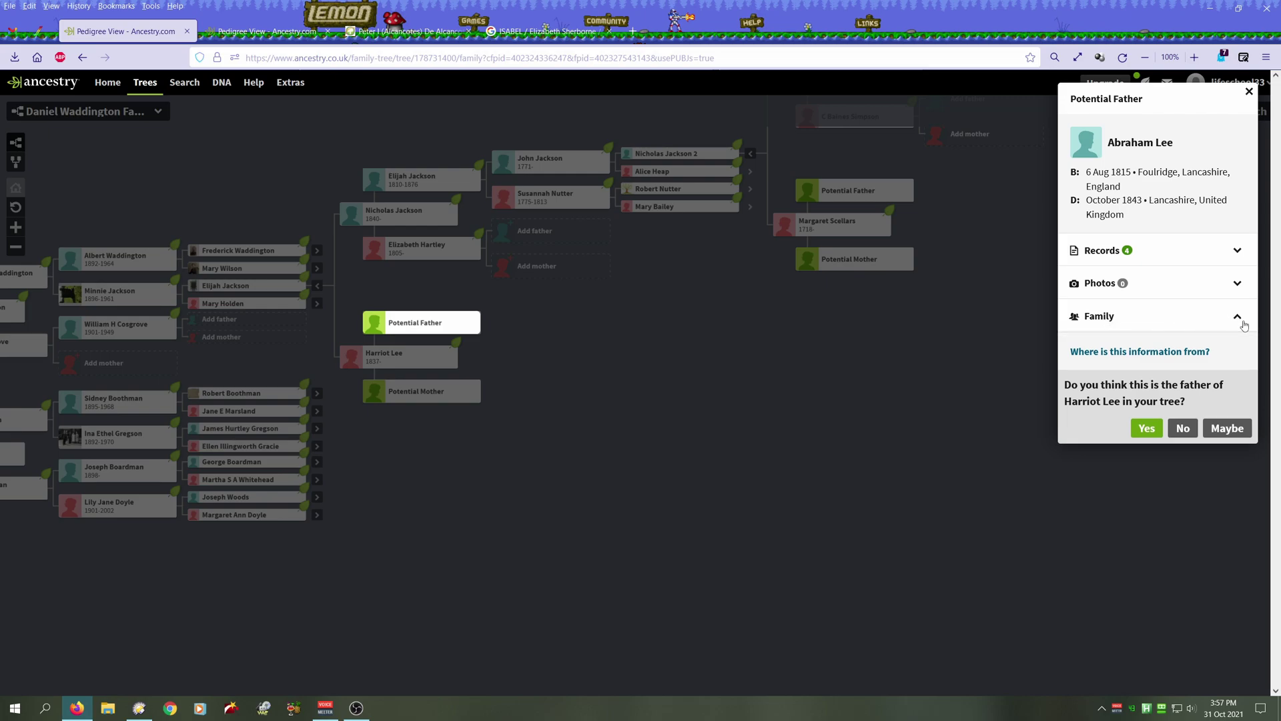
click(1238, 317)
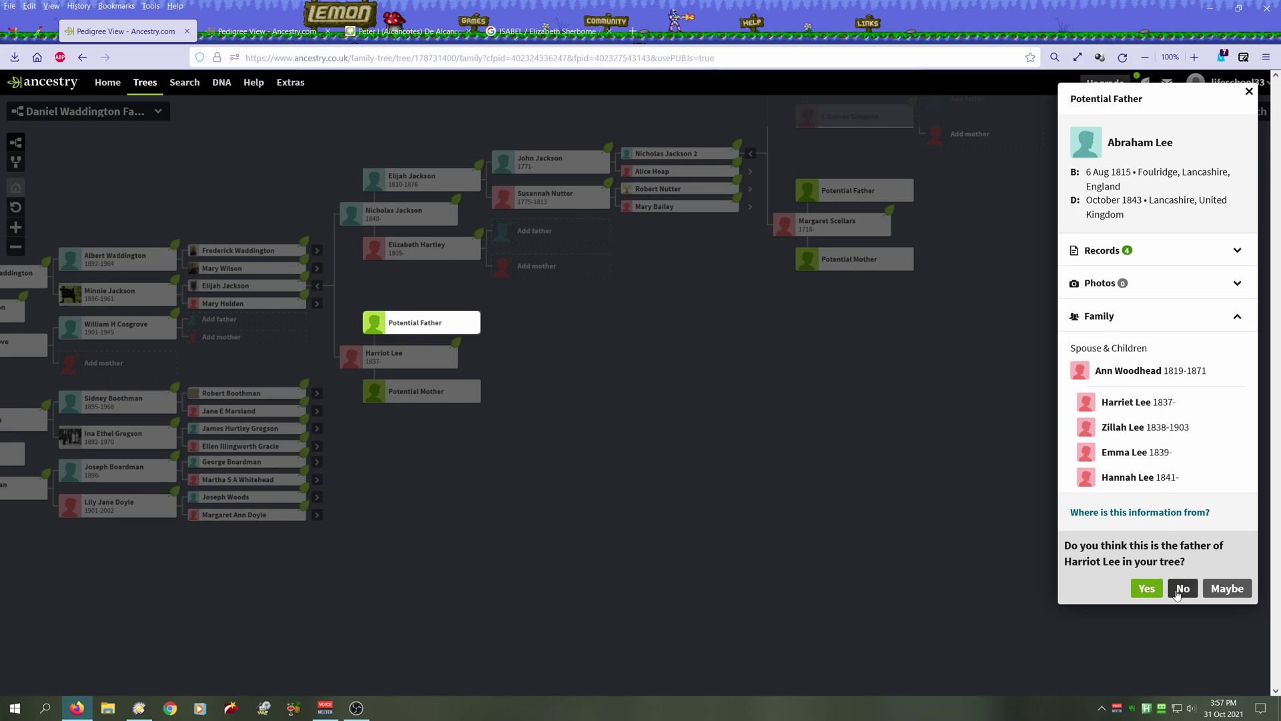
click(615, 431)
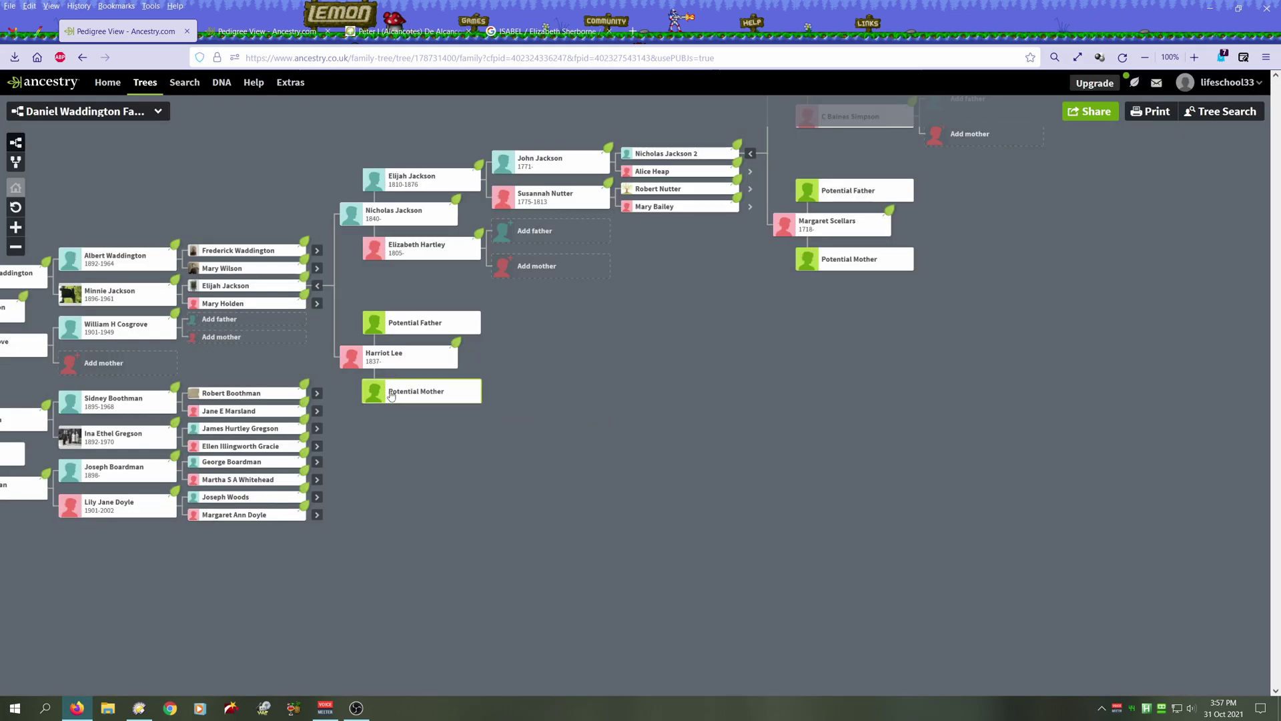
- Review the potential mother suggested for the third great-grandmother, including her spouses and children, and close the details without deciding
click(393, 394)
click(435, 378)
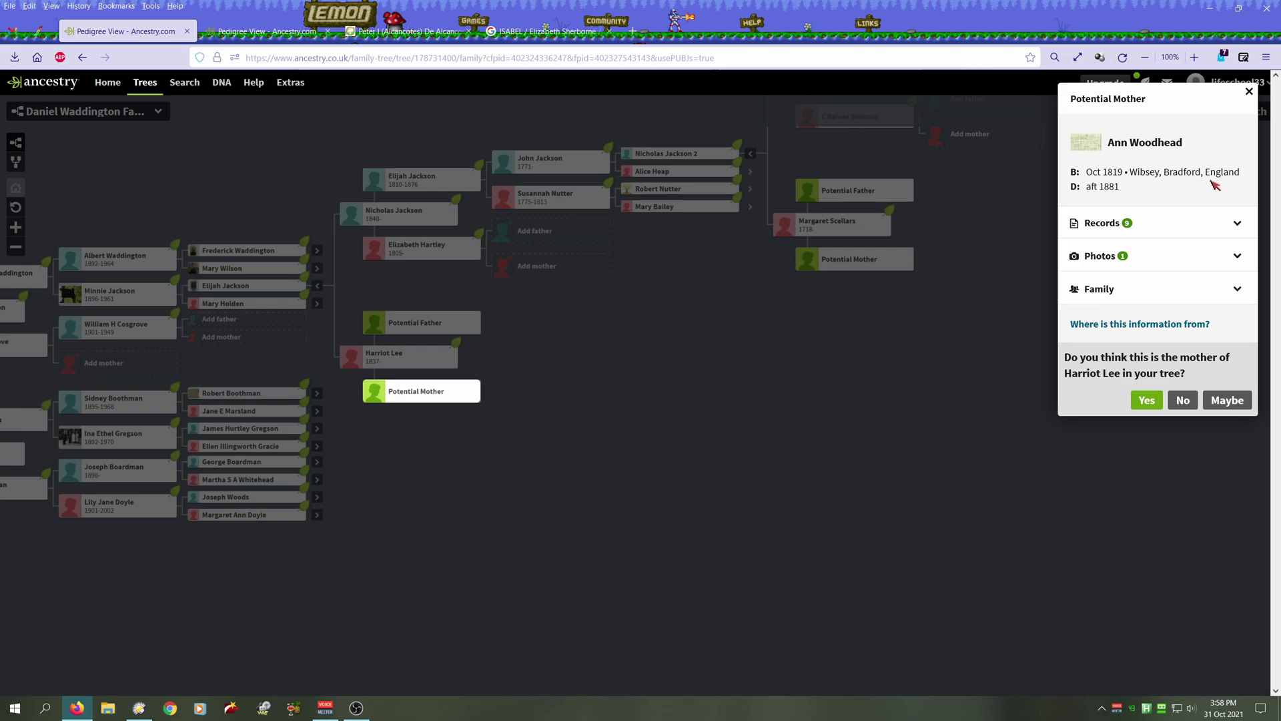
click(1107, 294)
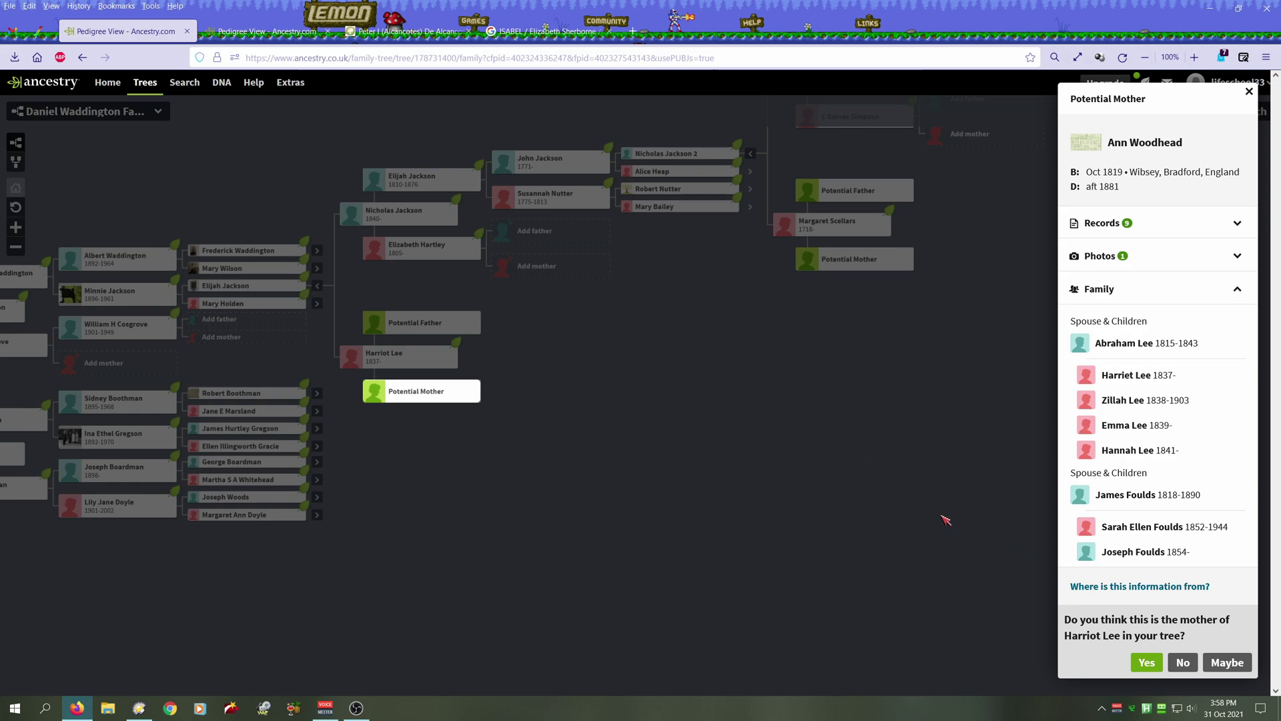
click(750, 427)
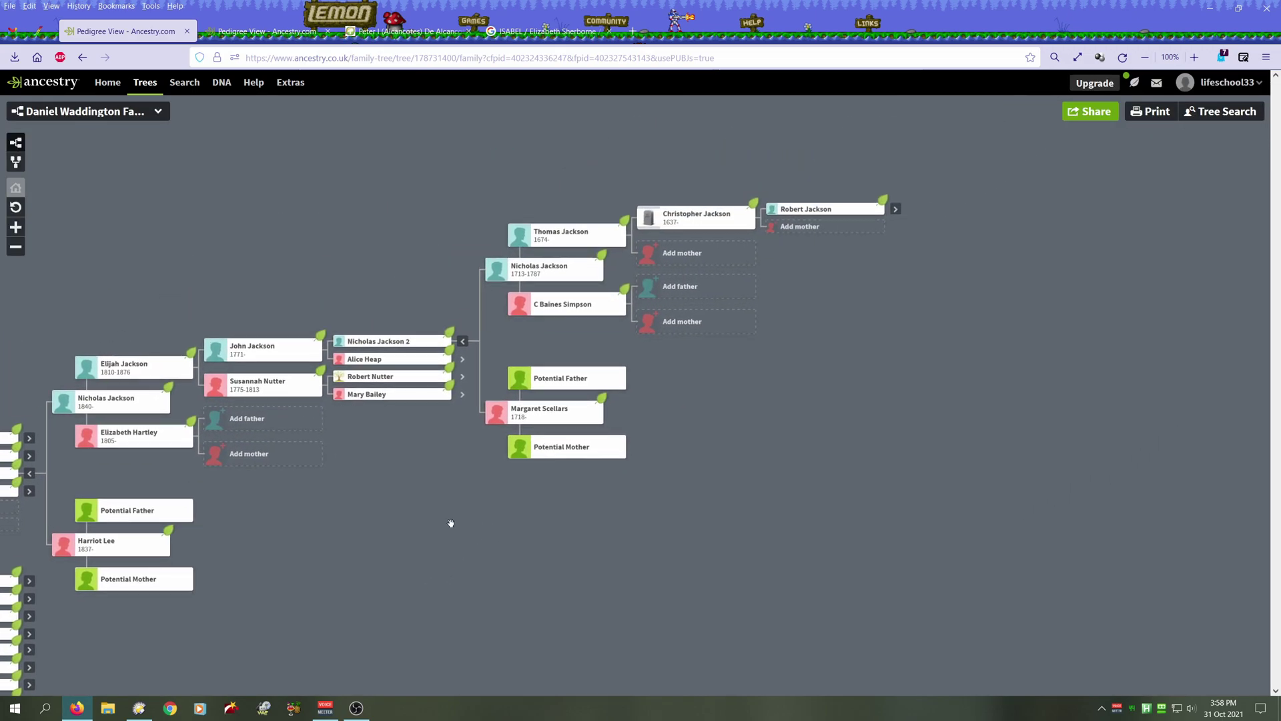
- Open the third great-grandmother's profile and look through her new member tree and census hints
click(112, 549)
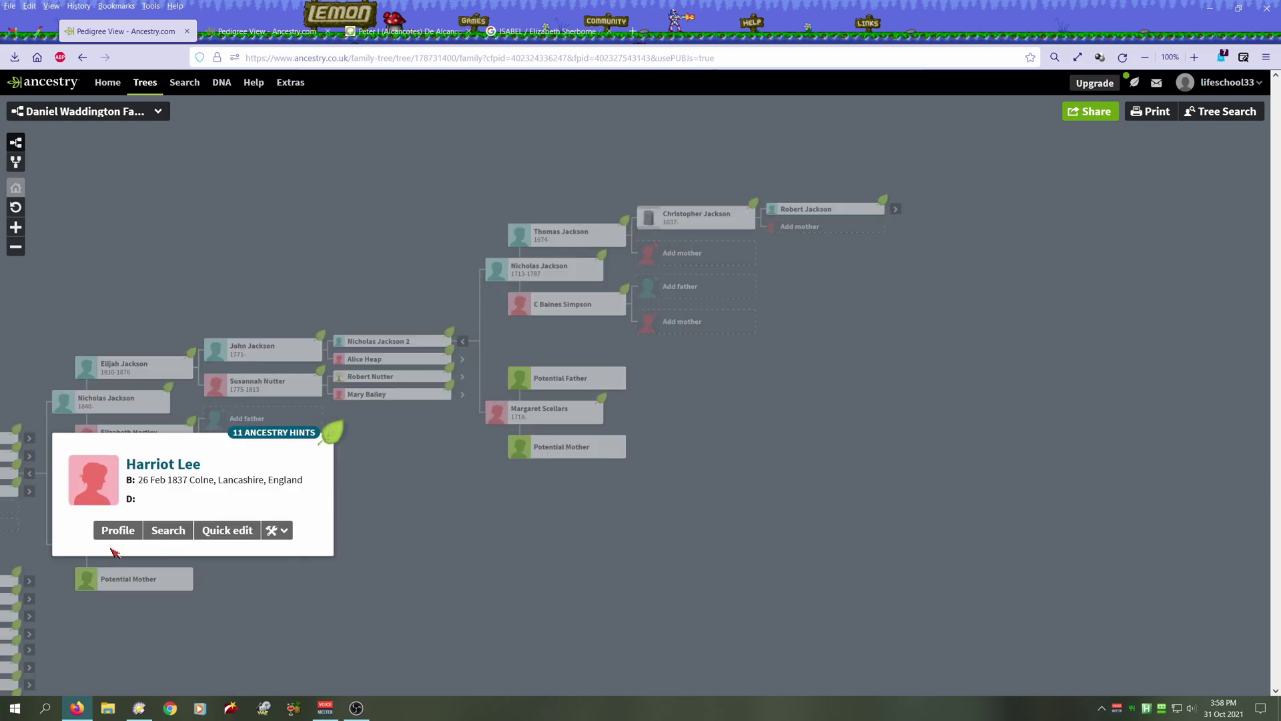
drag(468, 581, 544, 555)
click(174, 517)
click(187, 500)
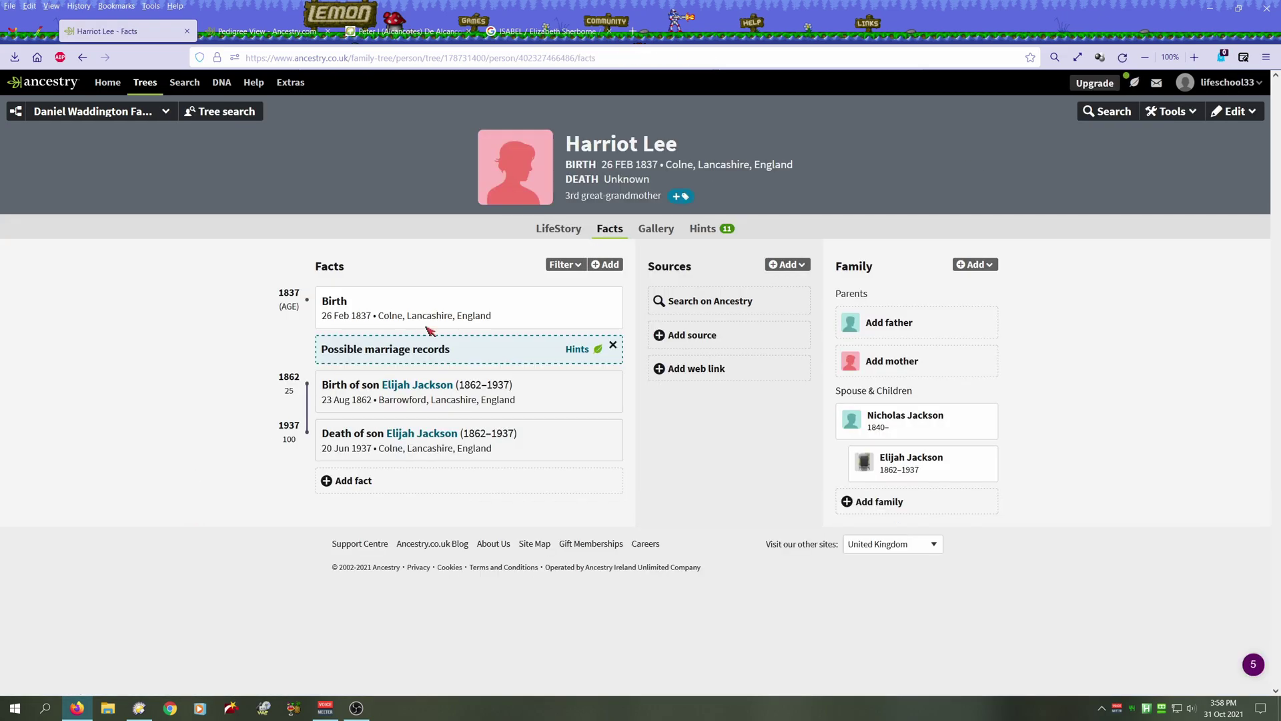
click(705, 234)
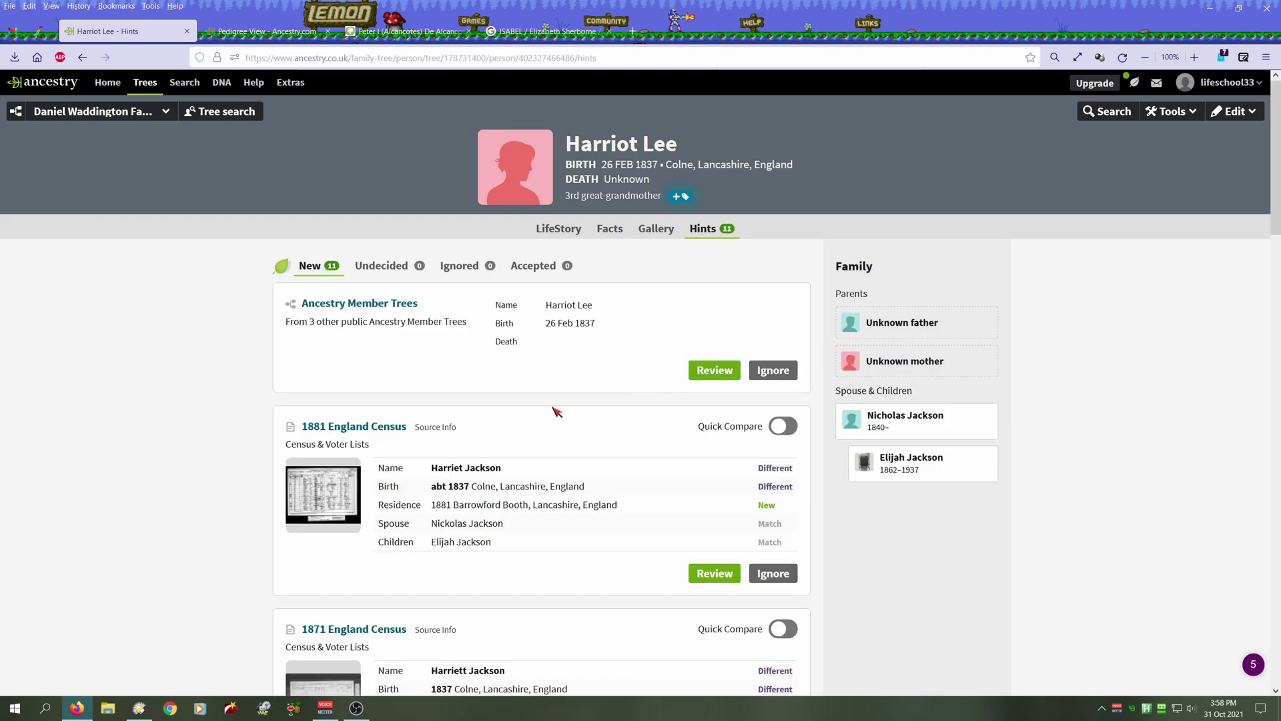
scroll(538, 400, down, 3)
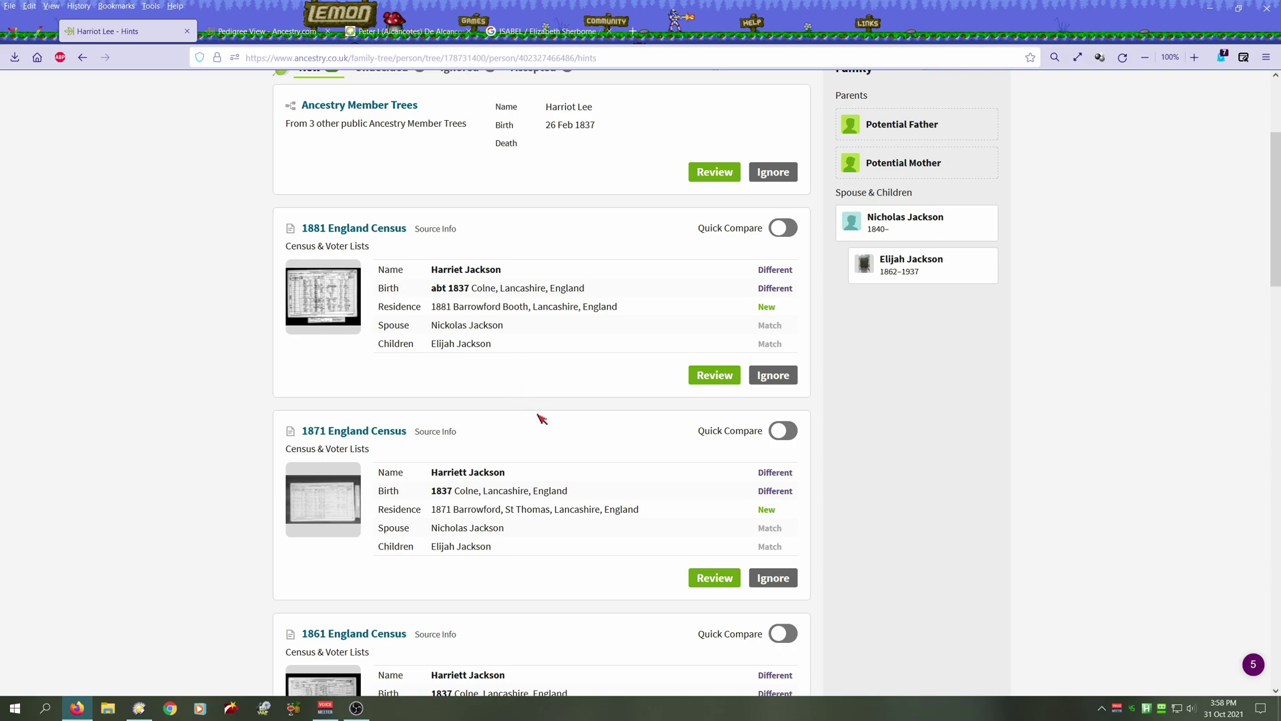
scroll(541, 419, down, 3)
scroll(539, 420, up, 3)
scroll(541, 421, up, 3)
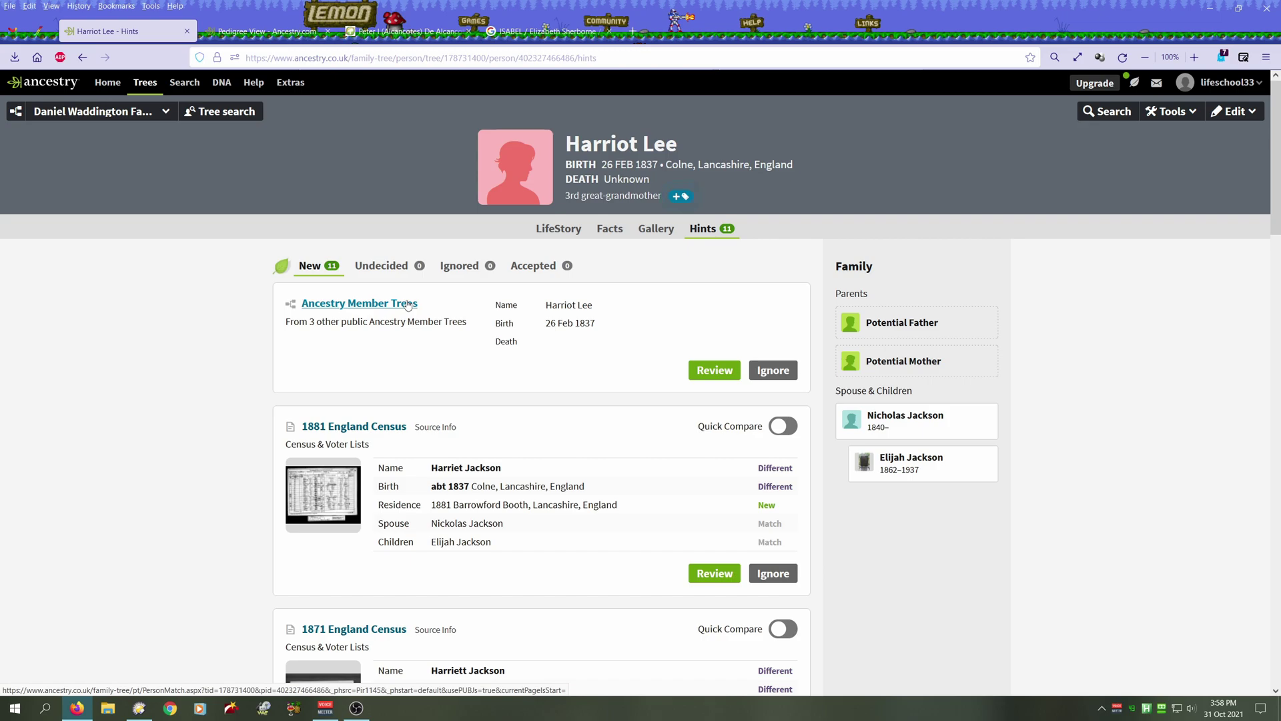
- Open the third great-grandmother's Ancestry Member Trees hint and compare the parents, spouse and children across the suggested trees
click(714, 370)
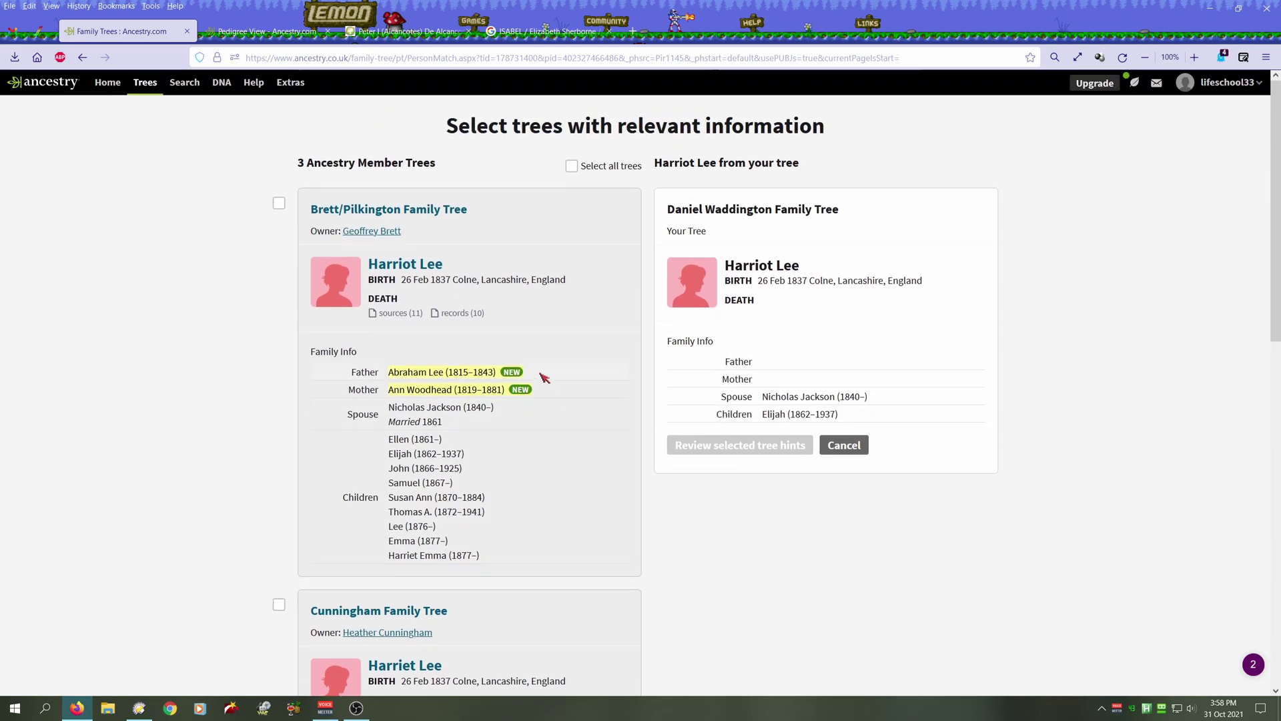
click(279, 204)
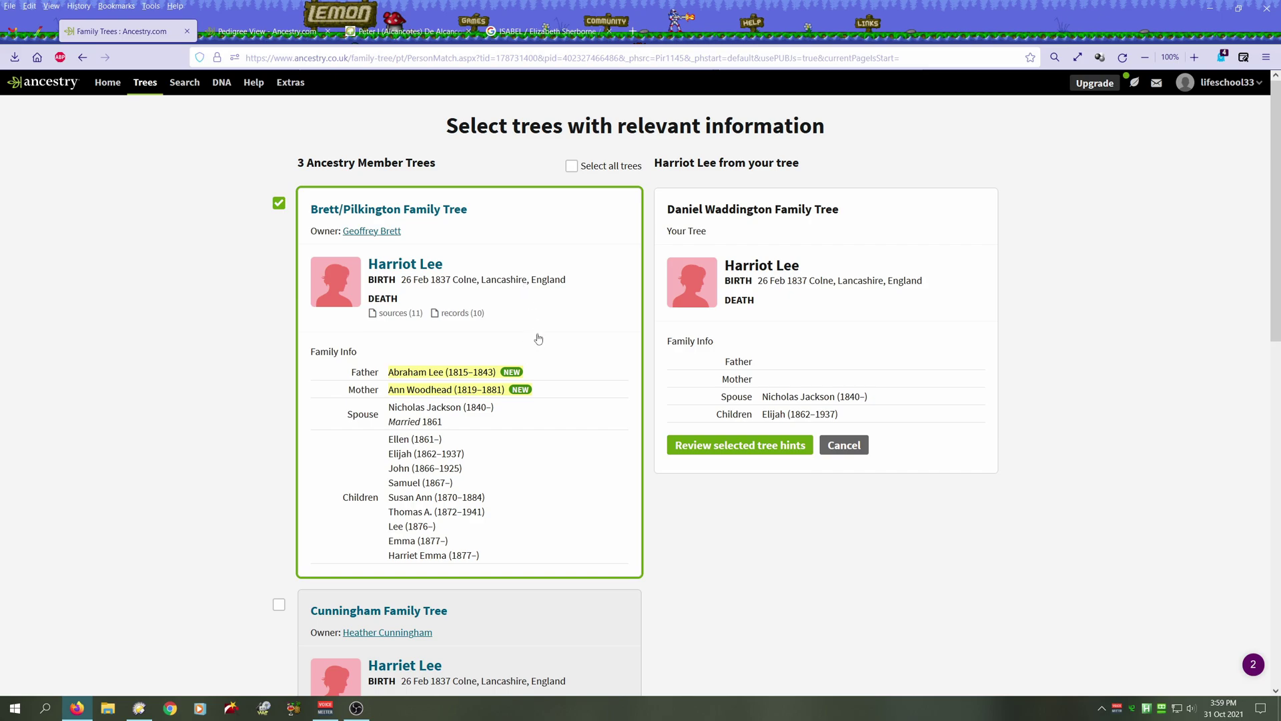
scroll(538, 341, down, 1)
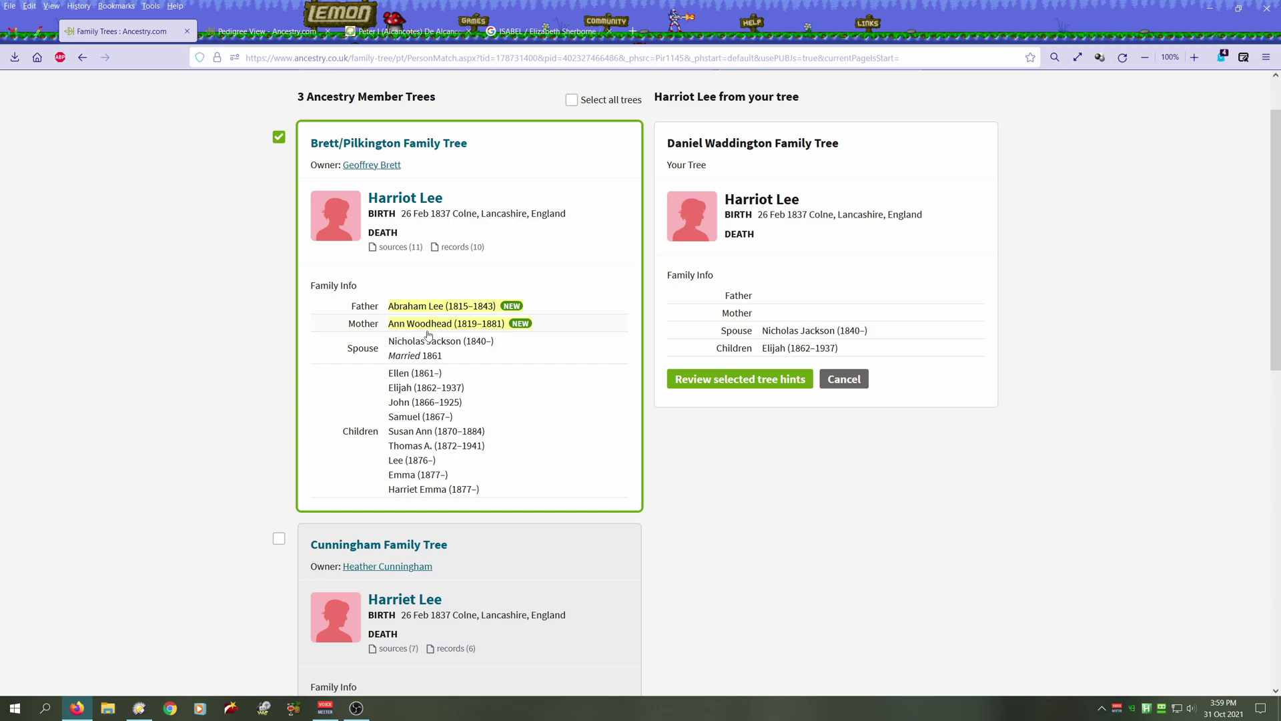
click(279, 138)
scroll(260, 234, down, 6)
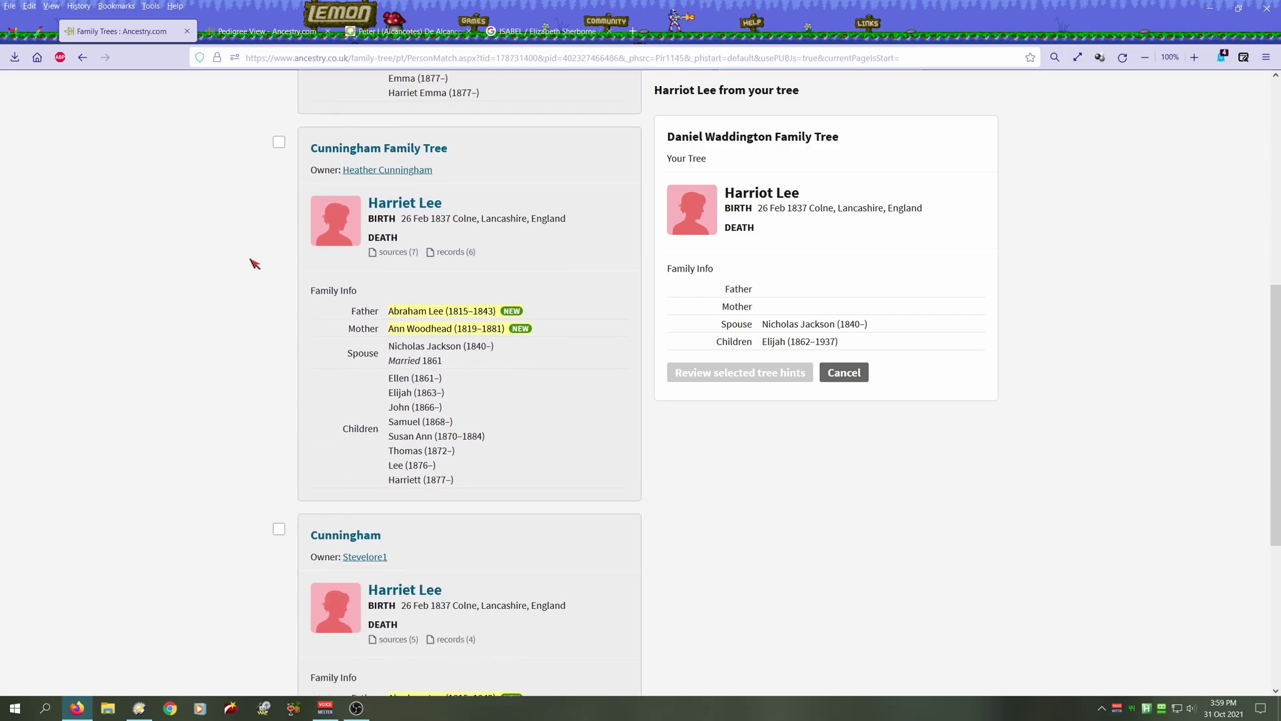
scroll(254, 263, down, 2)
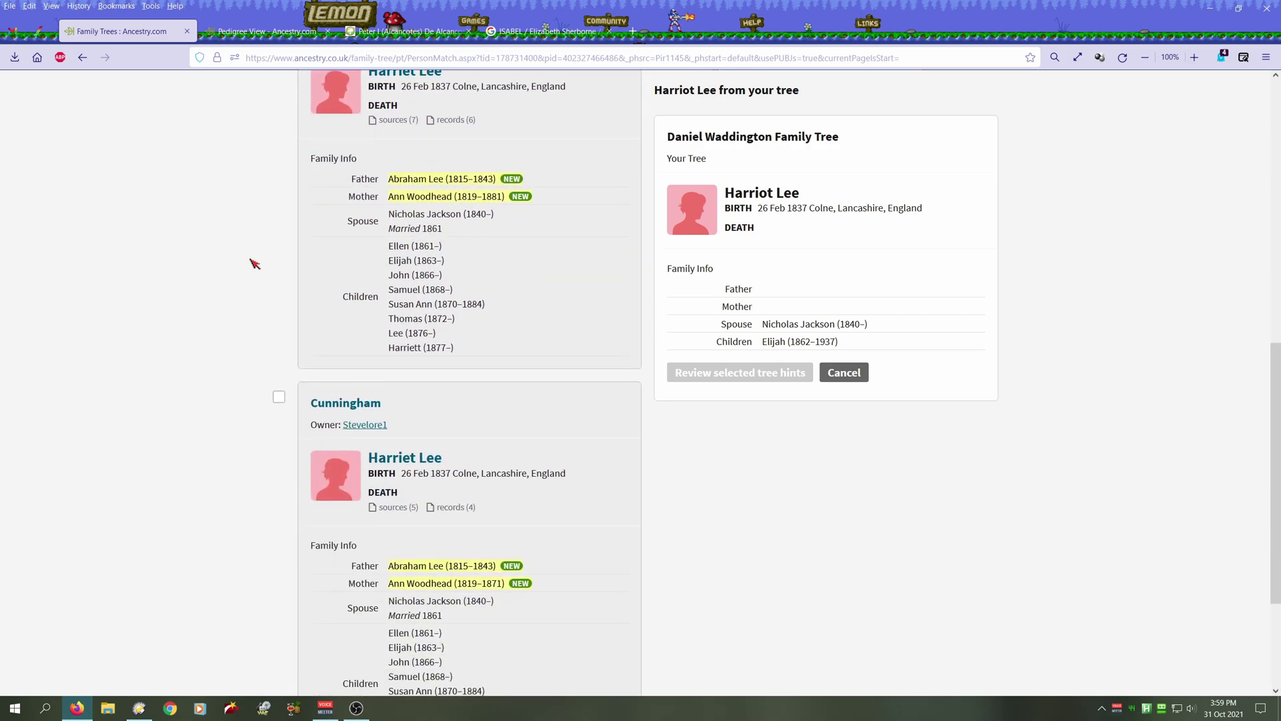
scroll(254, 264, up, 3)
scroll(254, 264, down, 3)
scroll(254, 264, up, 3)
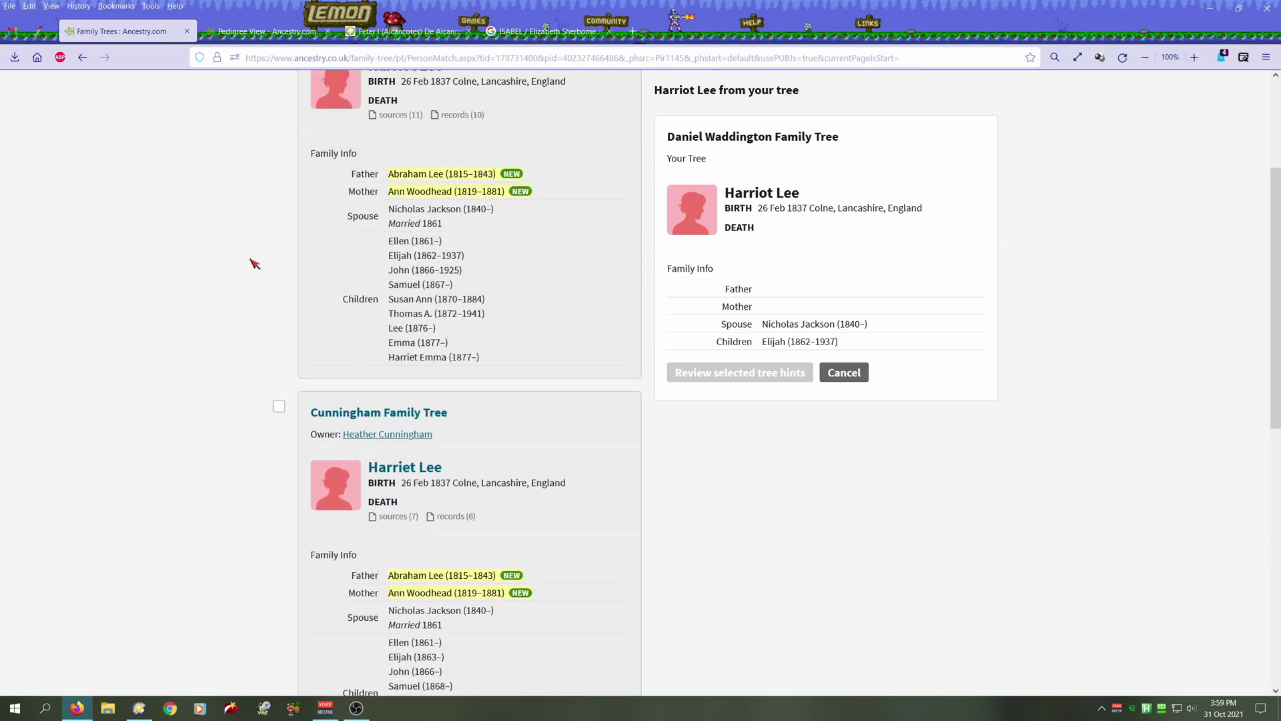
scroll(254, 263, down, 10)
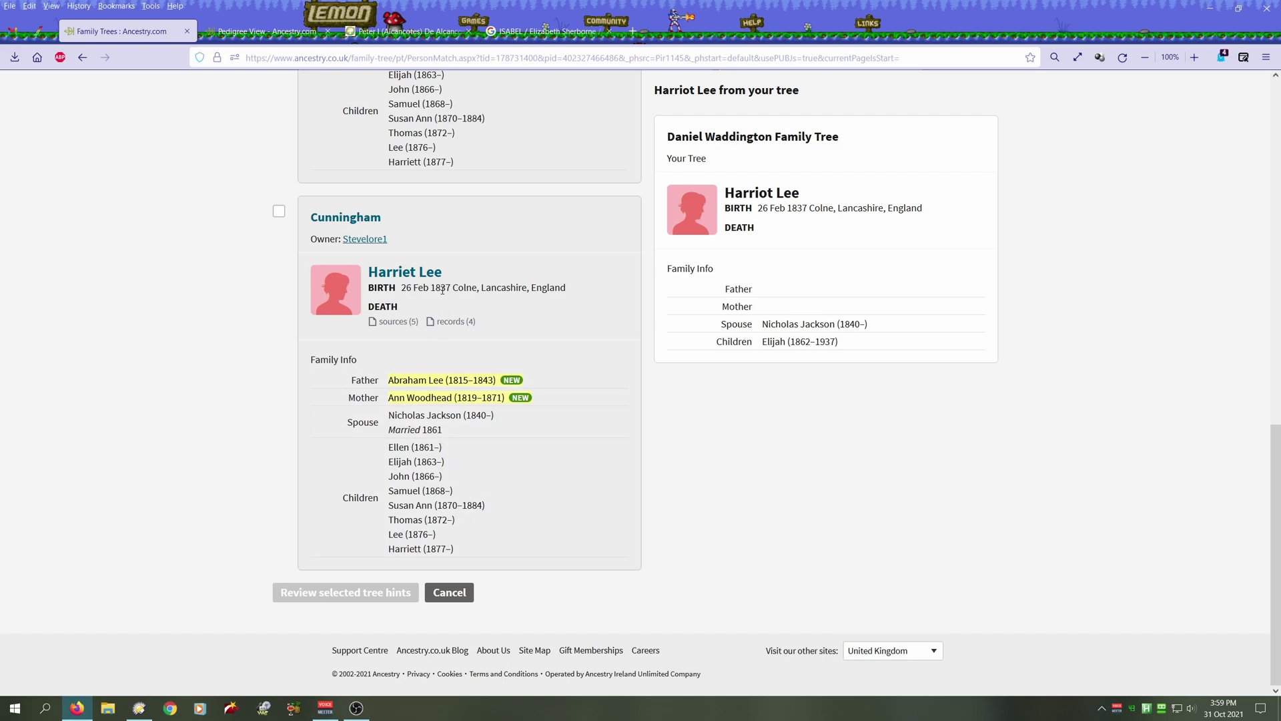
- Select the first member tree suggested for the third great-grandmother and open its information for review
scroll(441, 312, up, 5)
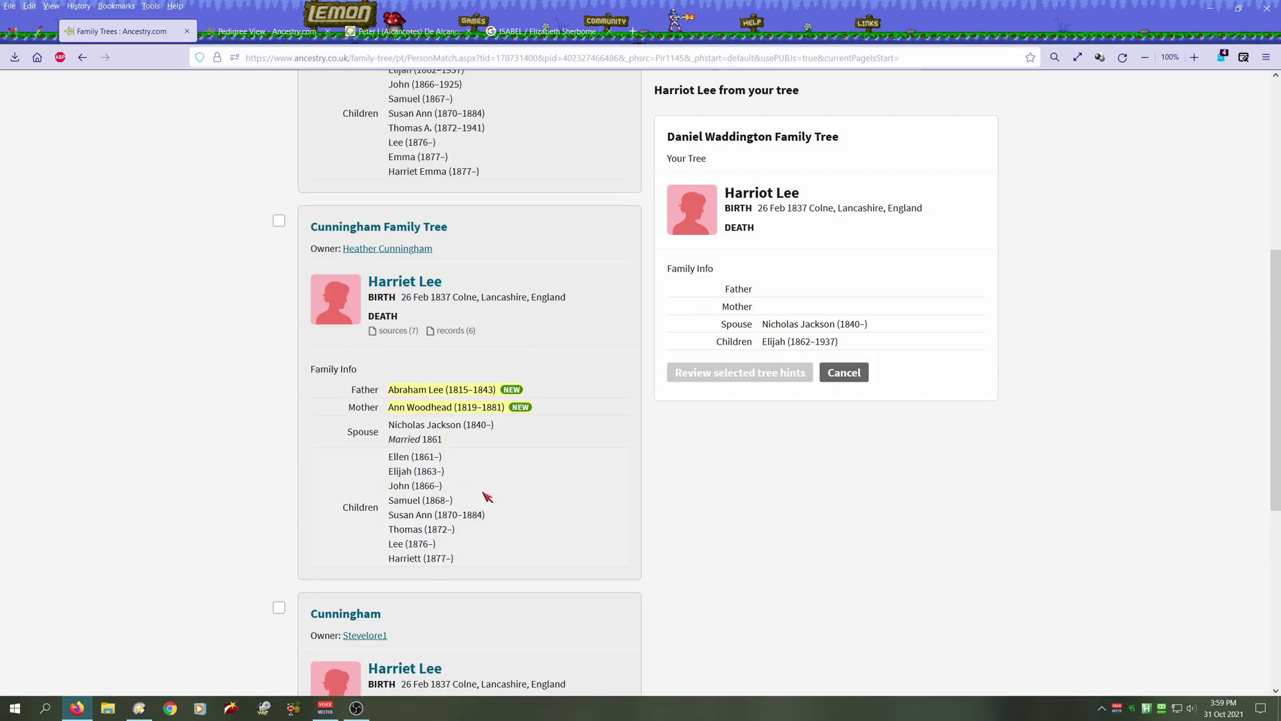
scroll(486, 495, up, 5)
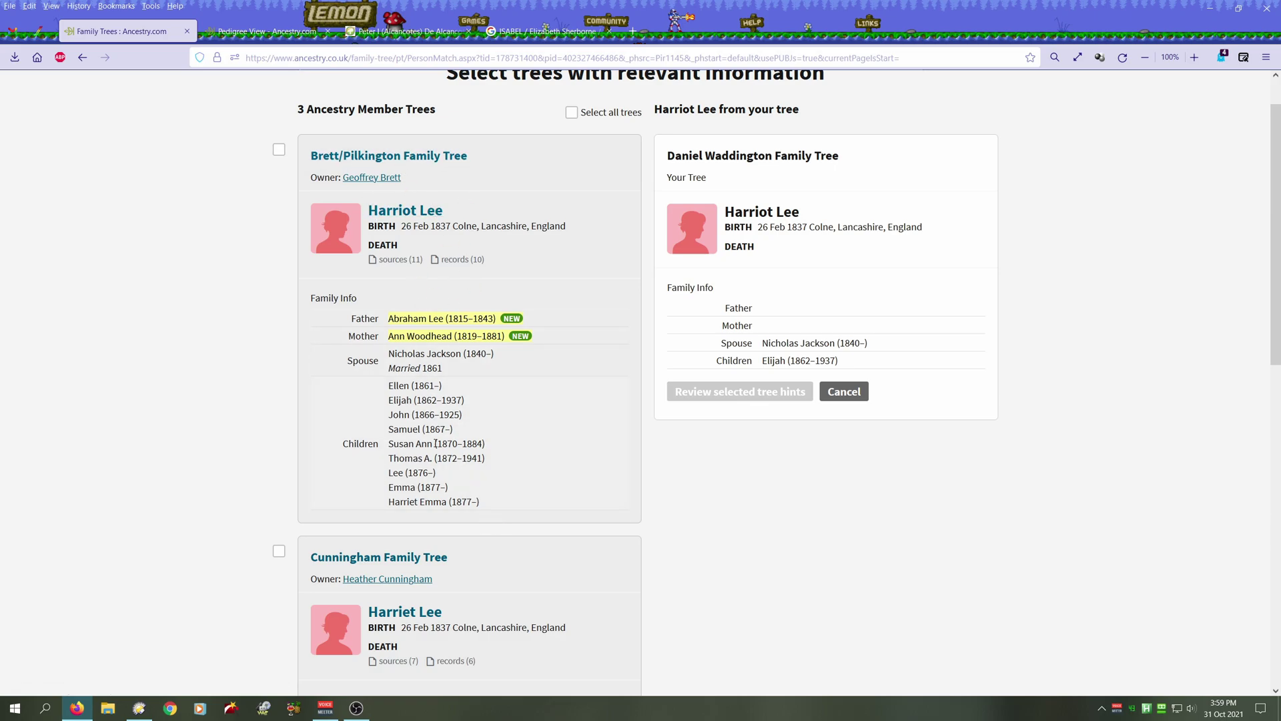
click(279, 149)
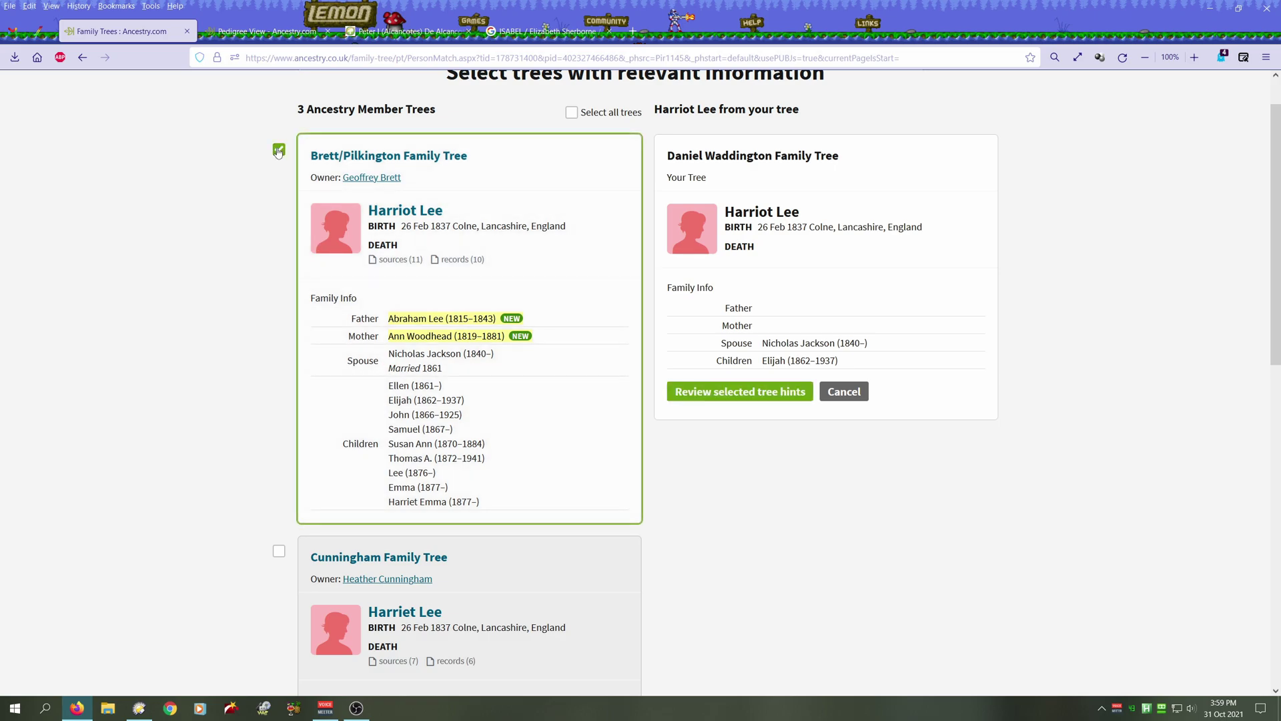
click(709, 395)
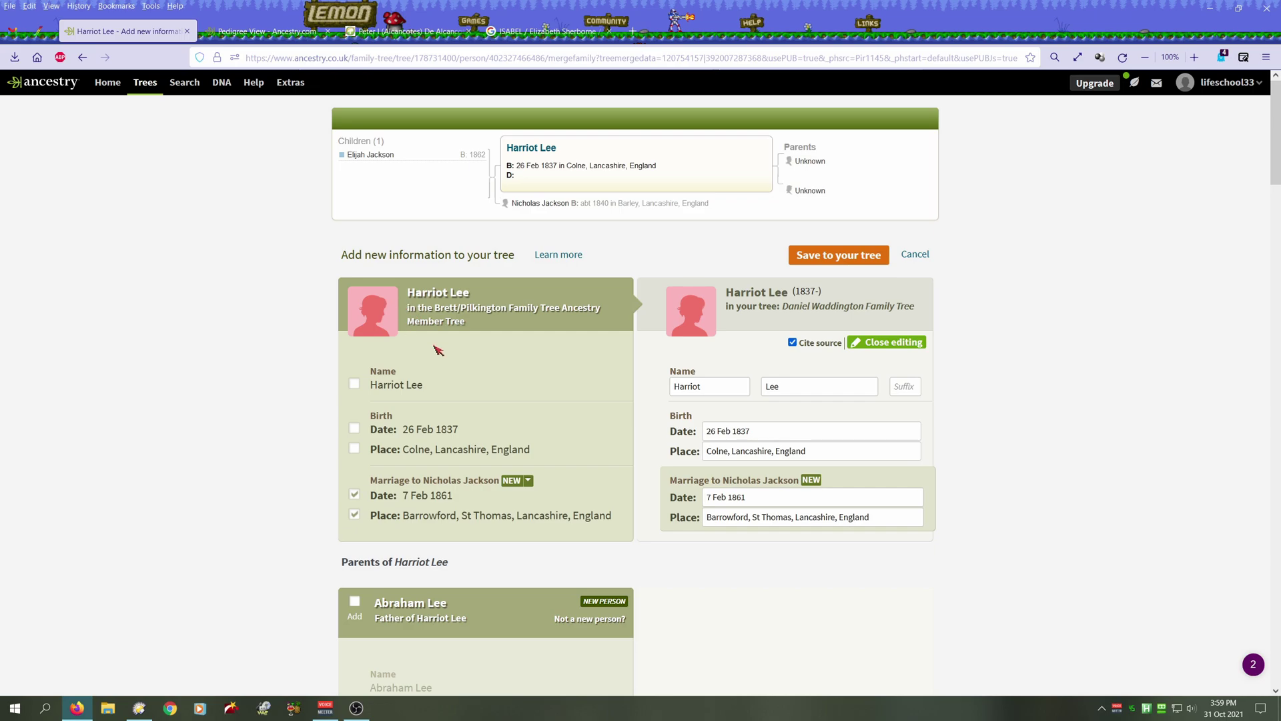
- Include the third great-grandmother's suggested father and mother as new people, with their birth and death details
scroll(437, 349, down, 3)
scroll(460, 349, down, 1)
click(354, 339)
click(354, 339)
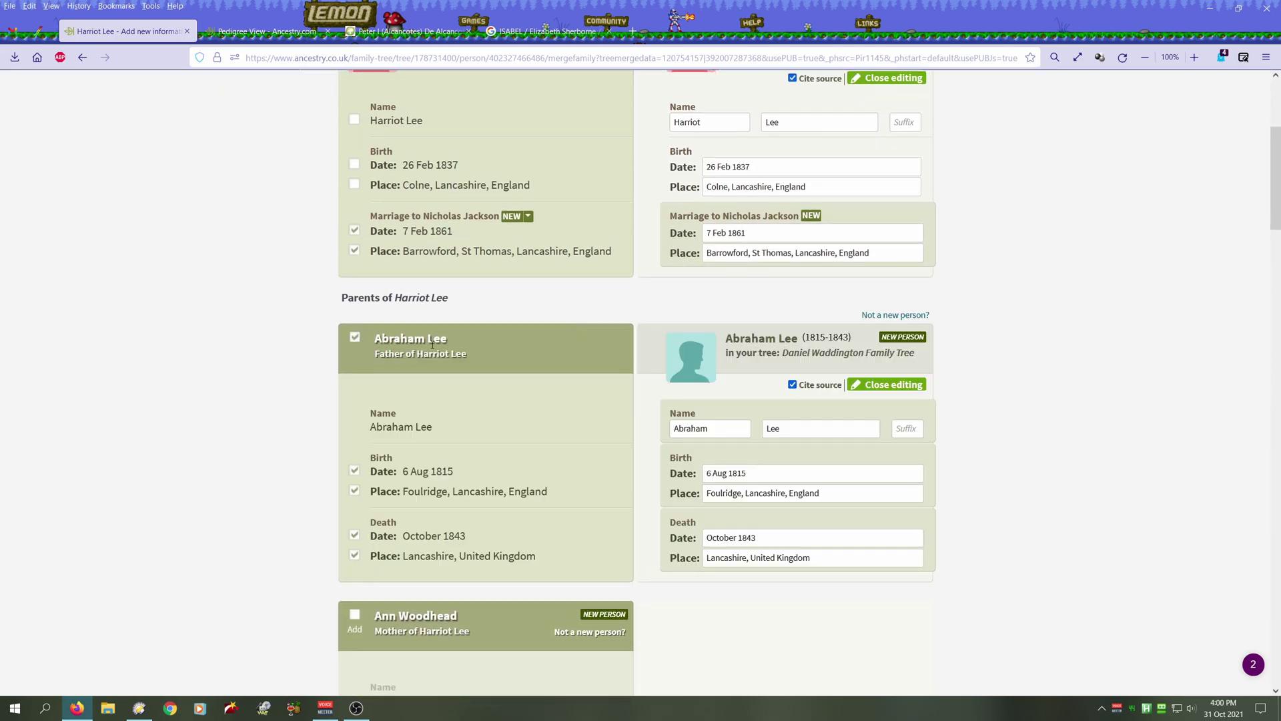
scroll(366, 378, down, 4)
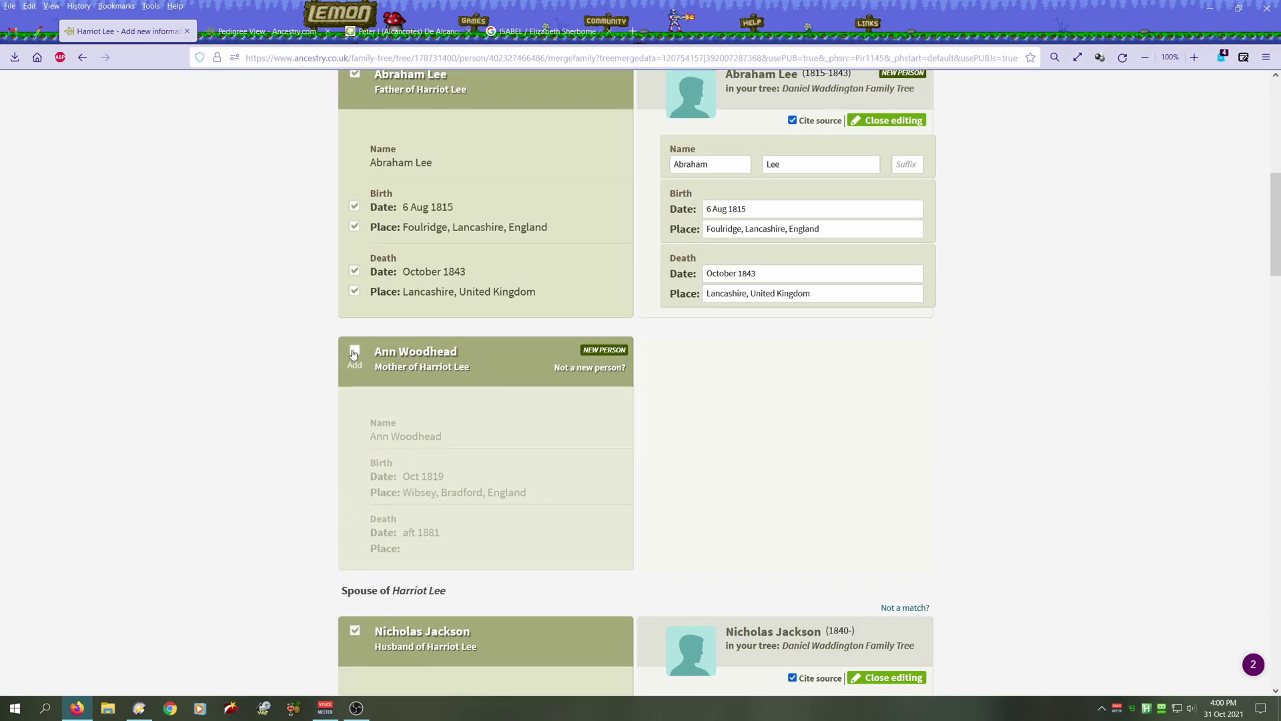
click(354, 353)
- Include the first six suggested children of the third great-grandmother and her husband, from the oldest daughter to the son born in Jan 1872
scroll(524, 392, down, 10)
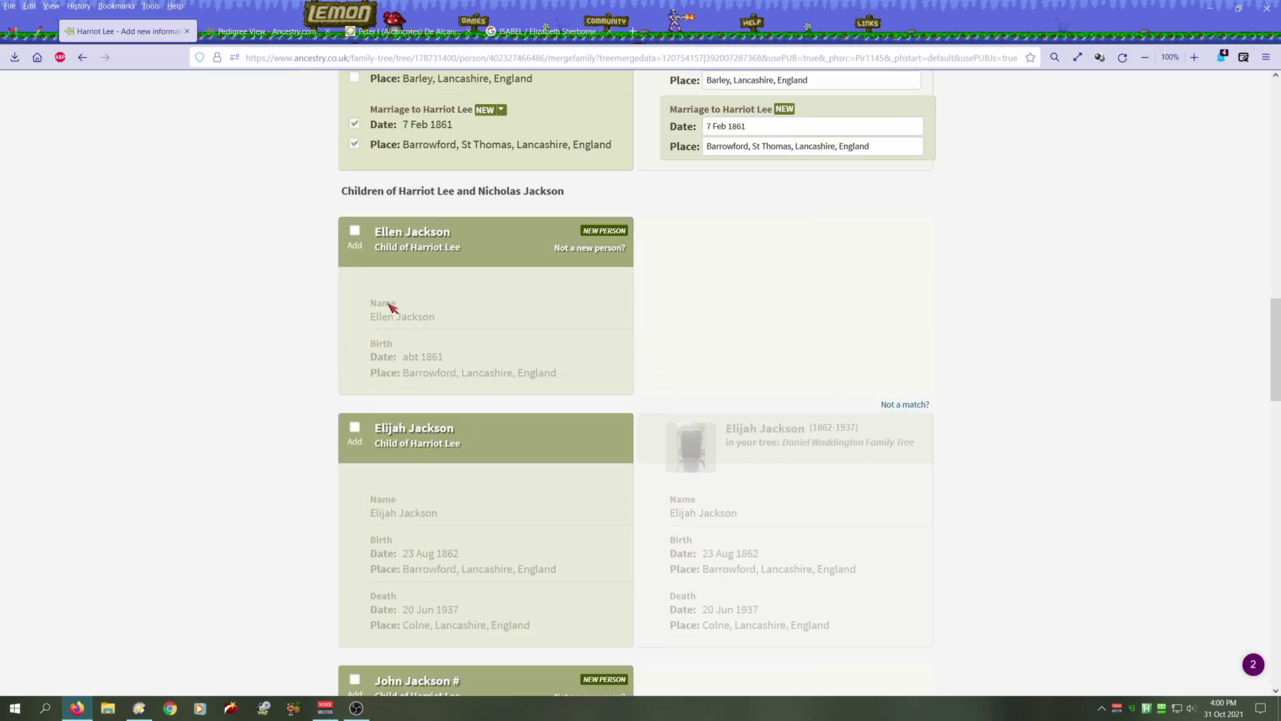
click(354, 230)
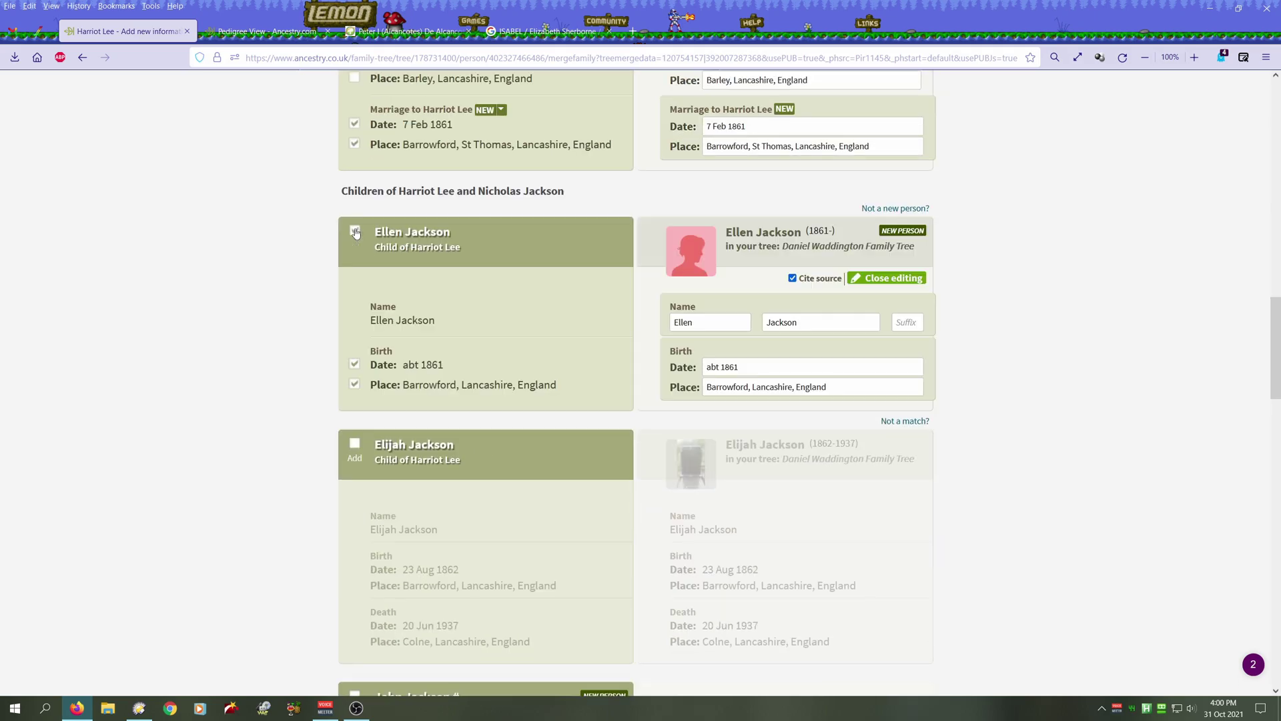
click(354, 449)
scroll(366, 453, down, 6)
scroll(400, 390, down, 2)
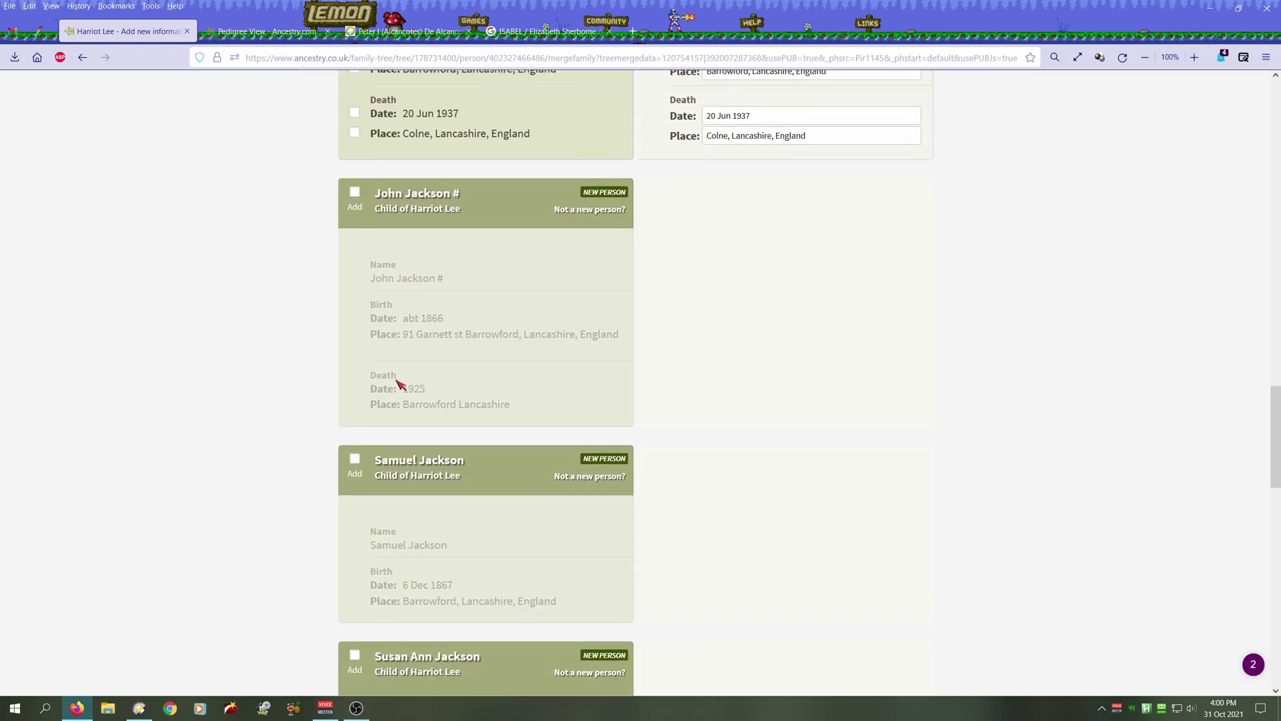
click(355, 192)
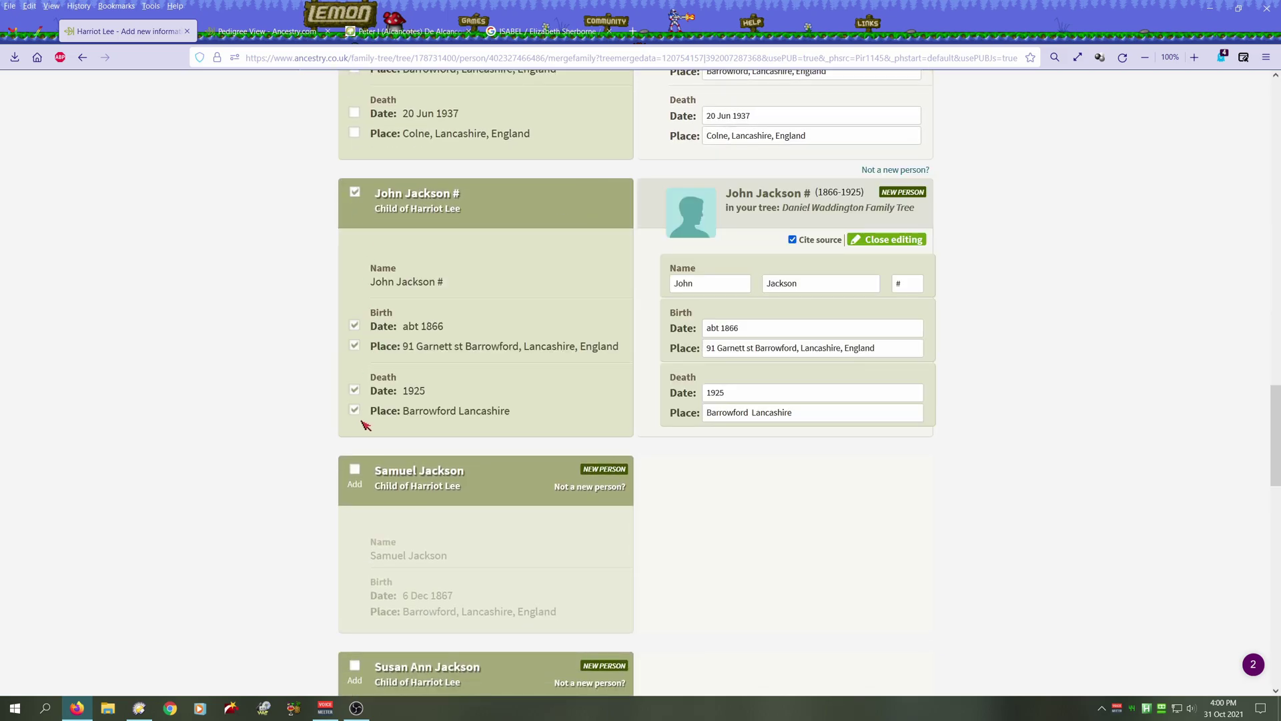
click(355, 474)
scroll(354, 485, down, 3)
click(354, 486)
scroll(290, 484, down, 4)
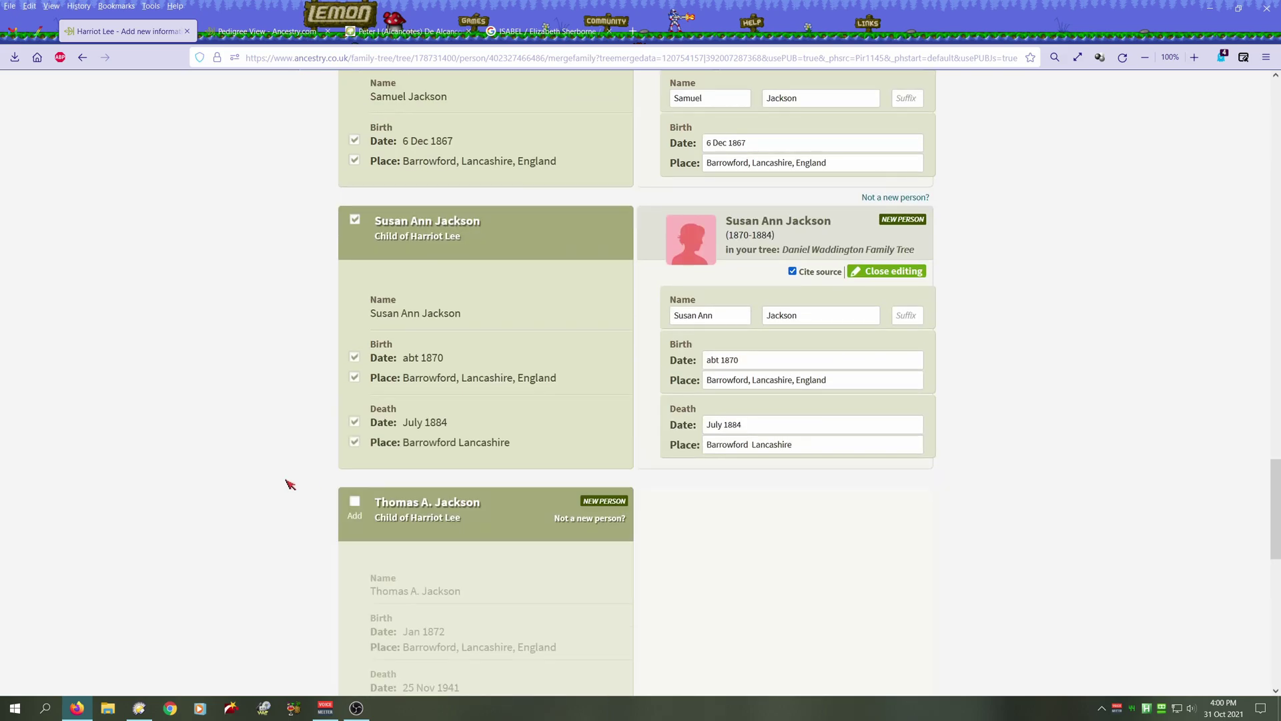
scroll(290, 484, down, 4)
click(355, 237)
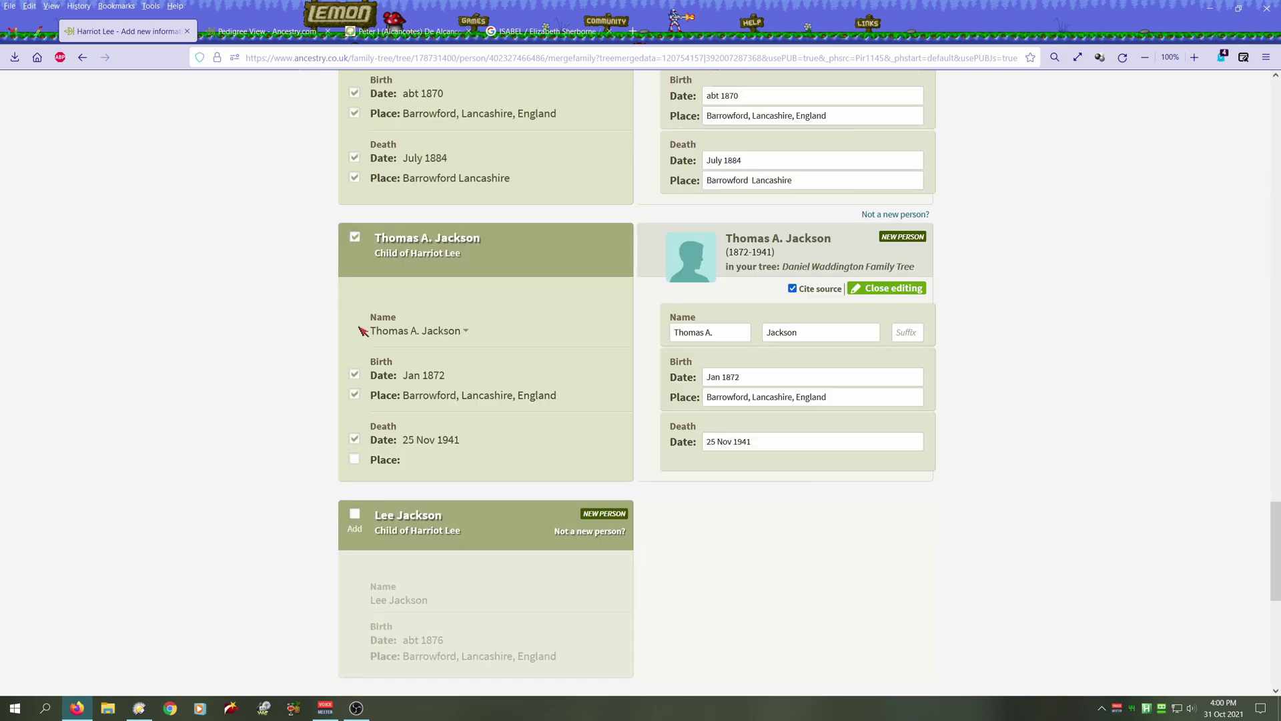
- Leave the last three suggested children out and save the selected parents, spouse and children to the tree
scroll(301, 389, down, 4)
scroll(399, 331, down, 4)
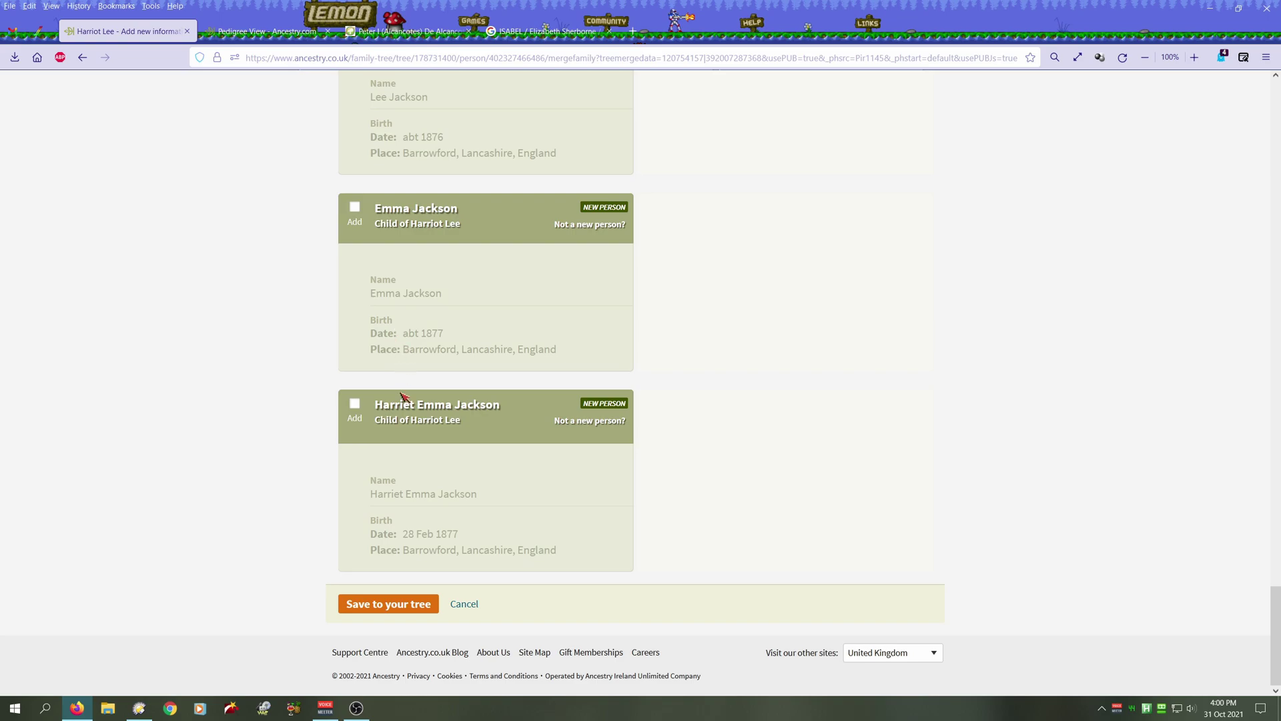
click(386, 608)
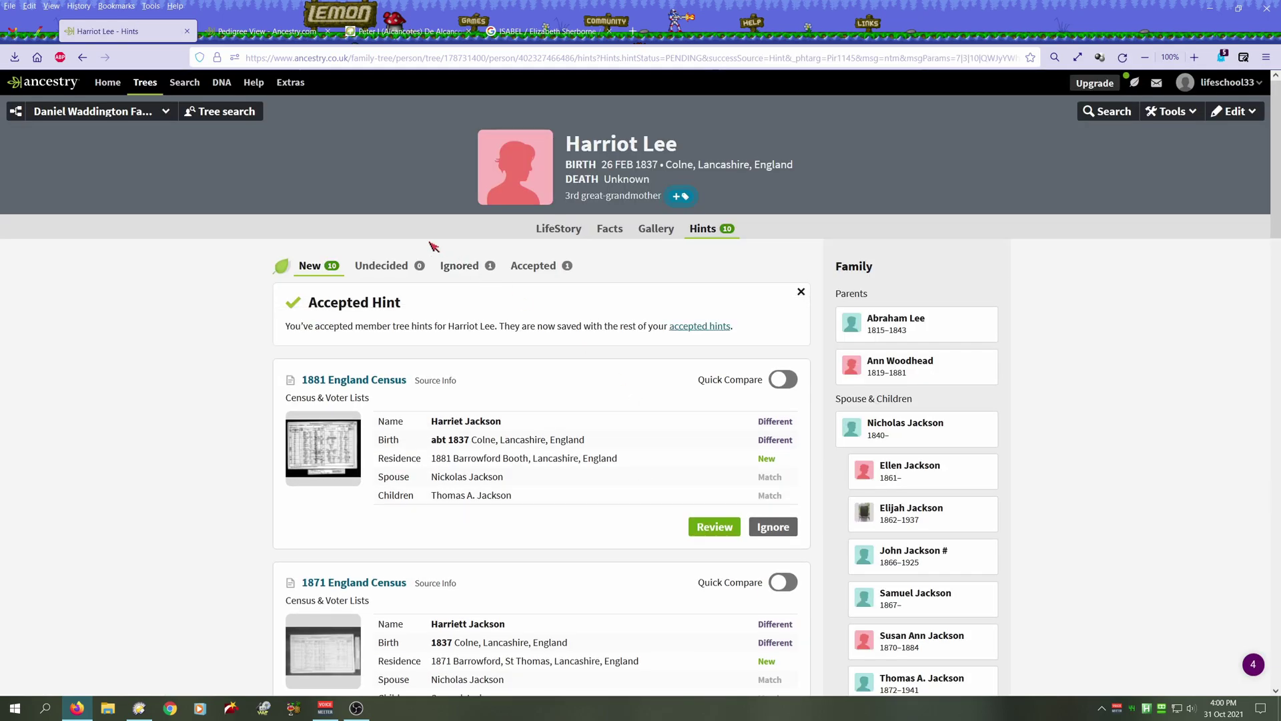
- Open the third great-grandmother's facts and look over her timeline, parents, spouse and children
click(621, 233)
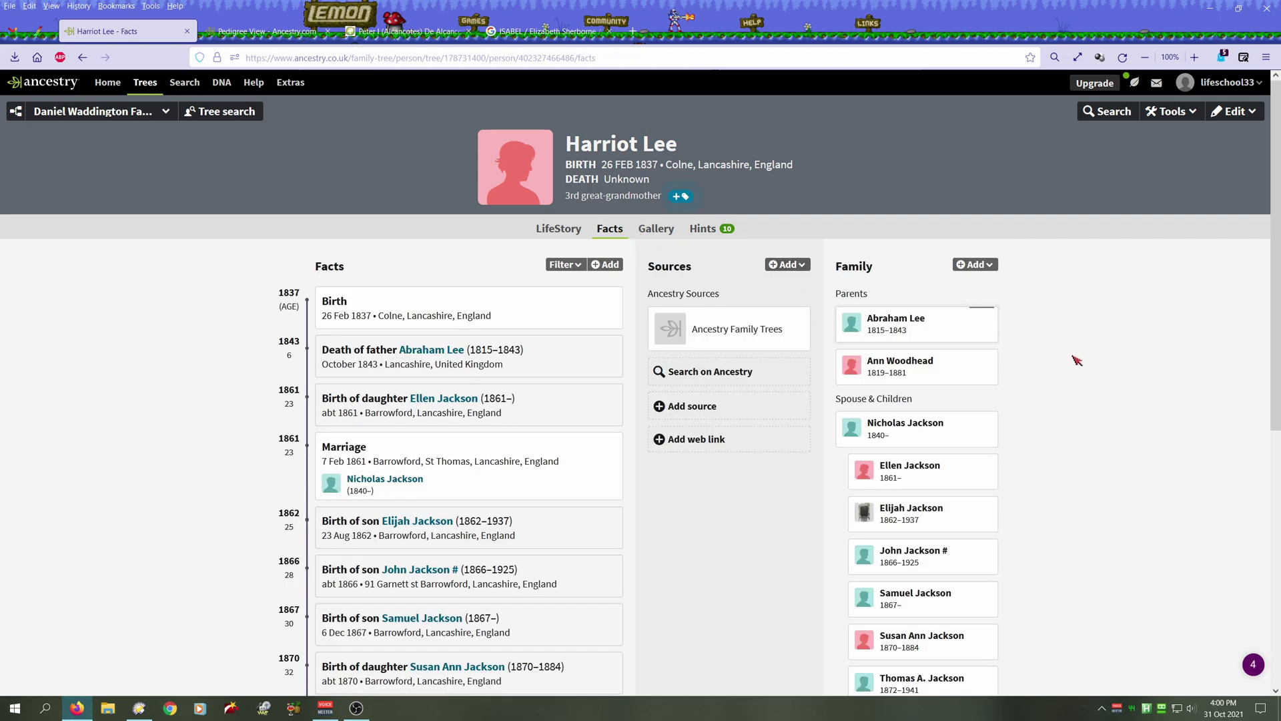
scroll(1075, 357, down, 2)
scroll(914, 260, up, 1)
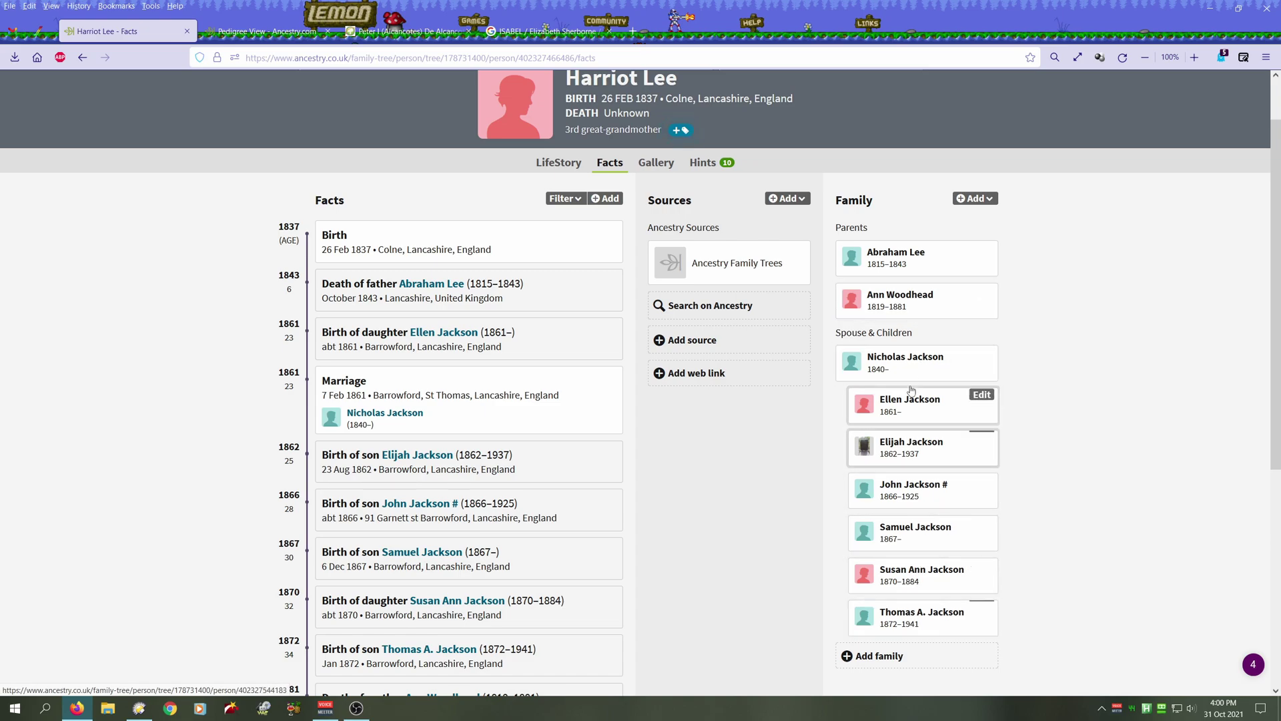
scroll(1036, 362, up, 1)
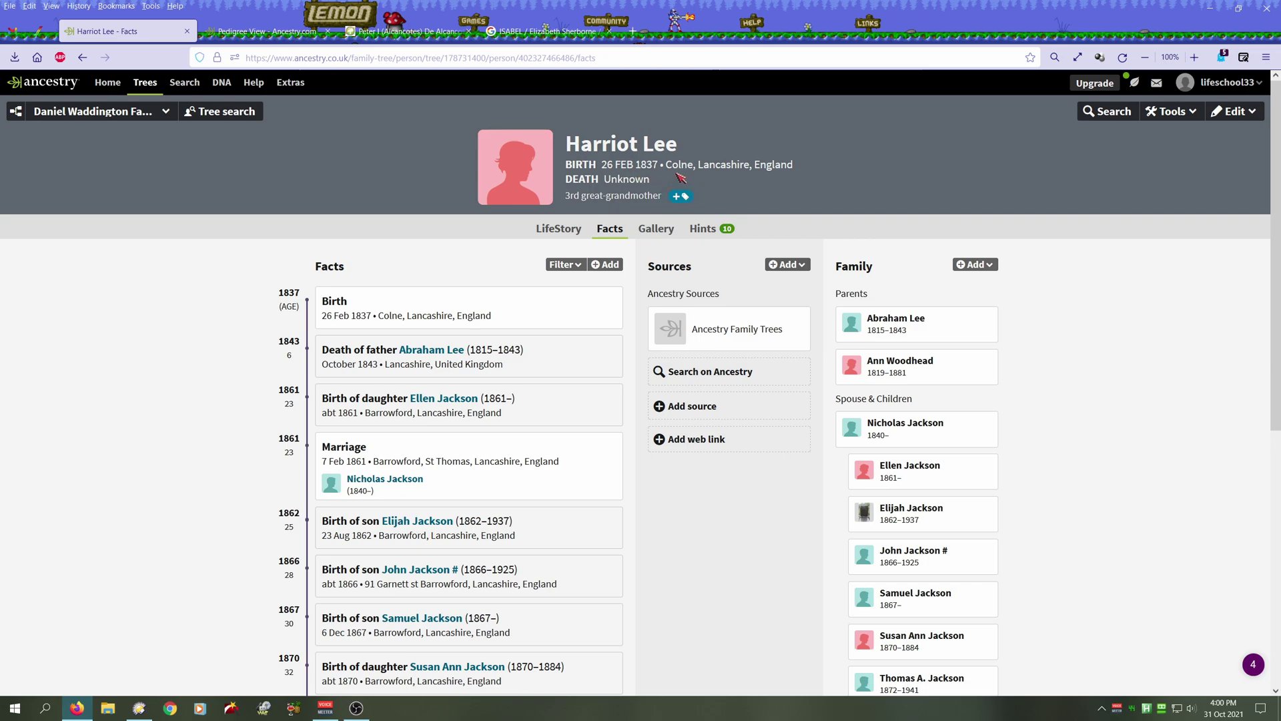
scroll(999, 343, down, 3)
scroll(1061, 325, up, 3)
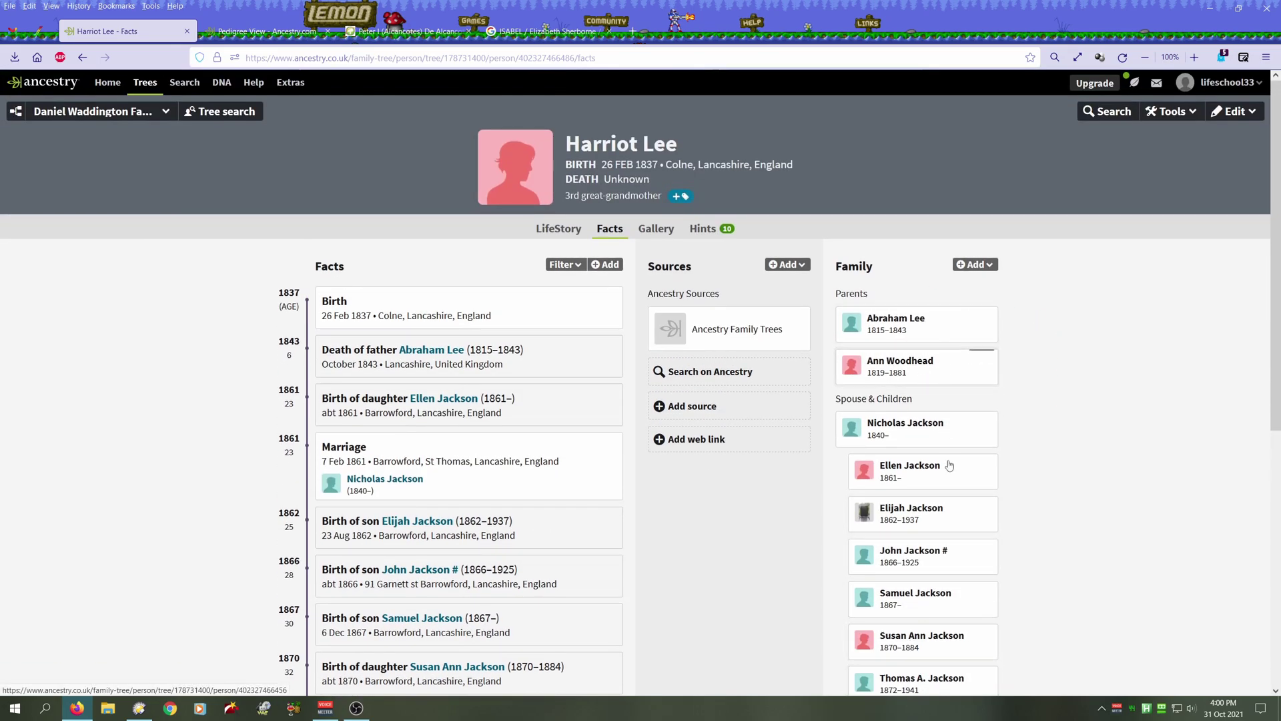
scroll(928, 467, down, 2)
scroll(1068, 452, up, 2)
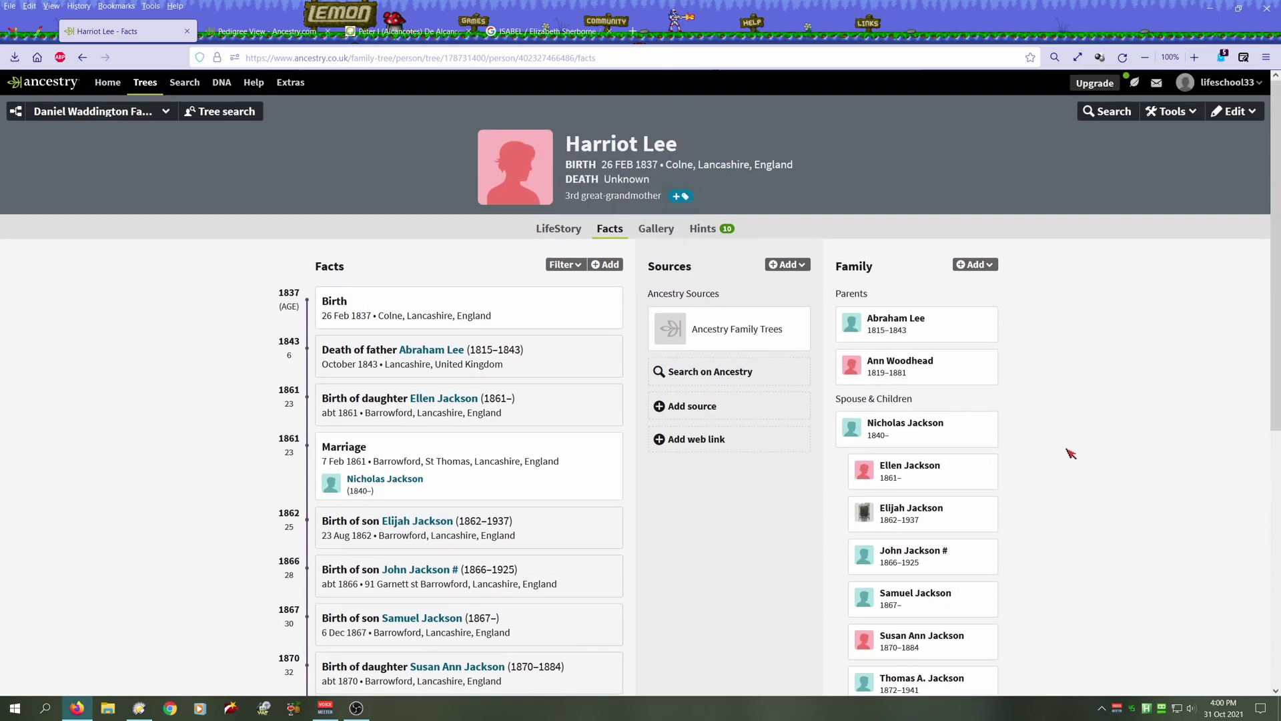
- Return to the pedigree view, check the family of the potential father above the third great-grandmother's father, and accept him into the tree
click(96, 112)
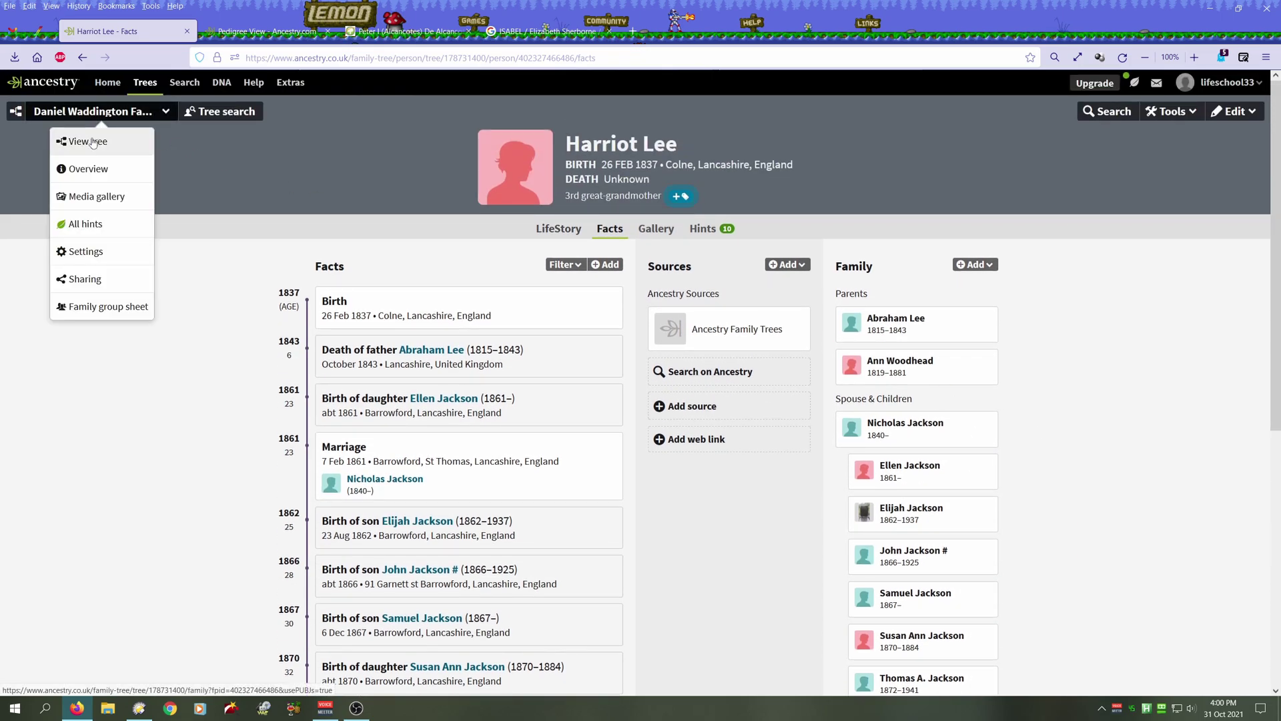
click(88, 142)
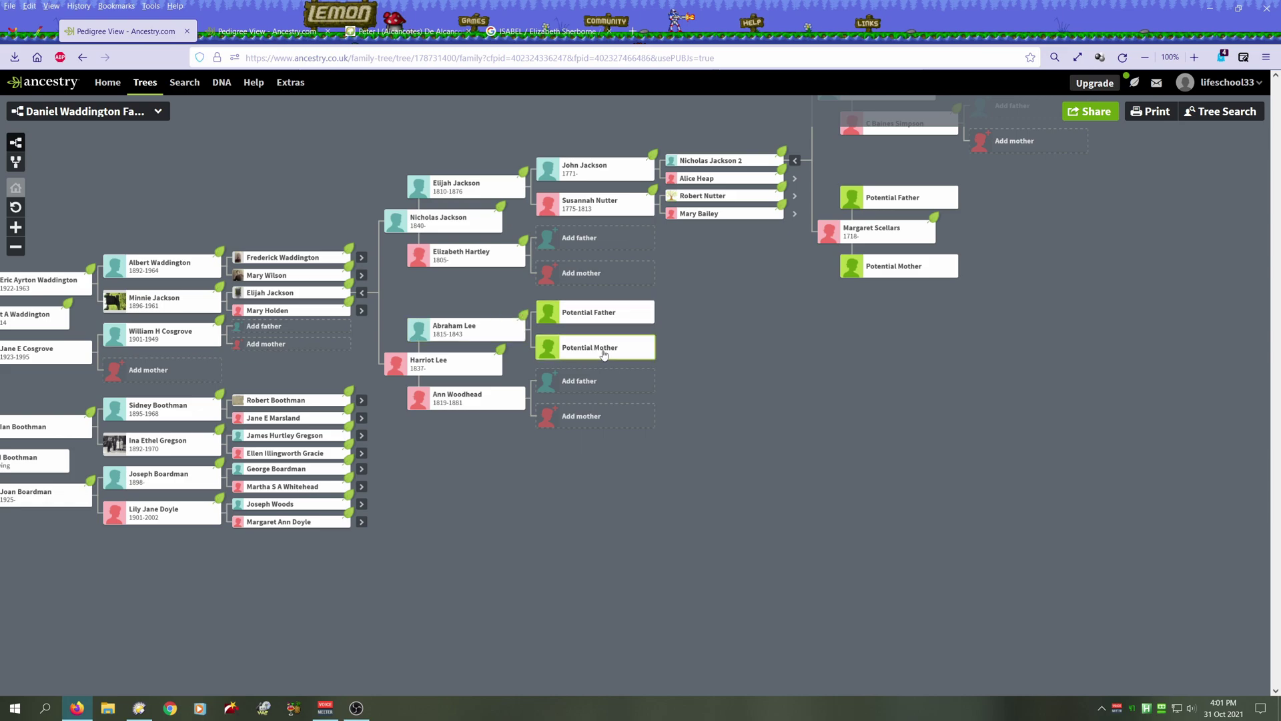
click(592, 317)
click(609, 385)
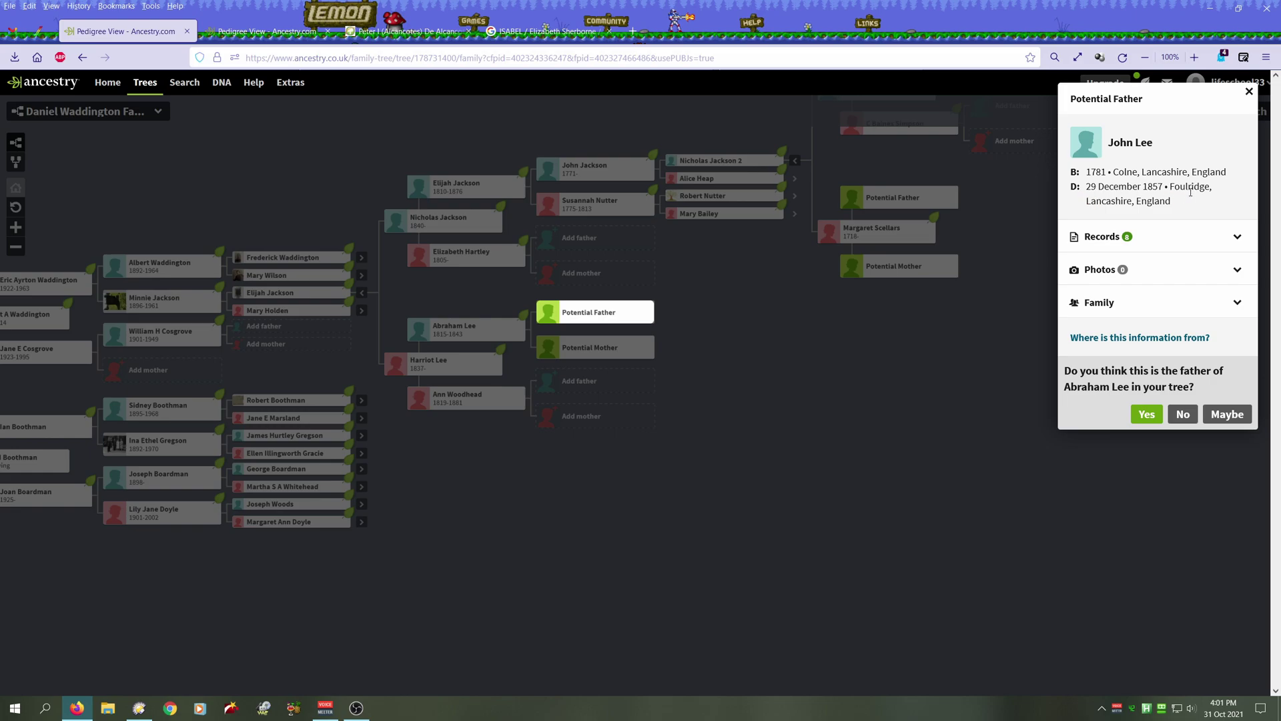
click(1105, 306)
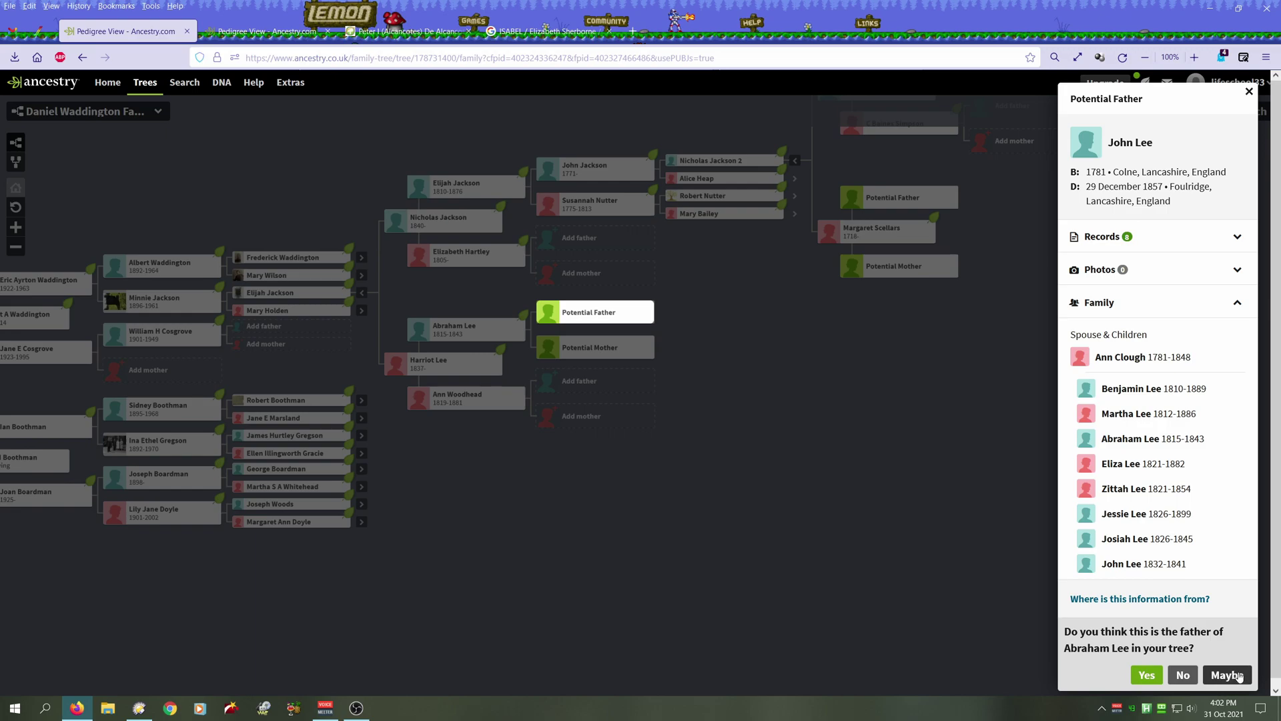
click(1147, 676)
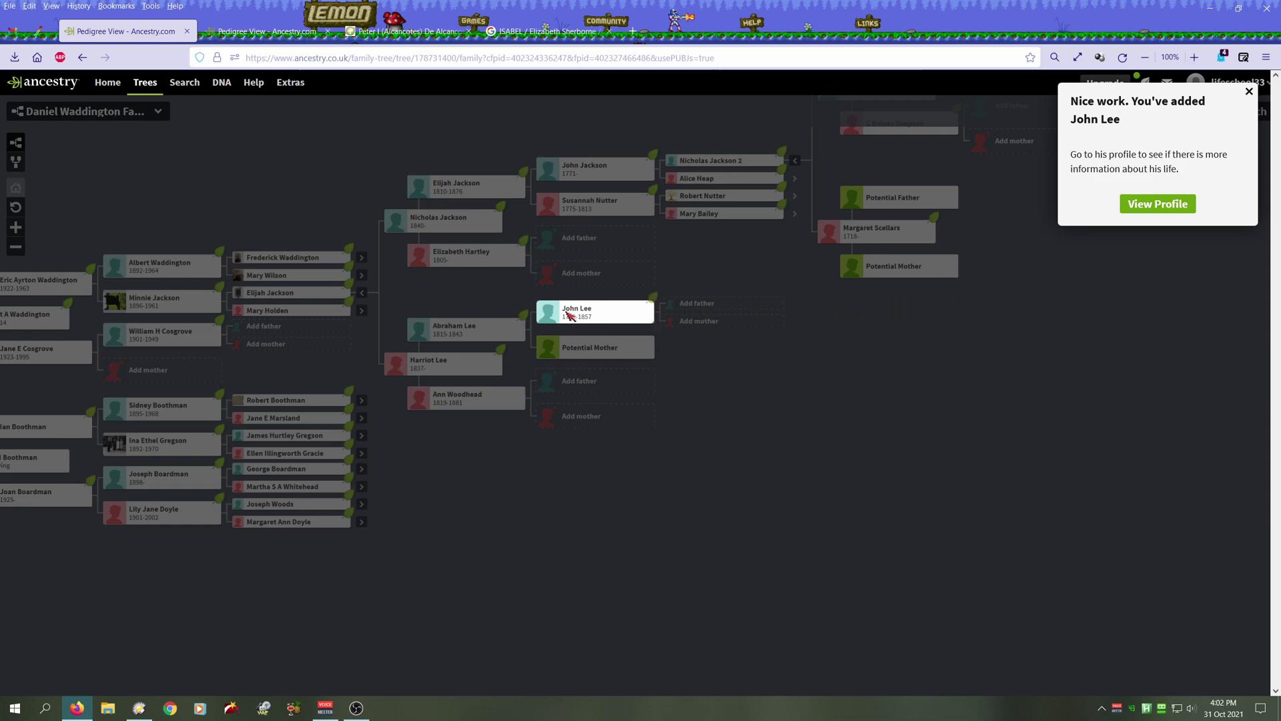
- Open the newly added fifth great-grandfather's profile and review his Ancestry Member Trees hint
click(1158, 204)
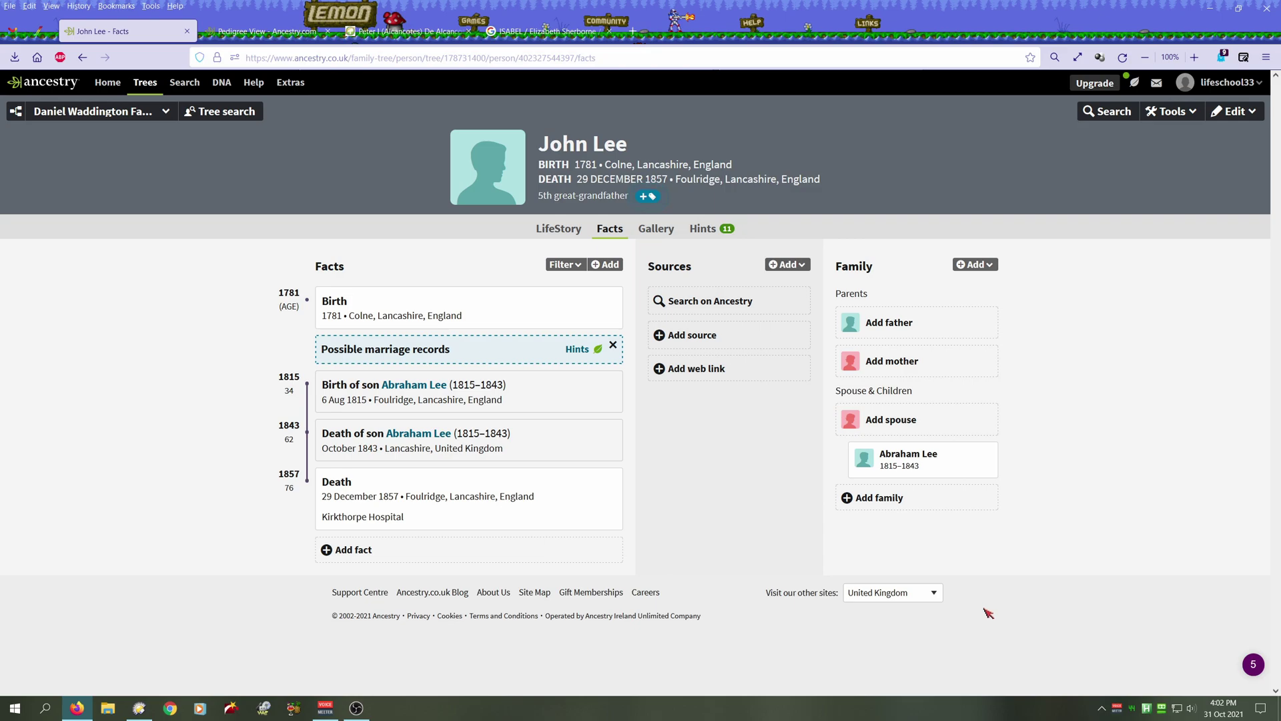
click(702, 230)
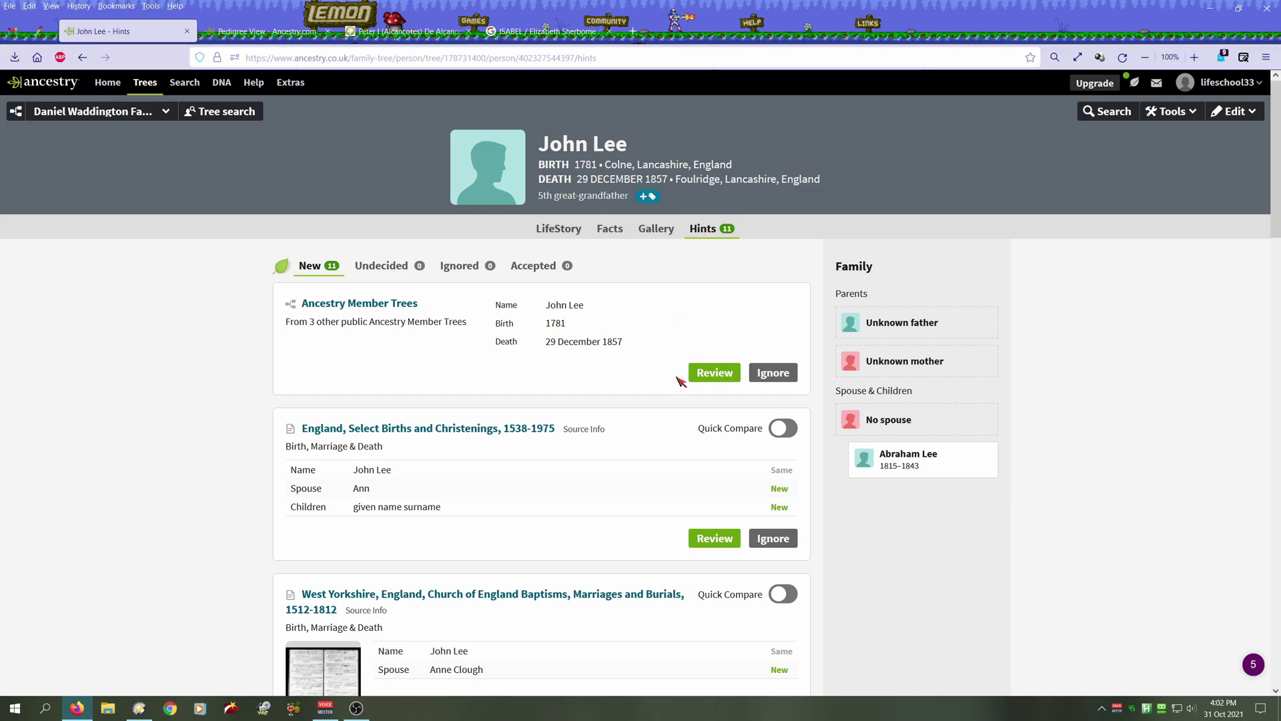
click(712, 373)
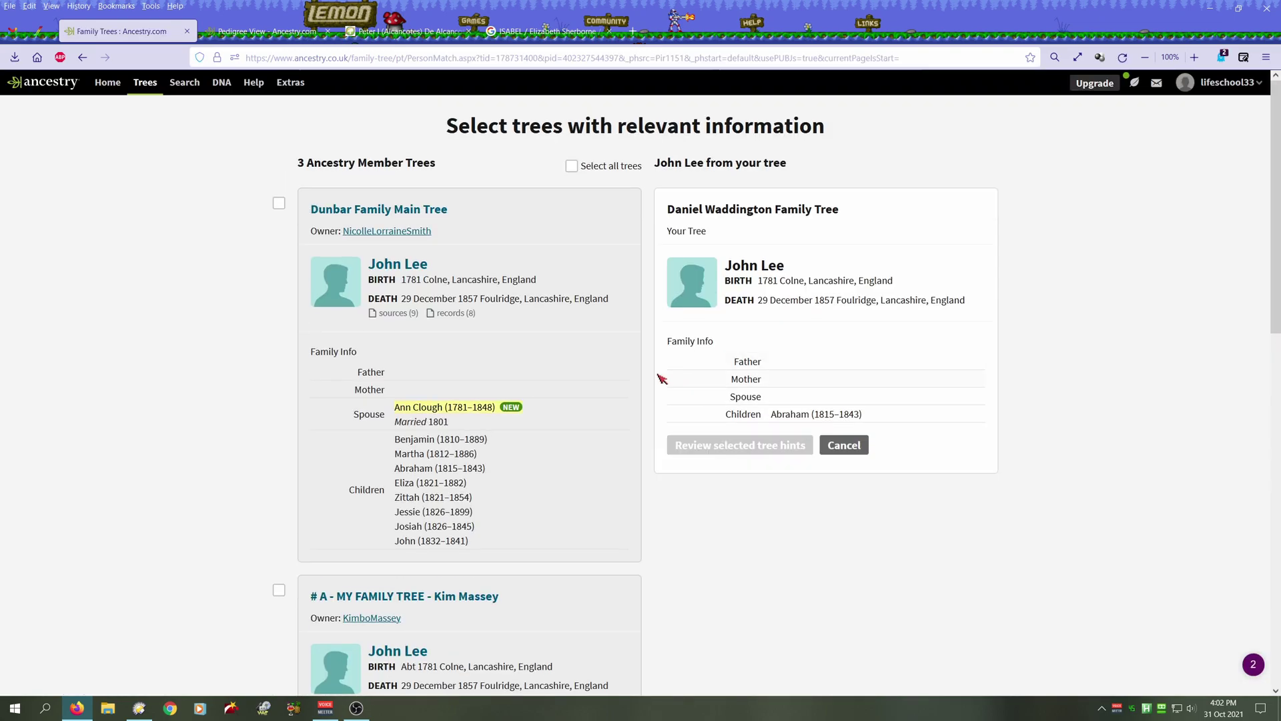
- Compare the spouse and children across the fifth great-grandfather's suggested trees, and select the first tree for review
scroll(534, 412, down, 2)
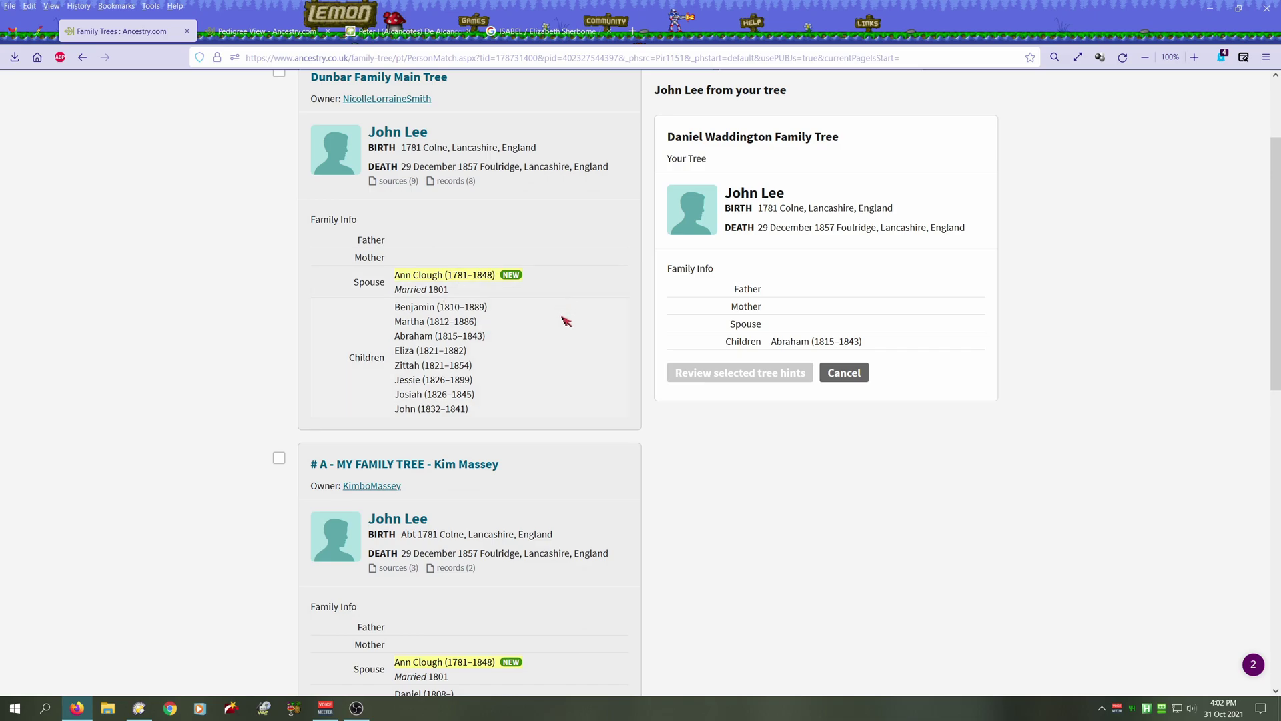
scroll(563, 314, down, 3)
scroll(542, 351, down, 7)
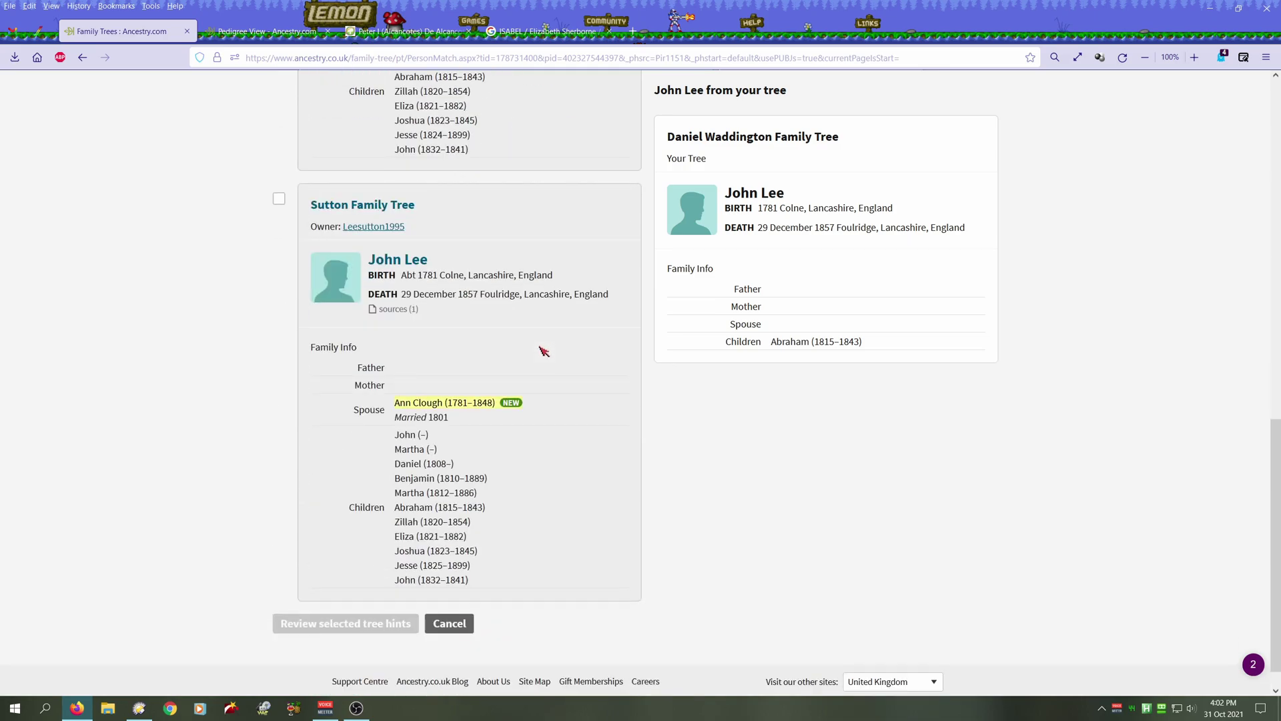
scroll(544, 351, up, 10)
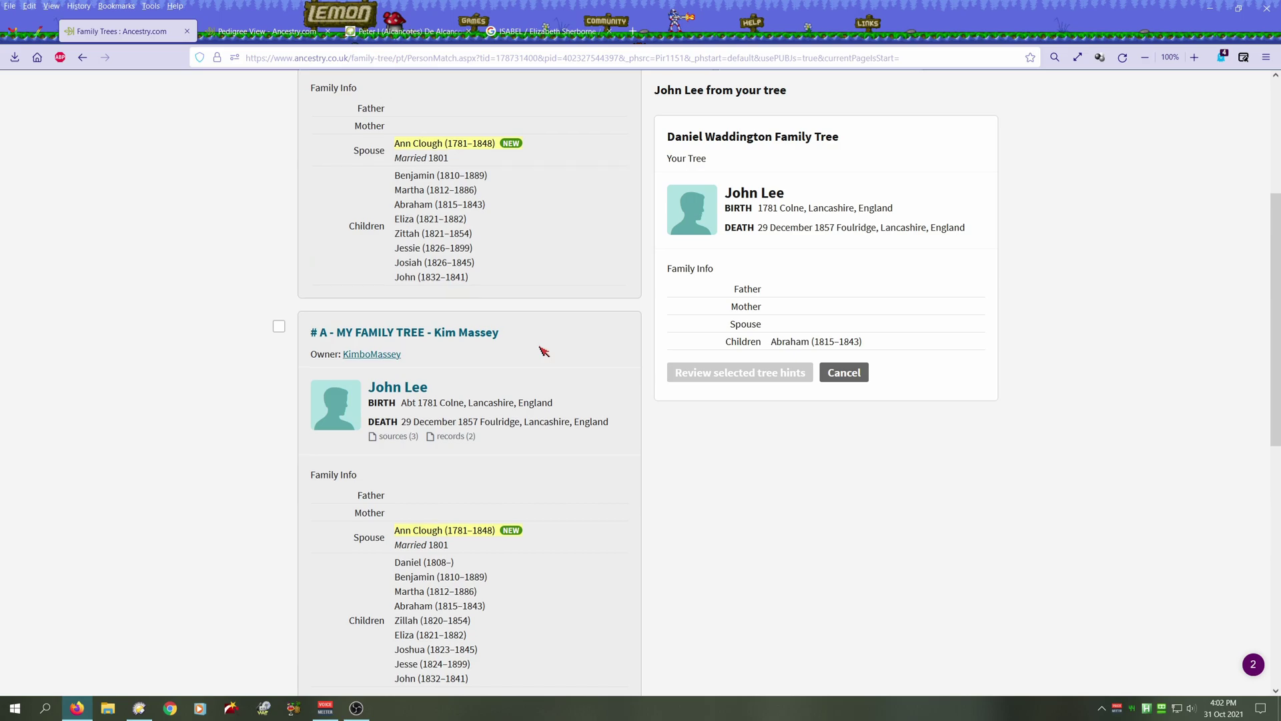
scroll(514, 303, up, 2)
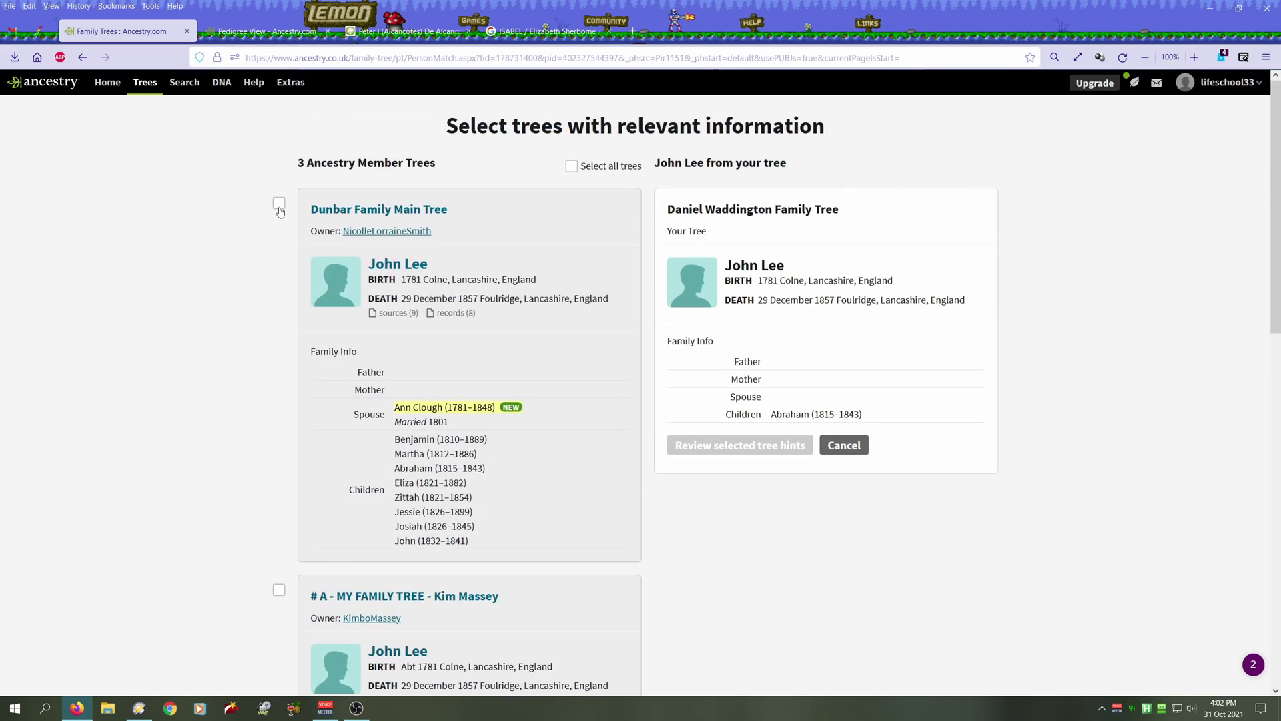
click(278, 203)
click(726, 451)
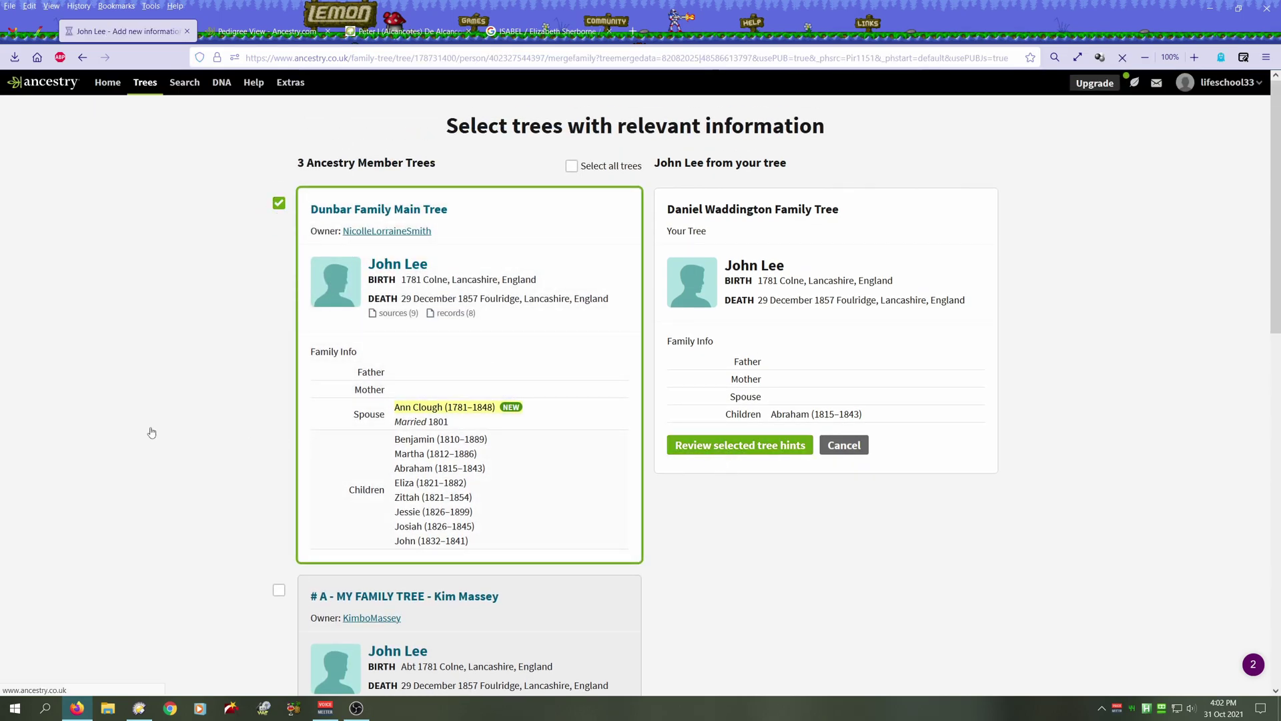
- Include the spouse and the first four listed children from the selected tree hint, and save them to the family tree
scroll(350, 399, down, 5)
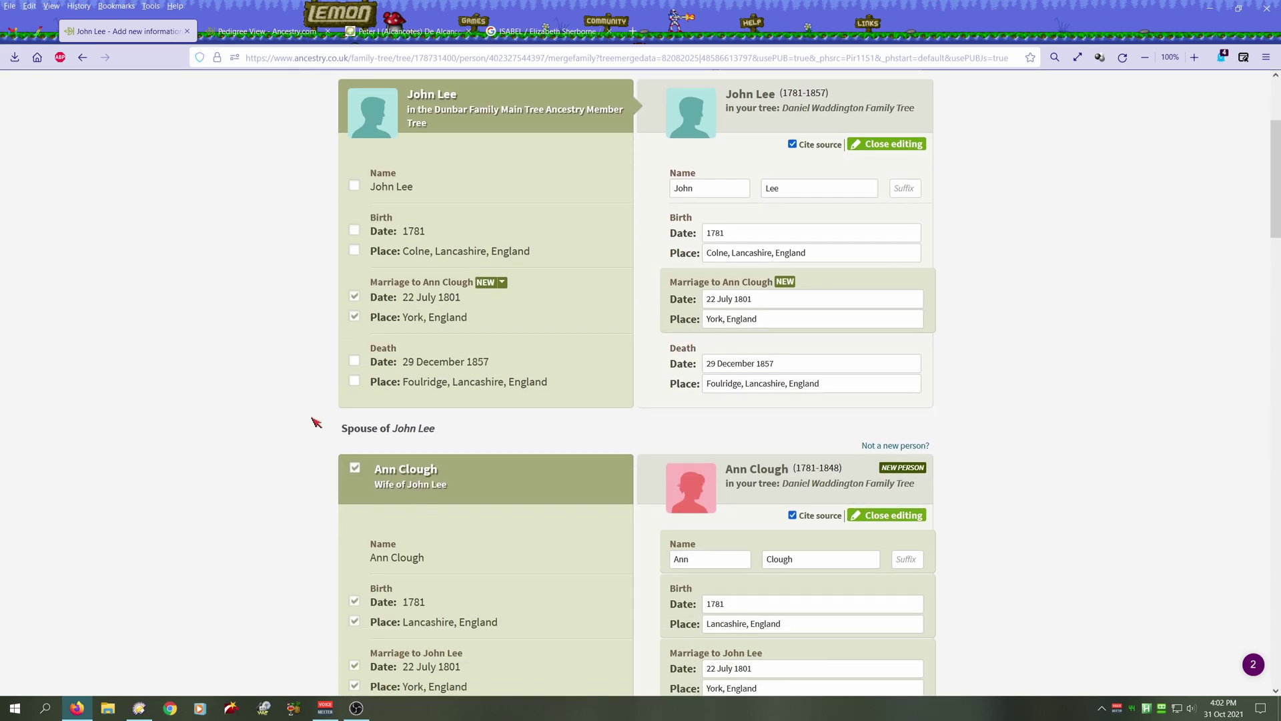
scroll(330, 415, down, 3)
scroll(330, 415, down, 3)
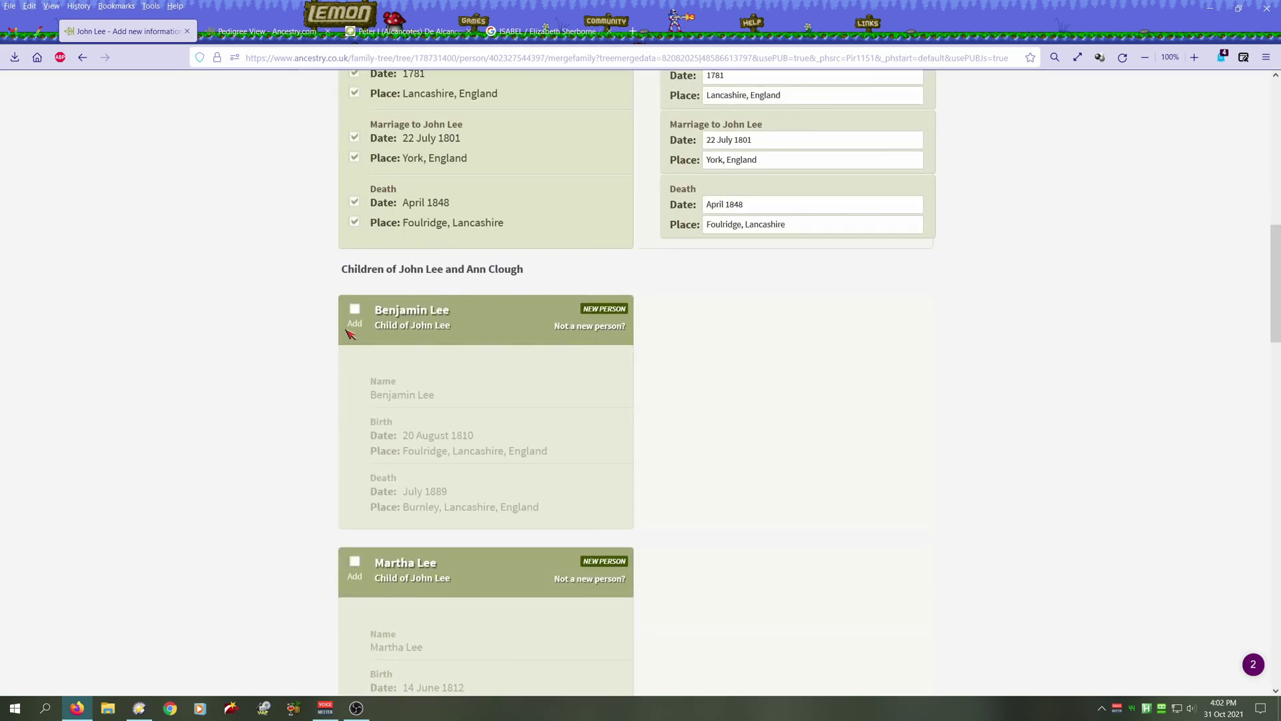
click(354, 309)
scroll(322, 407, down, 4)
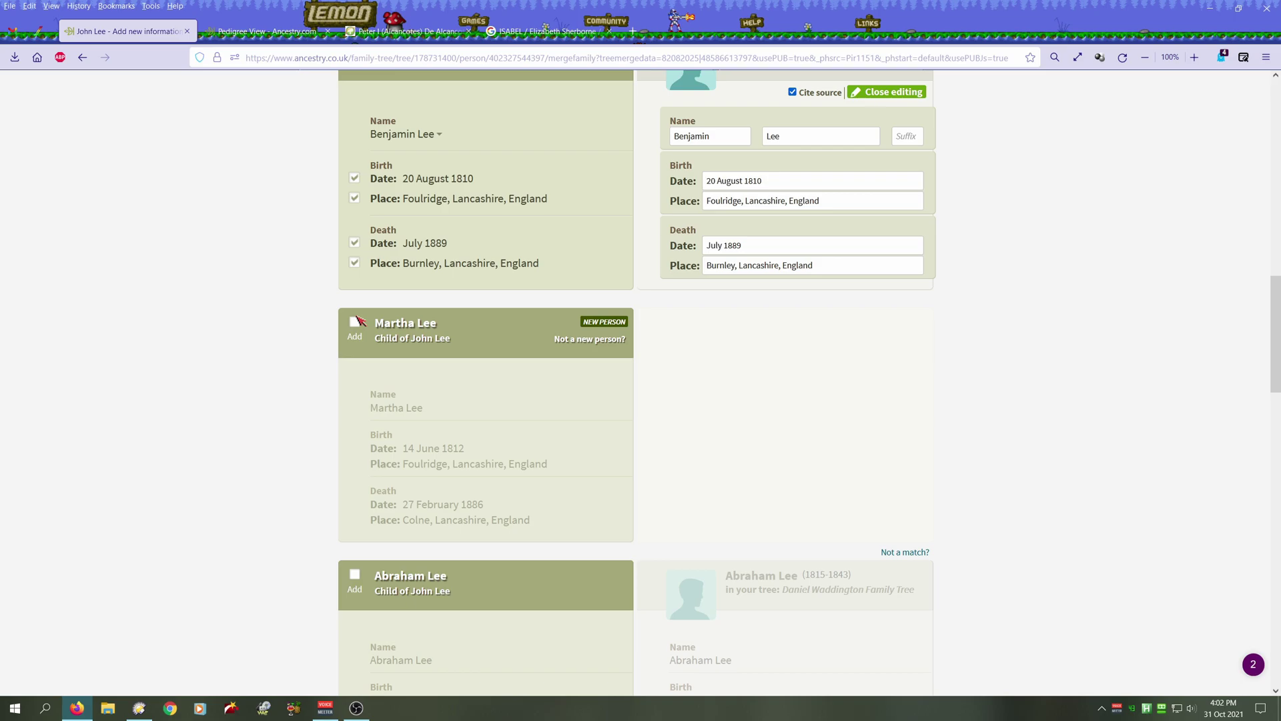
click(354, 576)
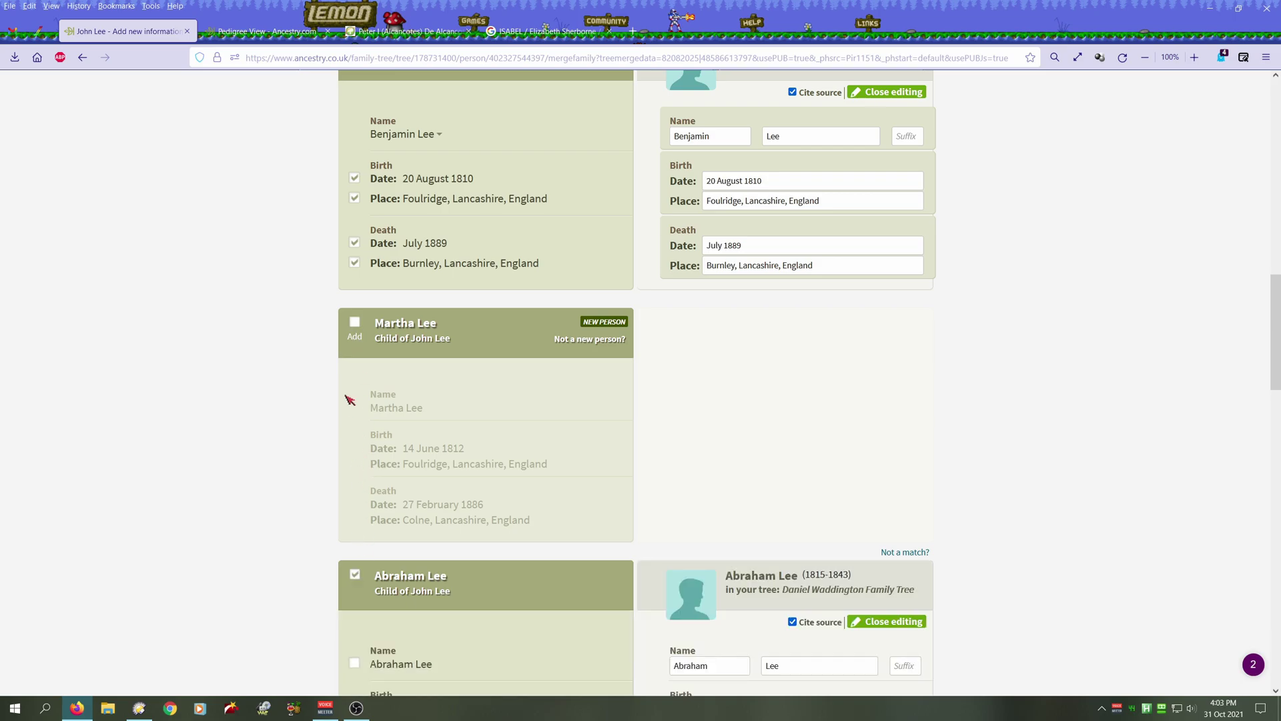
click(355, 324)
scroll(356, 334, down, 10)
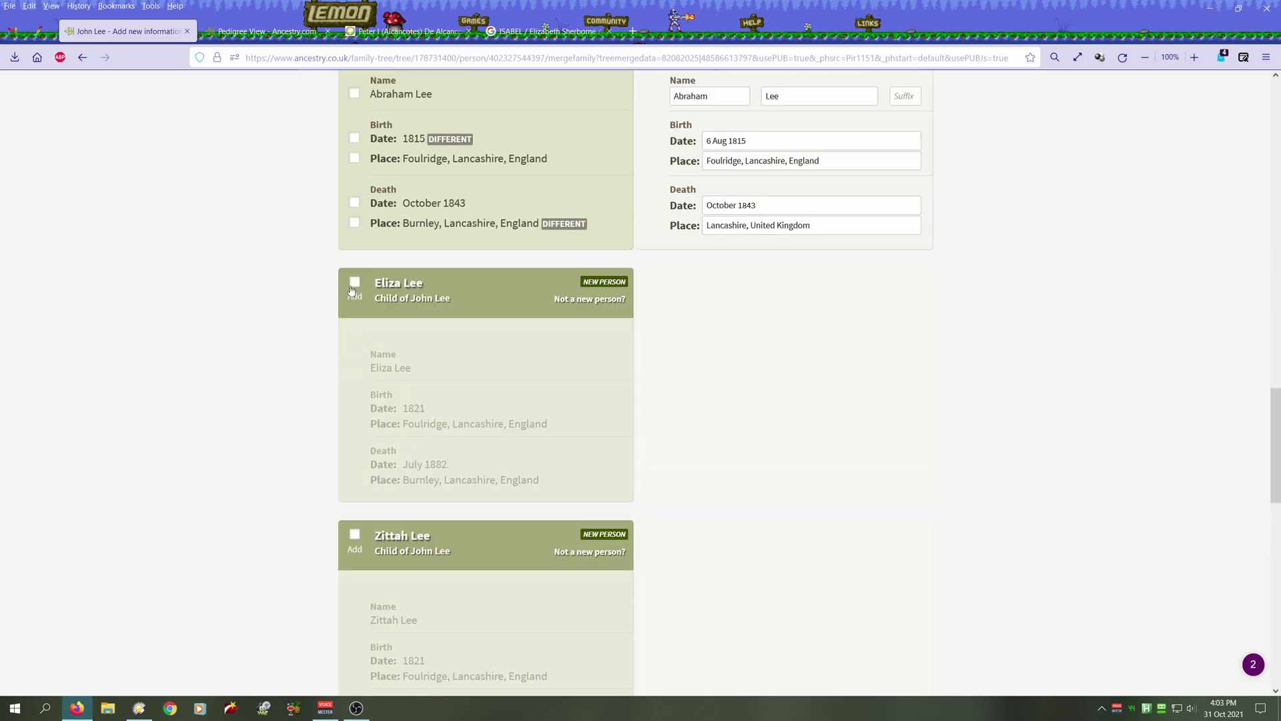
click(354, 283)
scroll(316, 518, down, 15)
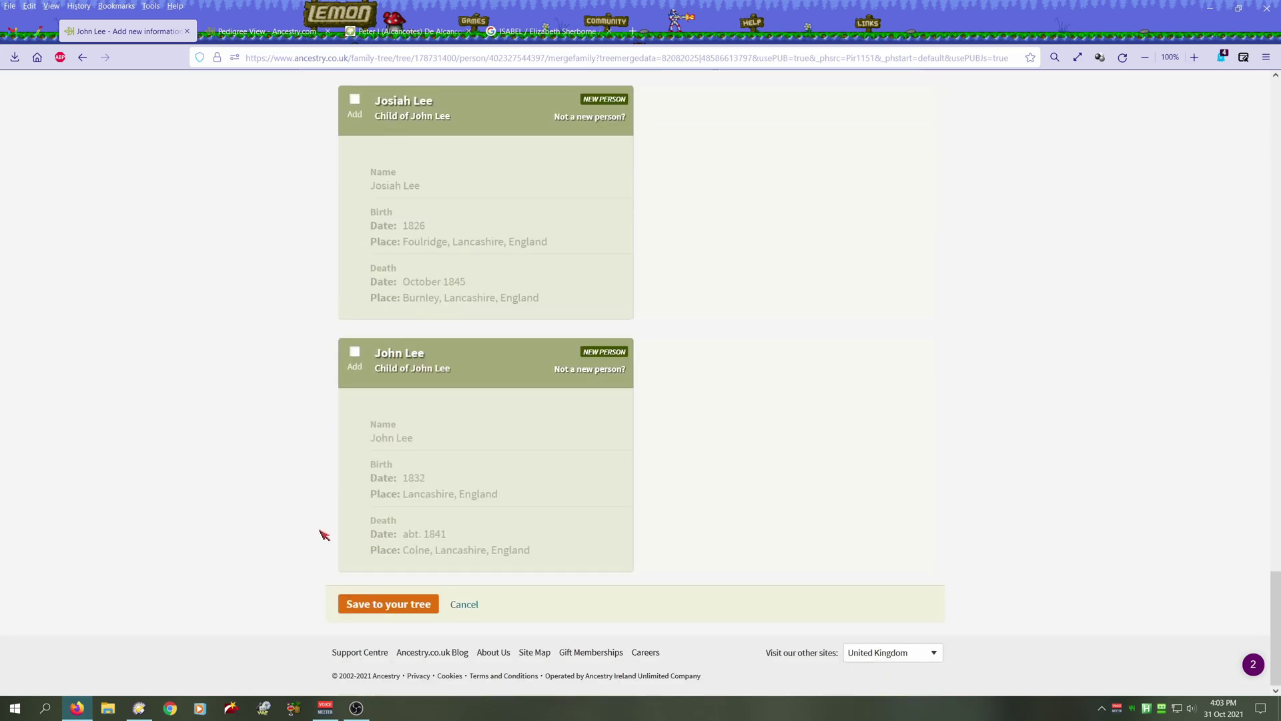
click(389, 605)
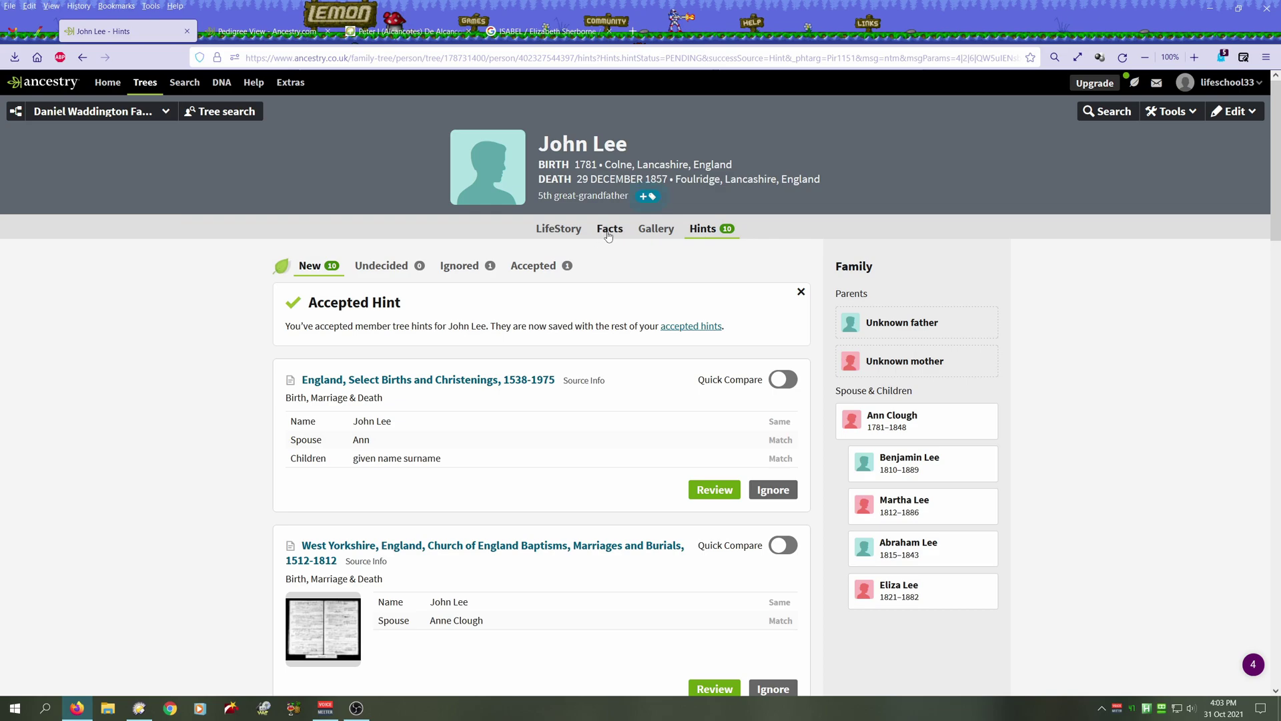
- Open the fifth great-grandfather's facts and look over his timeline, spouse and children
click(608, 234)
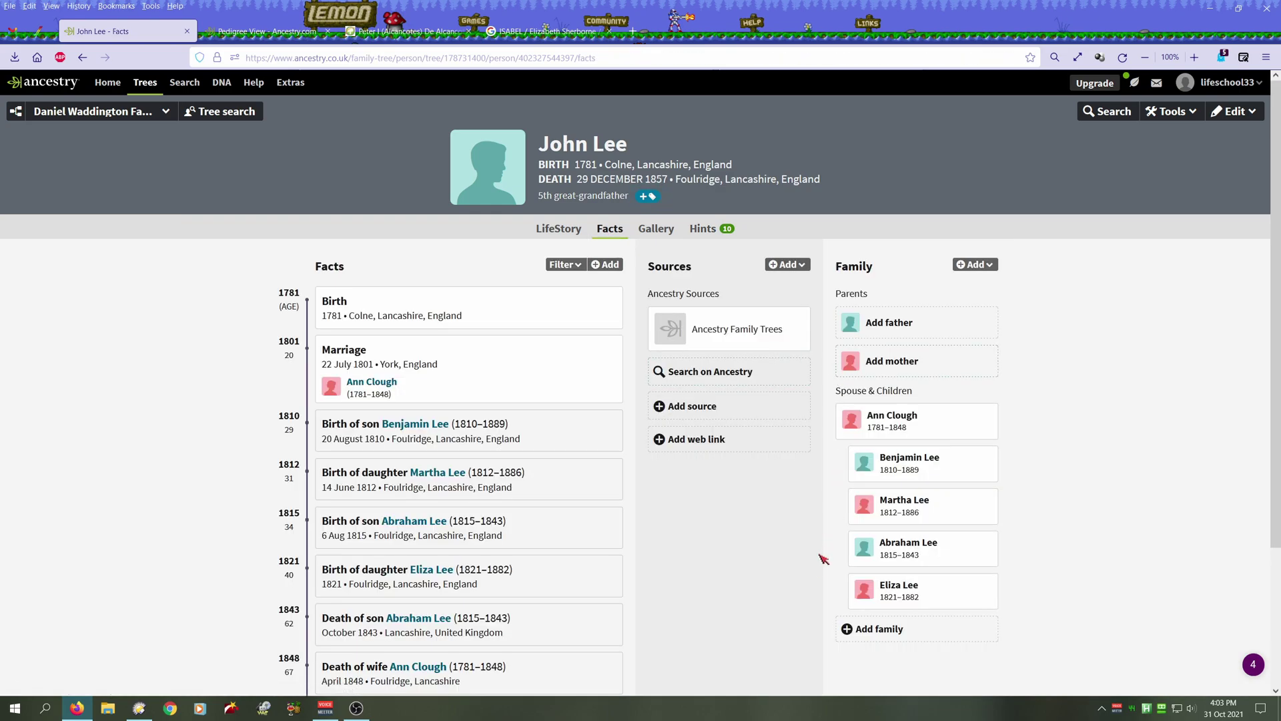
scroll(698, 477, down, 1)
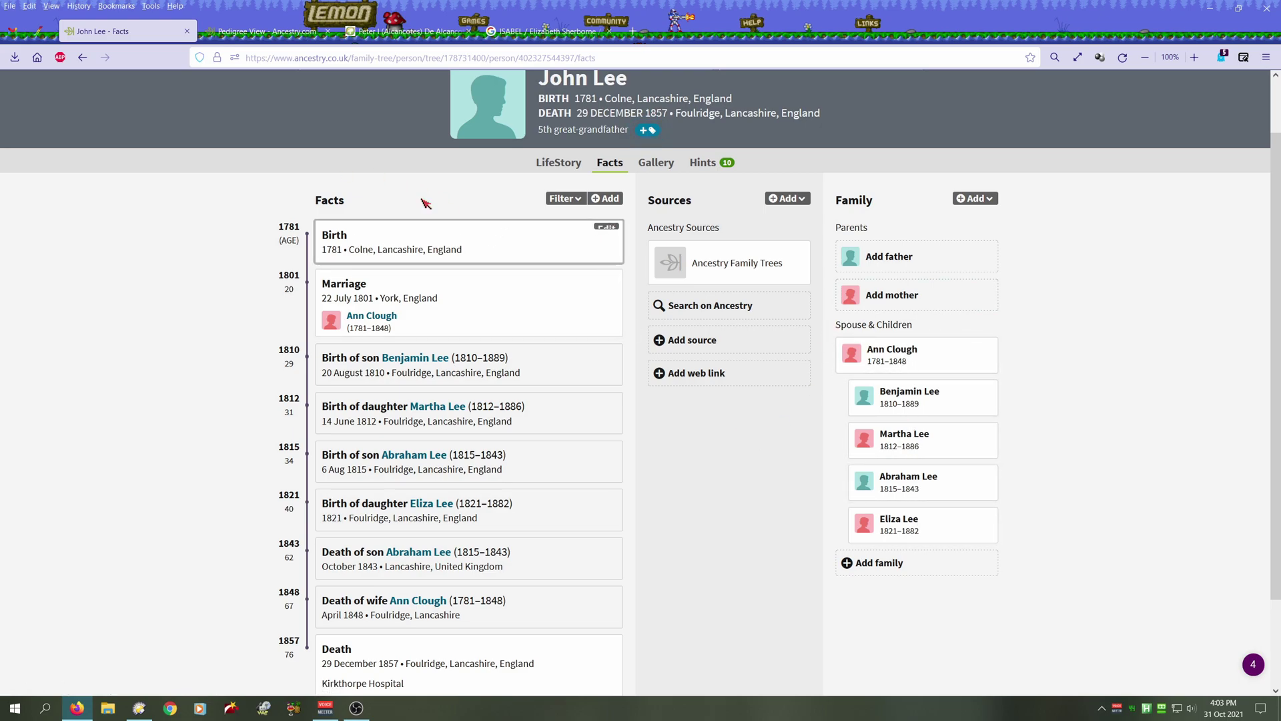
scroll(425, 202, up, 1)
- Return to the pedigree view and check the birth and death details of the couple in the expanded outer branch and the husband's mother
click(100, 112)
click(98, 143)
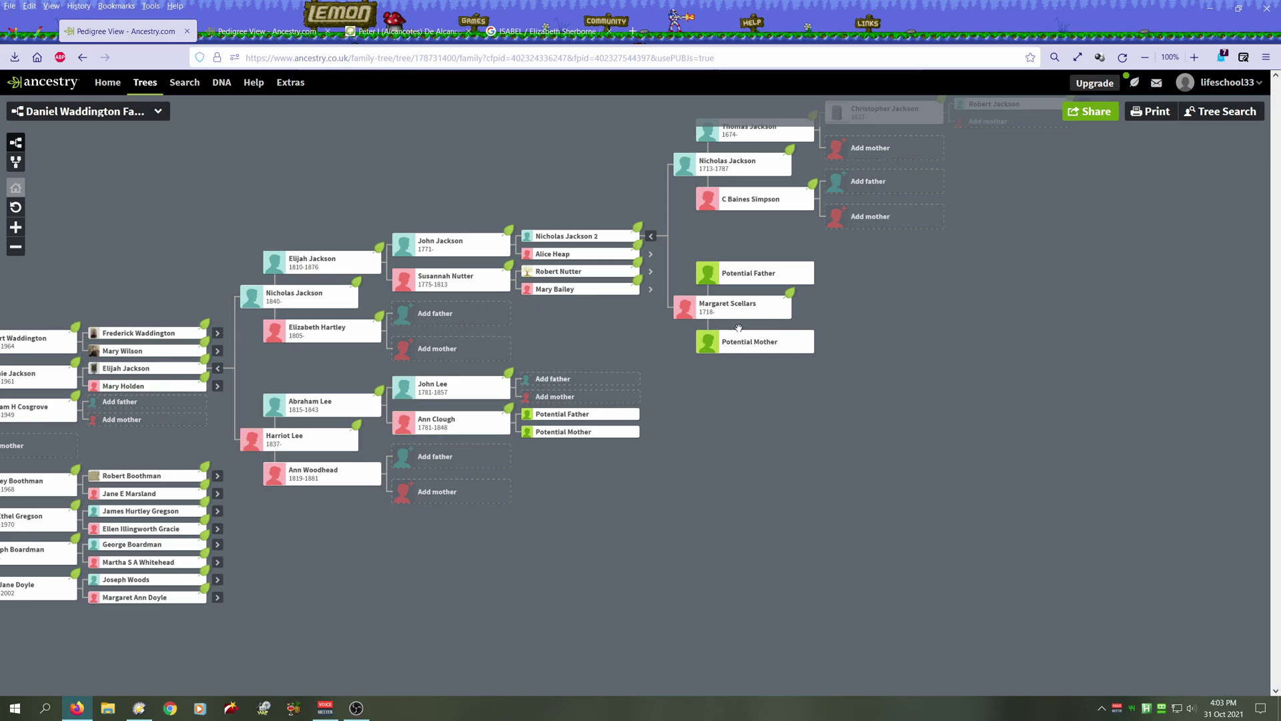
drag(799, 409, 634, 478)
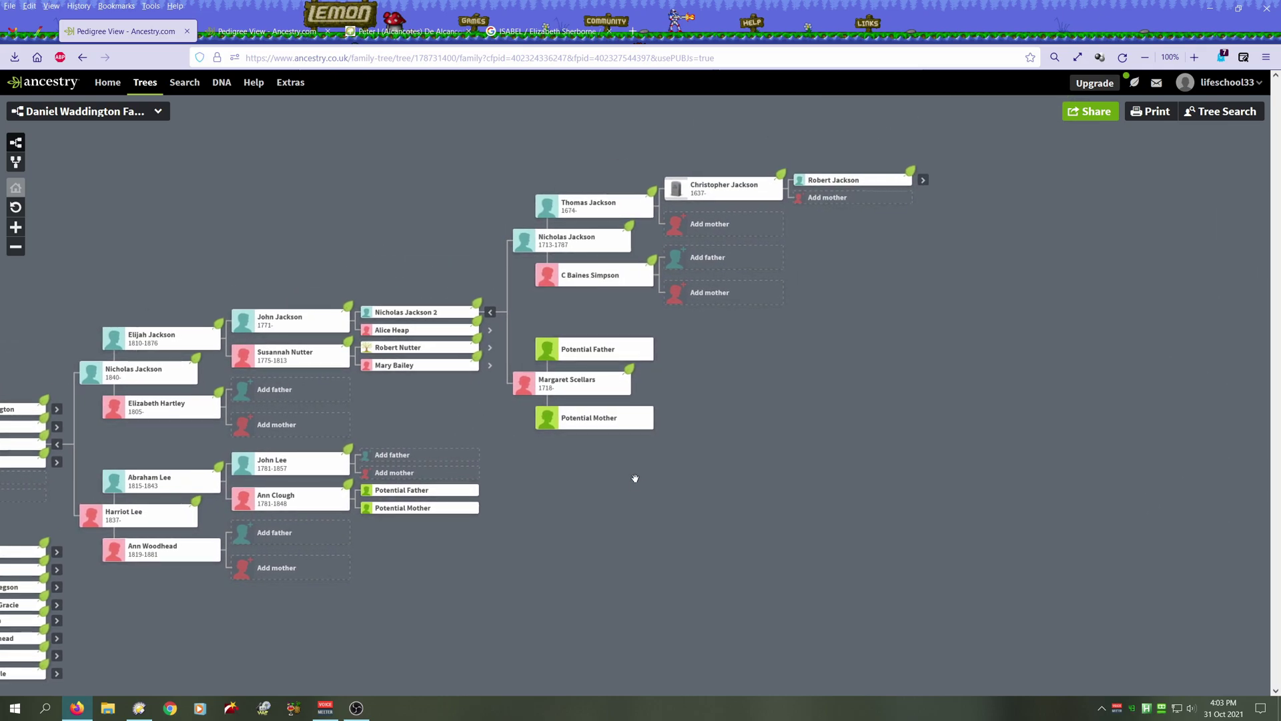
click(584, 279)
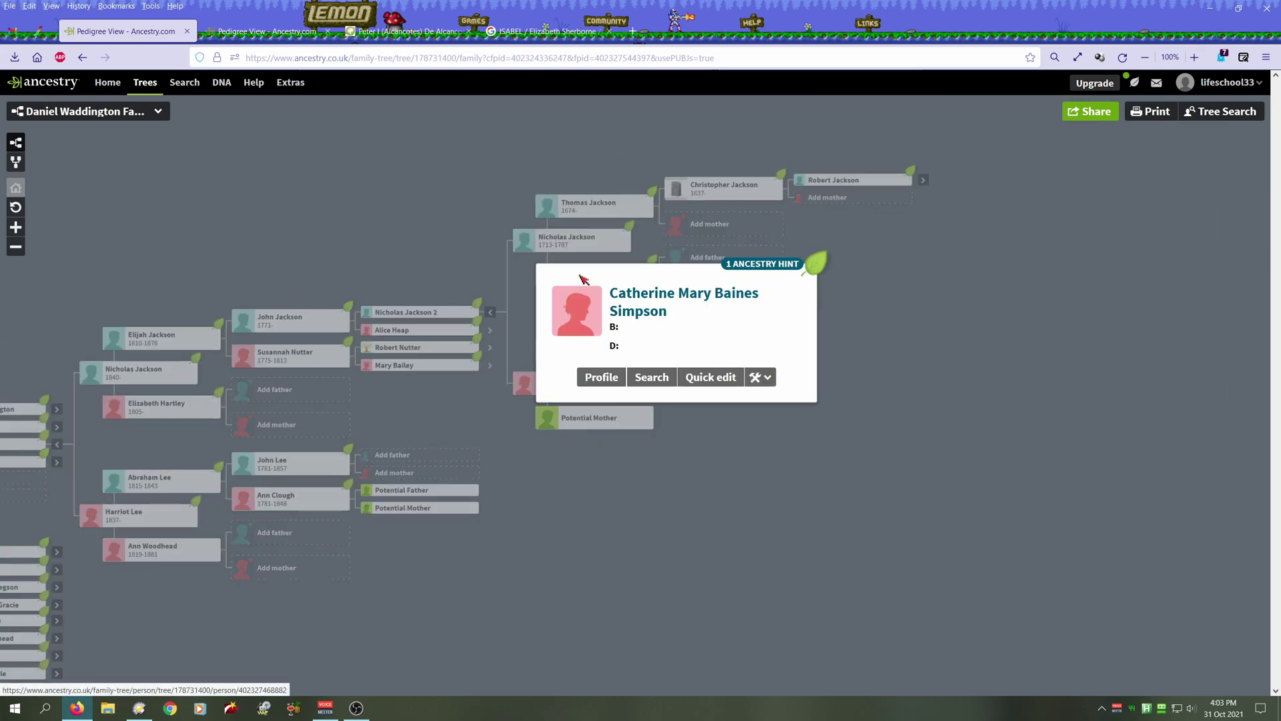
click(688, 466)
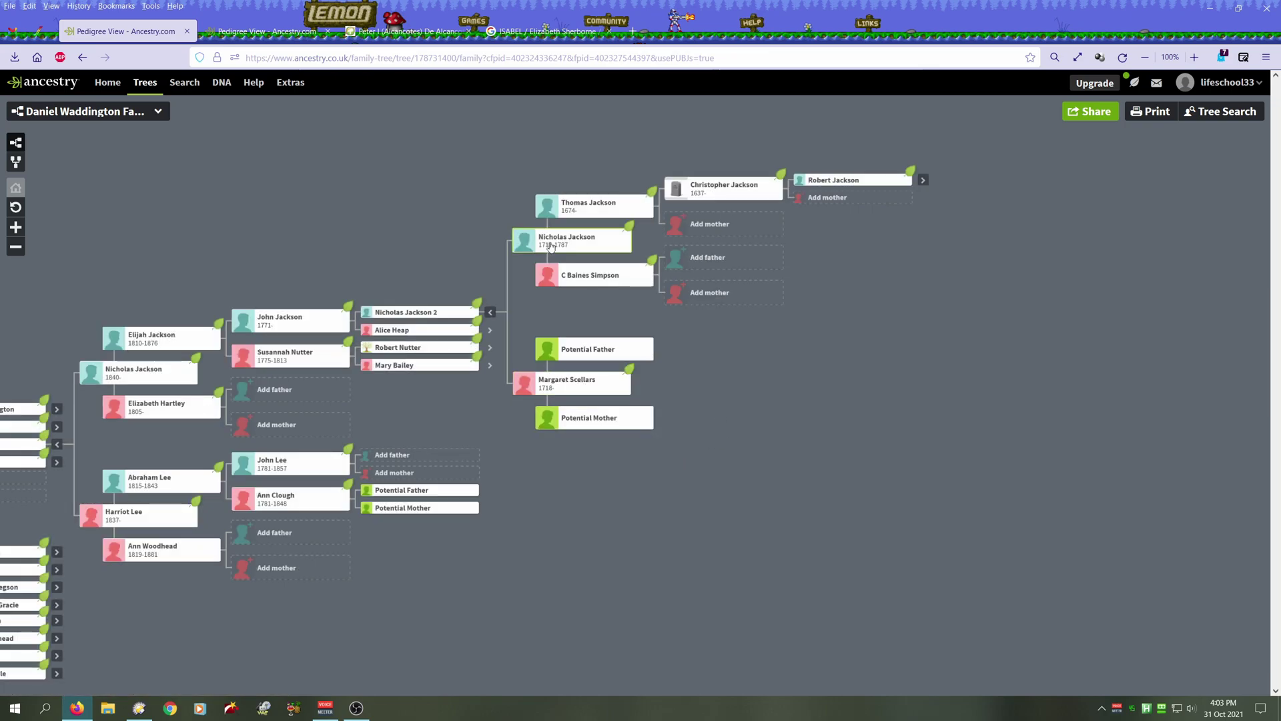
click(572, 249)
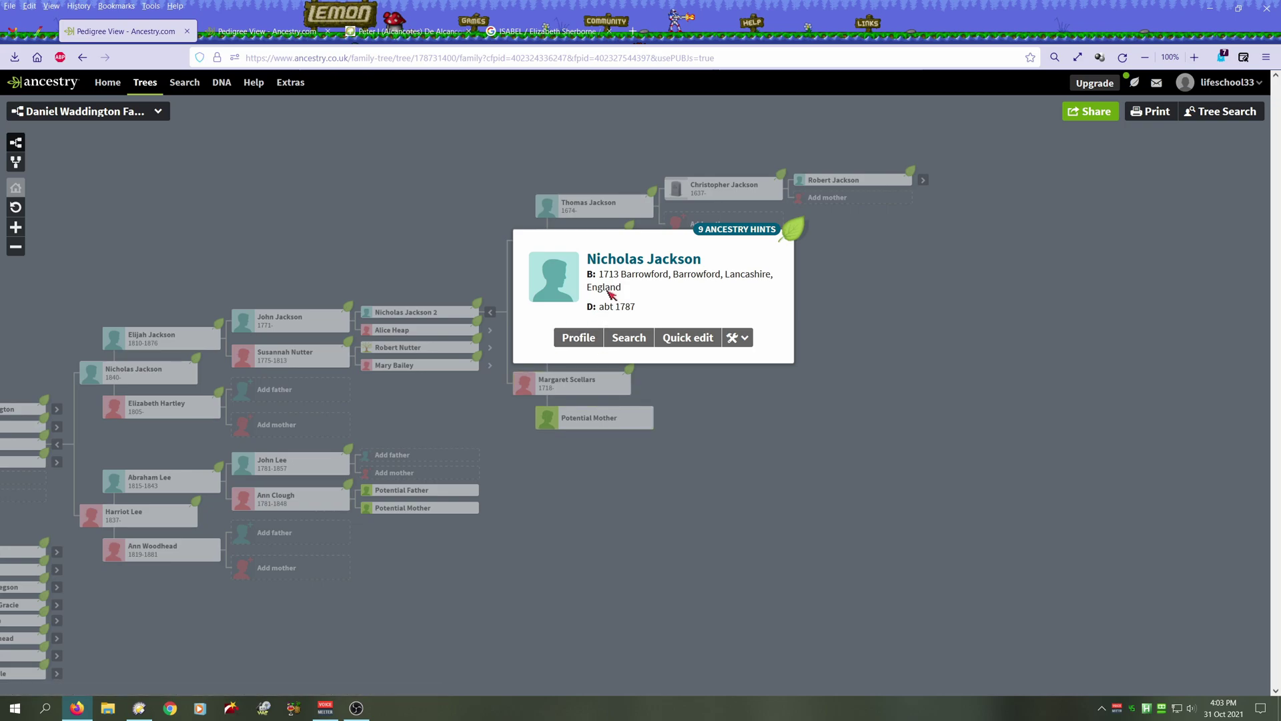
click(633, 494)
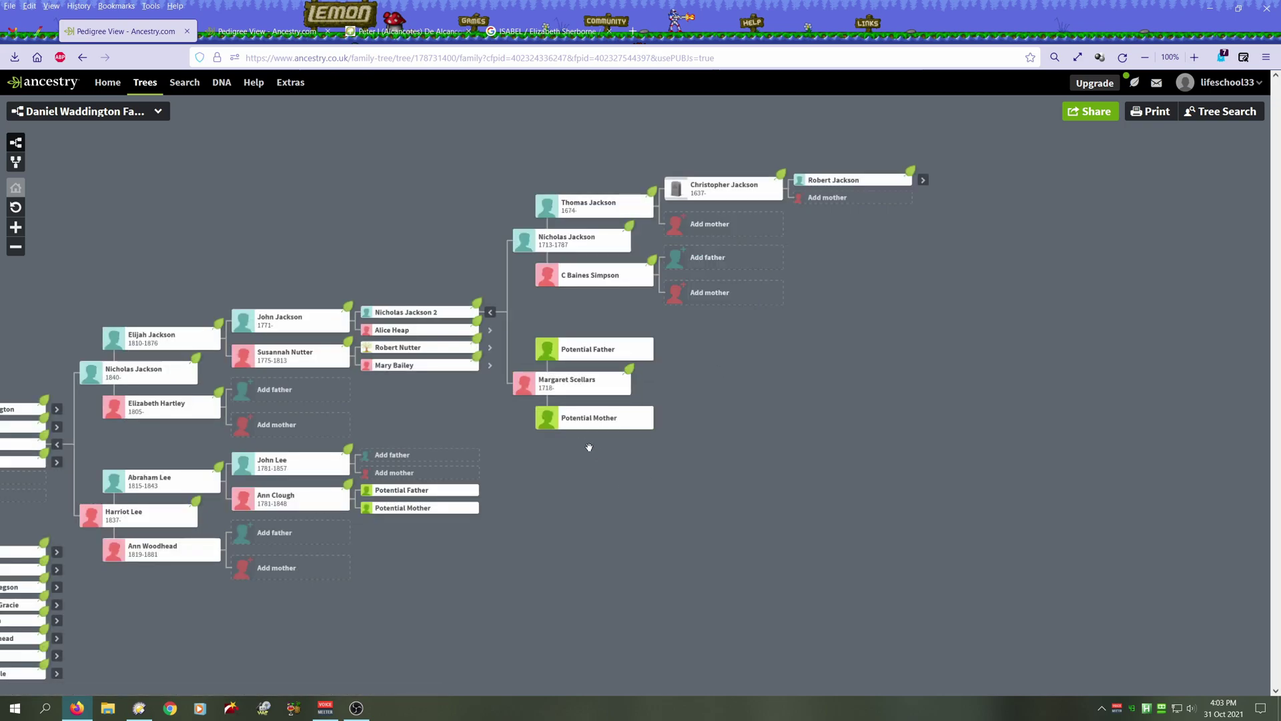
click(569, 383)
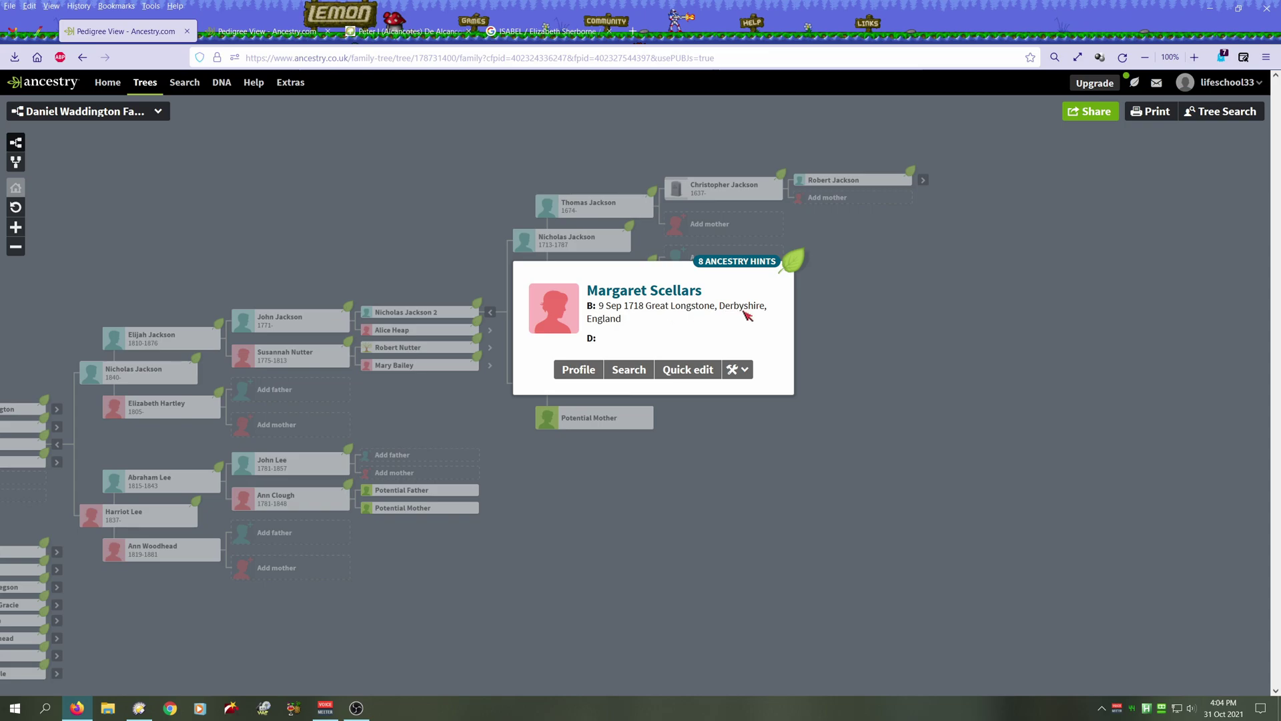
click(598, 534)
- Check the spouse and child of the potential father for the Great Longstone-born wife in the outer branch, and accept him into the tree
click(582, 350)
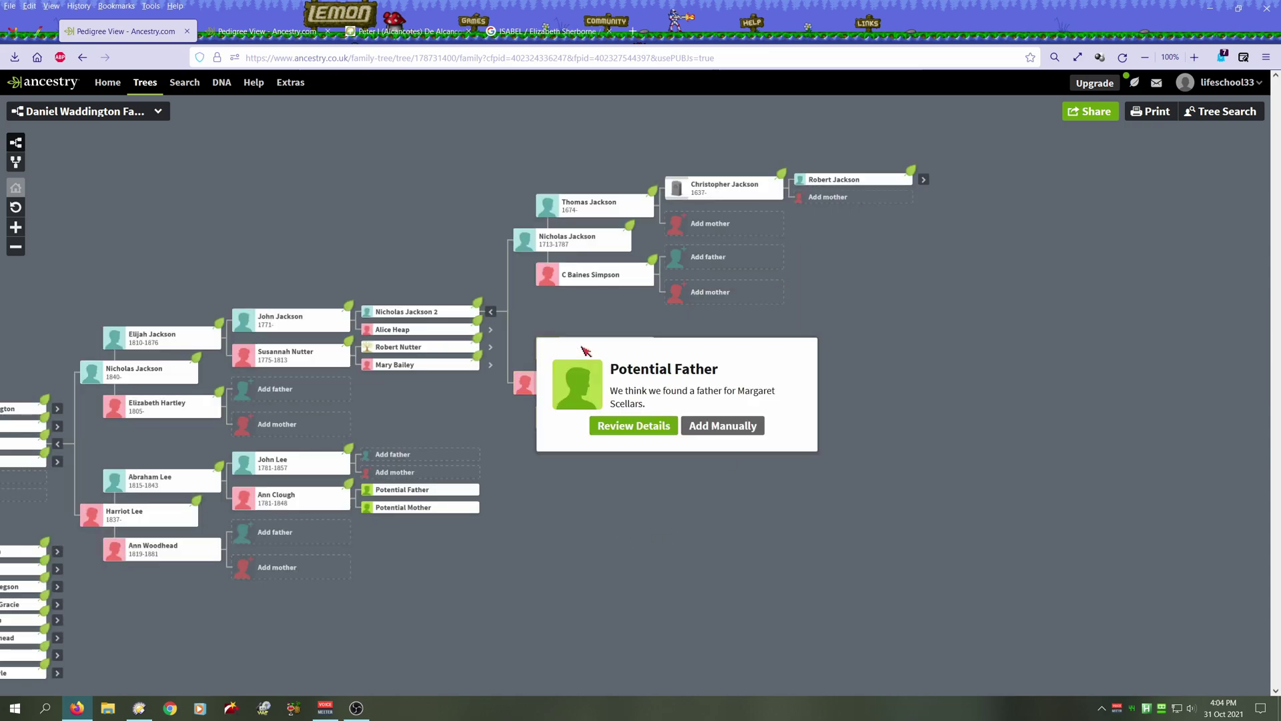
click(635, 426)
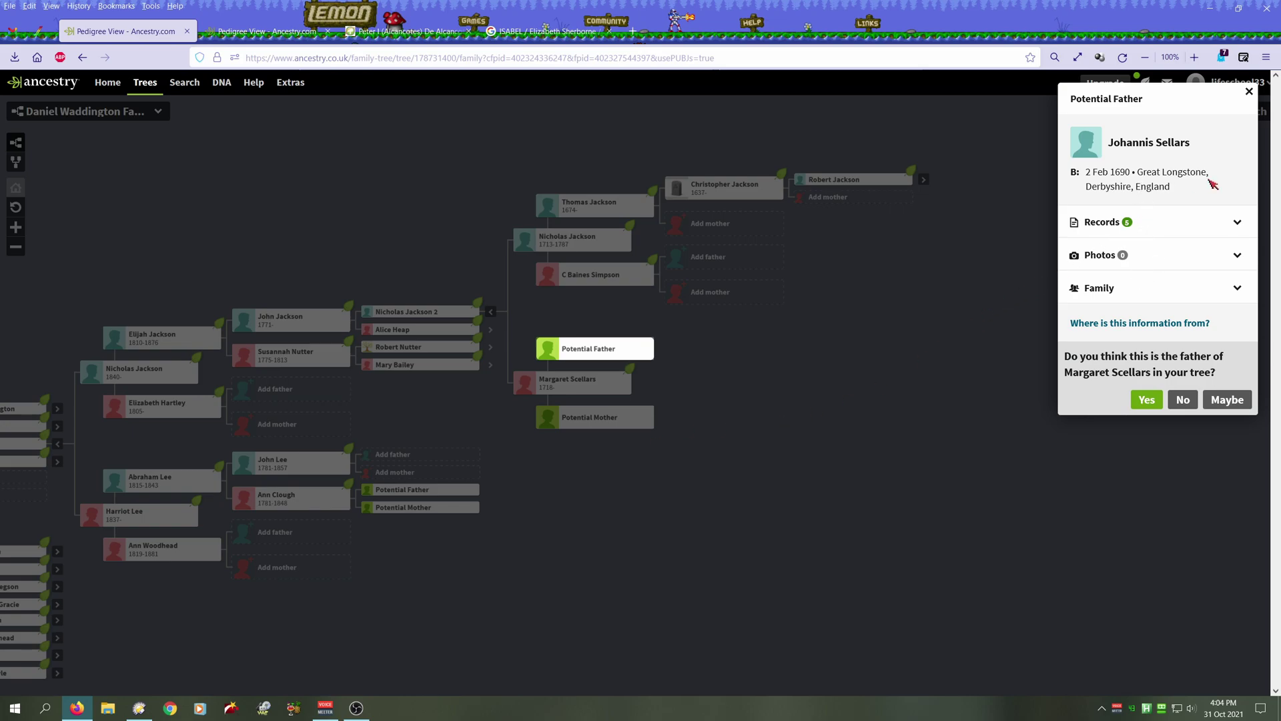
click(1099, 289)
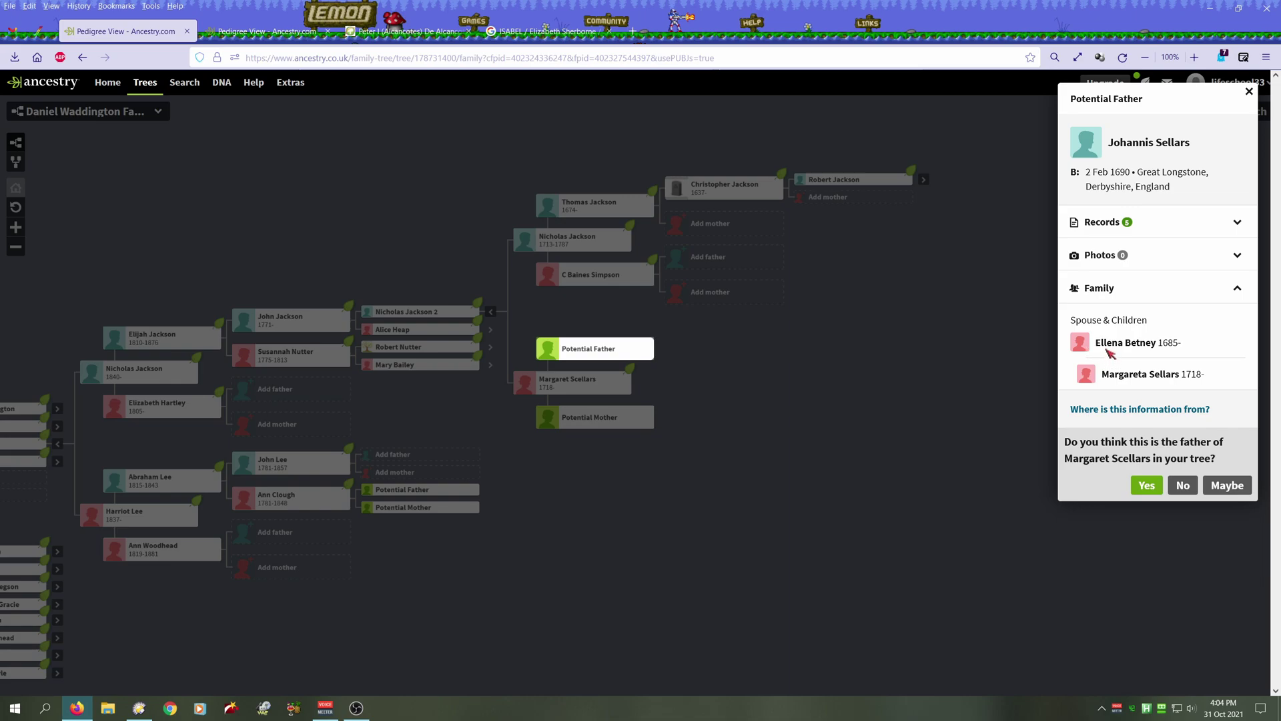
click(1147, 485)
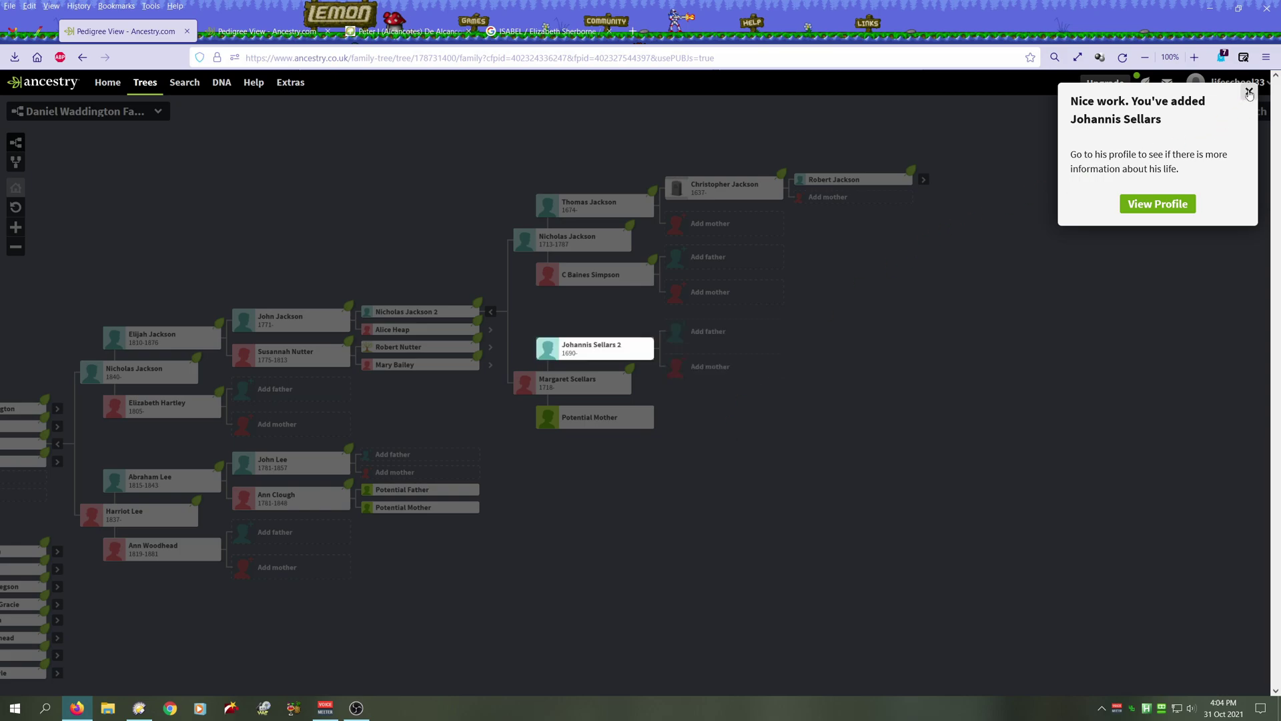
click(1249, 91)
- Review the details of the potential mother for the same Great Longstone-born wife and accept her into the tree
click(598, 419)
click(620, 398)
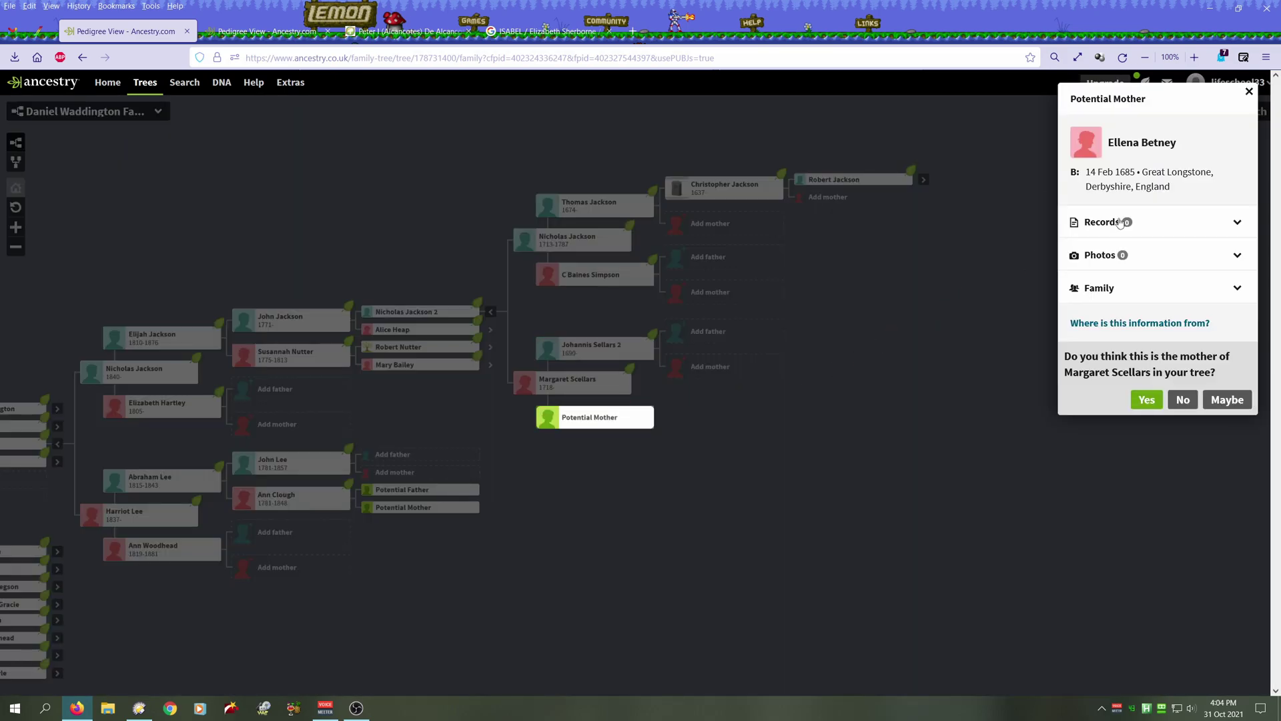
click(1140, 395)
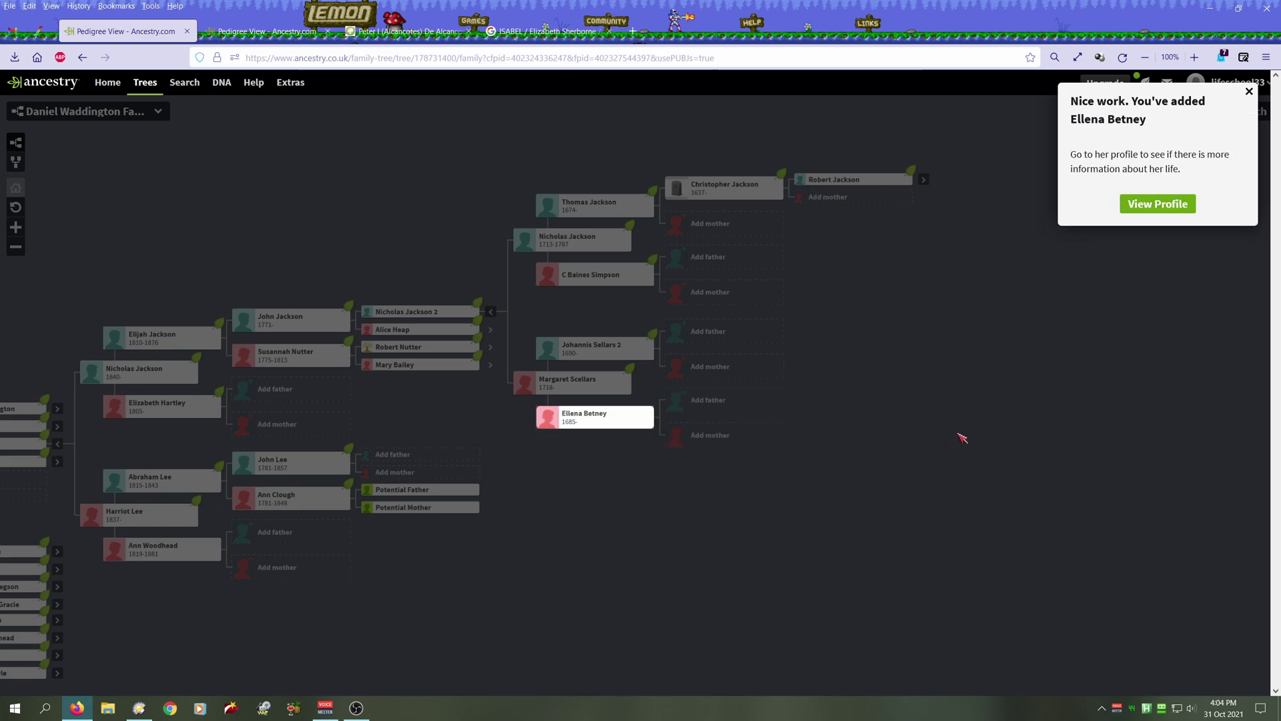
click(1249, 92)
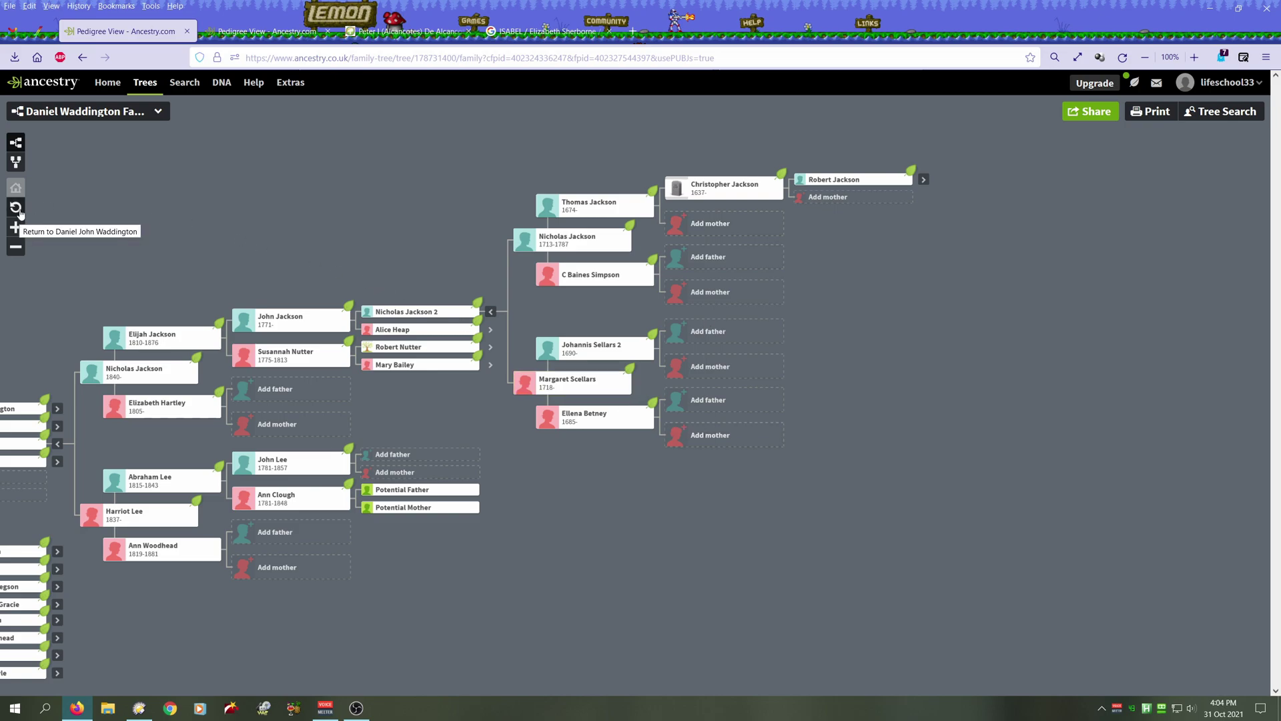
- Reload the pedigree view, check the family of the potential father from Winster above the newly added father, and accept him into the tree
click(17, 144)
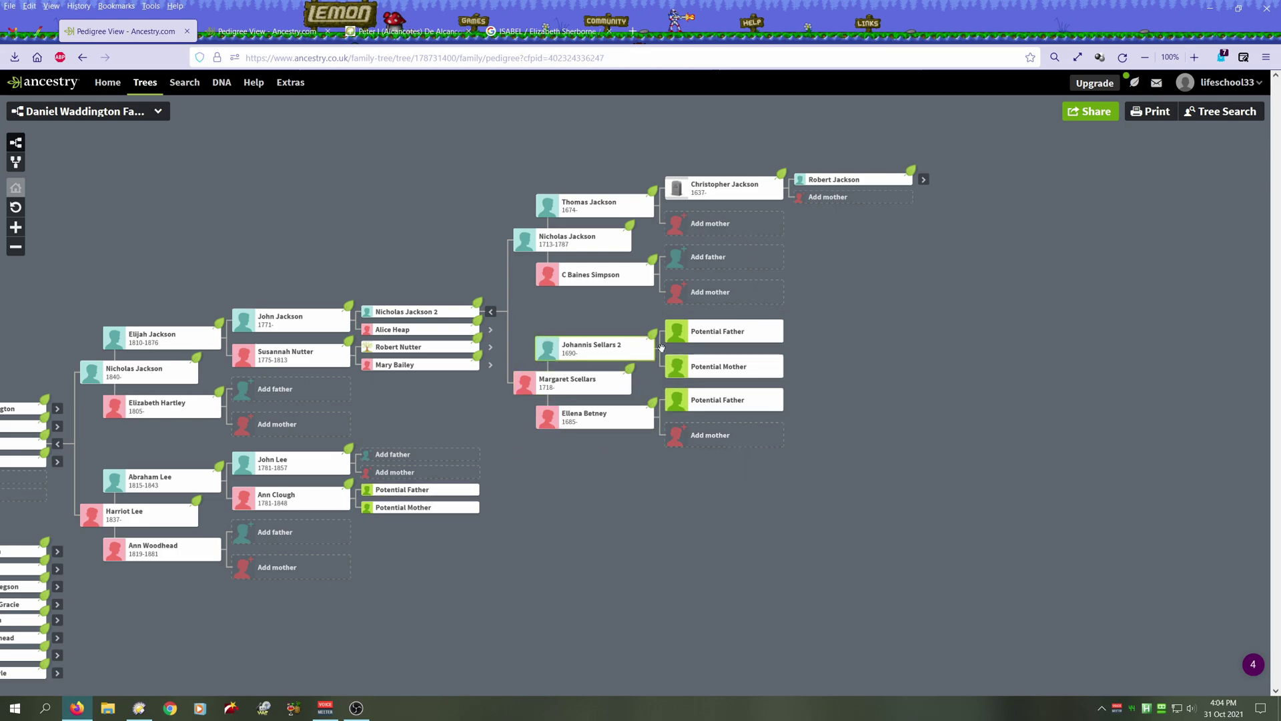
click(721, 332)
click(587, 409)
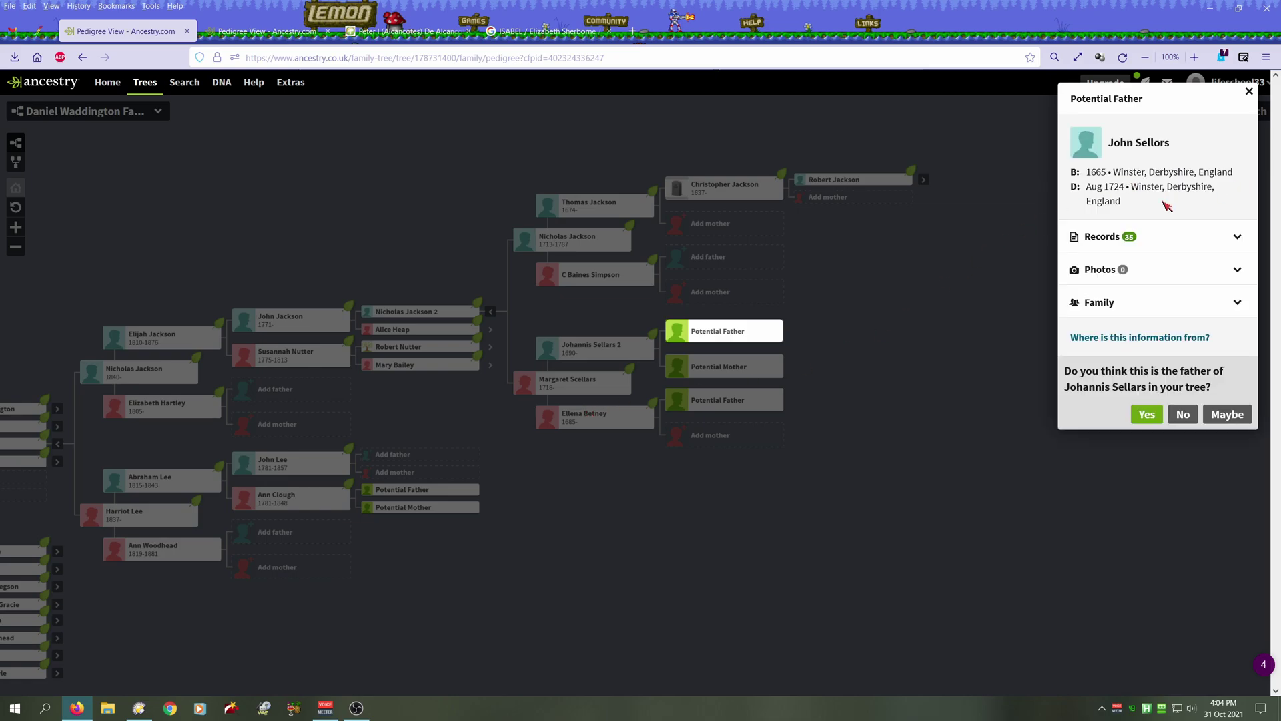
click(1152, 311)
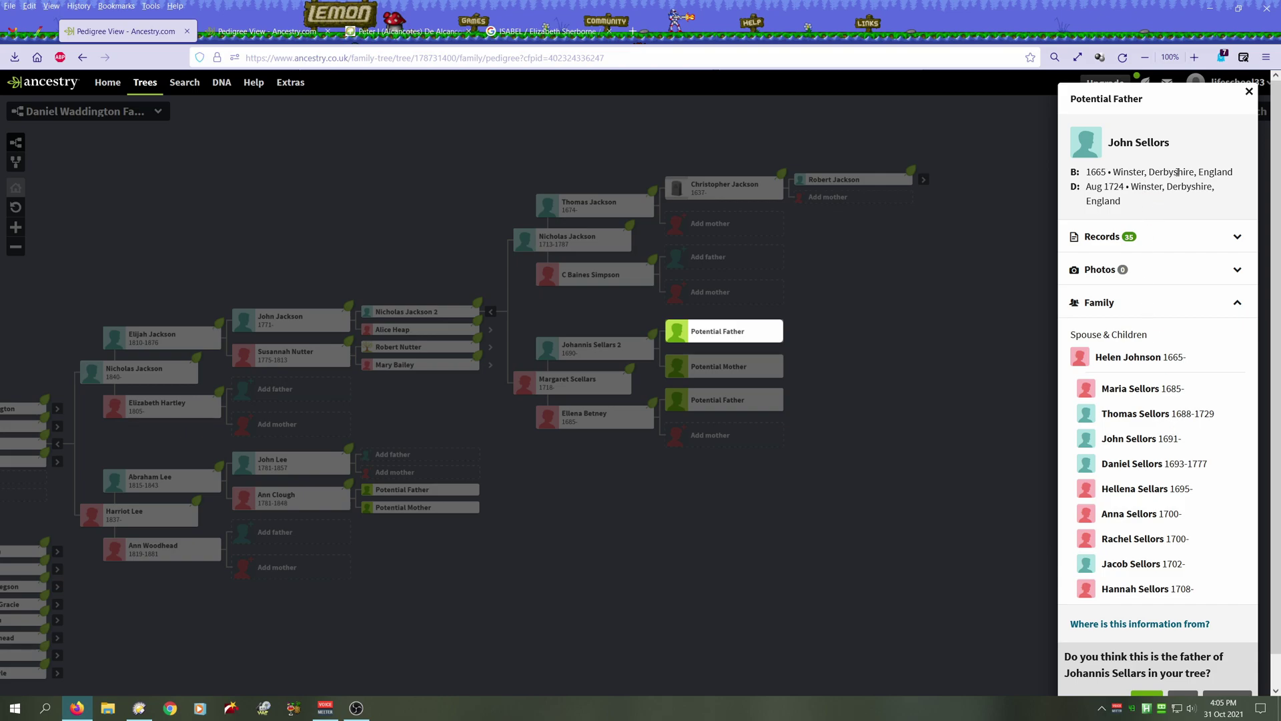
scroll(1185, 406, down, 1)
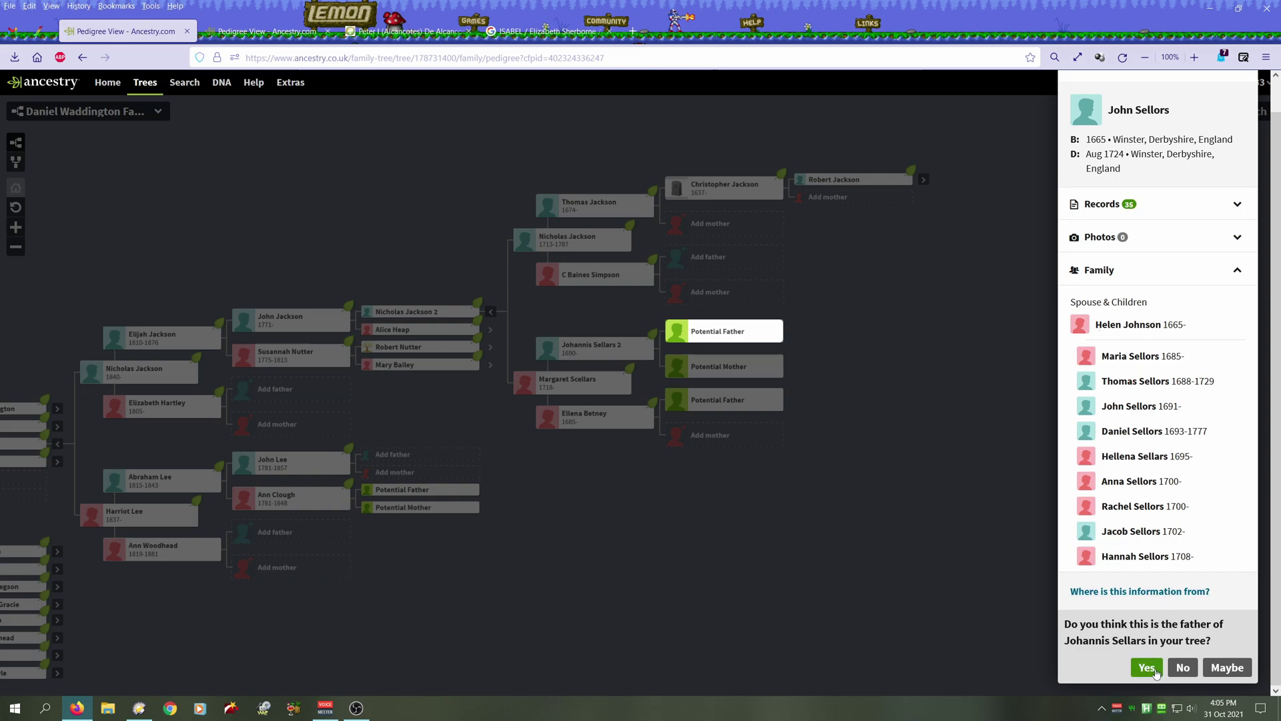
click(1146, 668)
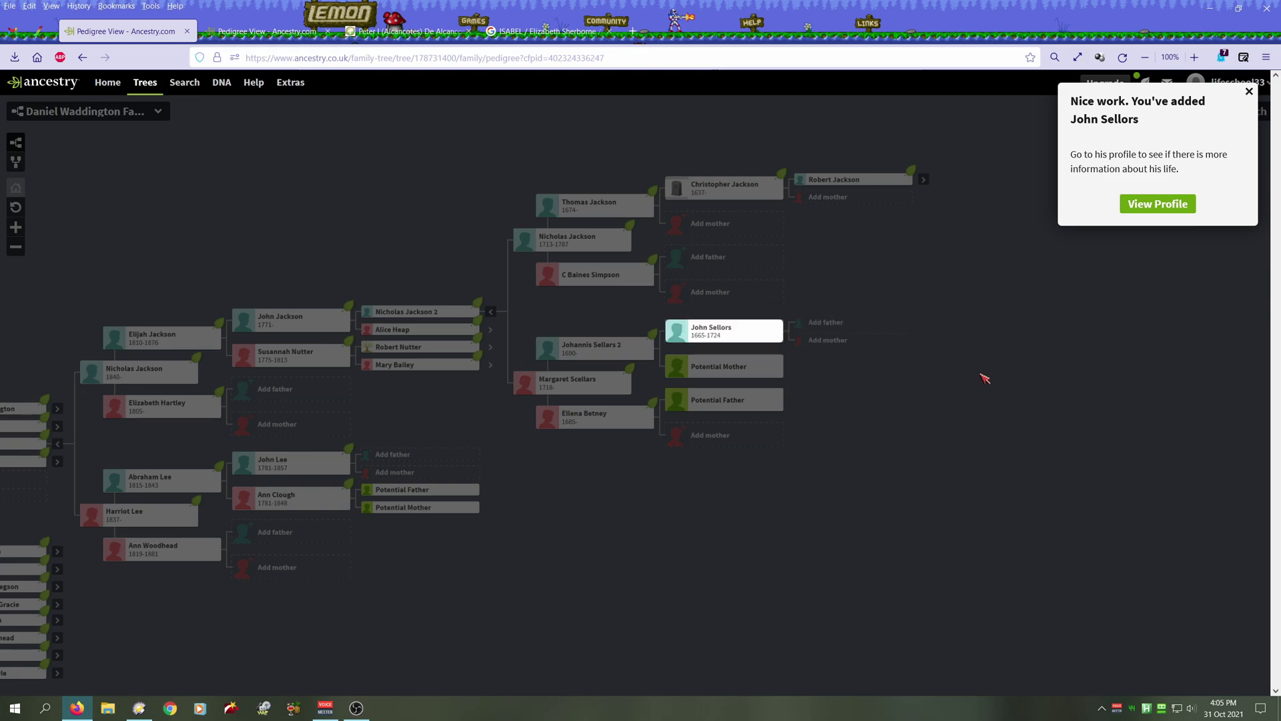
- Review the potential mother of the newly added Great Longstone father and accept her into the tree
click(702, 371)
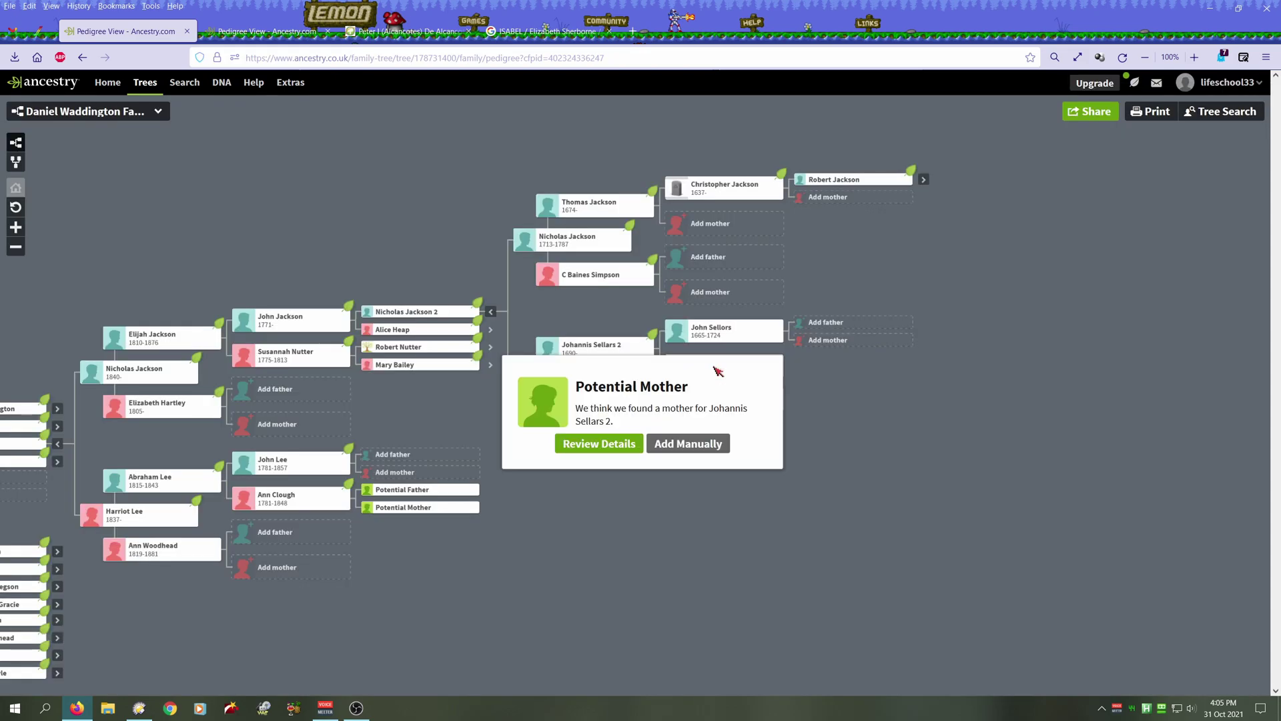
click(598, 443)
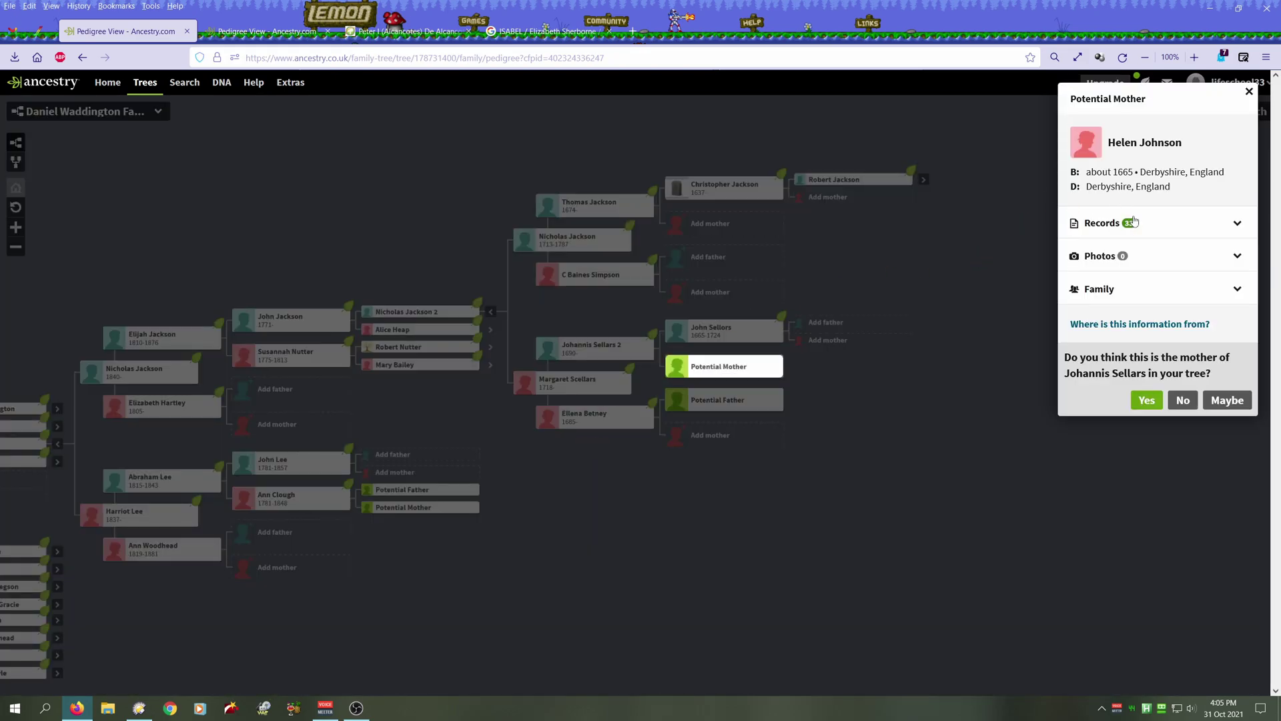
click(1151, 401)
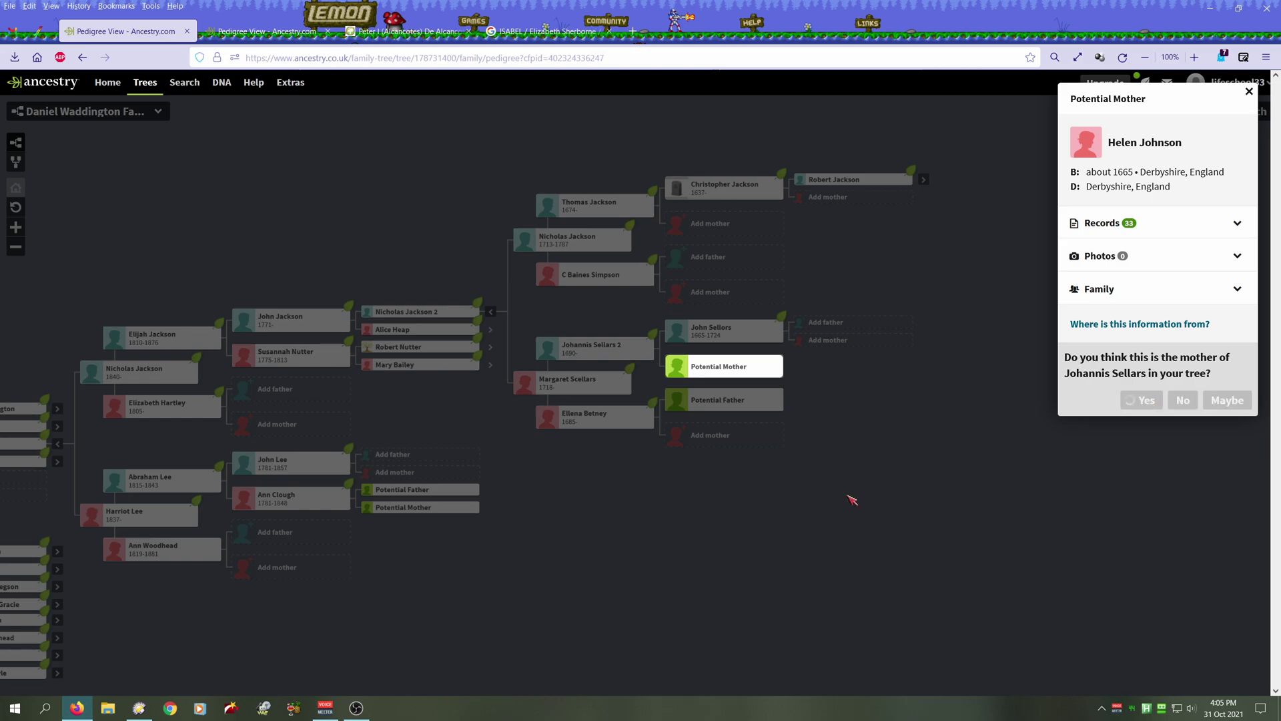
click(1249, 91)
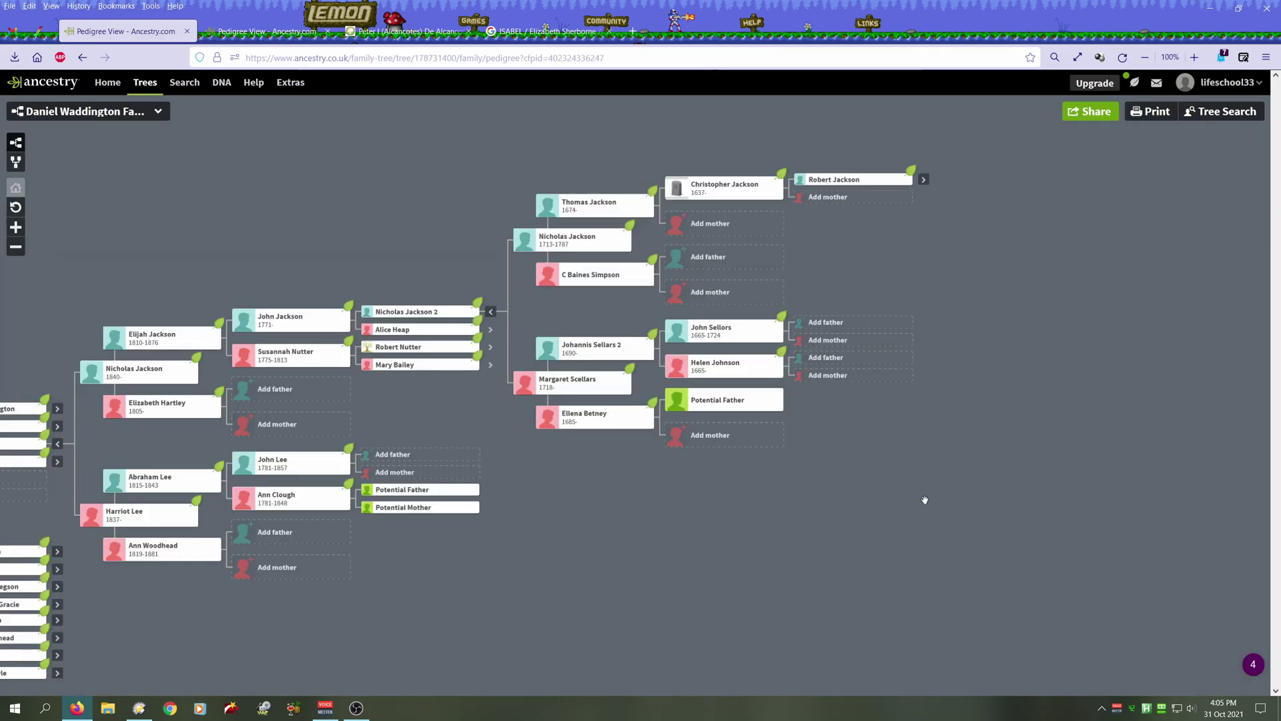
- Look over the extended outer branch and reset the pedigree view to the tree's home person
drag(927, 500, 620, 475)
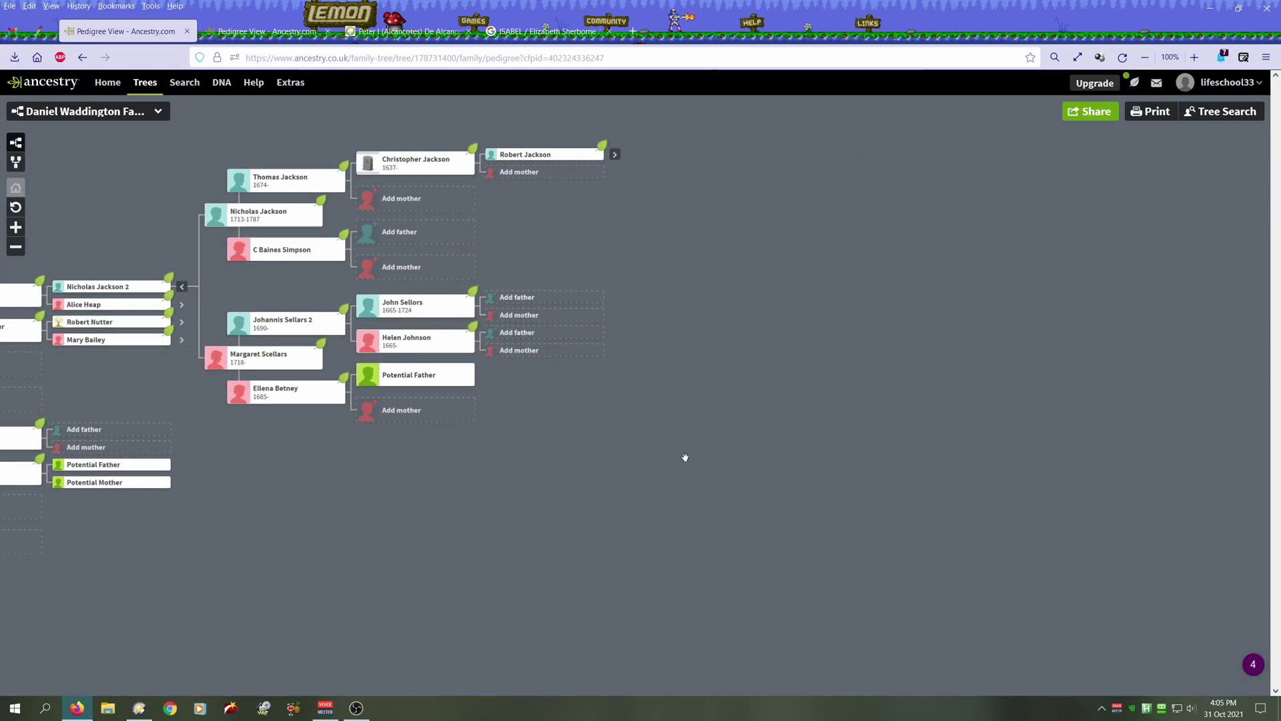
drag(618, 425, 649, 488)
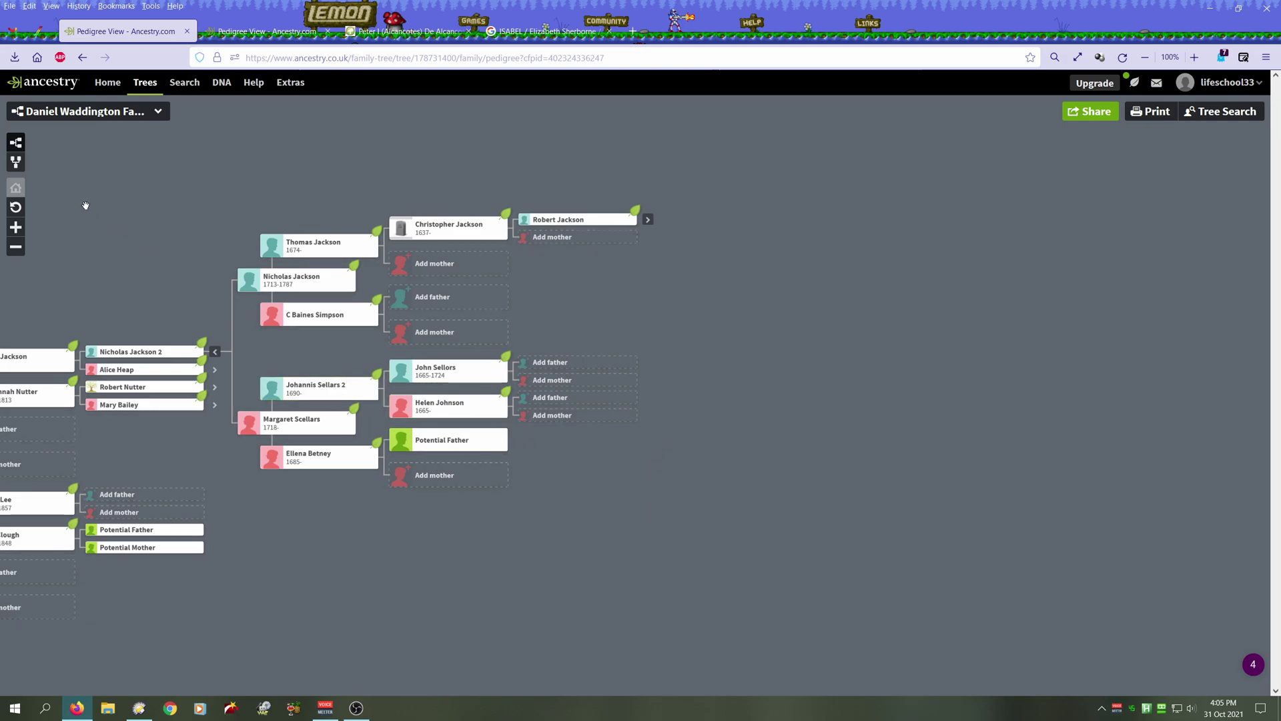
click(22, 148)
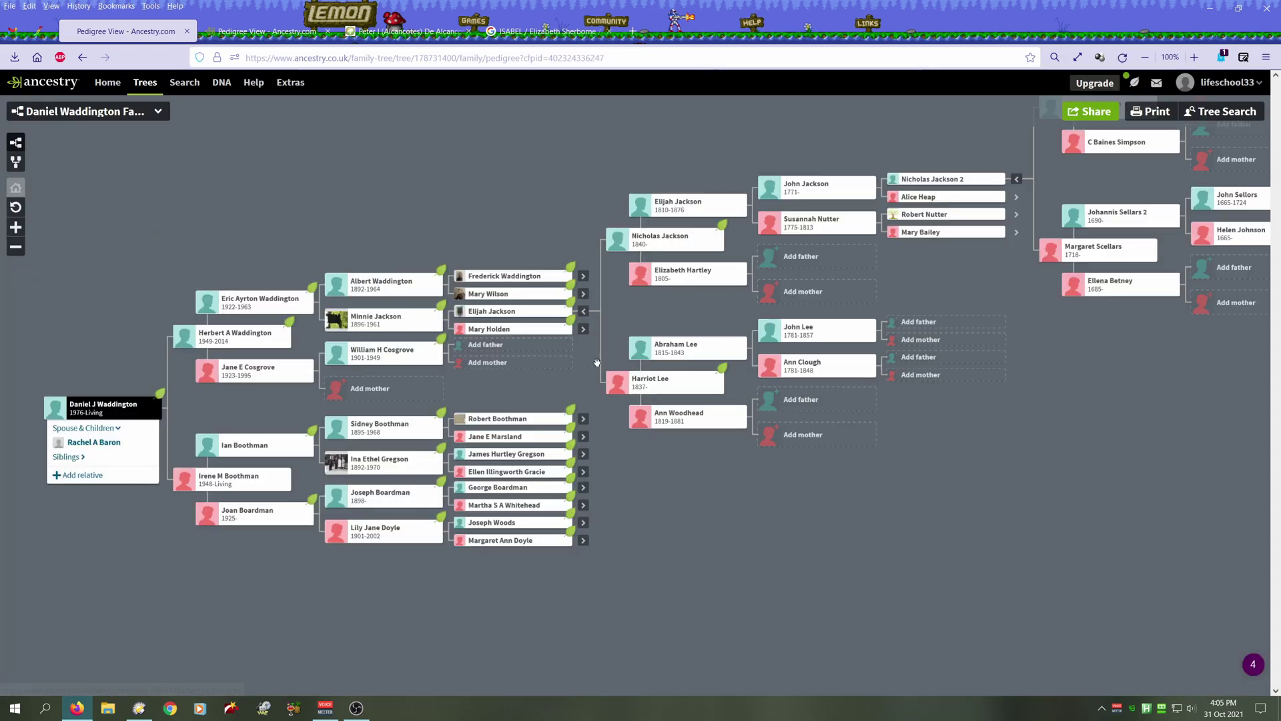
- Review the potential father of the 1685-born wife at the branch's outer end and accept him into the tree
drag(848, 474, 501, 506)
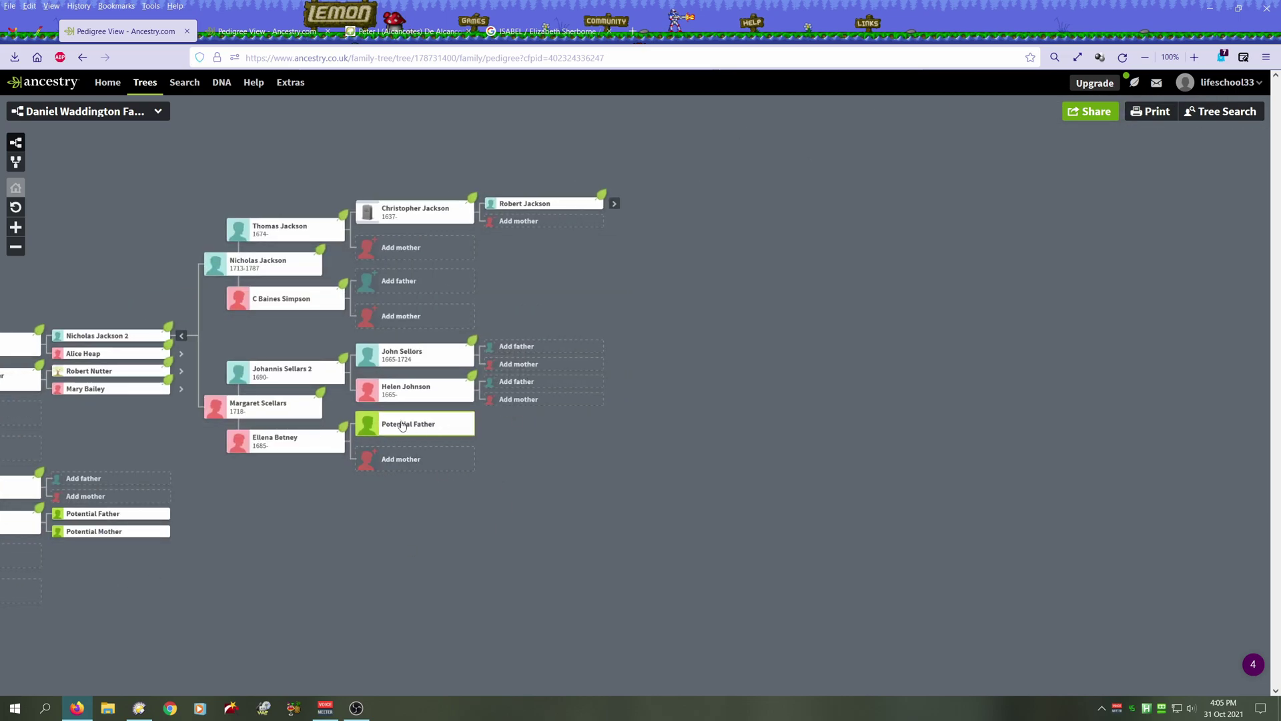
click(444, 425)
click(437, 411)
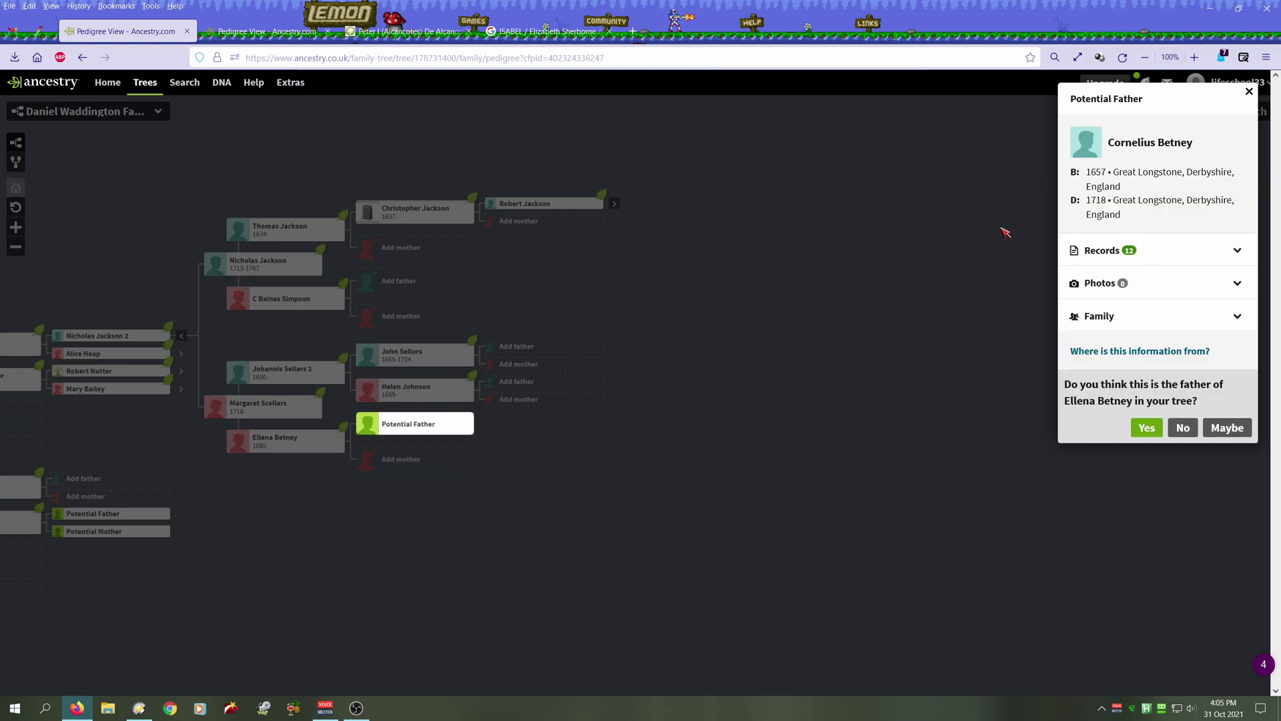
click(1146, 427)
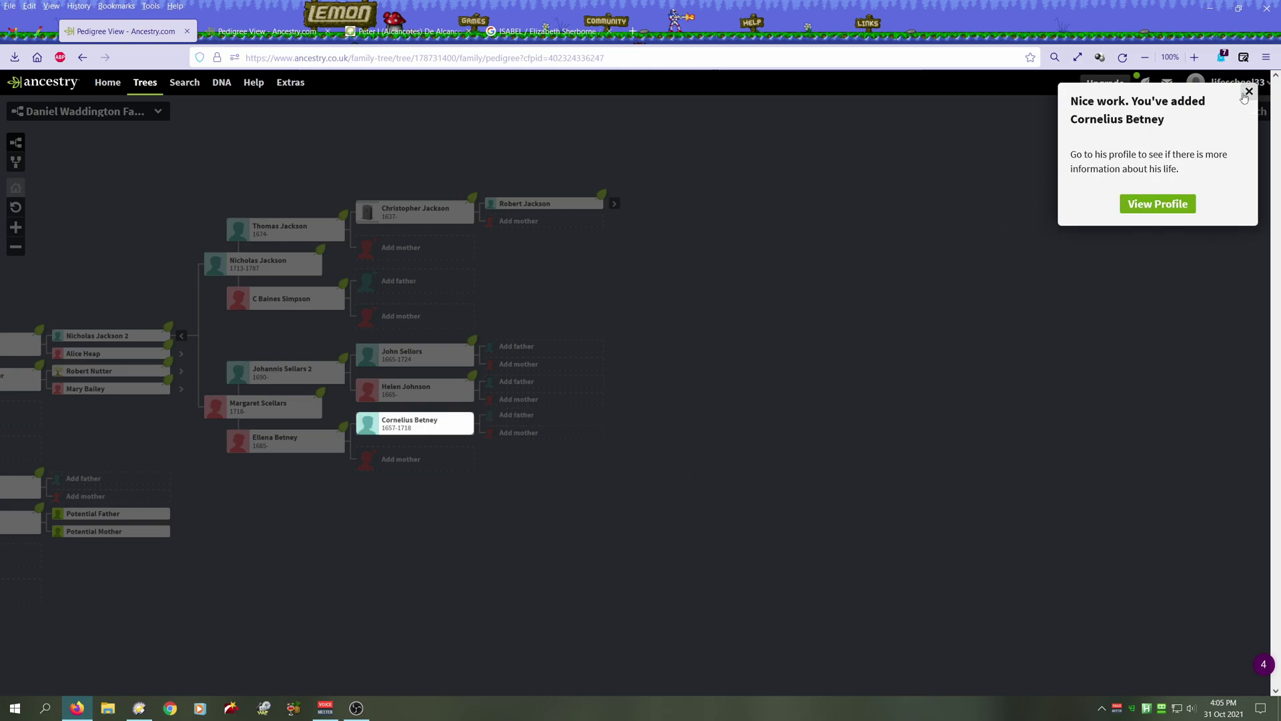
click(1249, 92)
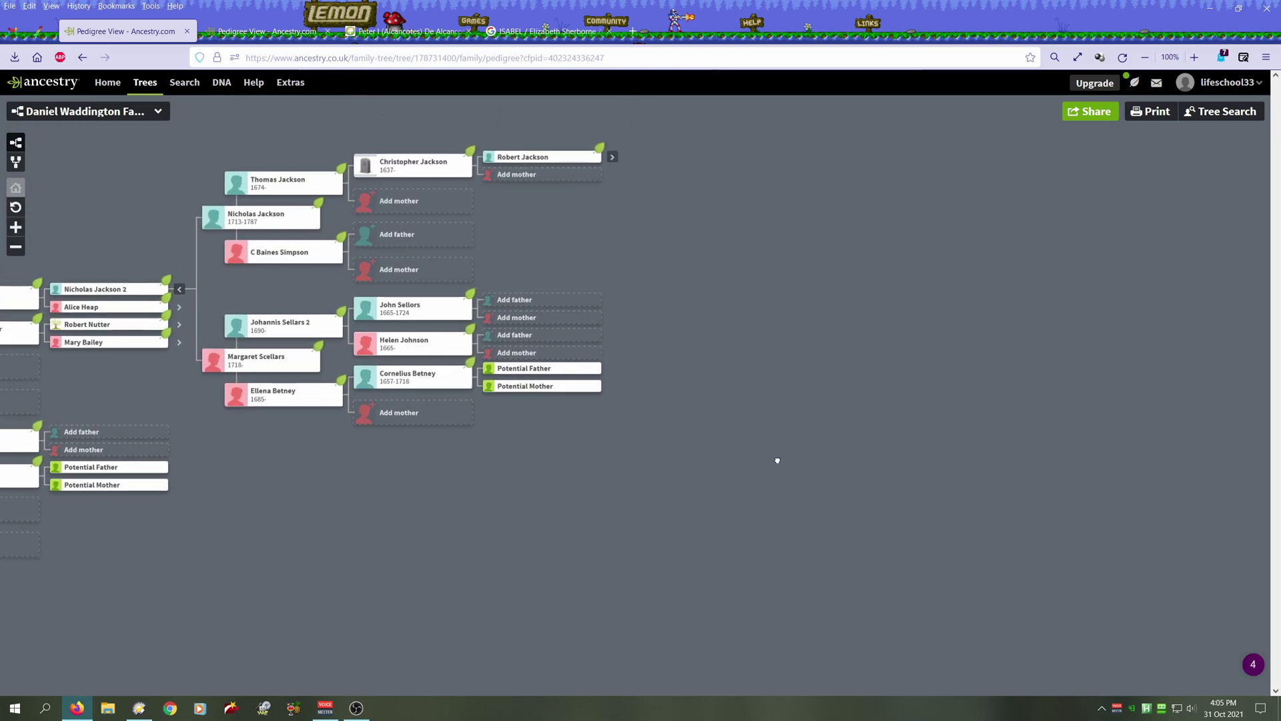
- Review the potential father from Glossop without accepting him, and check the birth and death details of the newly added Great Longstone father
click(544, 368)
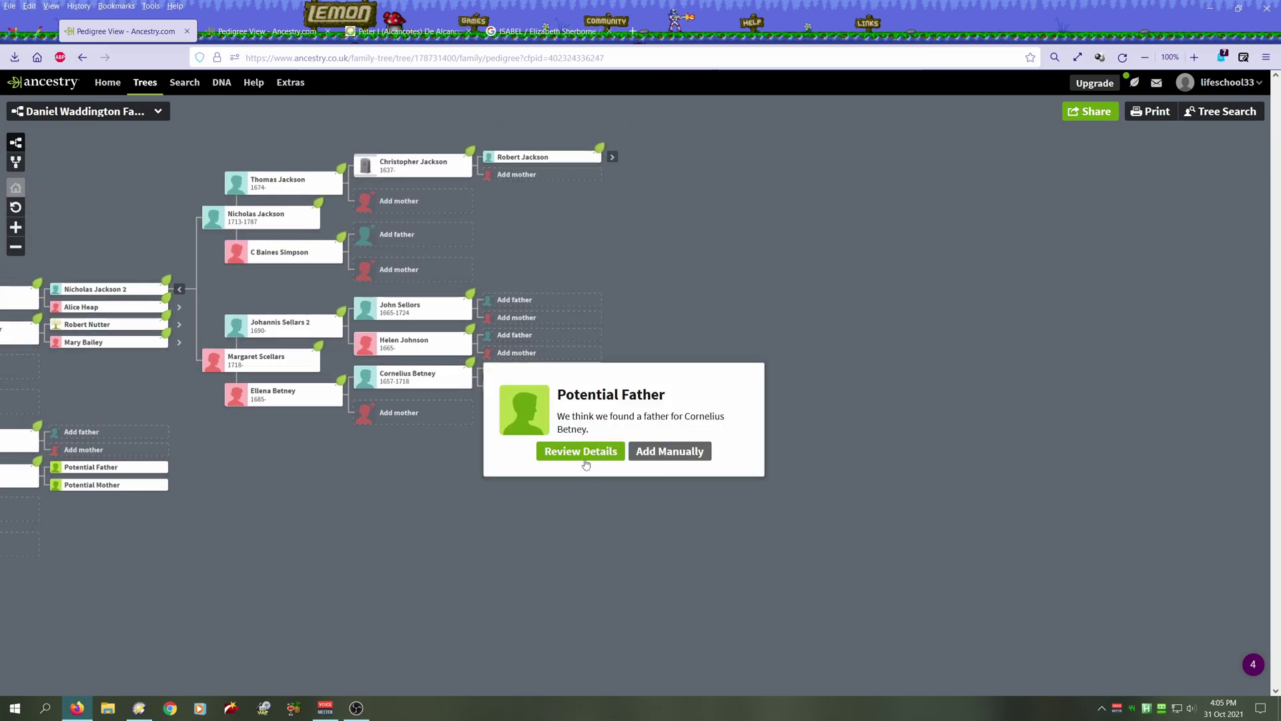
click(580, 452)
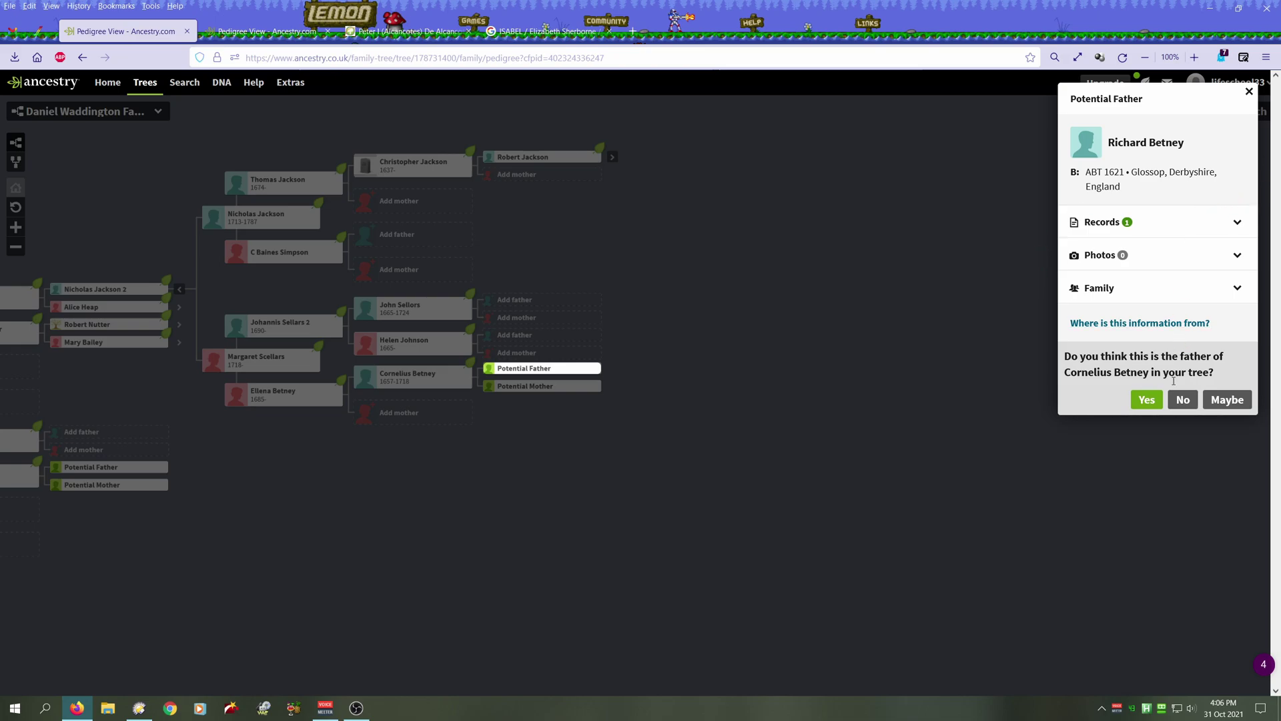
click(808, 435)
click(428, 381)
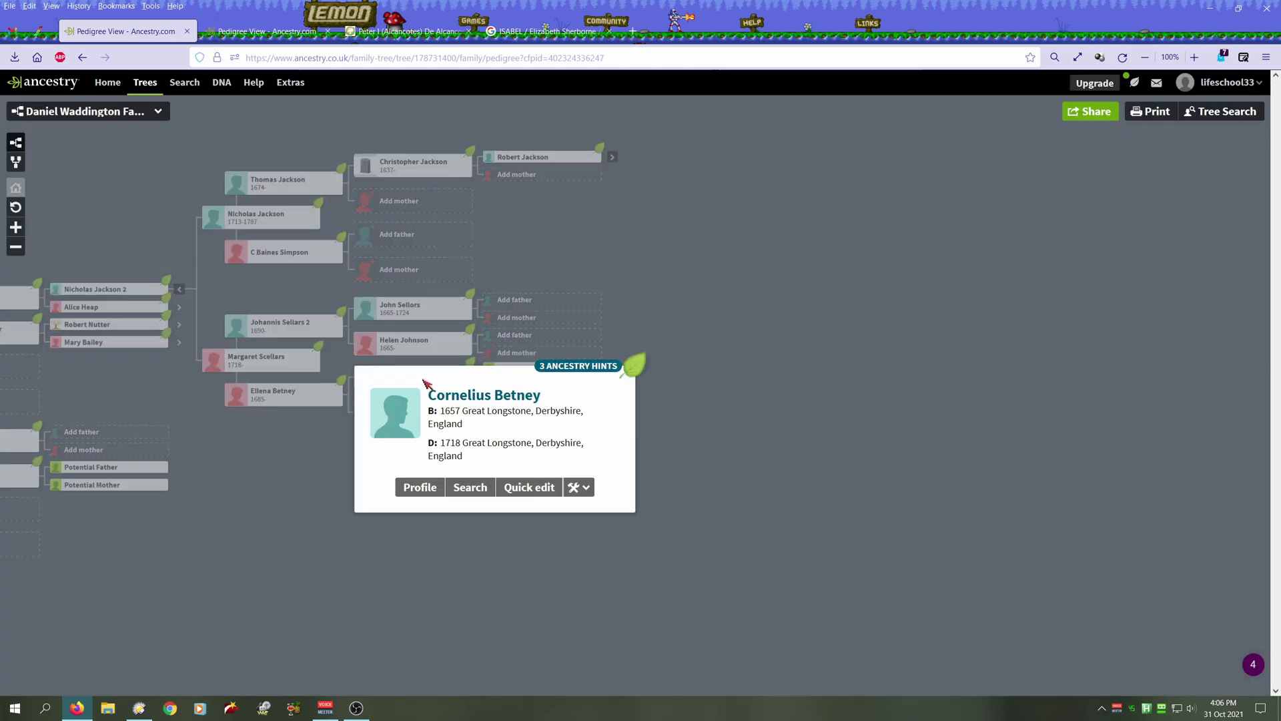
click(757, 439)
- Check the family of the potential mother from Baslow for the Great Longstone father and accept her into the tree
click(527, 387)
click(580, 368)
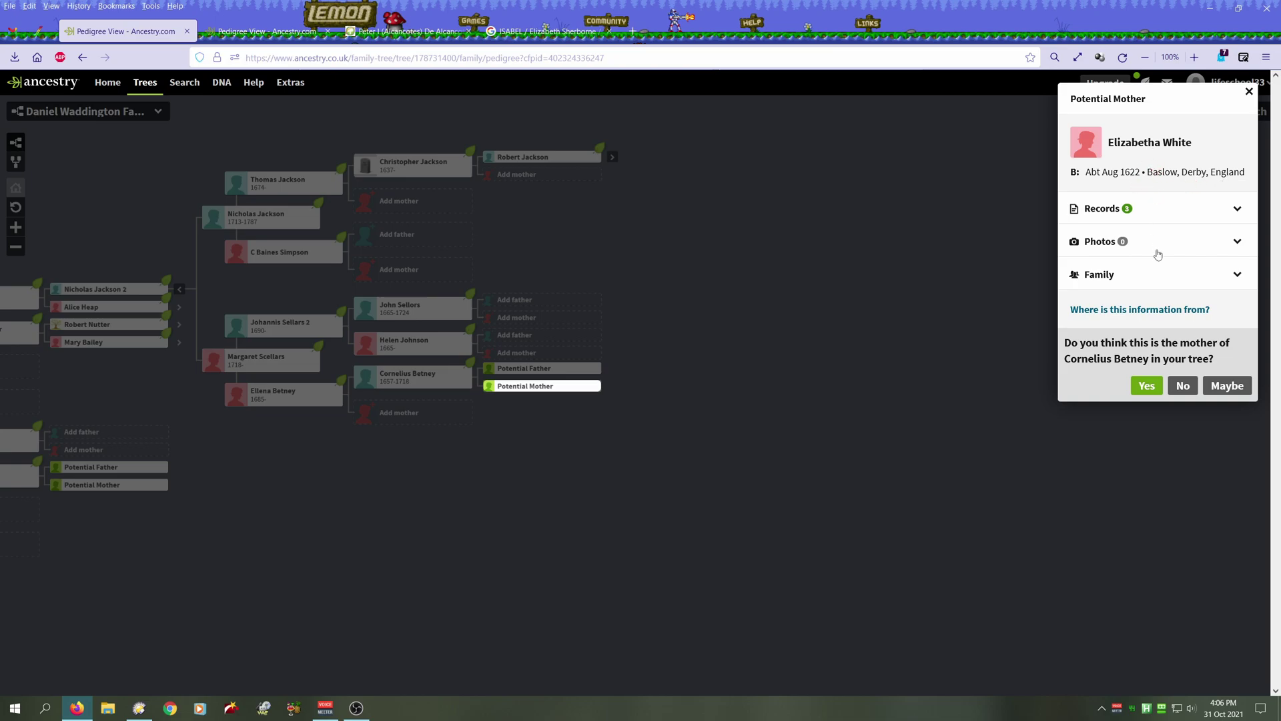
click(1239, 276)
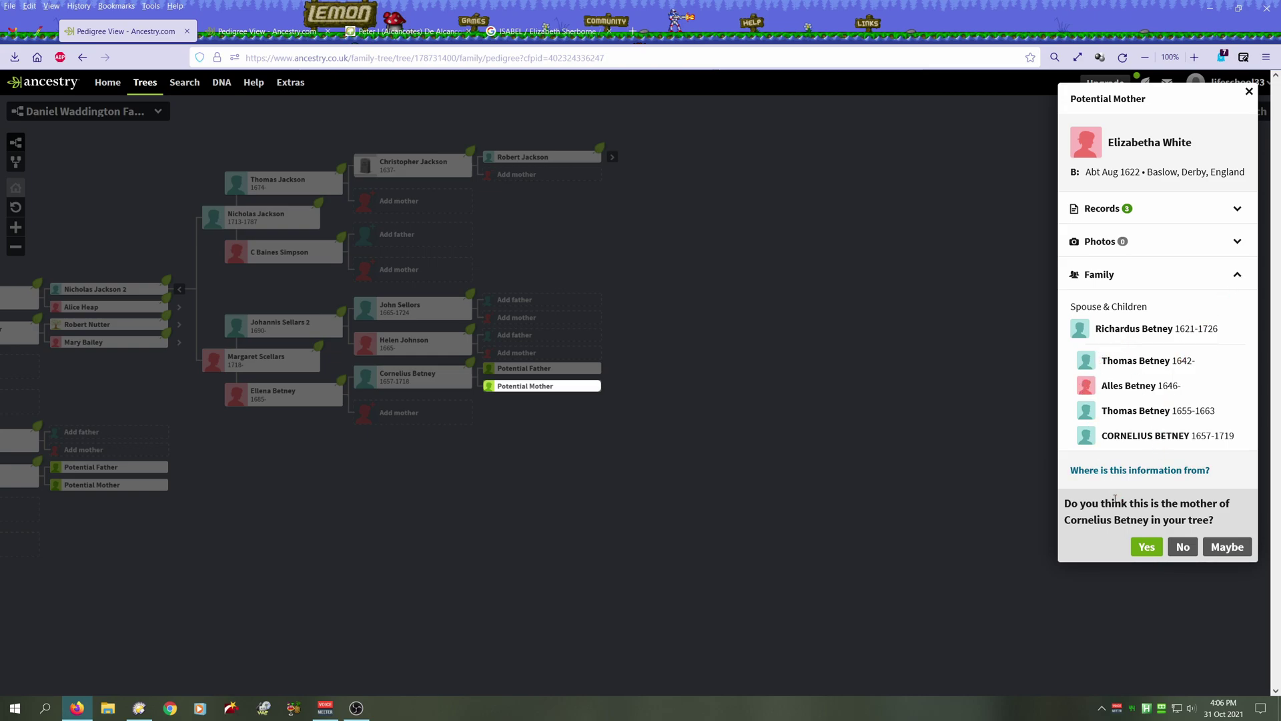
click(1146, 547)
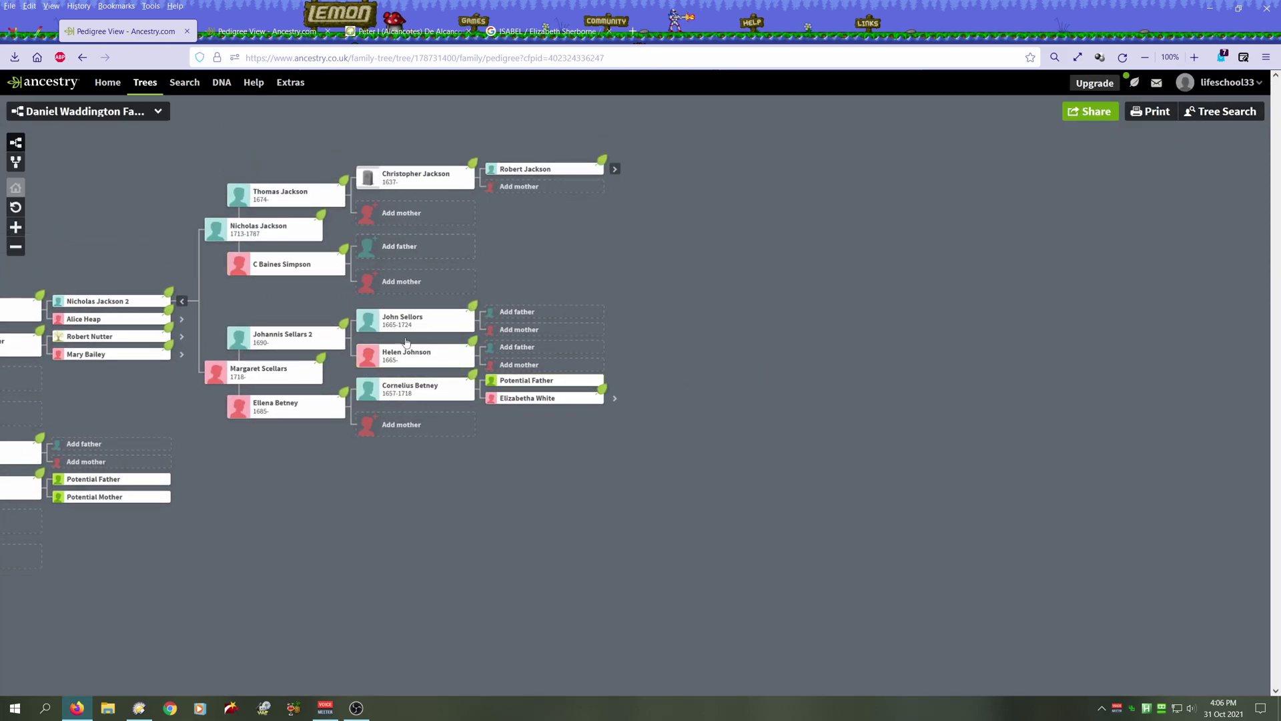
- Open the profile of the Great Longstone father born in 1657 and show his hints
click(415, 392)
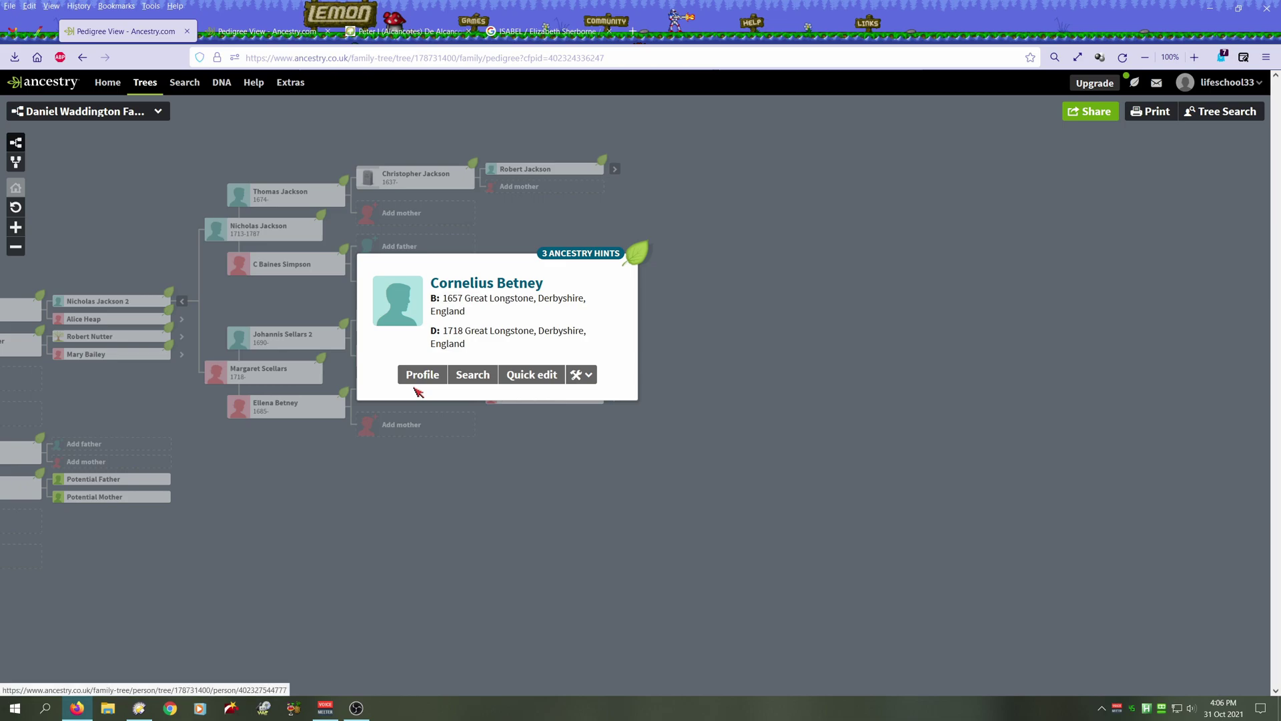
click(419, 379)
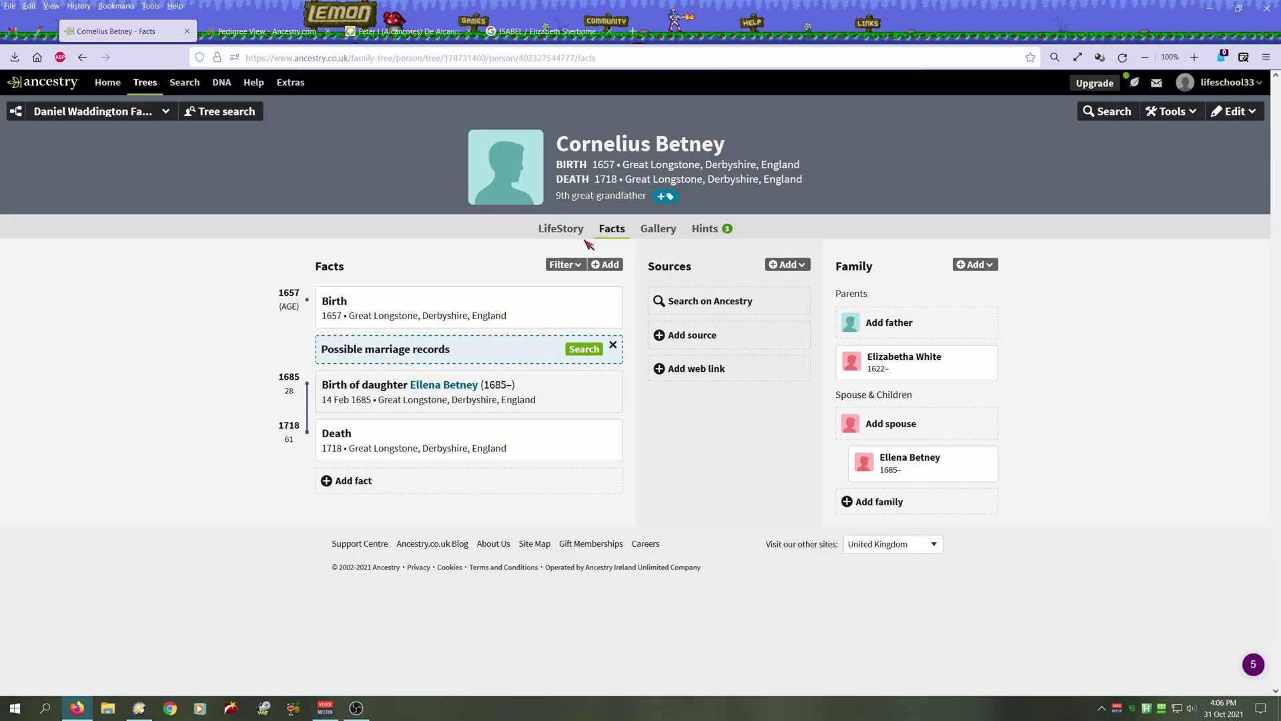
click(717, 231)
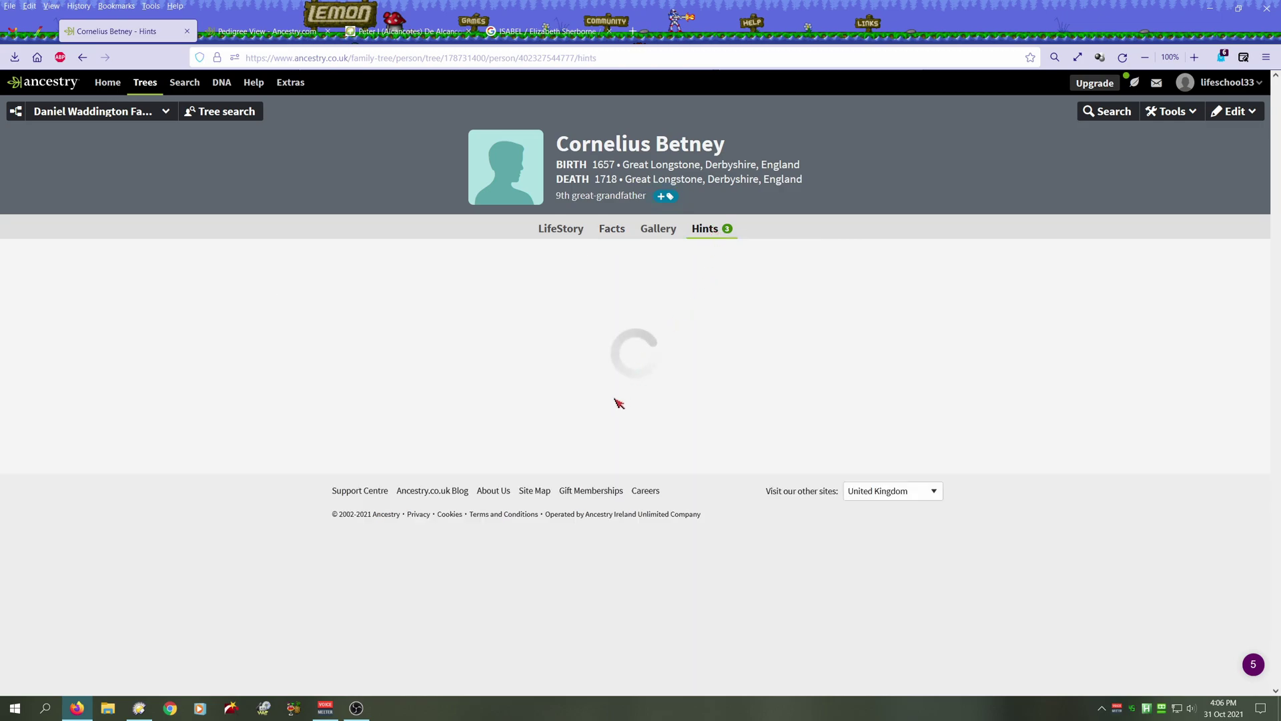
scroll(657, 399, down, 3)
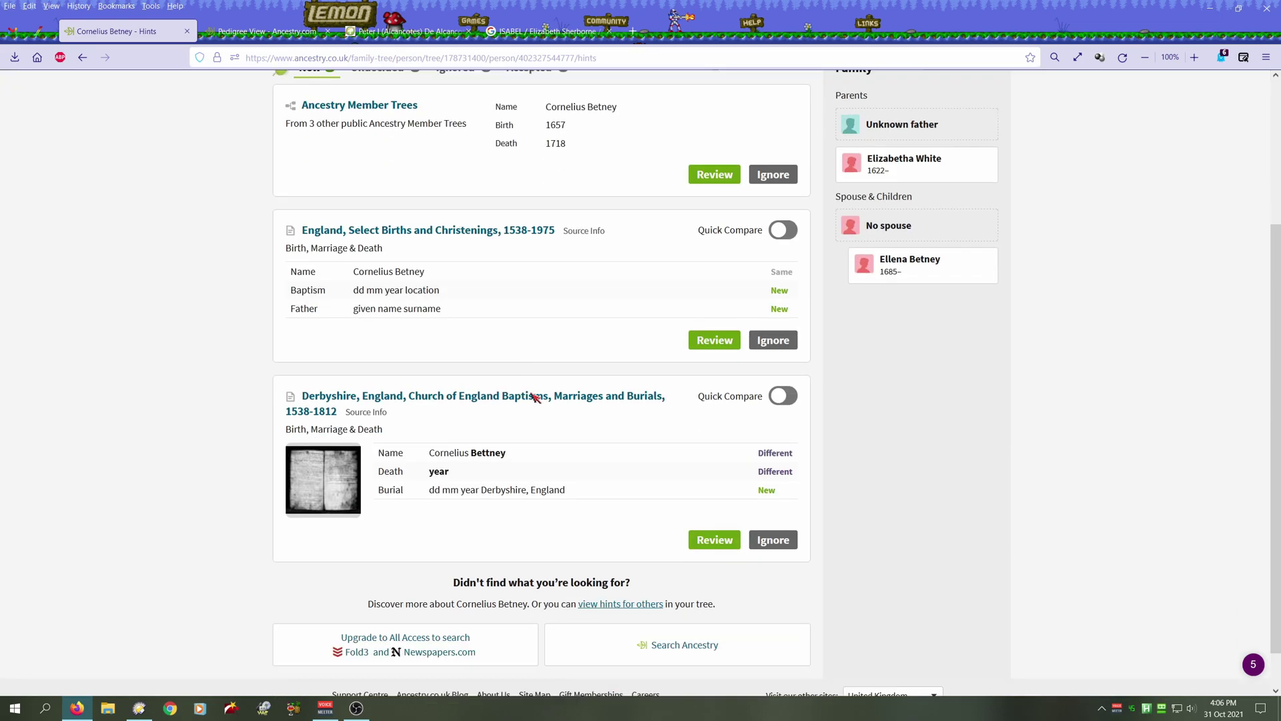
- Try to save the Derbyshire Church of England Baptisms, Marriages and Burials record, and look at the England Select Births and Christenings hint
click(694, 537)
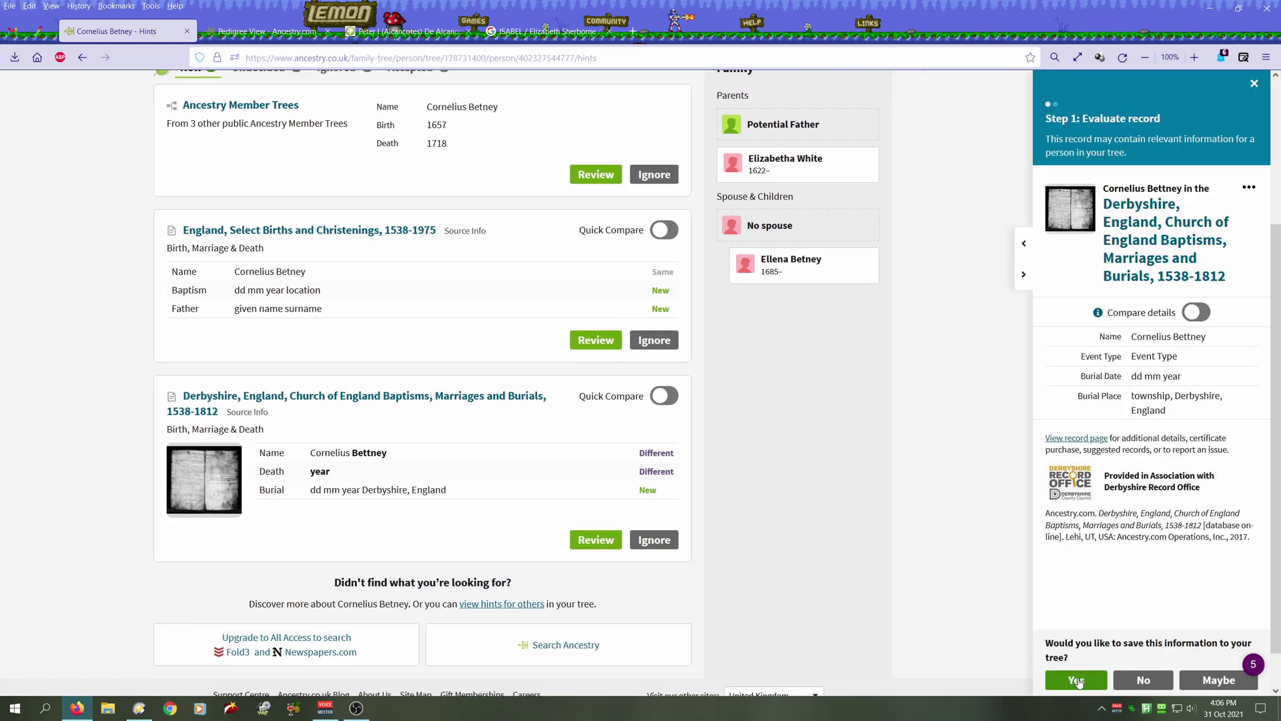
click(1077, 680)
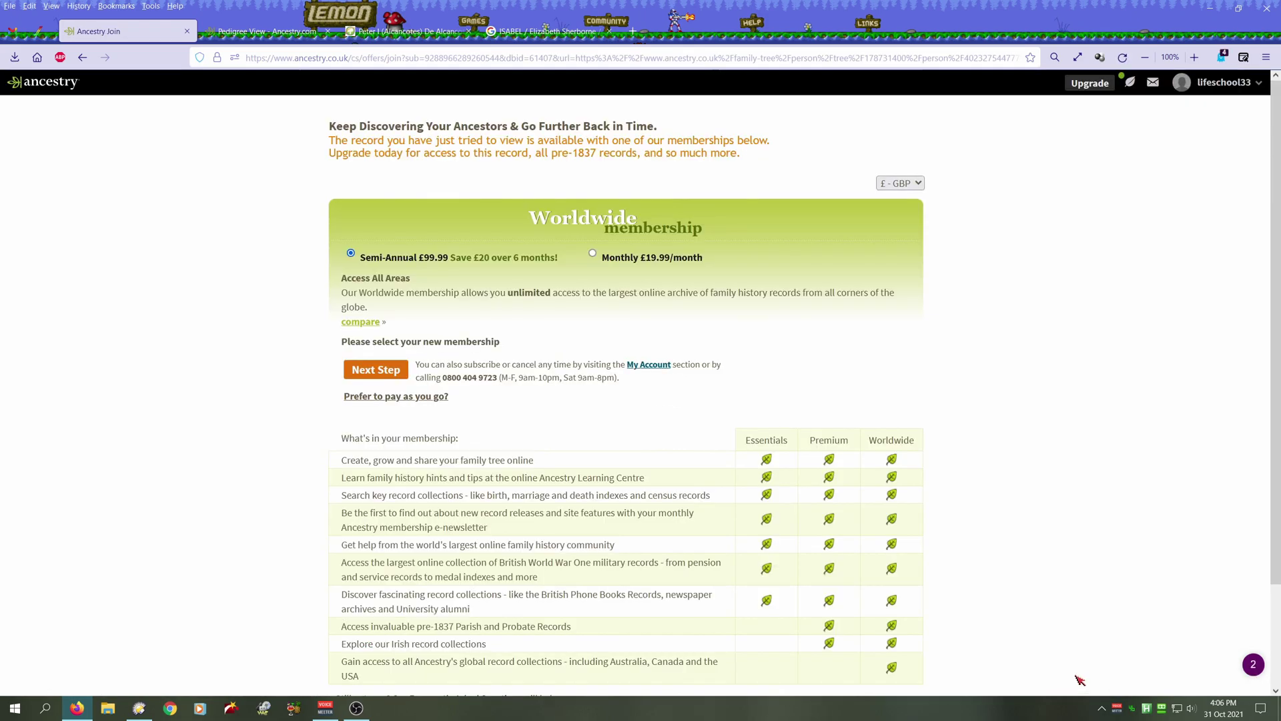
key(alt+Left)
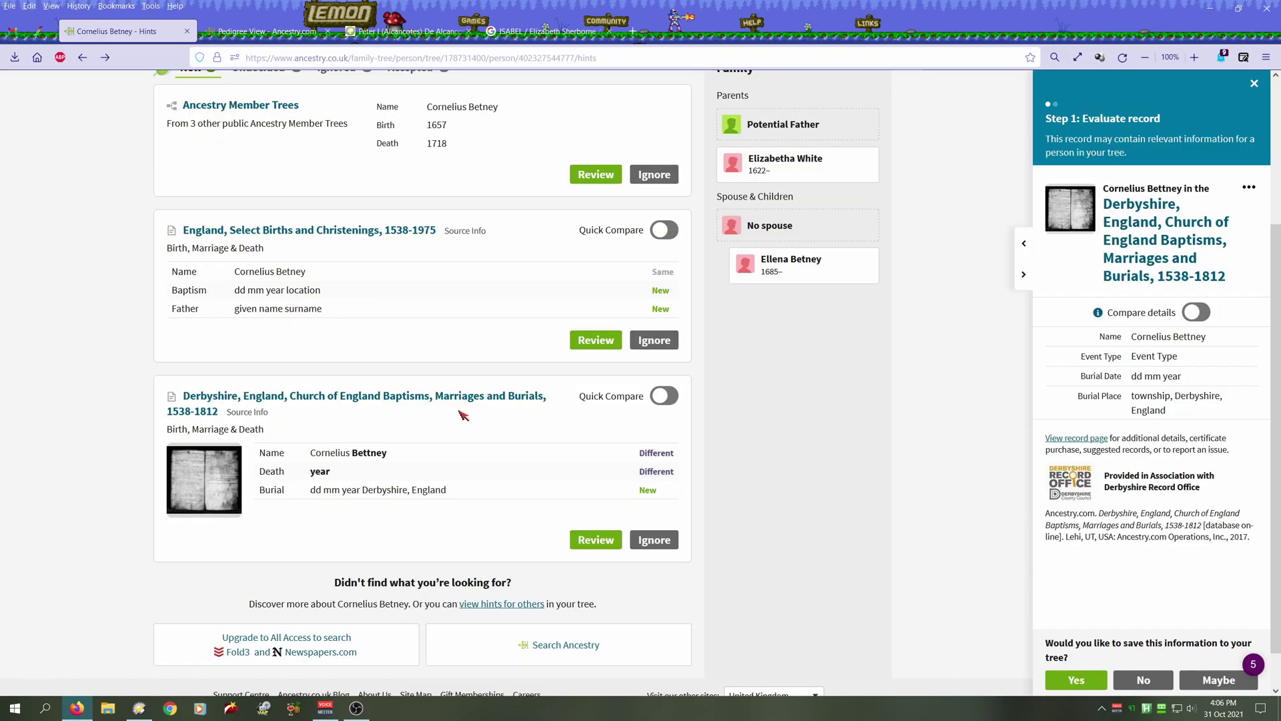
click(596, 340)
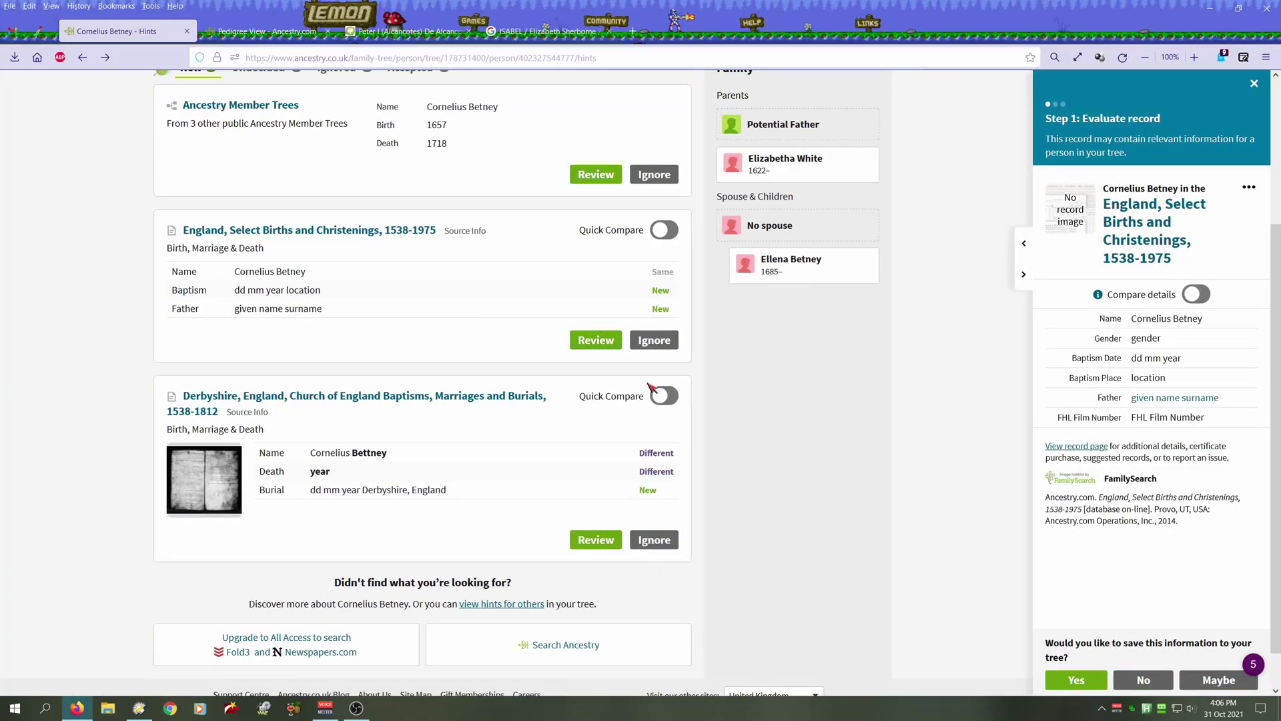
- Examine the parents, spouse and children offered by the Easting member tree for this father, and return to the list of matching trees
click(594, 175)
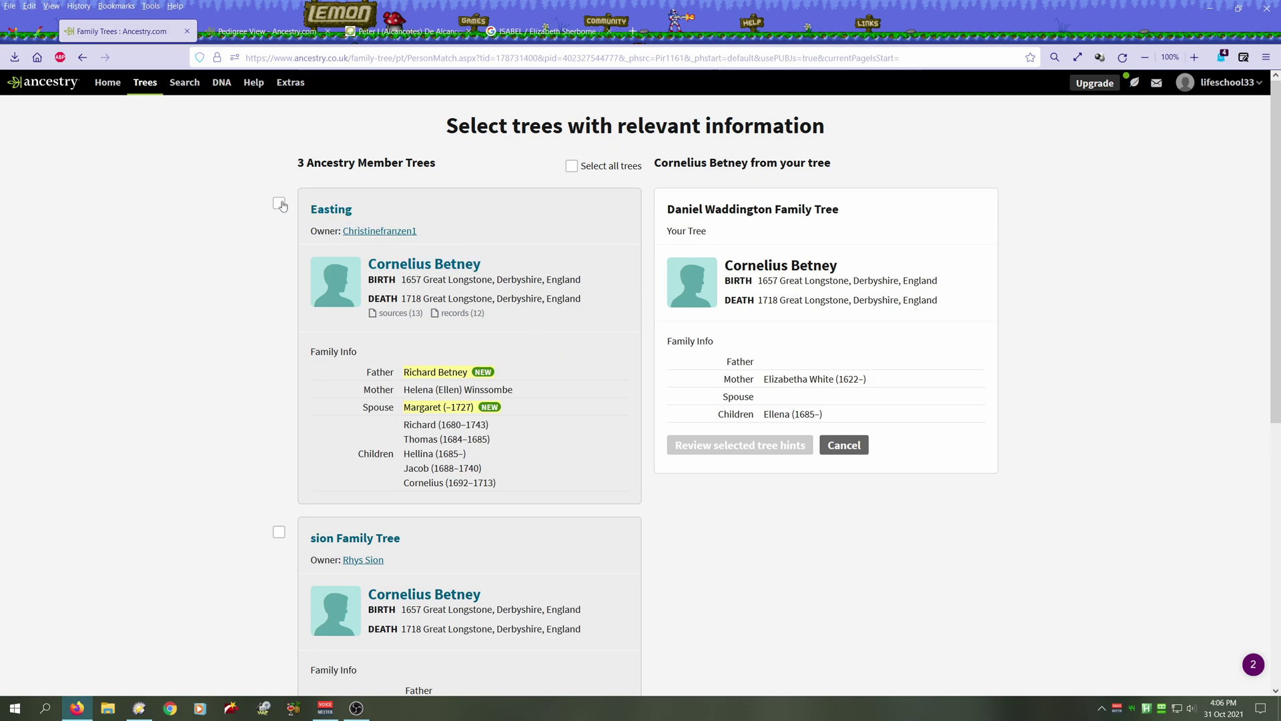
click(279, 203)
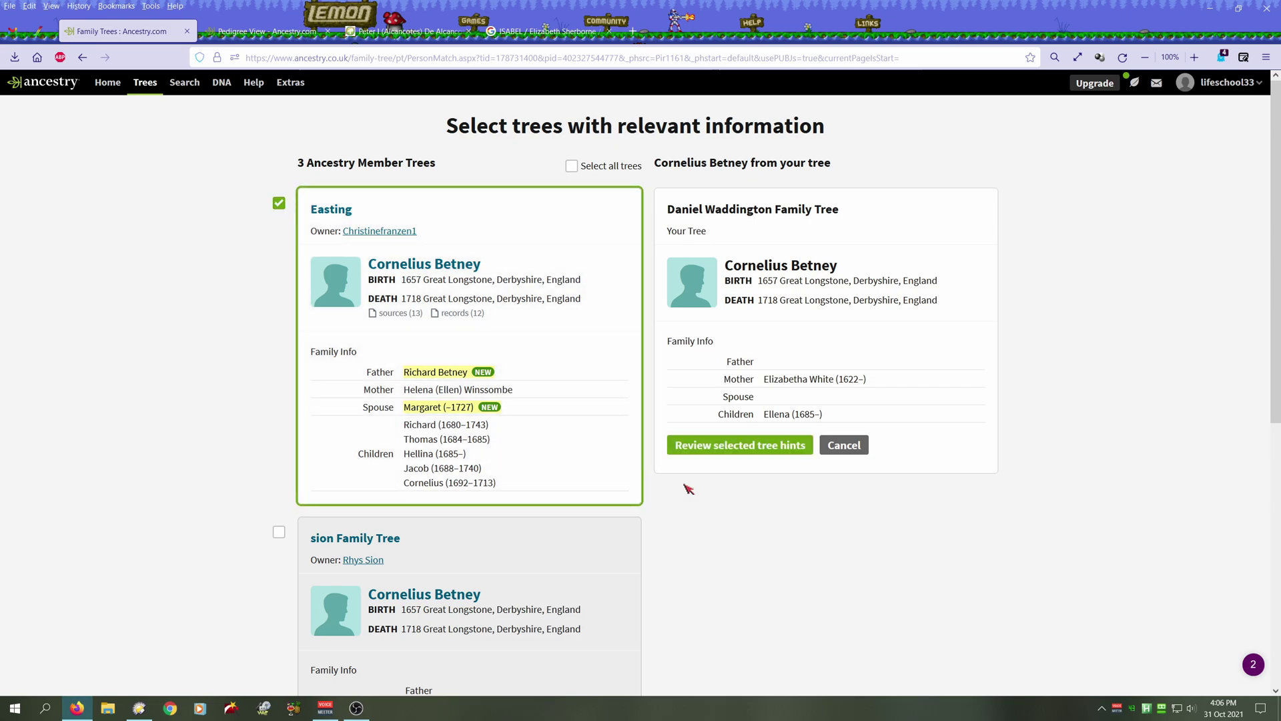
click(711, 445)
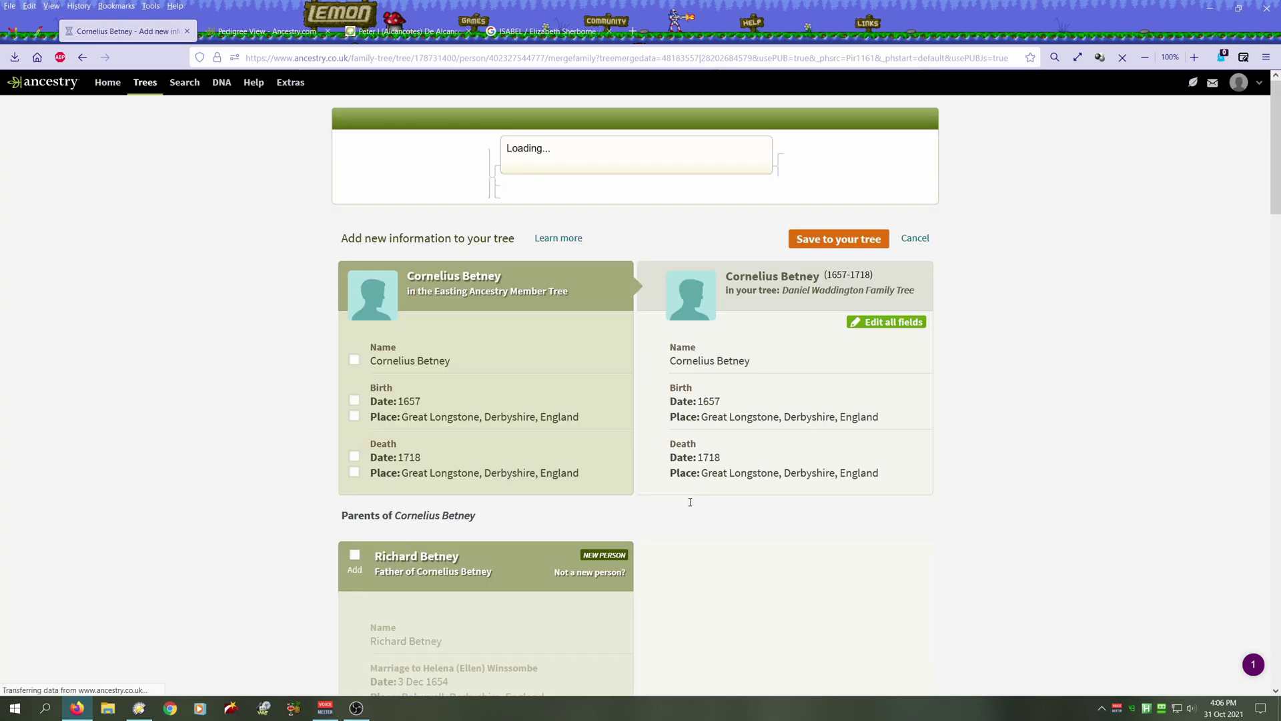
scroll(579, 448, down, 3)
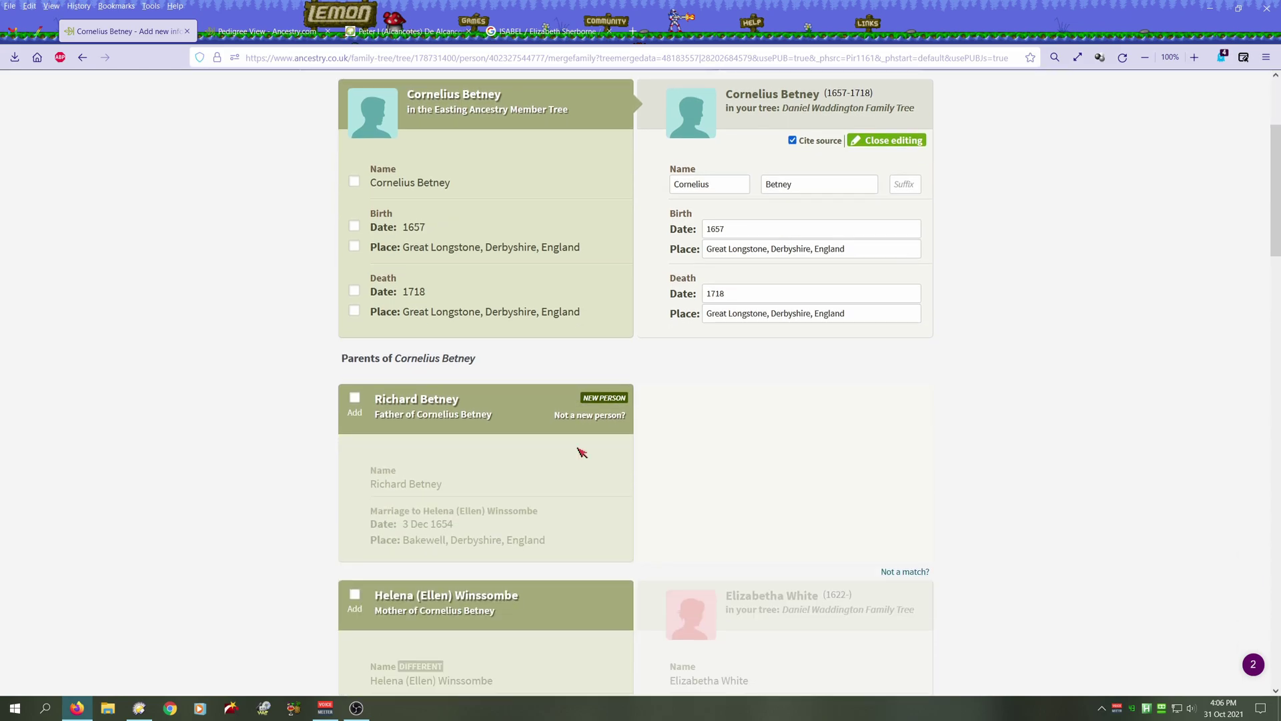
scroll(582, 451, down, 6)
scroll(582, 451, down, 2)
scroll(582, 452, up, 4)
scroll(582, 452, down, 4)
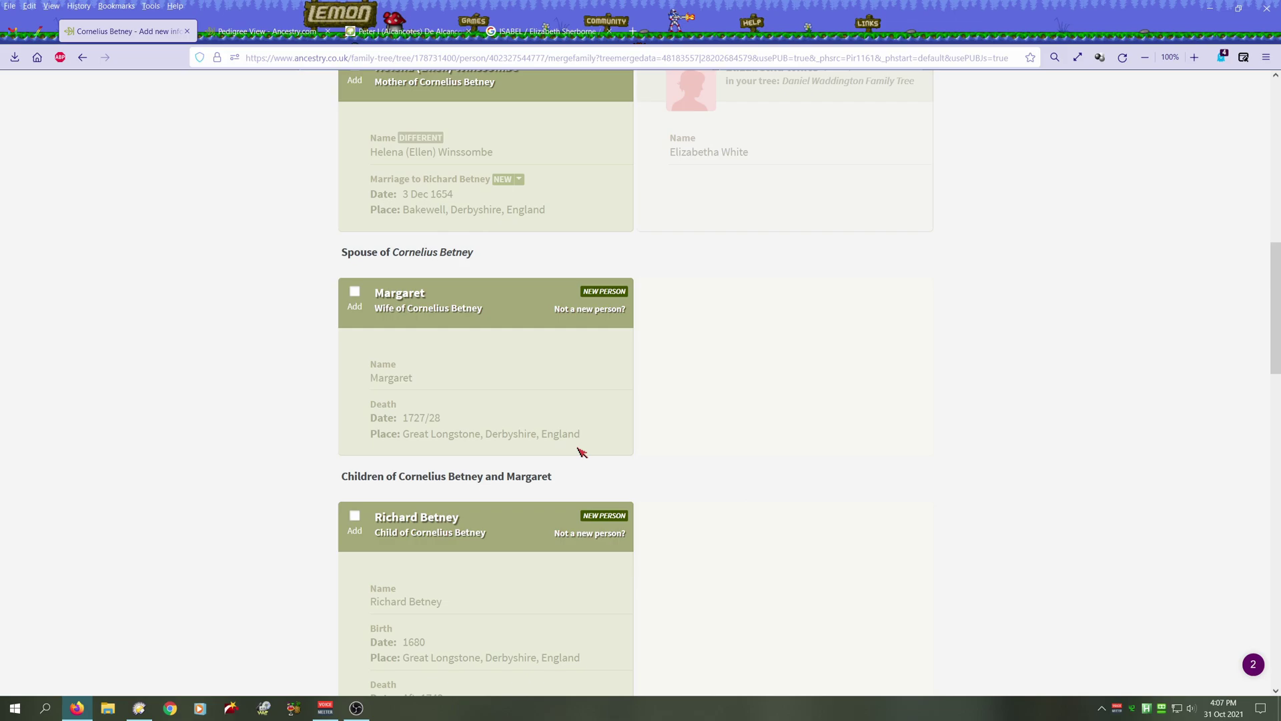
scroll(582, 452, down, 4)
scroll(582, 452, down, 5)
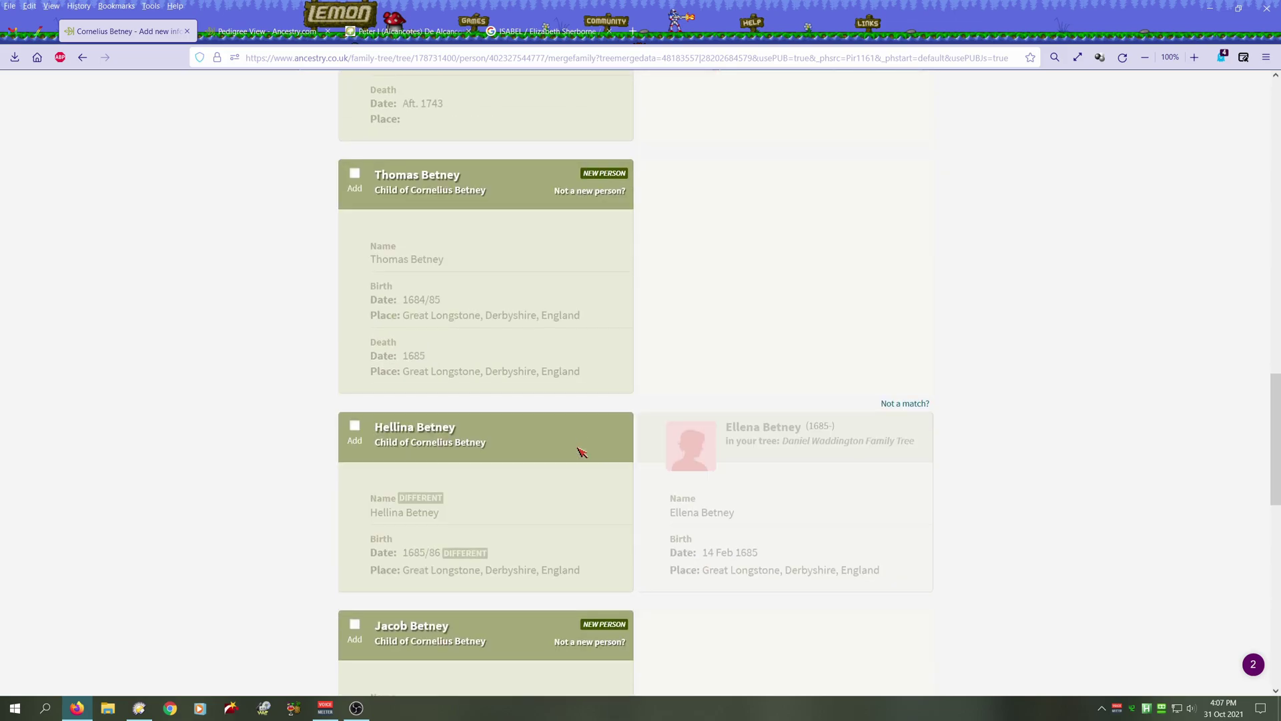
scroll(582, 452, up, 15)
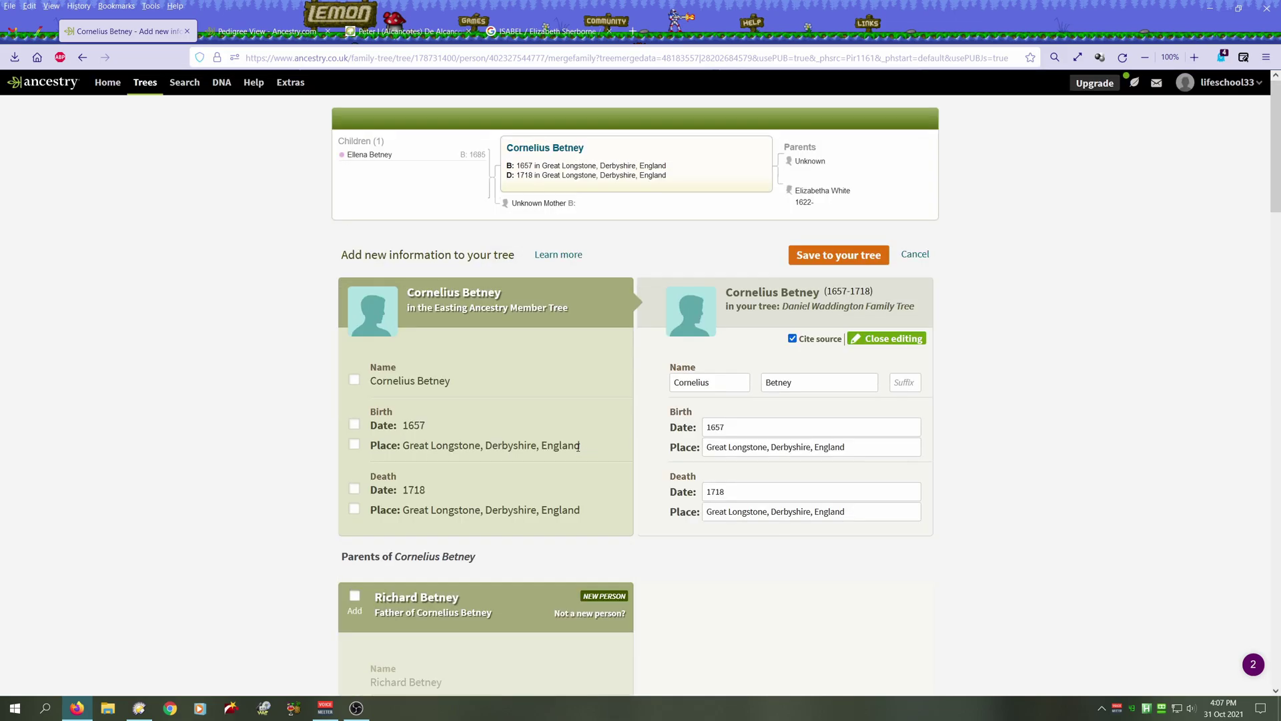
key(alt+Left)
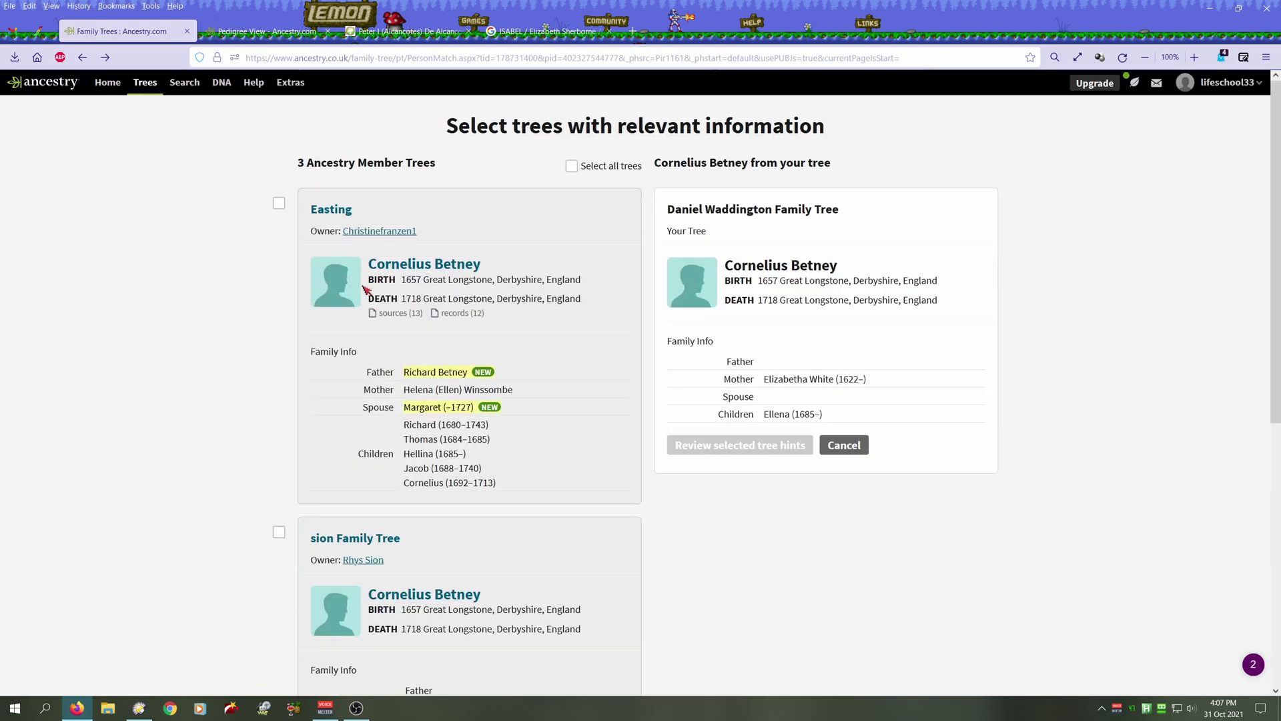
- Compare the family information in the other matching member trees and select the Easting tree for review
scroll(568, 395, down, 3)
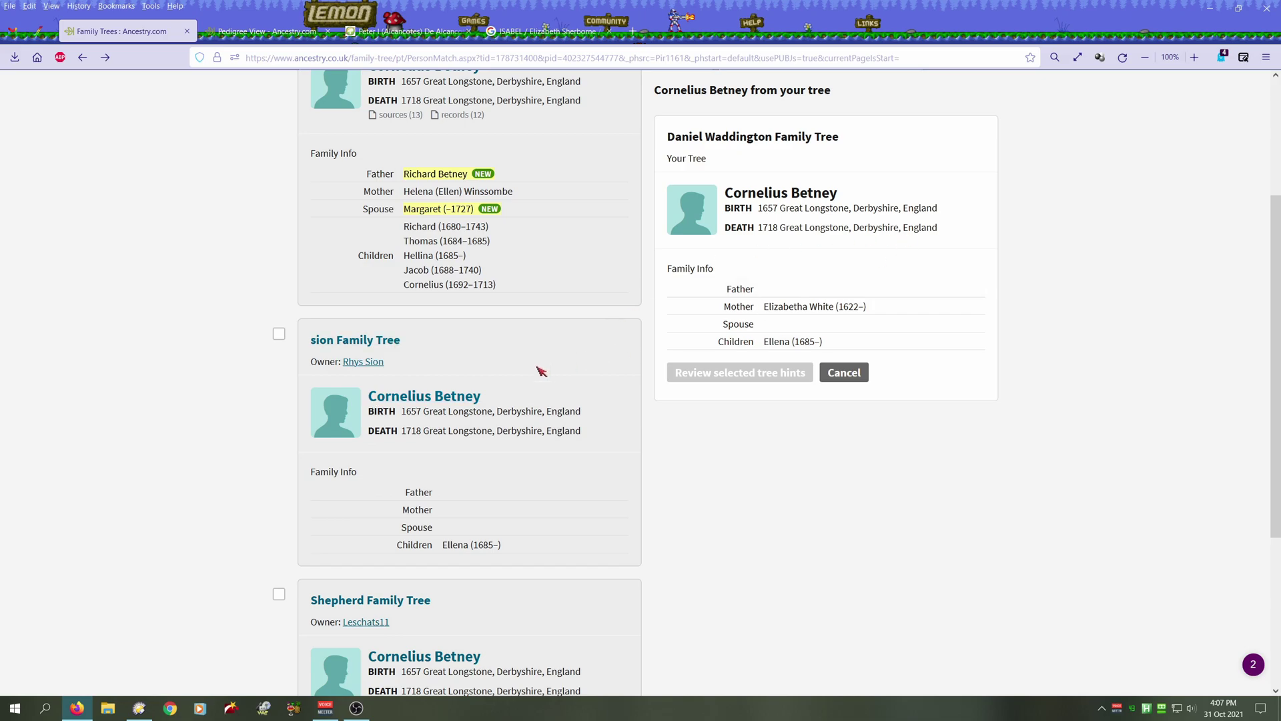
scroll(579, 427, down, 4)
scroll(575, 440, up, 7)
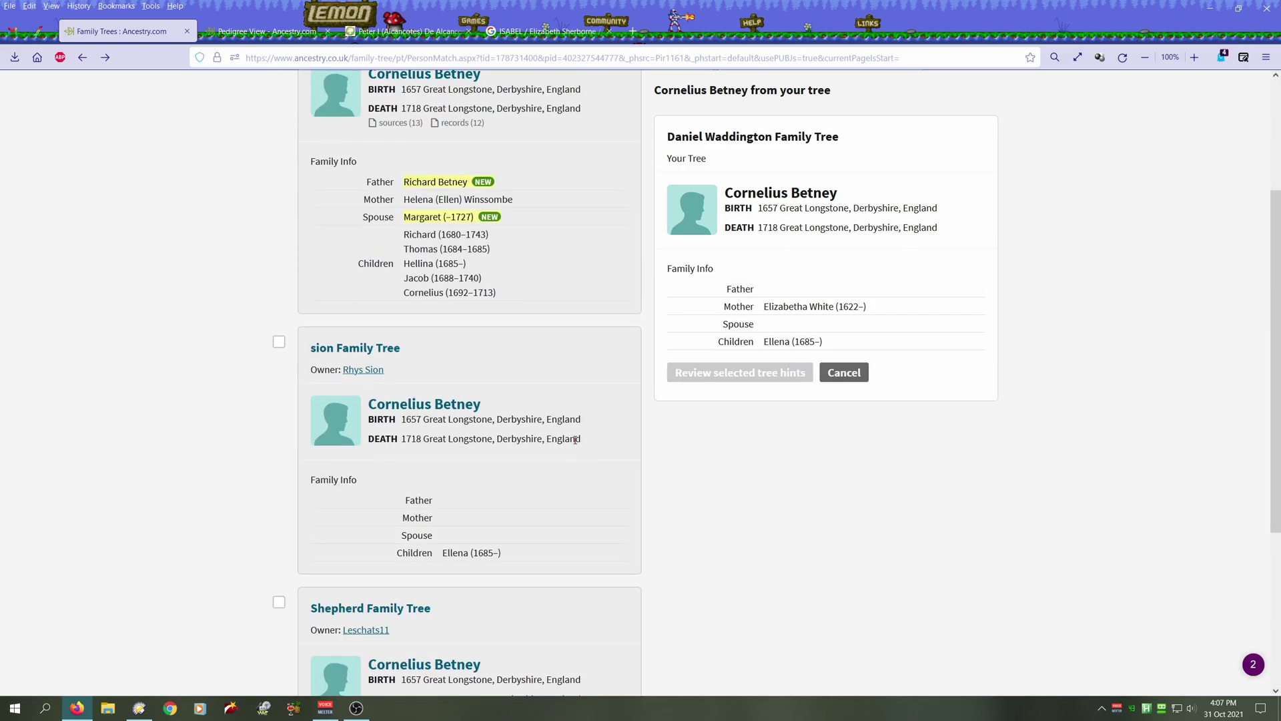
click(279, 205)
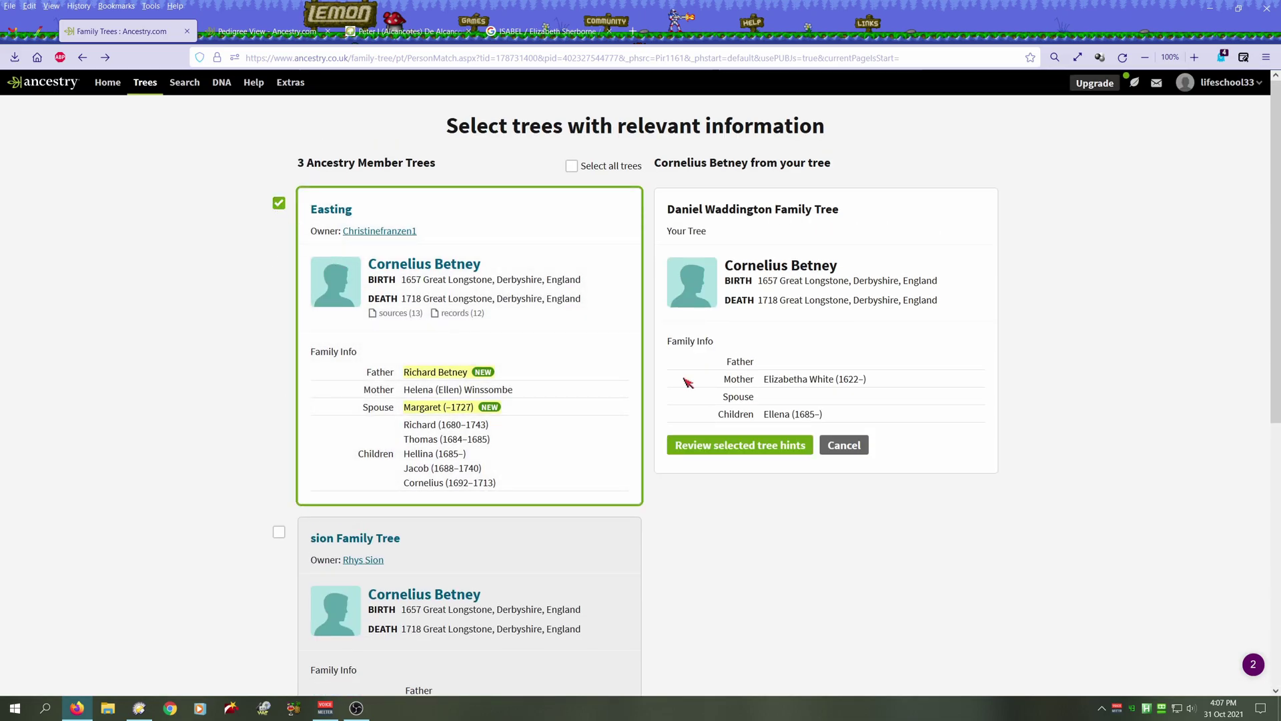
- Review the selected Easting tree hint and save it with the new father, the wife and the first listed child added
click(742, 447)
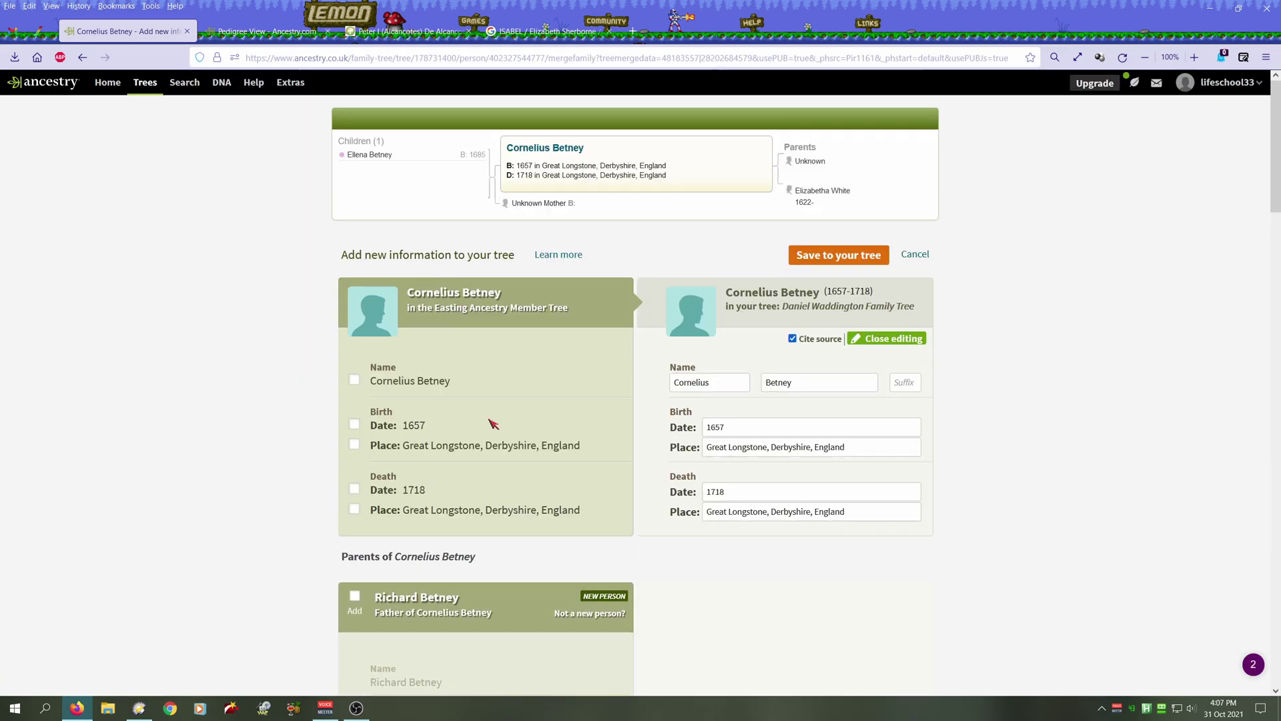
scroll(386, 383, down, 3)
click(354, 399)
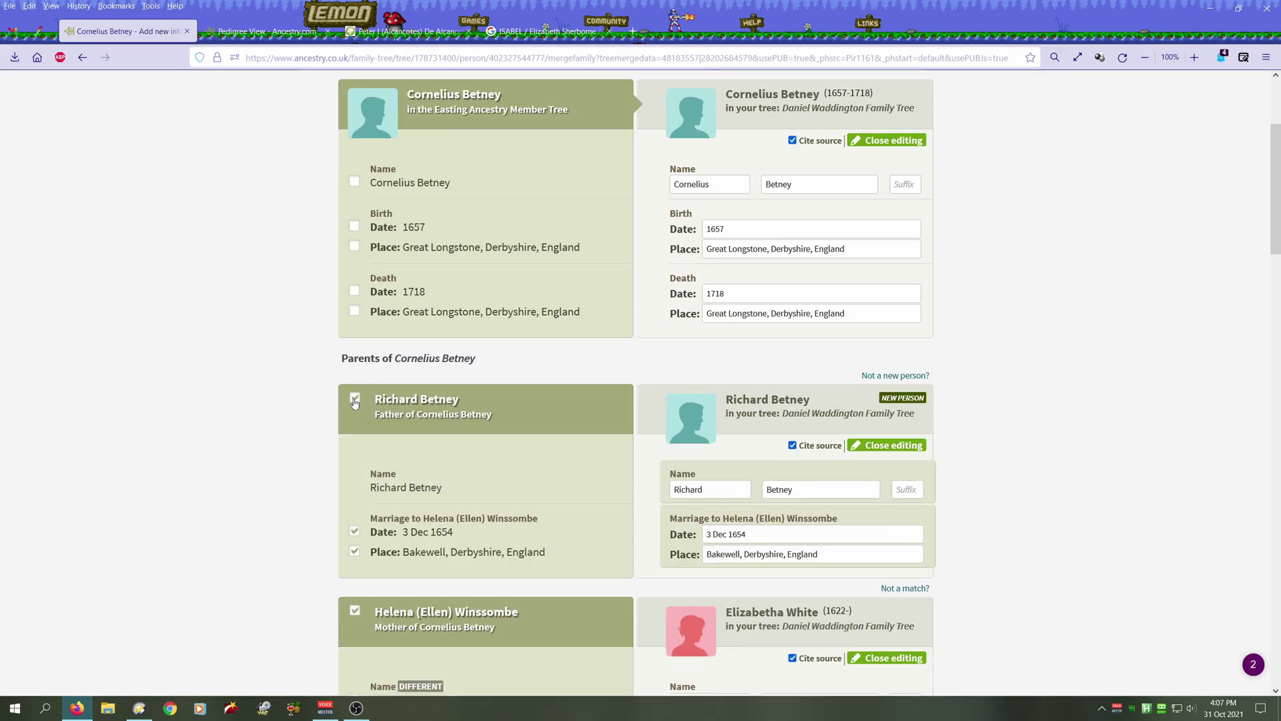
scroll(313, 472, down, 9)
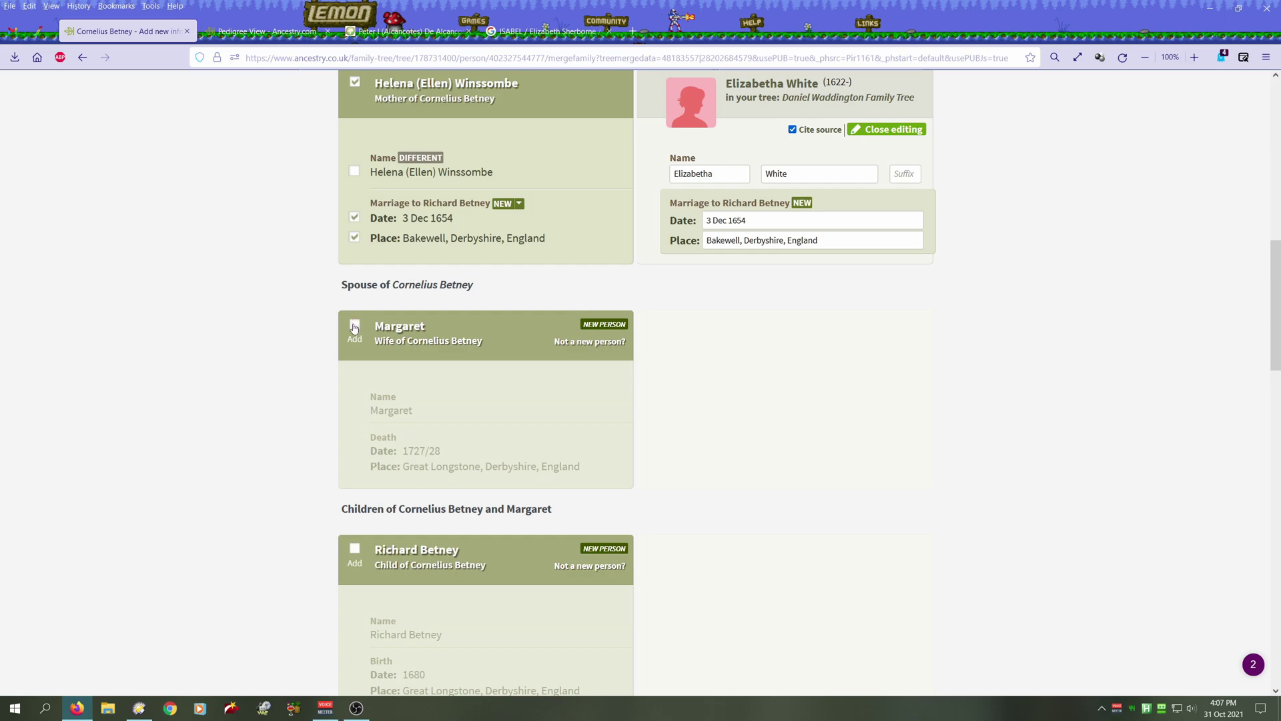
click(354, 327)
click(354, 566)
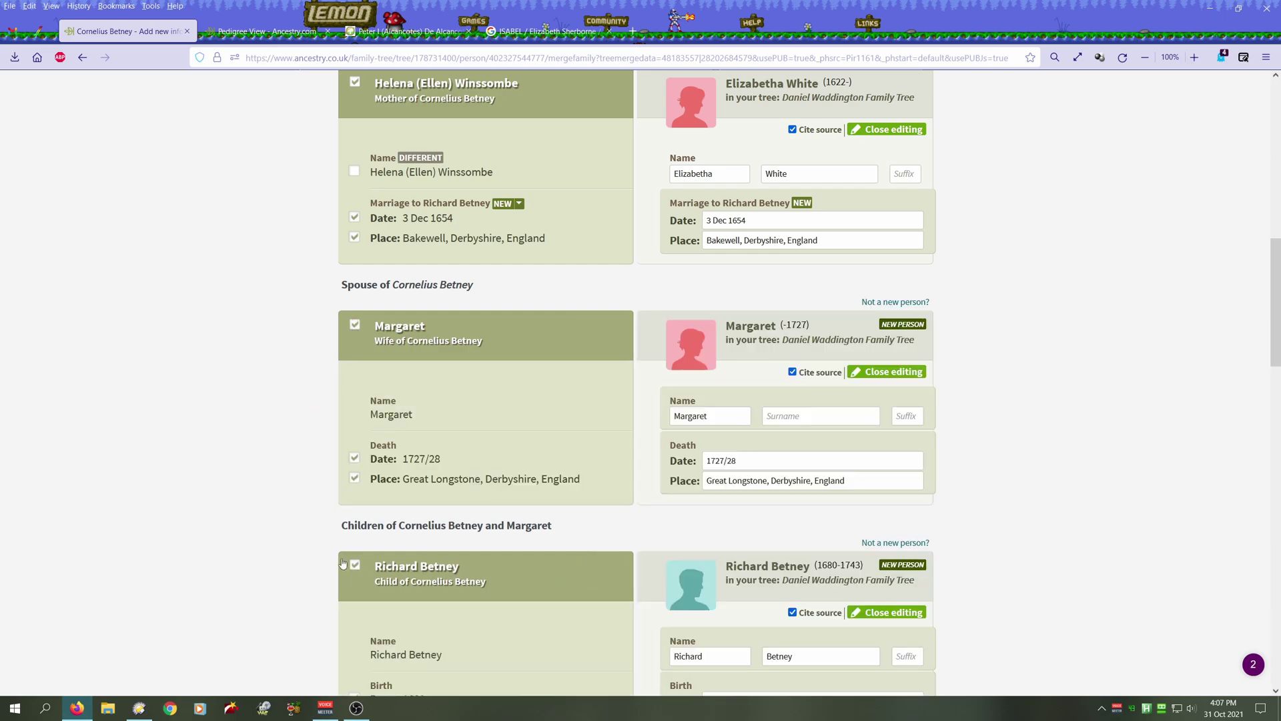
scroll(311, 550, down, 18)
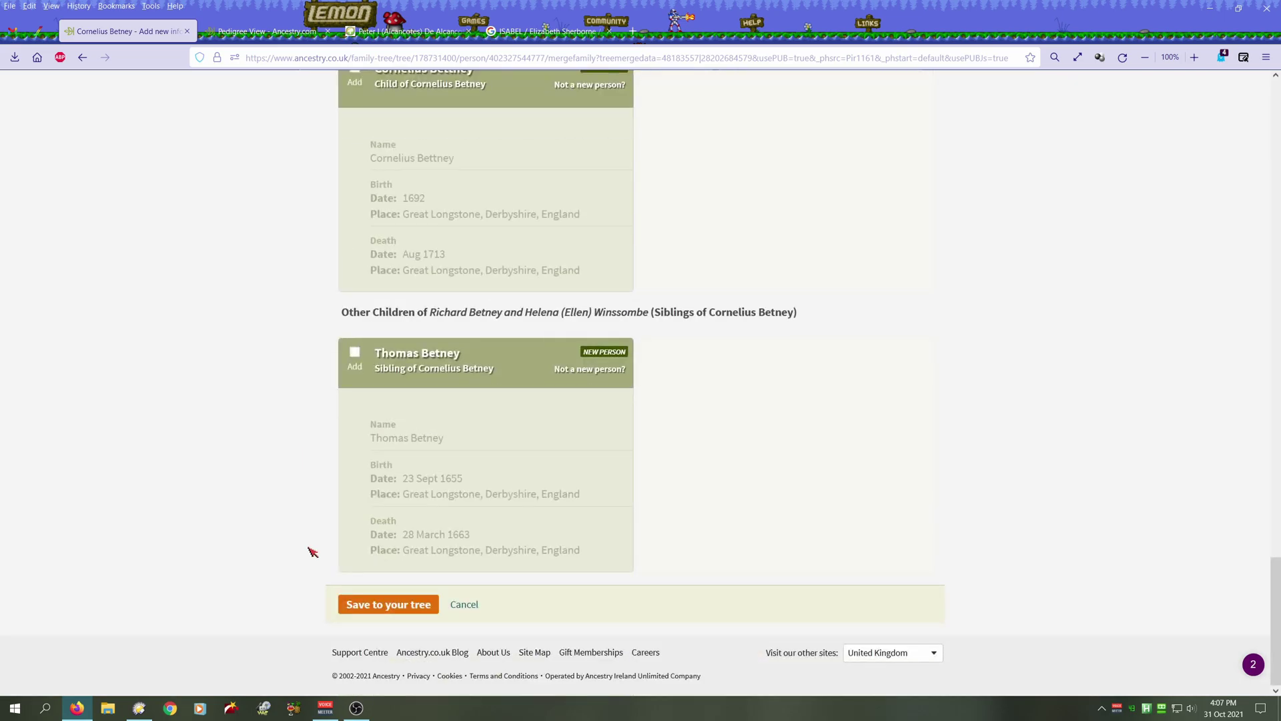
click(387, 607)
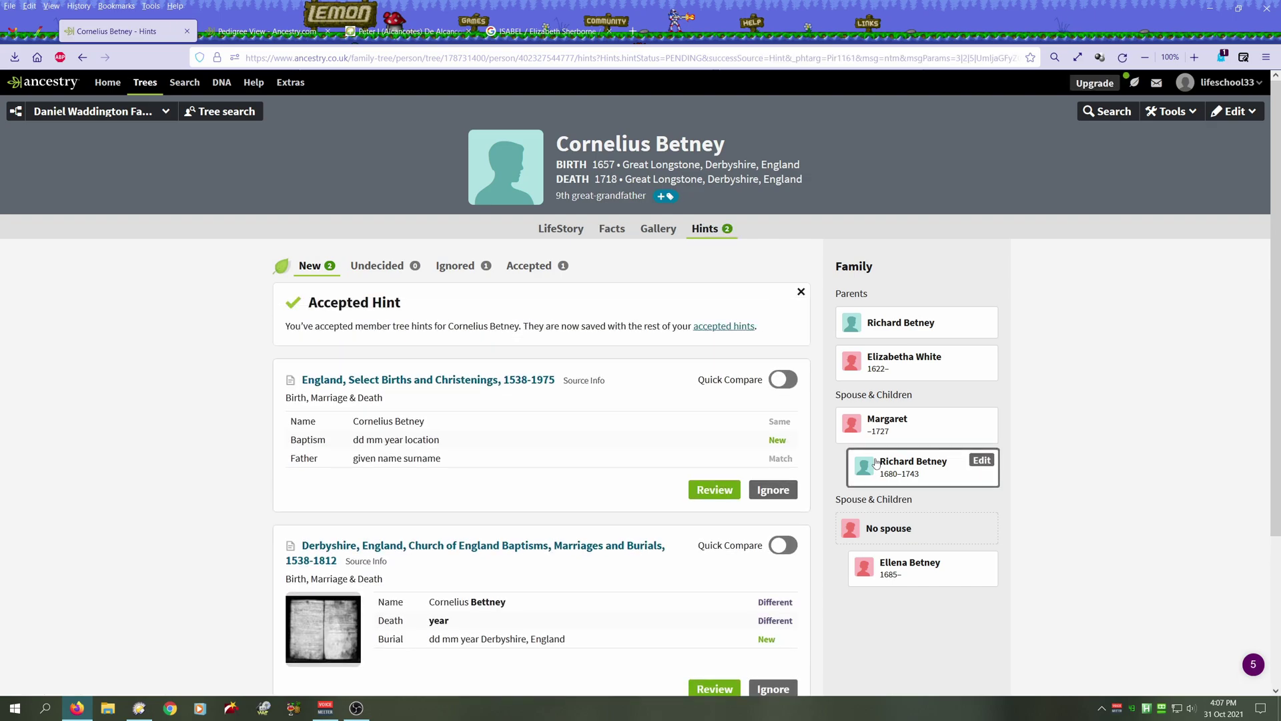
- Open the pedigree view of the tree and expand the branch behind the newly added father
click(120, 112)
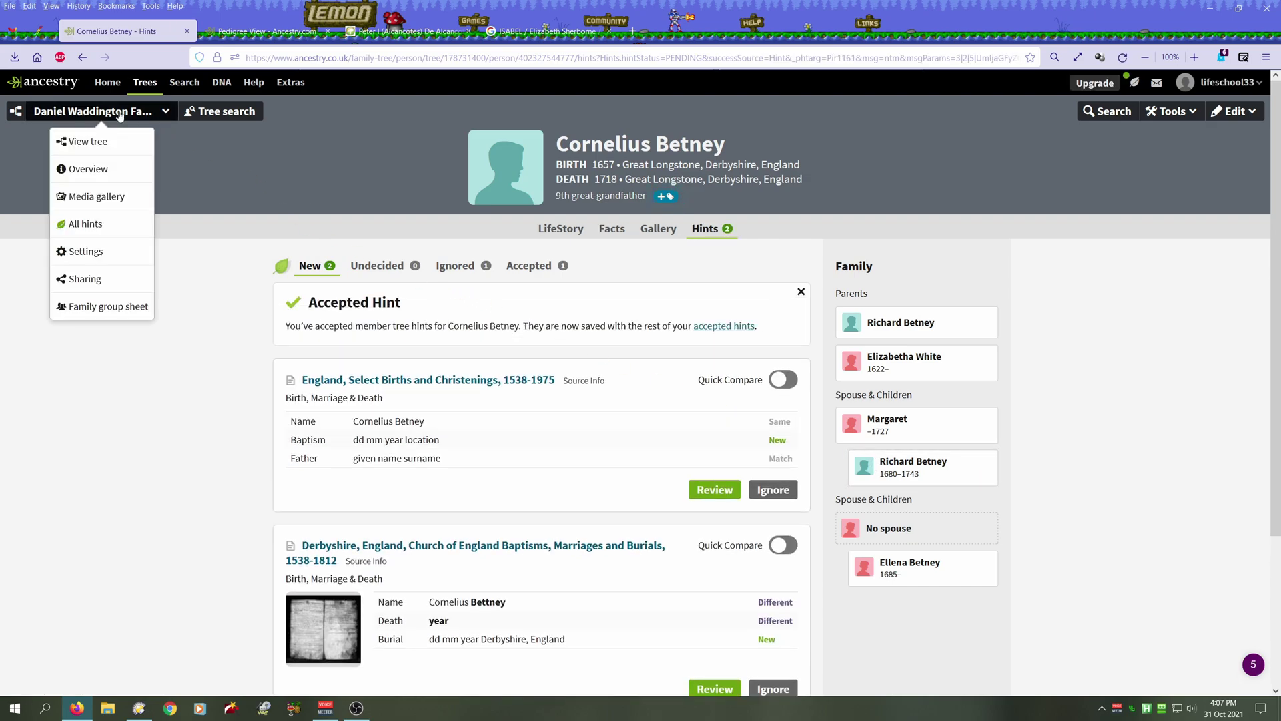
click(114, 141)
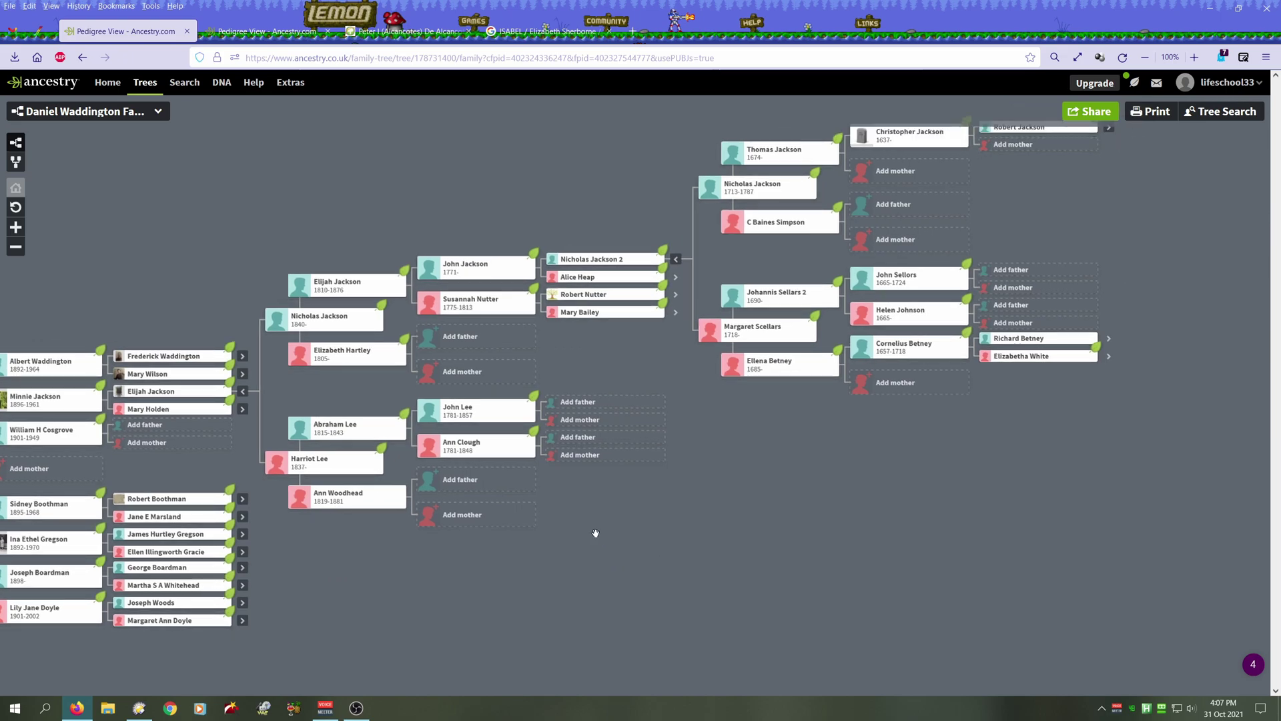
drag(792, 534, 512, 587)
drag(828, 394, 698, 425)
click(700, 422)
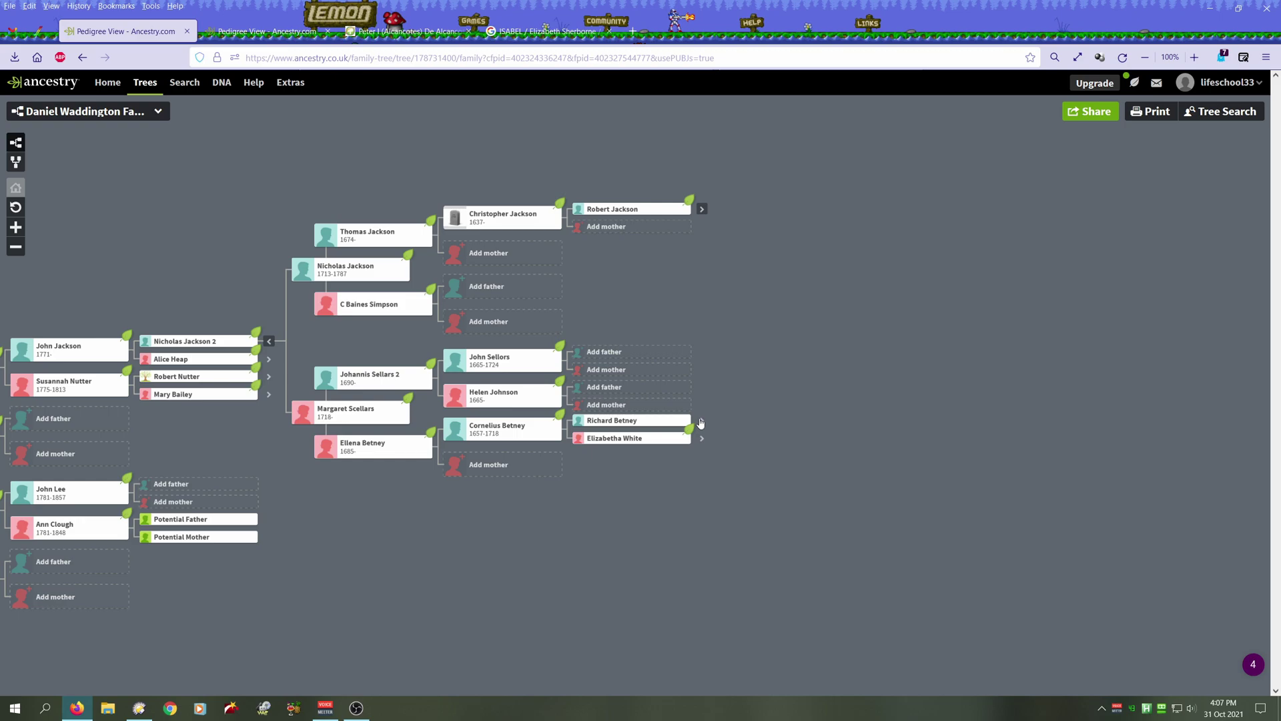
click(704, 441)
click(701, 423)
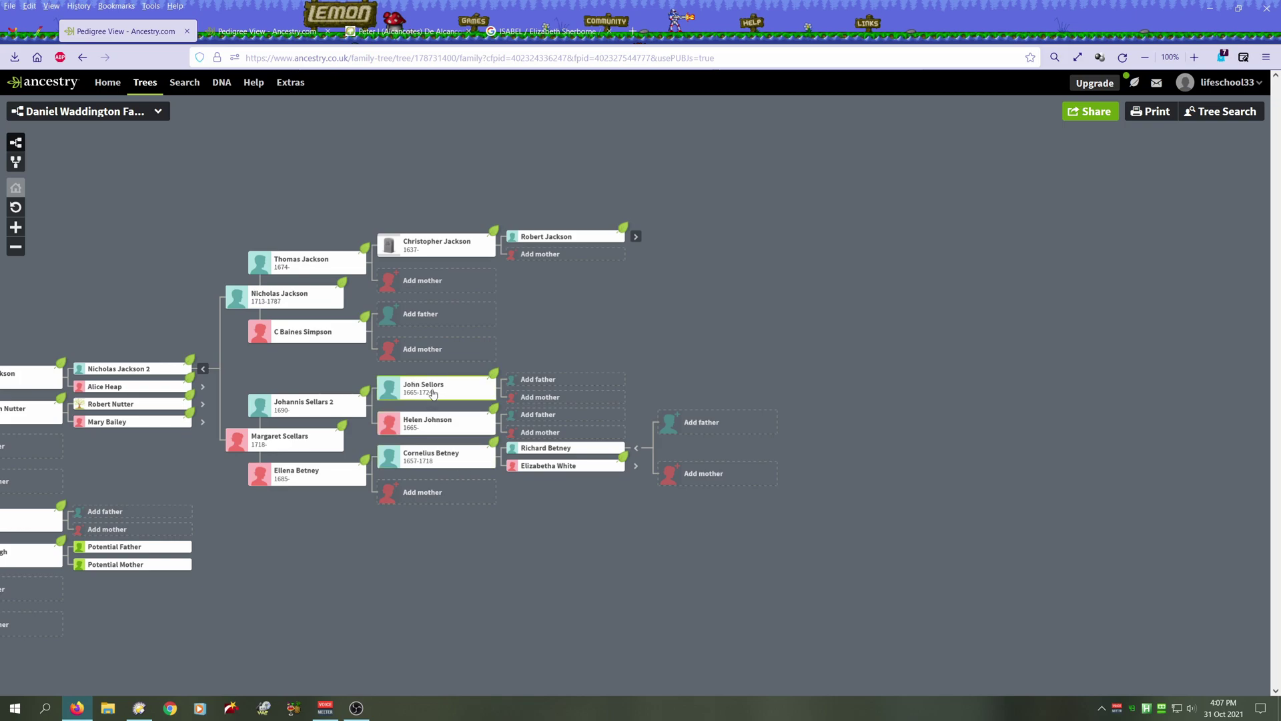
- Search records for the wife of the couple just above the extended branch and examine the baptism and christening matches
click(427, 424)
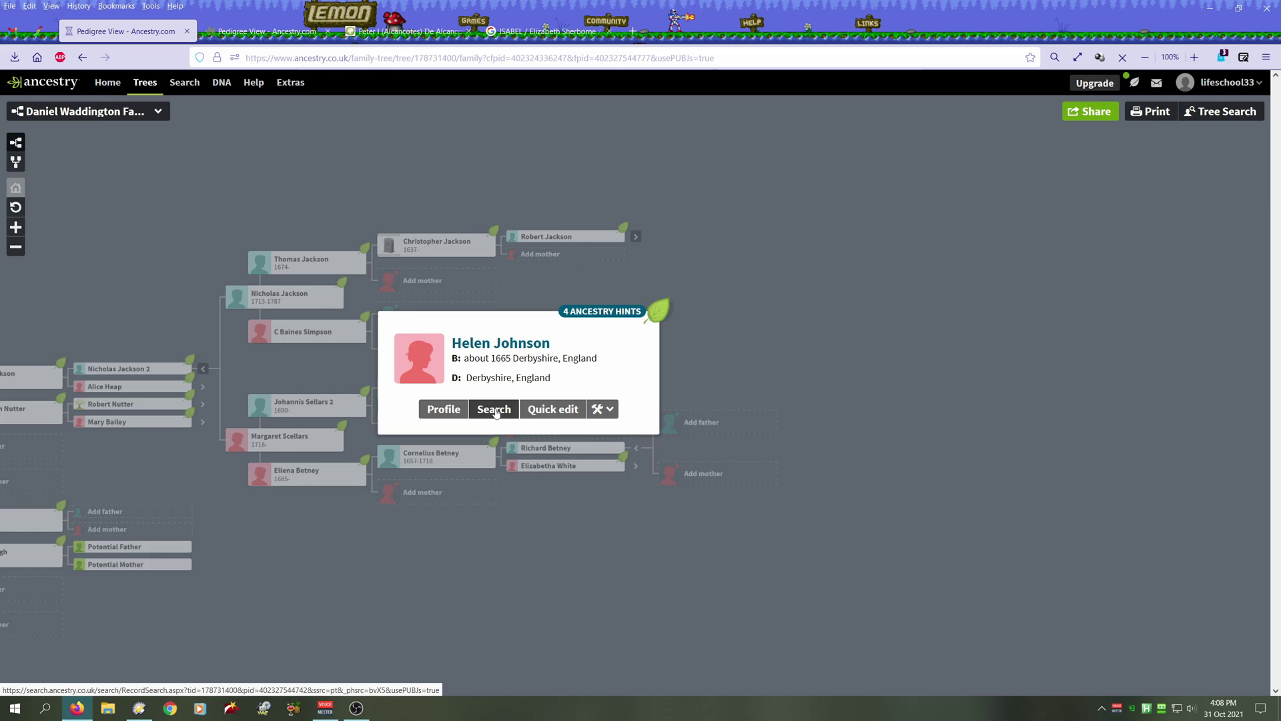
click(495, 409)
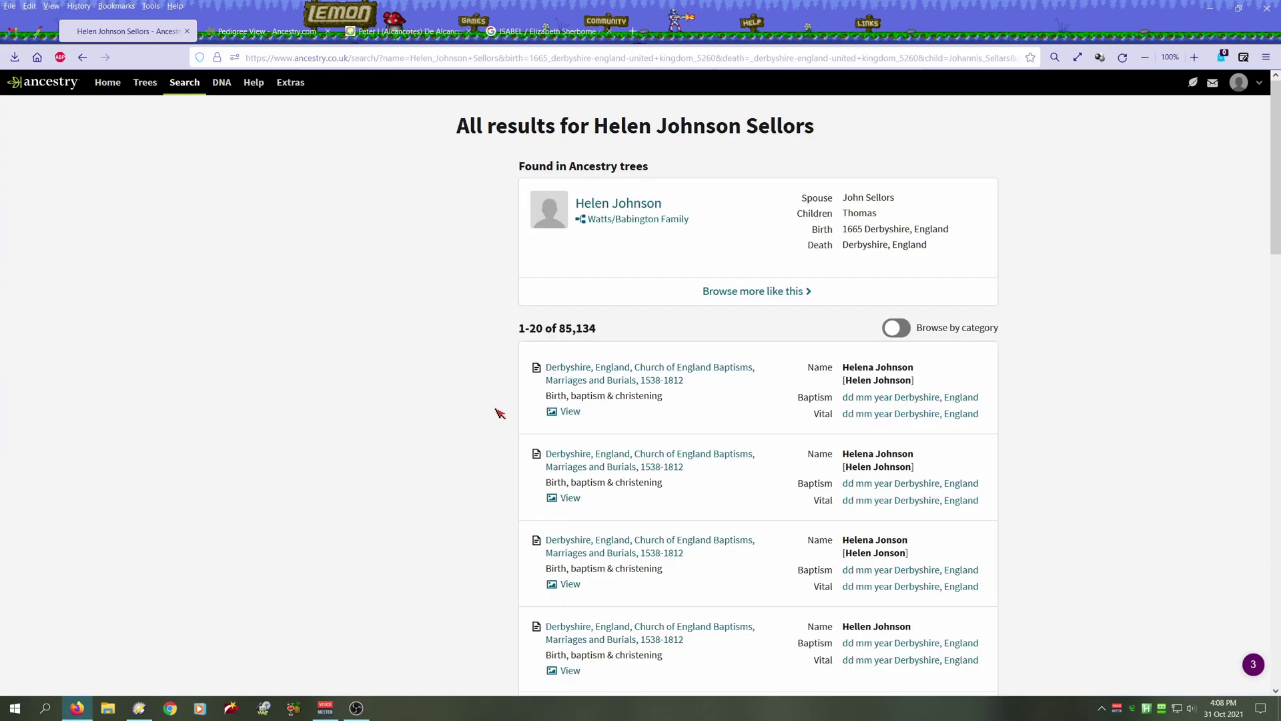
scroll(1053, 429, down, 10)
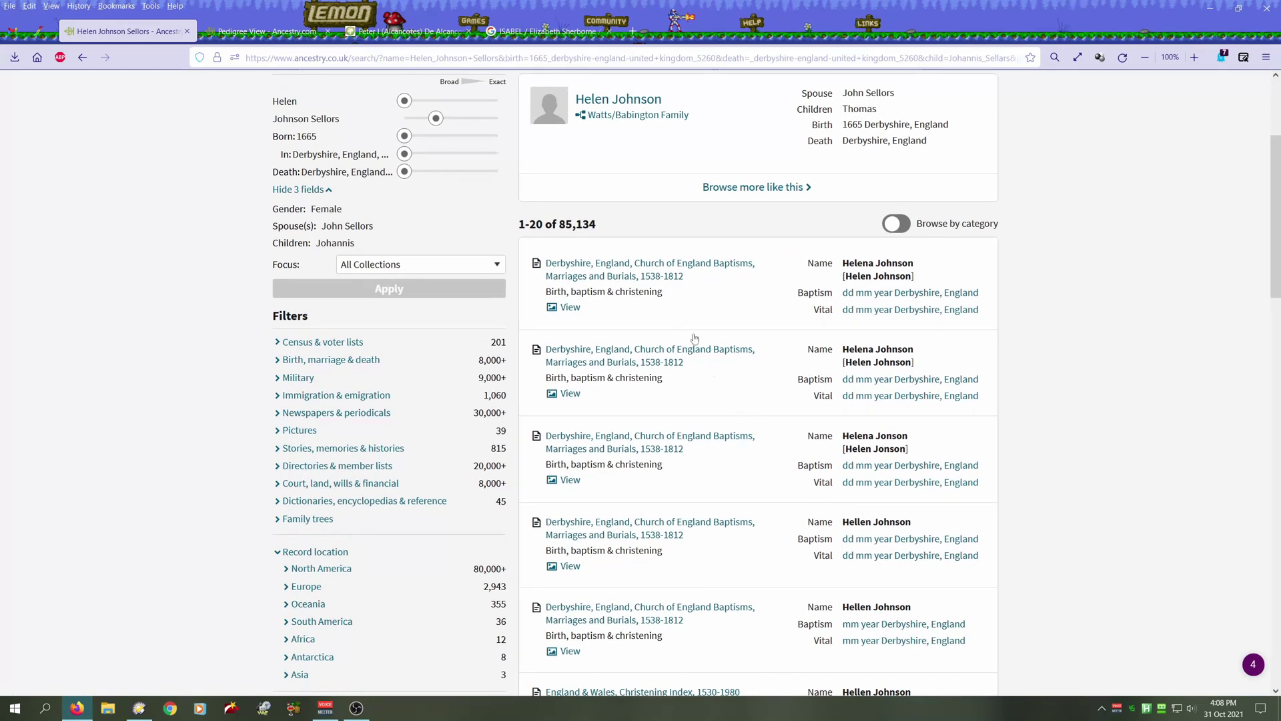
scroll(690, 354, down, 1)
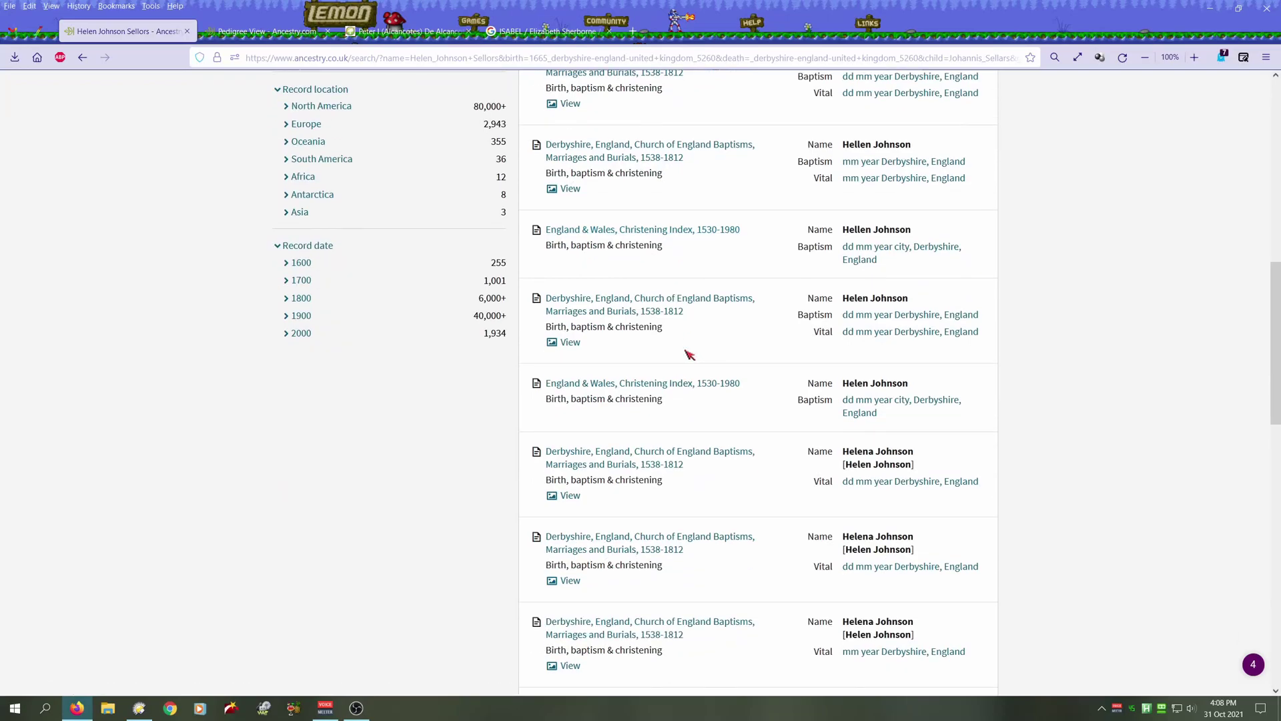
scroll(693, 360, up, 6)
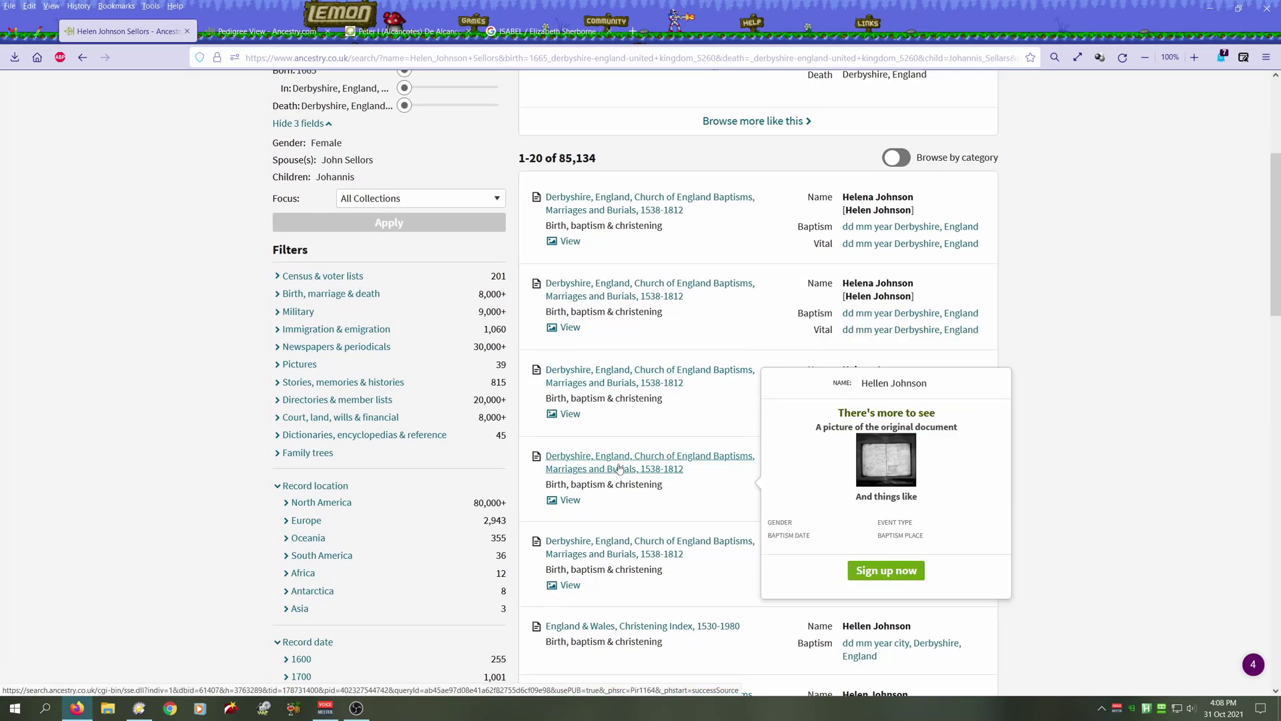
scroll(621, 467, down, 3)
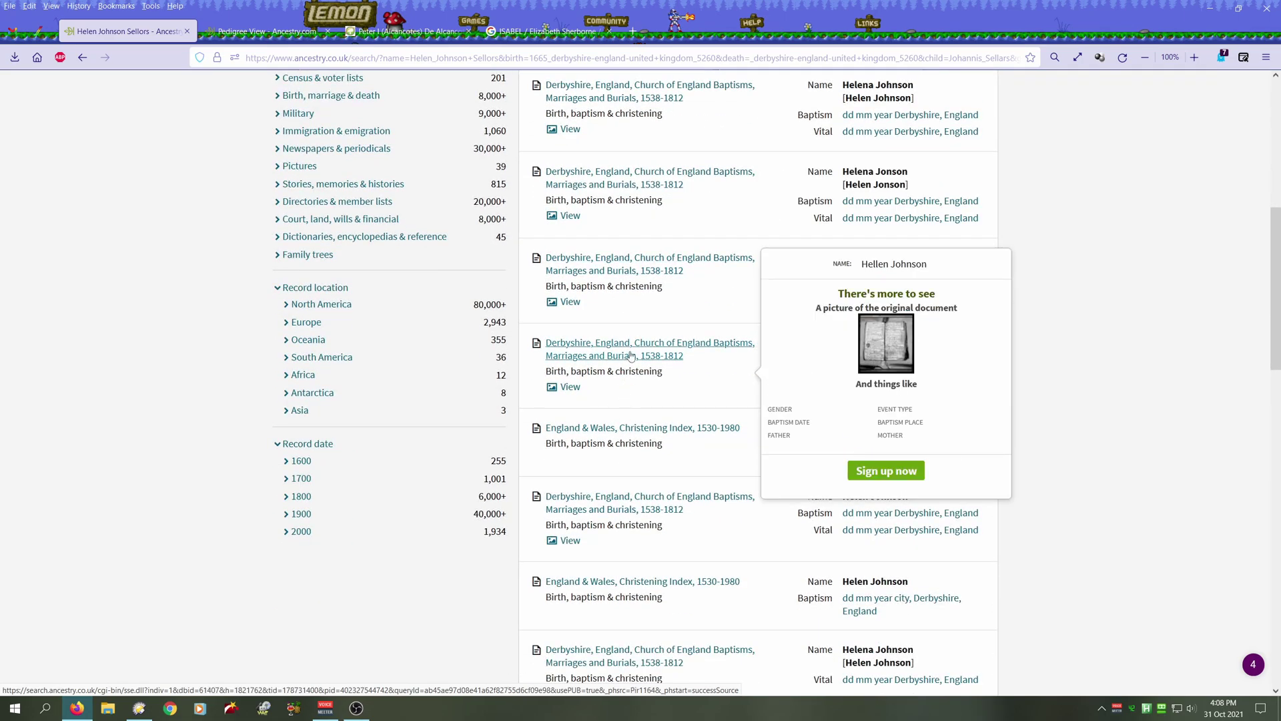
mouse_move(631, 431)
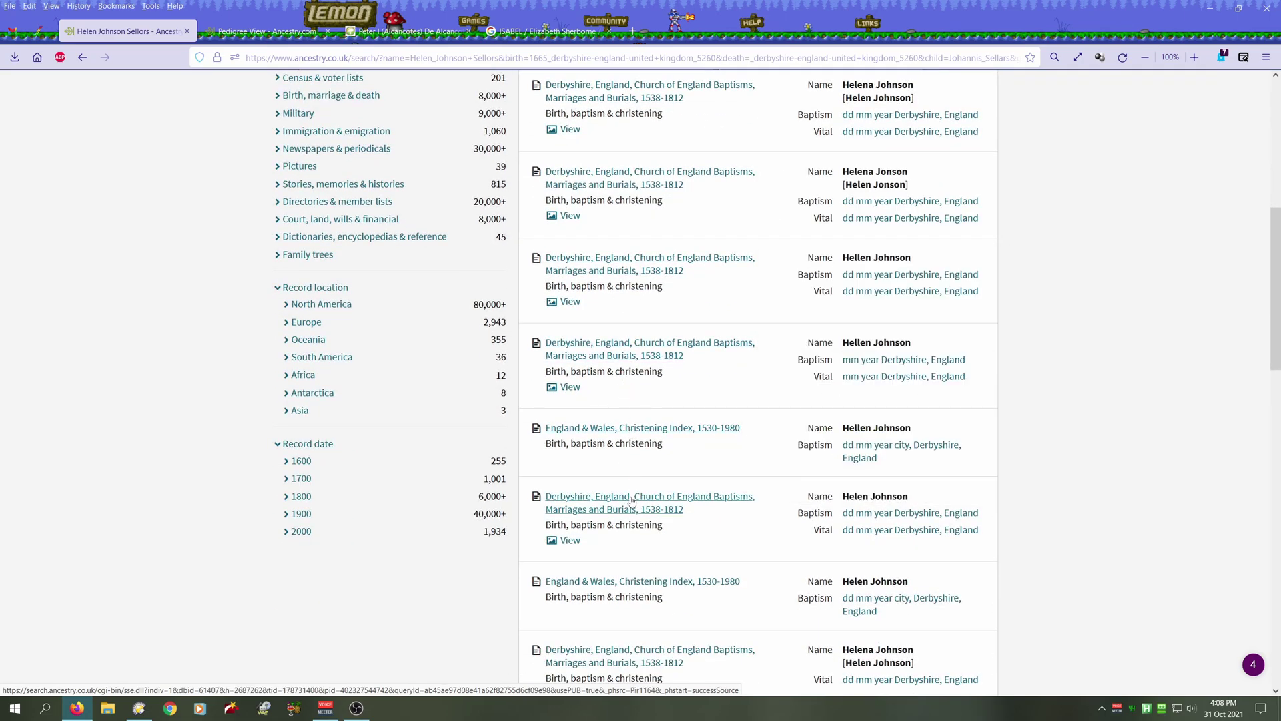
scroll(639, 396, down, 3)
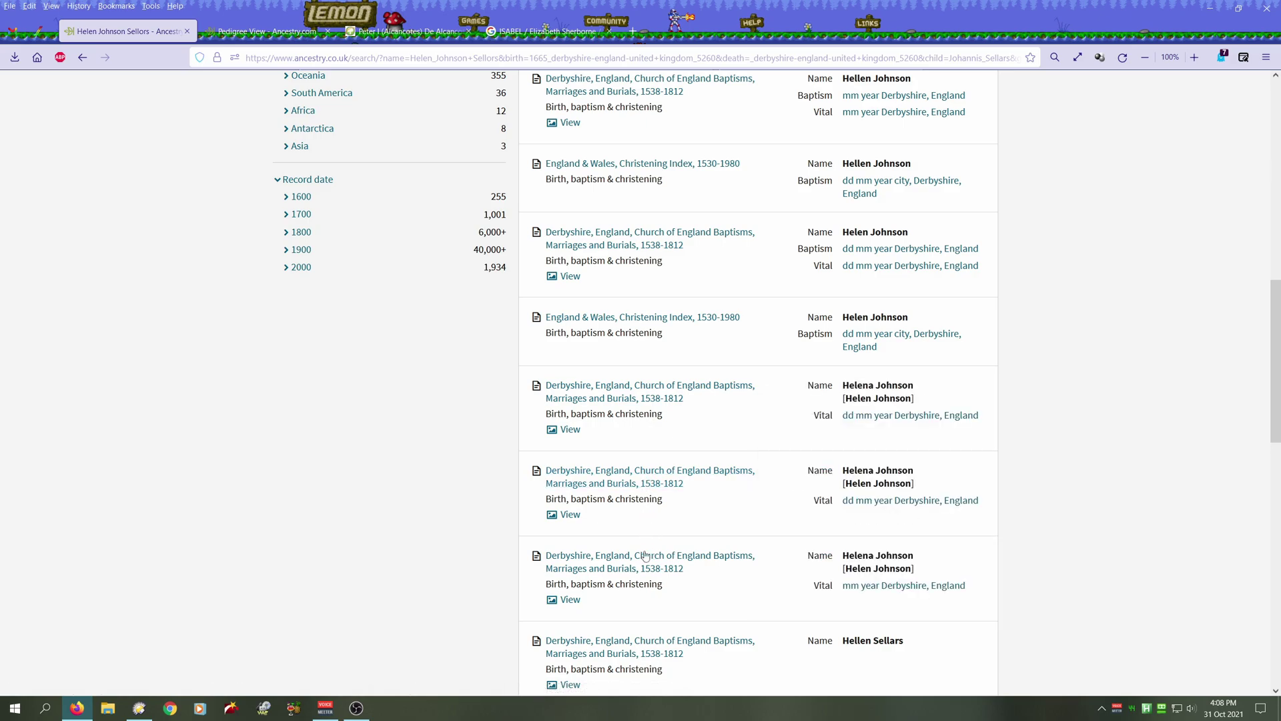
mouse_move(646, 565)
scroll(646, 565, up, 9)
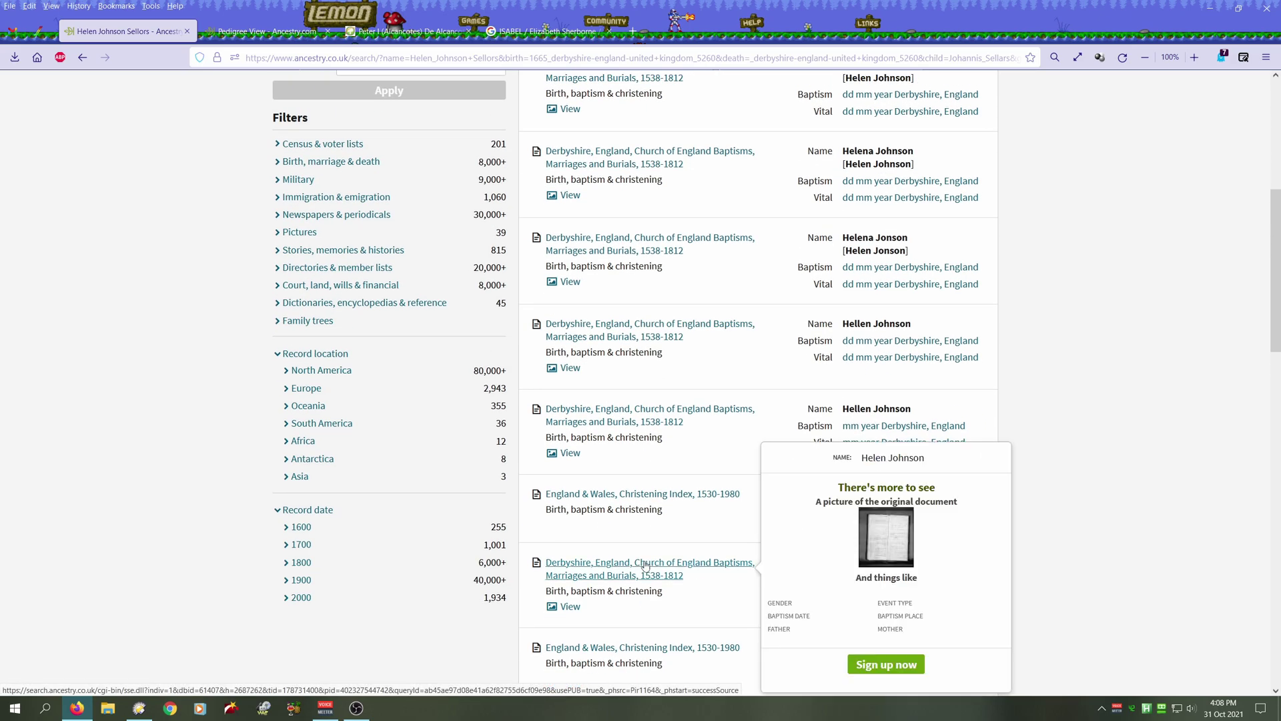
mouse_move(627, 341)
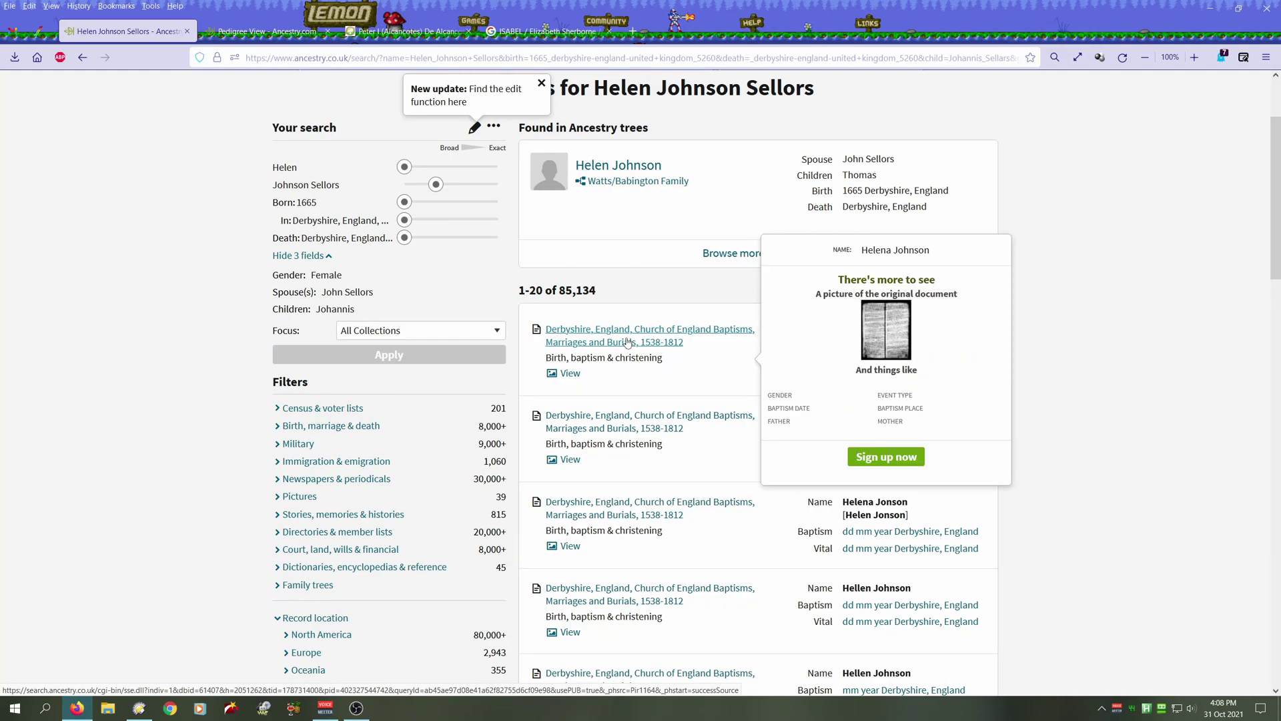
scroll(627, 342, up, 3)
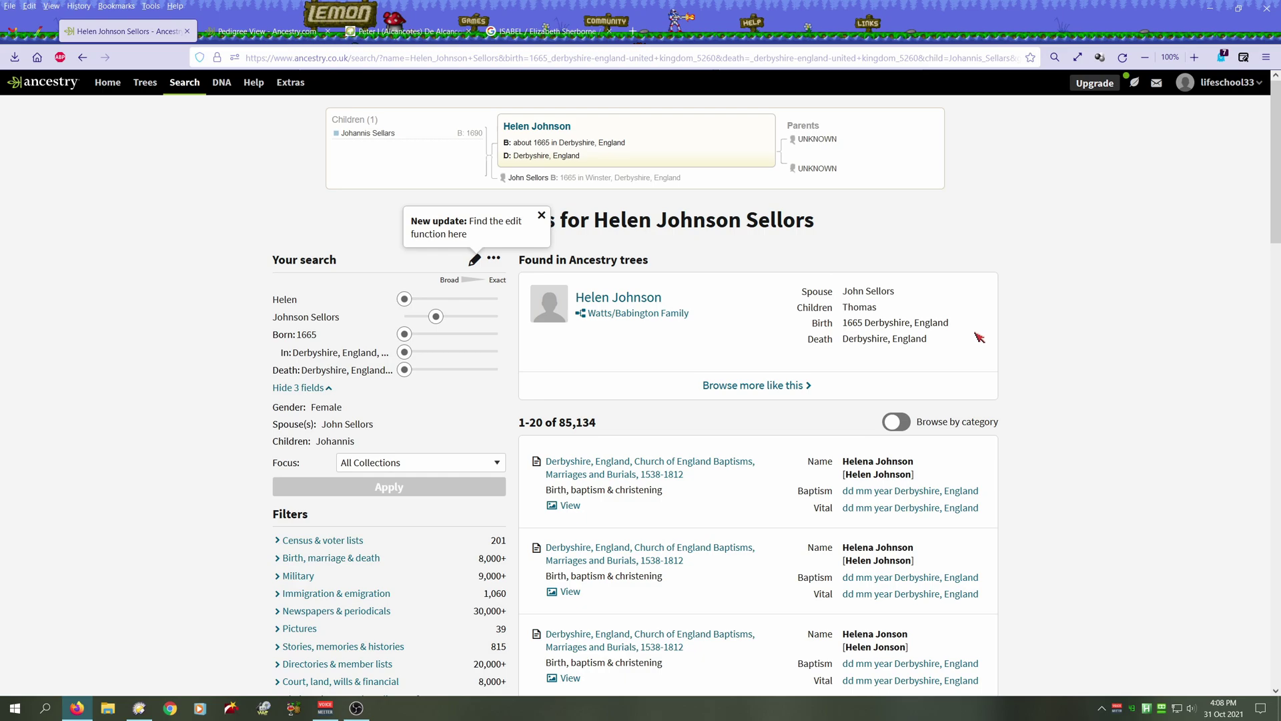
- Browse more family tree matches for this ancestor and open the profile of the first match
click(750, 387)
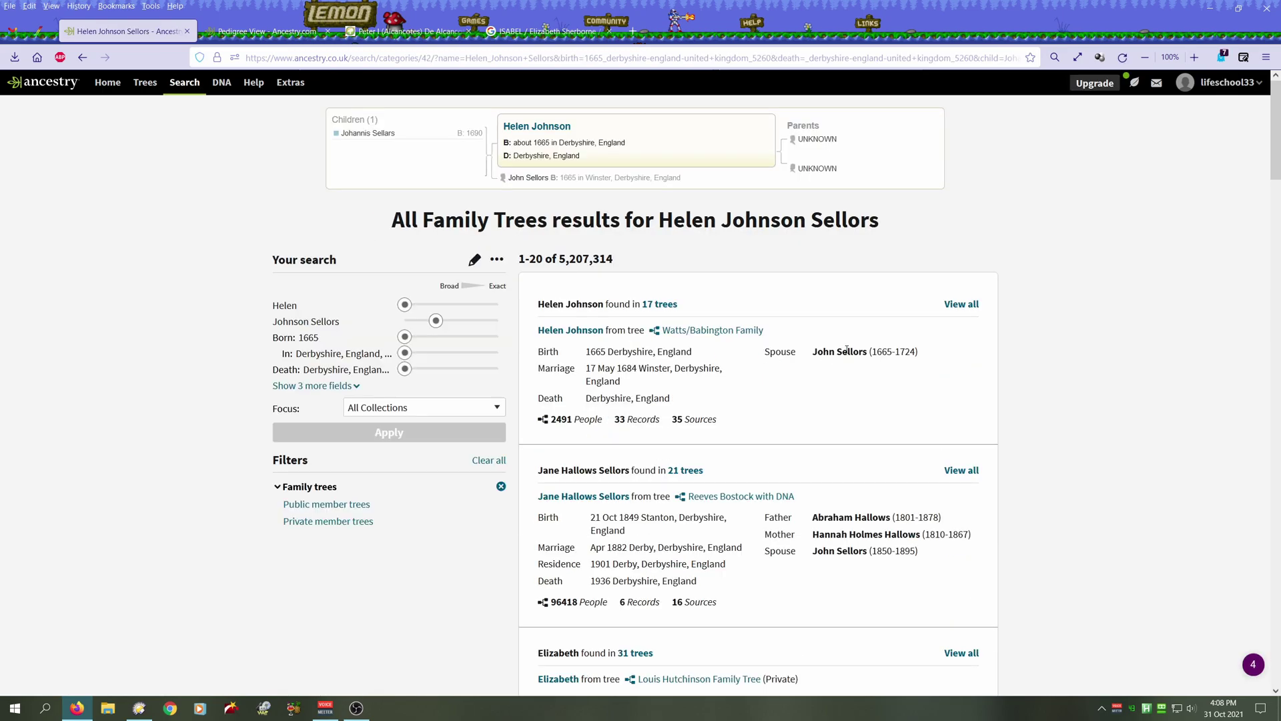
scroll(797, 380, down, 2)
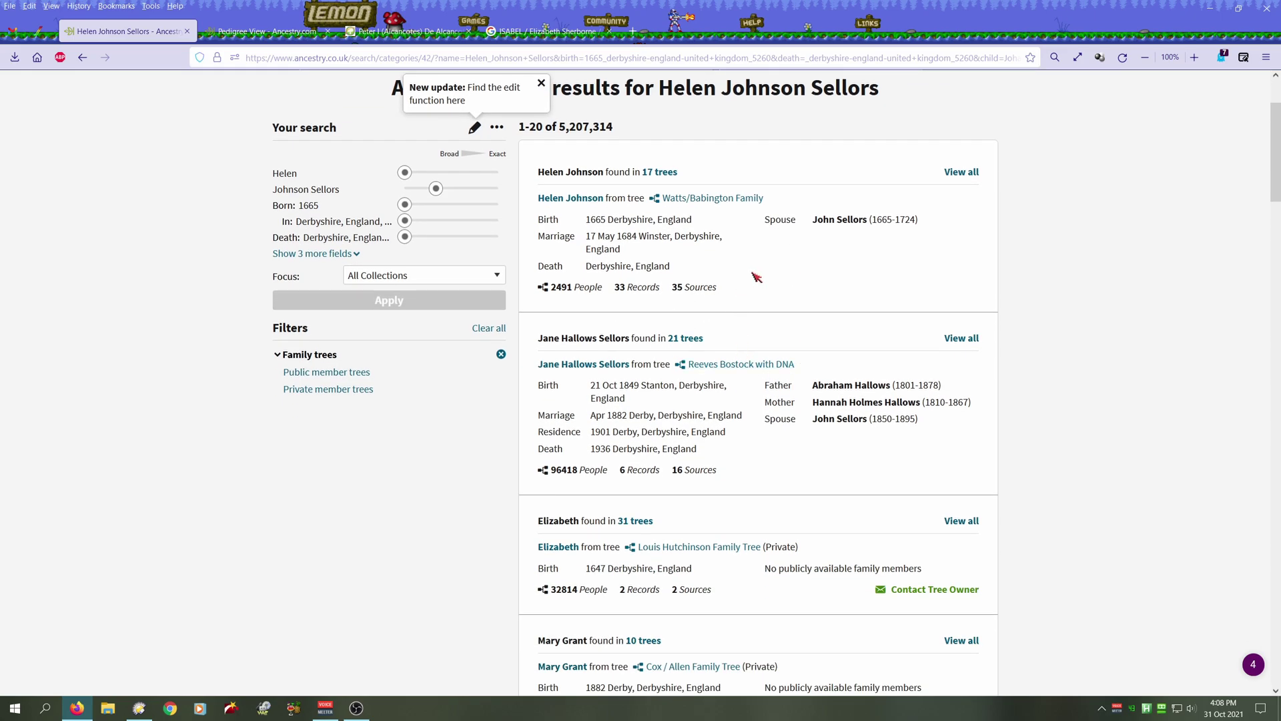
scroll(768, 275, down, 3)
scroll(768, 275, up, 3)
click(560, 198)
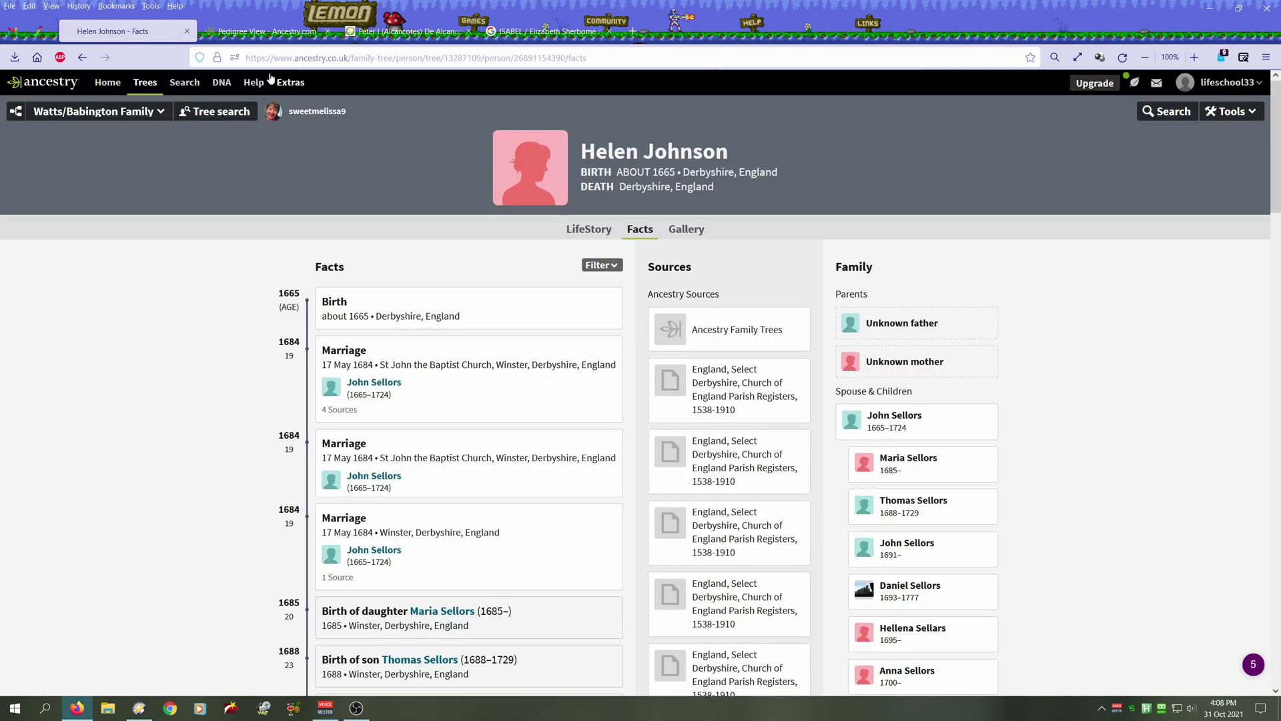
- Examine the matched profile's facts and family members, and return to the family tree results
scroll(1031, 357, down, 3)
scroll(1035, 359, up, 3)
click(622, 314)
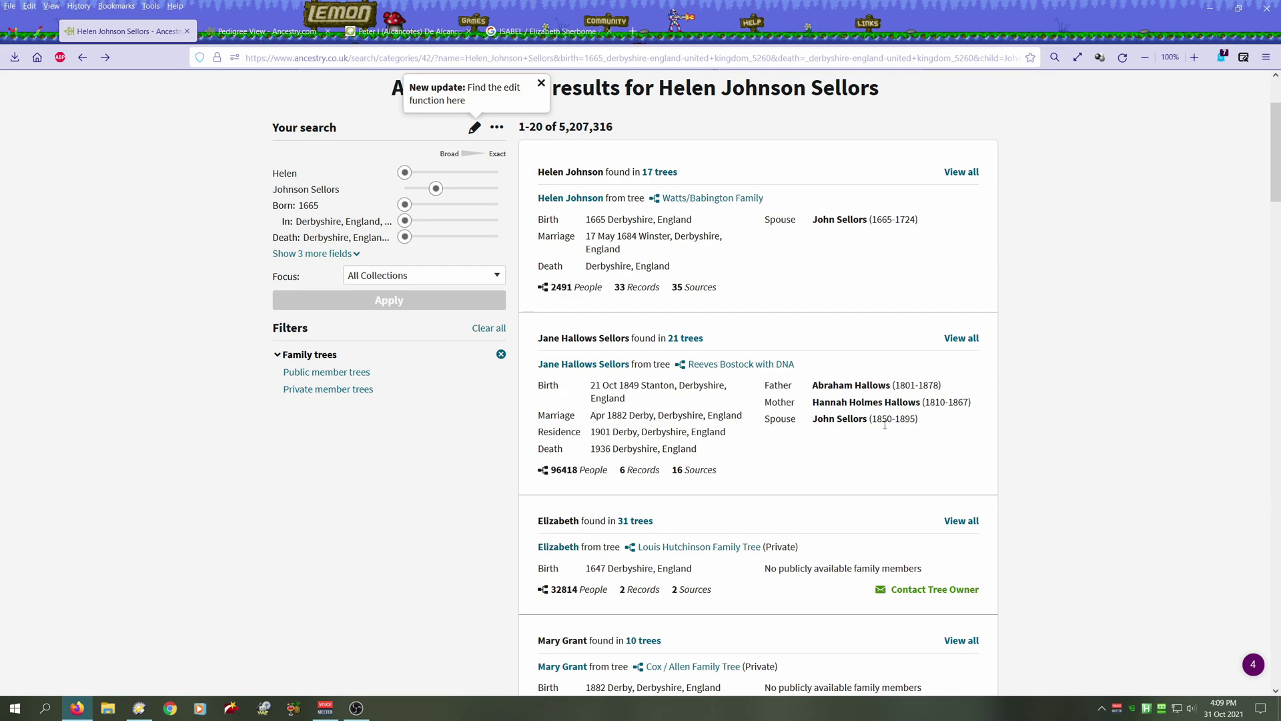
- Examine the remaining family tree results for birth, marriage, parent and spouse details that fit the searched ancestor
scroll(1035, 432, down, 2)
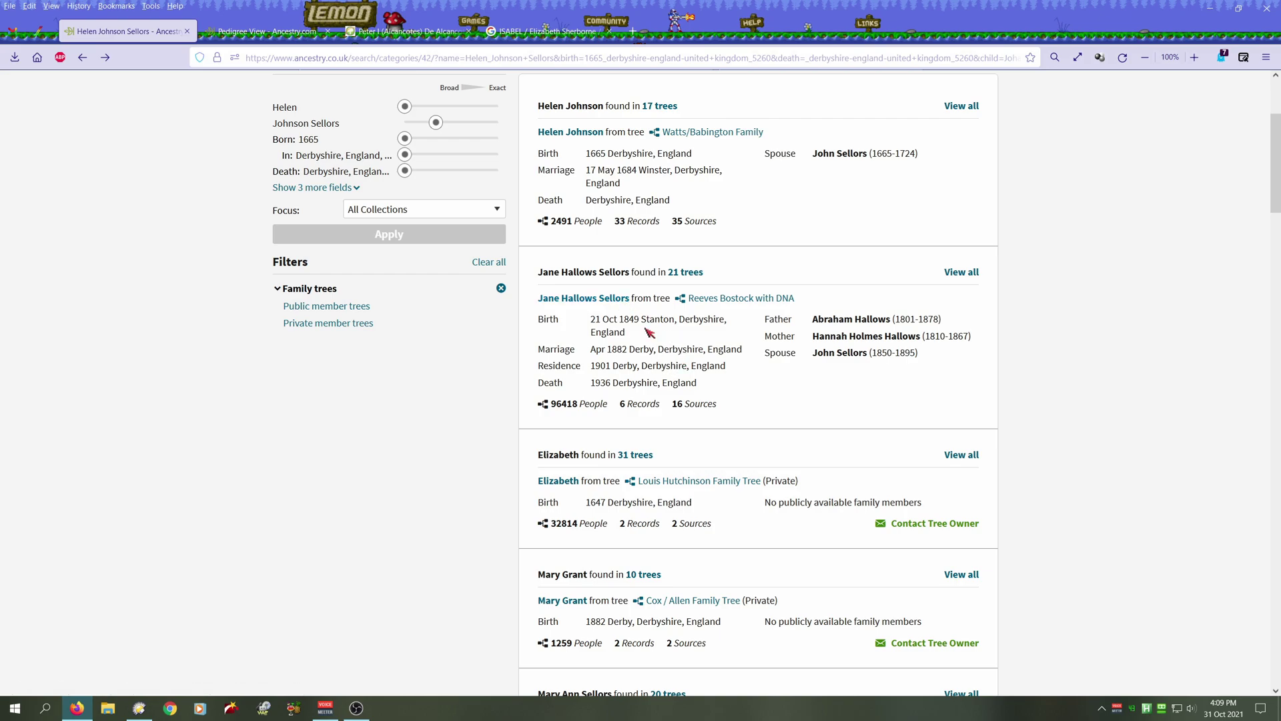
scroll(810, 365, up, 2)
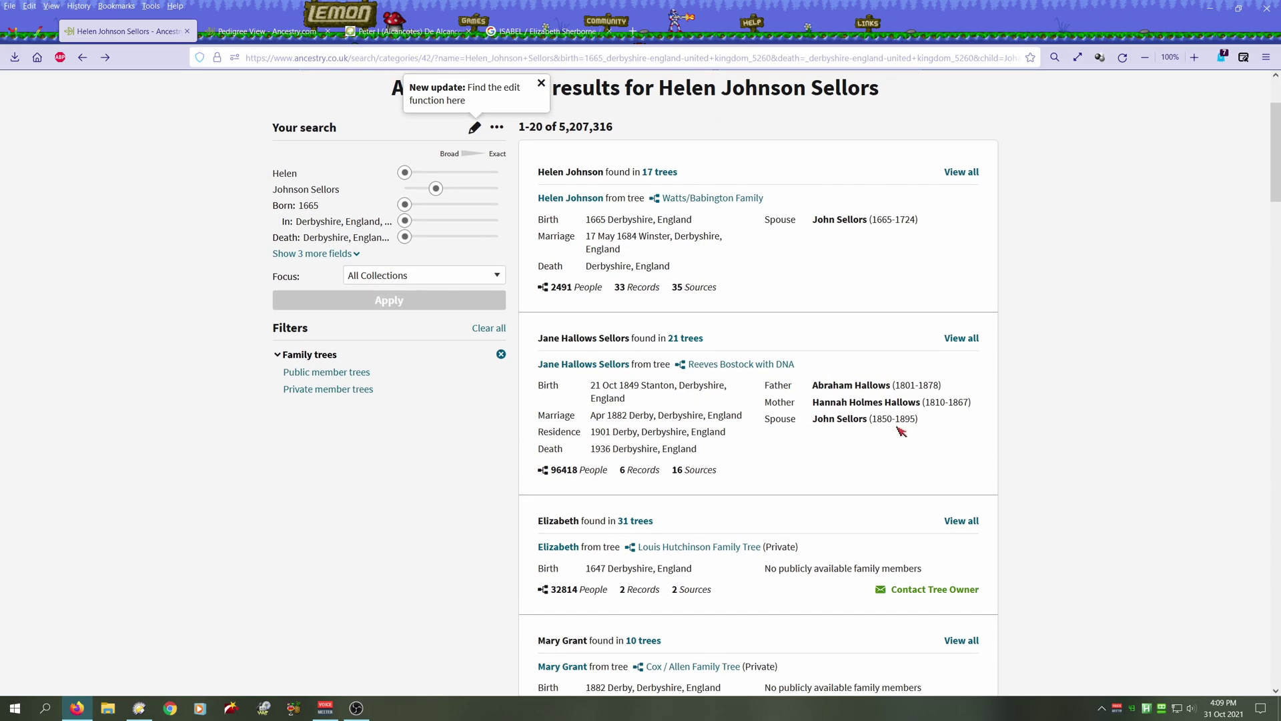
scroll(901, 431, up, 2)
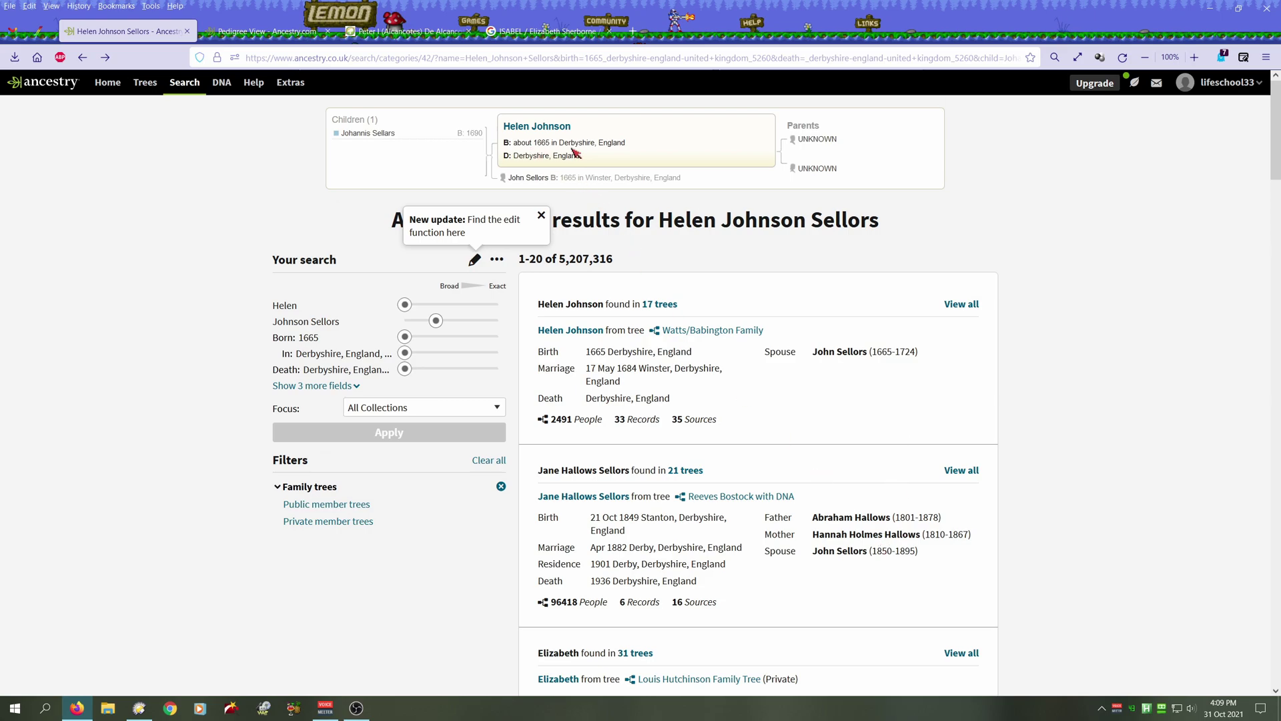
scroll(870, 399, down, 6)
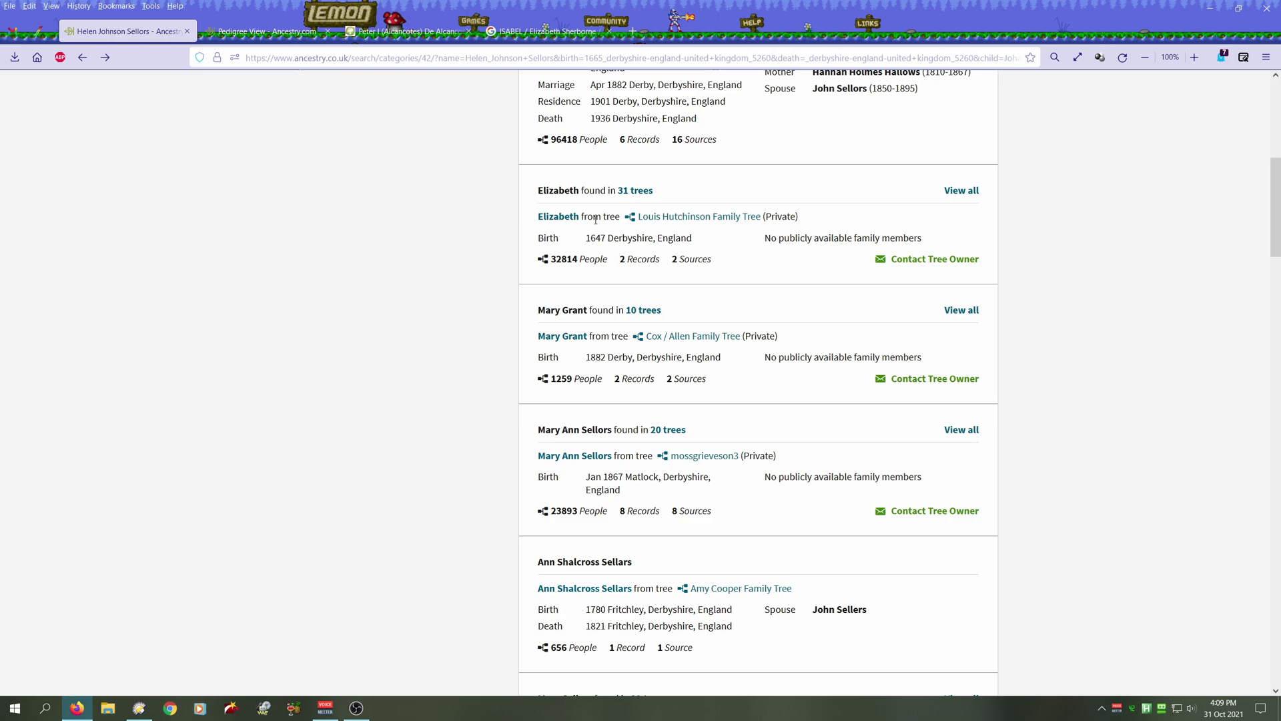
scroll(767, 301, down, 1)
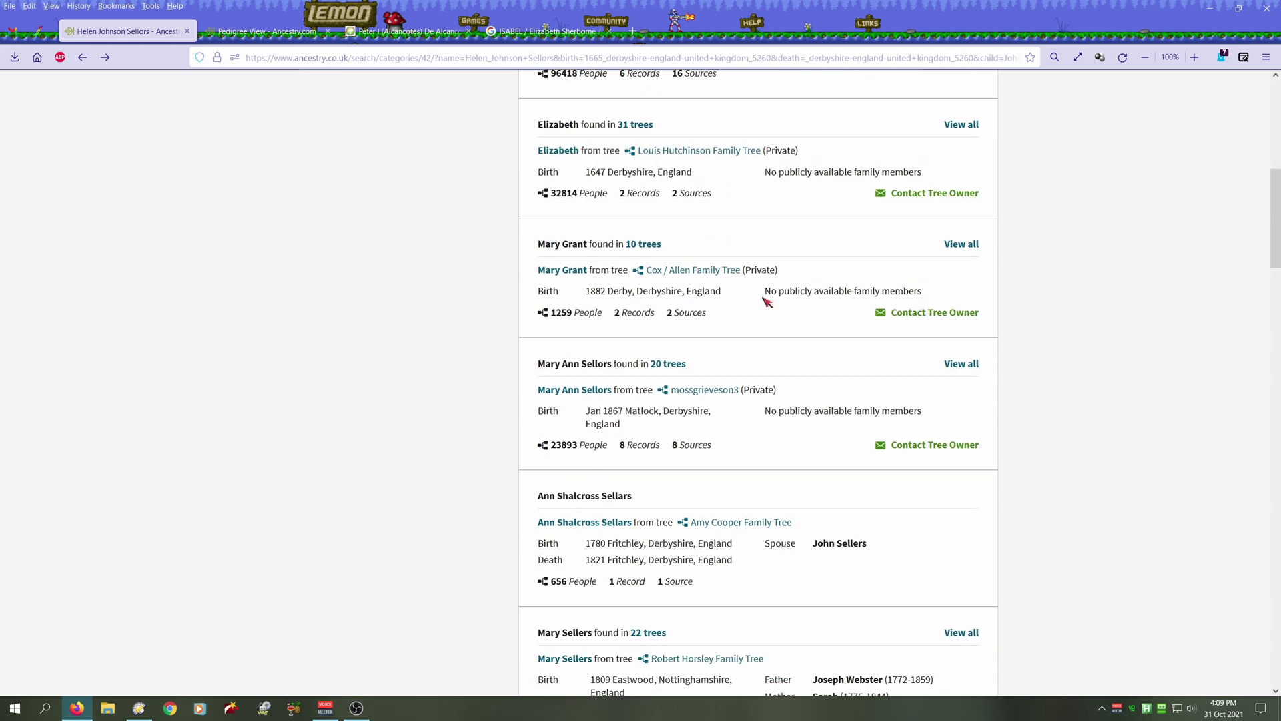
scroll(768, 312, down, 2)
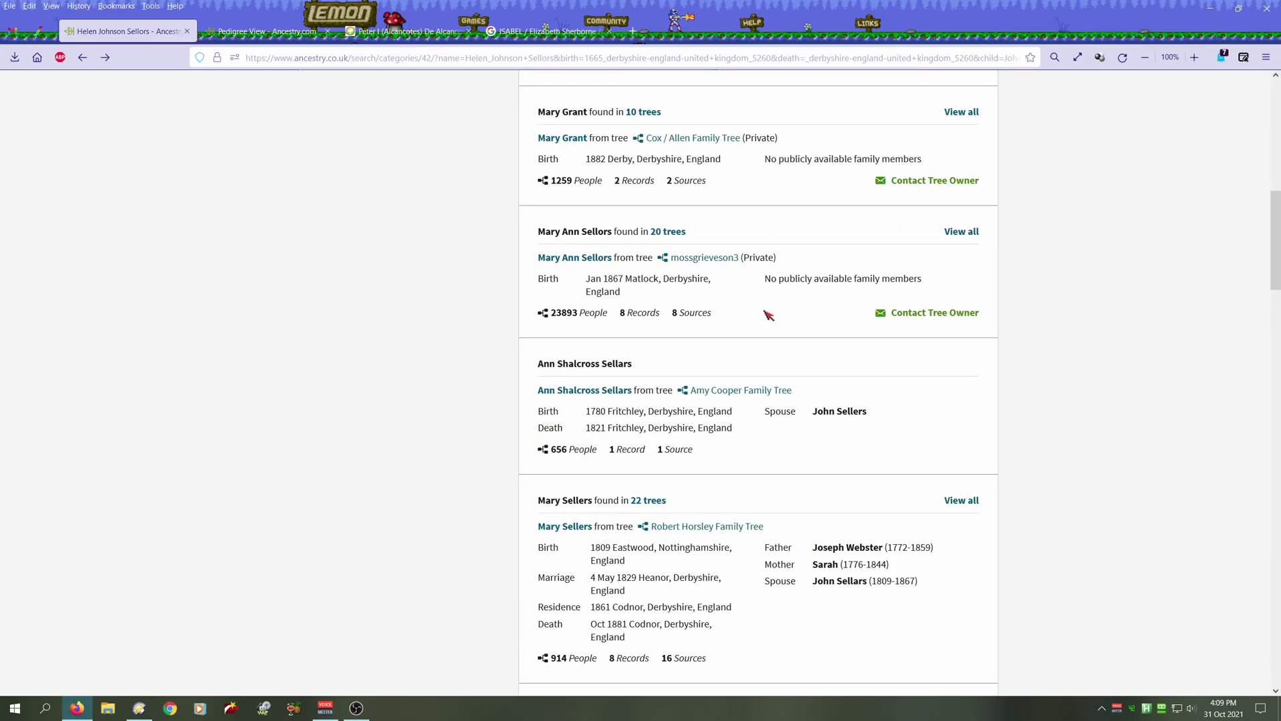
scroll(638, 359, down, 2)
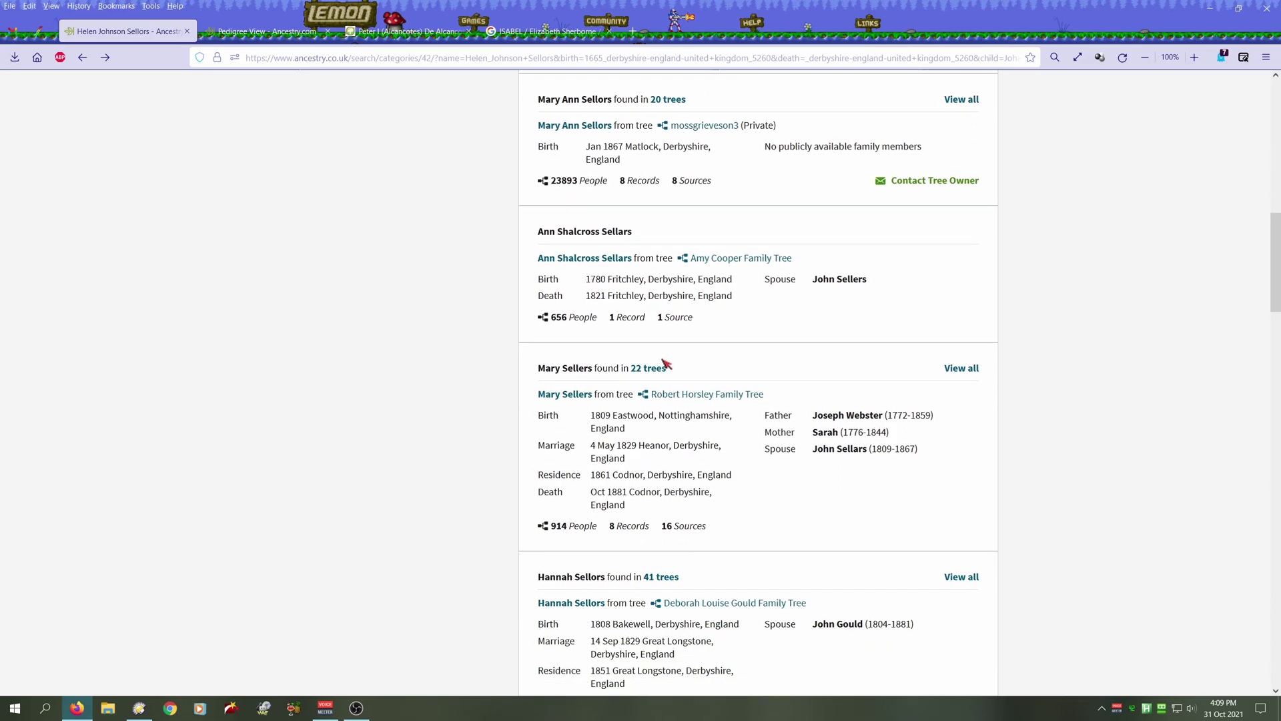
scroll(674, 371, down, 5)
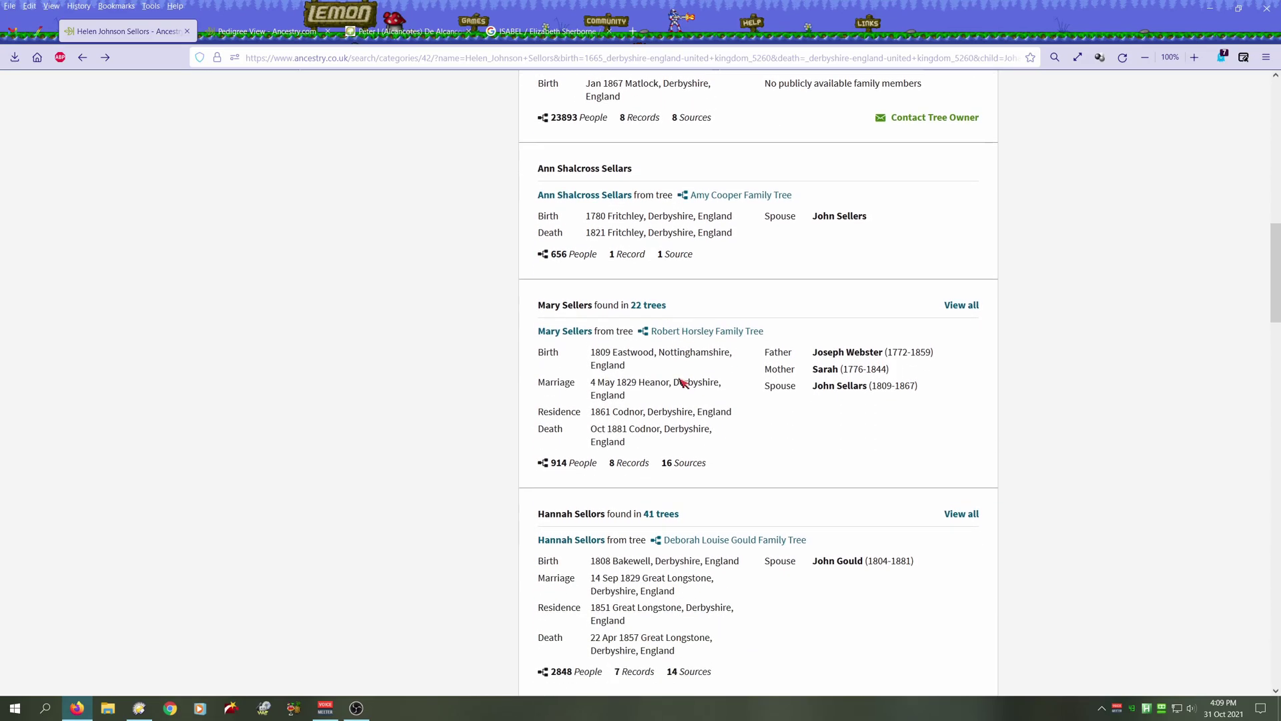
scroll(684, 383, down, 2)
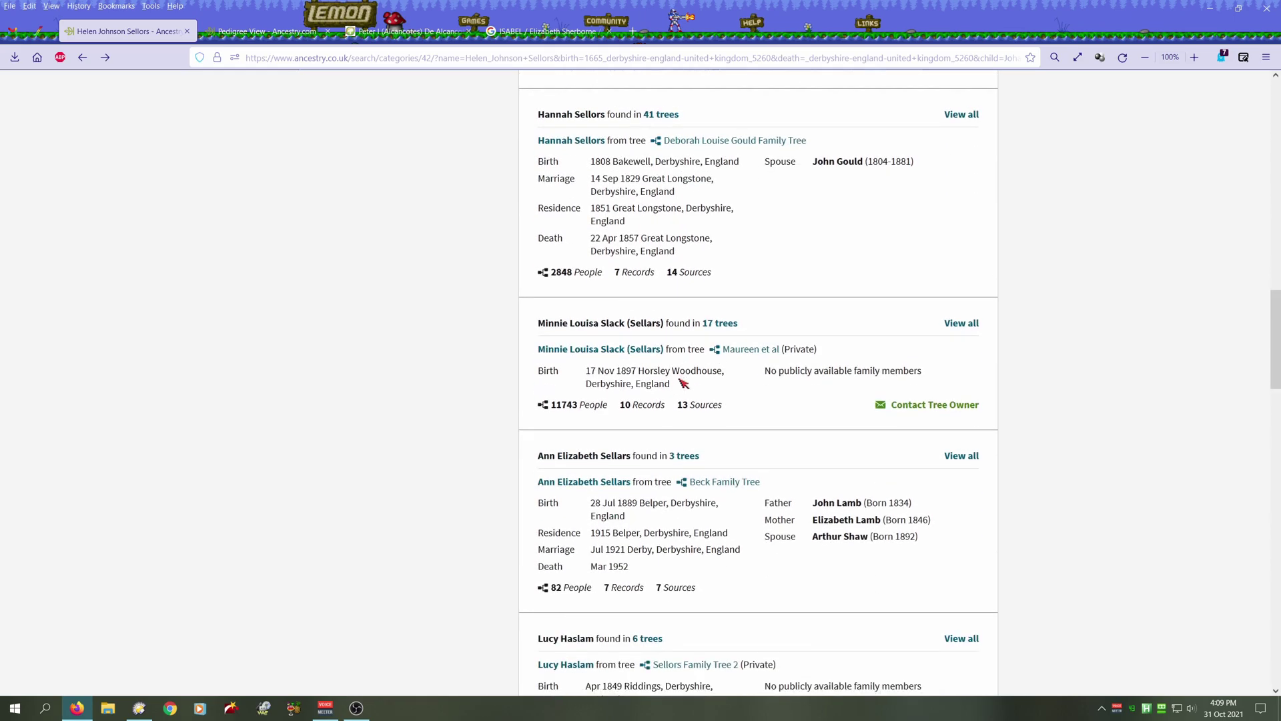
scroll(684, 384, down, 4)
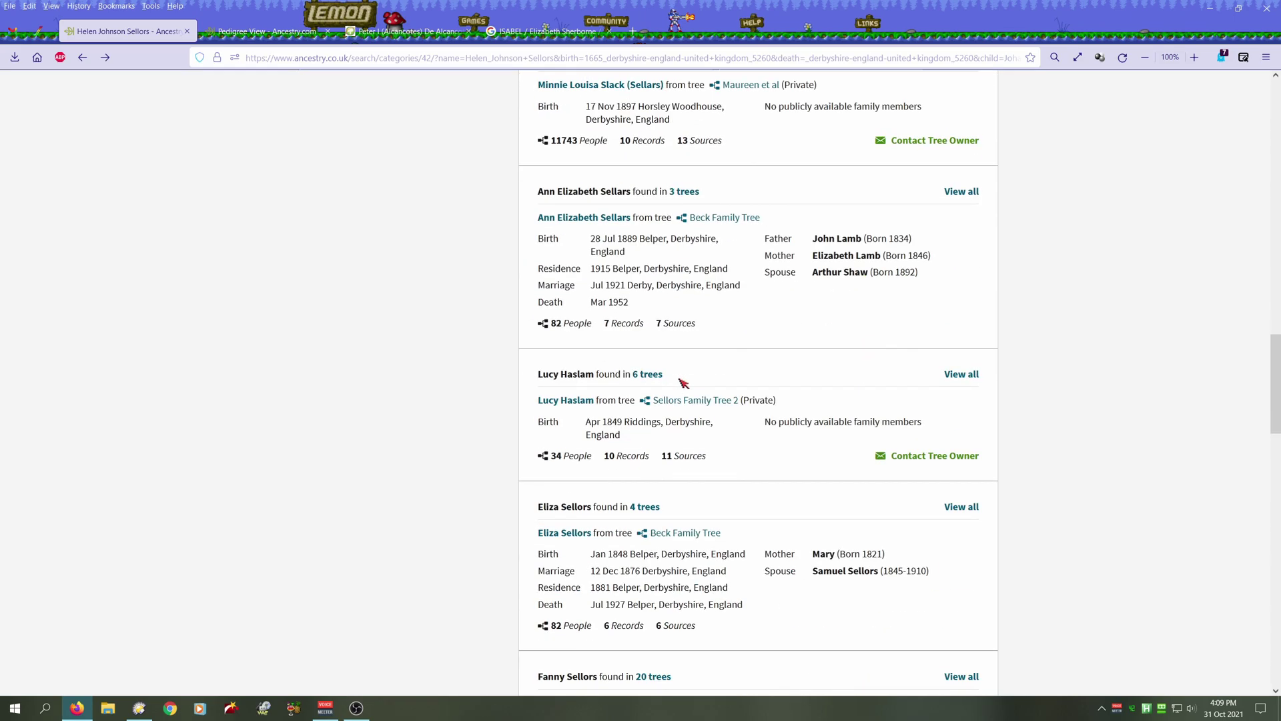
- Scan the last matches on the family tree results page and return to the beginning of the list
scroll(684, 383, down, 3)
scroll(715, 376, down, 6)
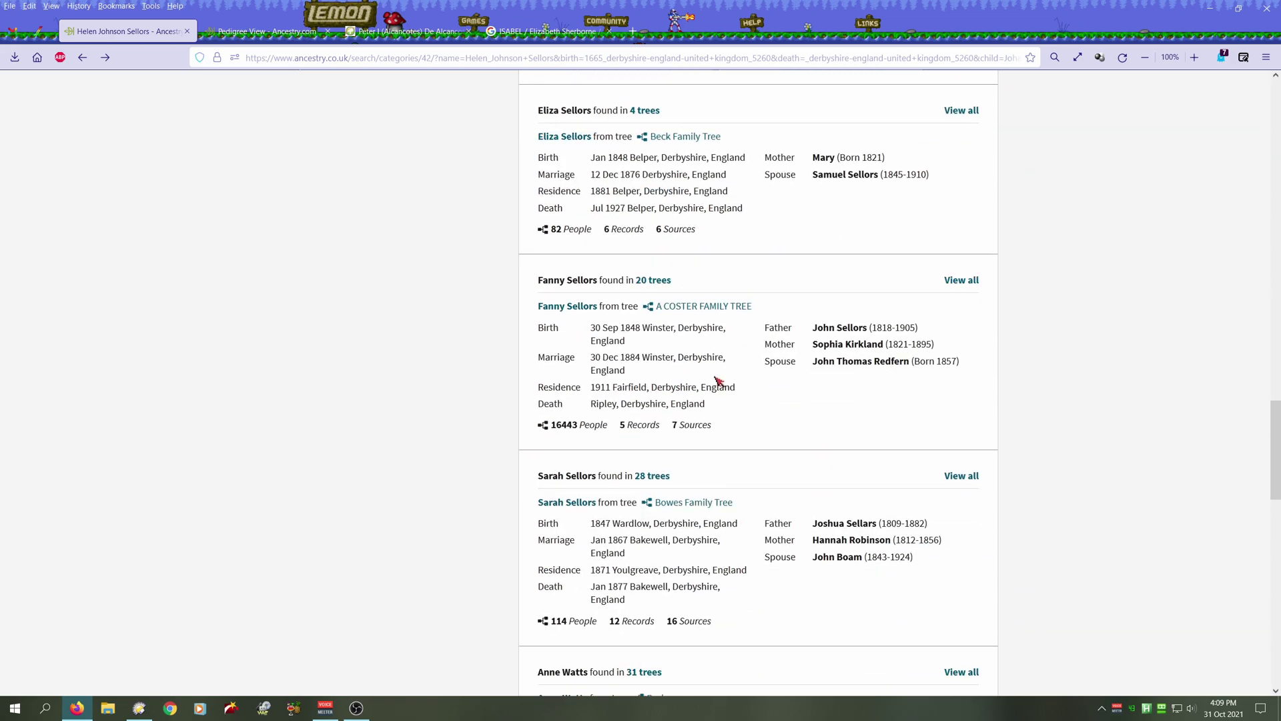
scroll(715, 375, down, 4)
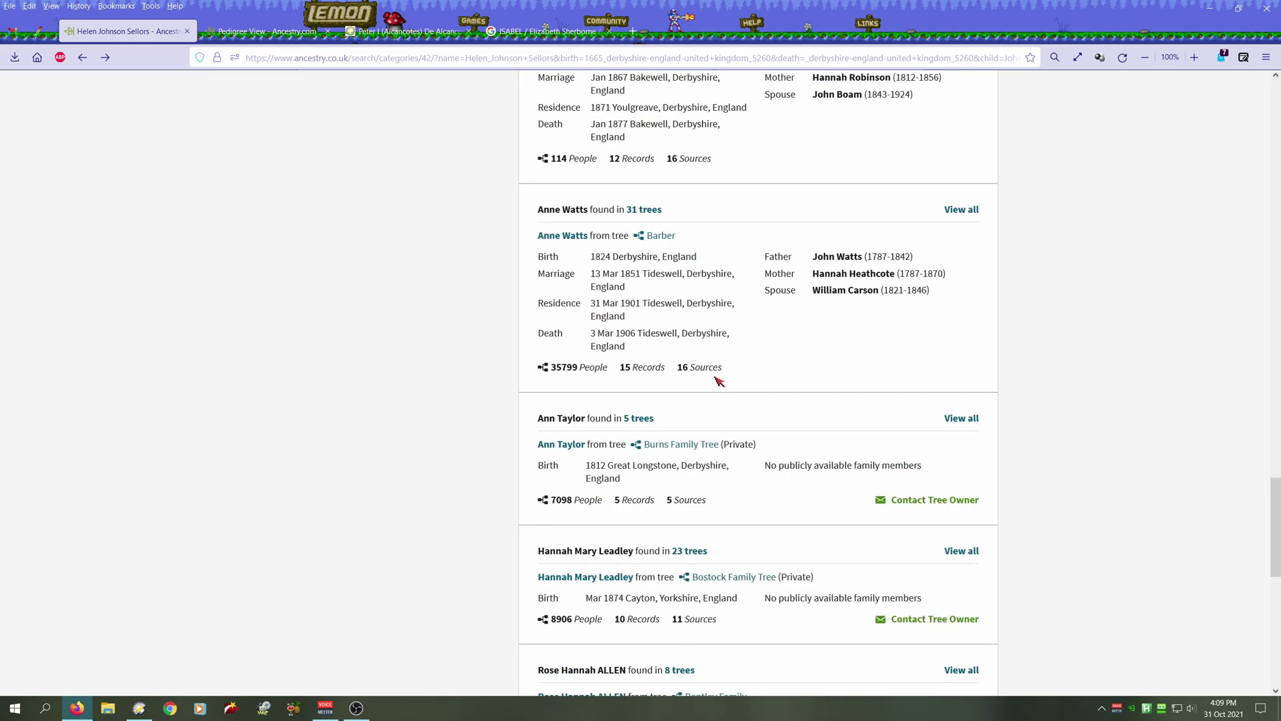
scroll(719, 380, down, 4)
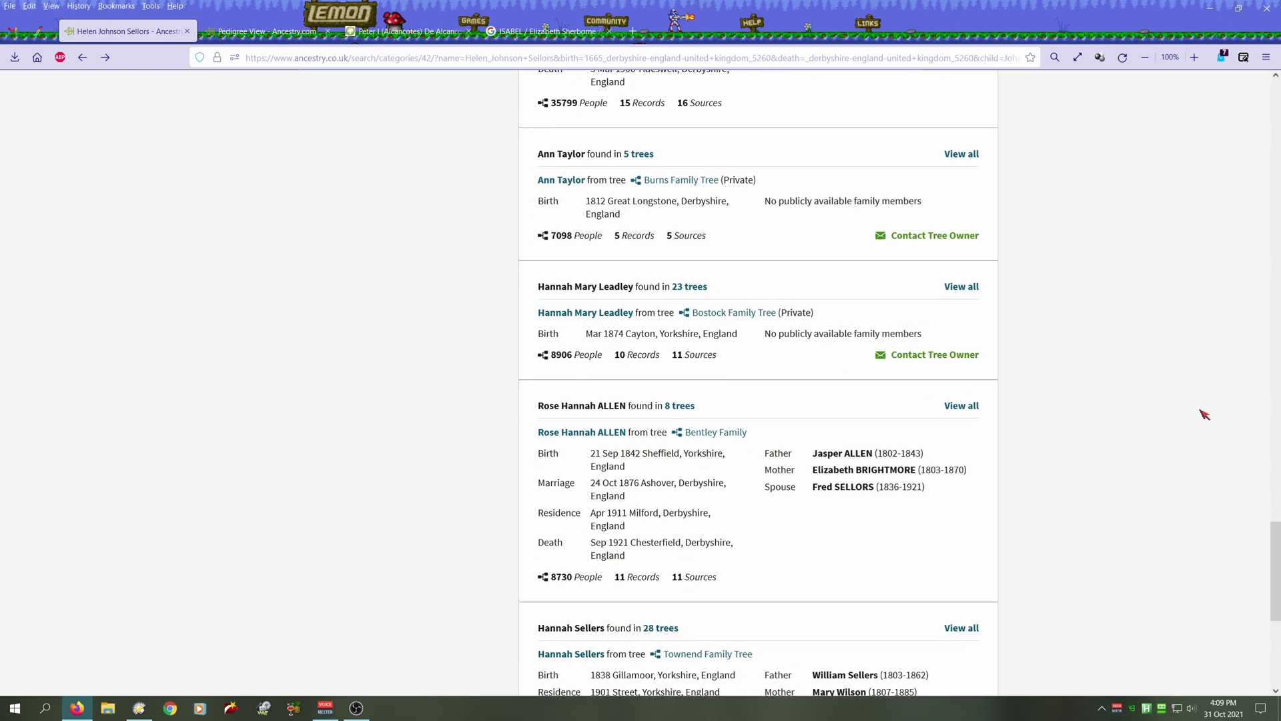
drag(1275, 540, 1275, 100)
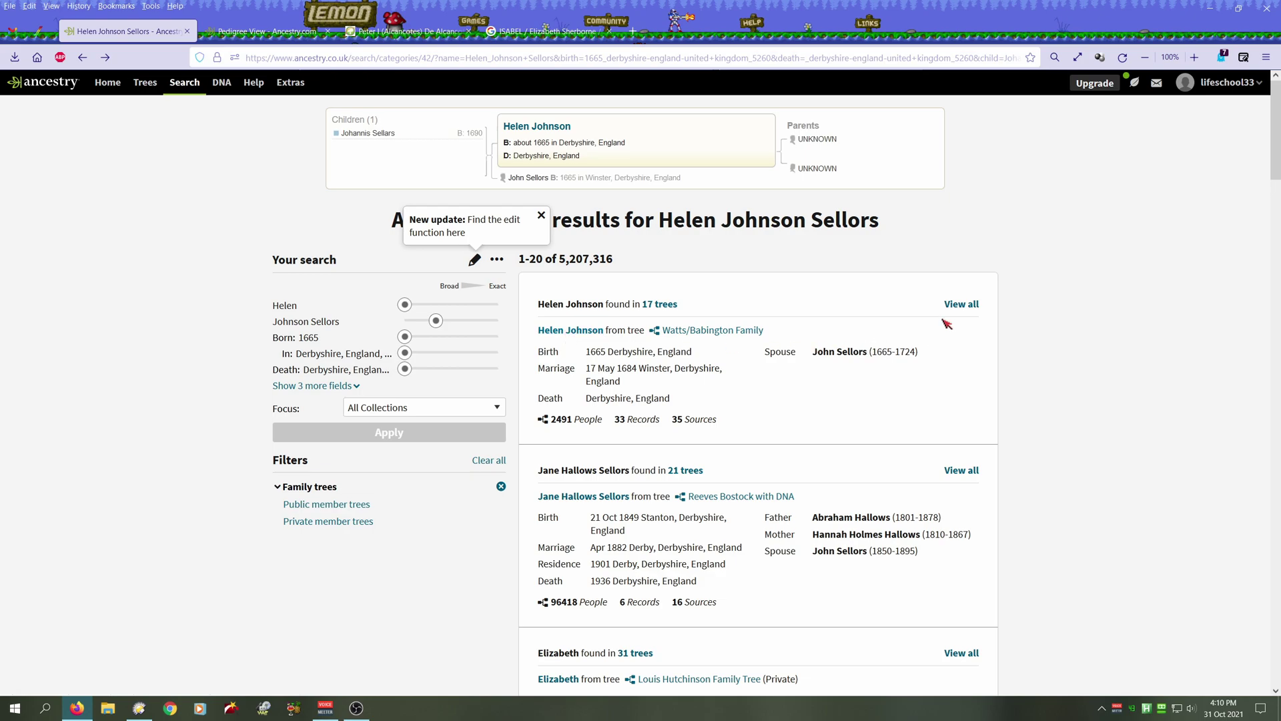
- List all member trees containing the first match and compare their birth, marriage, death, parent and spouse details
click(961, 303)
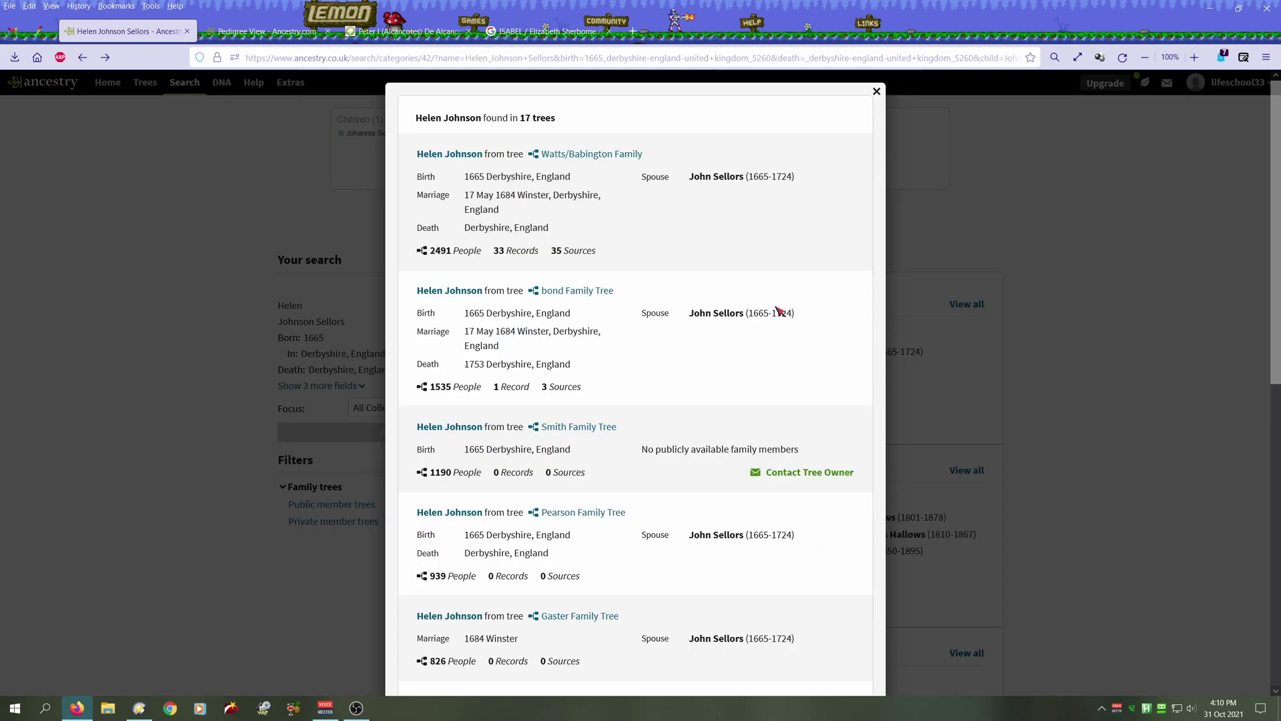
scroll(787, 320, down, 3)
scroll(811, 376, down, 5)
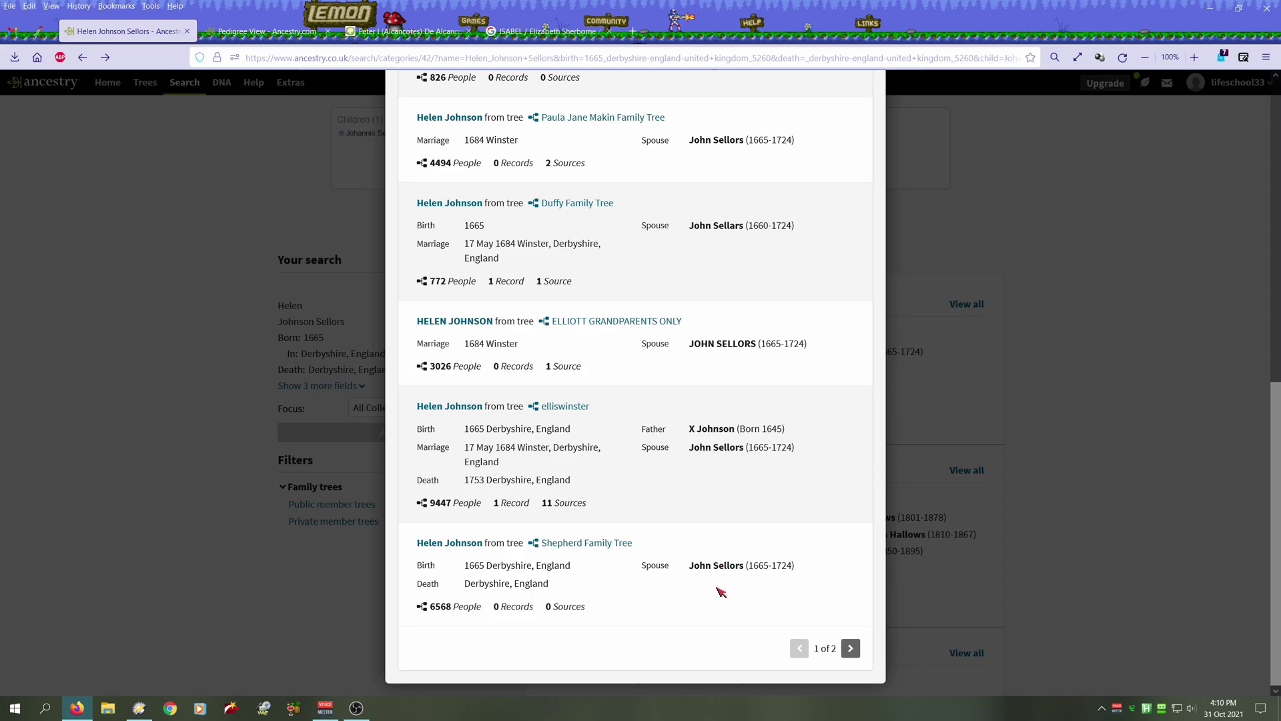
scroll(742, 538, up, 8)
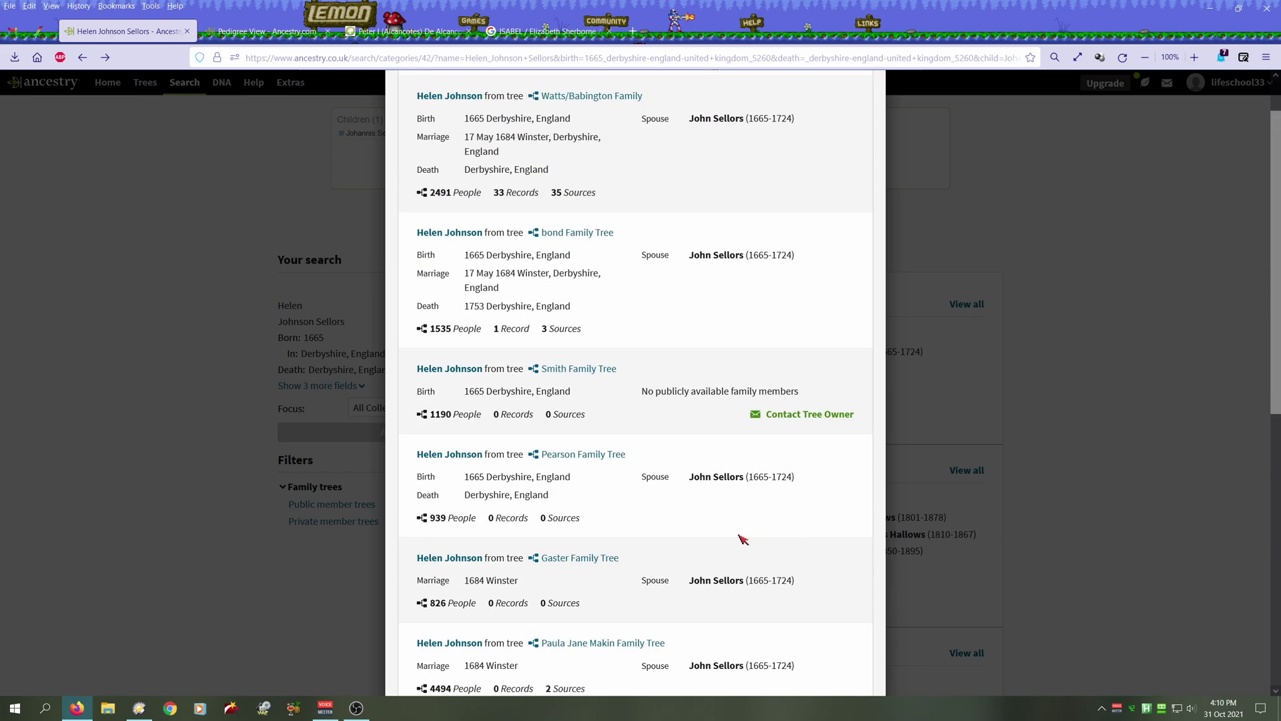
scroll(742, 538, up, 1)
scroll(731, 516, down, 9)
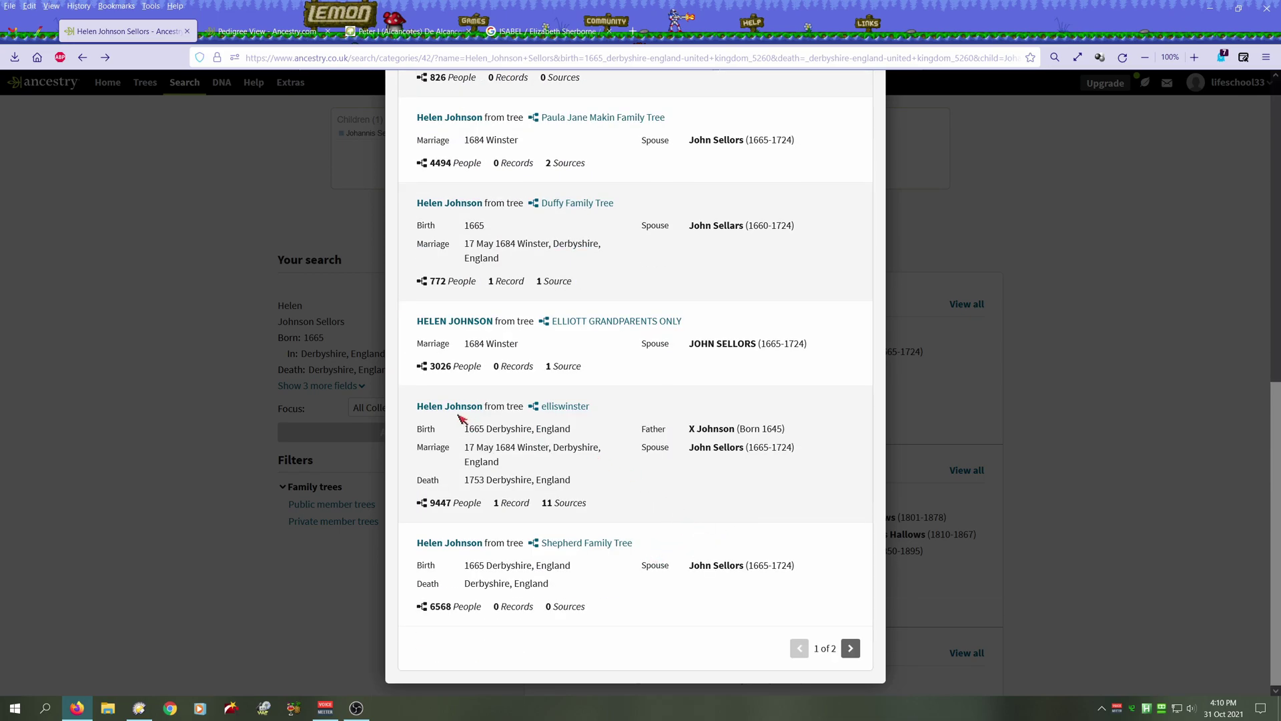
- Open the matched profile in the member tree that names a father, inspect the father's facts, and return to her profile
click(447, 409)
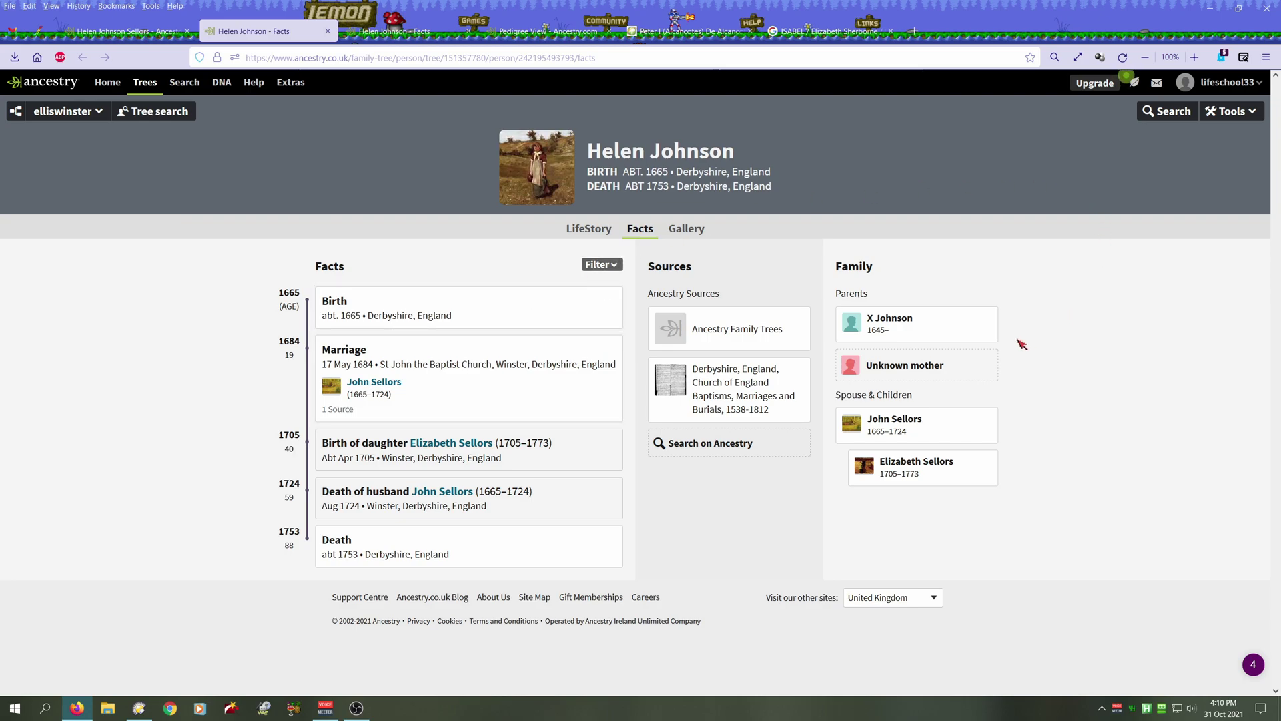
click(907, 329)
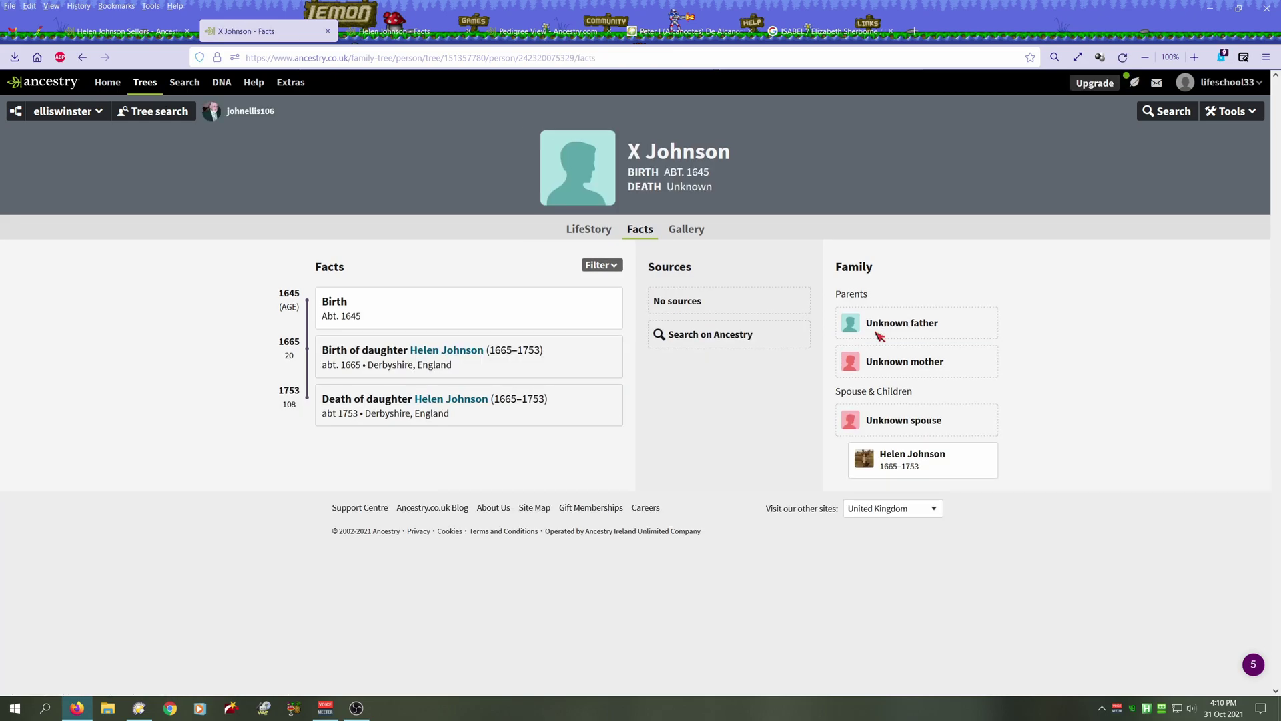
key(alt+Left)
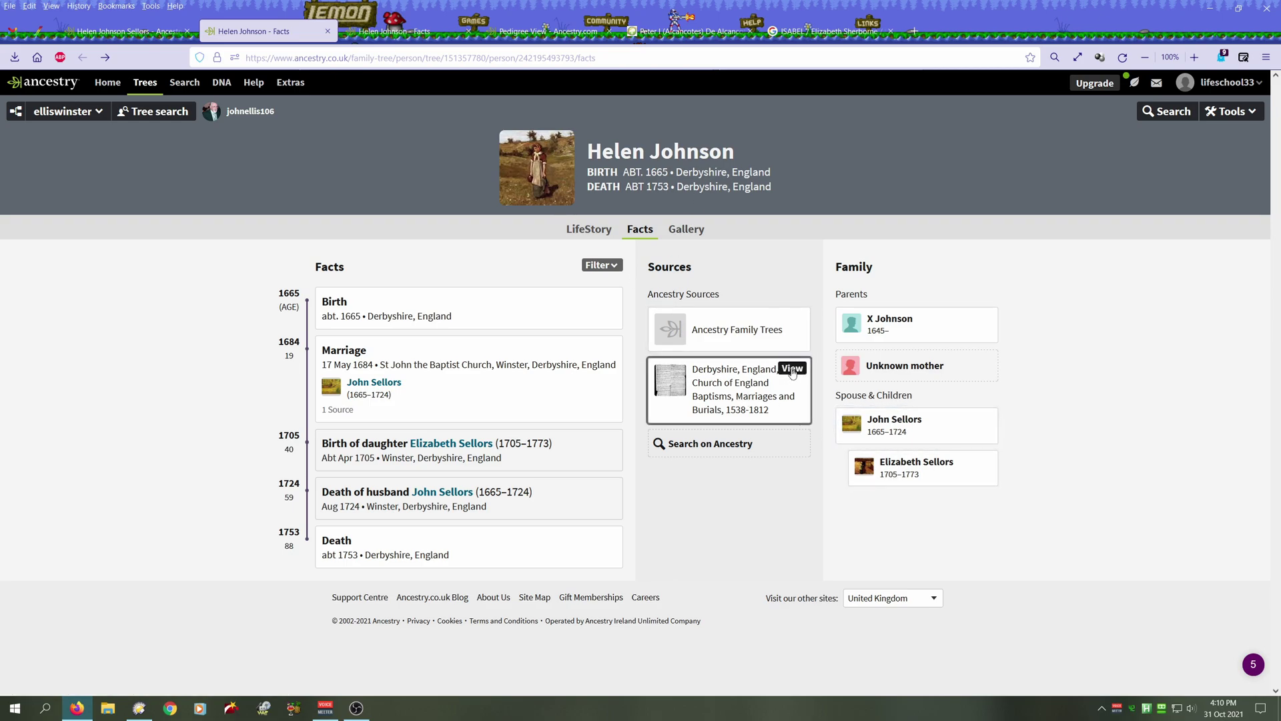
- Try to view the Derbyshire Church of England Baptisms, Marriages and Burials source record, and return to the profile
click(794, 371)
click(675, 314)
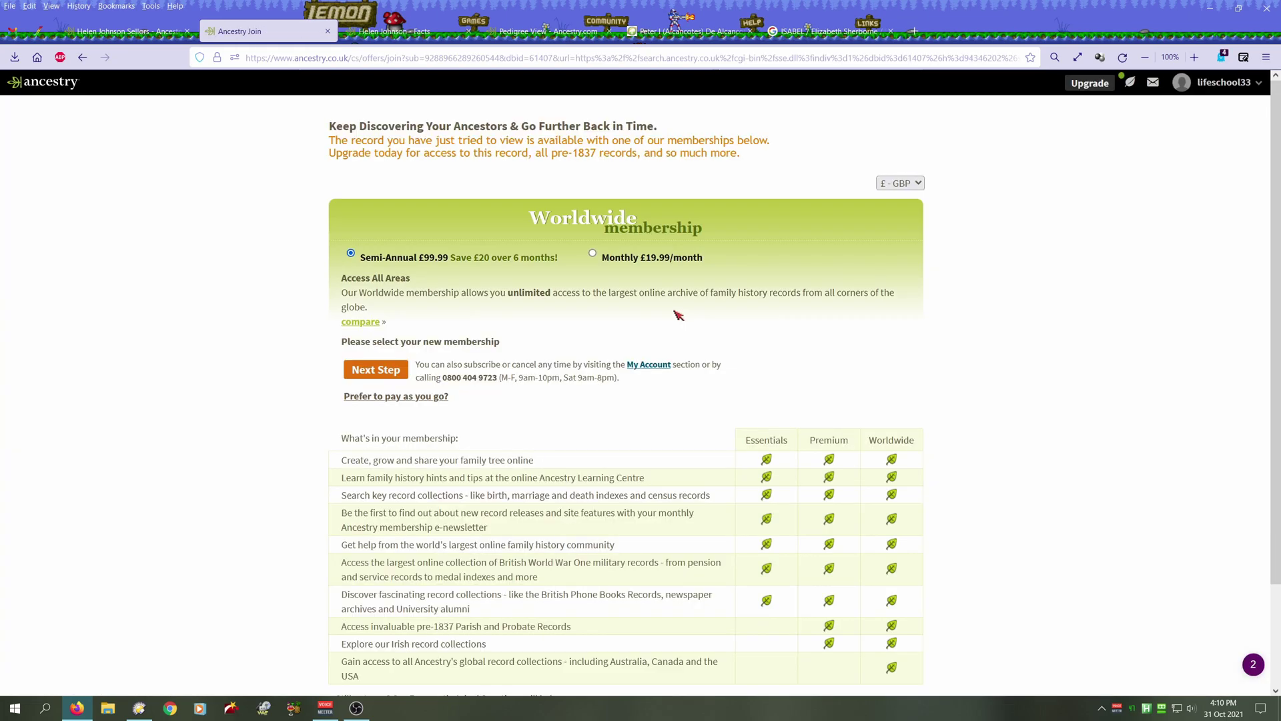
key(alt+Left)
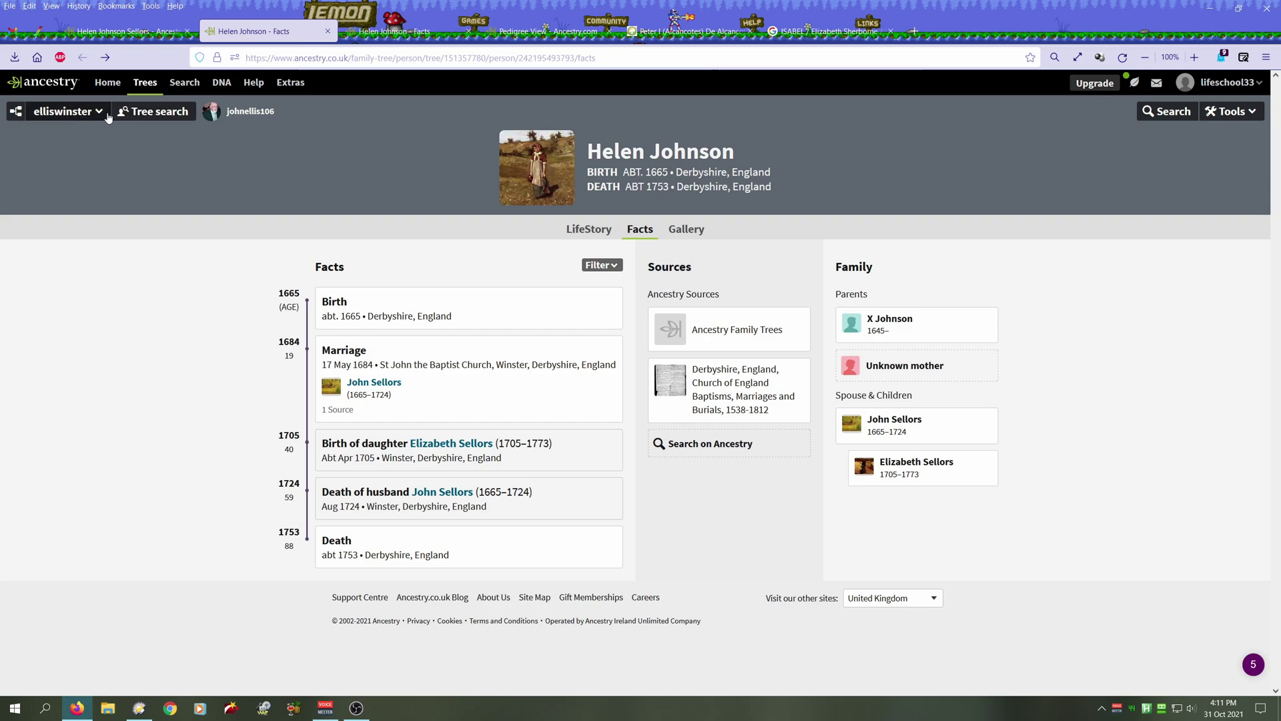
- Show the matched ancestor in that member tree's pedigree and follow her descendants three generations down
click(1232, 111)
click(1224, 141)
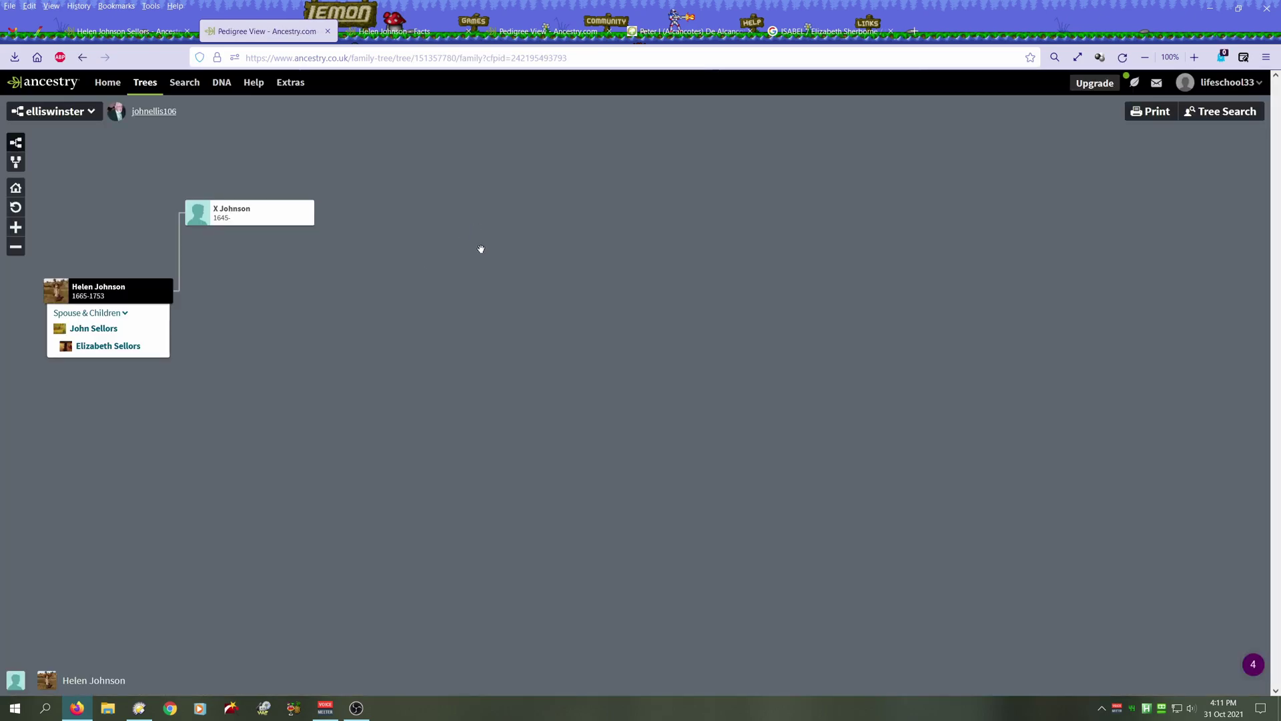
click(92, 342)
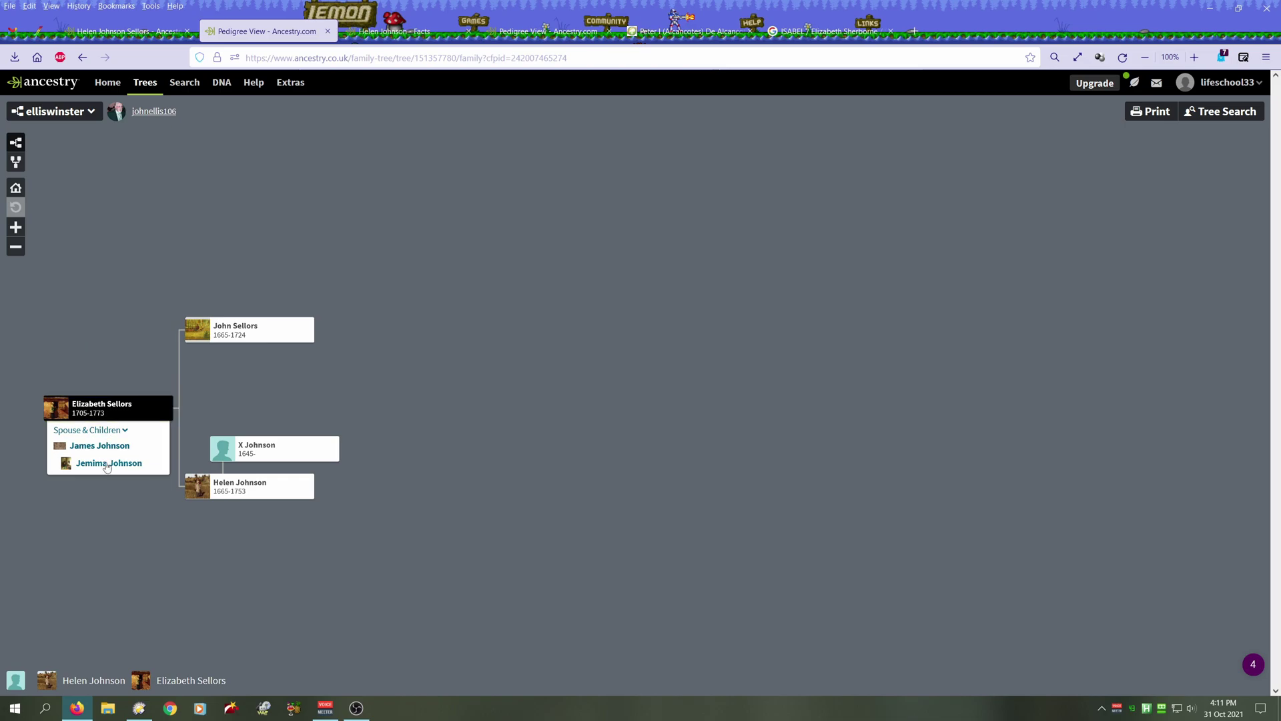
click(107, 465)
click(90, 550)
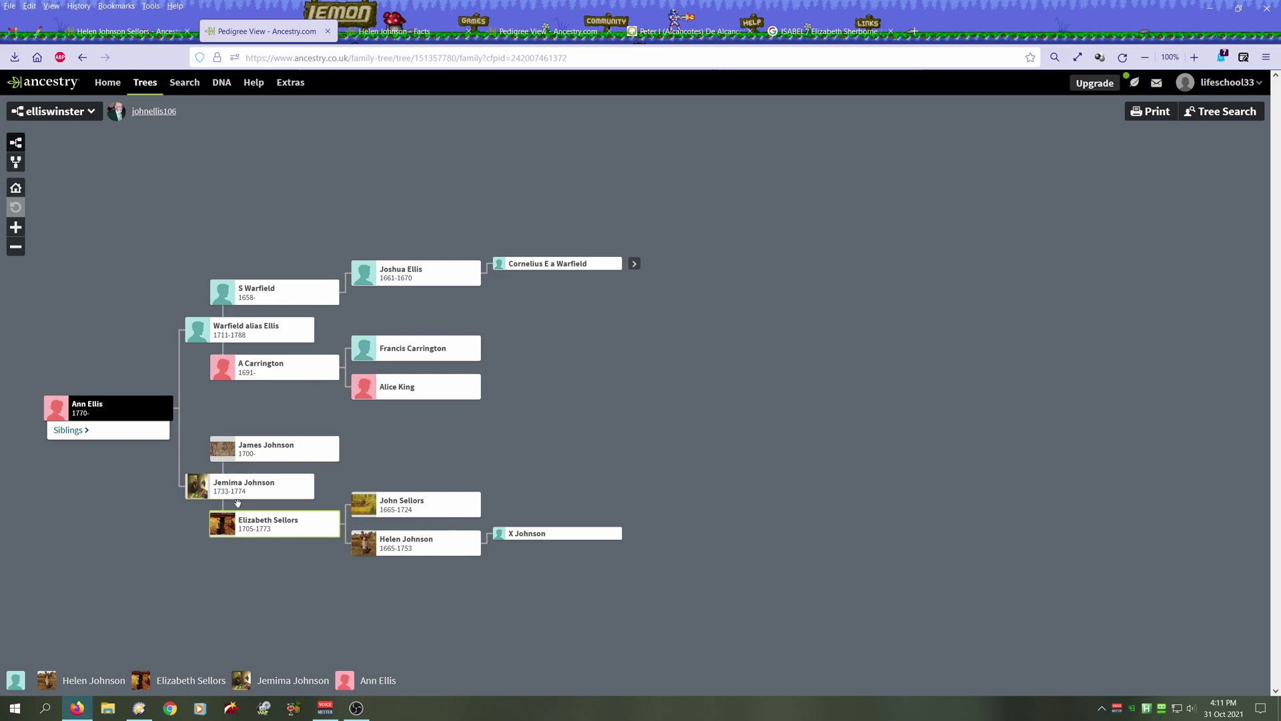
- Switch back to the original family tree and show its pedigree from the root person outward
click(91, 113)
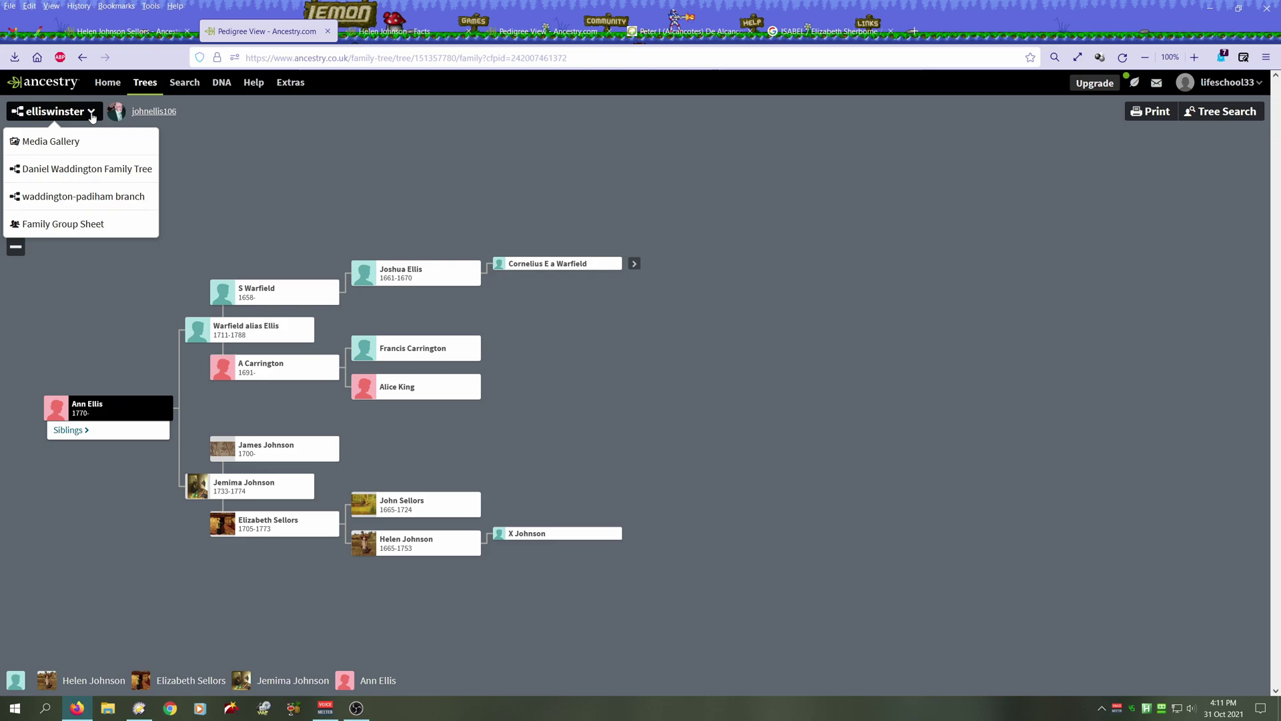
click(100, 168)
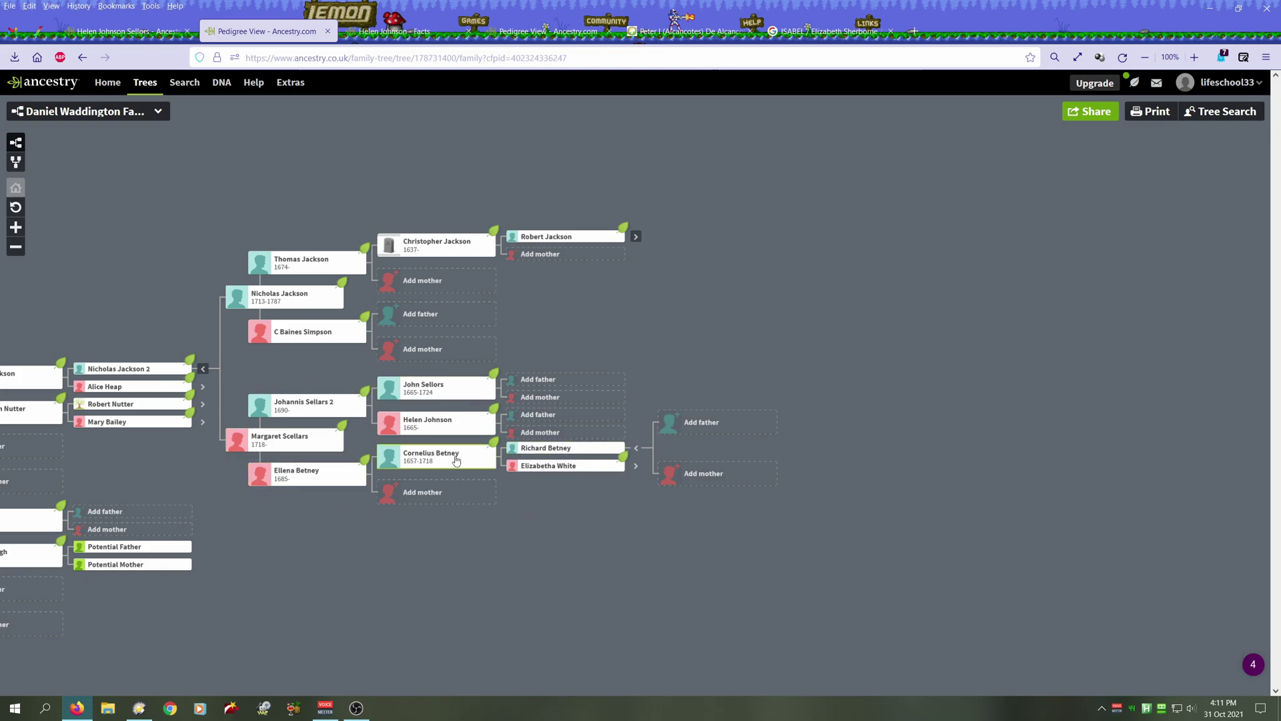
scroll(457, 460, down, 3)
scroll(456, 460, up, 2)
drag(478, 472, 590, 471)
drag(284, 558, 505, 515)
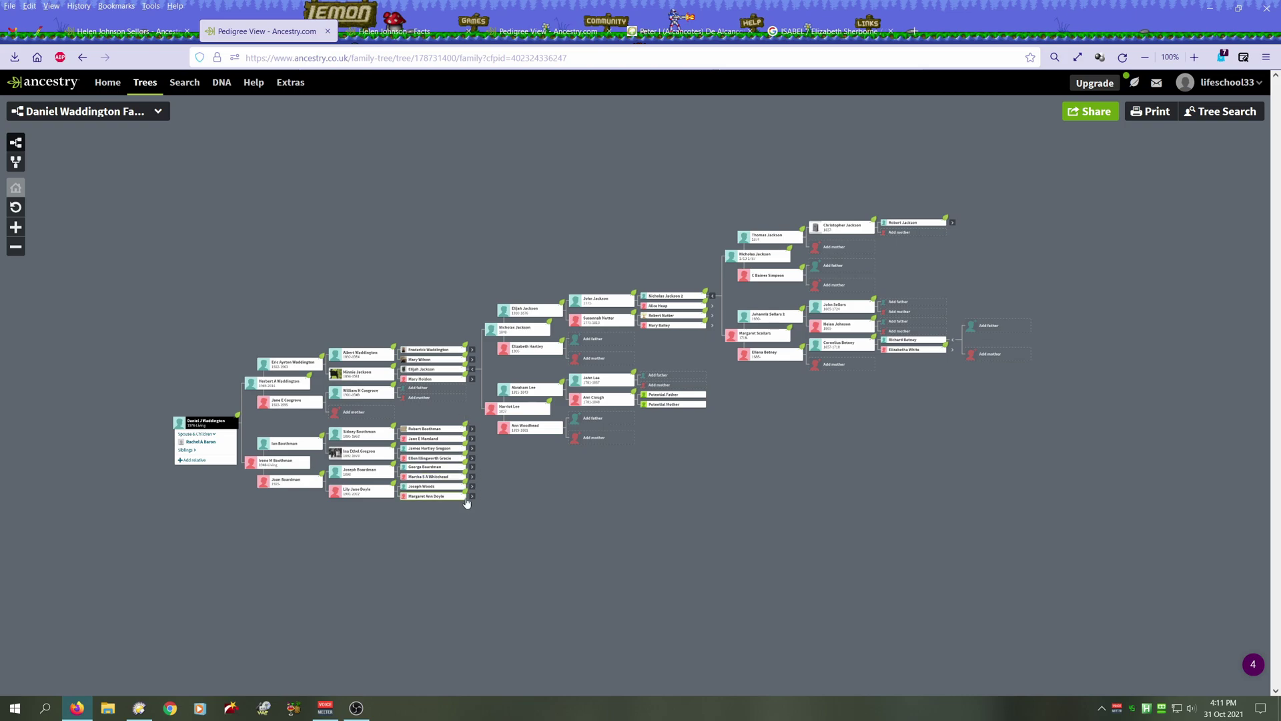
scroll(473, 428, up, 1)
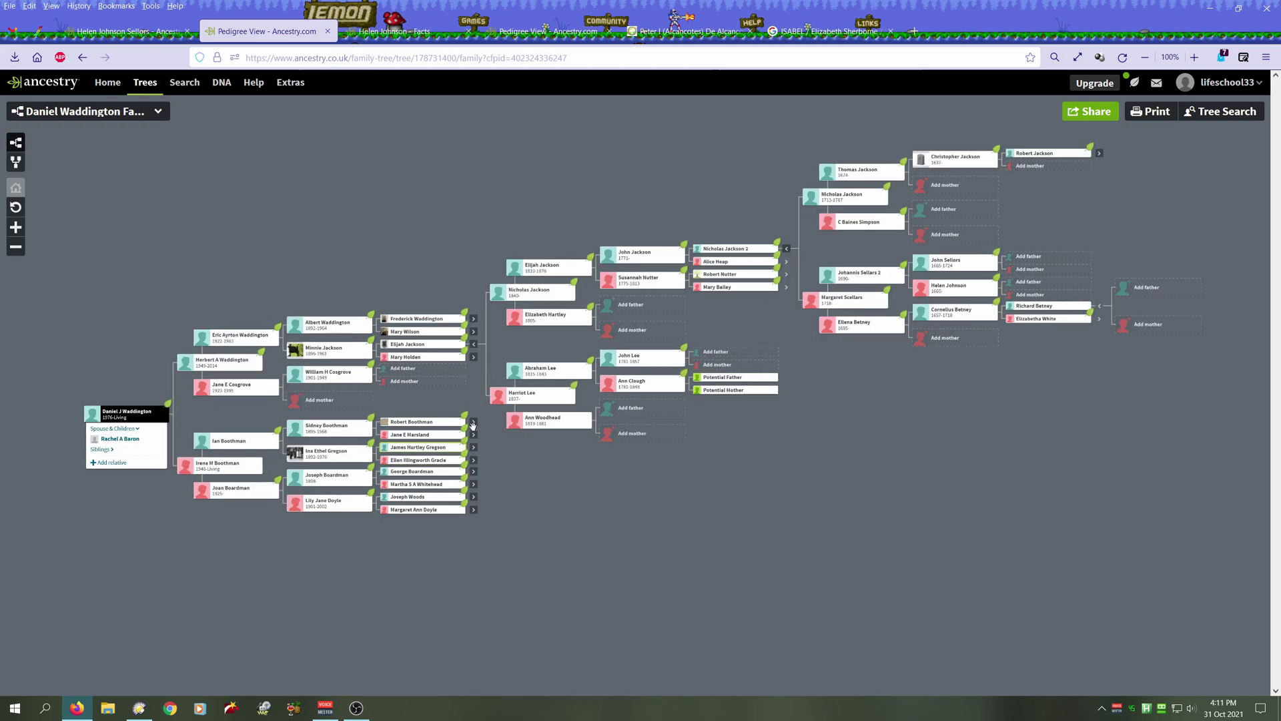
- Expand the direct paternal line of the root person's mother back to its 16th-century ancestors and examine it
click(474, 423)
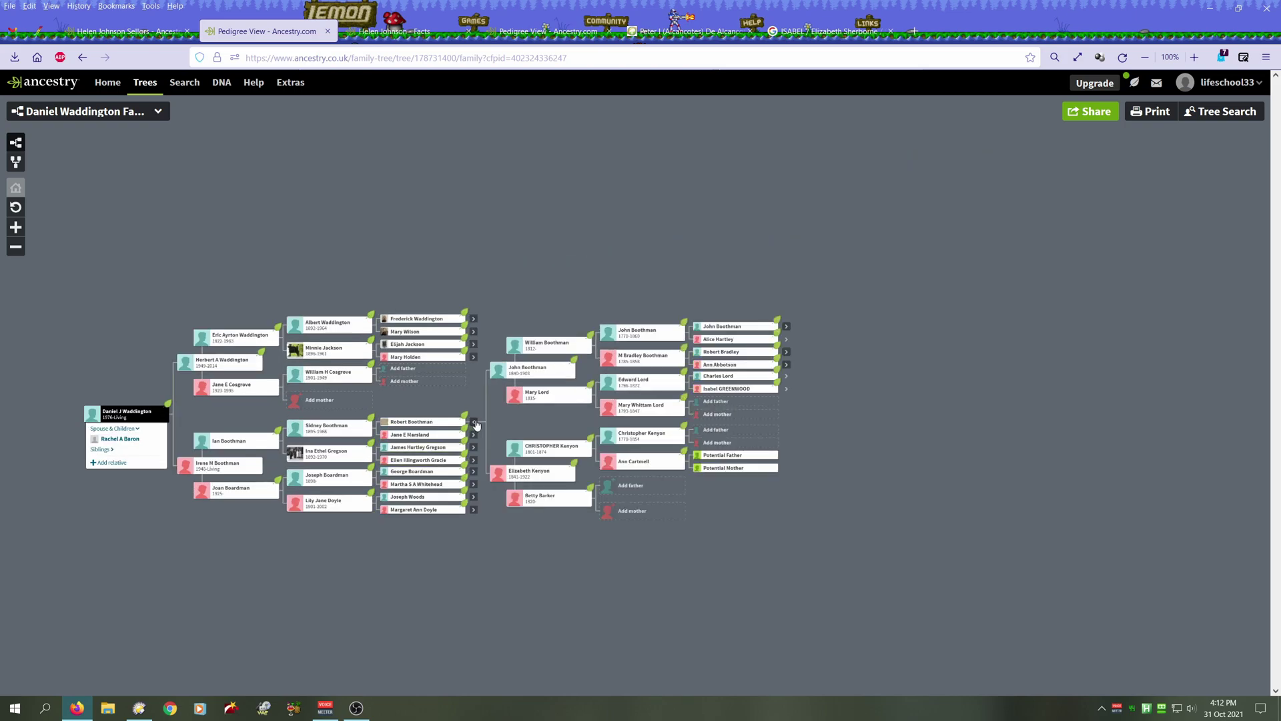
click(788, 328)
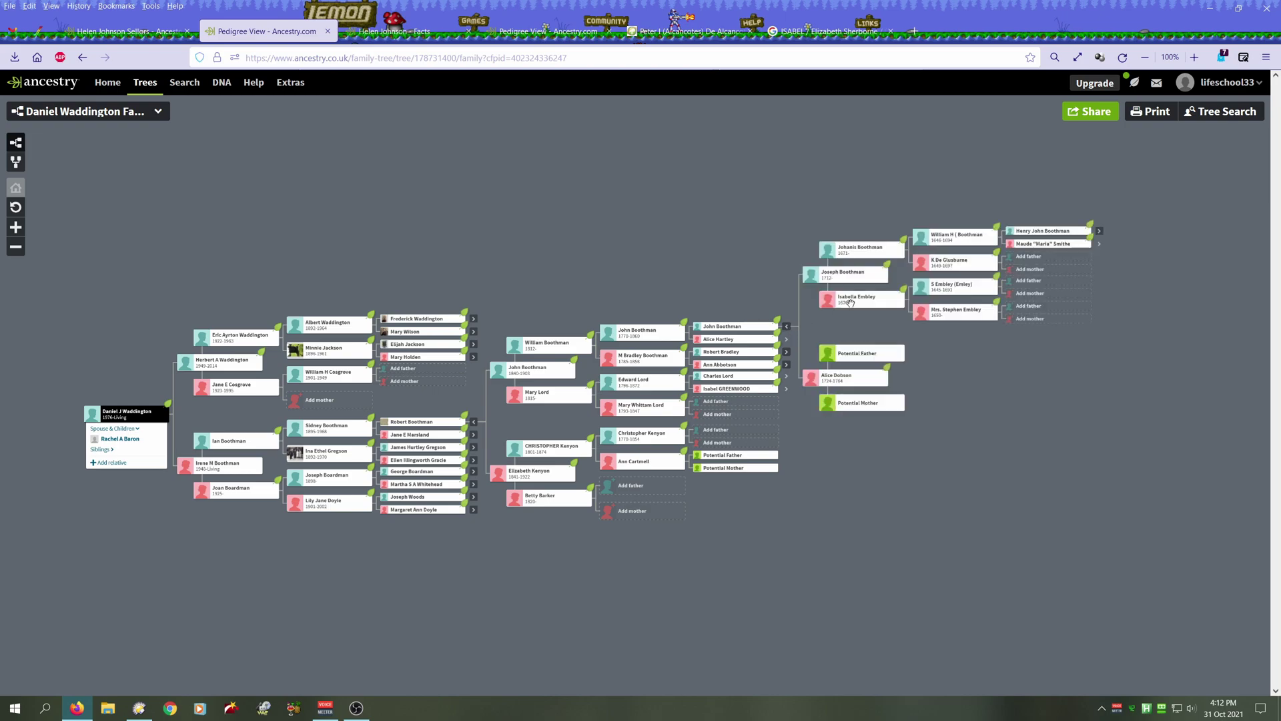
click(1099, 231)
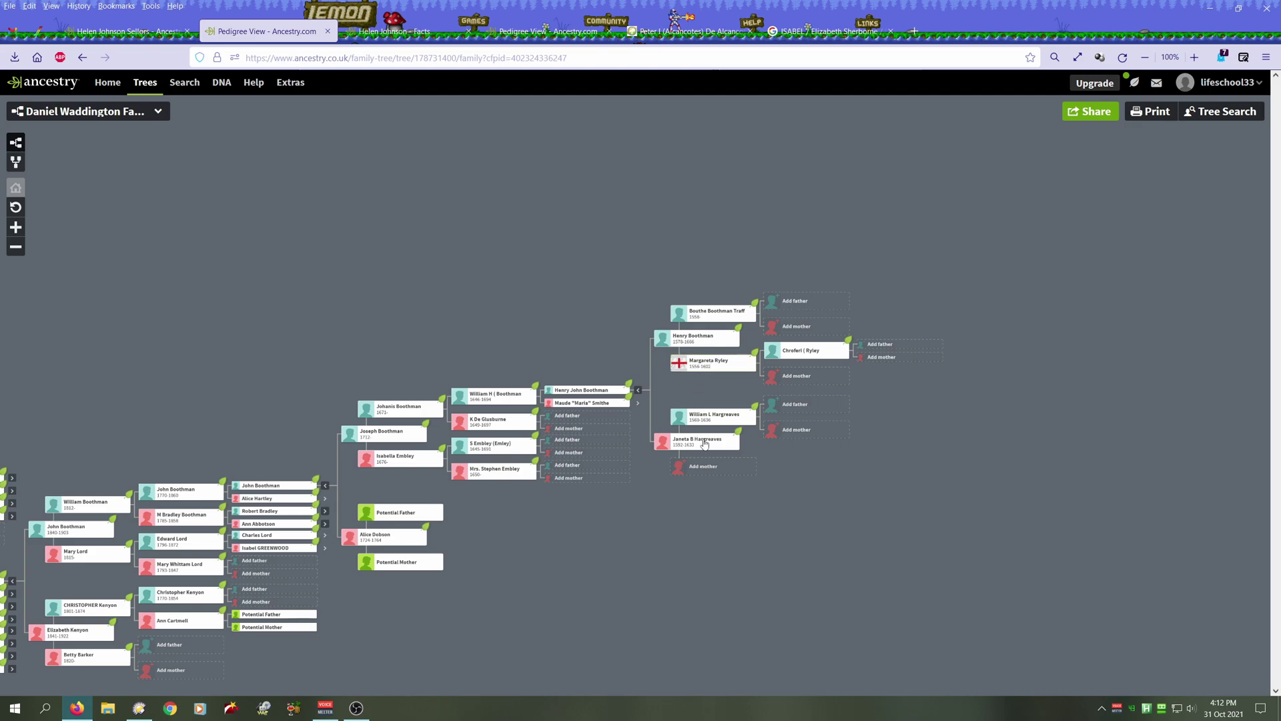
drag(647, 536, 835, 467)
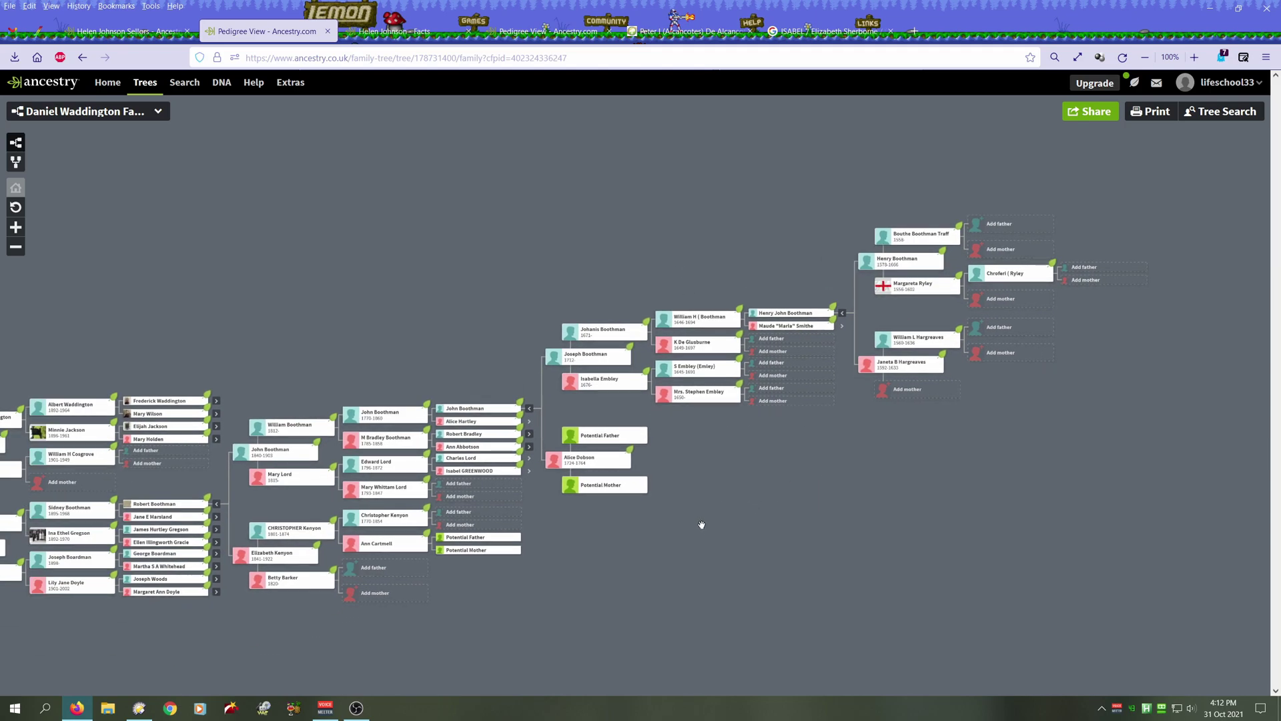
drag(703, 531, 738, 498)
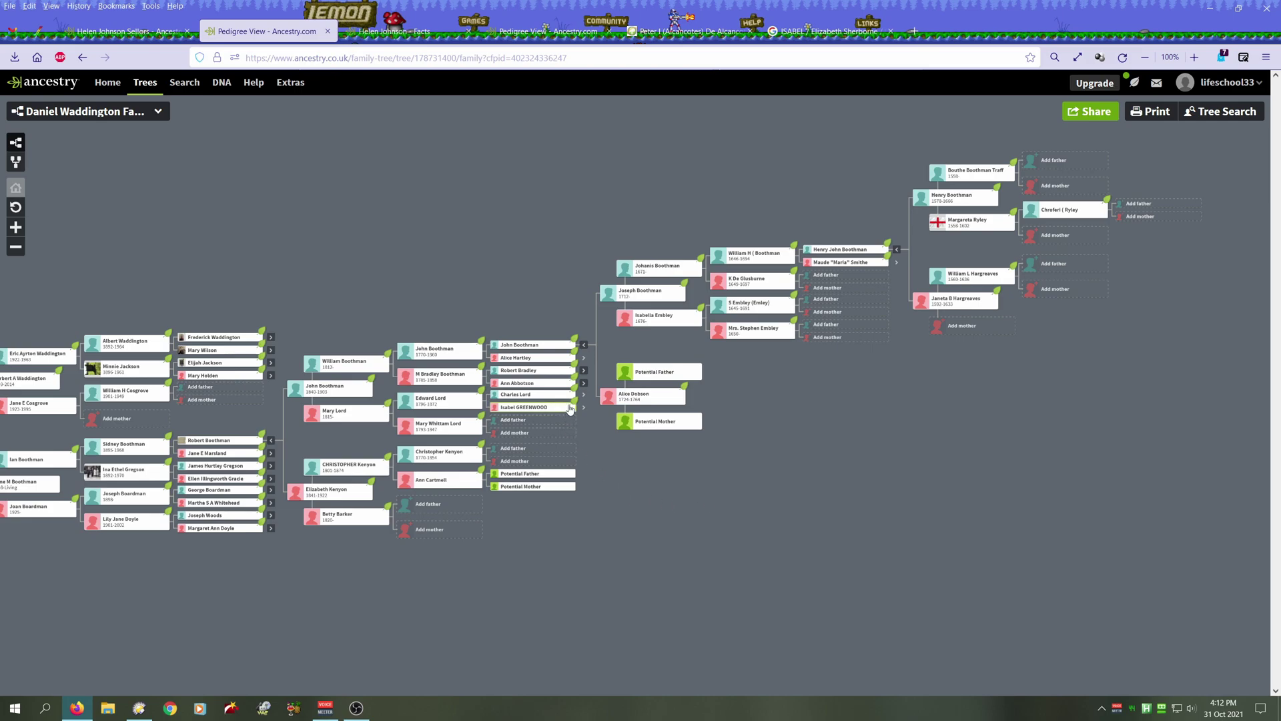
- In the same maternal branch, expand the father's and then the mother's ancestry of the wife in the uppermost couple
click(583, 372)
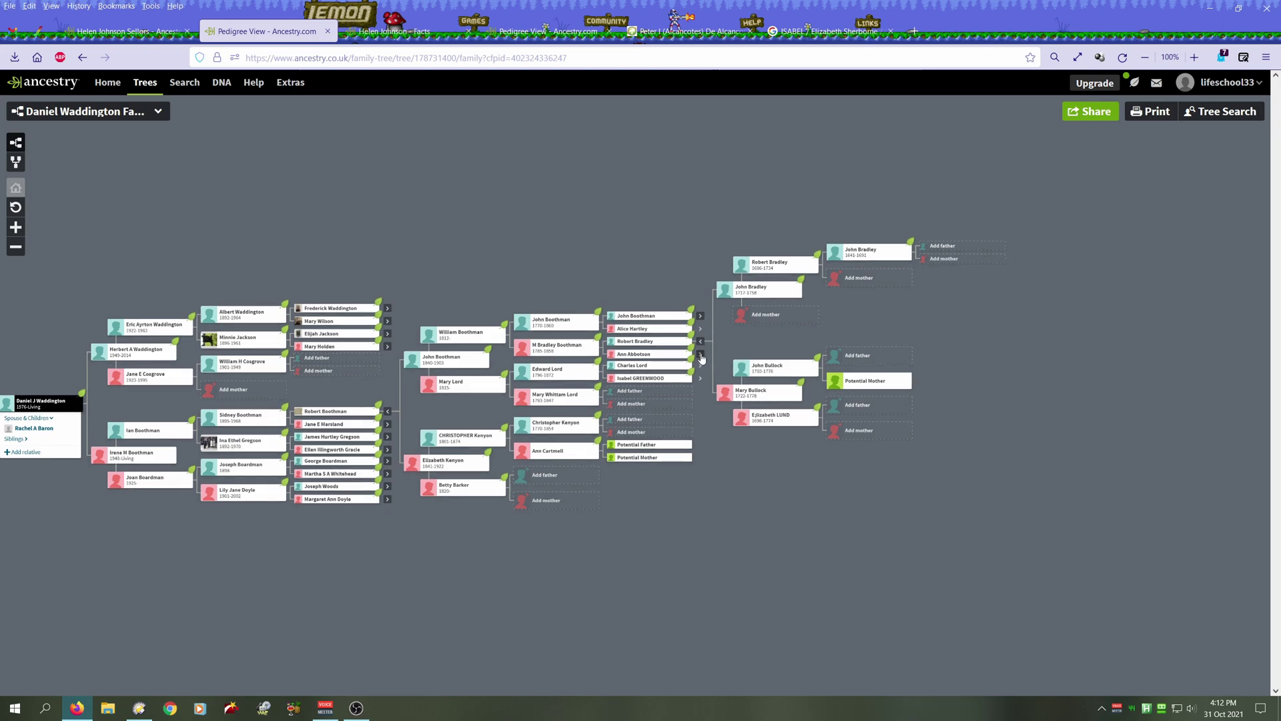
click(701, 356)
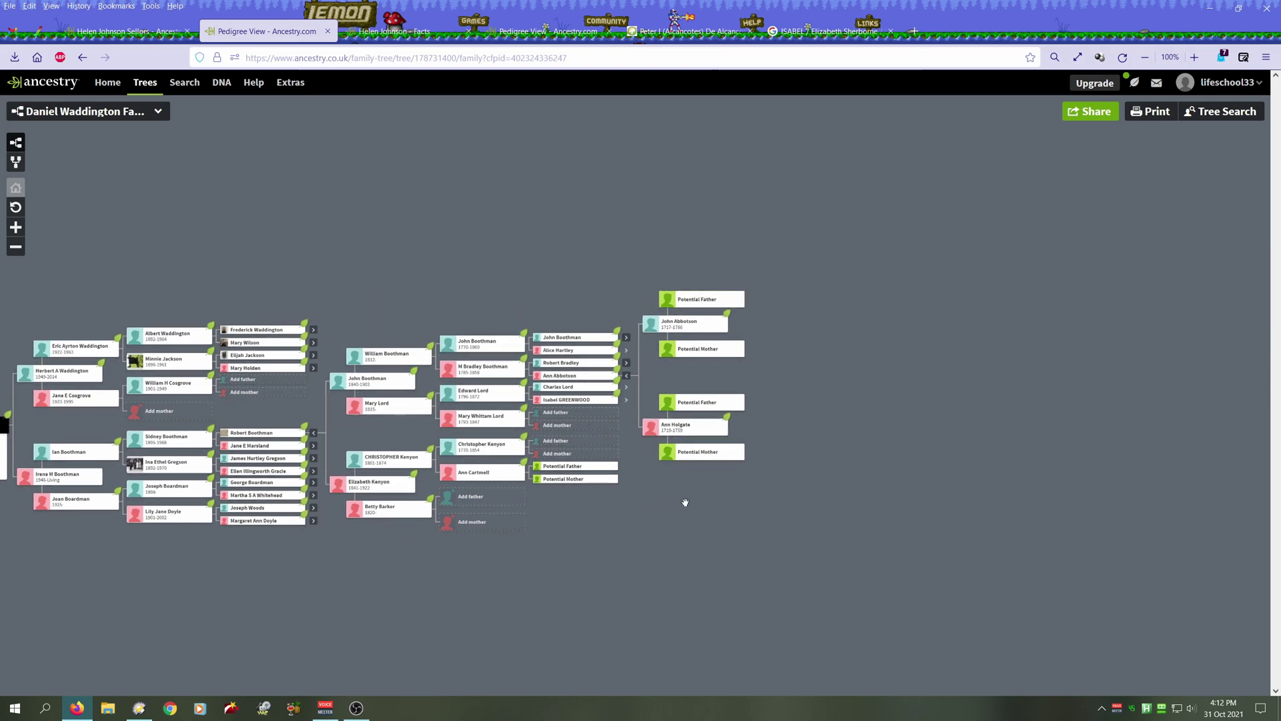
drag(527, 564, 629, 558)
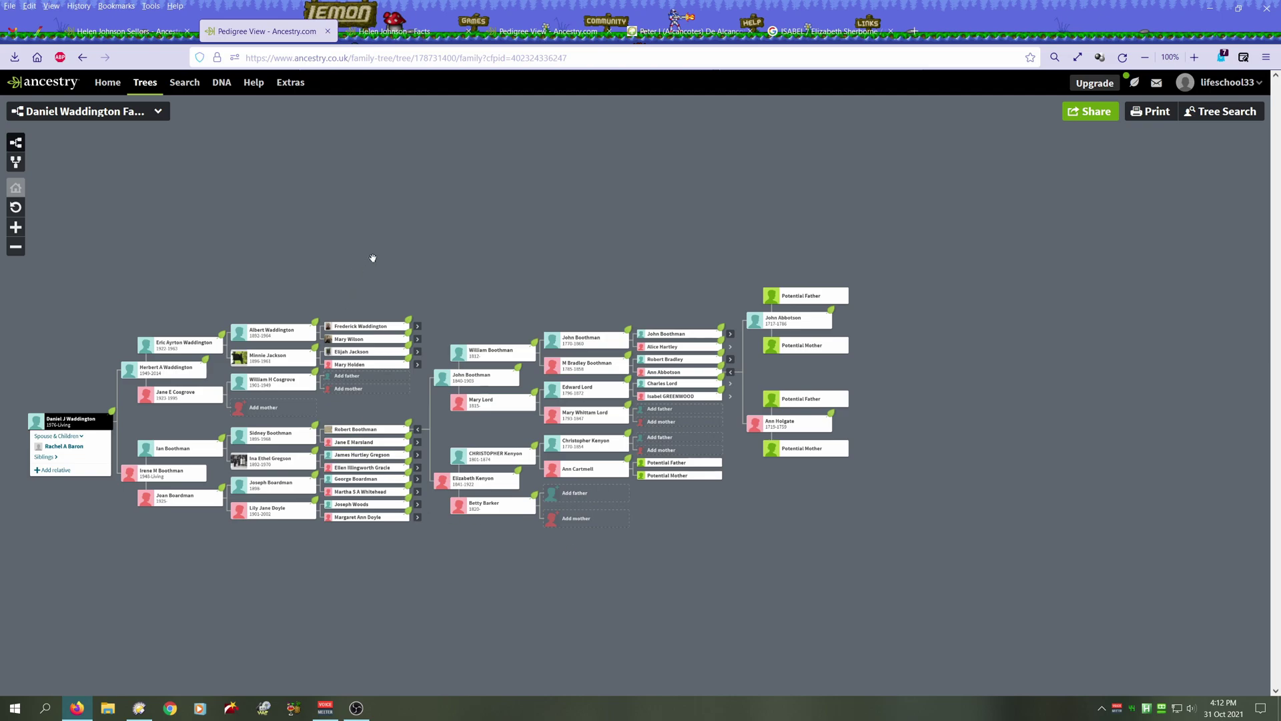
- Expand the root person's direct paternal line back through the medieval generations and beyond the placeholder ancestor labelled Unknown 4
click(418, 327)
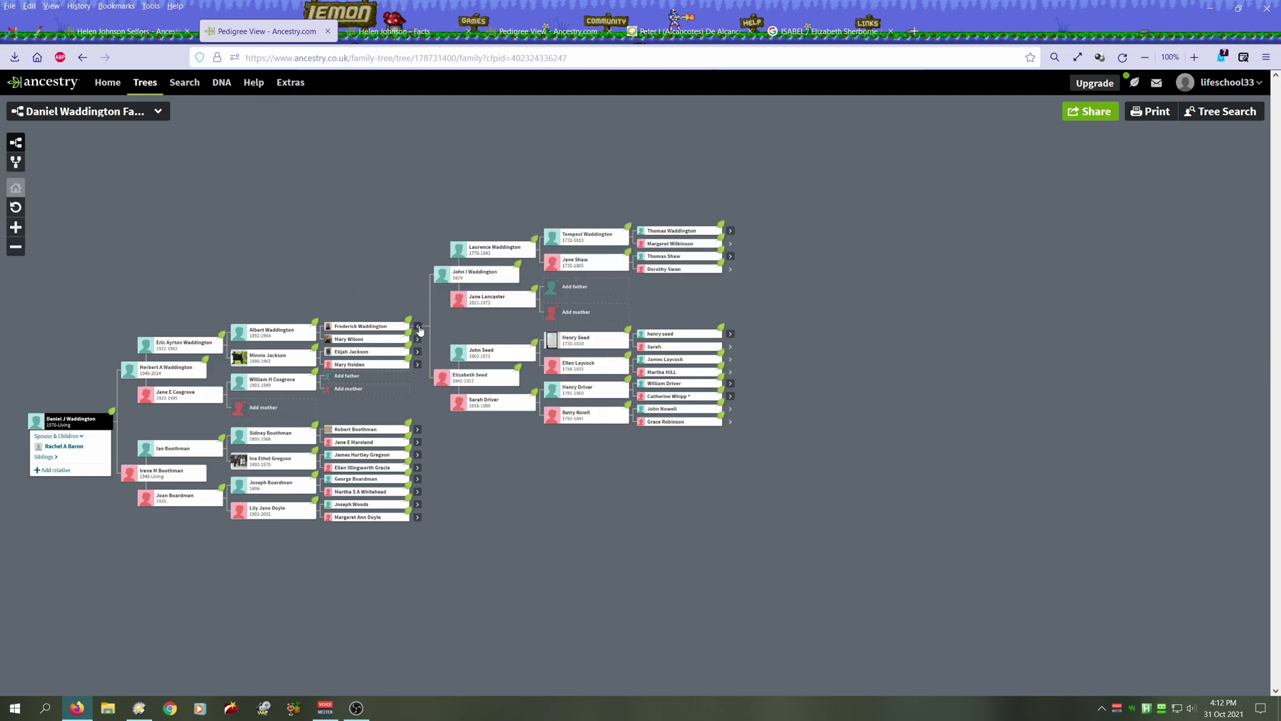
click(731, 232)
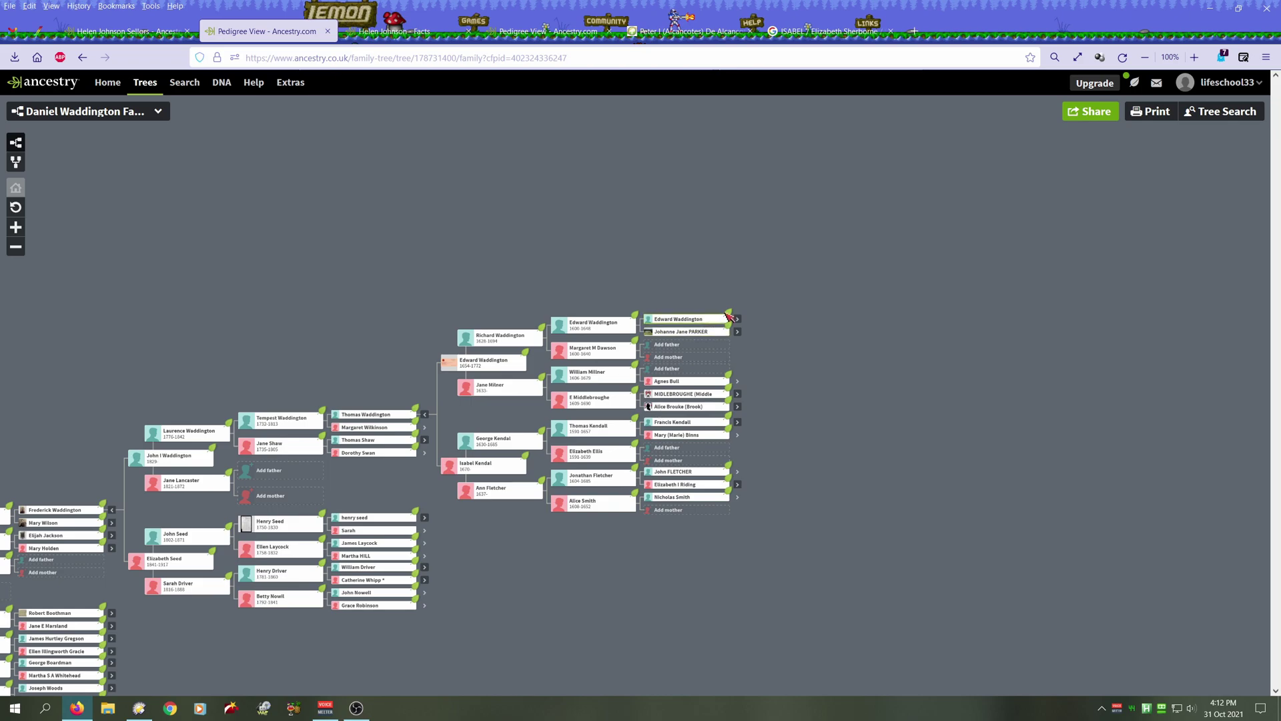
click(738, 321)
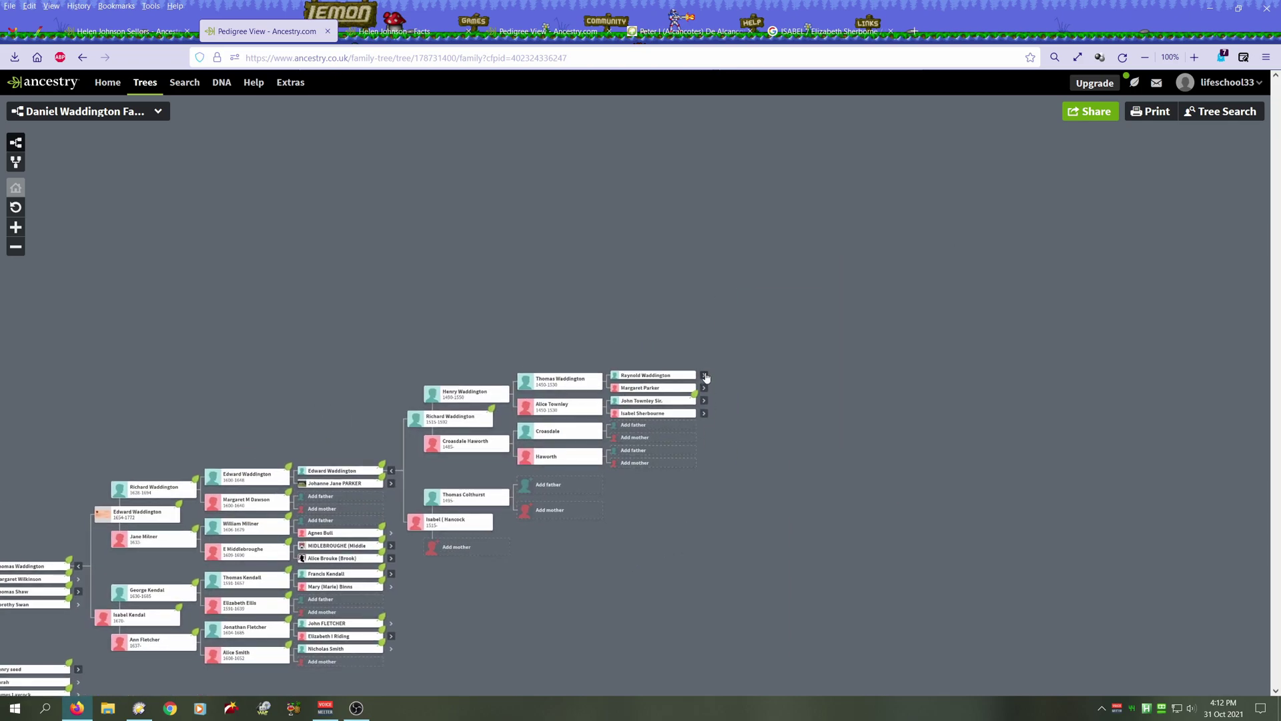
click(704, 376)
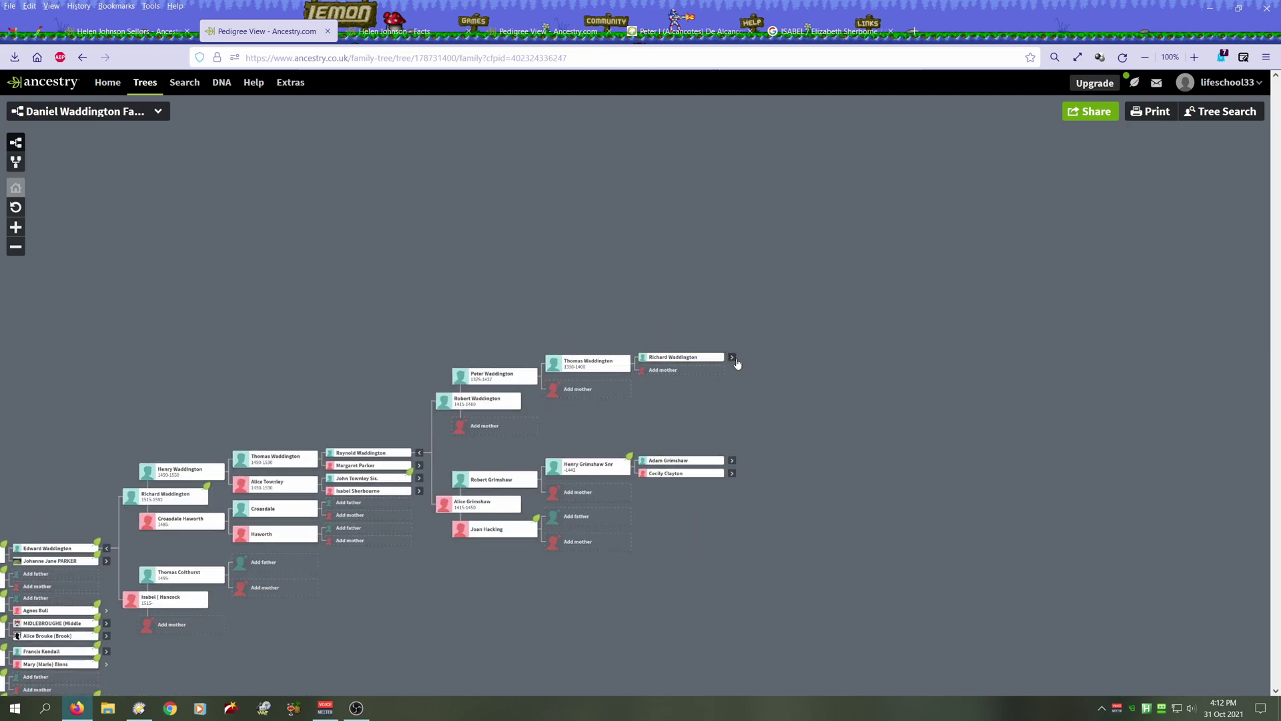
click(733, 359)
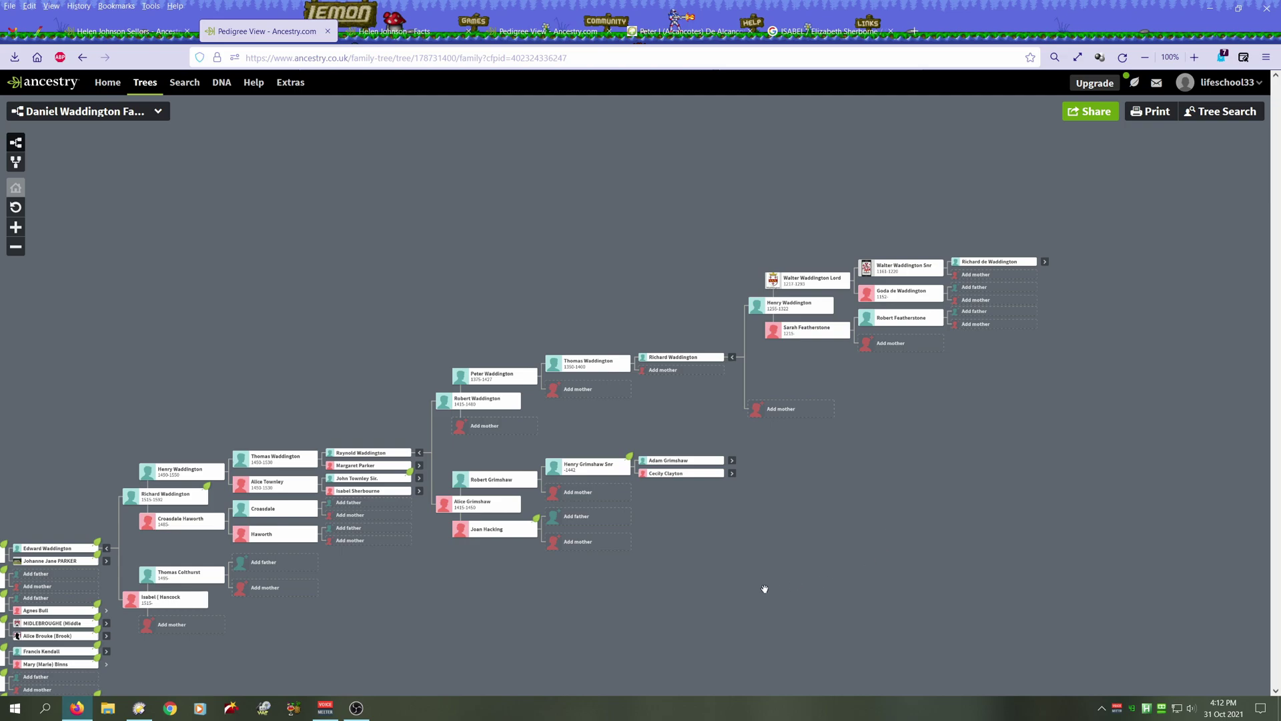
click(1045, 262)
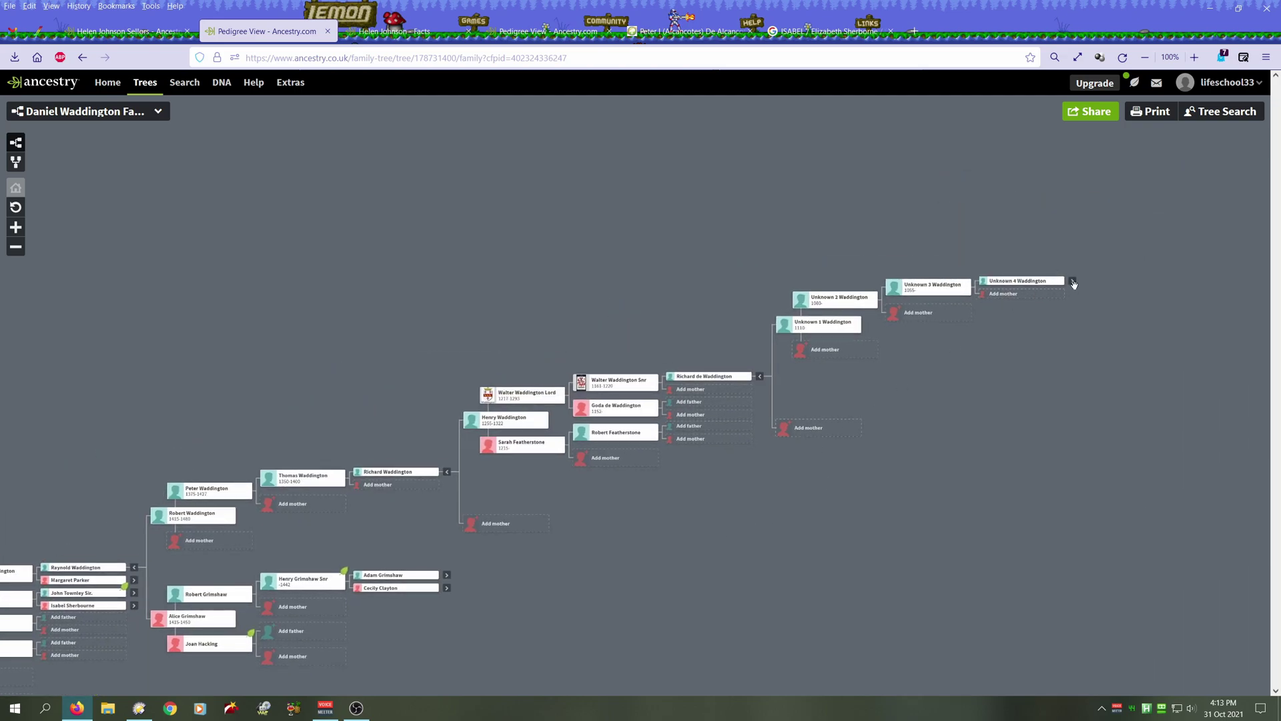
click(1073, 282)
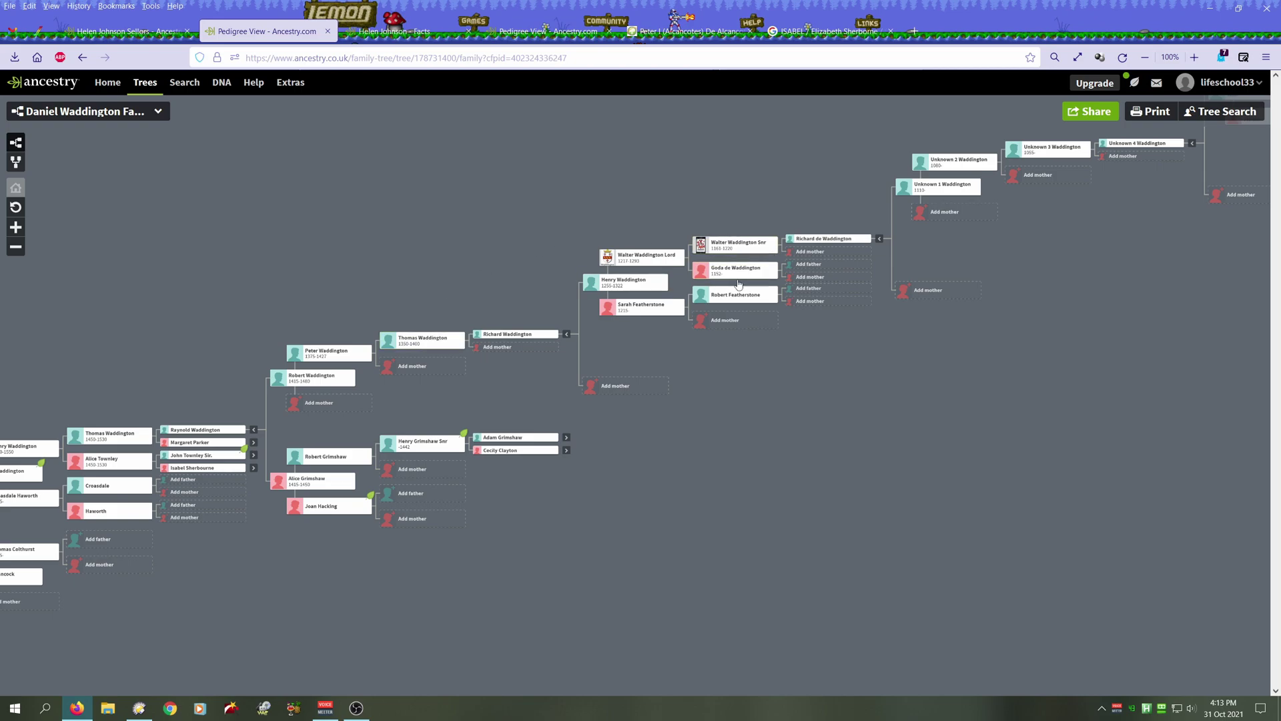
- On the direct paternal line, expand the ancestry of the oldest Grimshaw father and then the Parker branch of the 15th-century wife
drag(614, 500, 778, 421)
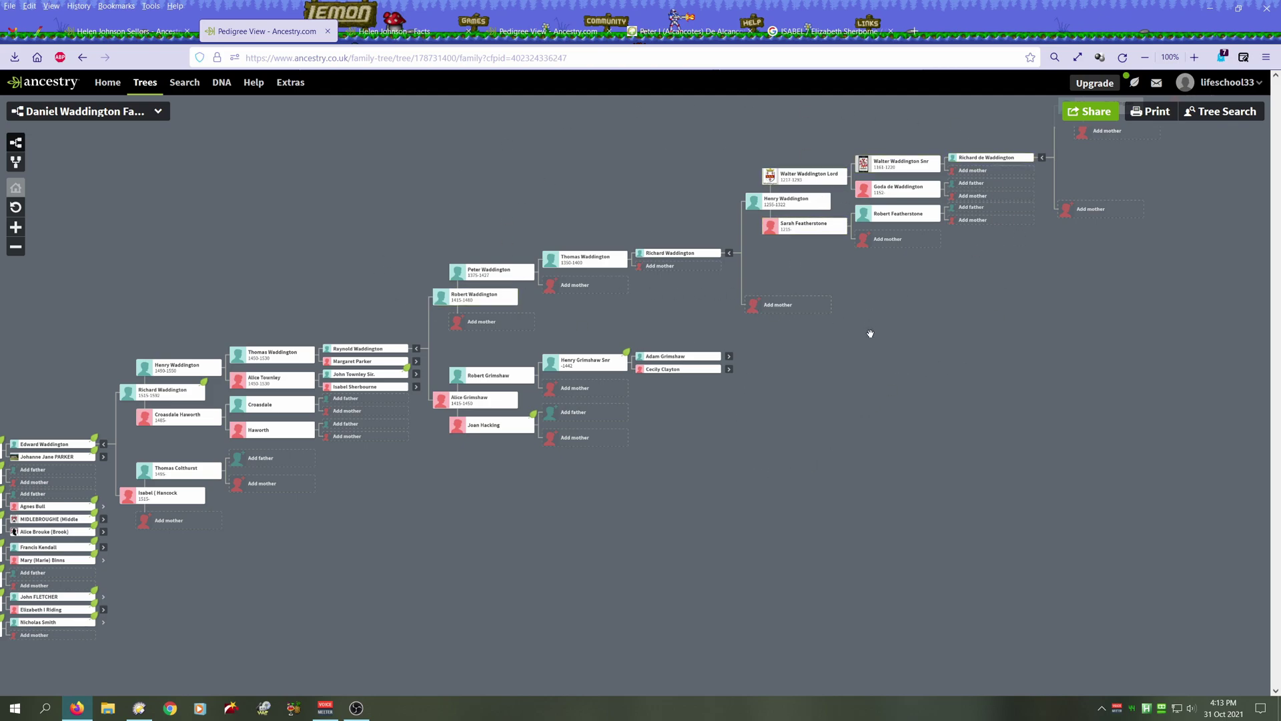
drag(752, 466, 804, 447)
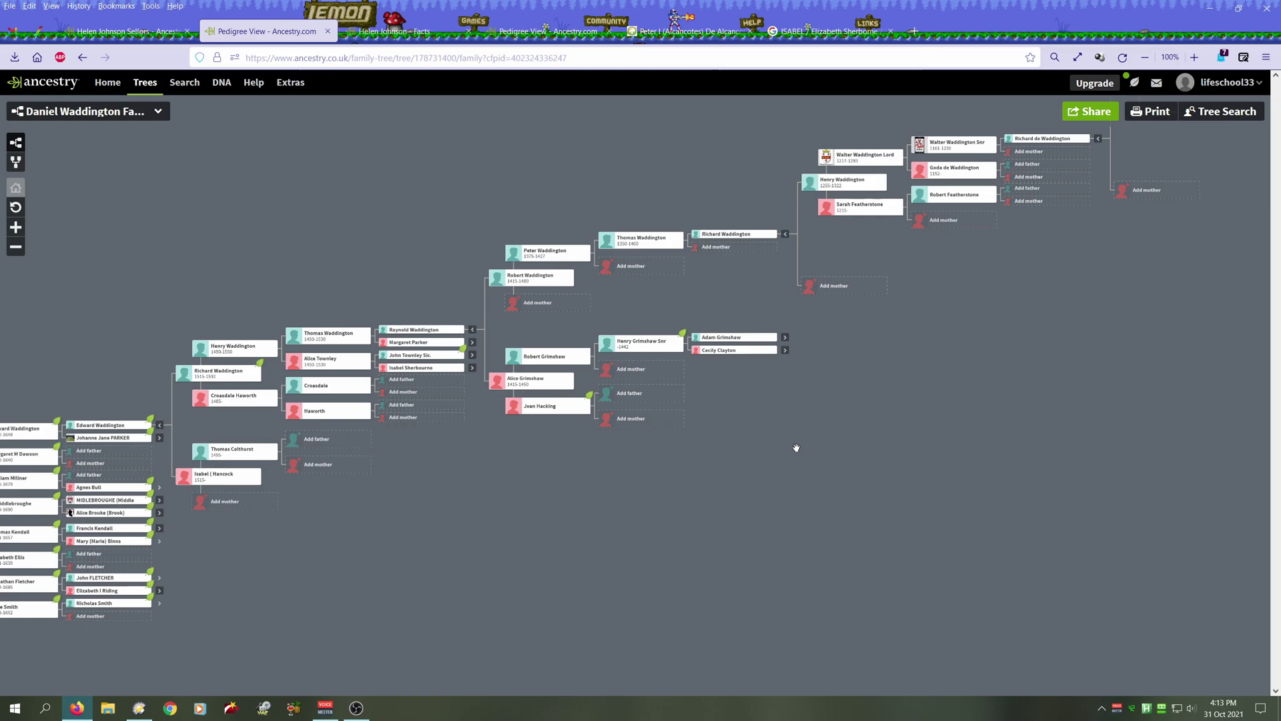
click(785, 337)
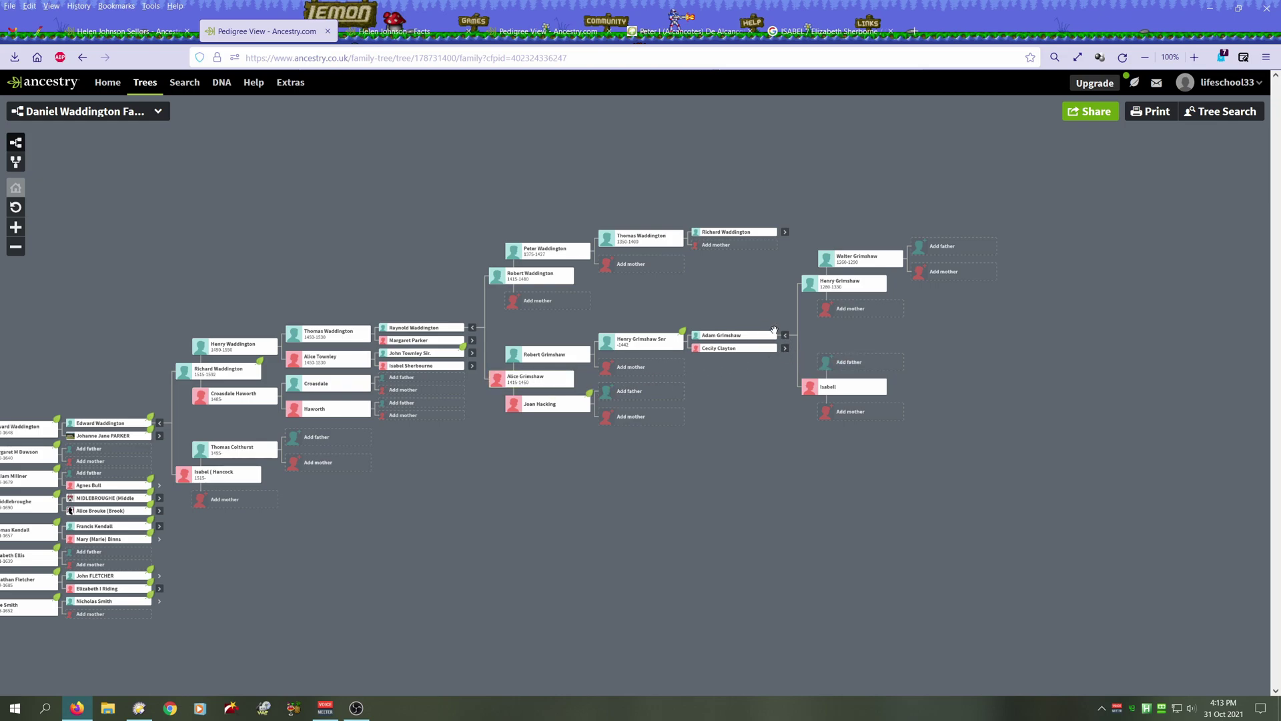
click(475, 343)
click(787, 246)
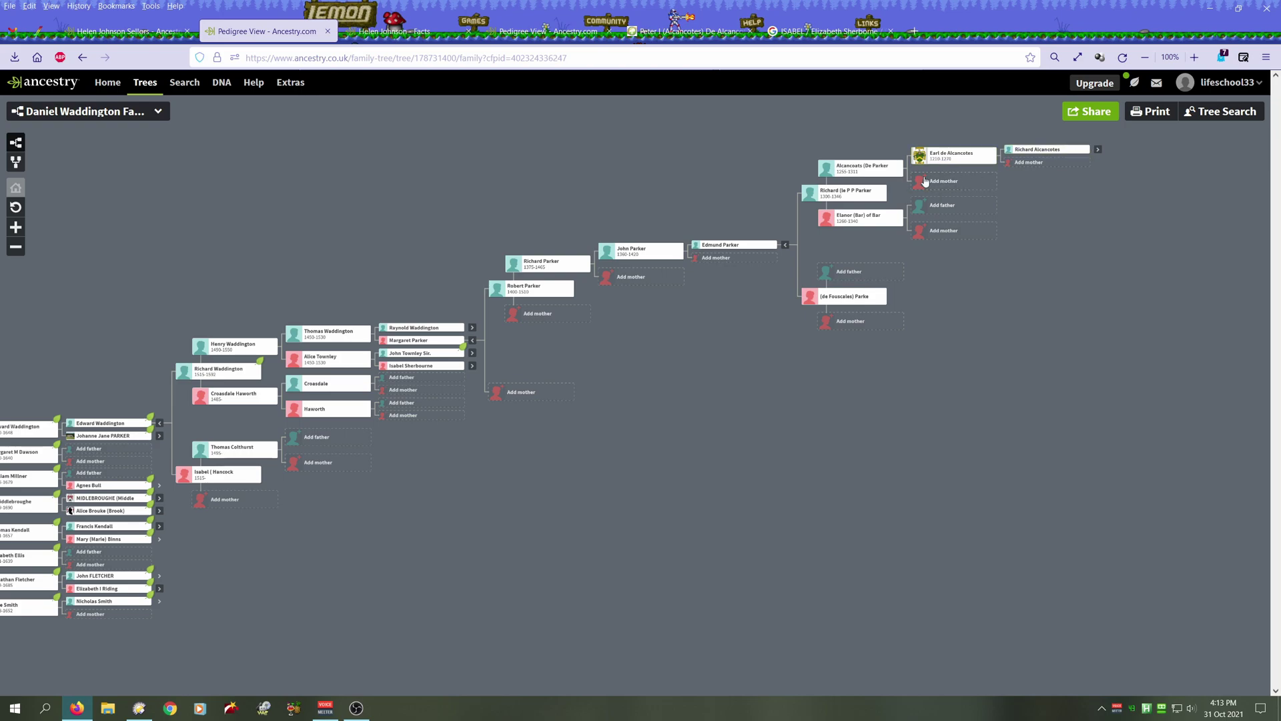
- Expand the neighbouring Townley branch through its female de Towneley ancestor and on past the oldest male de Lacy
click(474, 355)
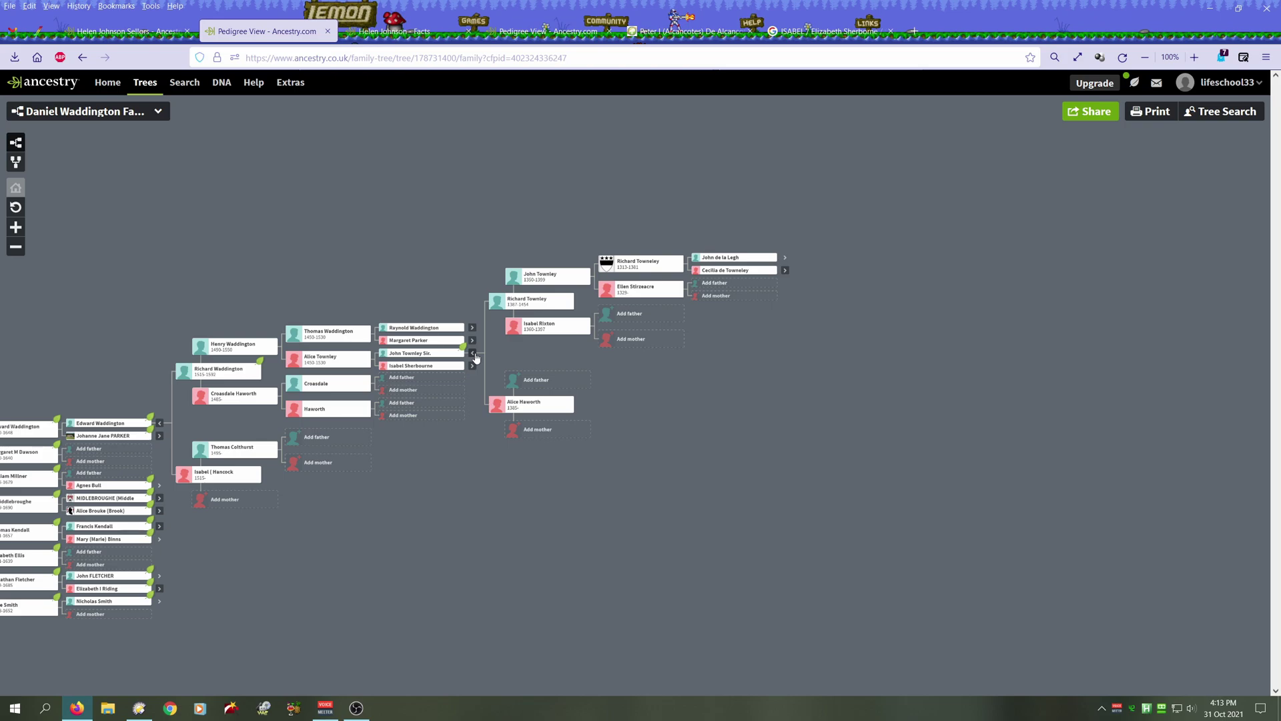
click(785, 271)
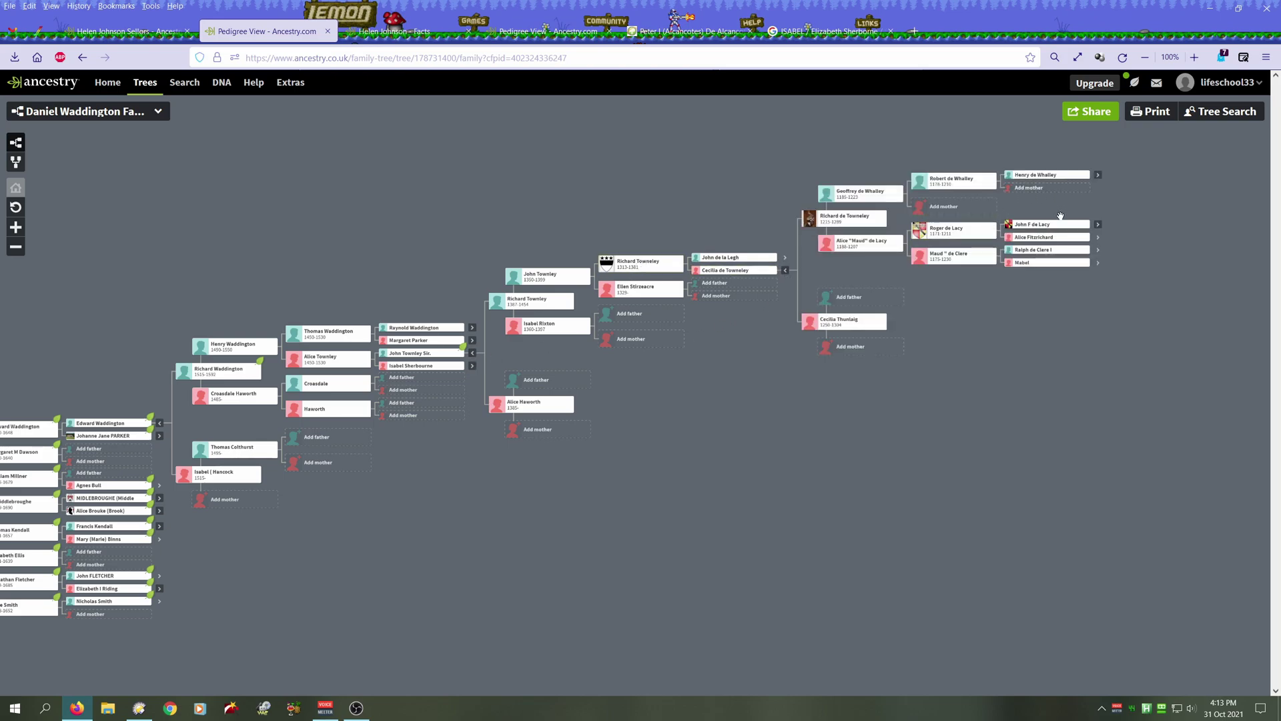
click(1099, 226)
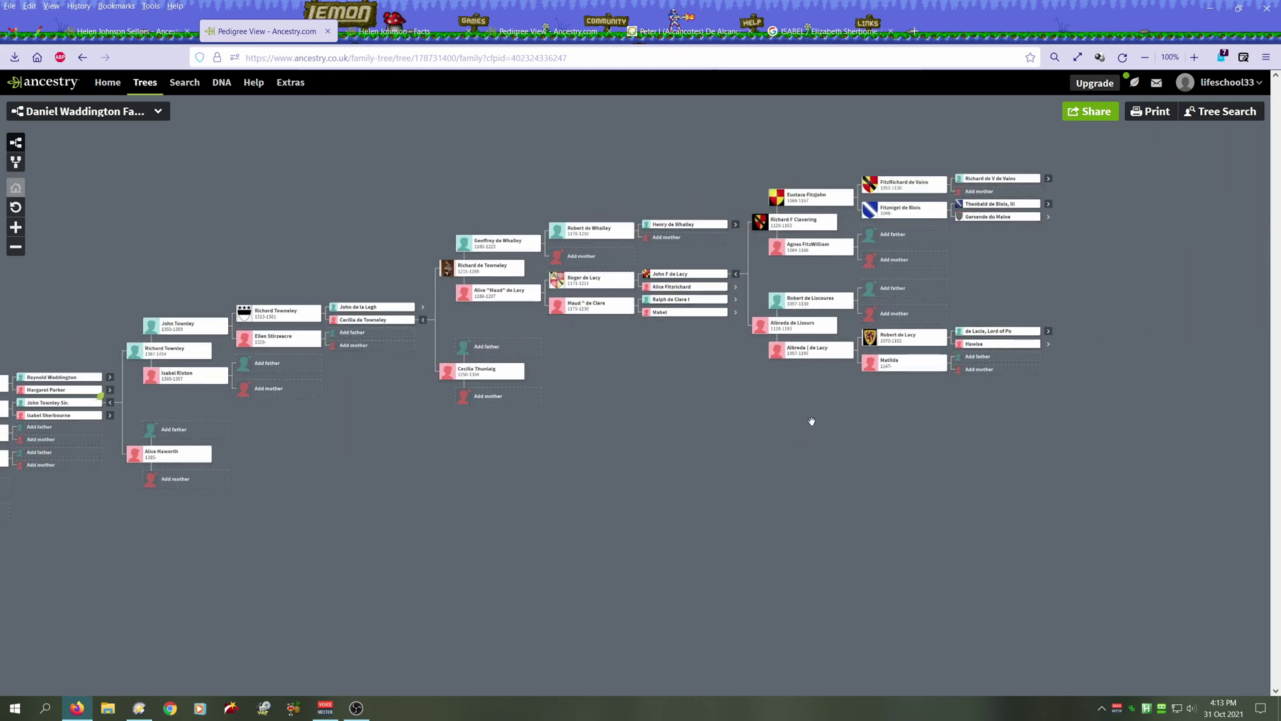
- Expand the Lord de Lacie line through its oldest de Lasse ancestor, then the de Vains and Count of Blois lines
click(1049, 330)
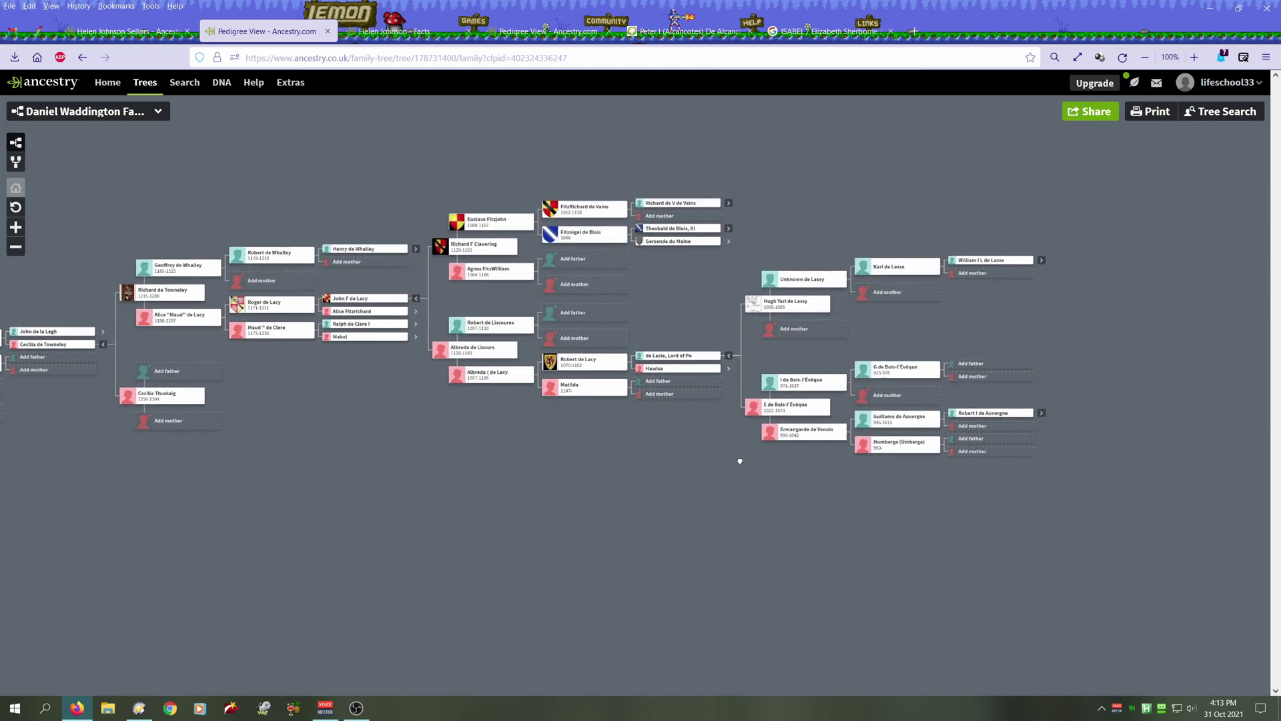
click(1043, 261)
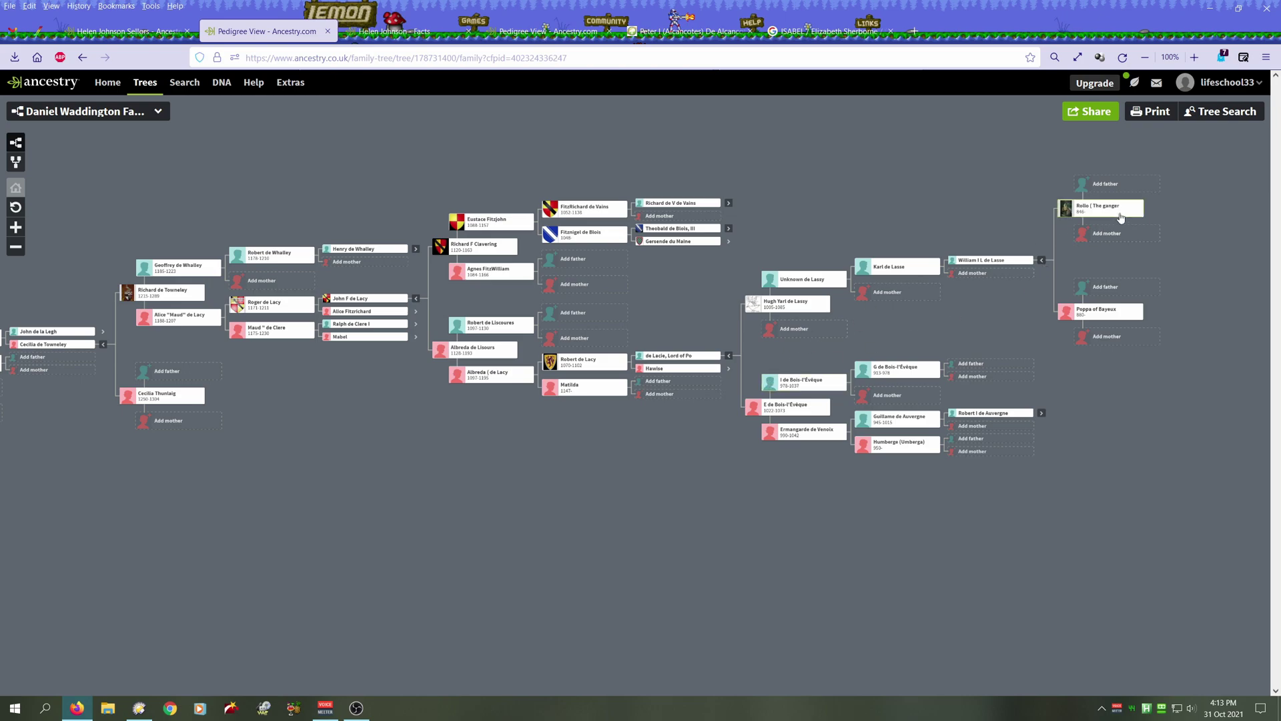
click(729, 205)
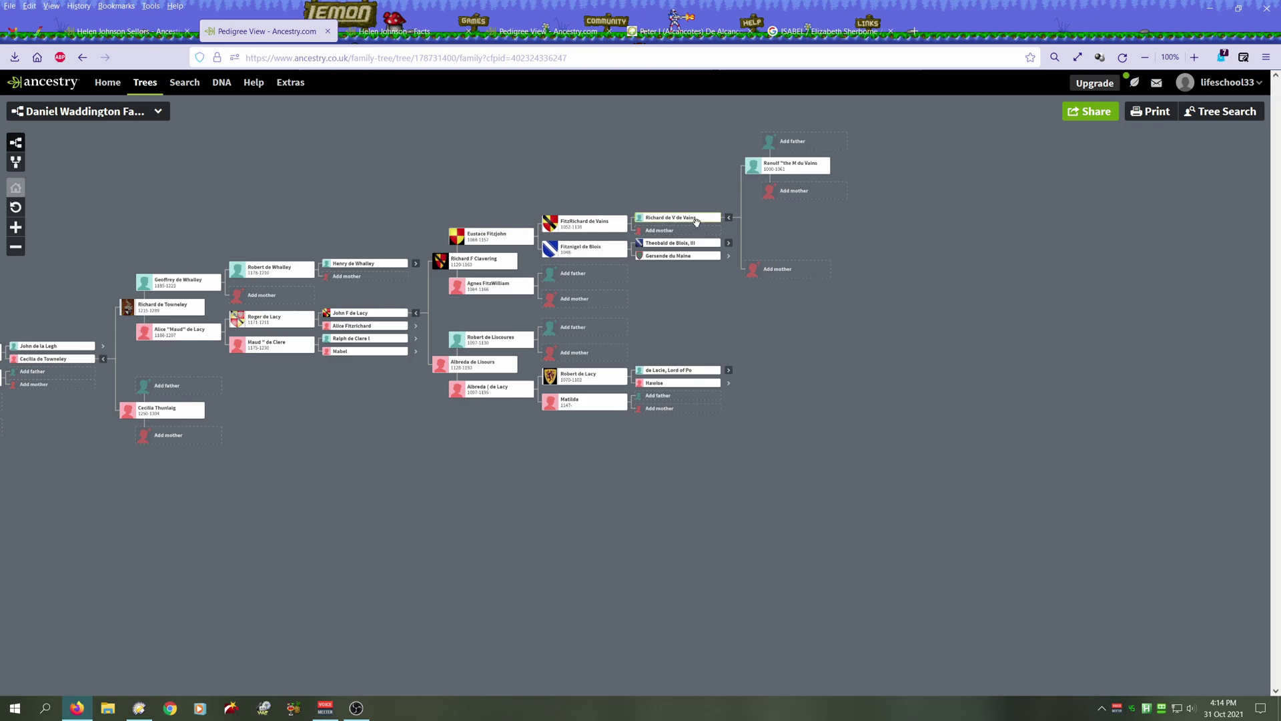
click(729, 243)
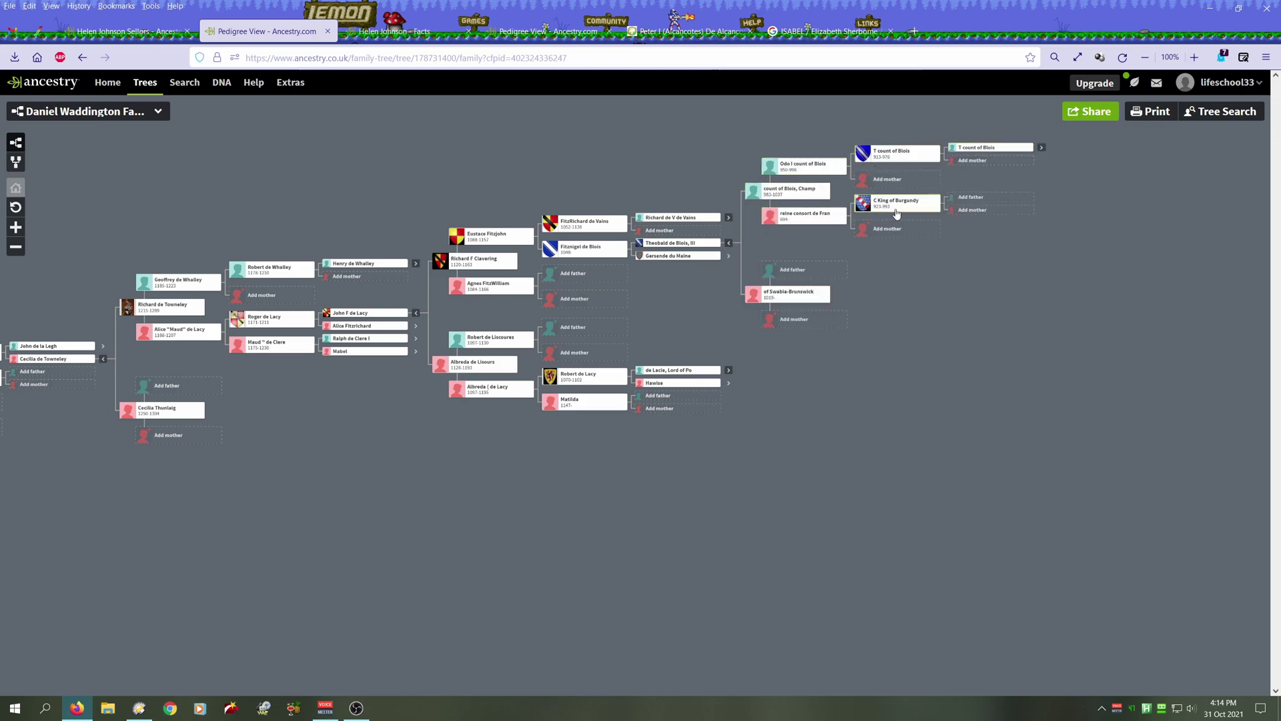
- Return to the 15th-century generation and expand the ancestry of the Sherbourne wife beside the Townley ancestor
drag(652, 294, 750, 279)
drag(430, 435, 478, 429)
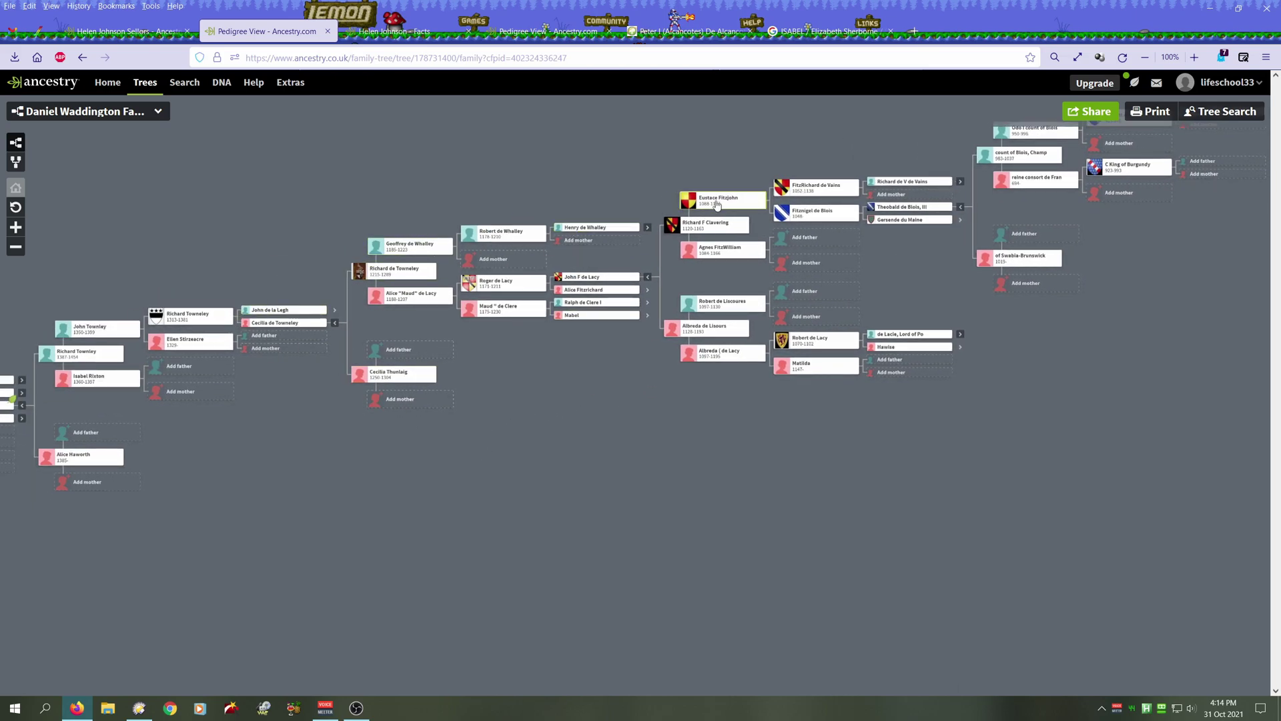
drag(394, 503, 527, 463)
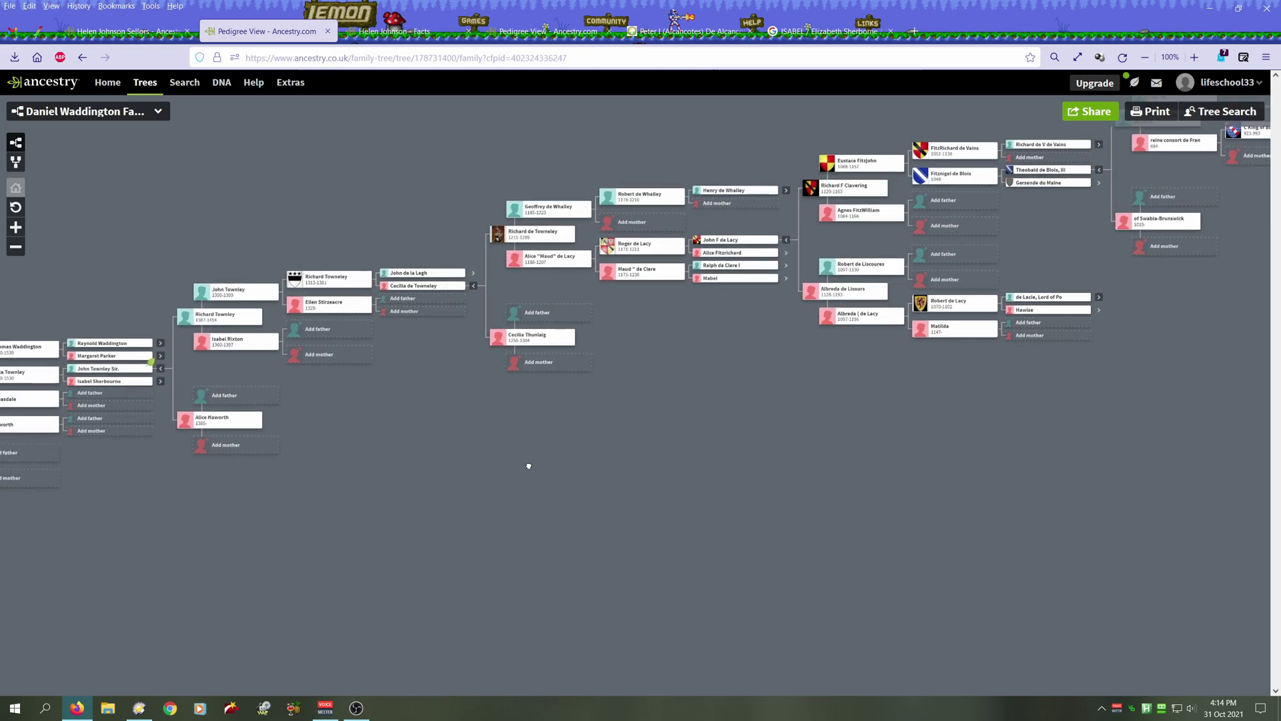
drag(338, 533, 437, 514)
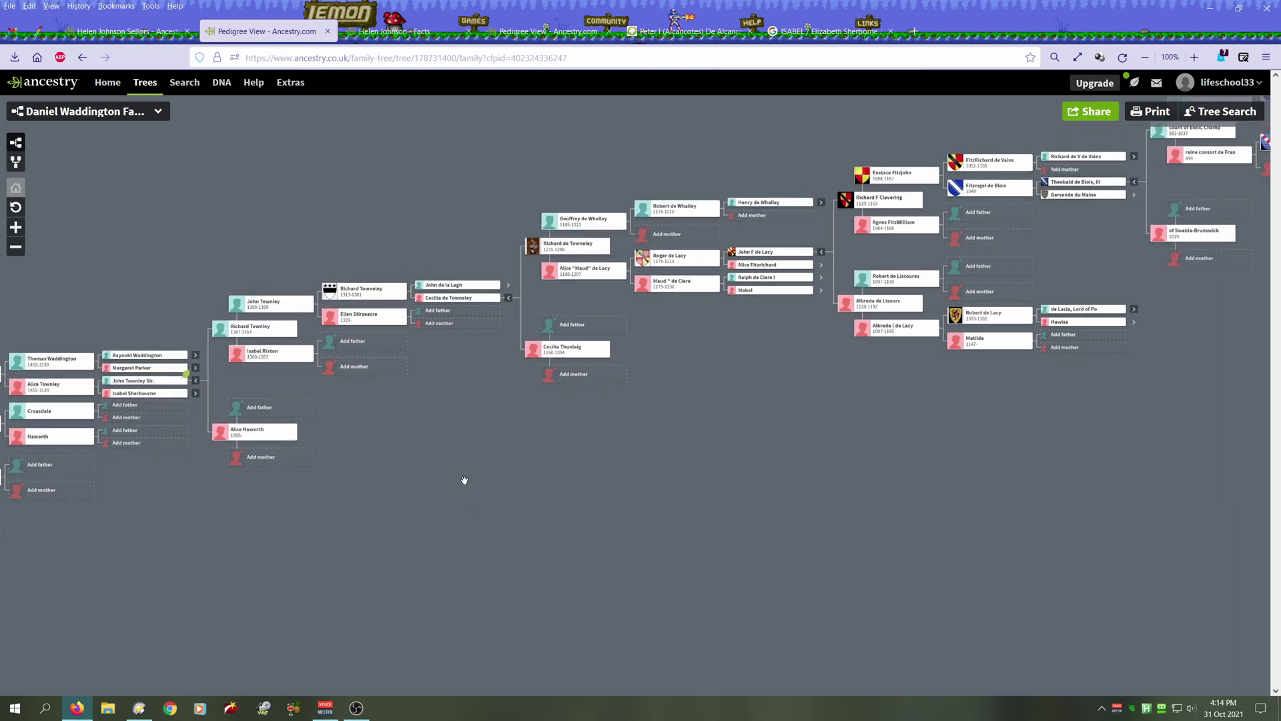
drag(377, 494, 572, 458)
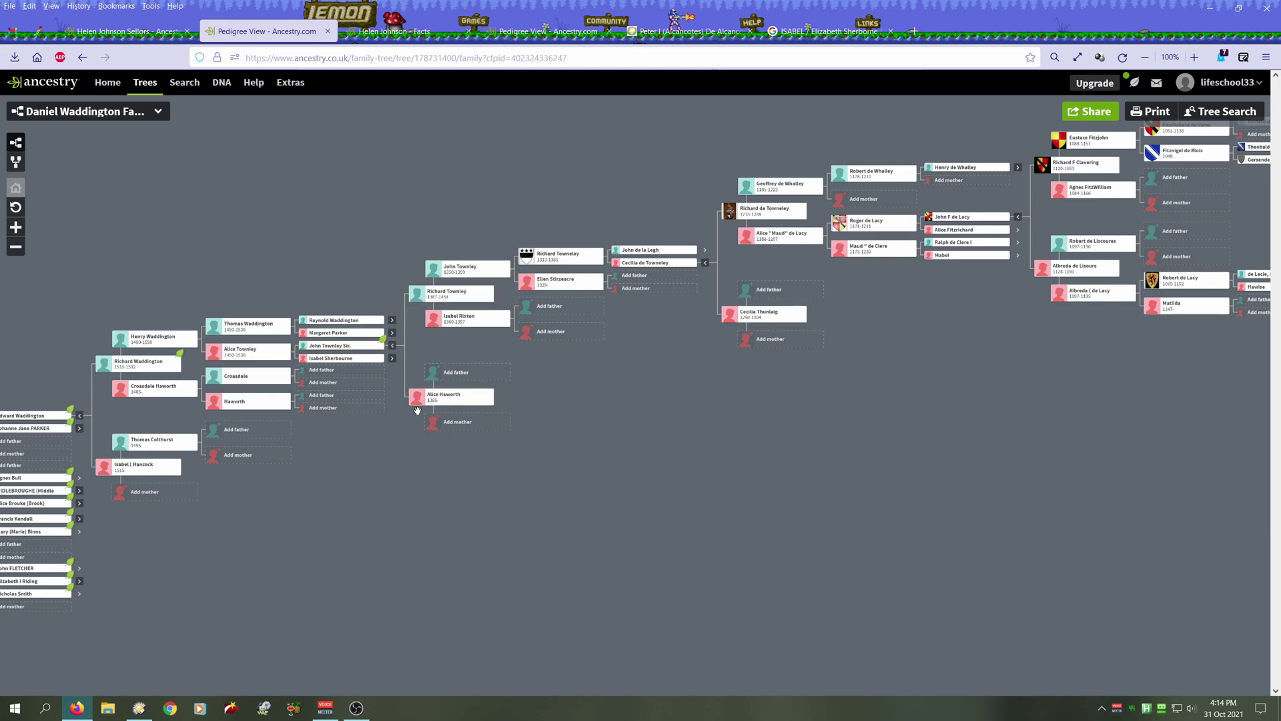
click(330, 347)
click(397, 489)
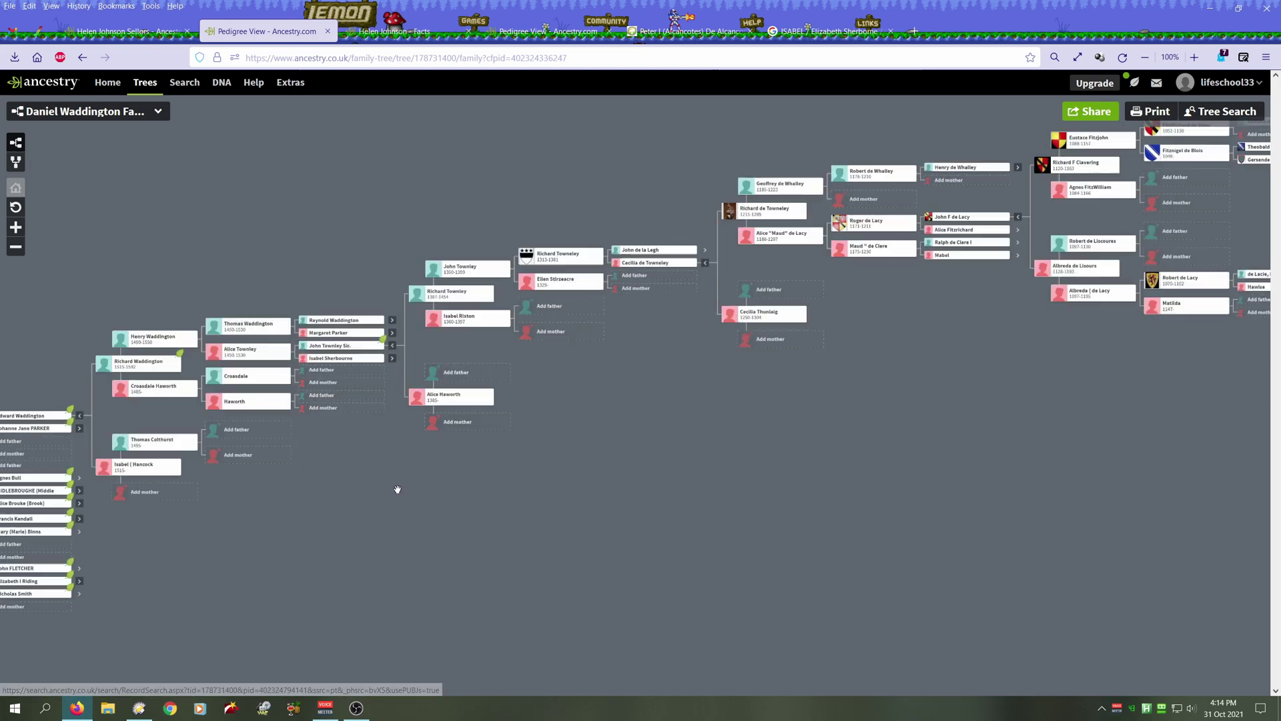
click(393, 359)
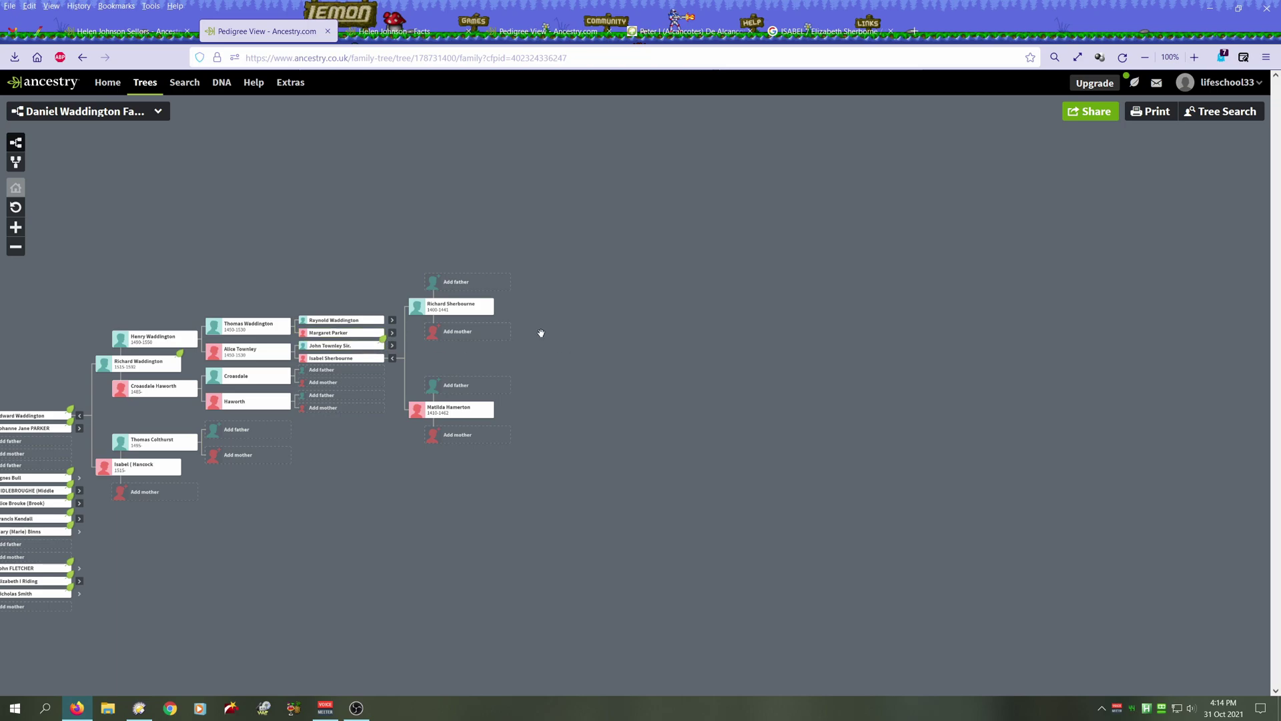
- Search the records for the Sherbourne ancestor whose parents are expanded in the pedigree
scroll(428, 348, up, 2)
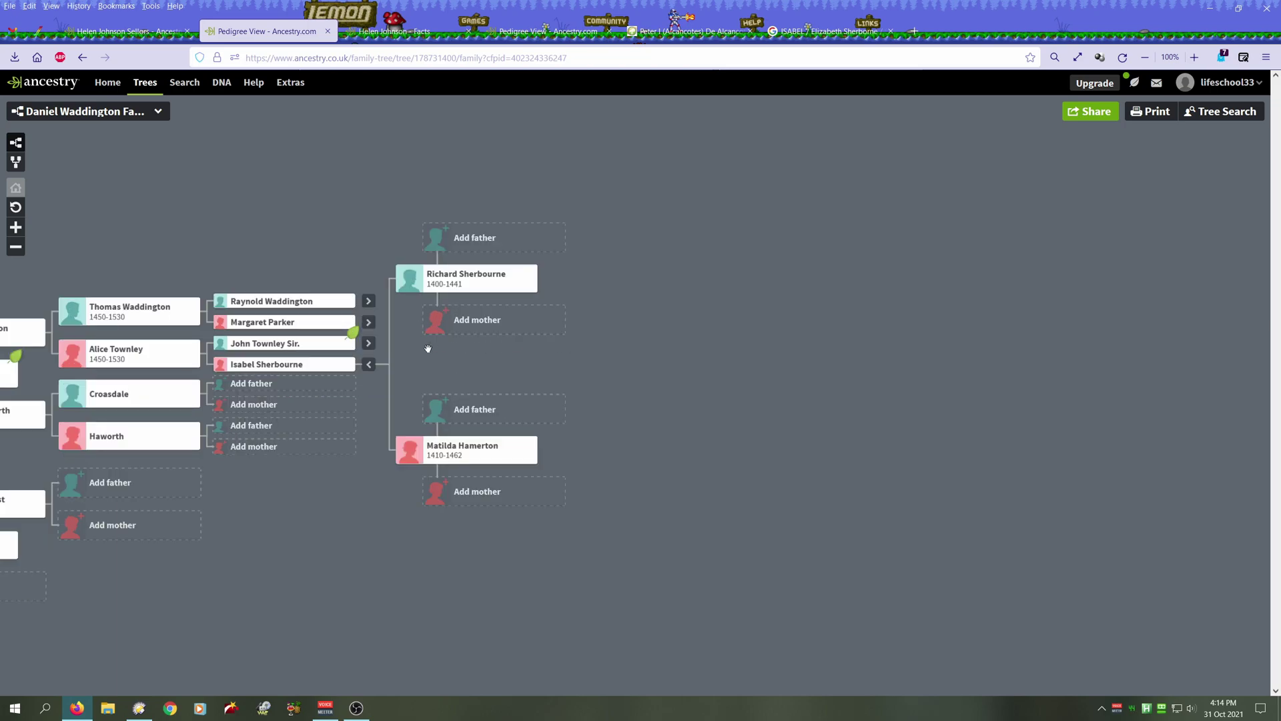
drag(321, 532, 417, 534)
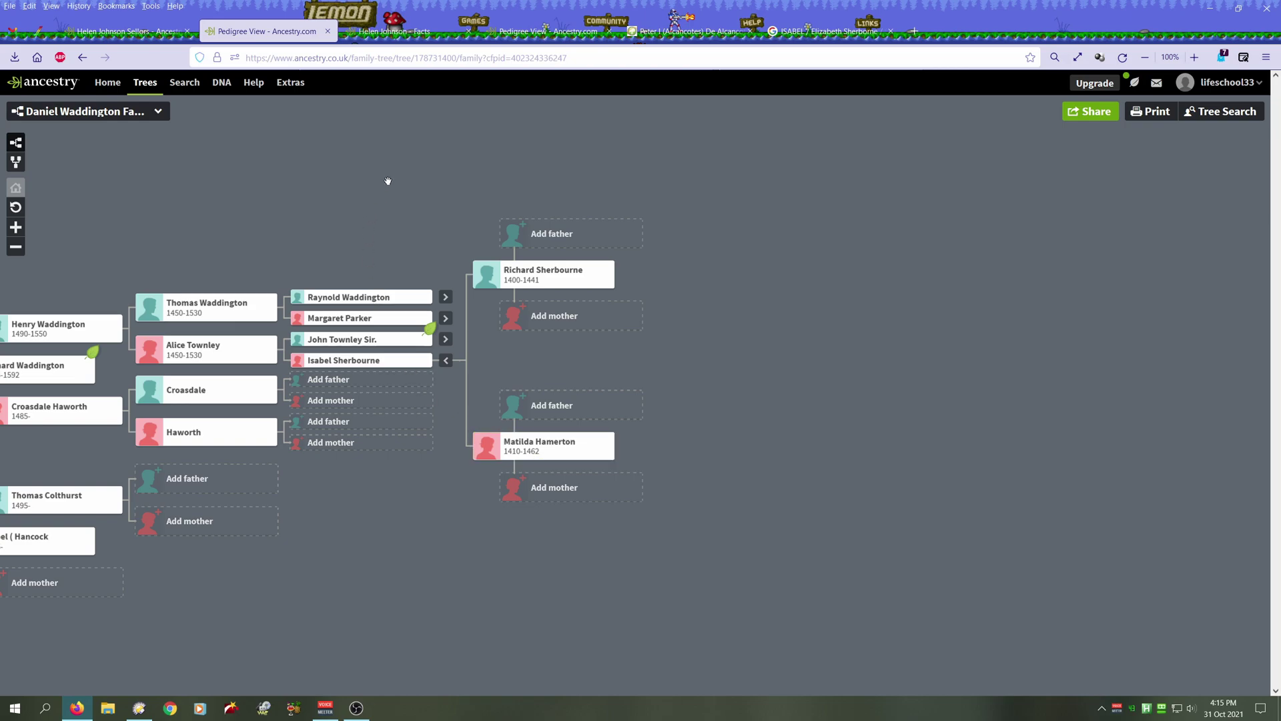
click(335, 365)
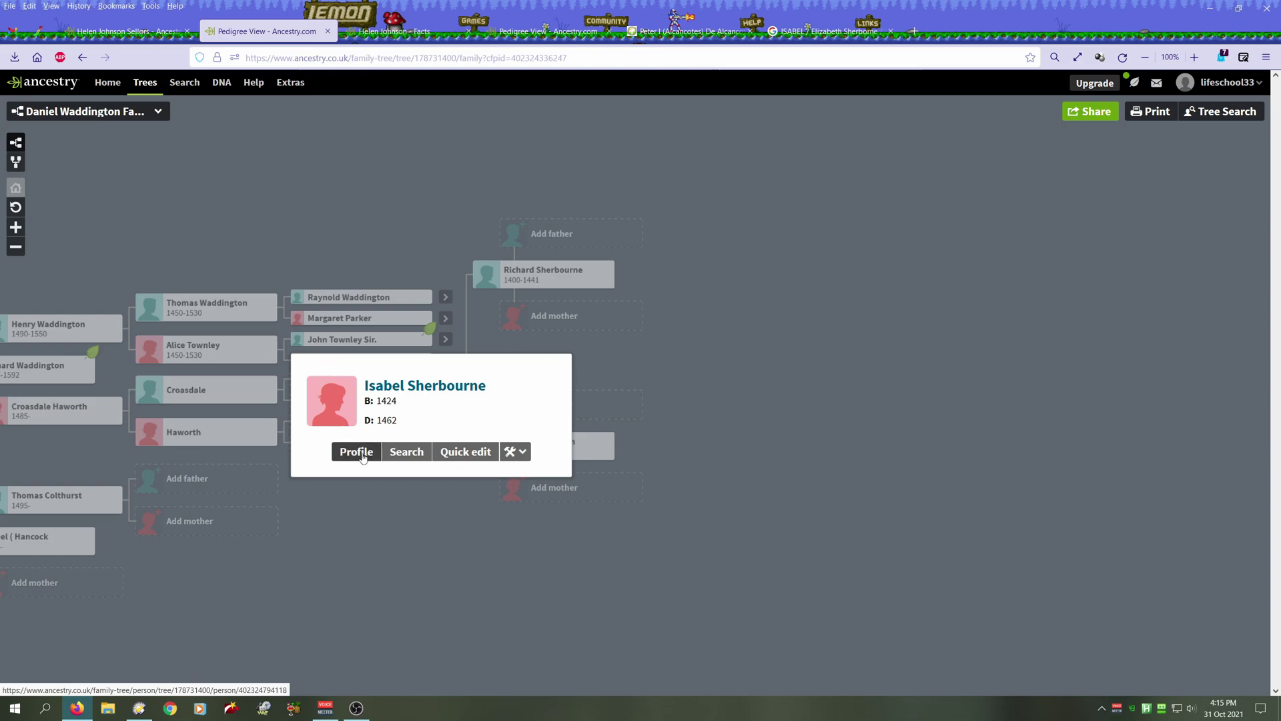
click(405, 457)
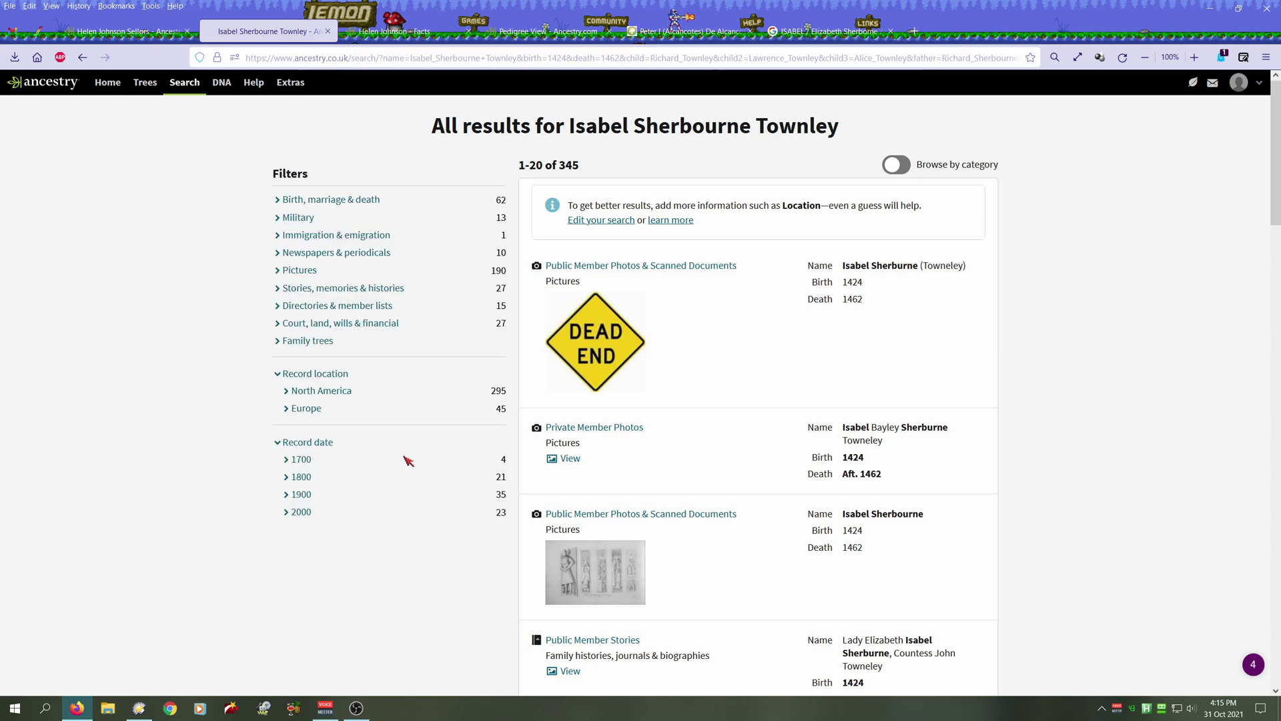
- Examine the record search results, comparing the name variants, dates, member photos and stories listed for the Sherbourne ancestor
scroll(1006, 390, down, 5)
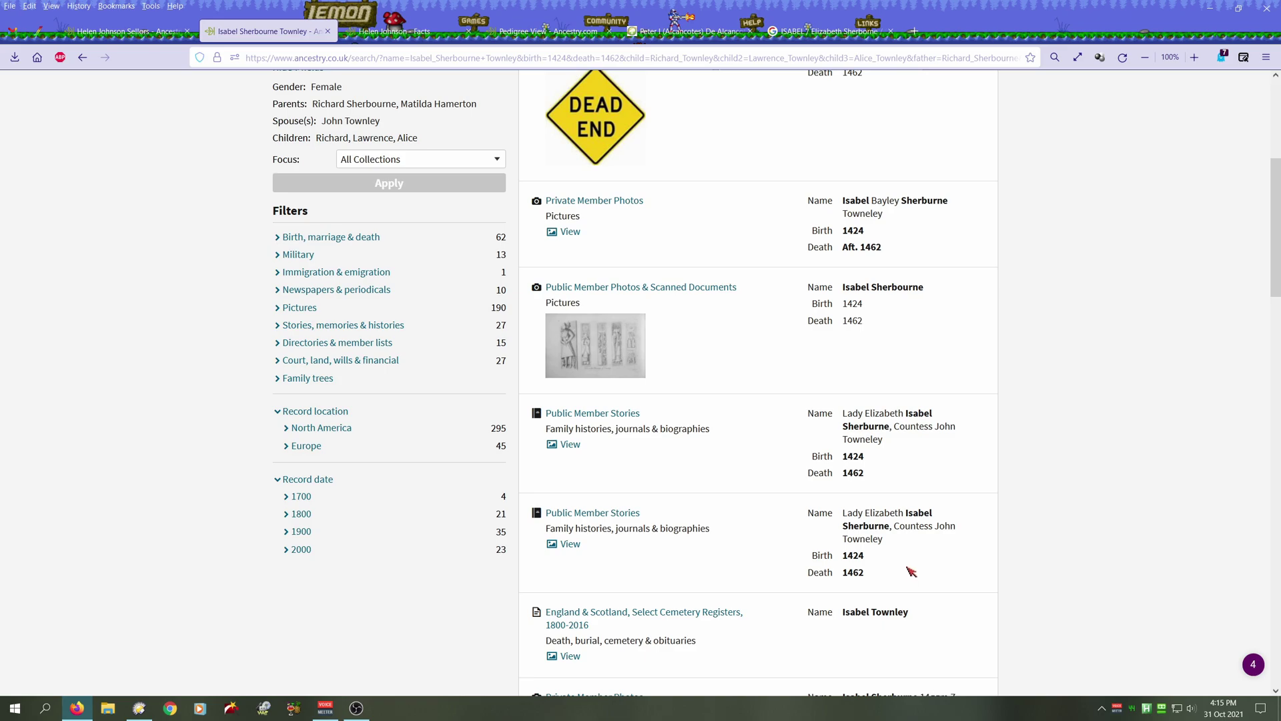
scroll(1022, 467, down, 3)
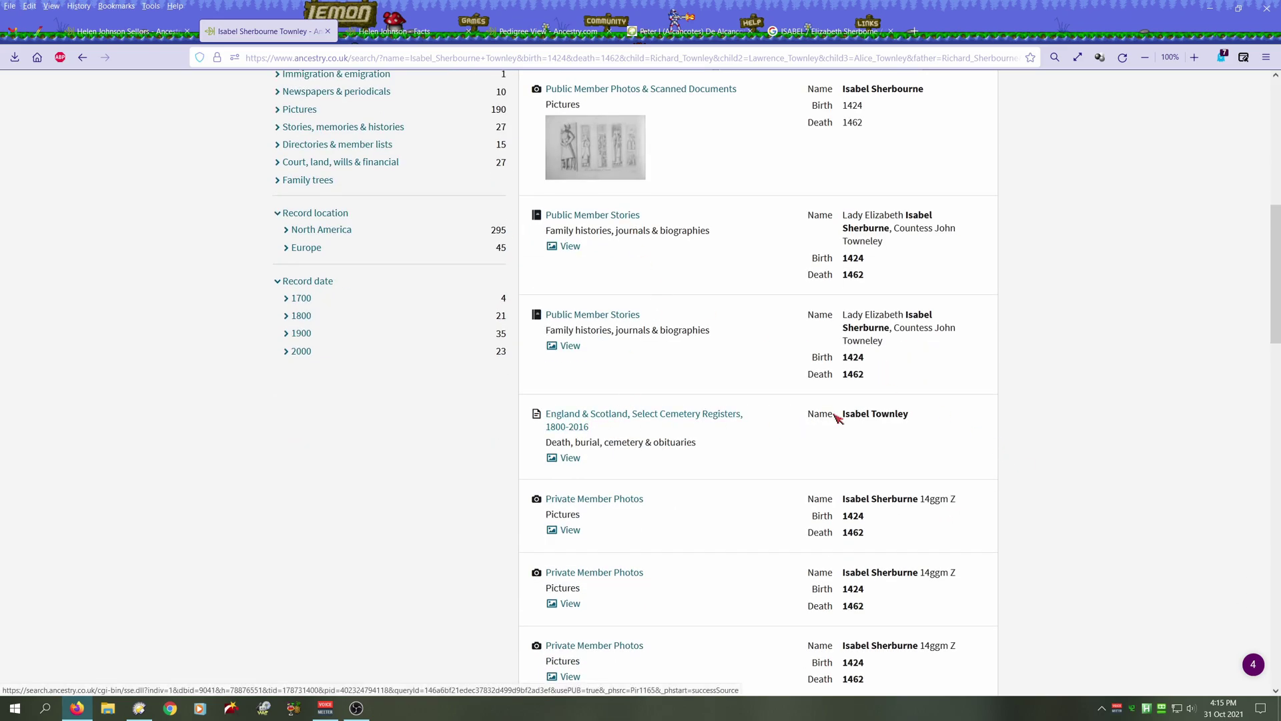
scroll(1015, 429, down, 3)
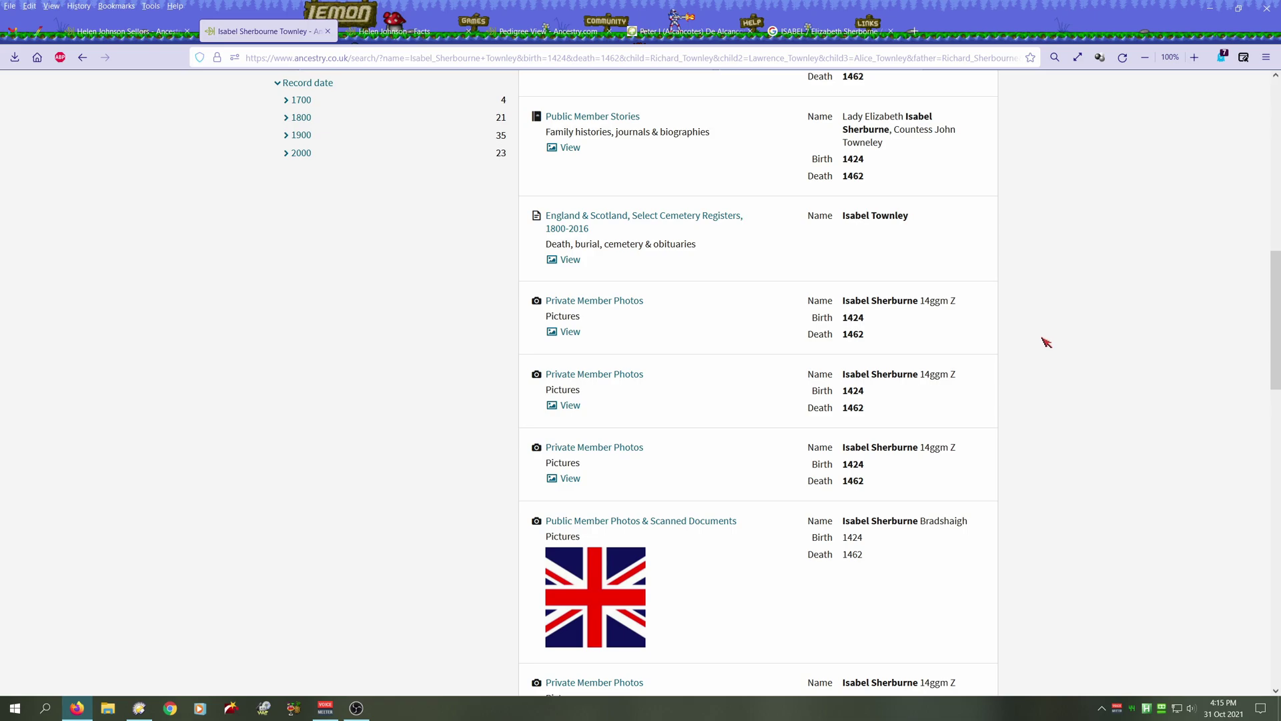
scroll(977, 367, down, 1)
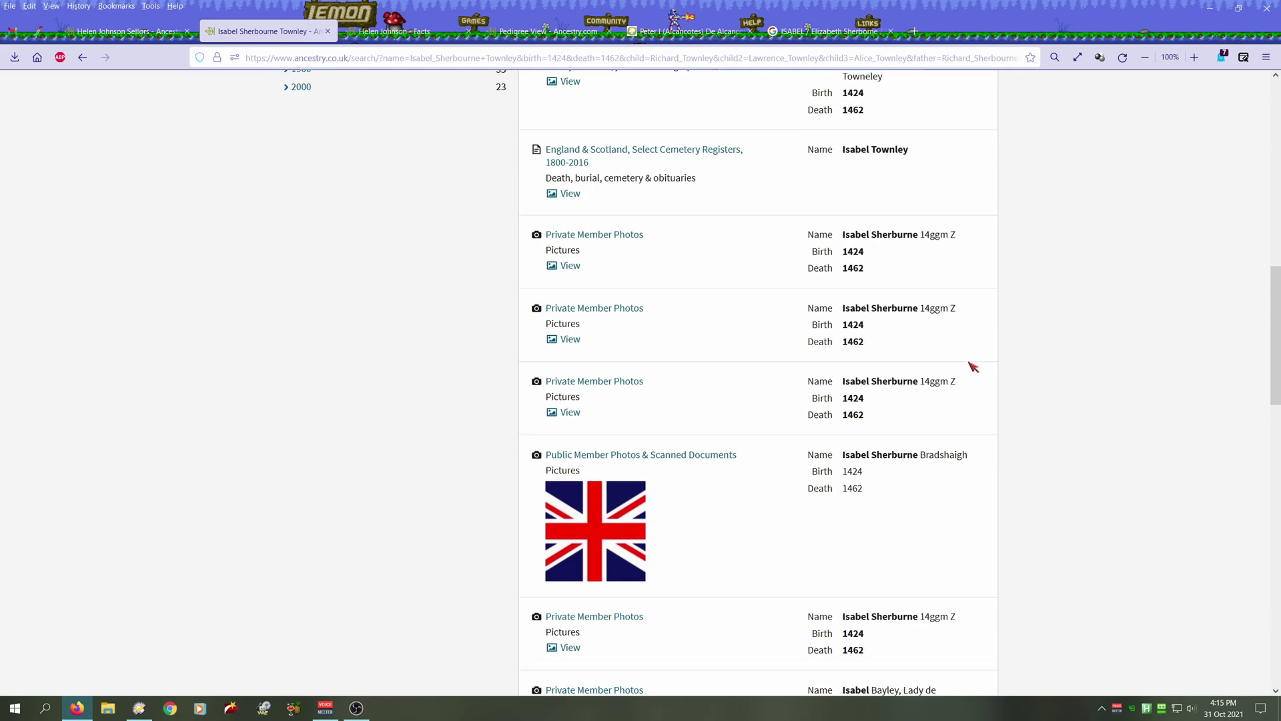
scroll(974, 367, down, 1)
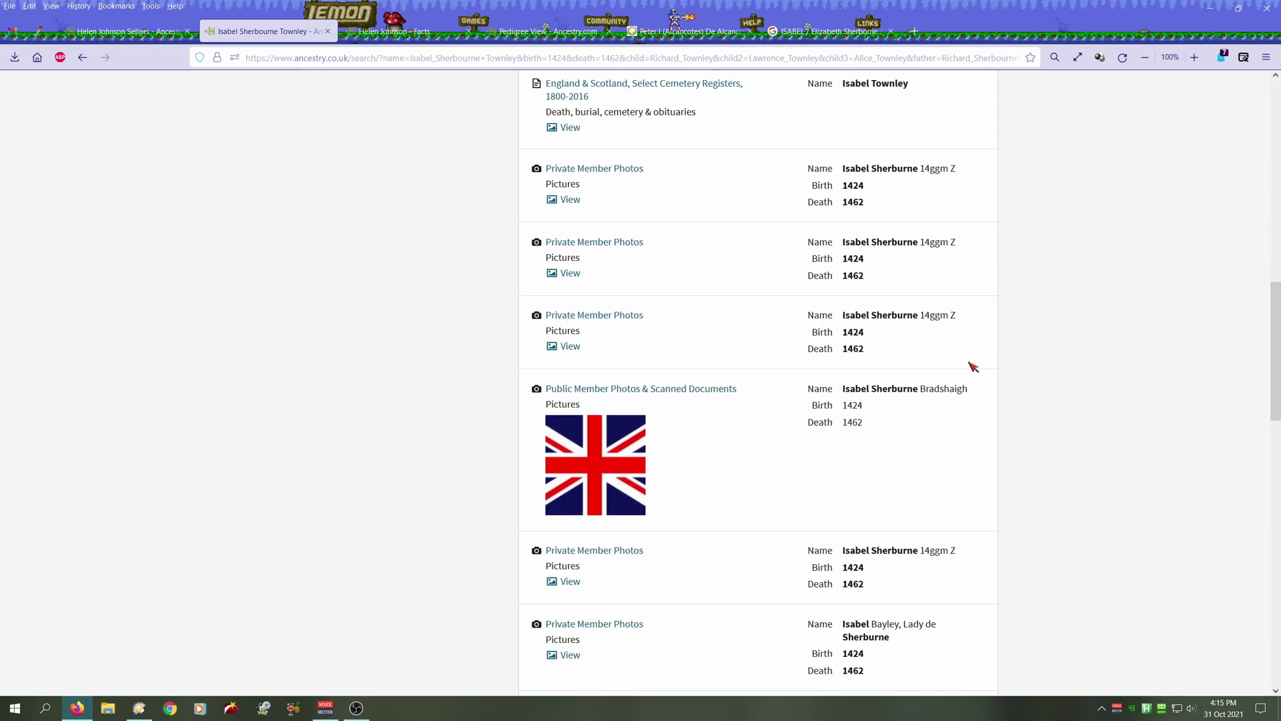
scroll(973, 366, up, 1)
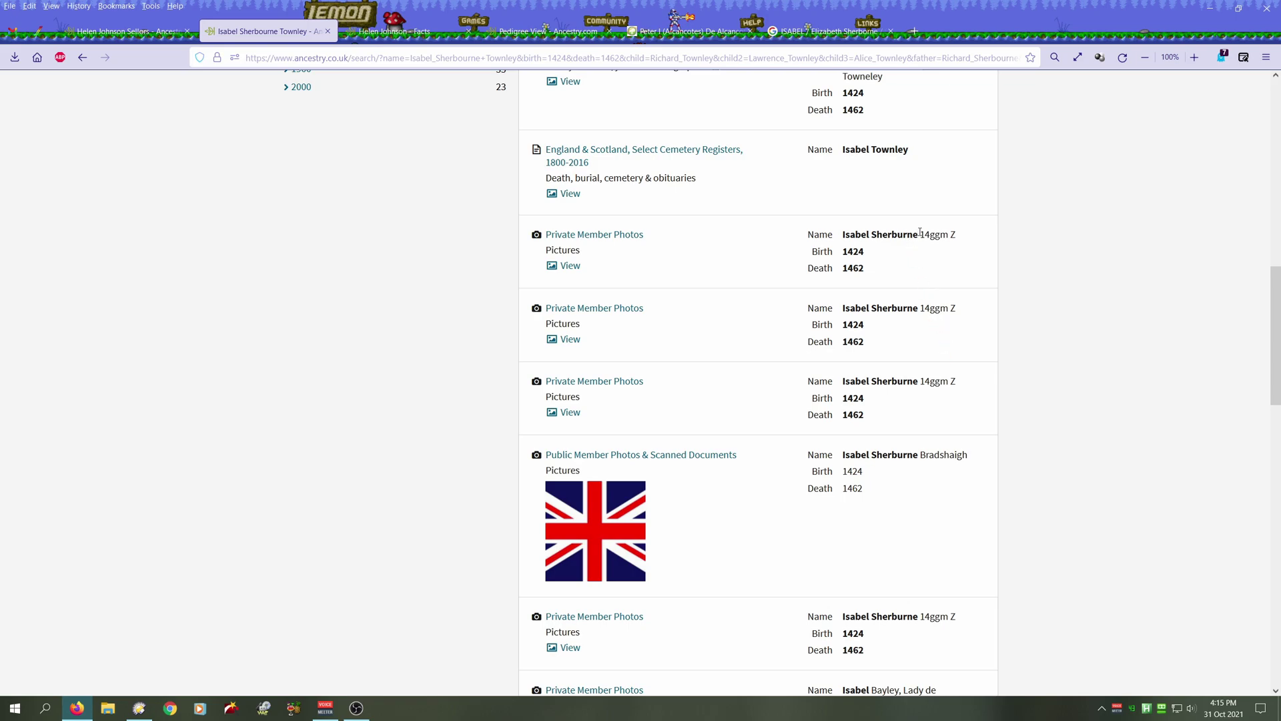
drag(922, 235, 965, 238)
scroll(949, 294, down, 1)
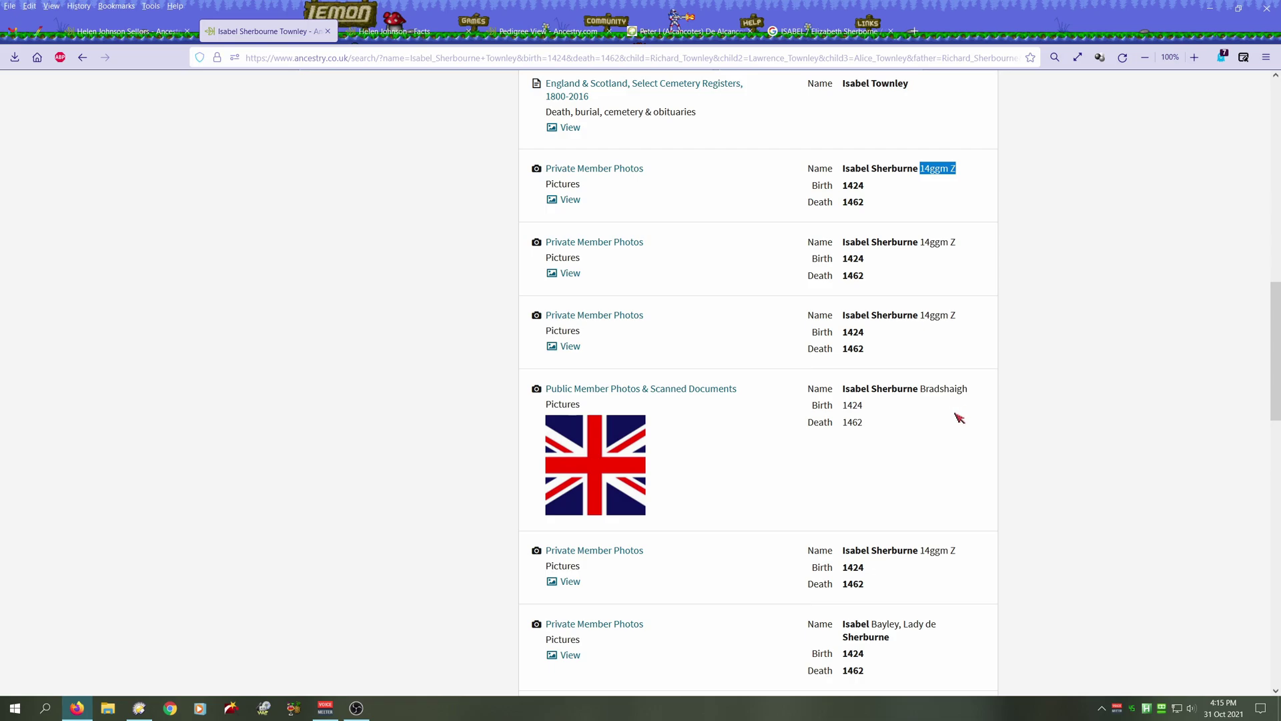
scroll(958, 418, down, 2)
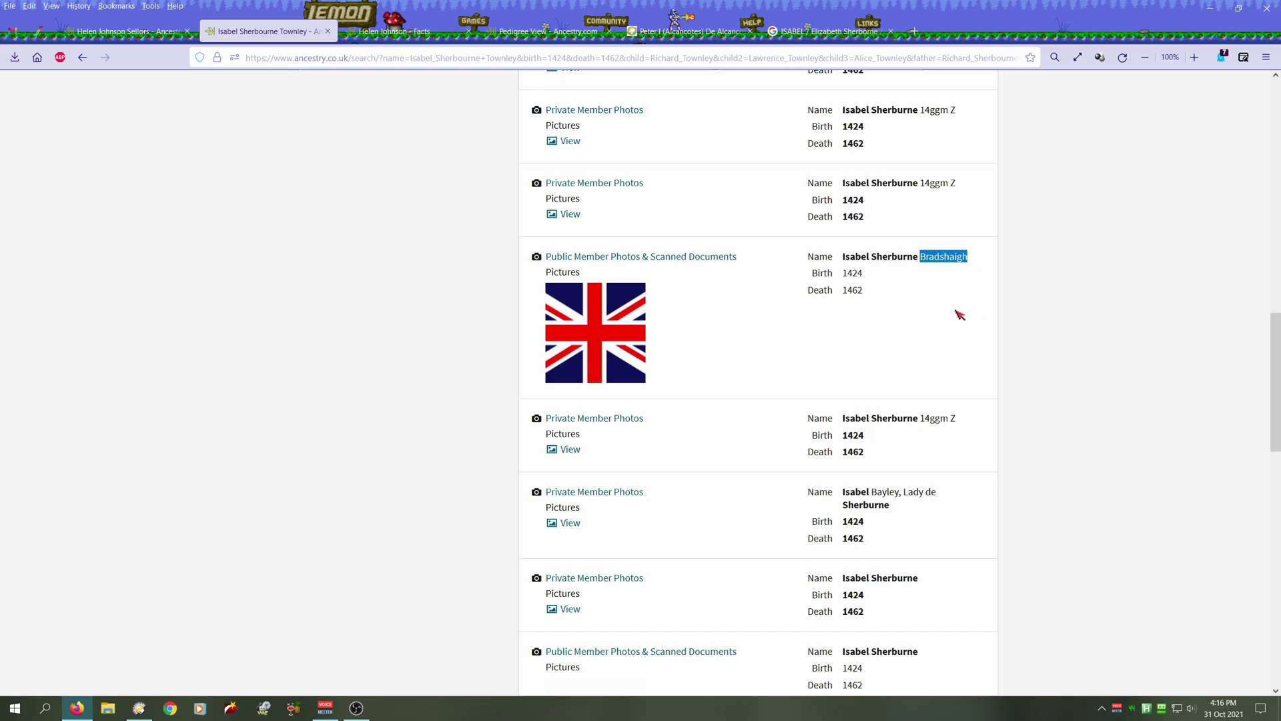
click(933, 314)
scroll(884, 334, down, 2)
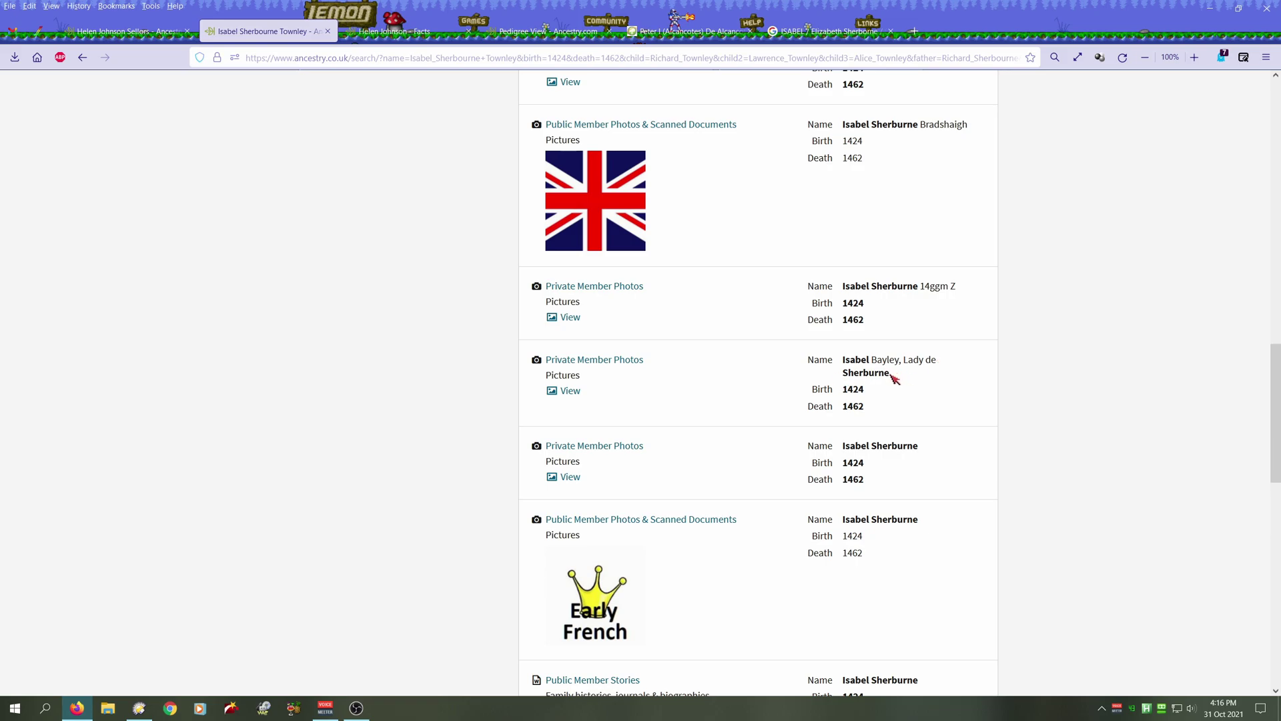
scroll(894, 378, down, 5)
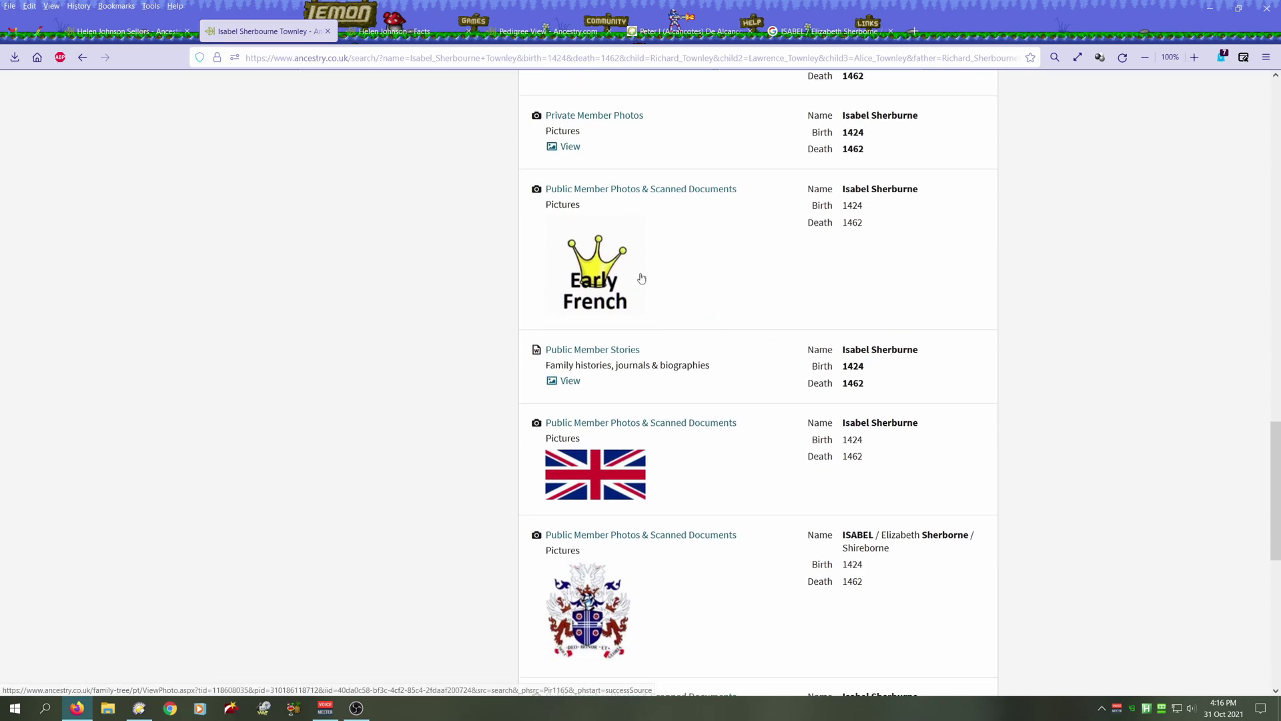
scroll(900, 253, down, 4)
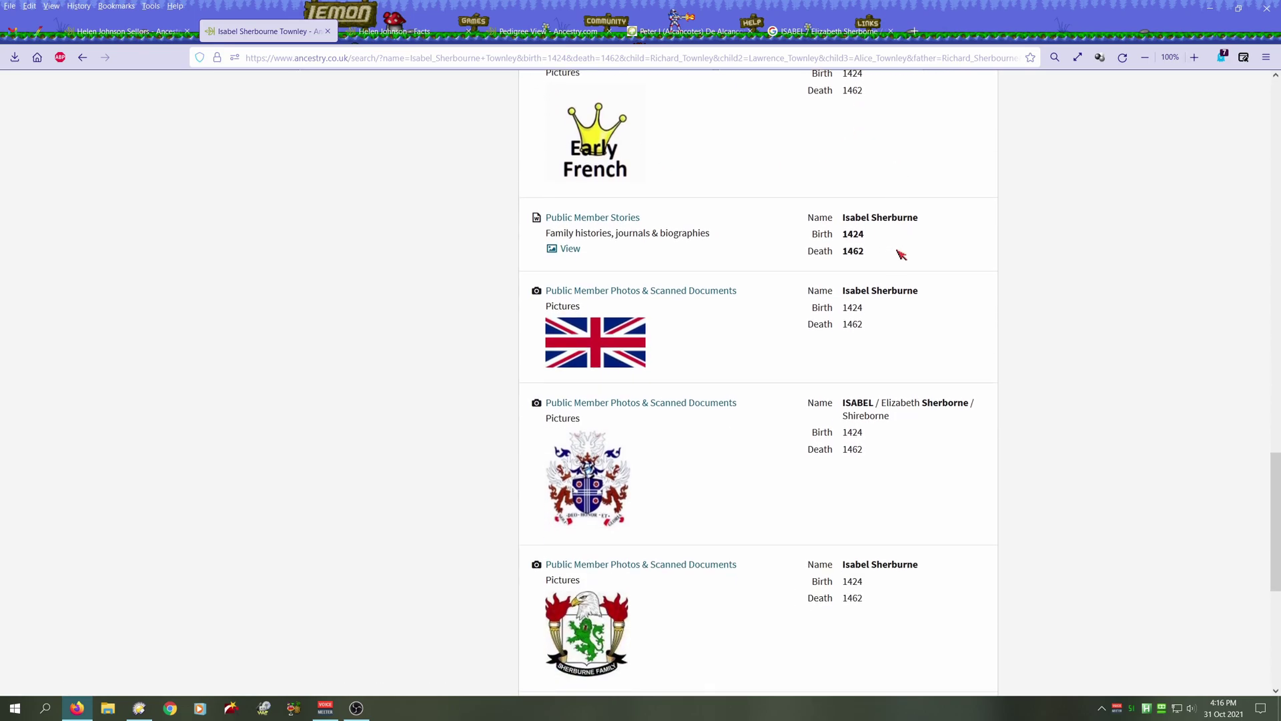
scroll(900, 255, down, 1)
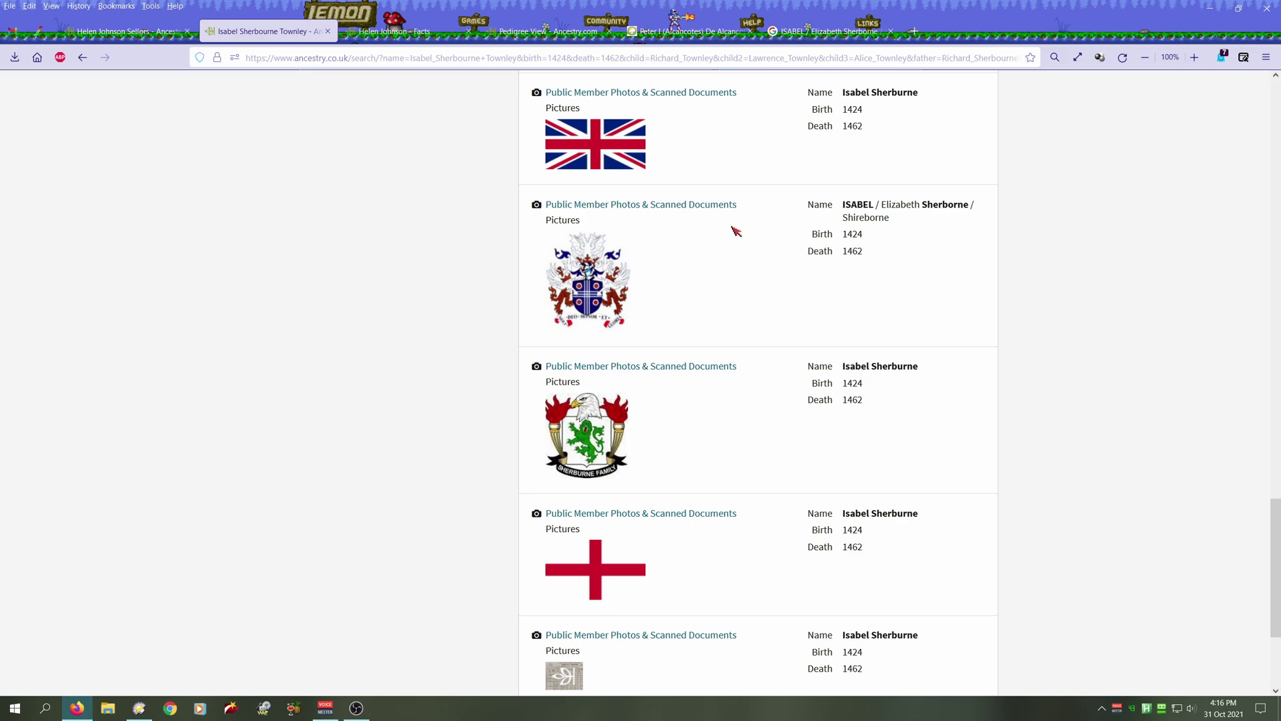
click(614, 208)
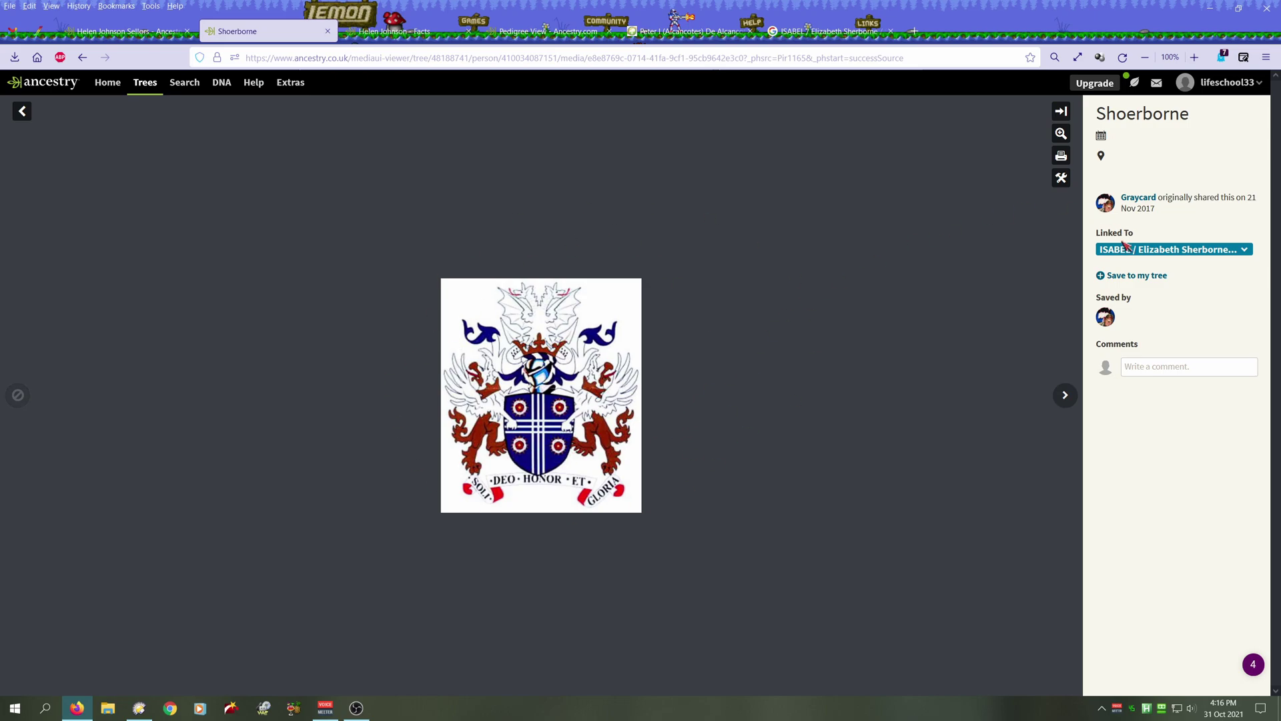
click(1117, 276)
click(1090, 353)
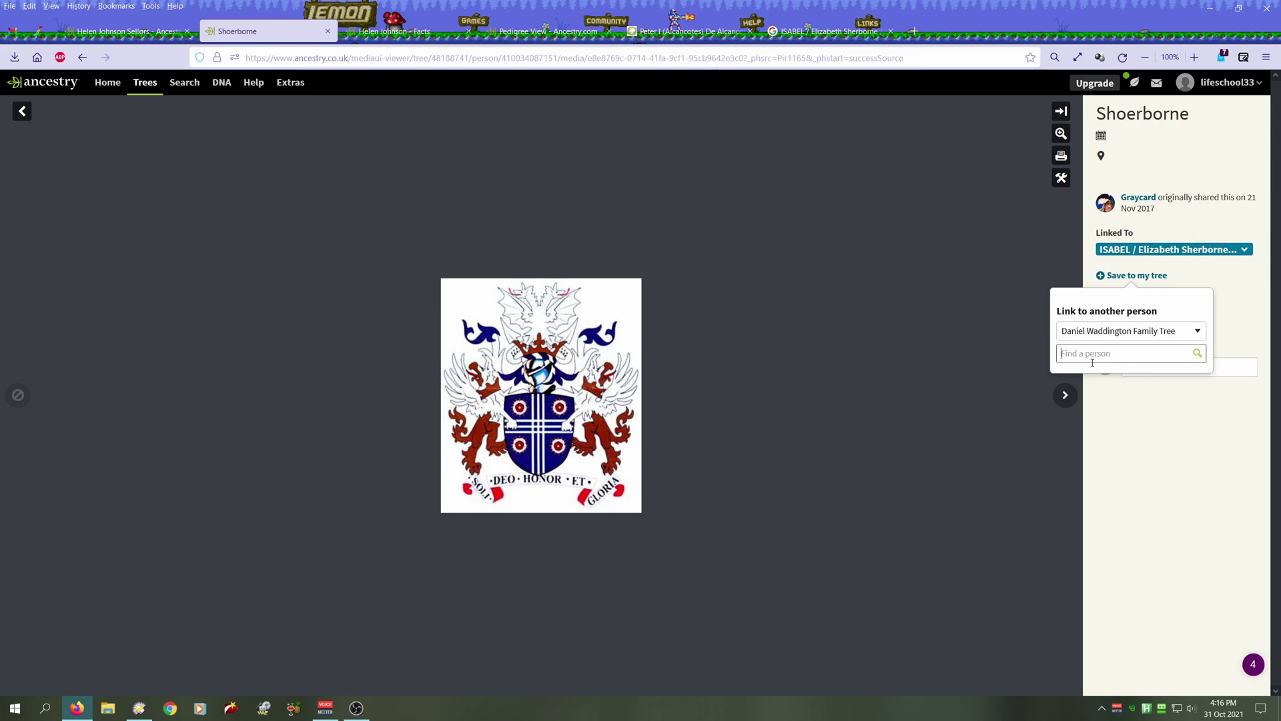
text(Isabe)
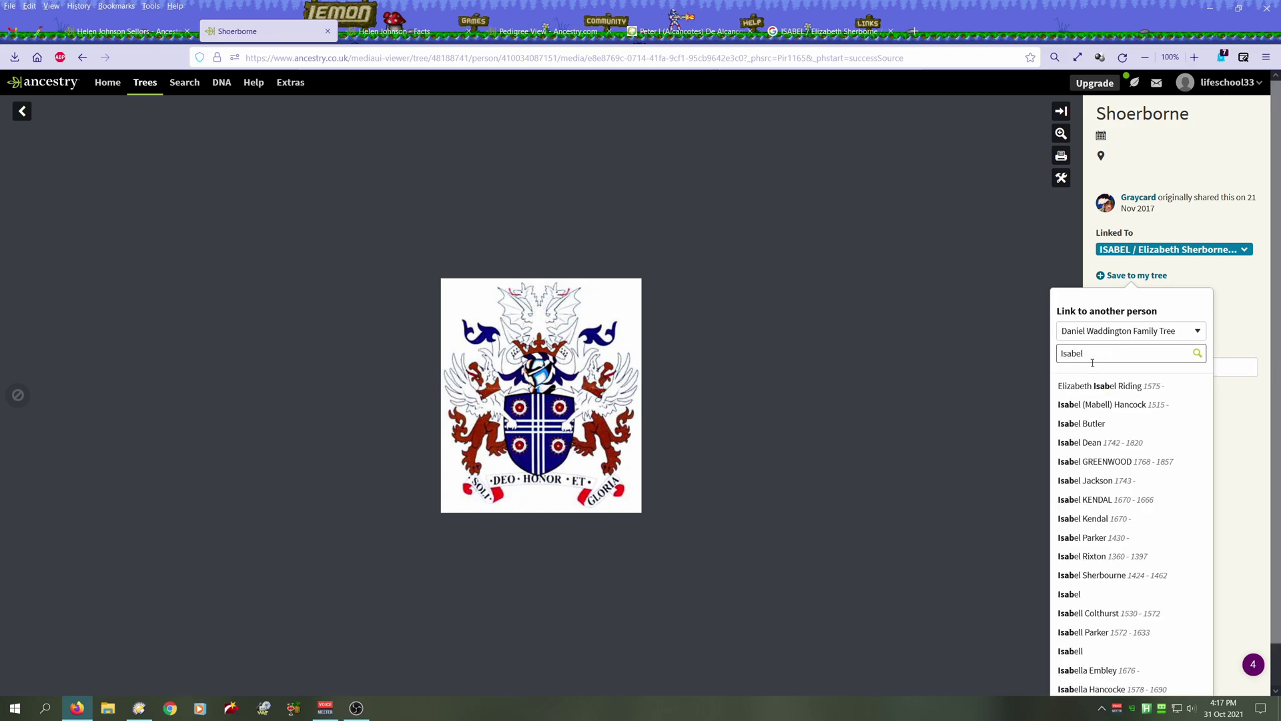
text(l)
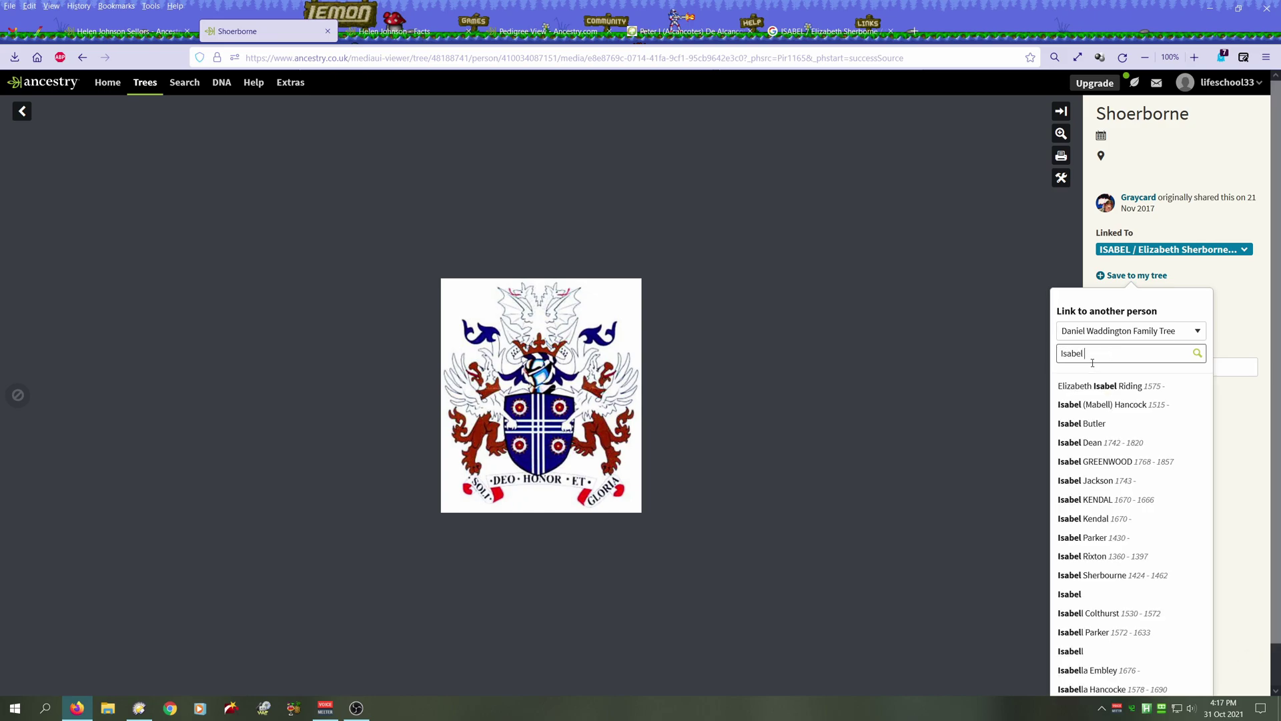
text( Sh)
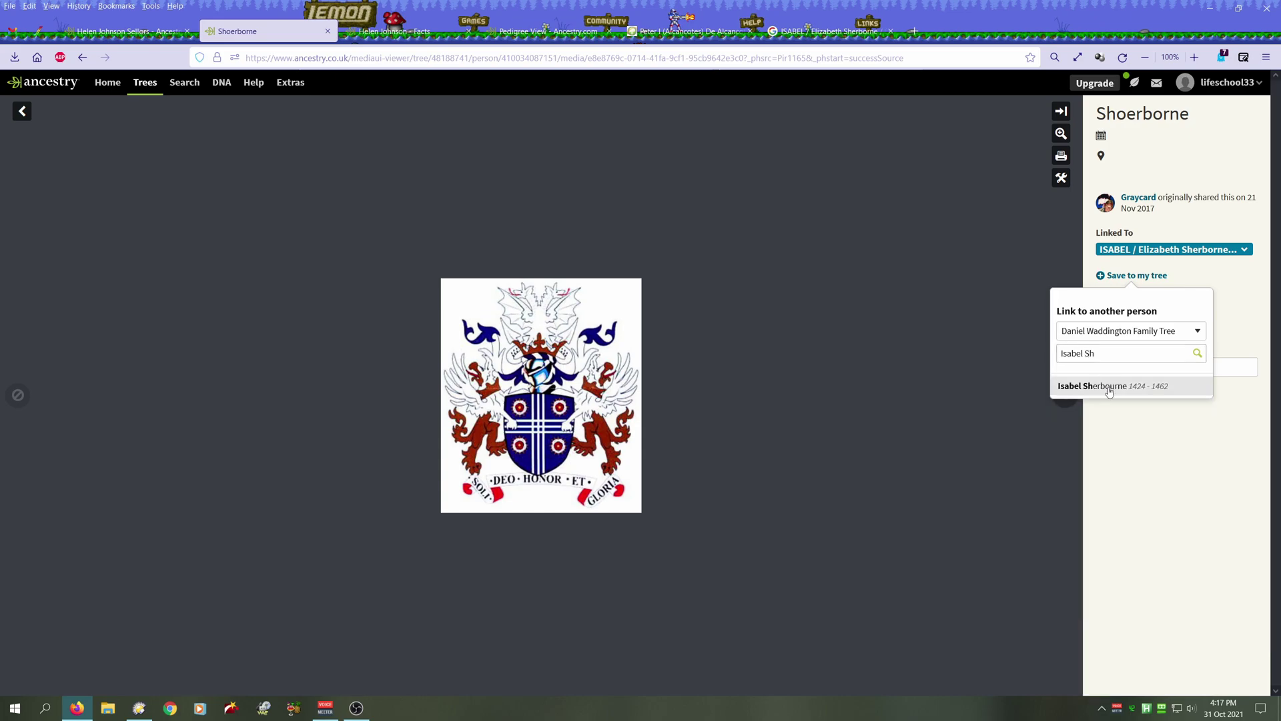
click(1110, 387)
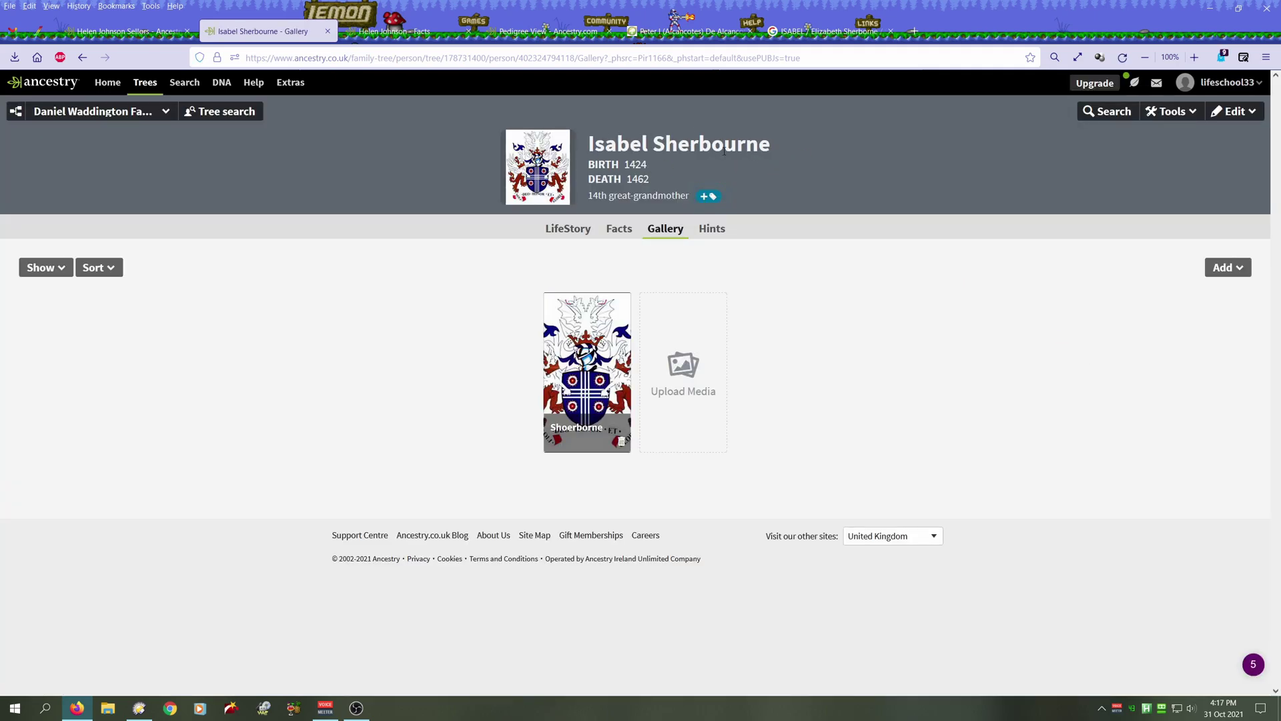
- Return to the family tree's pedigree view and locate the Sherbourne wife beside the Townley ancestor
click(106, 111)
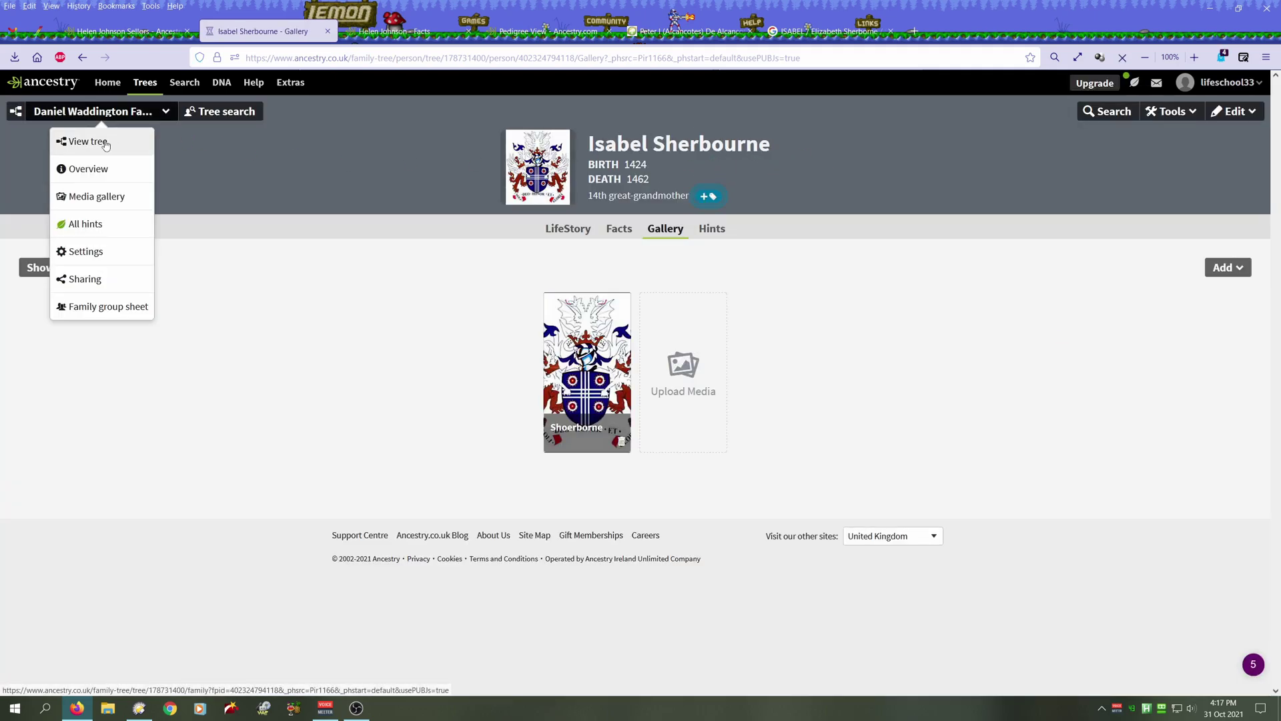
click(105, 143)
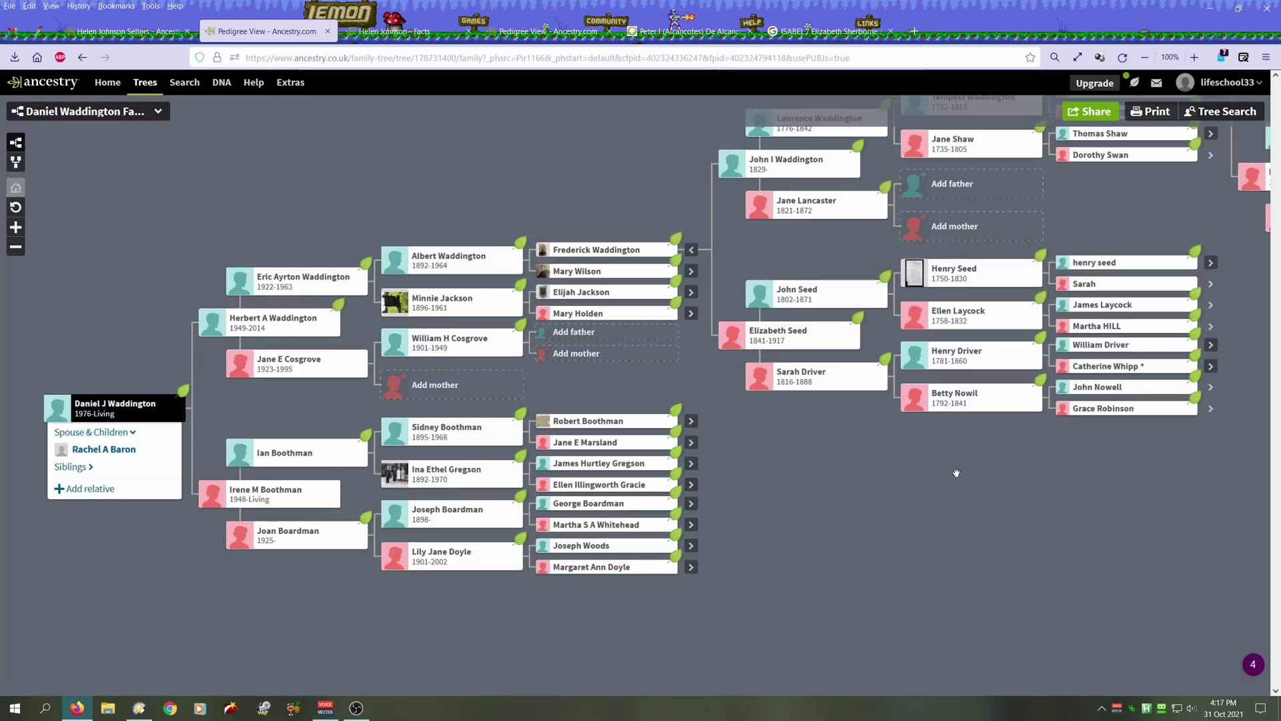
drag(956, 472, 815, 512)
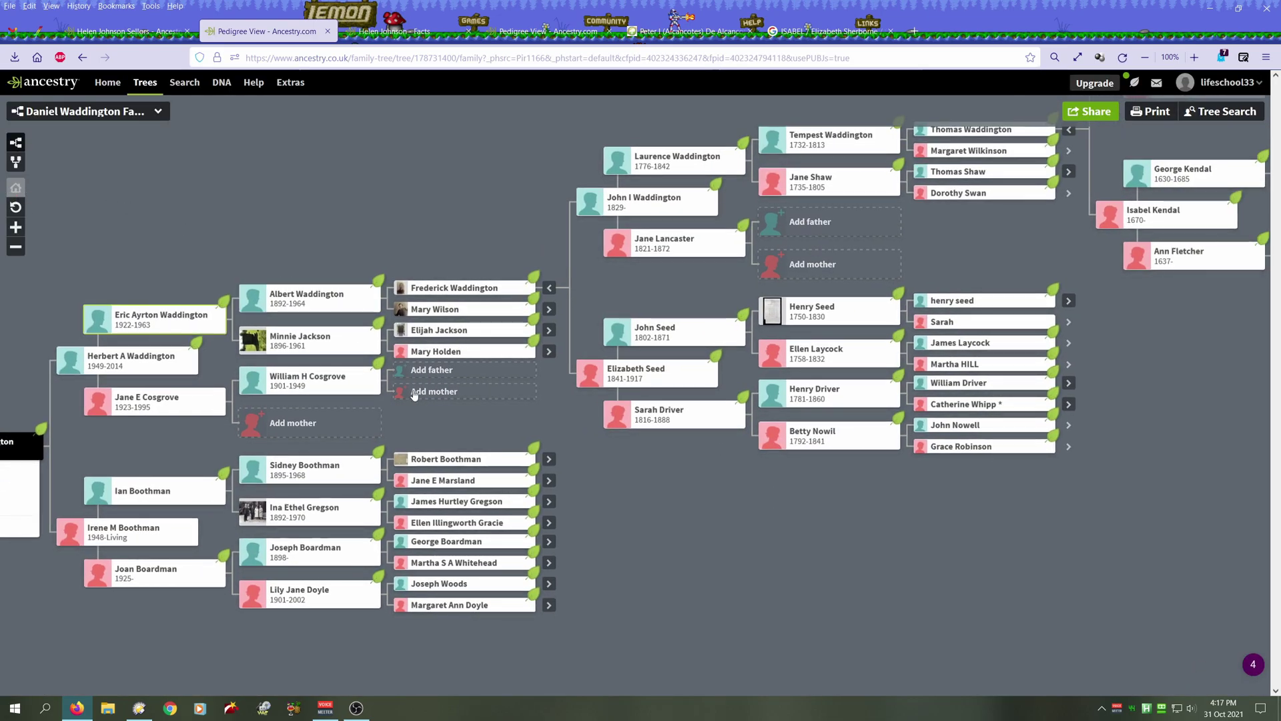
scroll(654, 431, down, 5)
drag(886, 456, 657, 474)
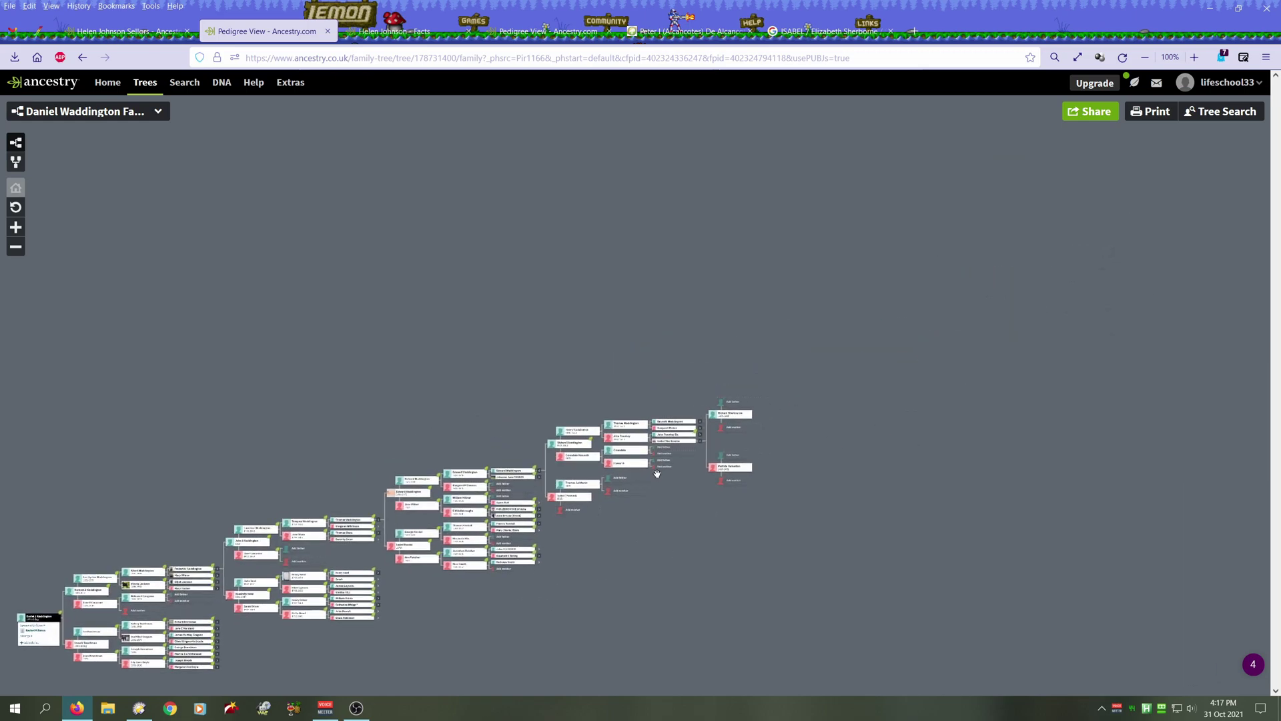
scroll(657, 474, up, 5)
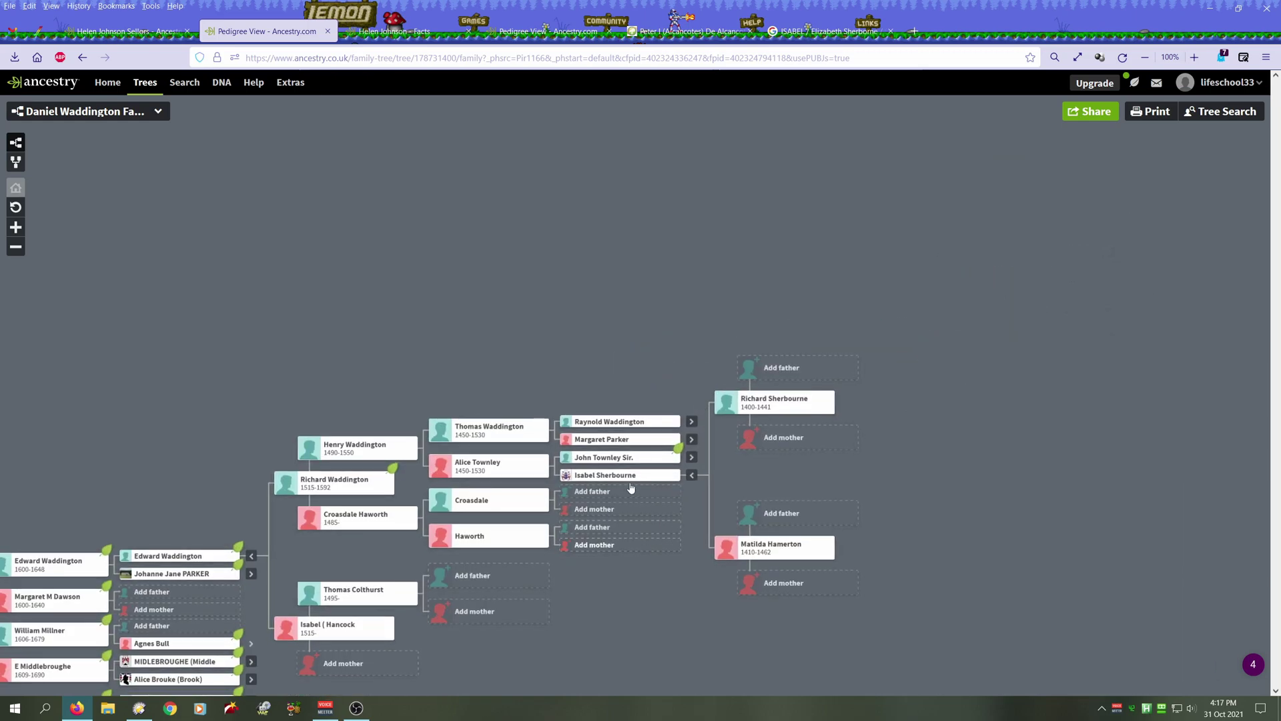
scroll(611, 474, up, 2)
scroll(611, 474, up, 1)
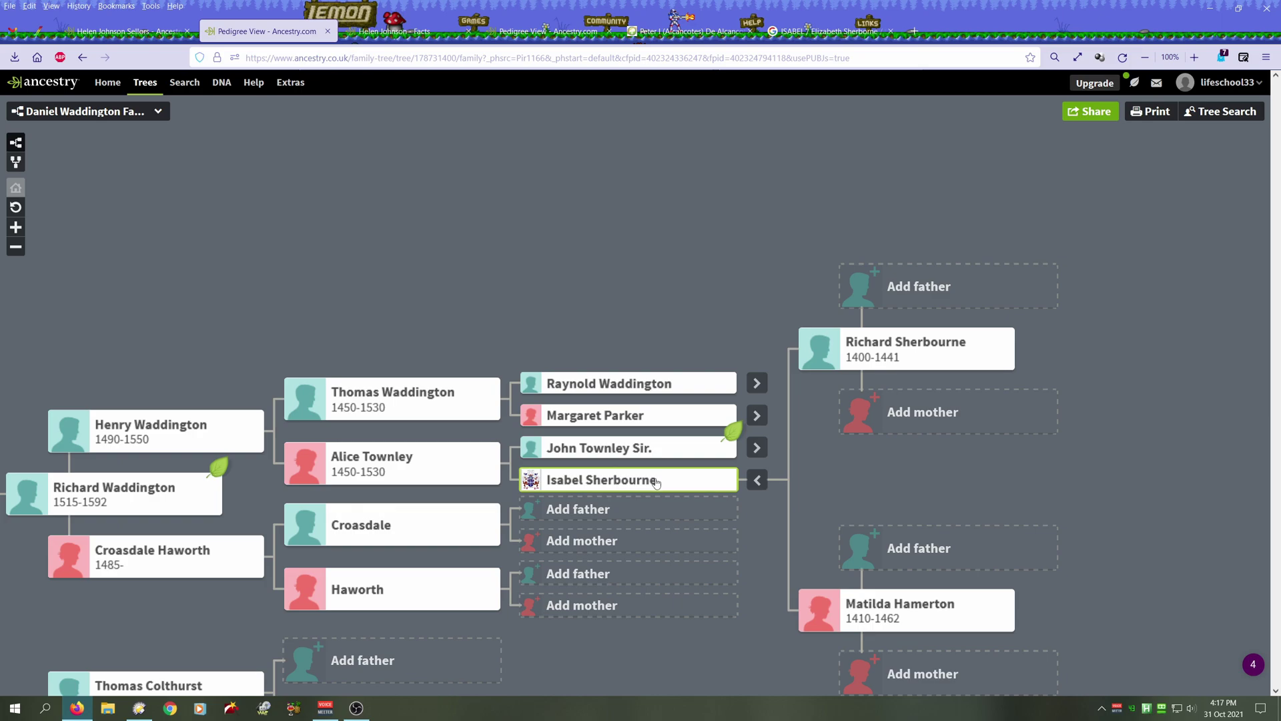
- Extend the Sherbourne wife's first and middle names with the alternate names from the Google query, correct the pasted spelling, and save
click(614, 484)
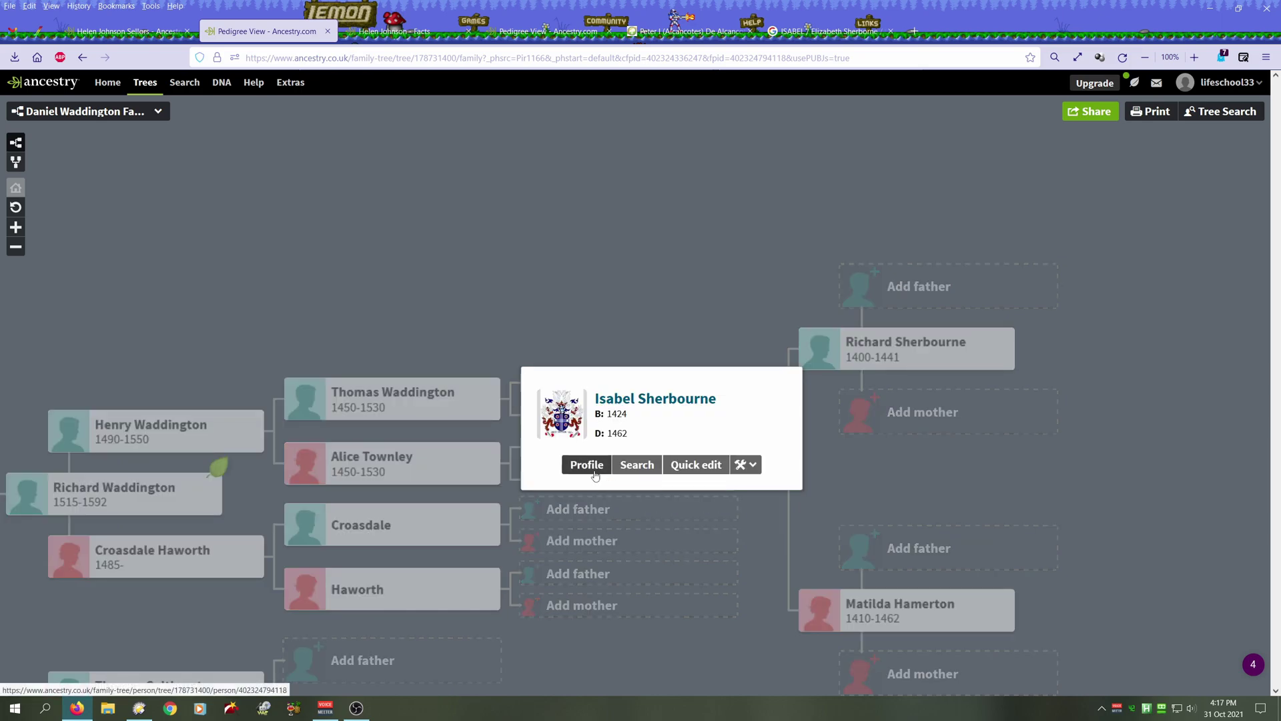
click(689, 467)
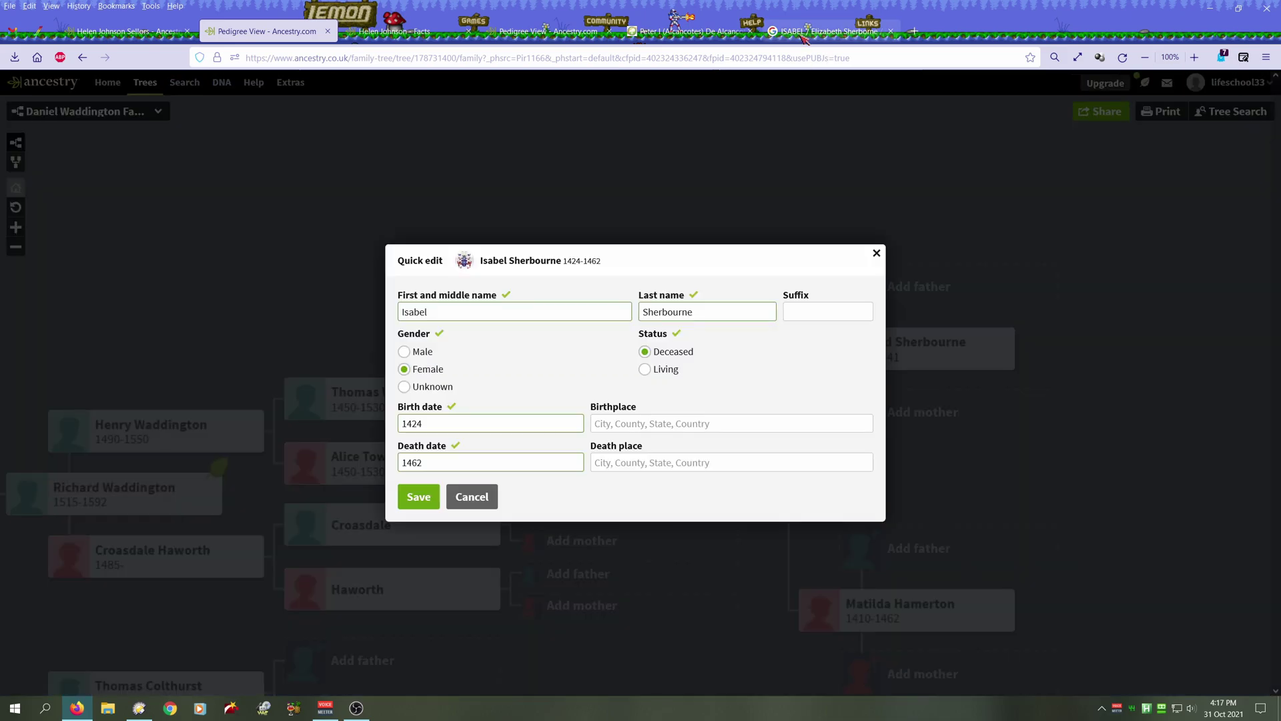
click(806, 33)
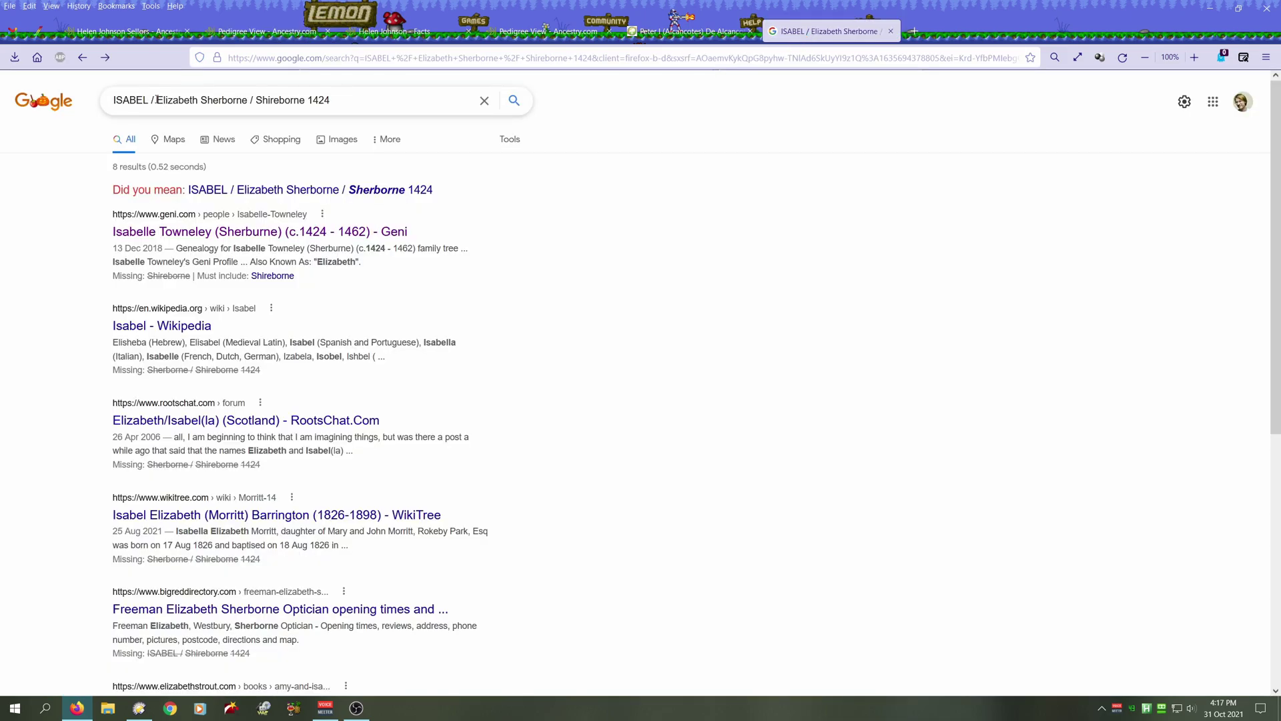
drag(157, 99, 249, 100)
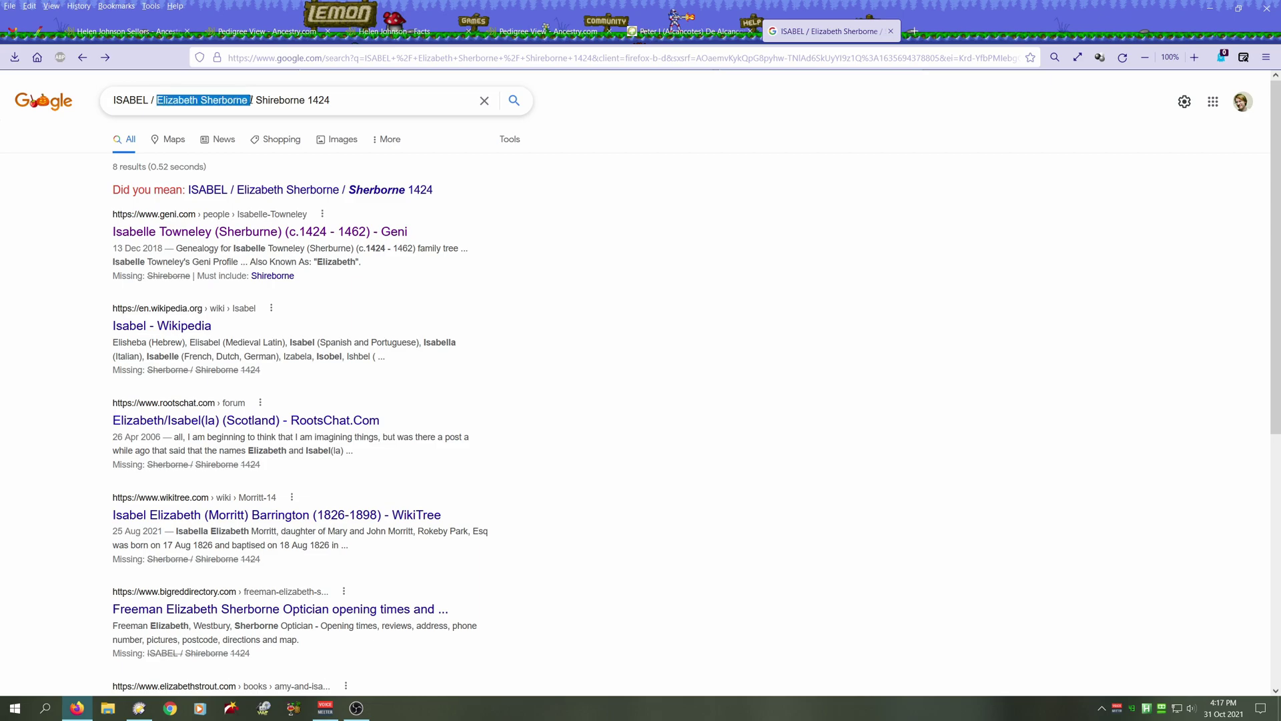
right_click(194, 102)
click(244, 173)
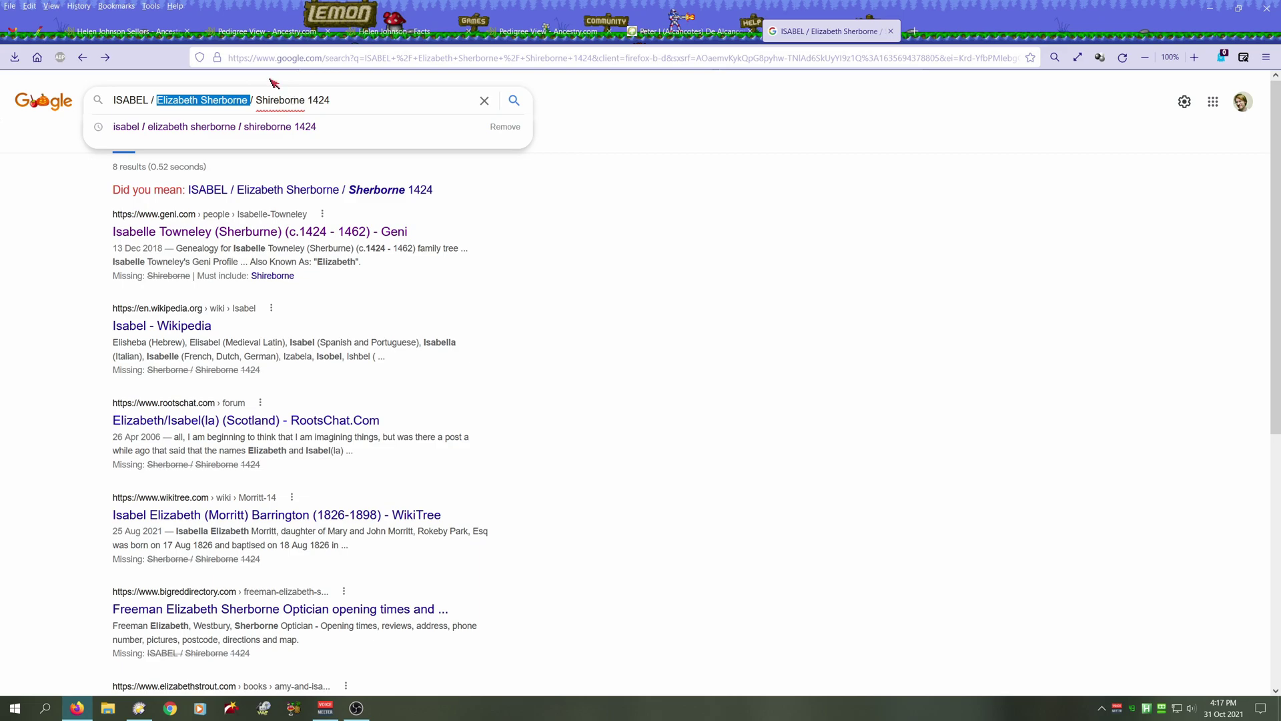
click(177, 31)
click(280, 33)
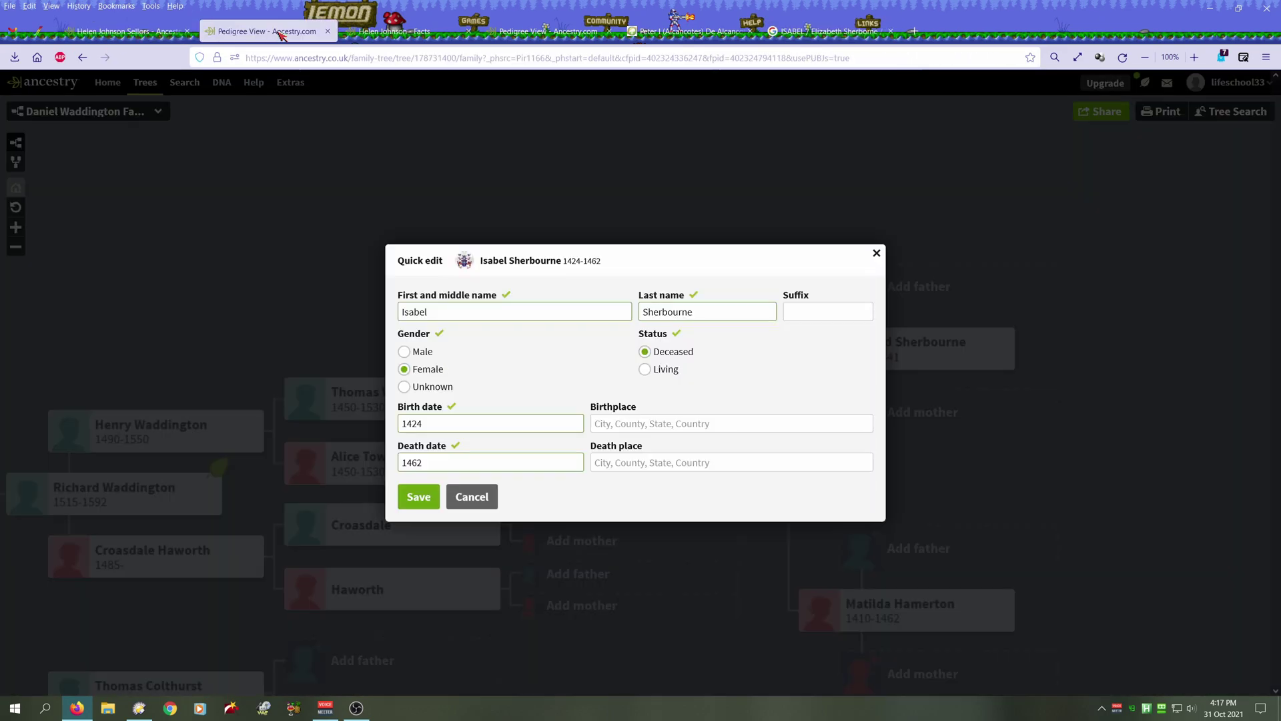
click(544, 318)
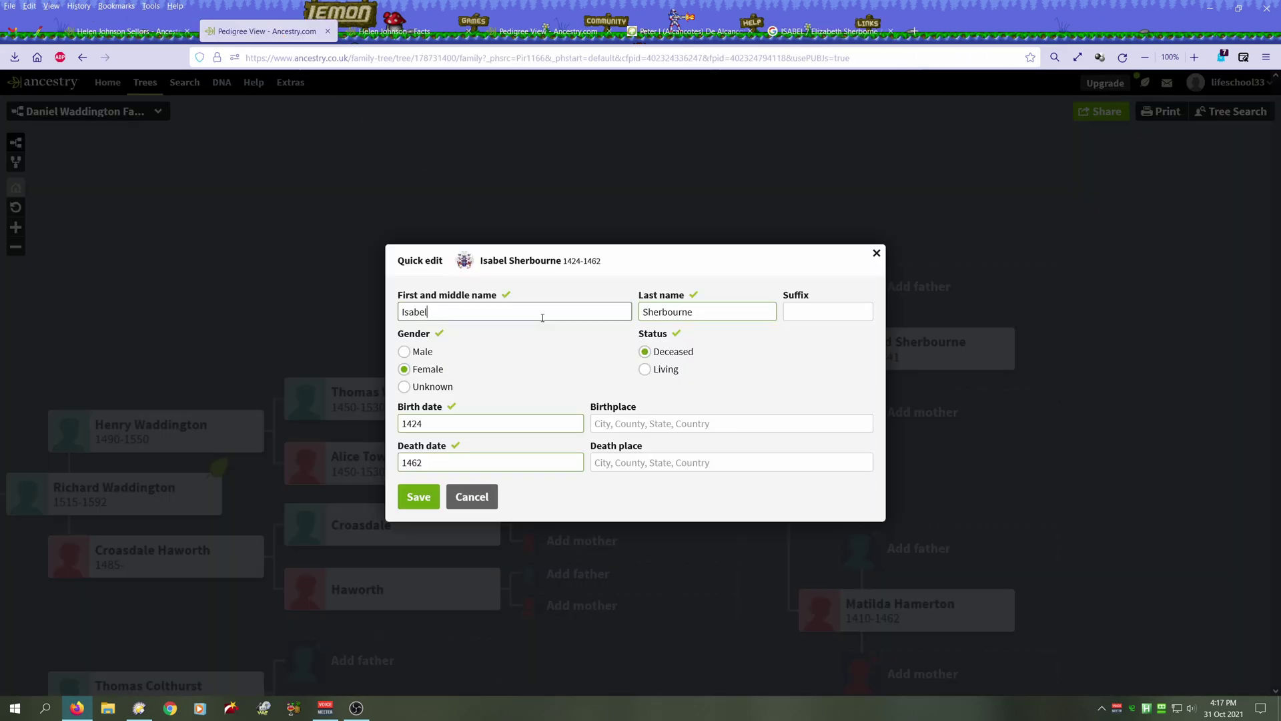
key(ctrl+v)
key(Delete)
text(i)
click(417, 499)
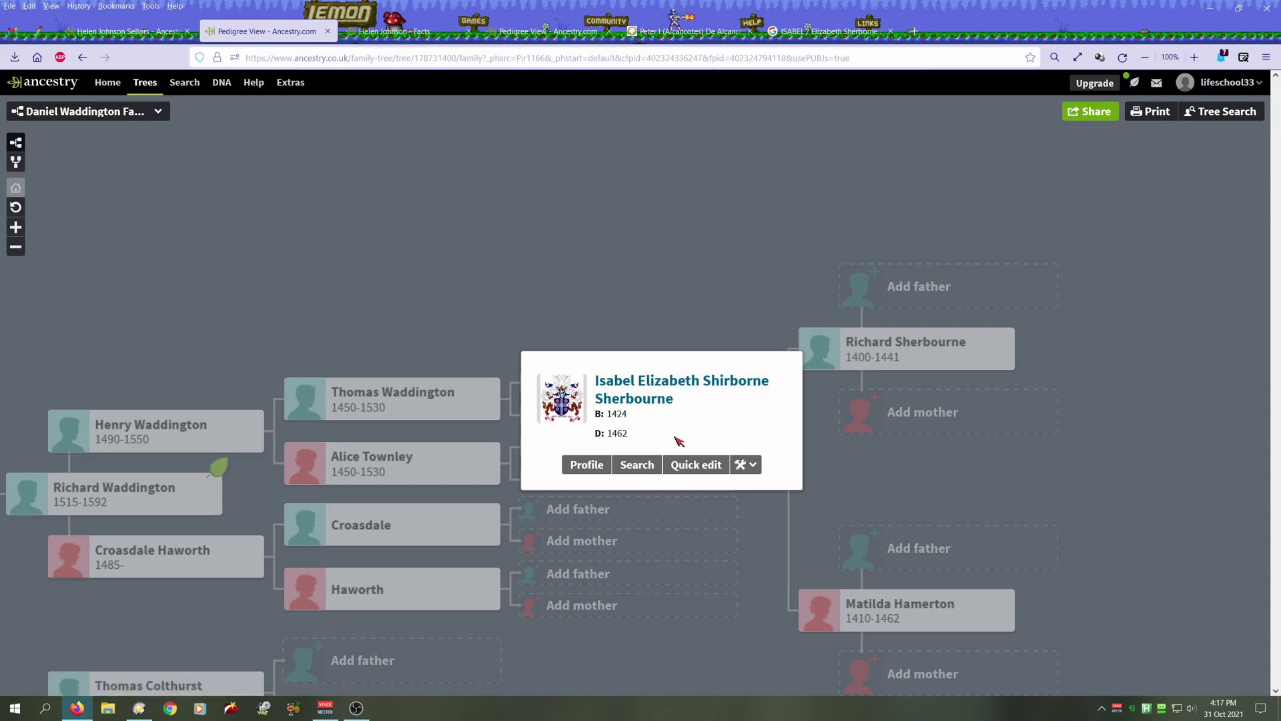
- Review the Sherbourne ancestor's profile facts and family, and check them against the Google results for the same ancestor
click(595, 468)
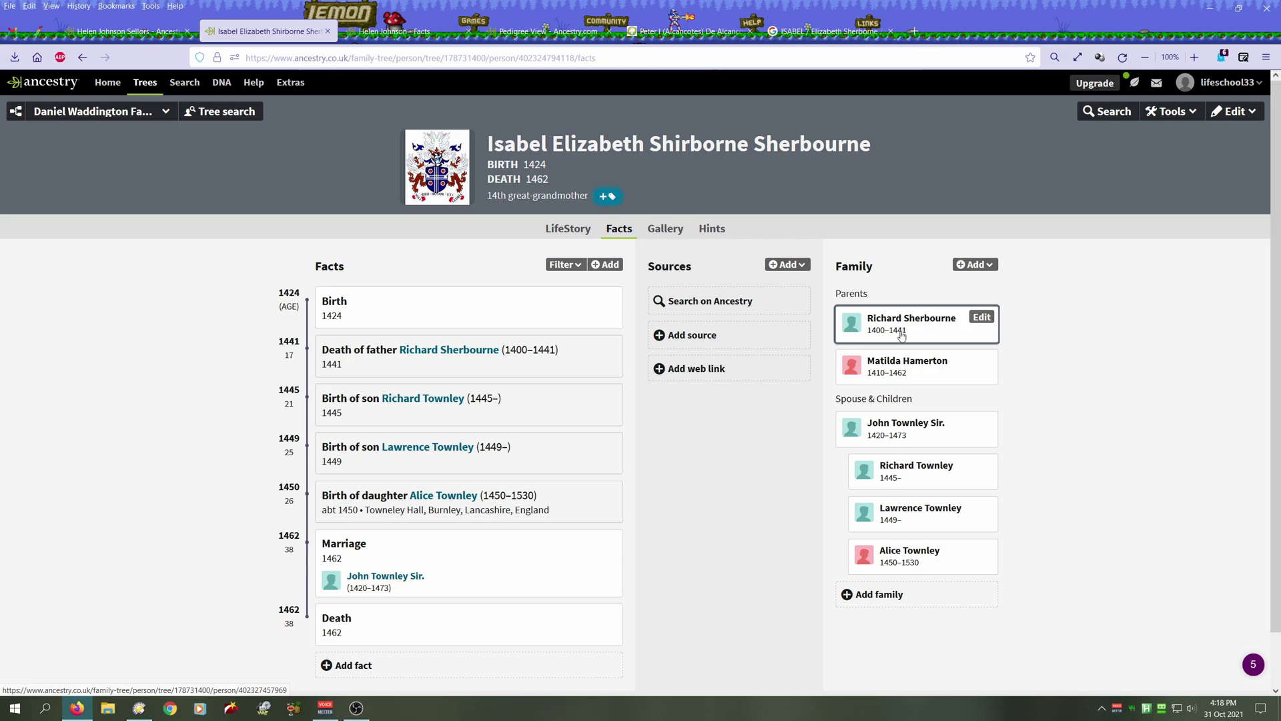
click(795, 36)
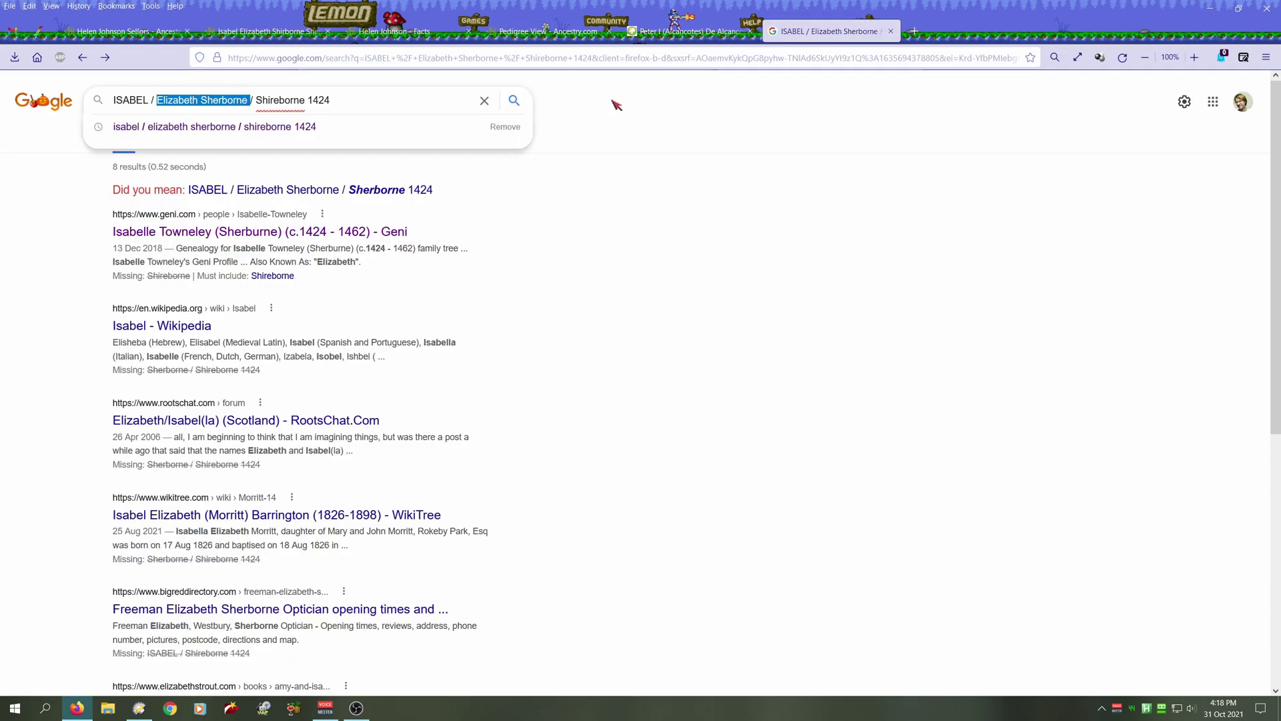
click(356, 102)
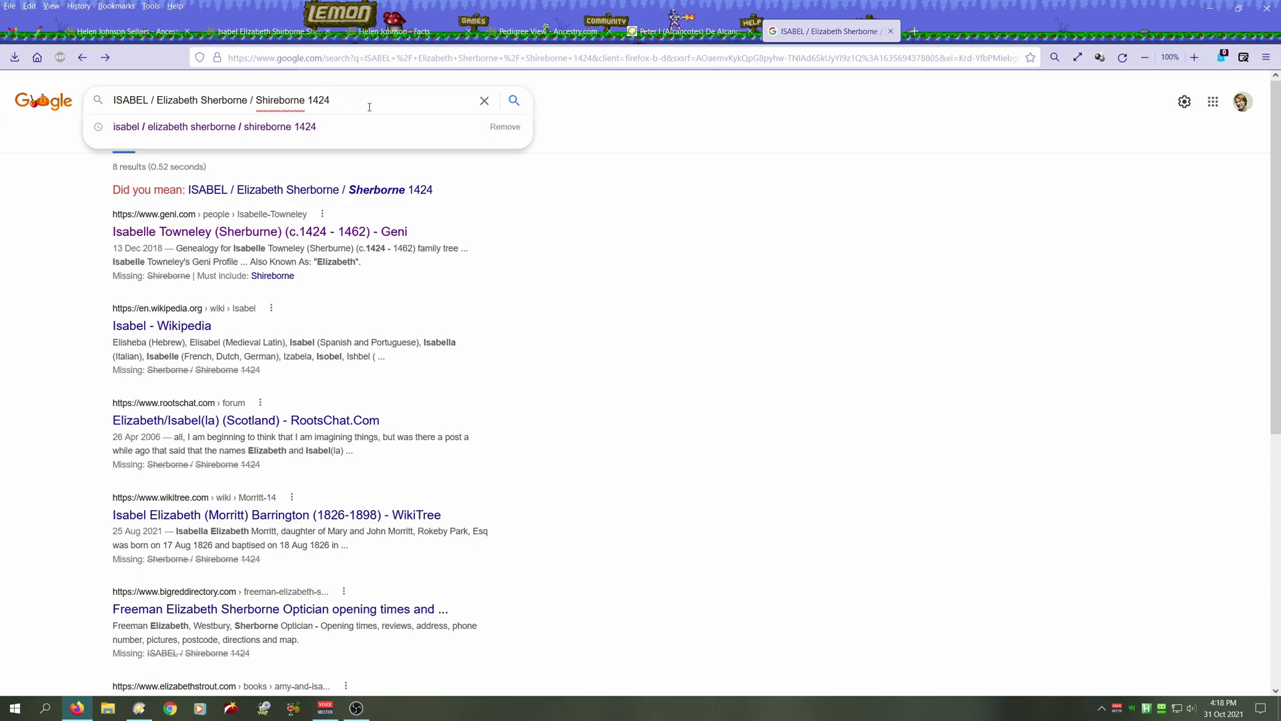
click(563, 339)
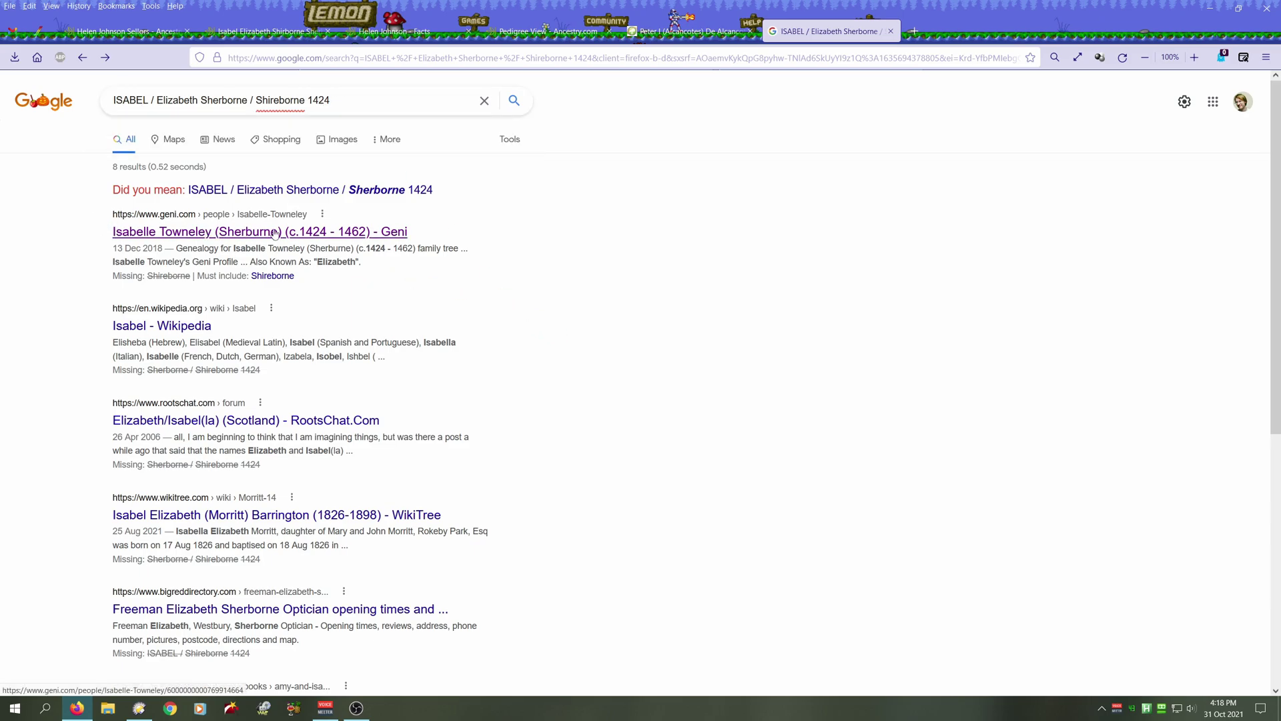
- Go back from the profile to the pedigree view around the Sherbourne wife and her parents
click(256, 33)
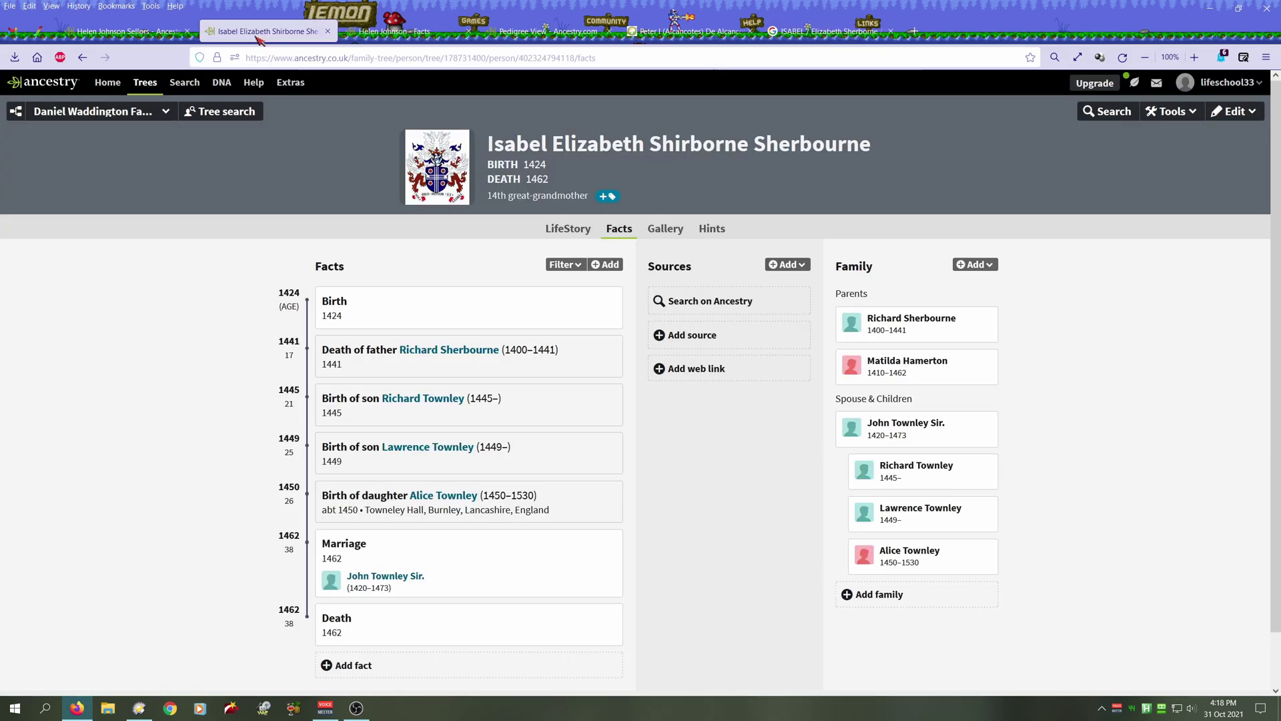
click(113, 111)
click(113, 137)
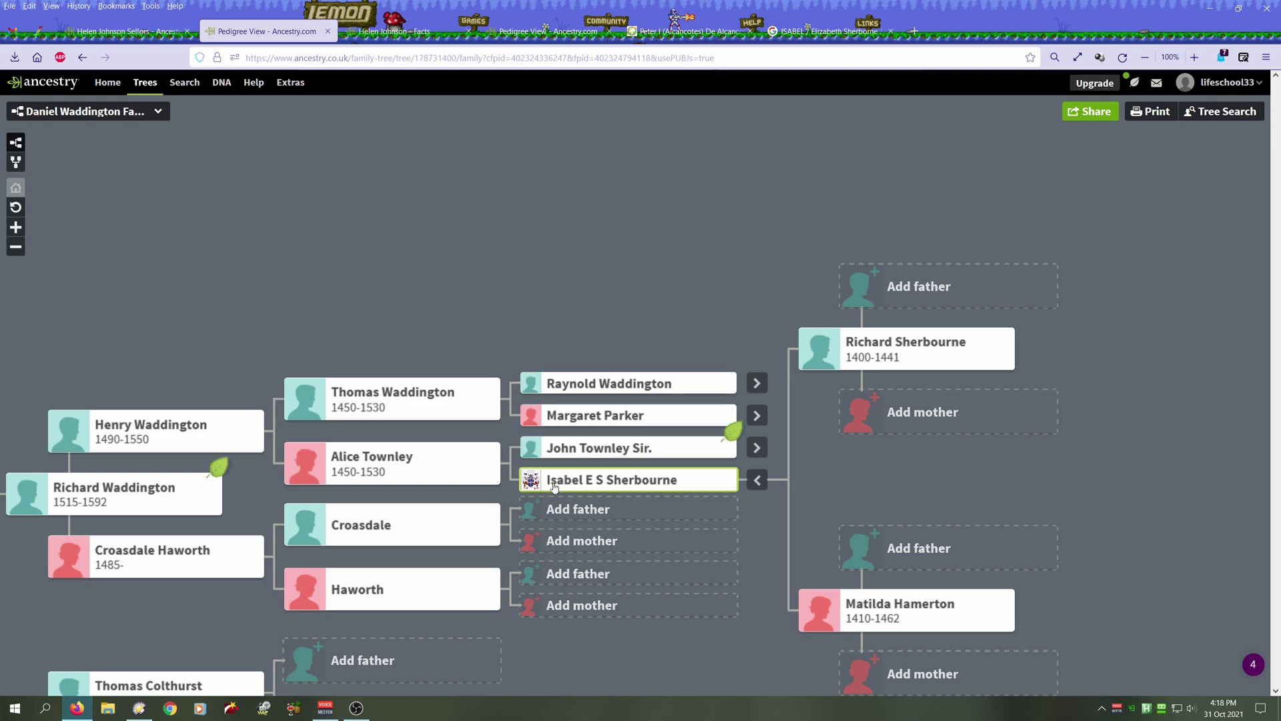
scroll(634, 488, down, 3)
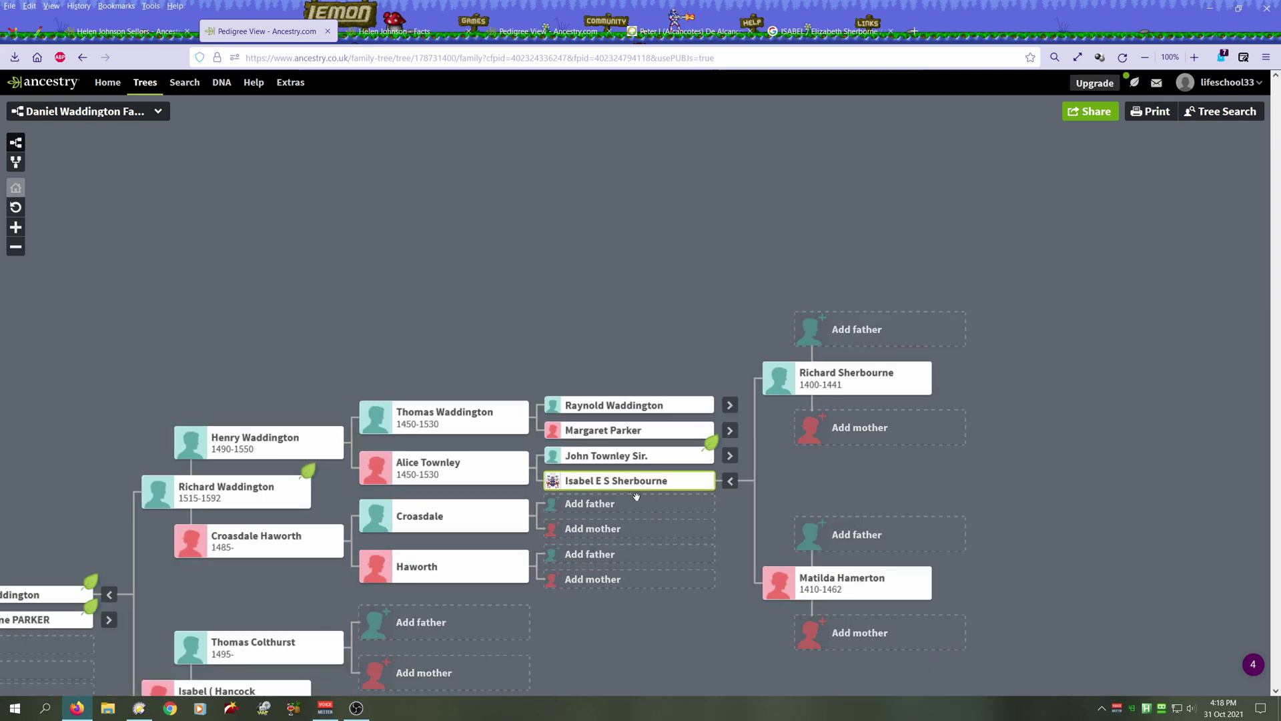
drag(661, 610, 600, 492)
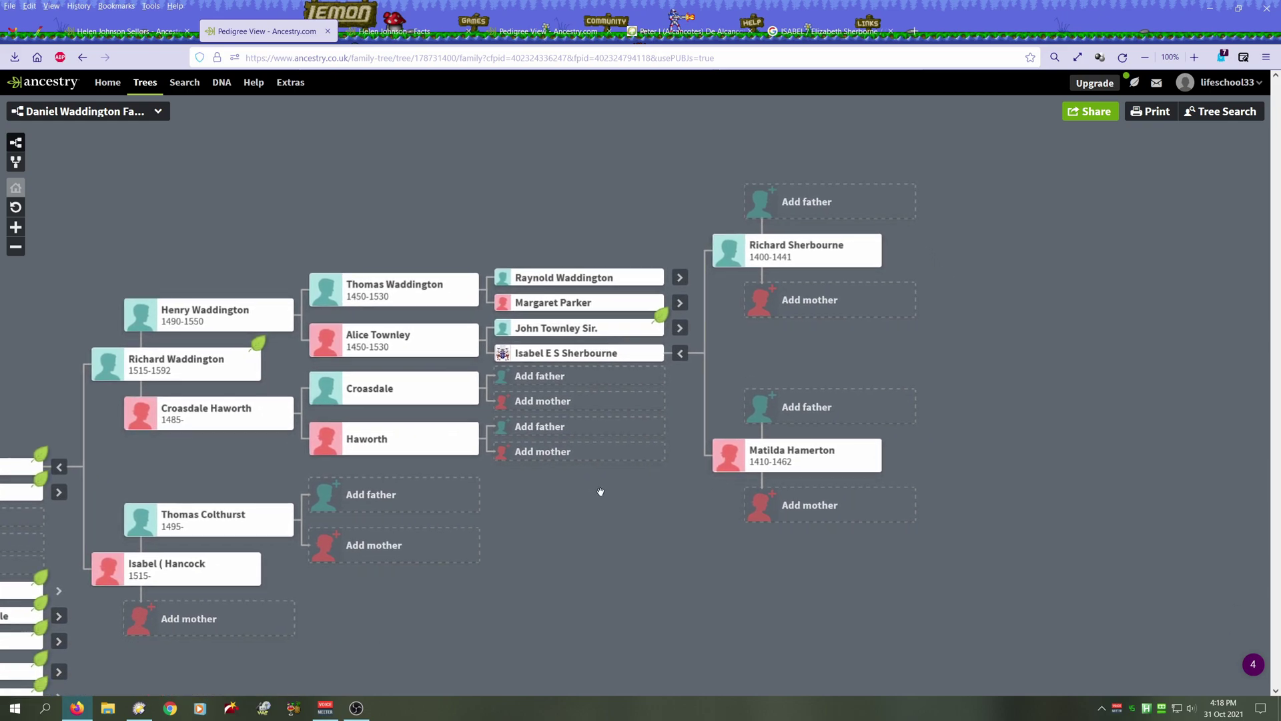
- Open the Geni profile of the Towneley (Sherburne) ancestor from the Google results and copy the birthplace "Barnside, Lancashire, England"
click(807, 33)
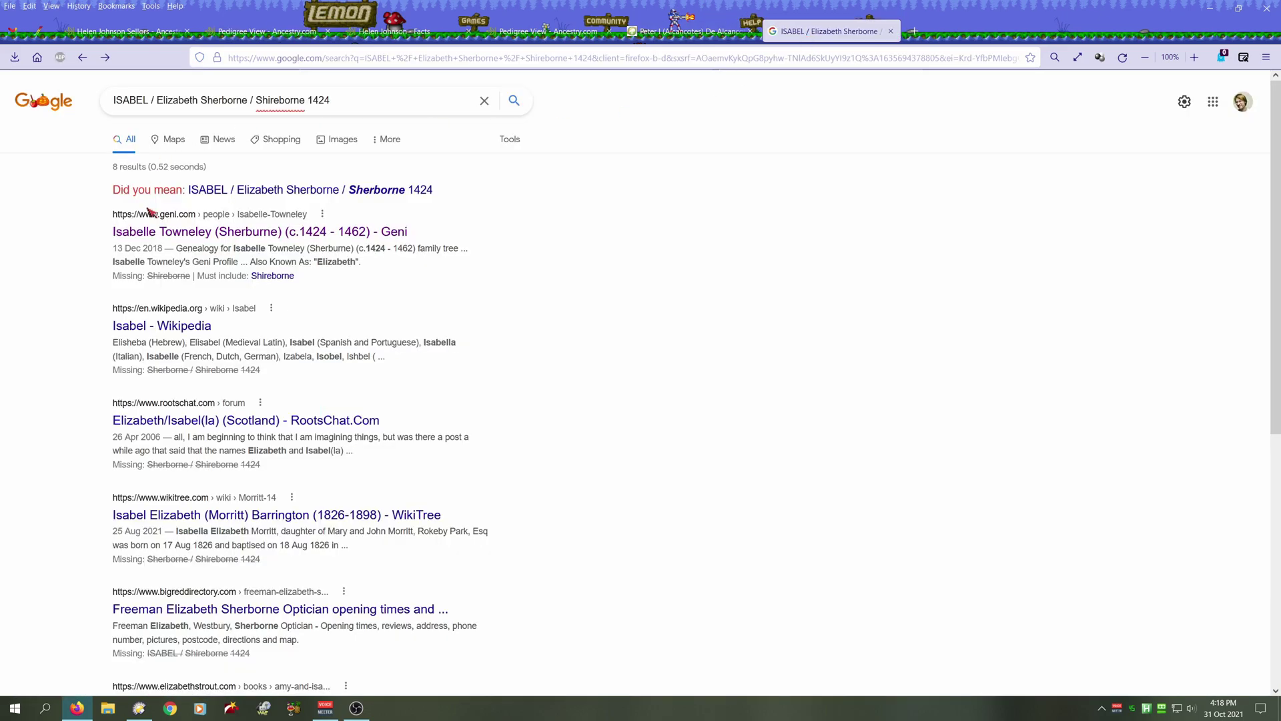
click(257, 235)
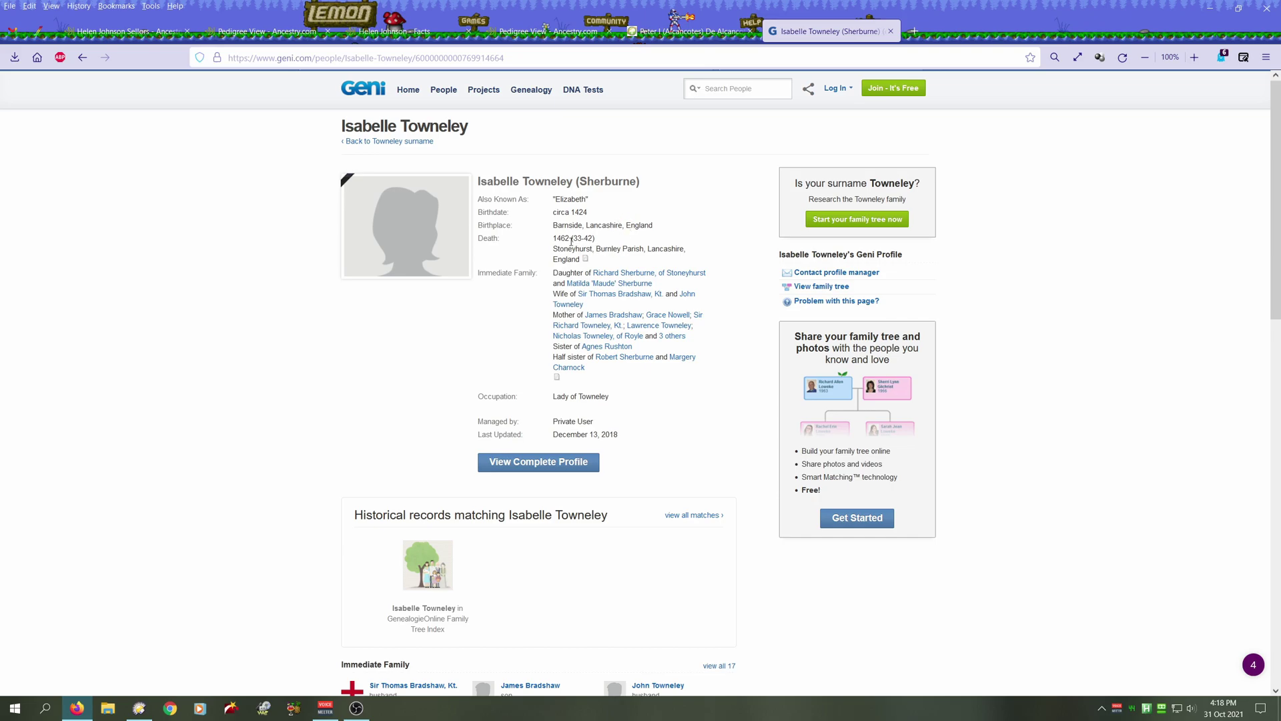
drag(555, 225, 657, 226)
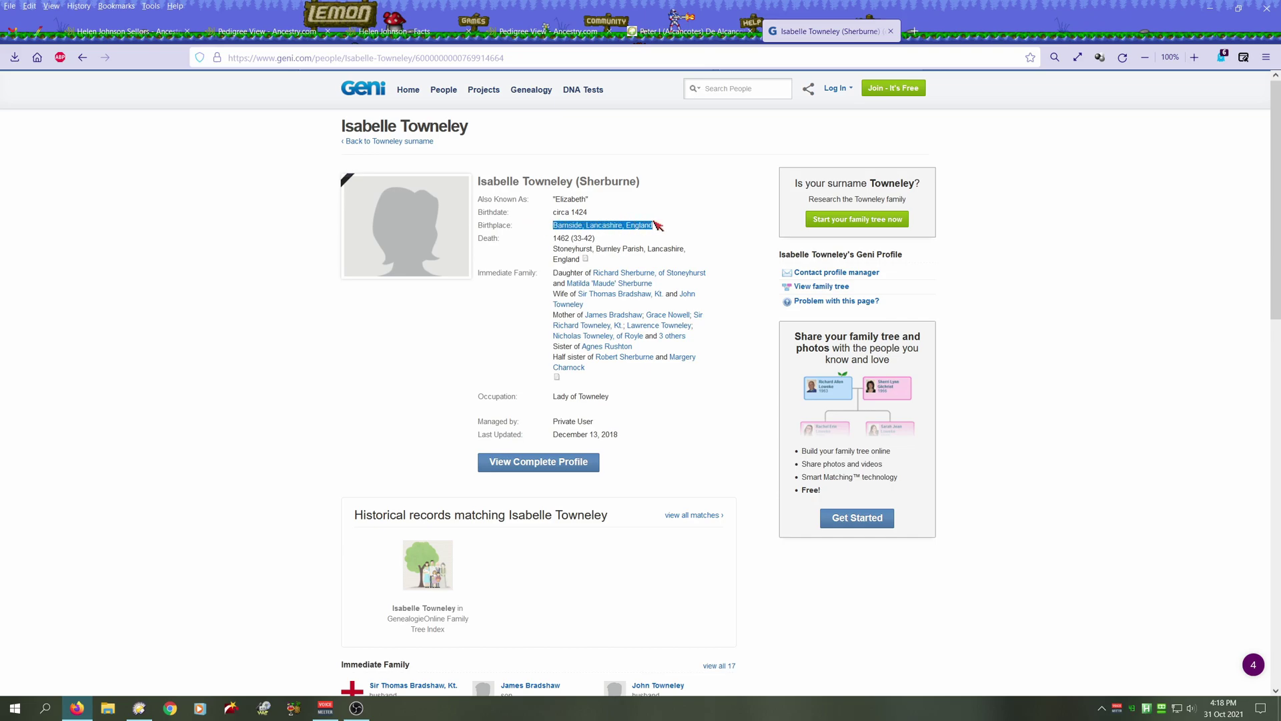
right_click(625, 226)
click(652, 240)
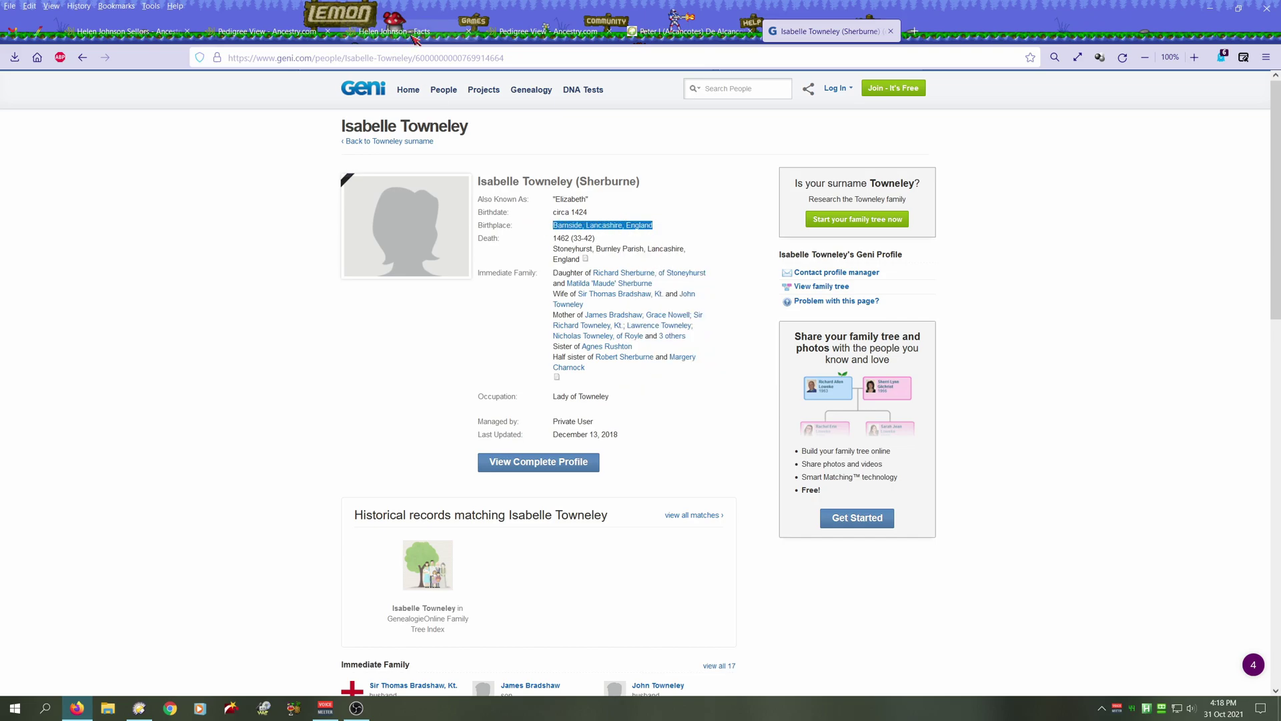
- Return to the Ancestry pedigree and enter "Barnside, Lancashire, England" as the Sherbourne wife's birthplace in her quick edit form
click(267, 31)
click(555, 358)
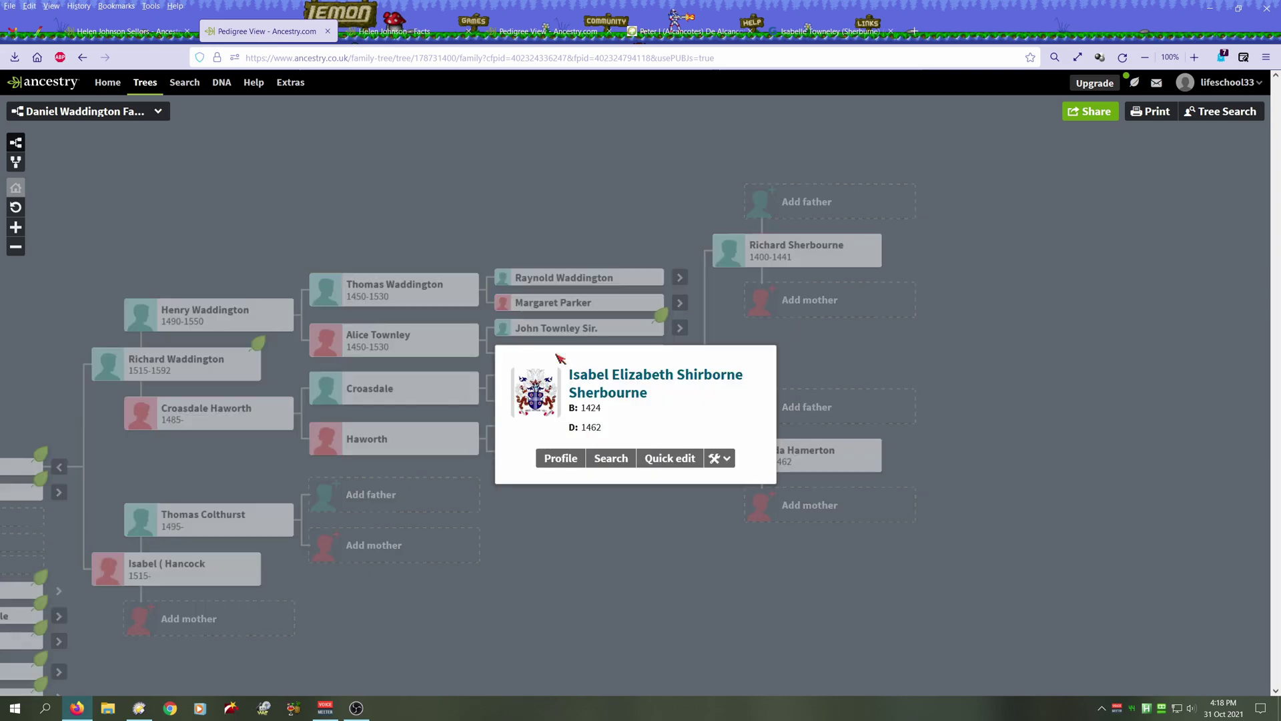
click(668, 459)
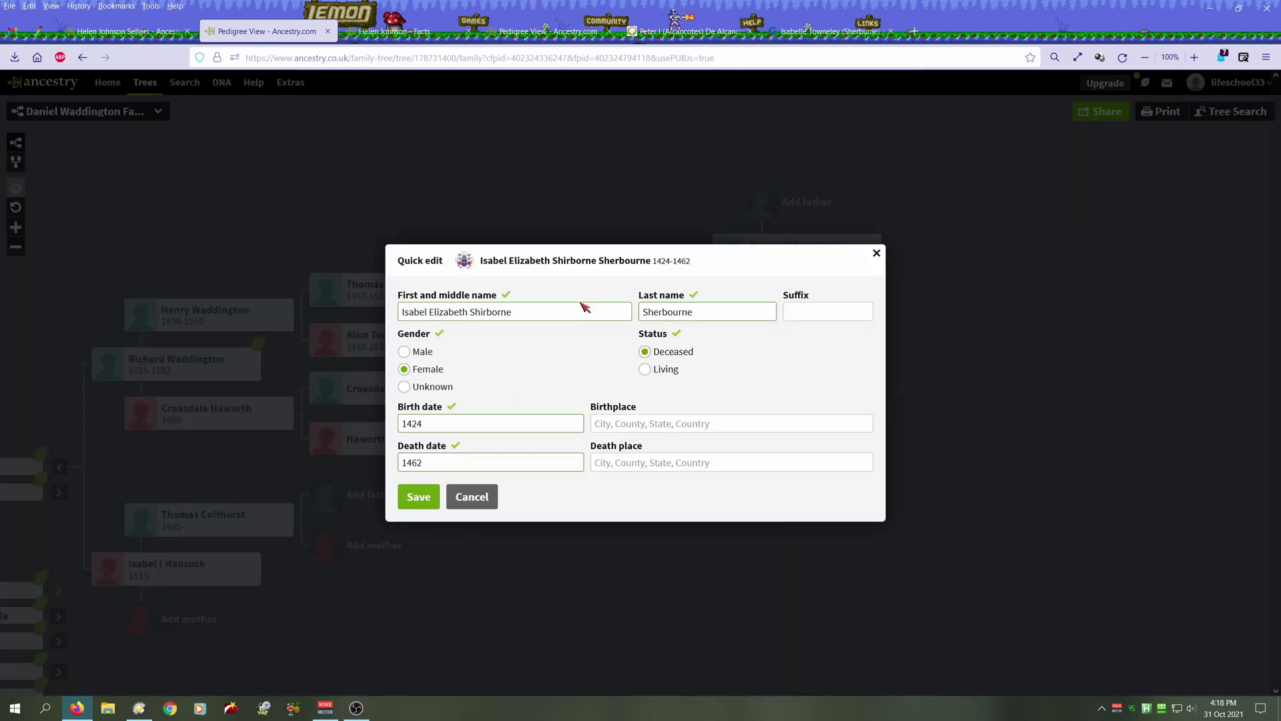
click(623, 423)
key(ctrl+v)
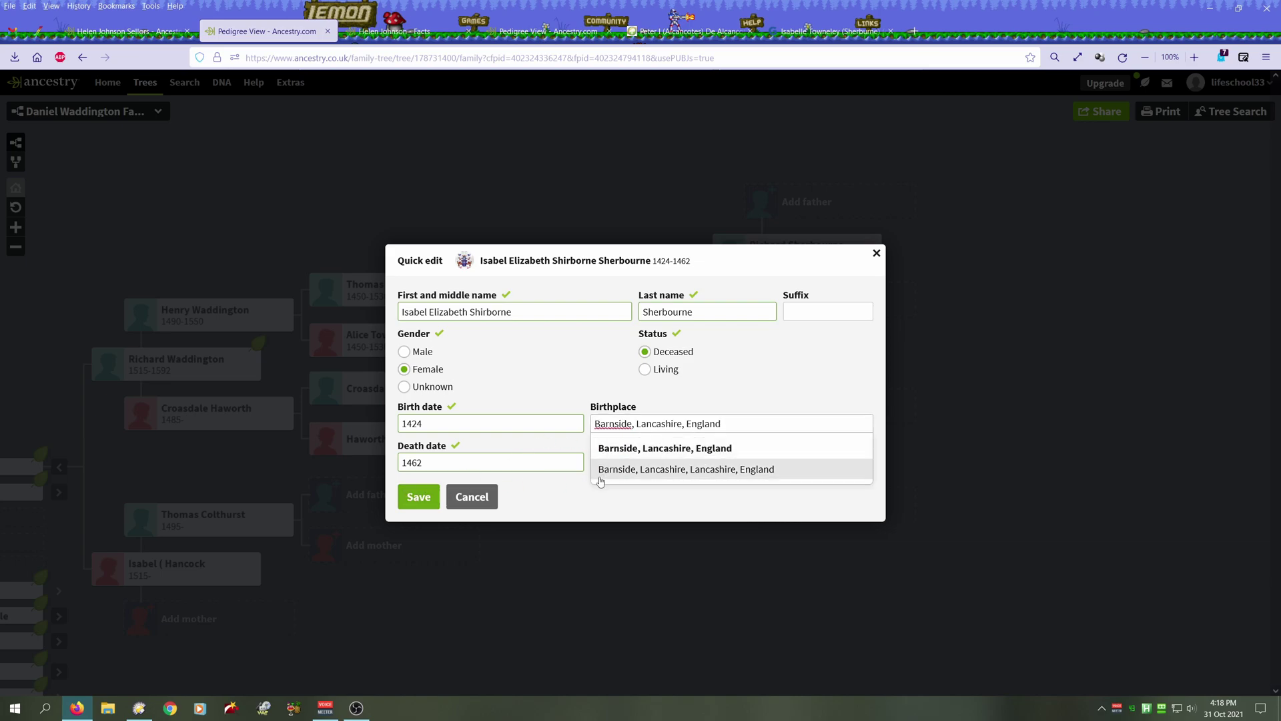
click(555, 493)
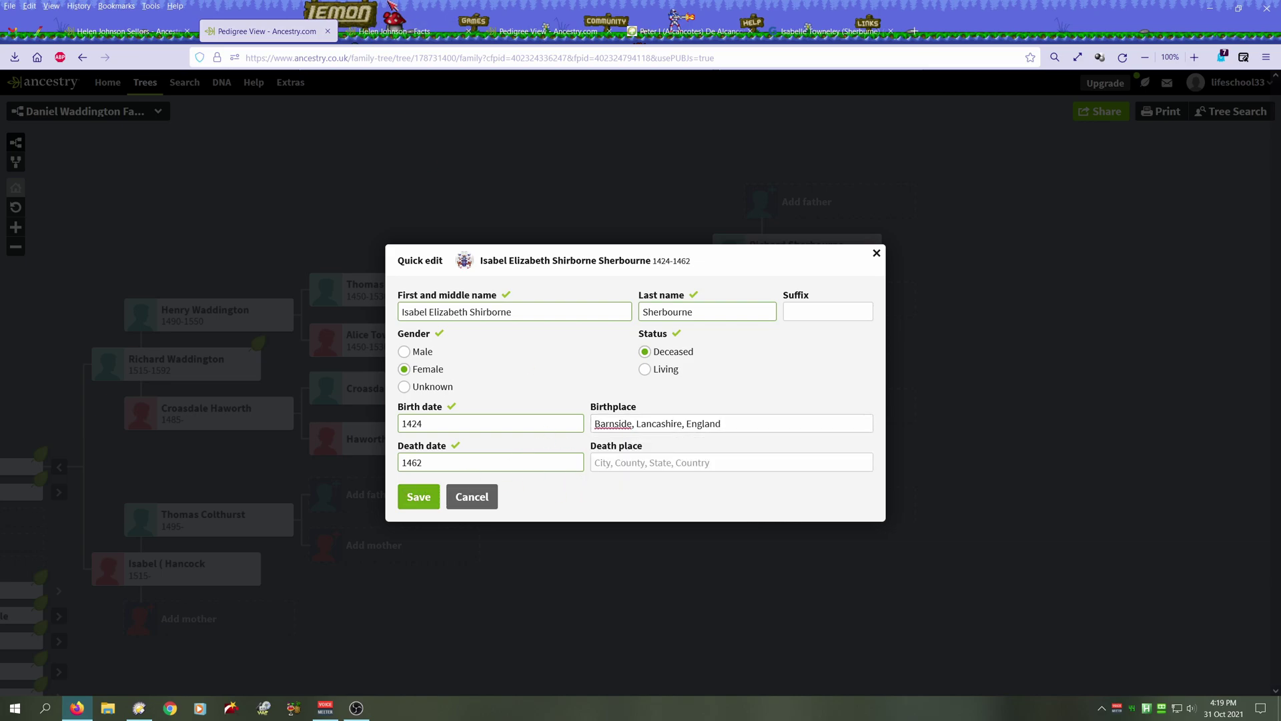
- Copy the death place "Stoneyhurst, Burnley Parish, Lancashire, England" from Geni into the Sherbourne wife's quick edit form and save it
click(828, 30)
mouse_move(554, 249)
mouse_down()
mouse_move(610, 260)
mouse_move(557, 239)
mouse_move(561, 249)
mouse_up()
click(627, 257)
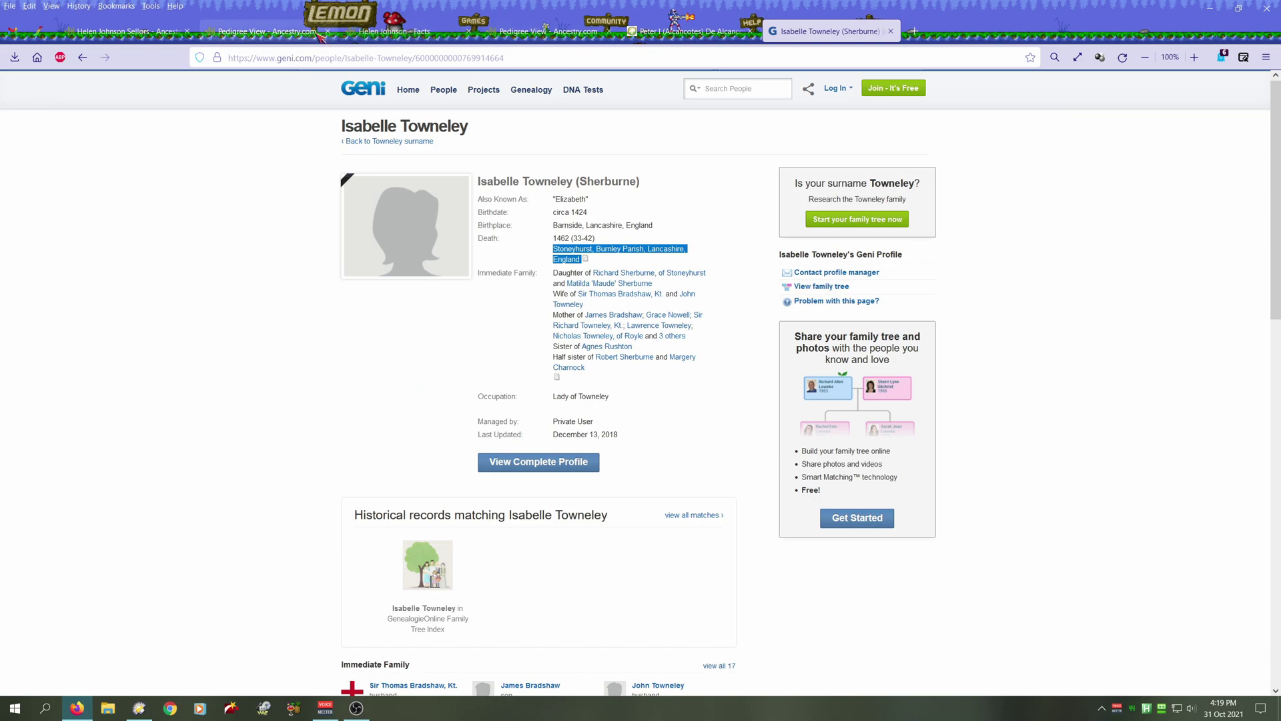
click(256, 33)
click(639, 467)
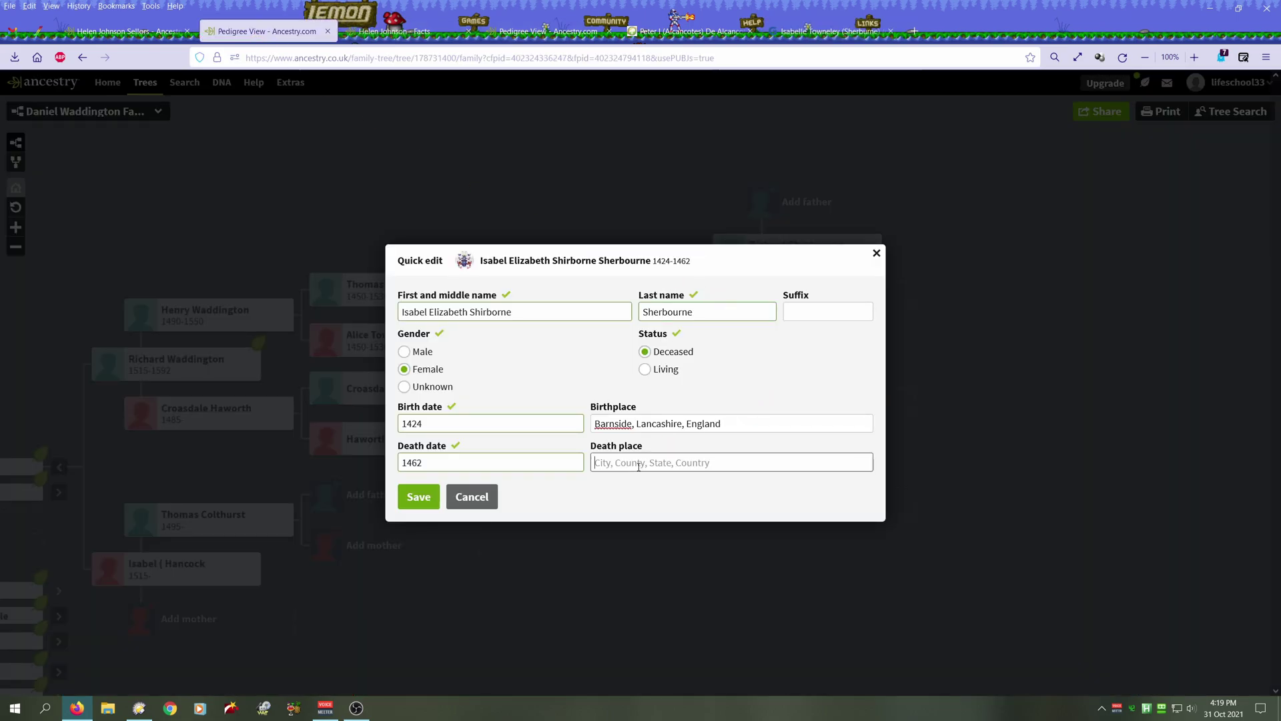
key(ctrl+v)
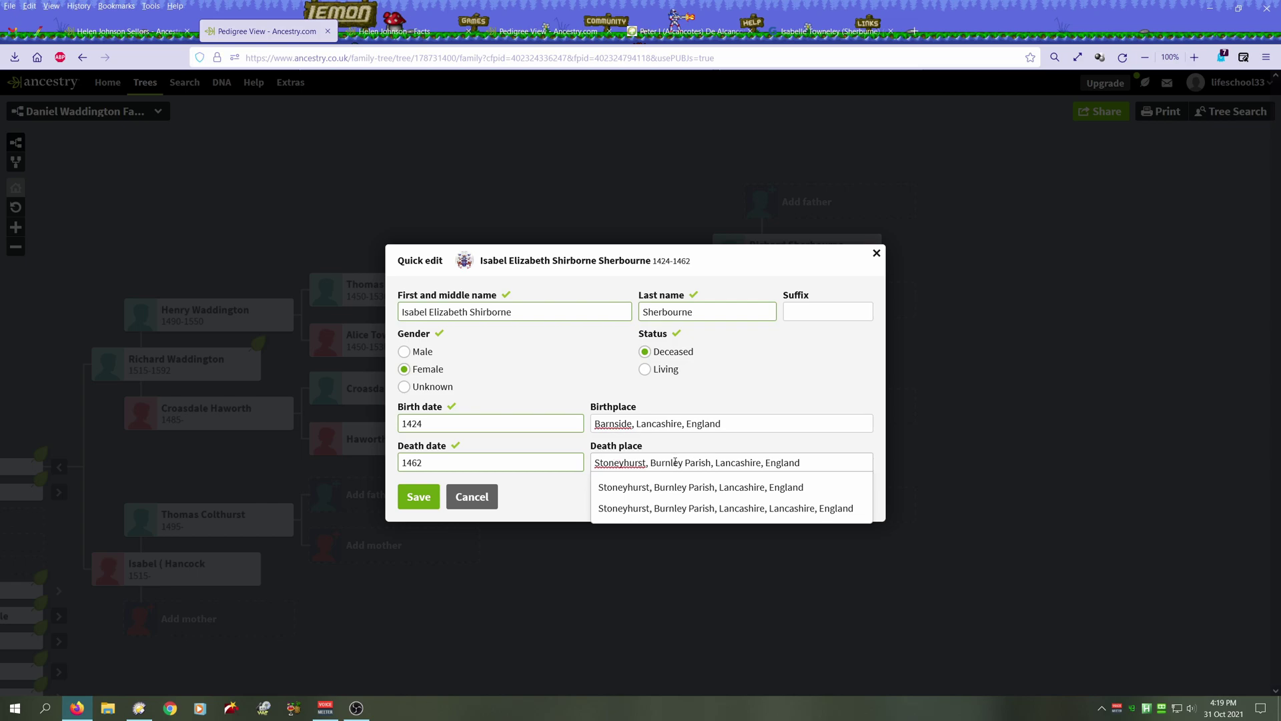
click(419, 497)
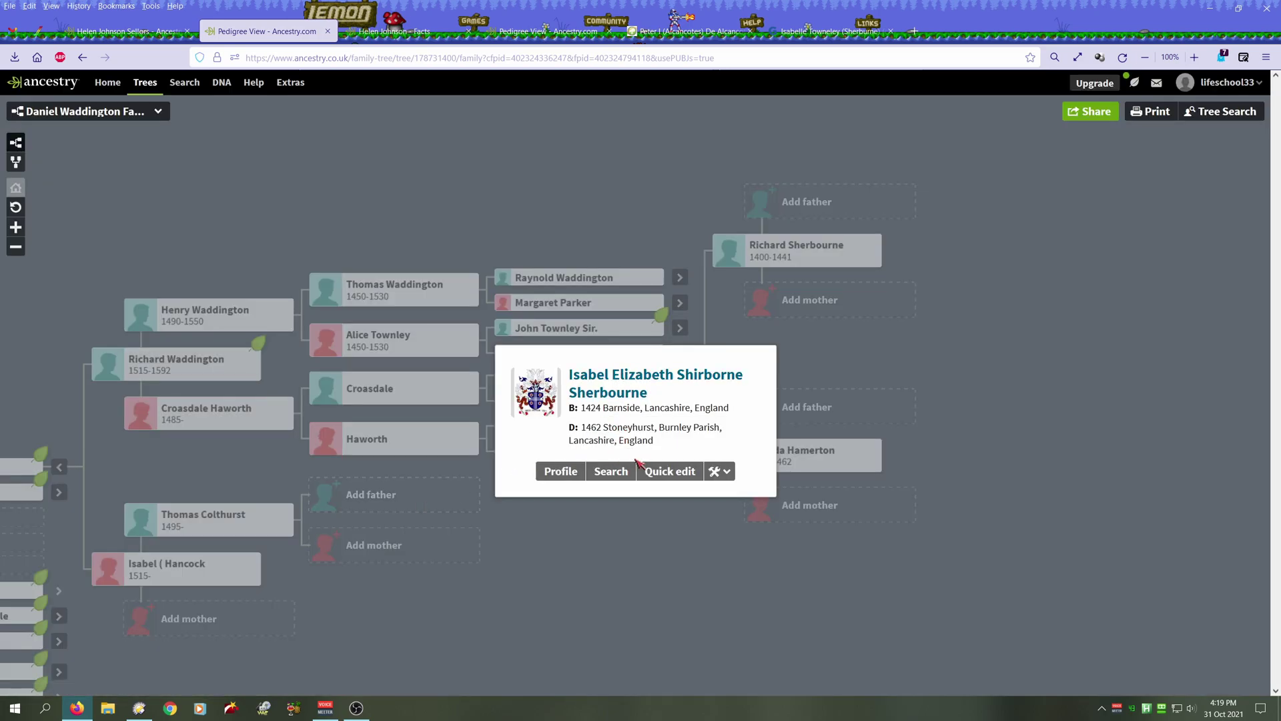
- Search Ancestry records for the Sherbourne wife's father and open the member photo of the green and white Sherborne coat of arms
click(603, 551)
drag(640, 511, 521, 532)
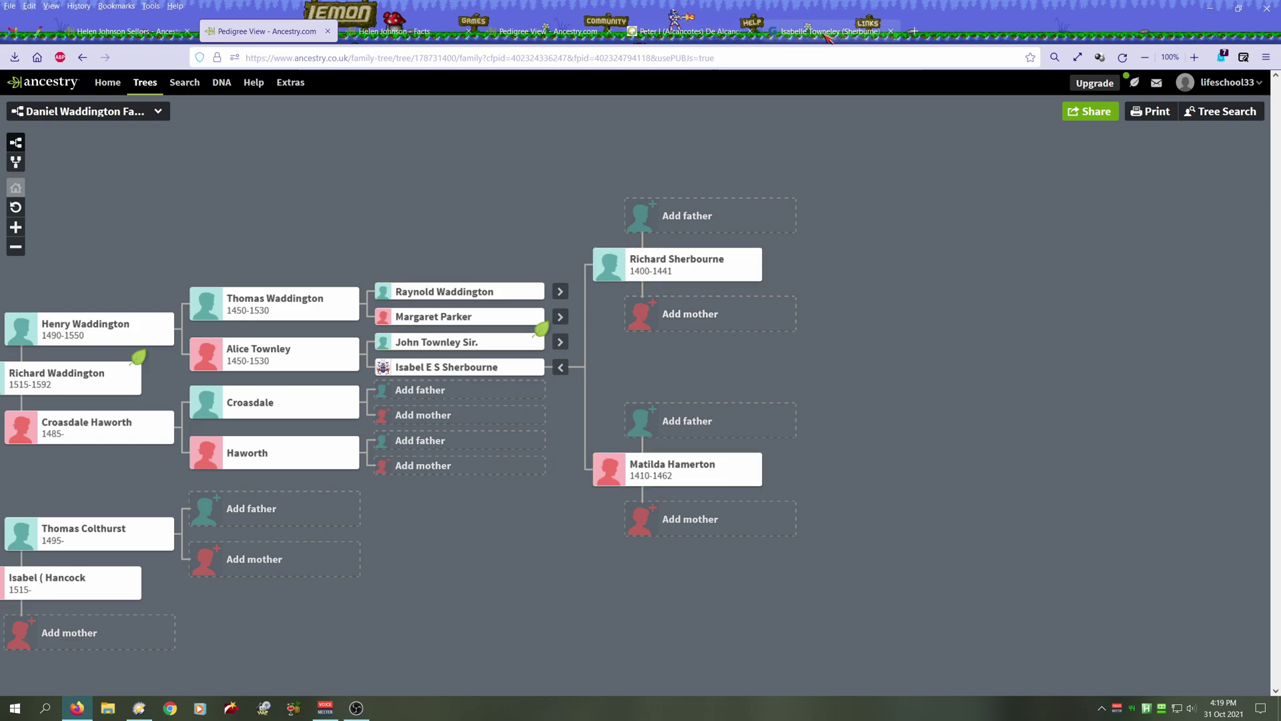
click(659, 269)
click(699, 347)
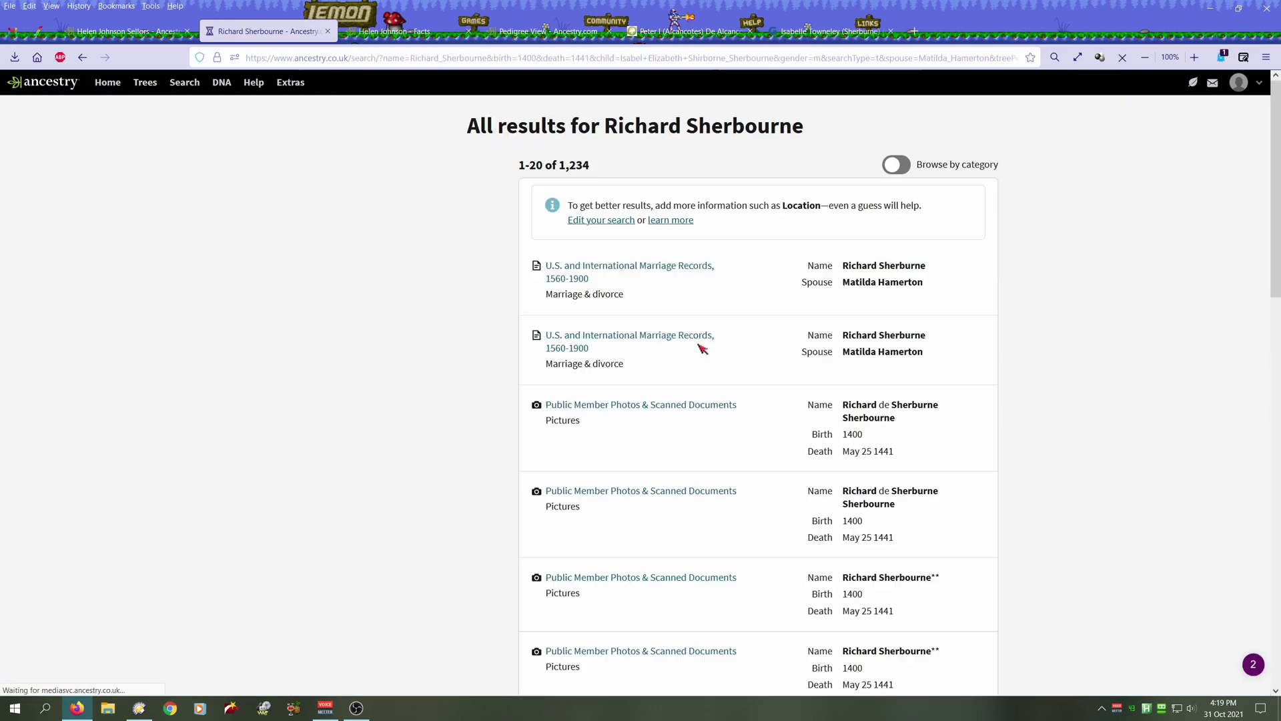
scroll(967, 323, down, 7)
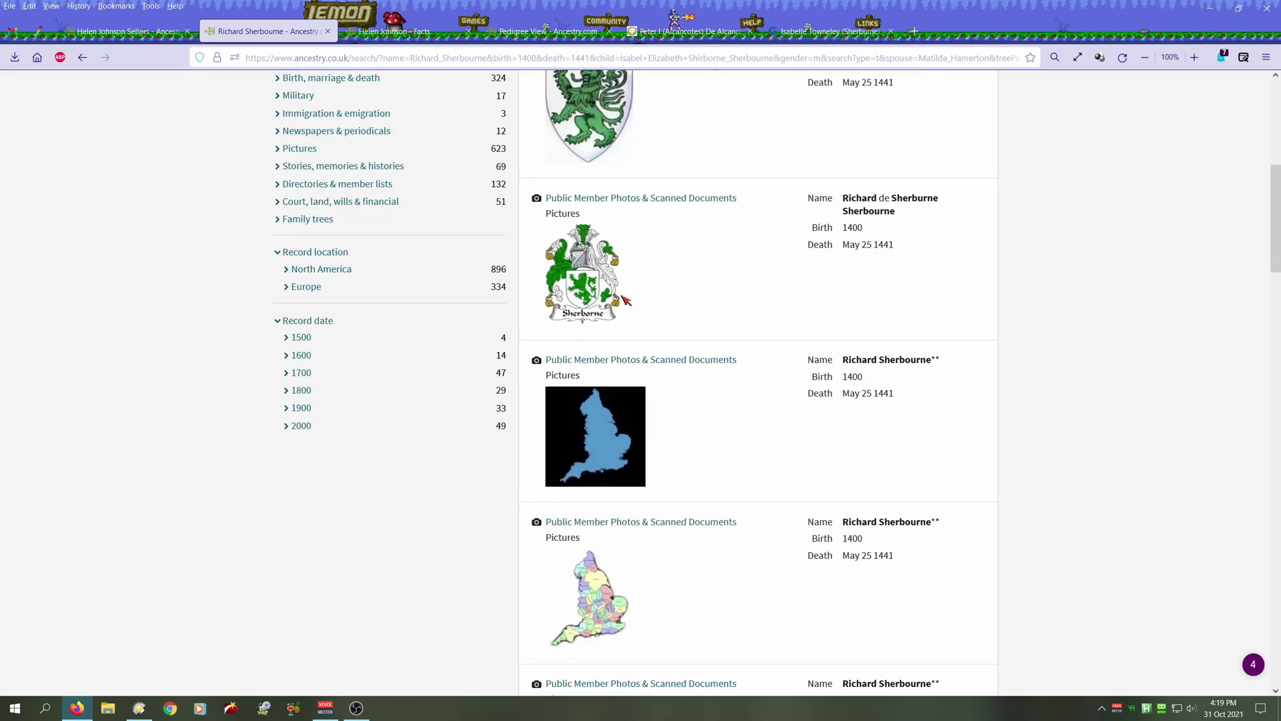
click(643, 202)
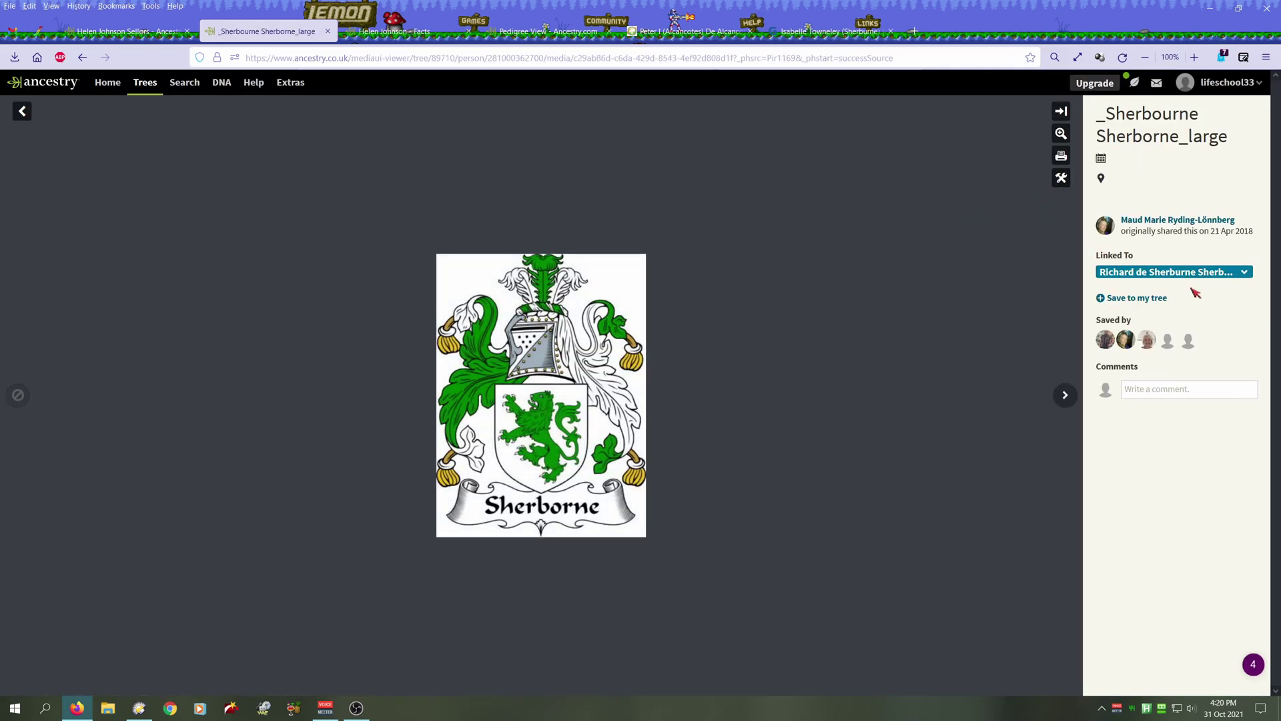
- Save the Sherborne coat of arms to the Daniel Waddington Family Tree, linked to the Sherbourne father (1400–1441)
click(1128, 301)
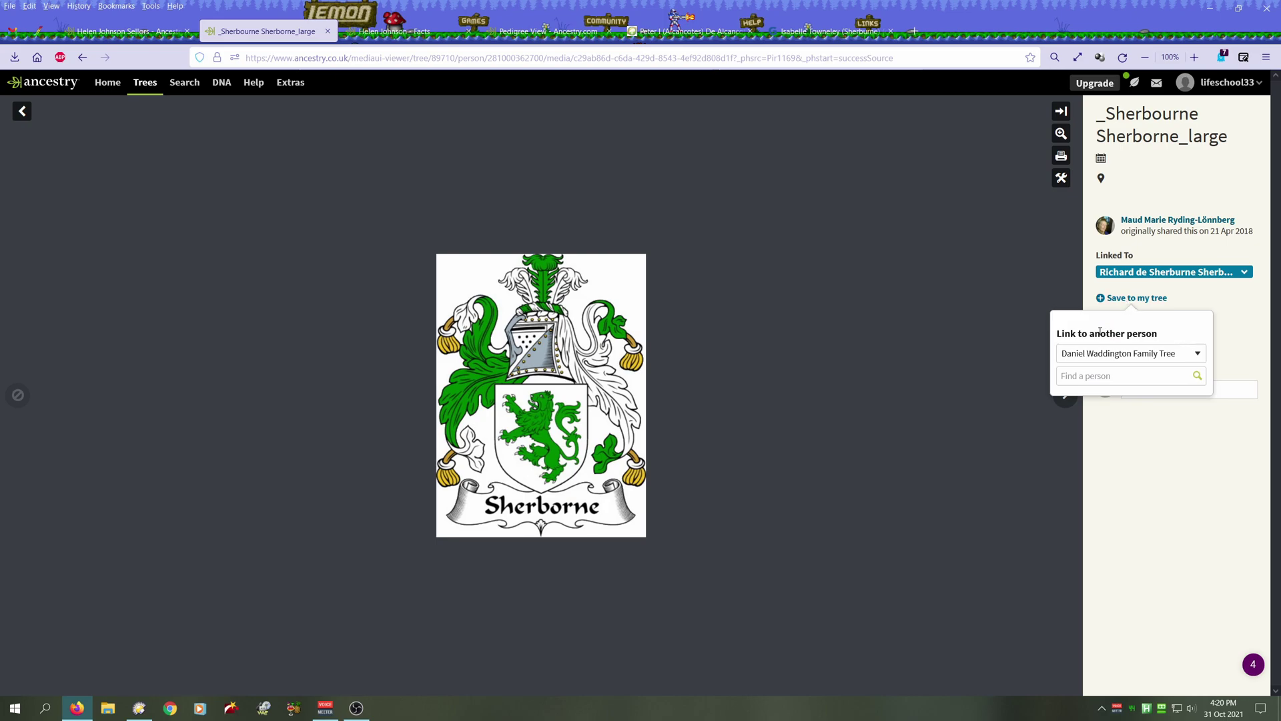
click(1085, 377)
text(Richard S)
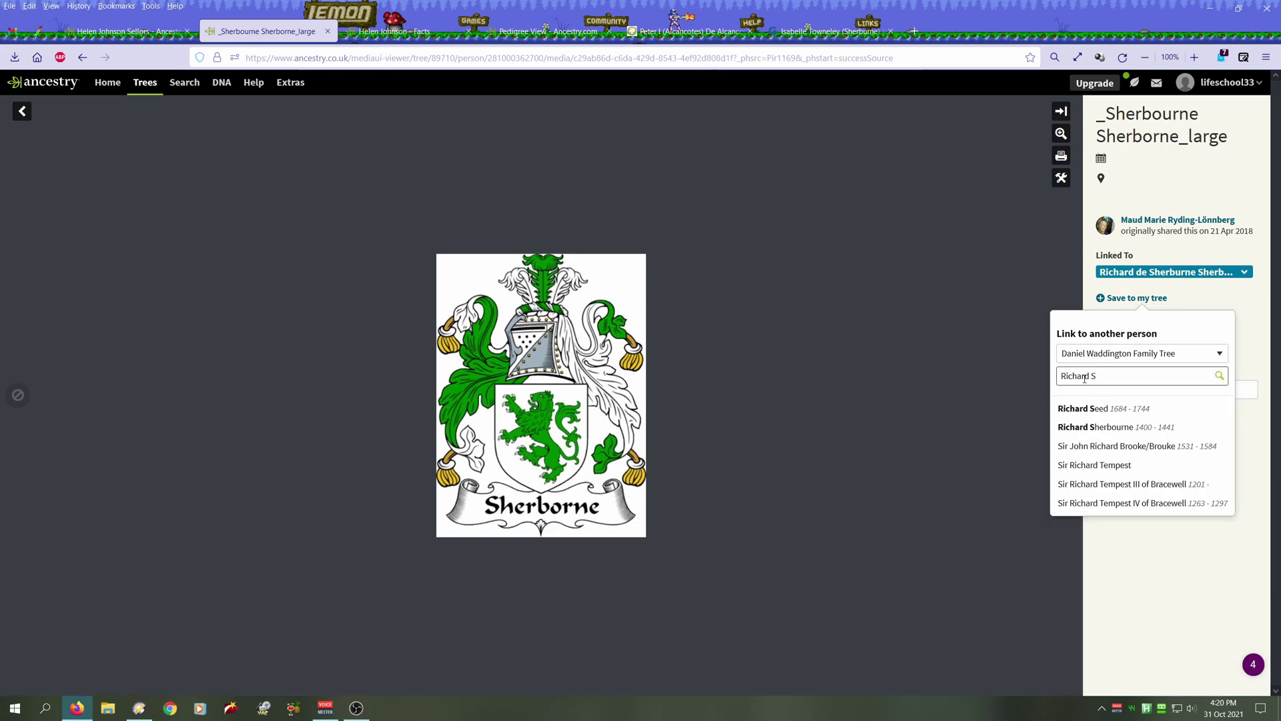
click(1088, 428)
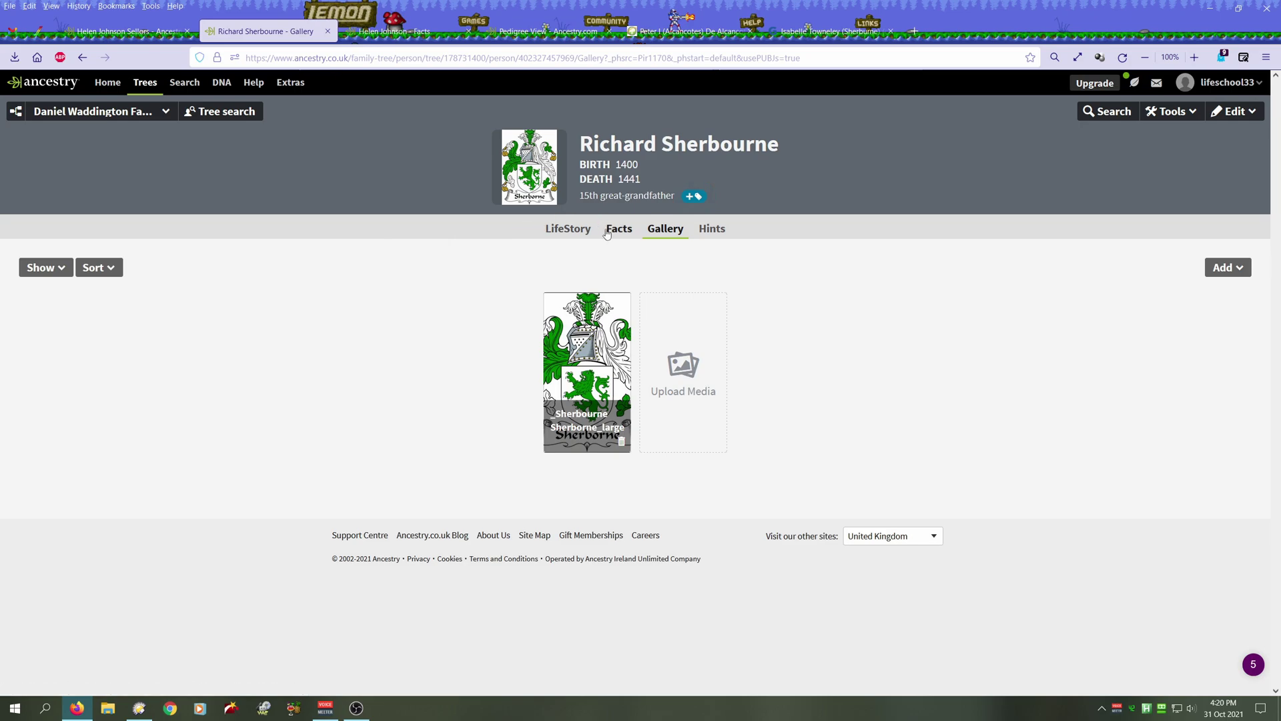
- Add "de" before the Sherbourne father's last name in his profile and save the edit
click(606, 232)
click(1230, 114)
click(1226, 141)
click(642, 315)
text(de Sherbourne)
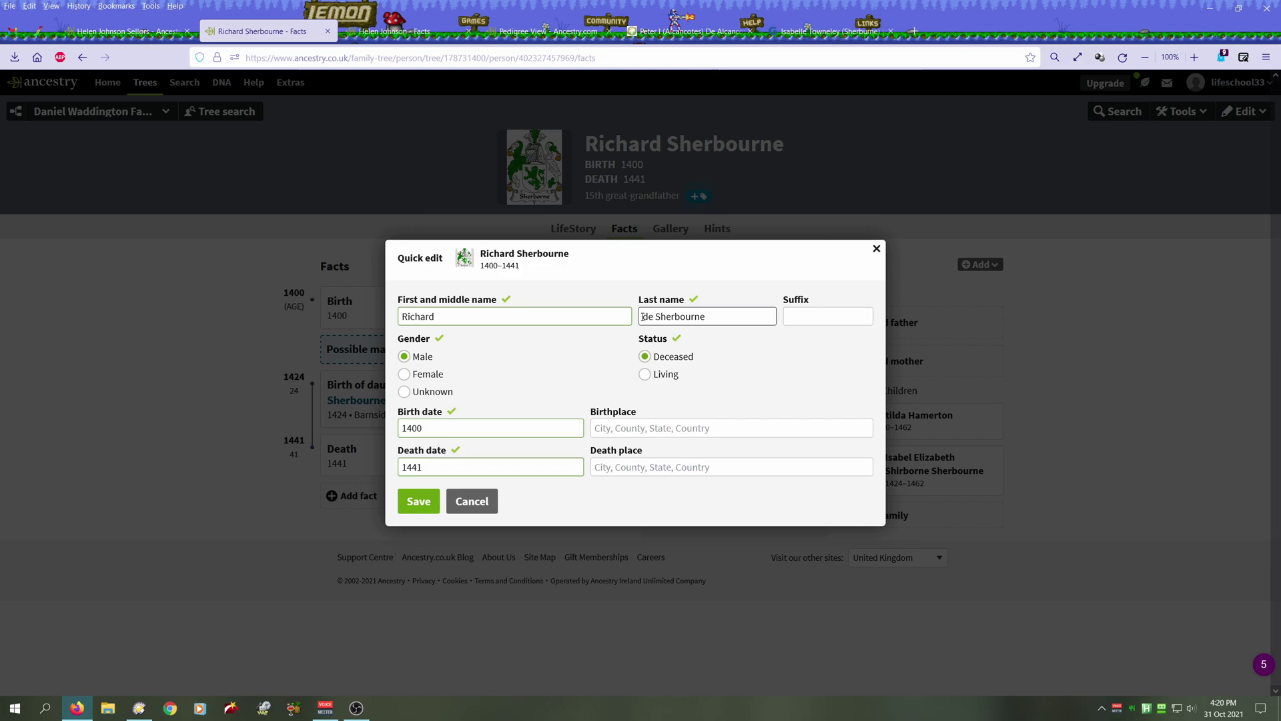
click(425, 501)
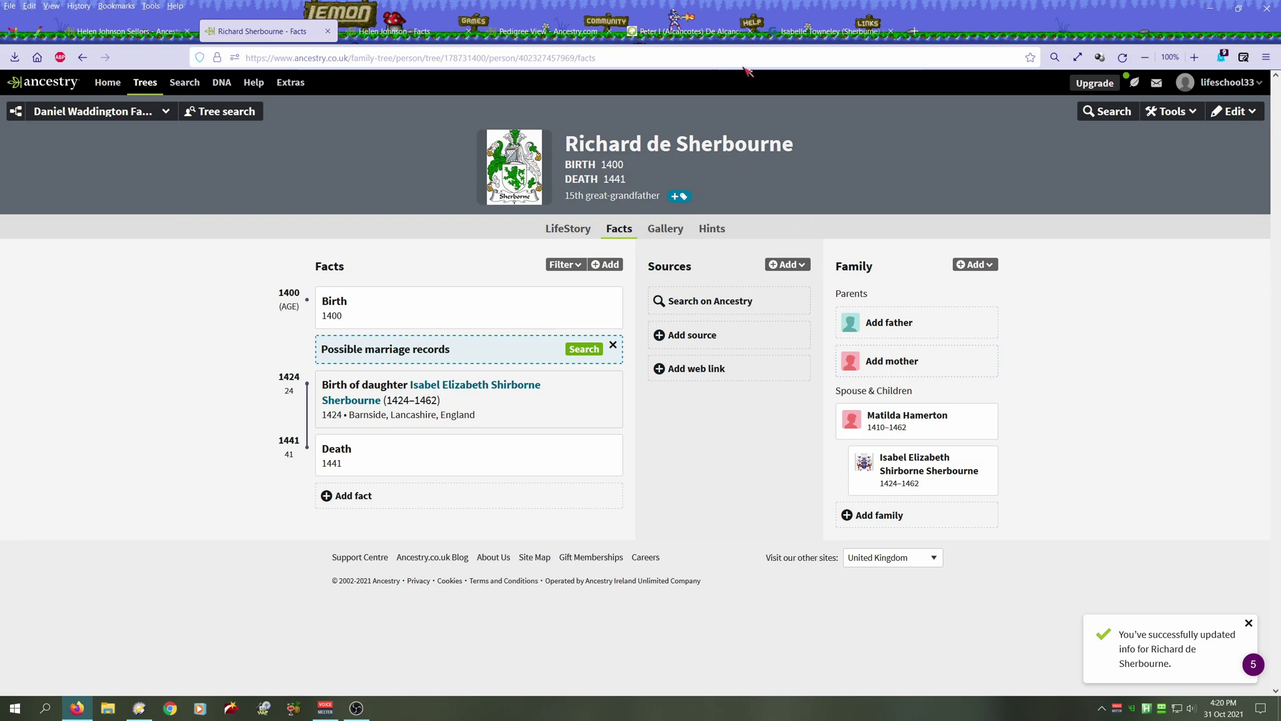
- Open the father's Geni profile from the Towneley (Sherburne) page and copy the birthplace "Stonyhurst, Clitheroe, Lancashire, England"
click(814, 30)
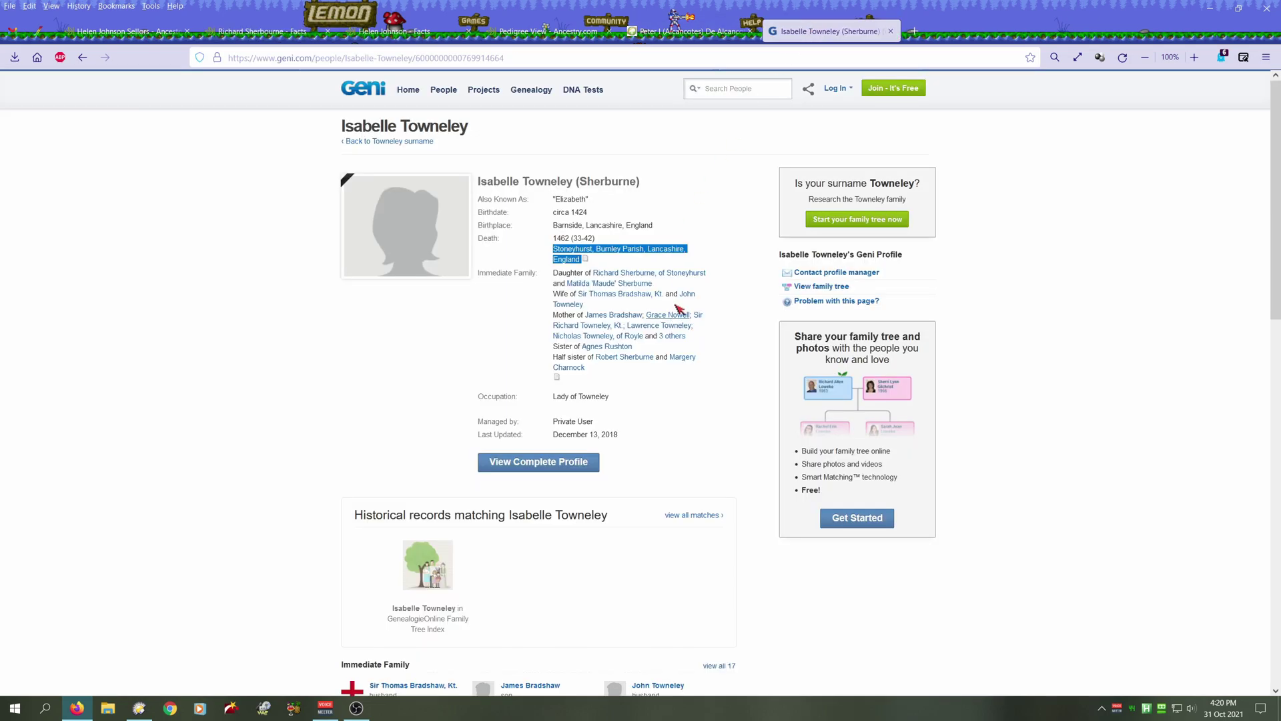
click(691, 212)
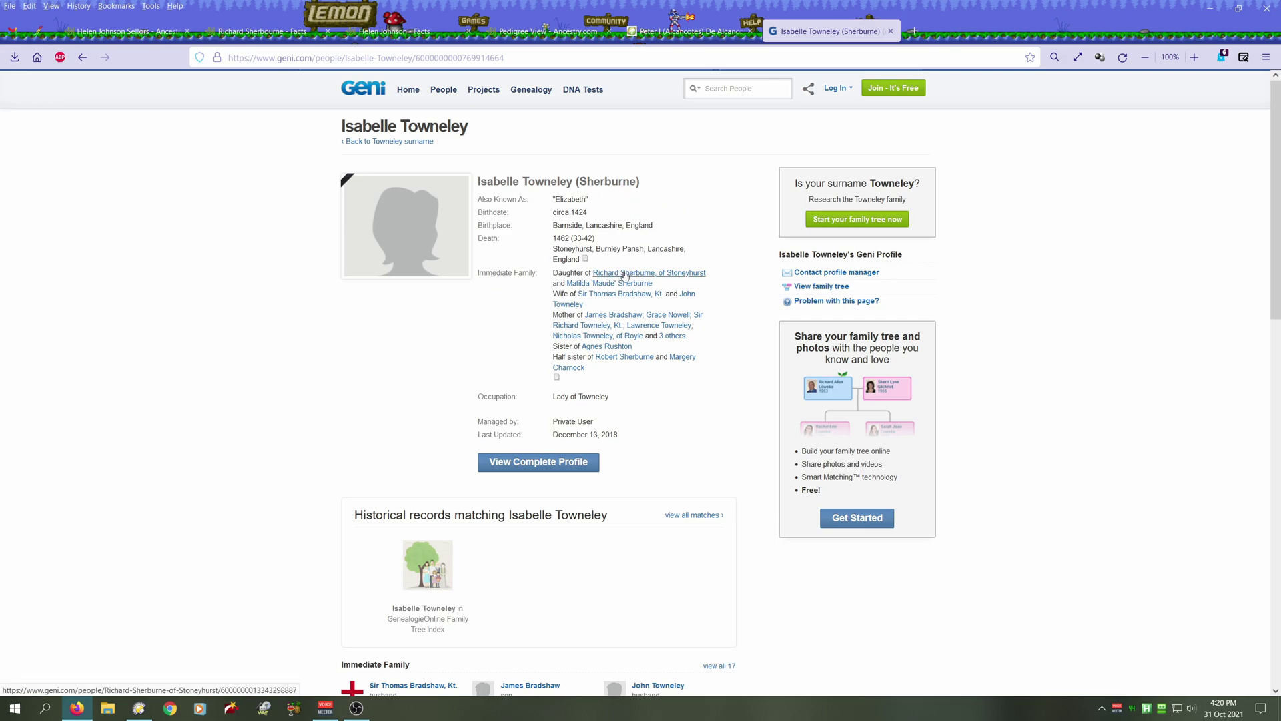
mouse_move(653, 277)
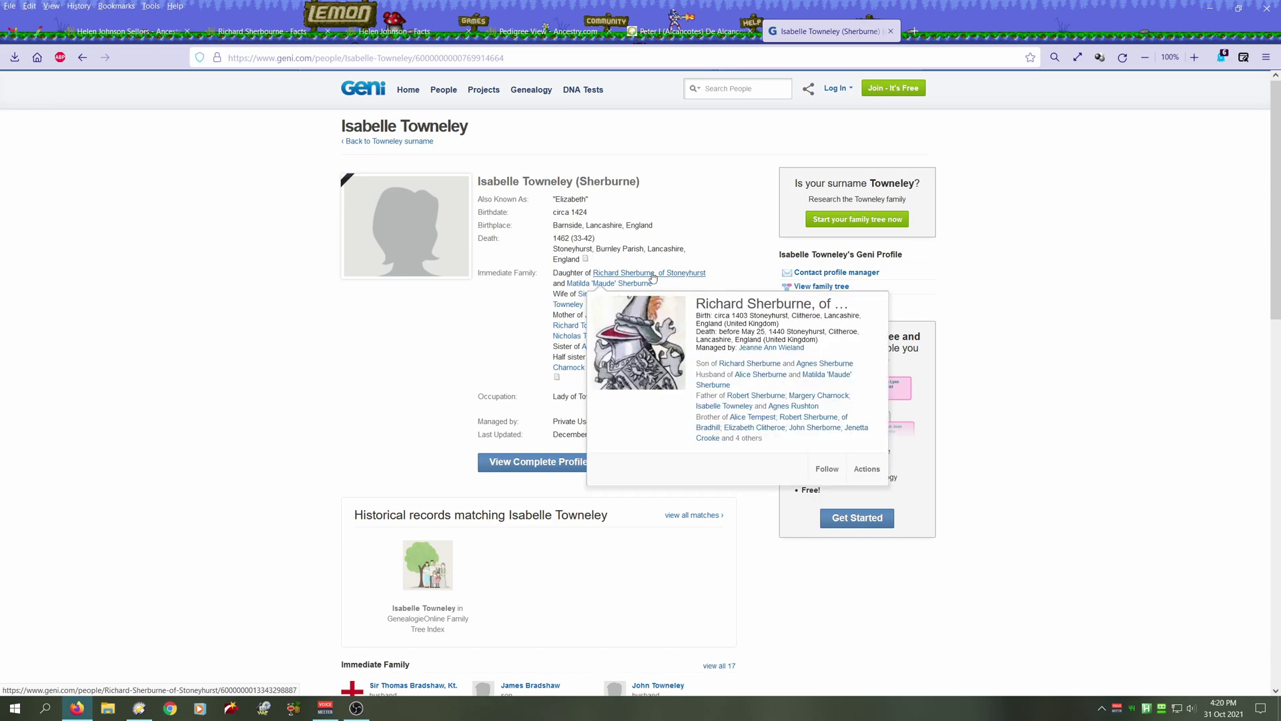
click(620, 276)
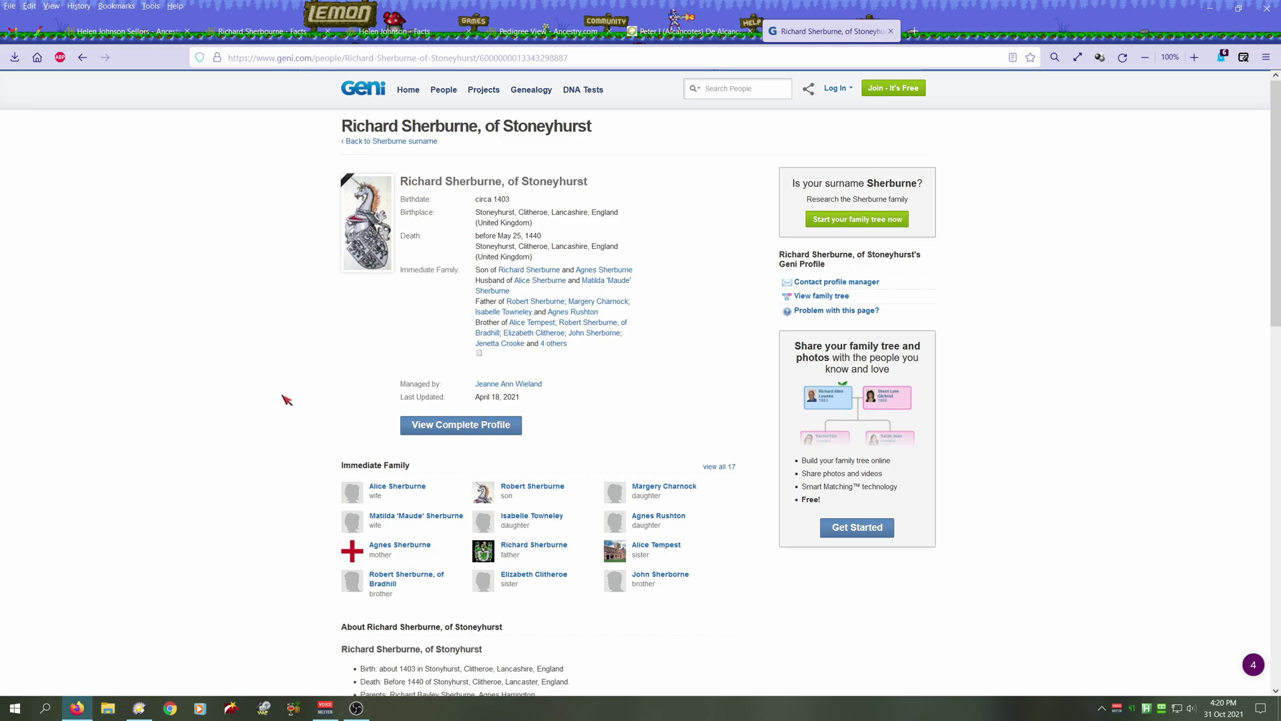
scroll(279, 399, down, 5)
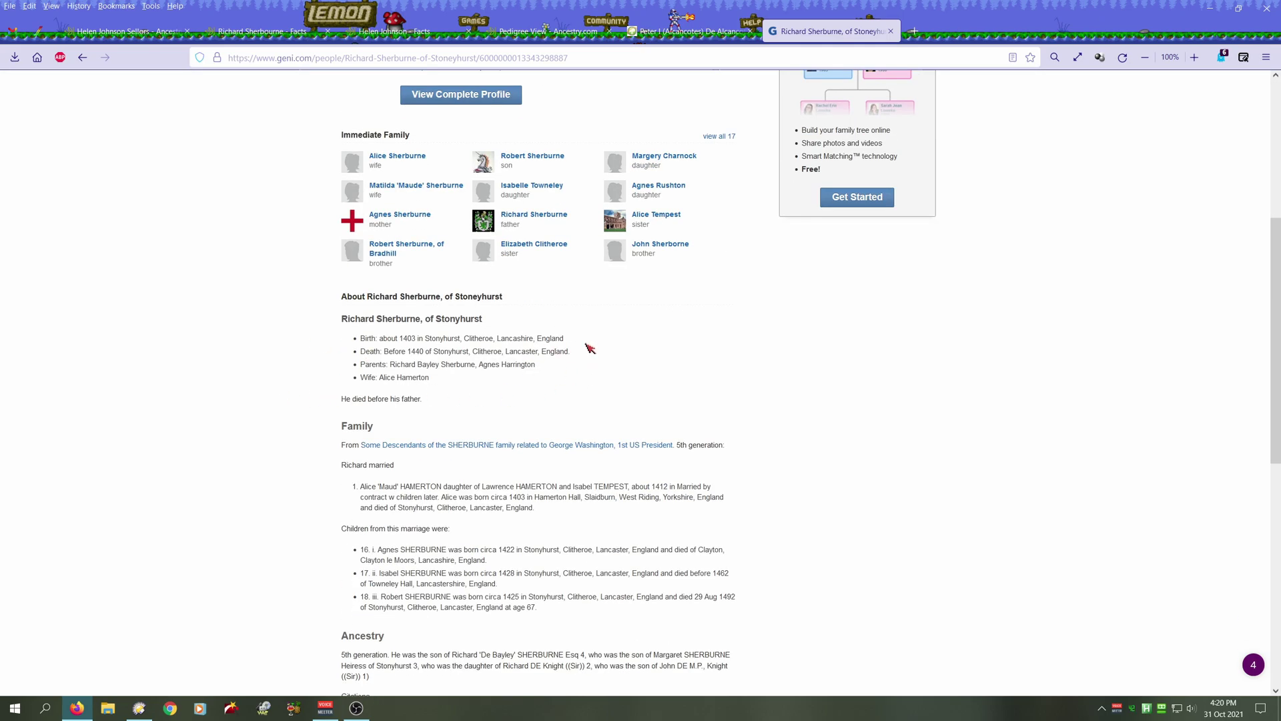
drag(426, 338, 582, 338)
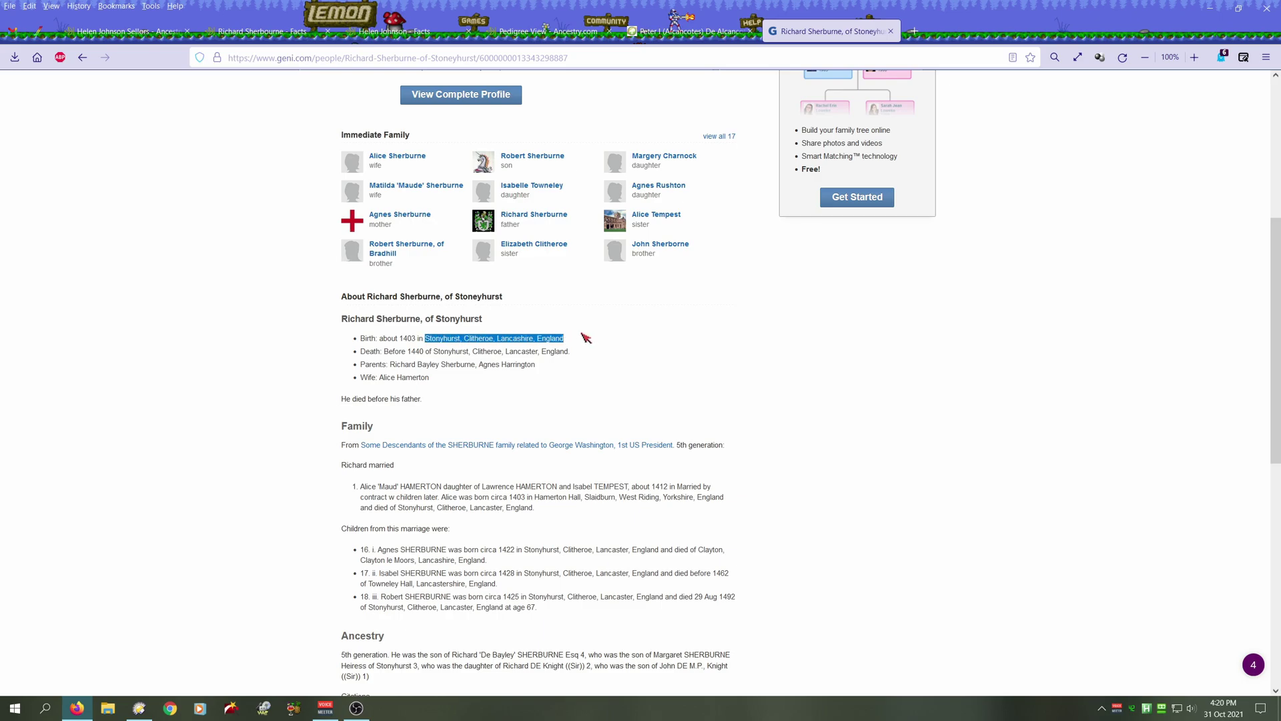
right_click(469, 342)
click(485, 354)
- Enter "Stonyhurst, Clitheroe, Lancashire, England" as both birthplace and death place in the Sherbourne father's Ancestry quick edit form
click(270, 33)
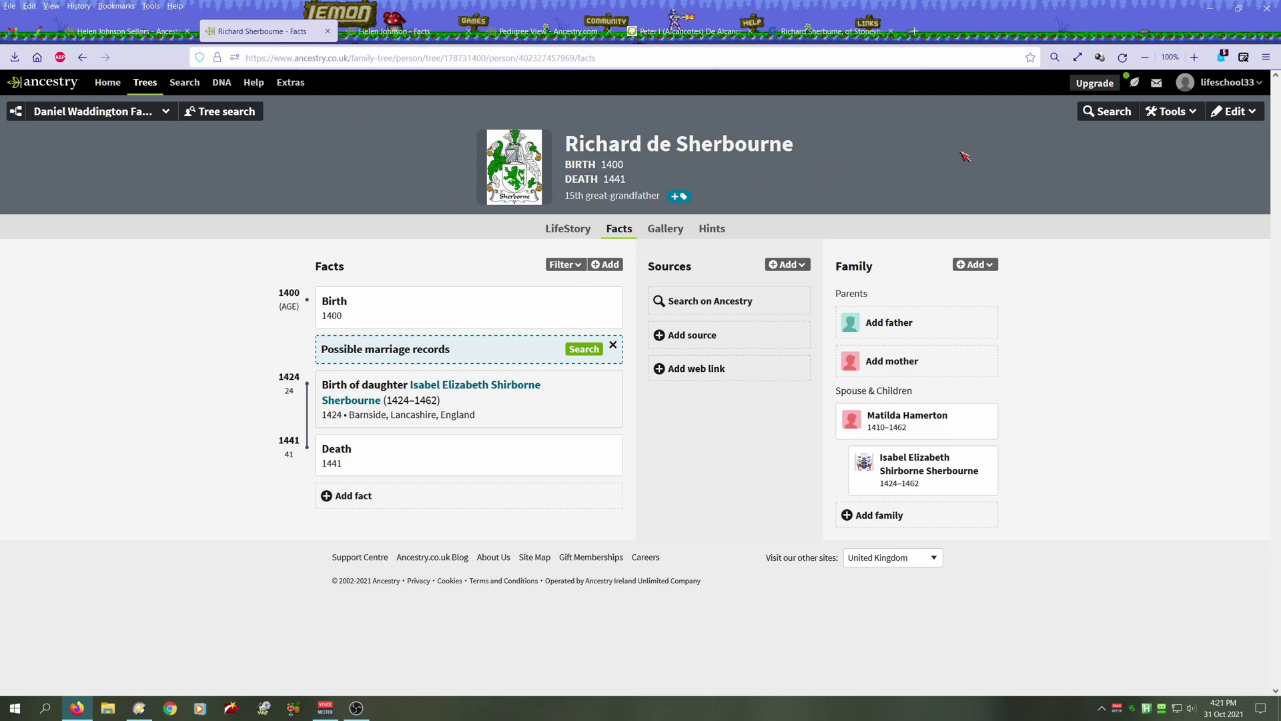
click(1235, 110)
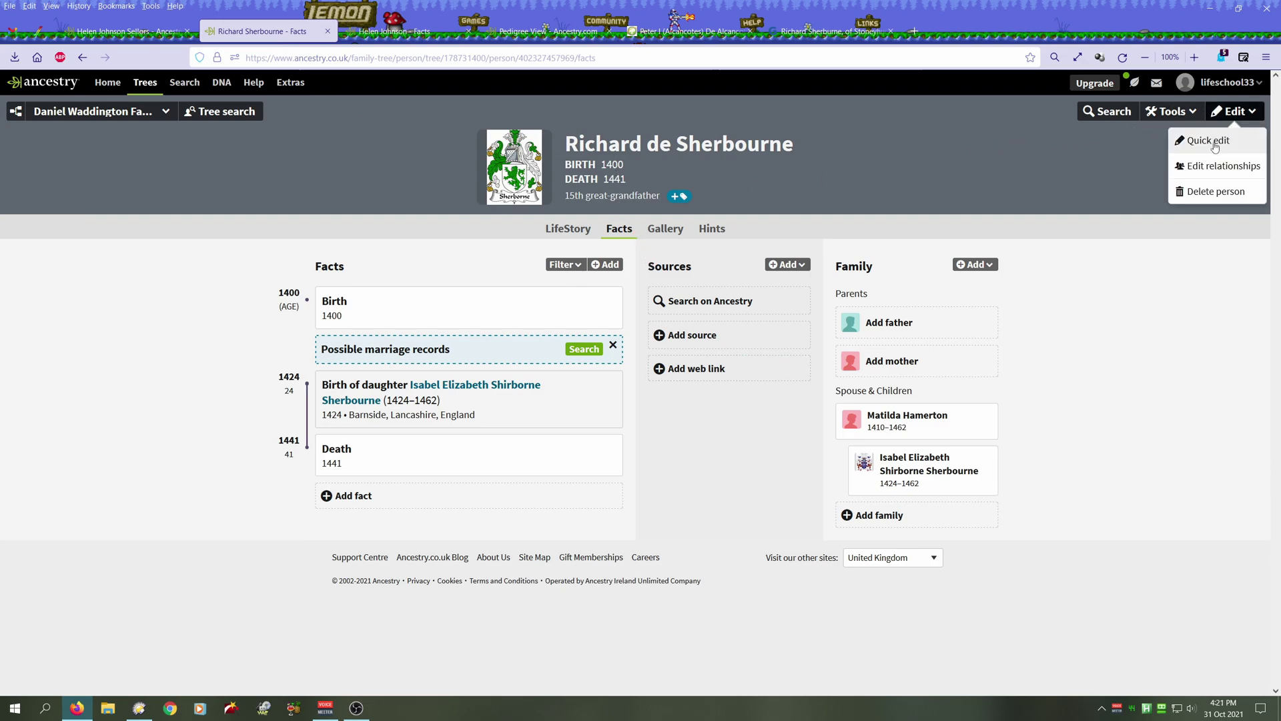
click(1209, 141)
click(662, 422)
key(ctrl+v)
key(ctrl+v)
key(ctrl+z)
click(588, 380)
click(613, 467)
key(ctrl+v)
click(525, 373)
- Set the Sherbourne father's death date to "Bef. 1440" and save the profile changes
click(427, 466)
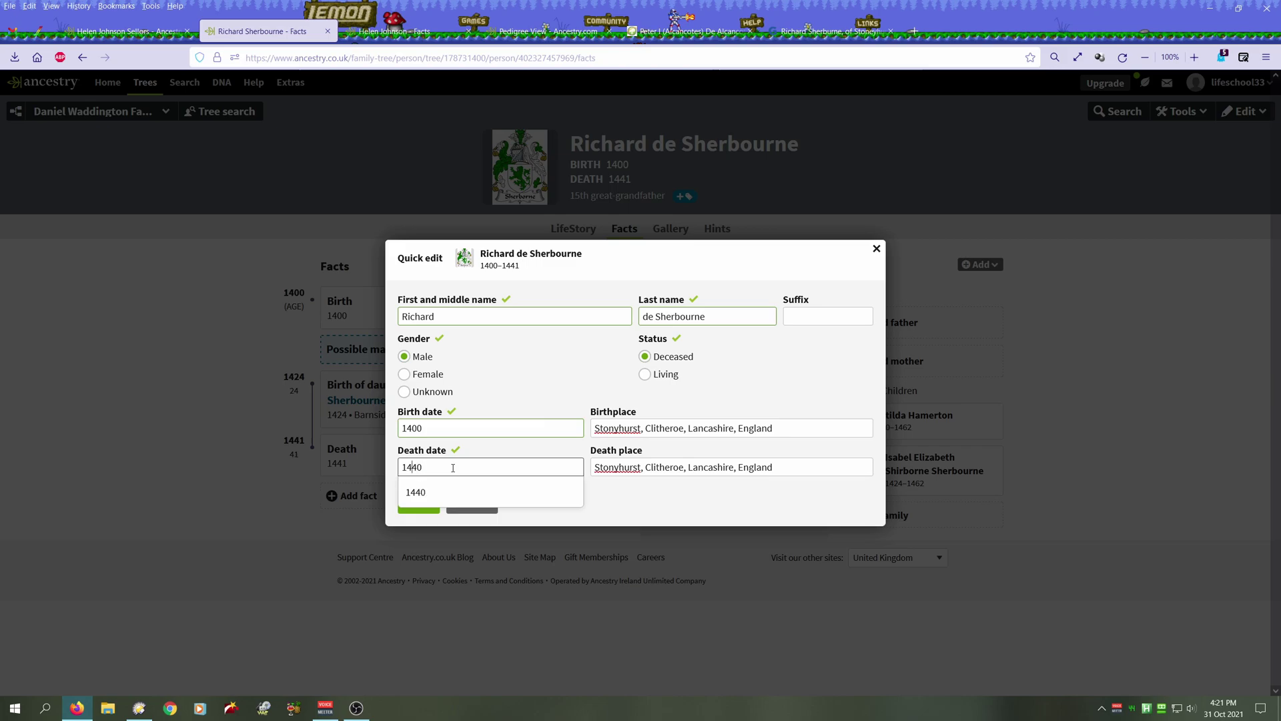
key(Home)
text(bef.)
click(441, 491)
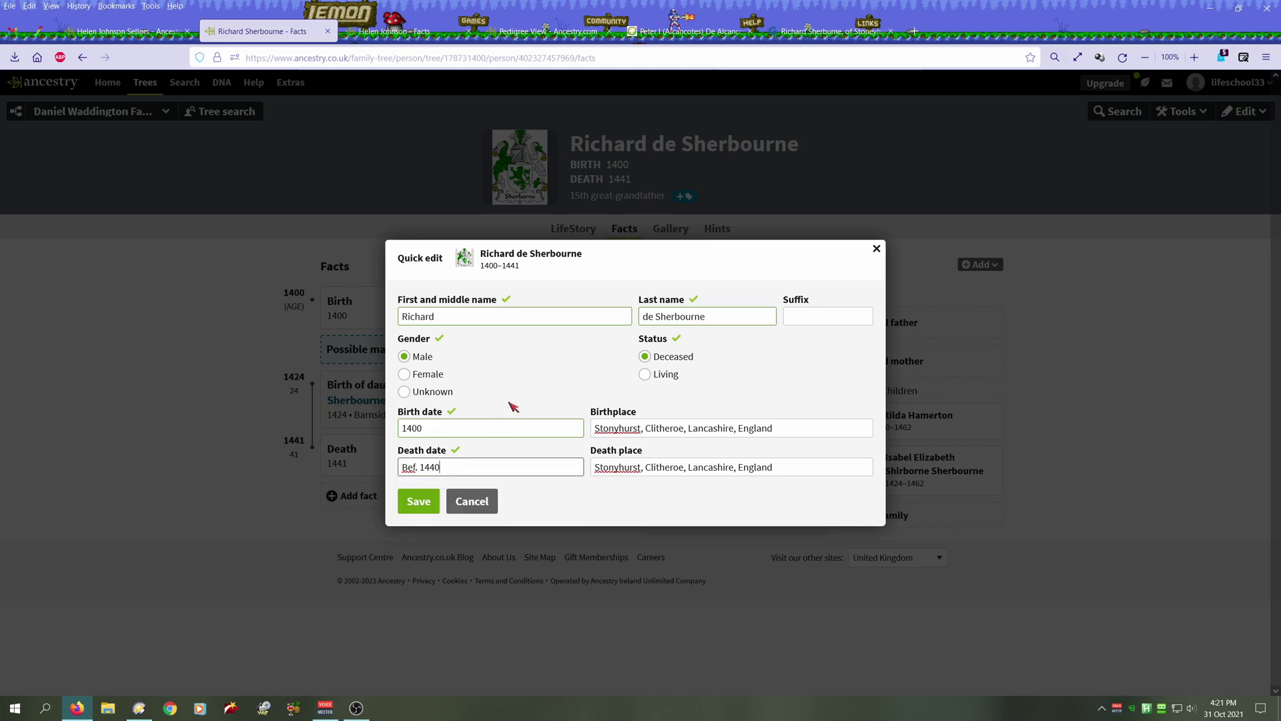
click(420, 506)
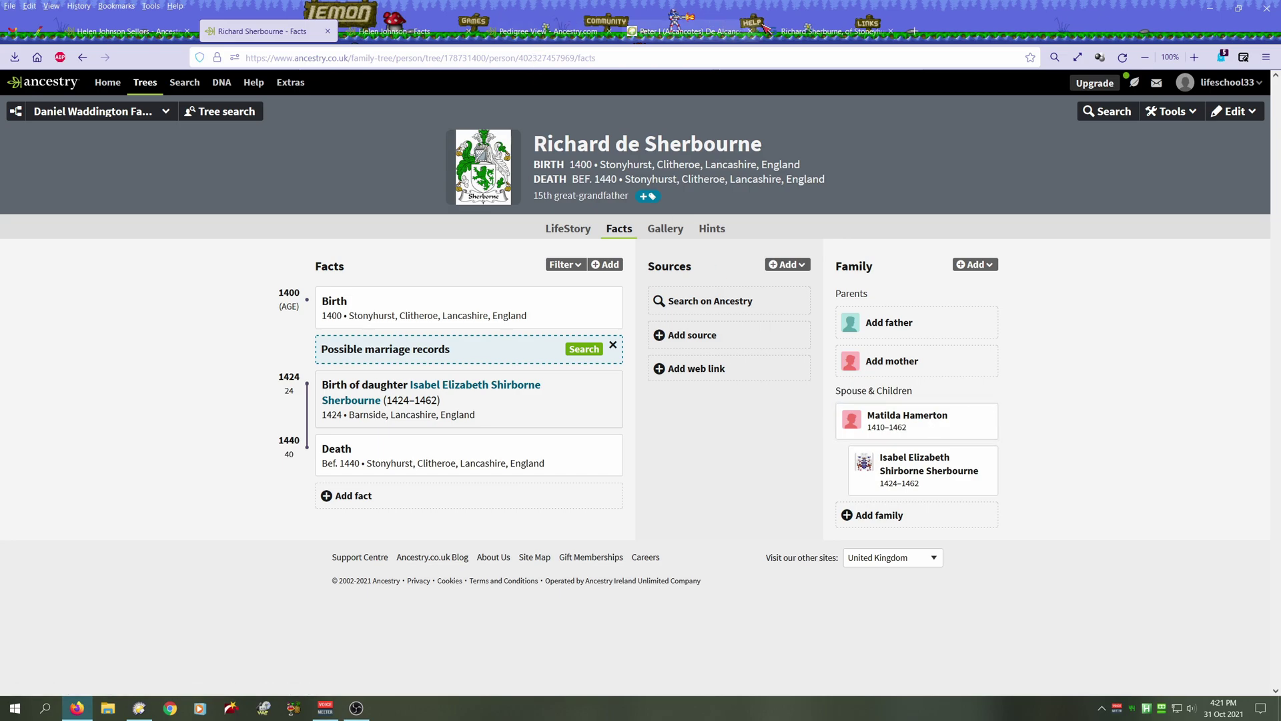
- Examine the Sherburne father's Geni family links, checking his wives, his son's profile and his parents
click(827, 32)
click(652, 371)
scroll(652, 372, up, 4)
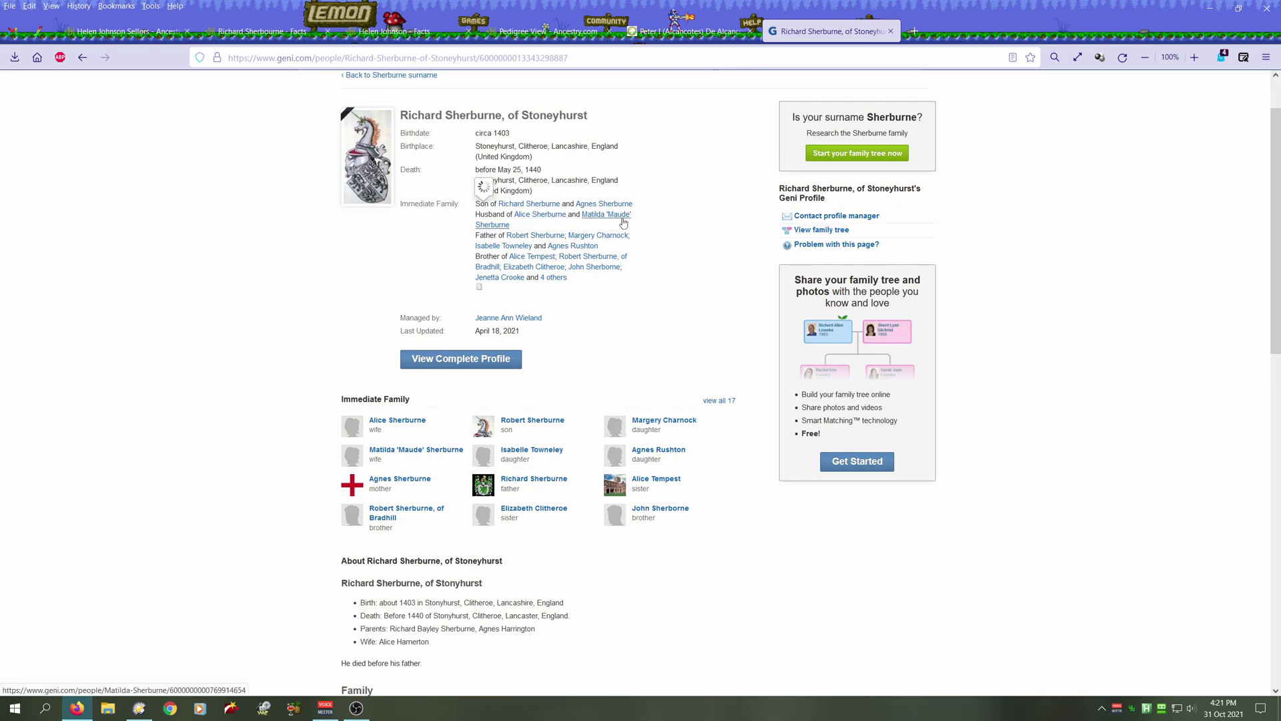
mouse_move(623, 222)
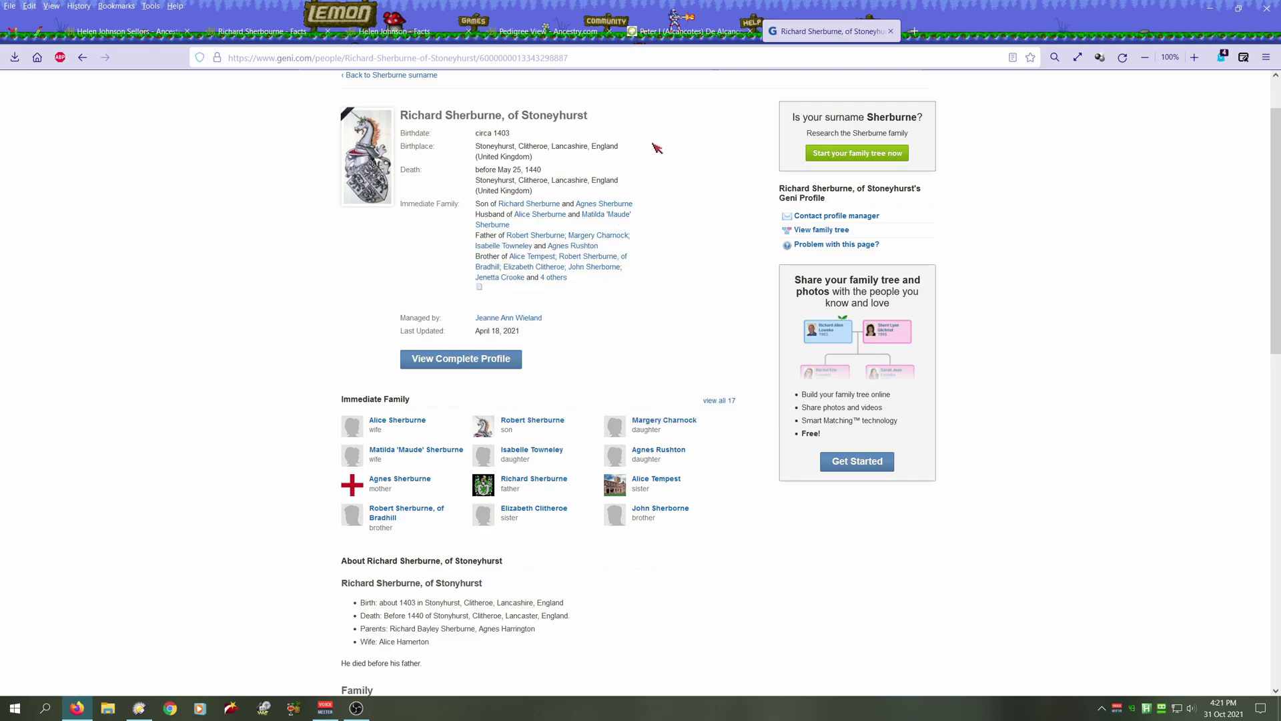
scroll(673, 188, up, 2)
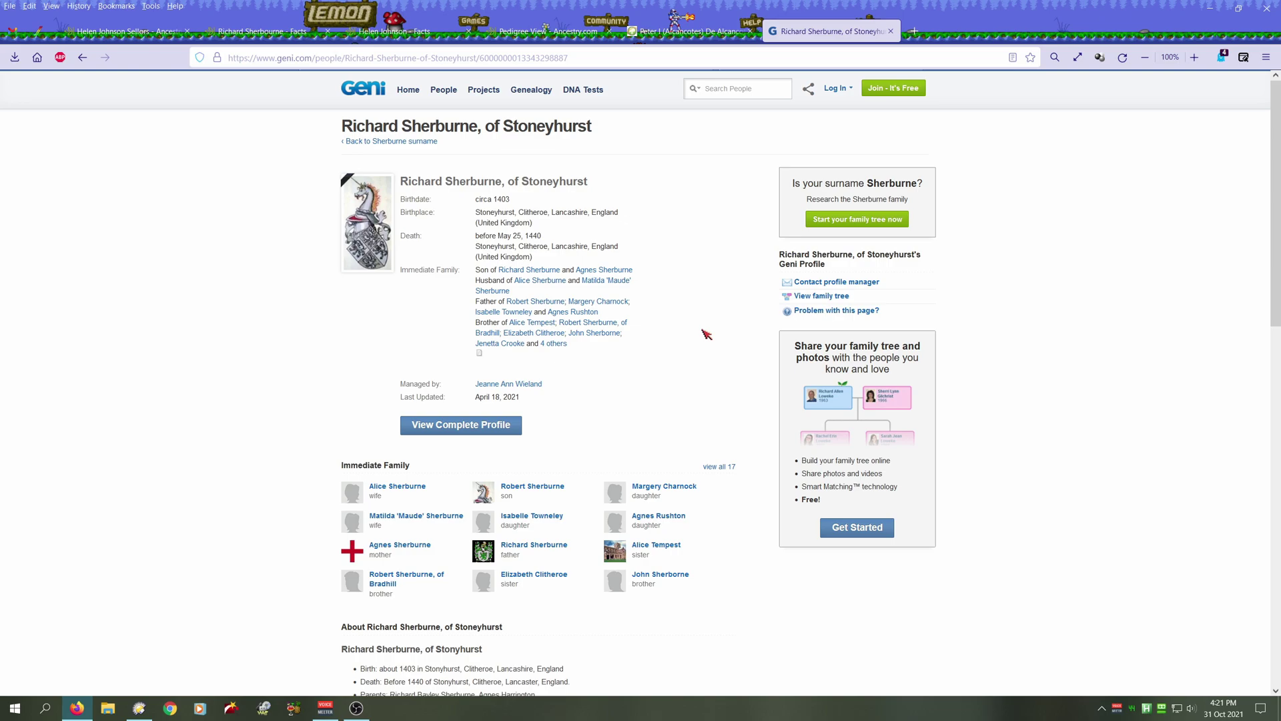
click(533, 304)
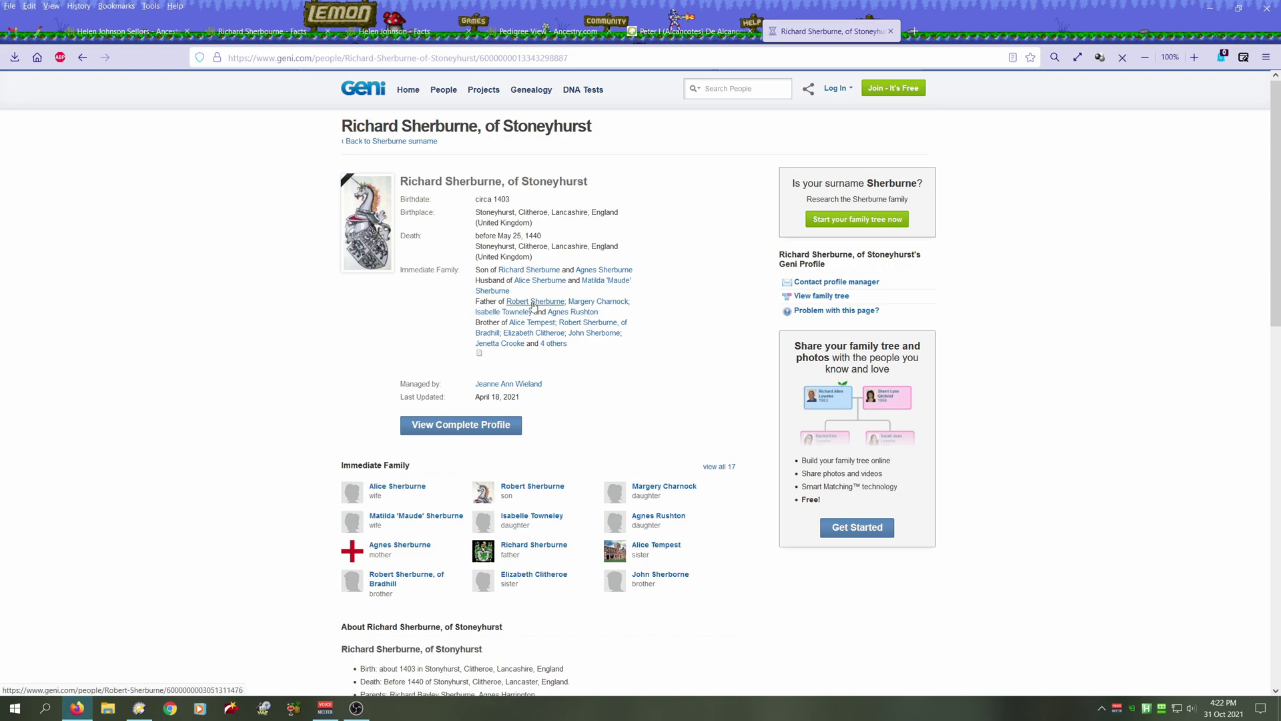
double_click(534, 306)
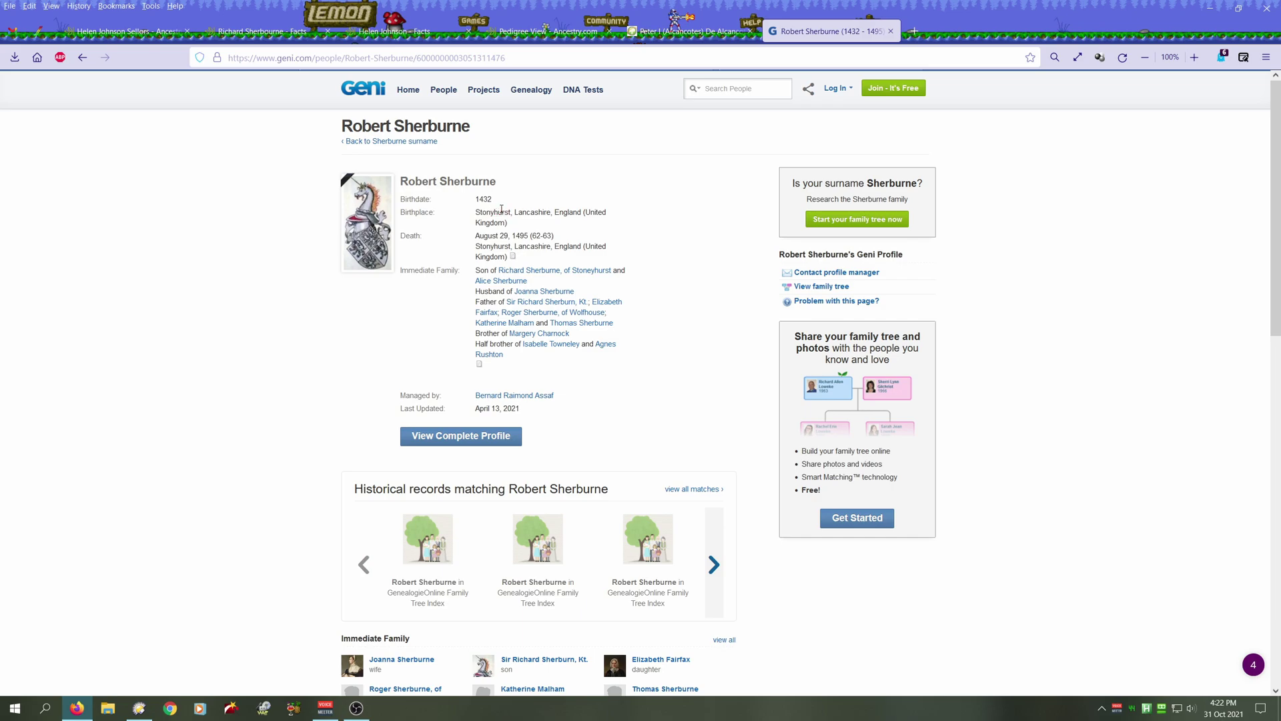
key(alt+Left)
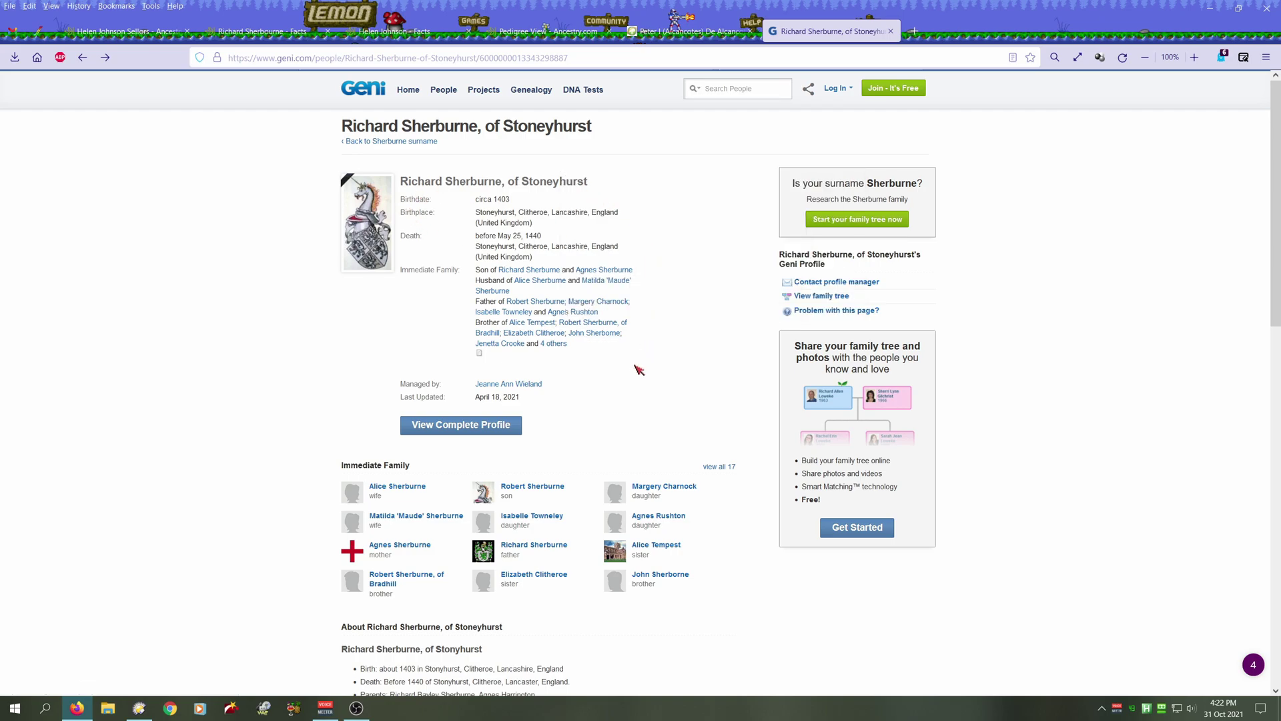
scroll(635, 371, down, 2)
scroll(636, 367, up, 1)
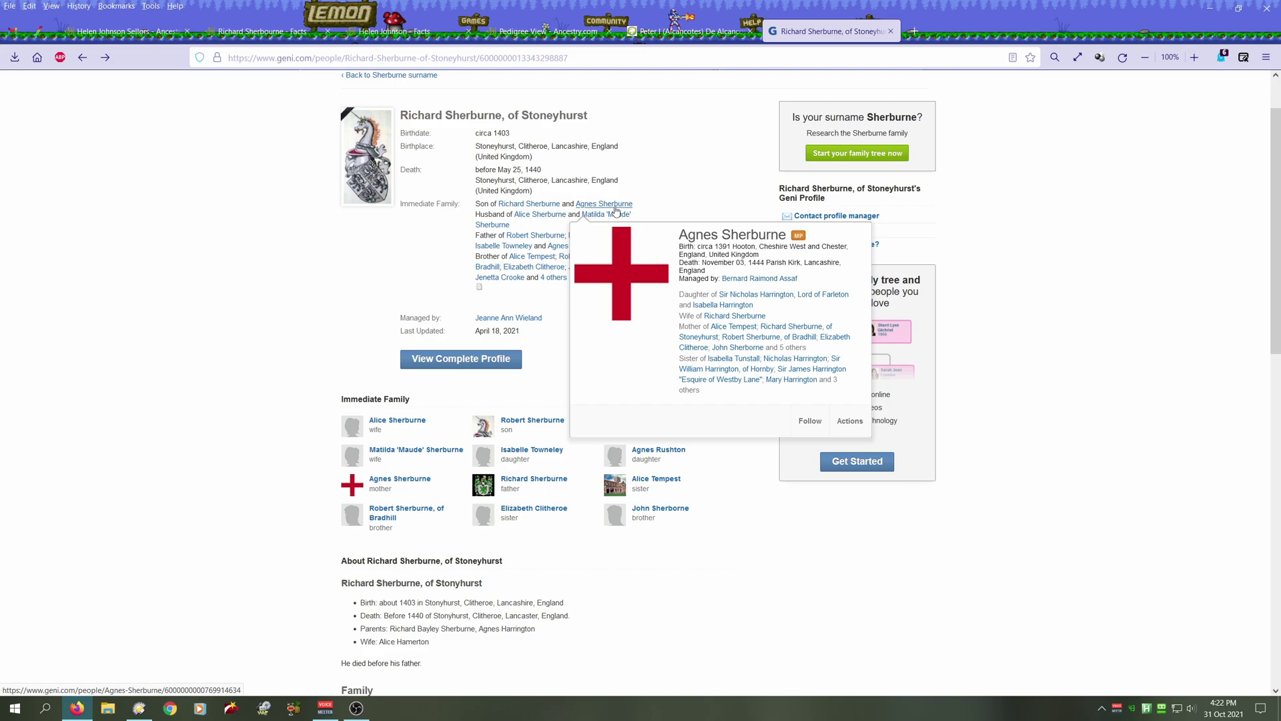
- Read the biography on the Sherburne of Stoneyhurst Geni profile, including his marriage, children and ancestry notes
scroll(694, 512, down, 2)
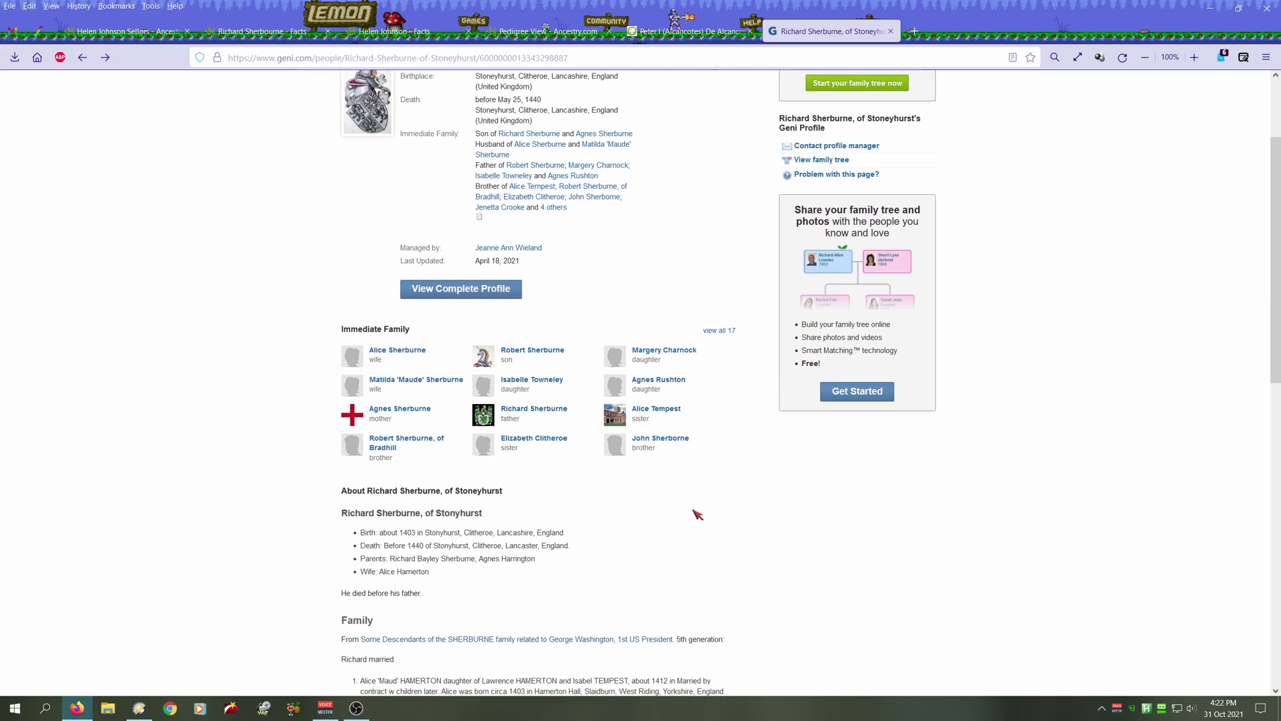
scroll(695, 514, down, 5)
scroll(568, 377, down, 2)
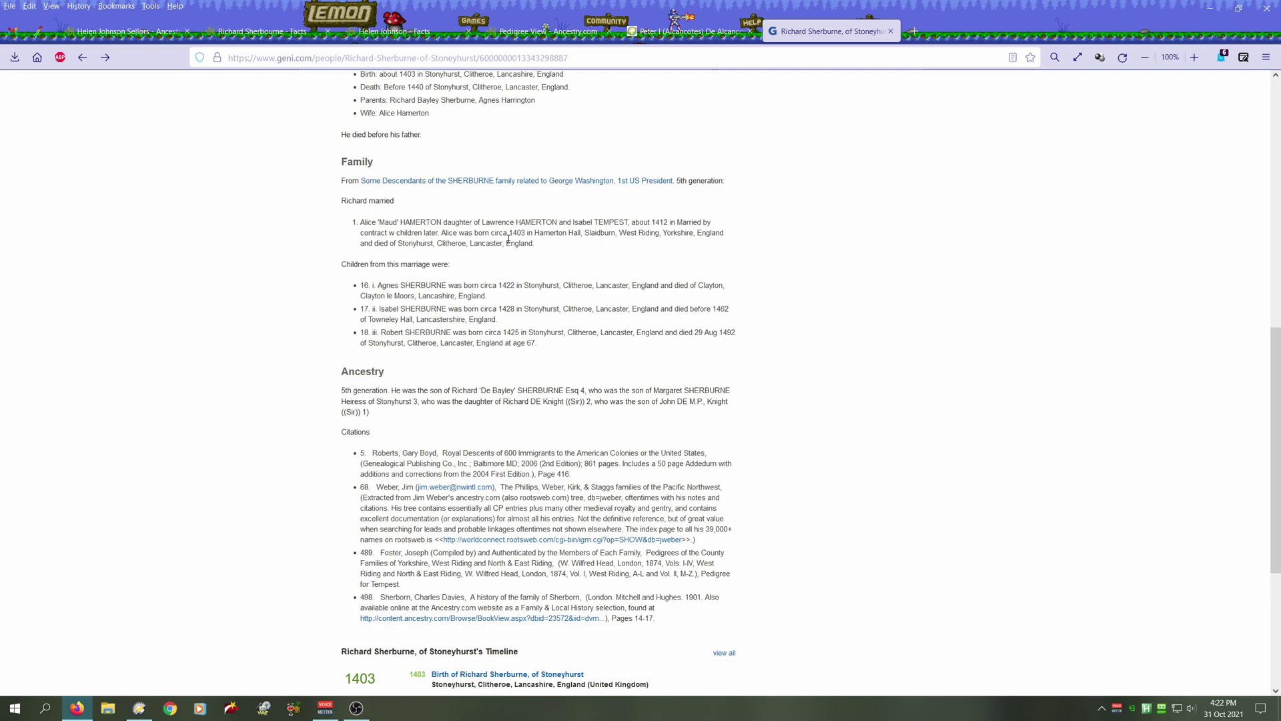
scroll(509, 242, down, 1)
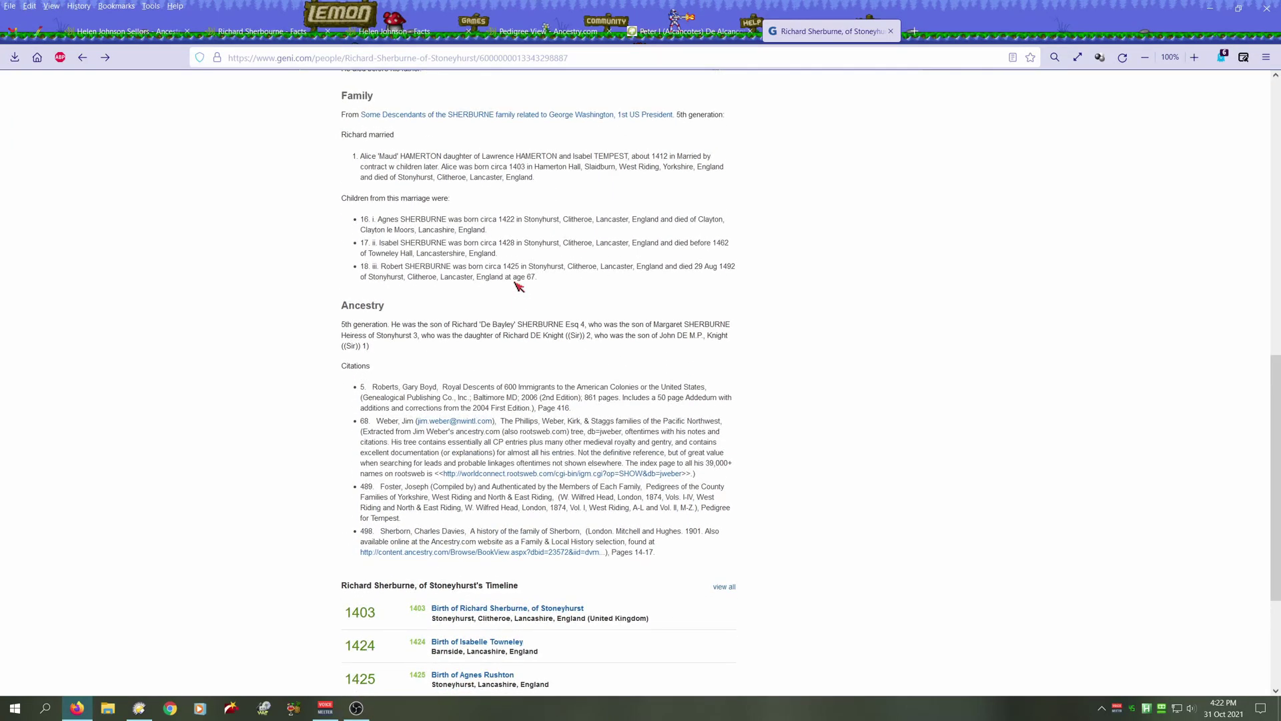
scroll(539, 387, up, 3)
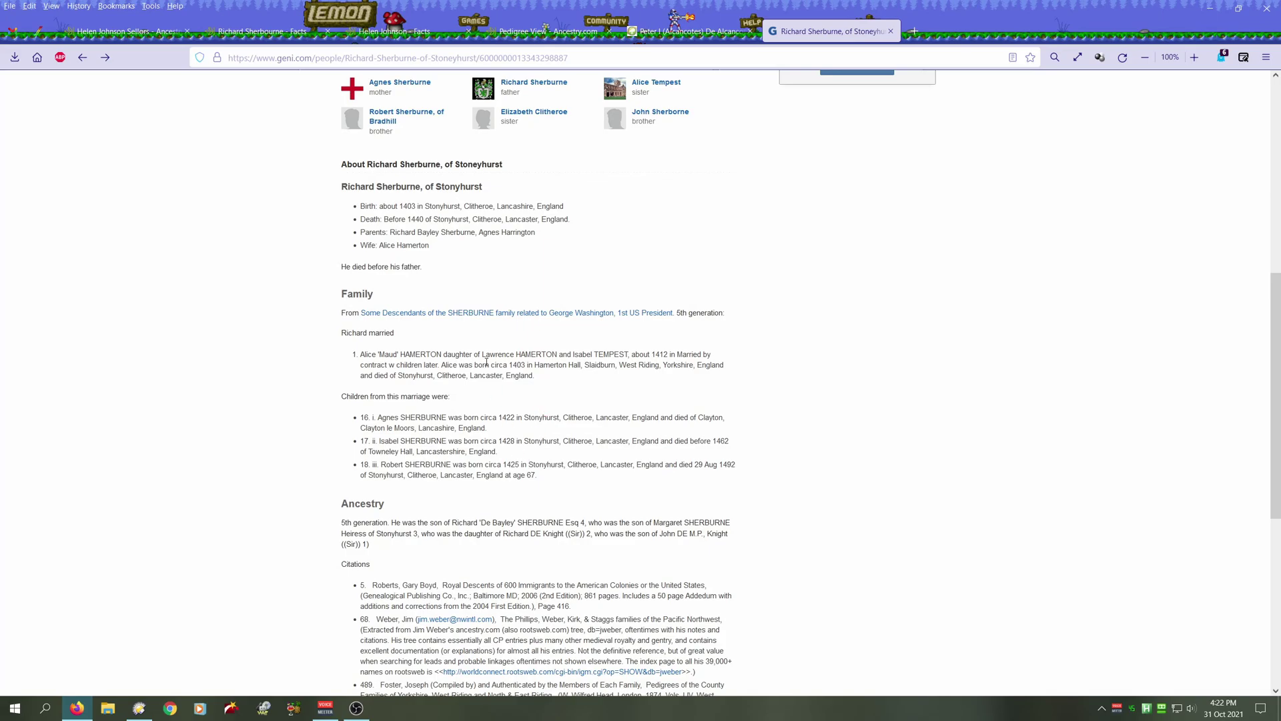
scroll(586, 413, up, 3)
scroll(586, 448, up, 3)
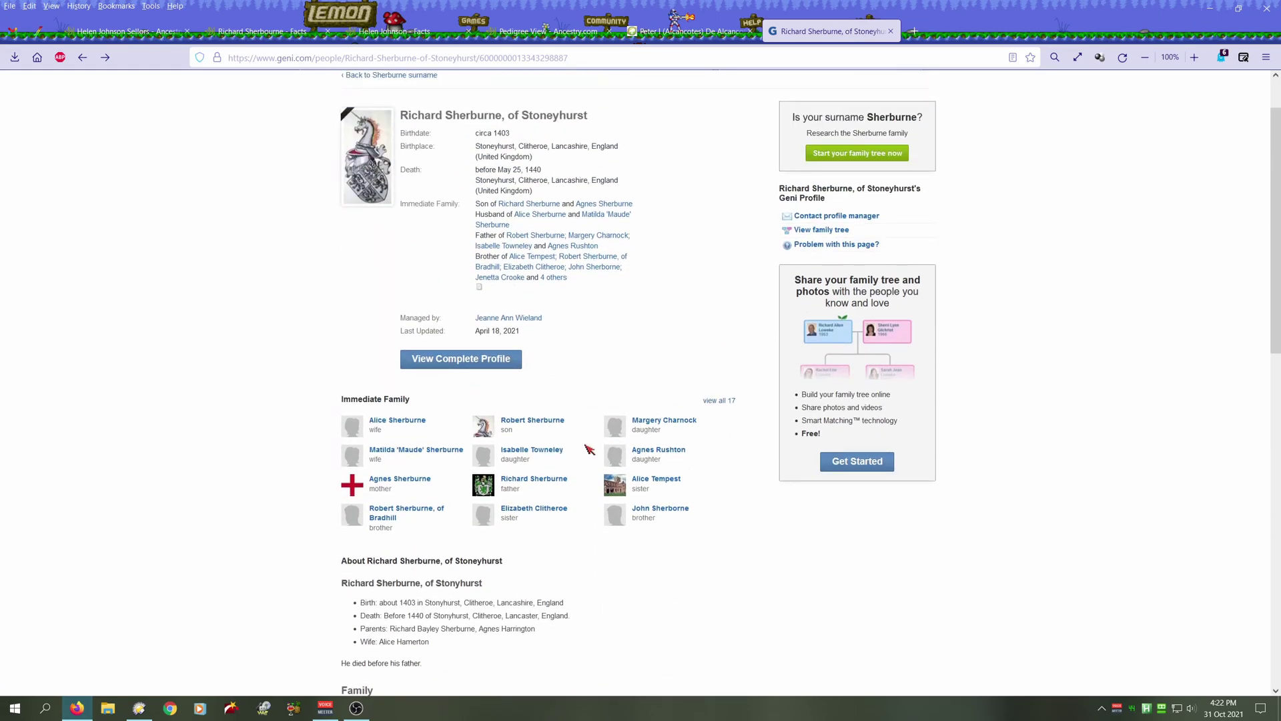
- Follow the Geni parent links from the Sherburne profile to his father and on to the Bayley grandfather of Stonyhurst
click(545, 207)
mouse_move(545, 207)
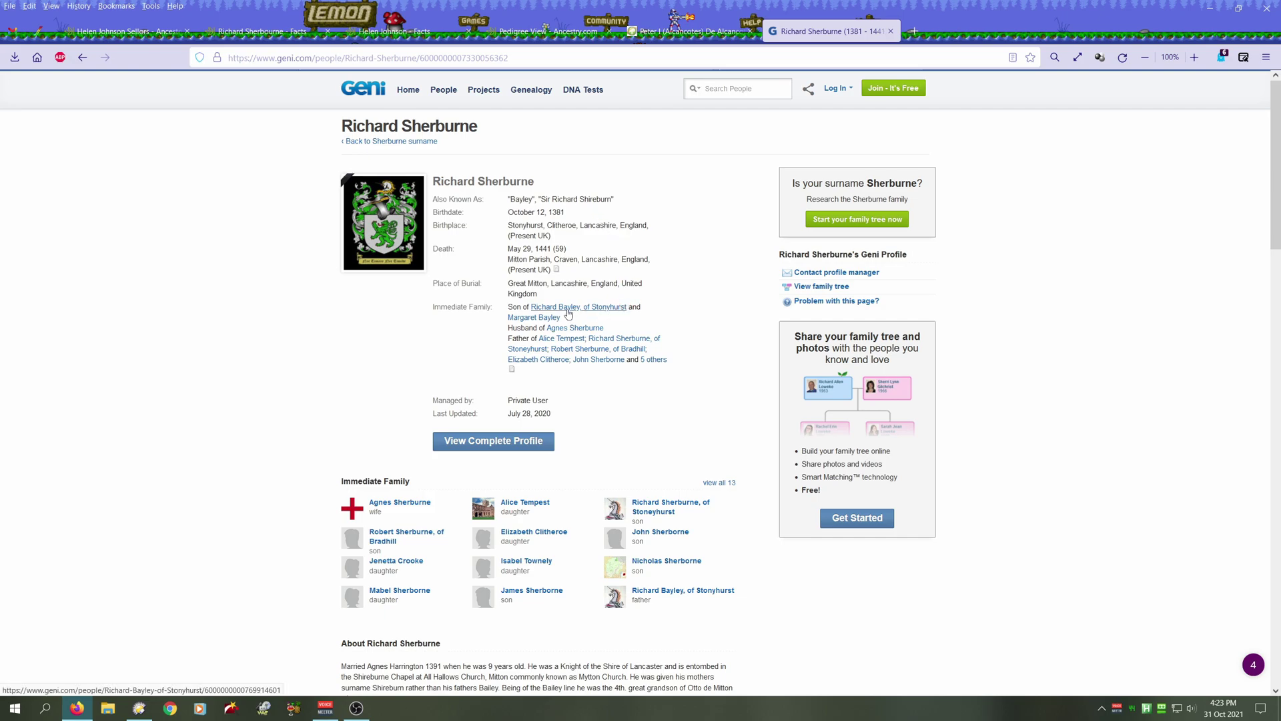
mouse_move(568, 314)
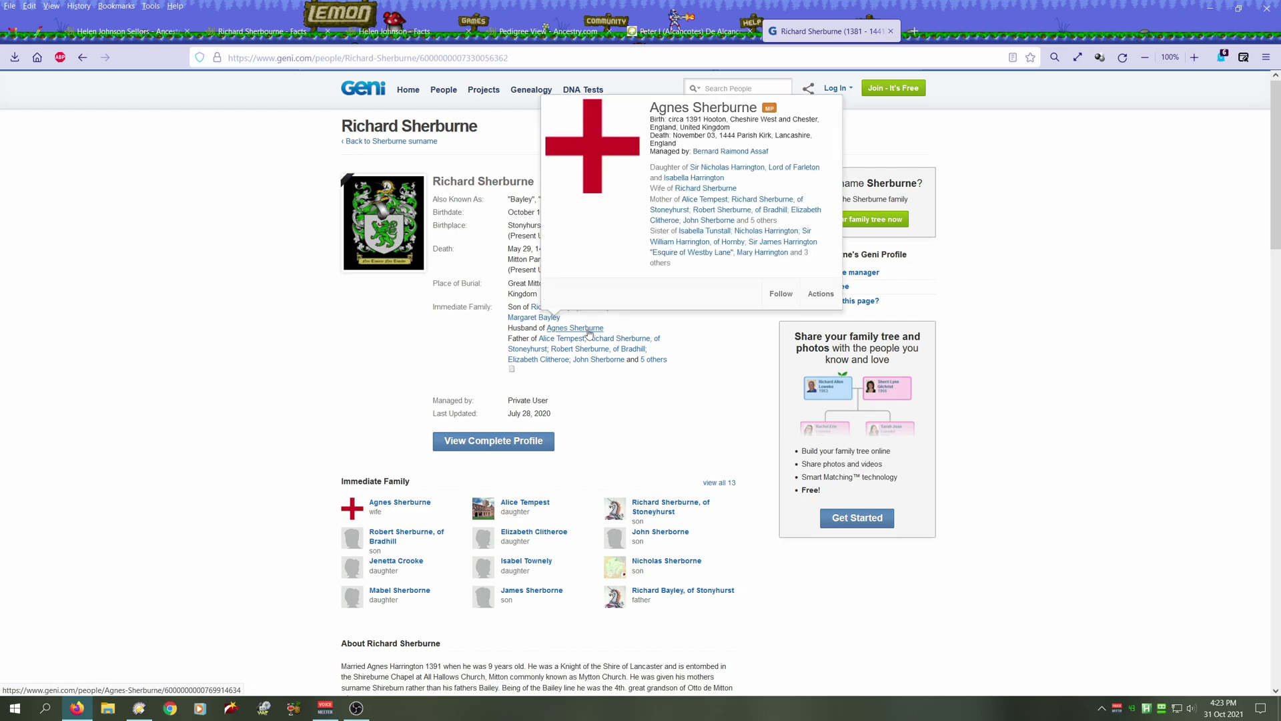
click(549, 308)
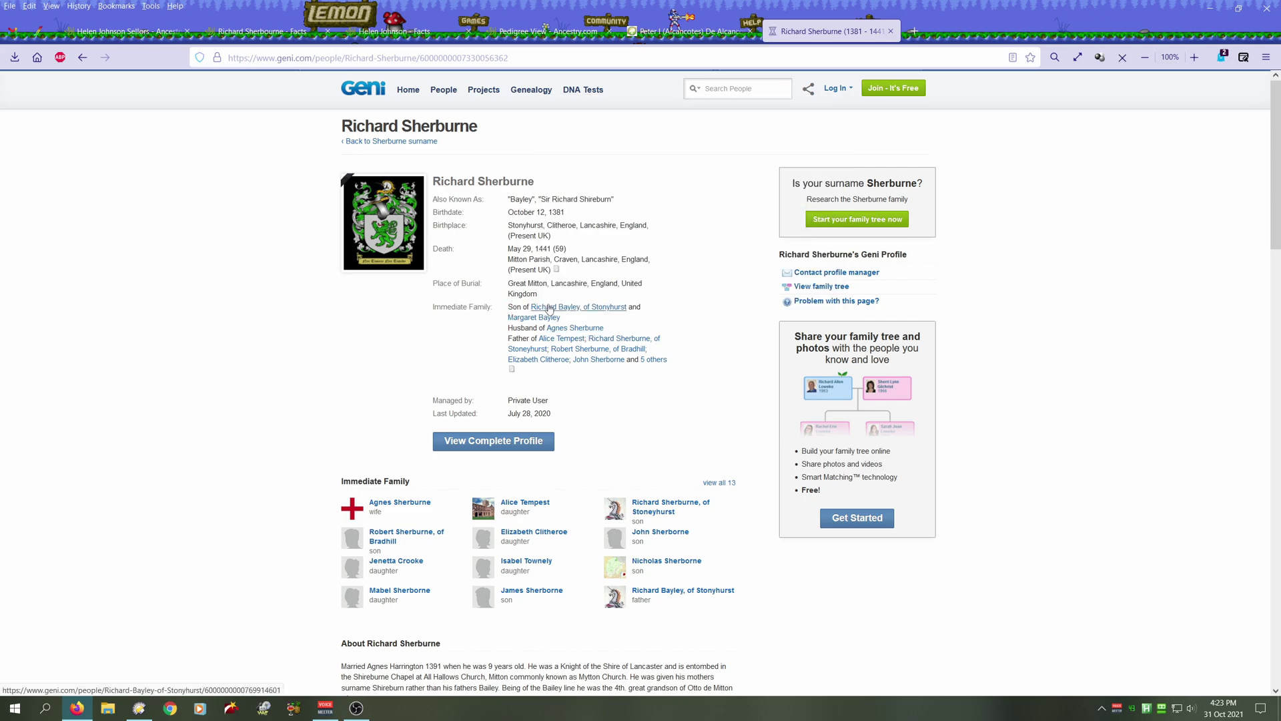
mouse_move(549, 307)
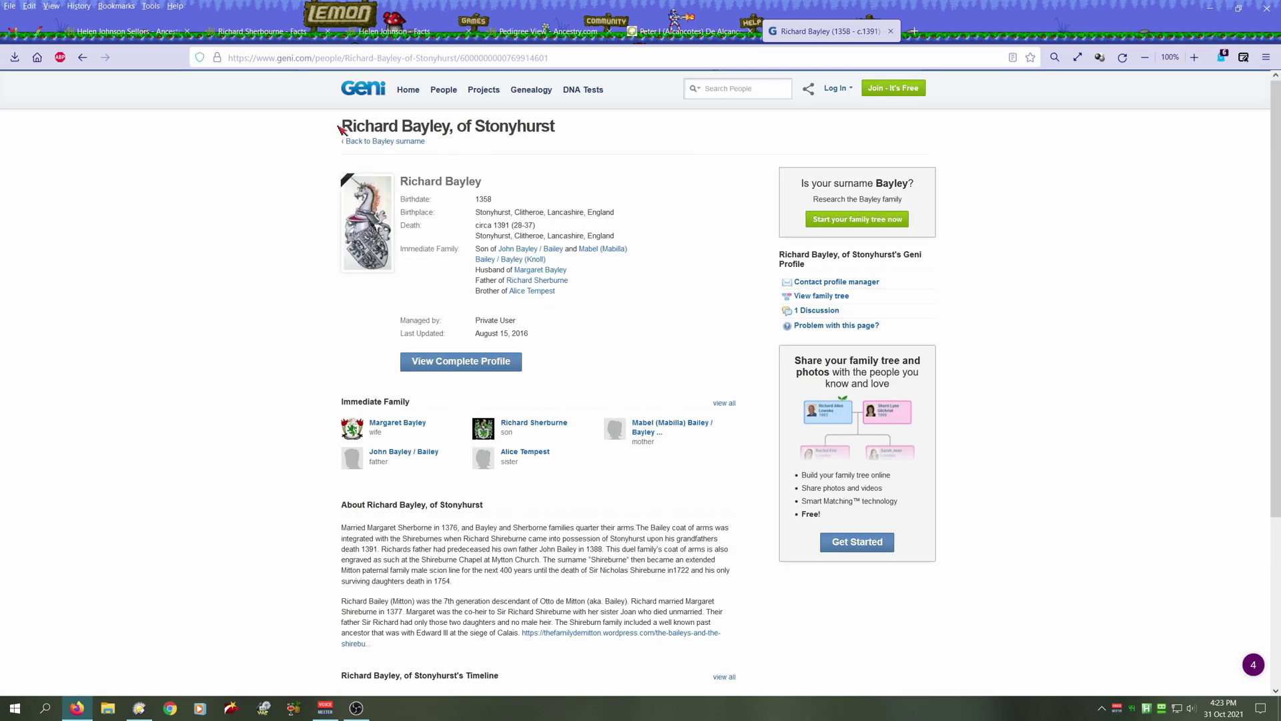
- Copy the Bayley ancestor's name from Geni and start adding a new father to the Sherbourne Ancestry profile
drag(346, 125, 454, 125)
right_click(398, 127)
click(420, 134)
click(263, 31)
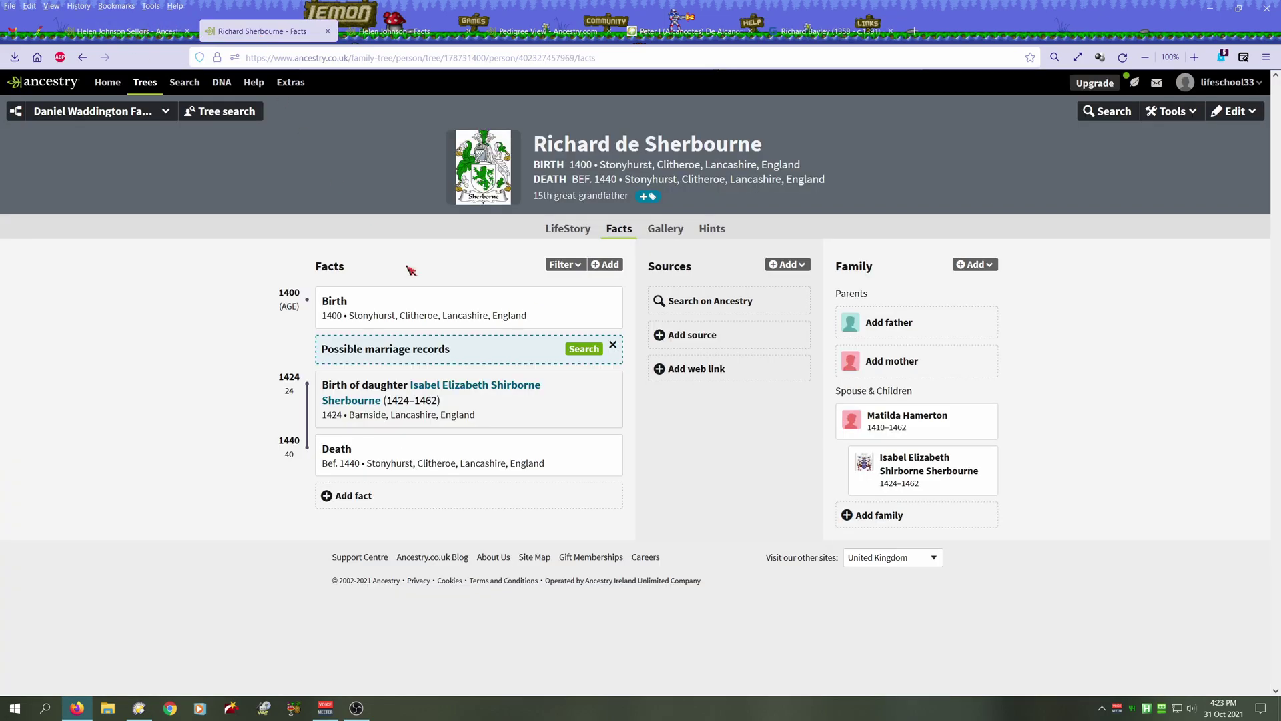
click(889, 323)
click(596, 322)
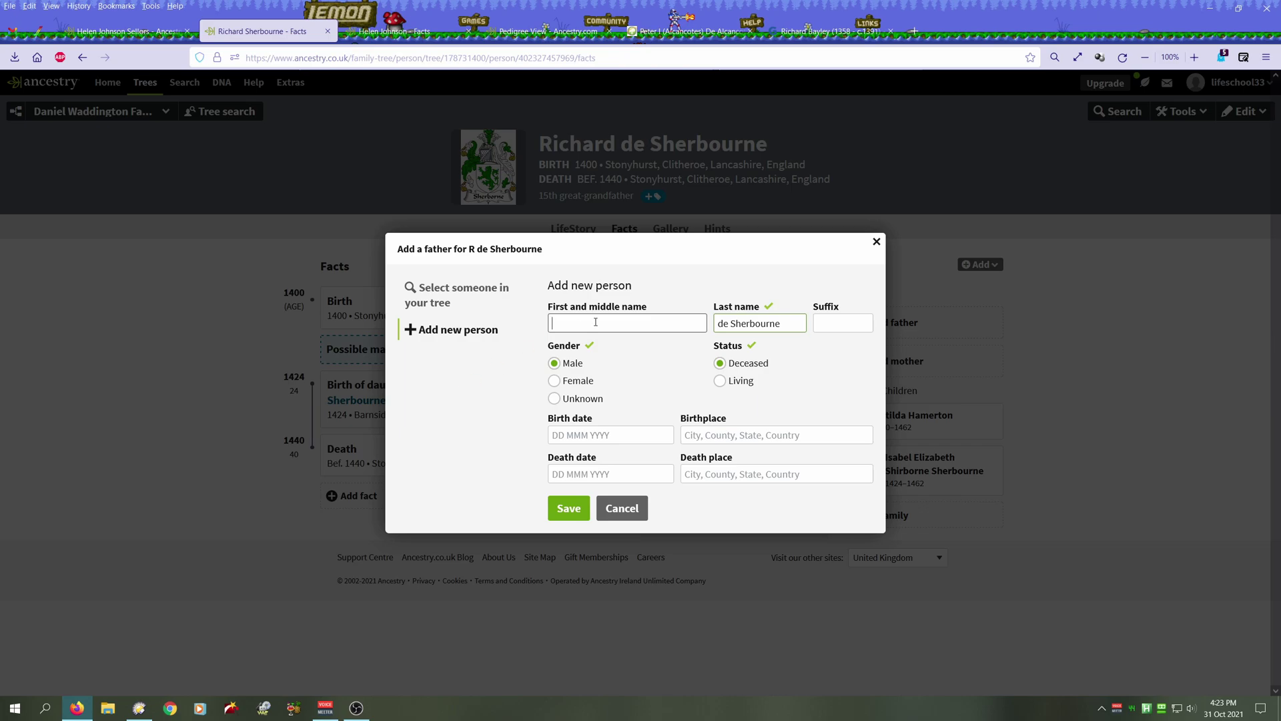
key(ctrl+v)
key(shift+Home)
key(shift+Right)
key(shift+Right)
key(shift+Right)
key(shift+Right)
key(shift+Left)
text(S)
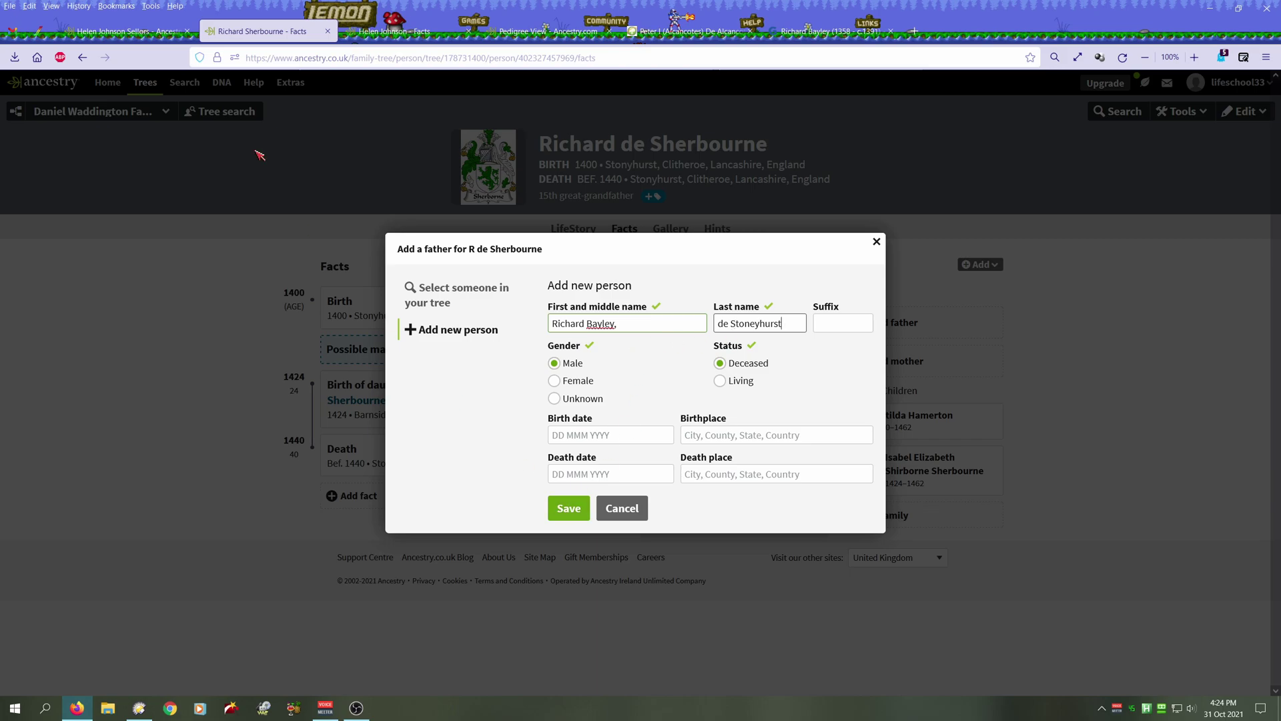
- Look up the Bayley ancestor's dates on Geni and set the new father's birth date to 1358 and death date to 1391
click(828, 30)
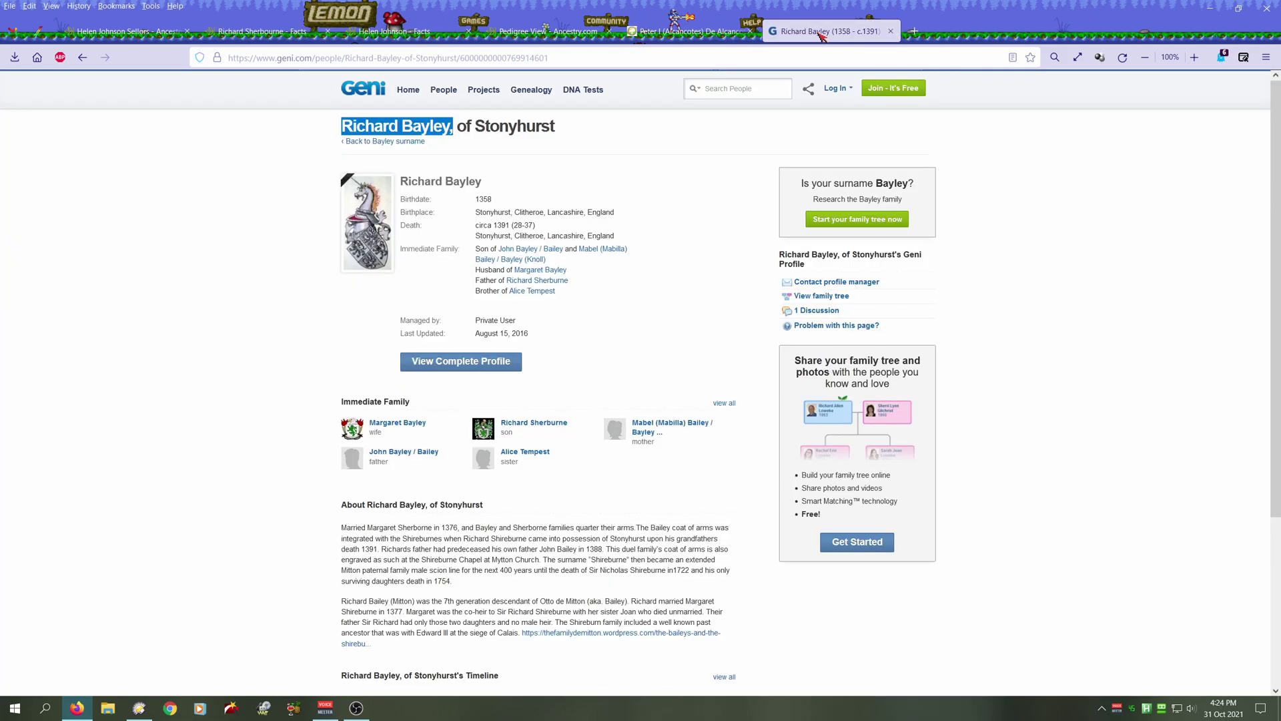
click(276, 32)
click(597, 434)
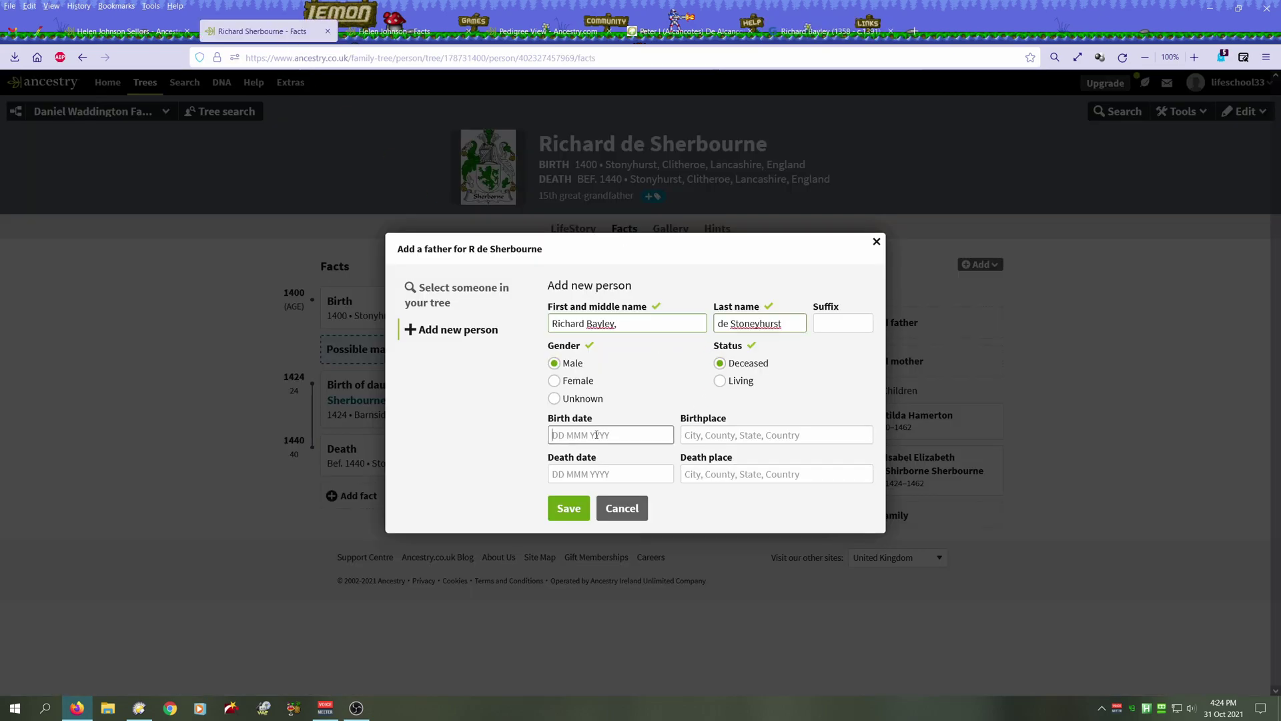
text(1358)
click(825, 33)
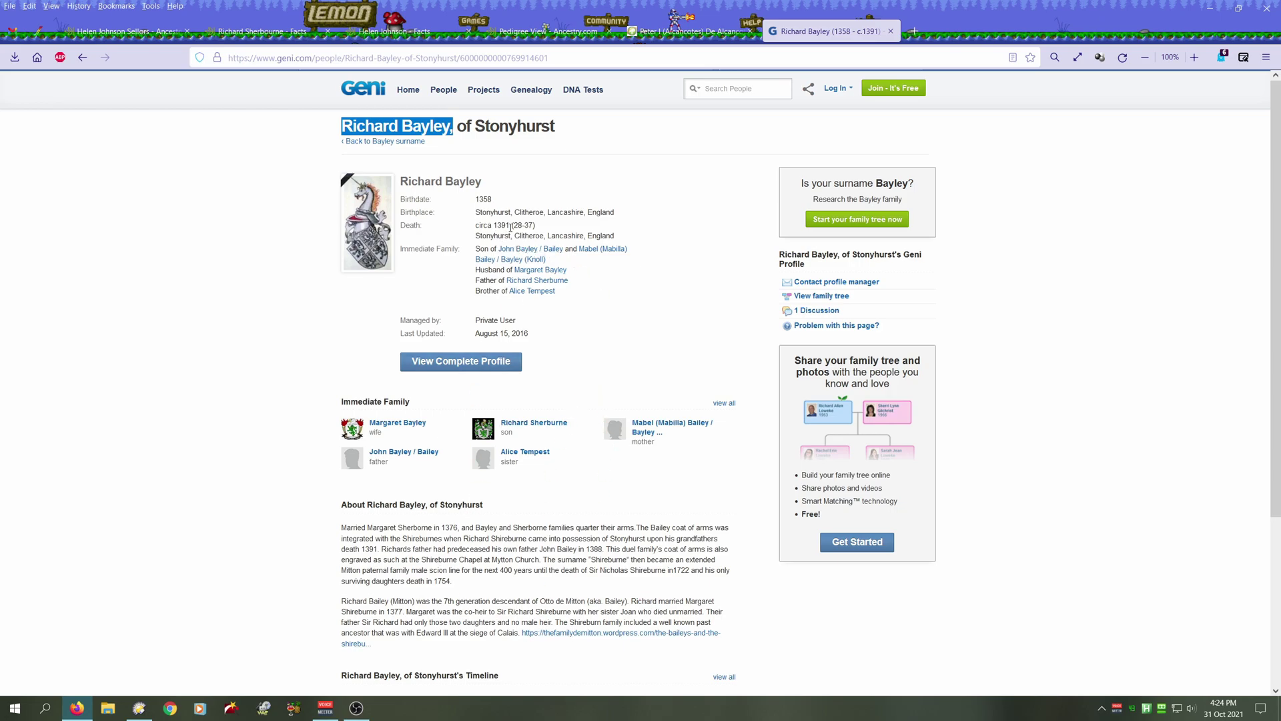
click(262, 32)
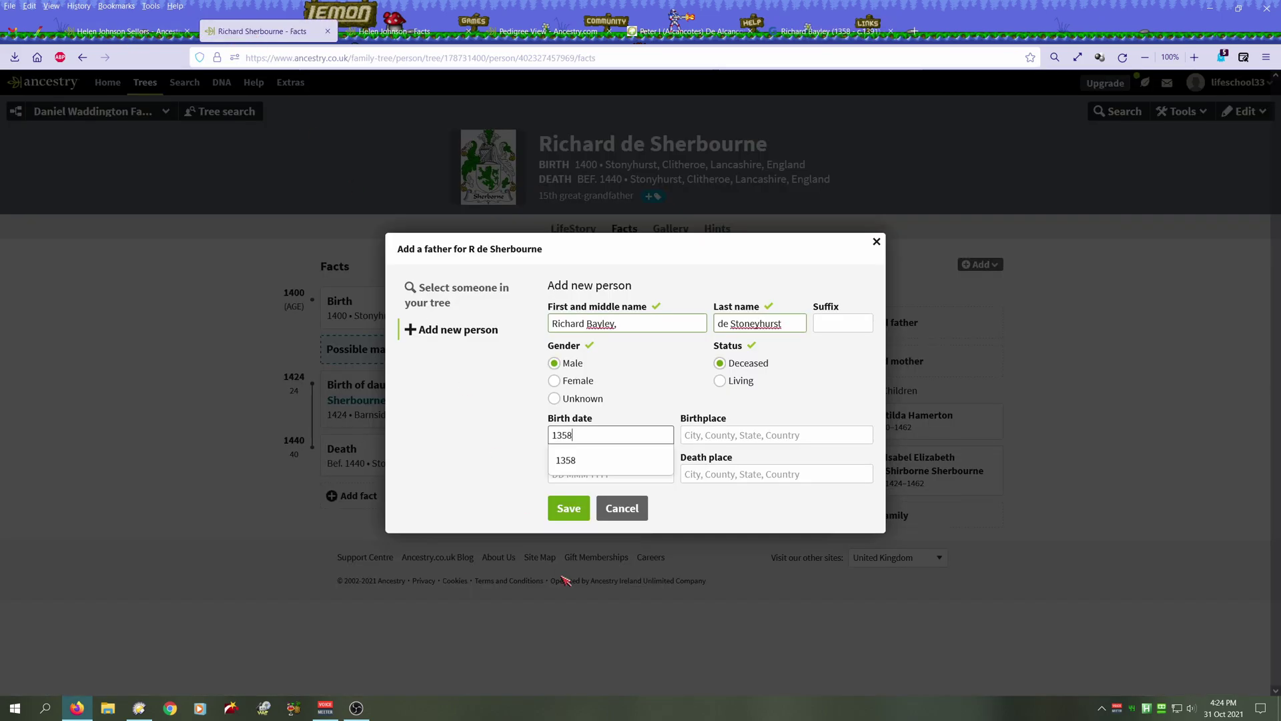
click(576, 472)
text(13)
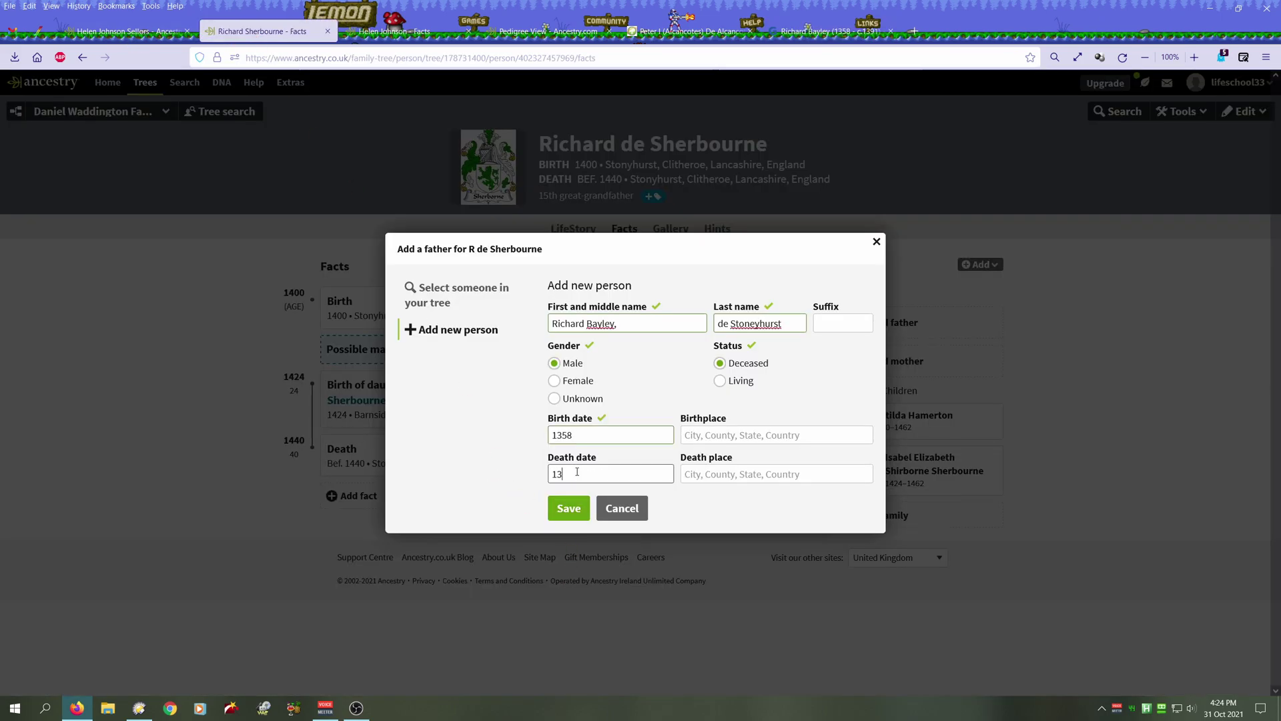
text(91)
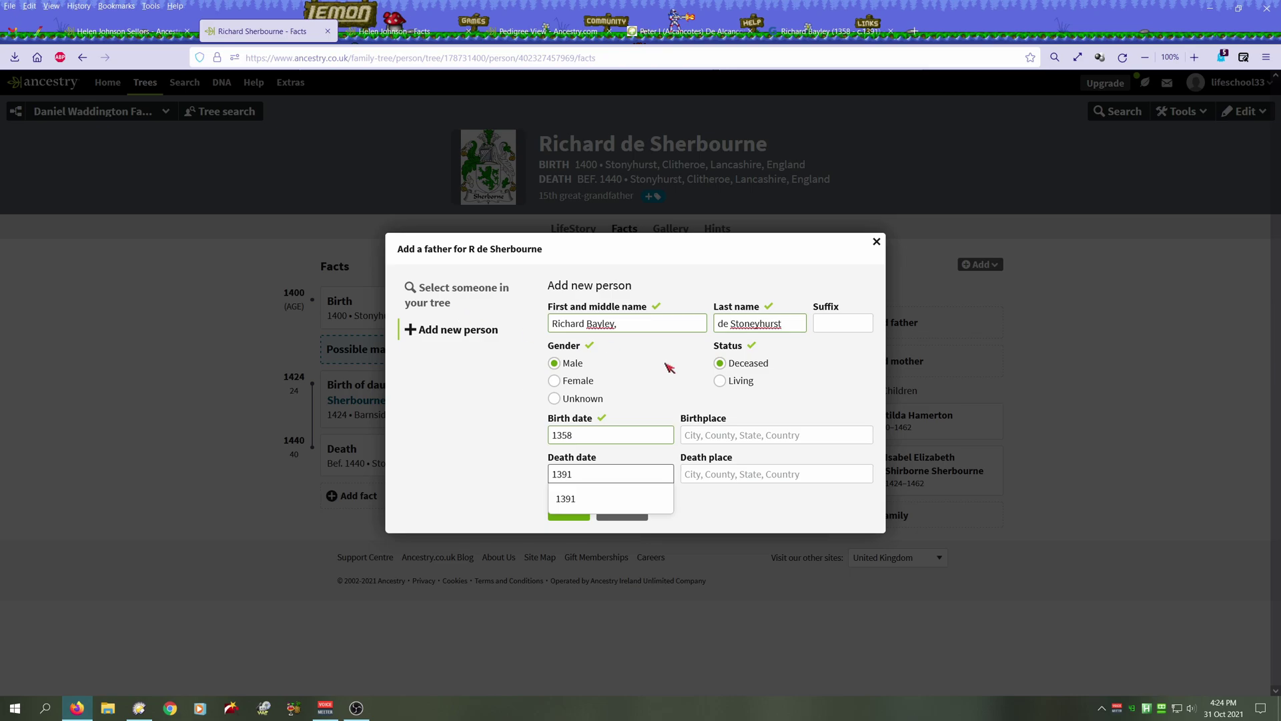
click(727, 435)
key(ctrl+v)
key(ctrl+a)
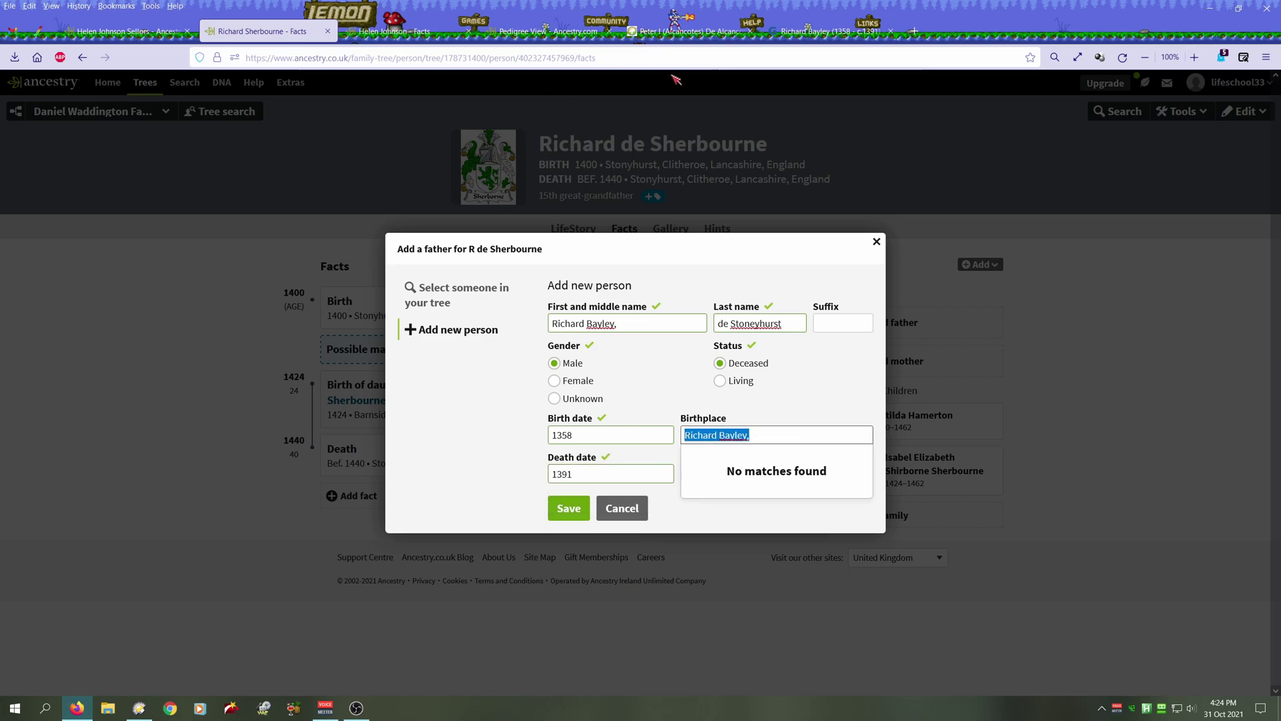
- Copy "Stonyhurst, Clitheroe, Lancashire, England" from the Bayley Geni profile into the new father's birthplace on Ancestry
click(808, 33)
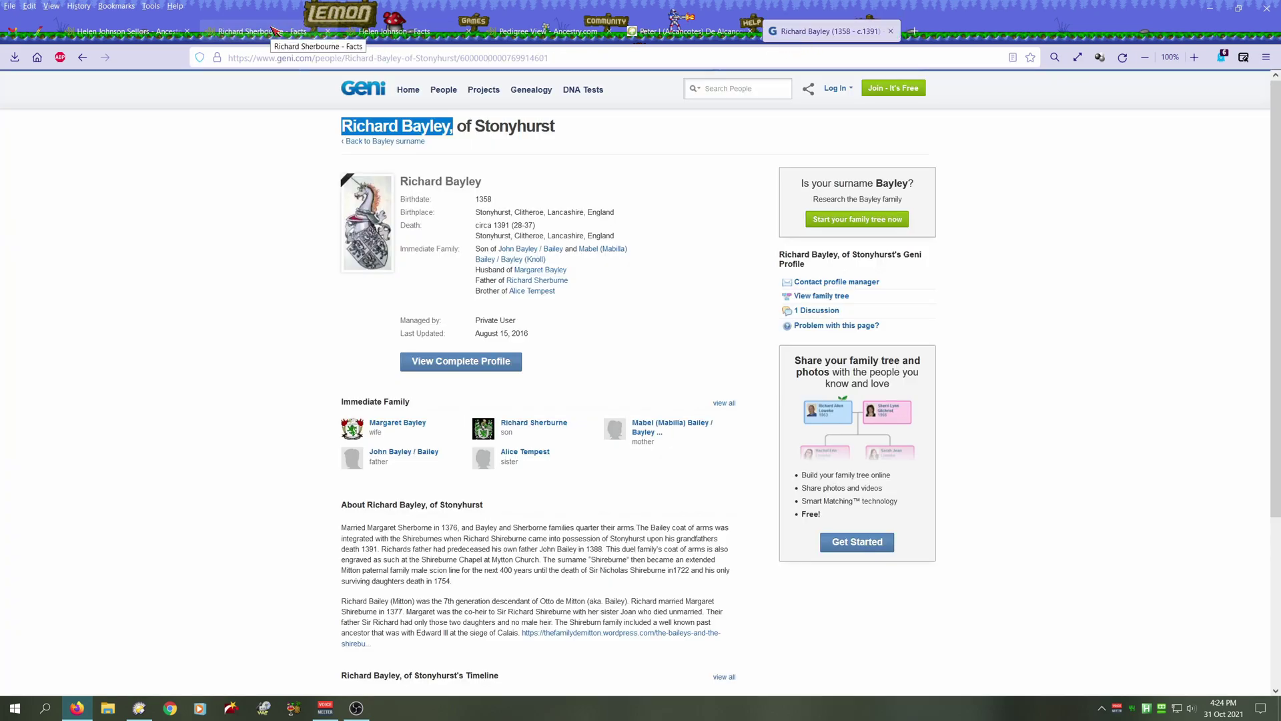
drag(615, 212, 478, 214)
right_click(478, 214)
click(507, 222)
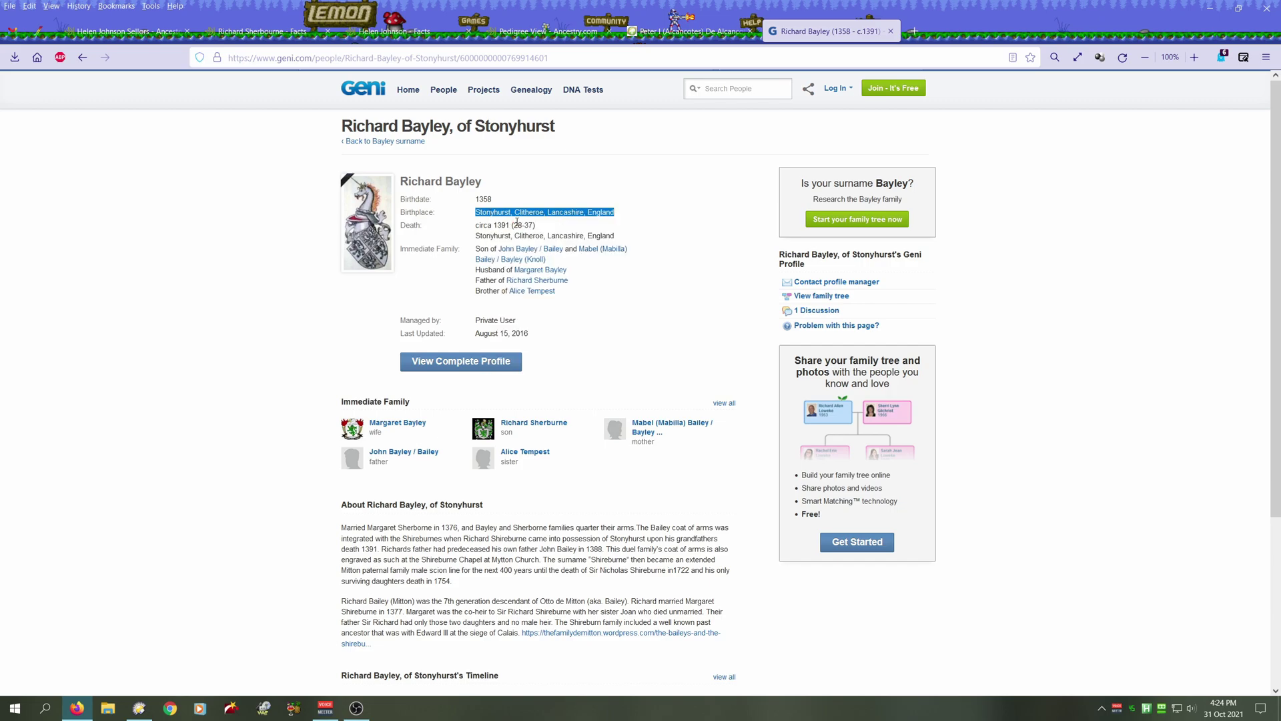
click(245, 33)
drag(768, 434, 530, 442)
key(ctrl+v)
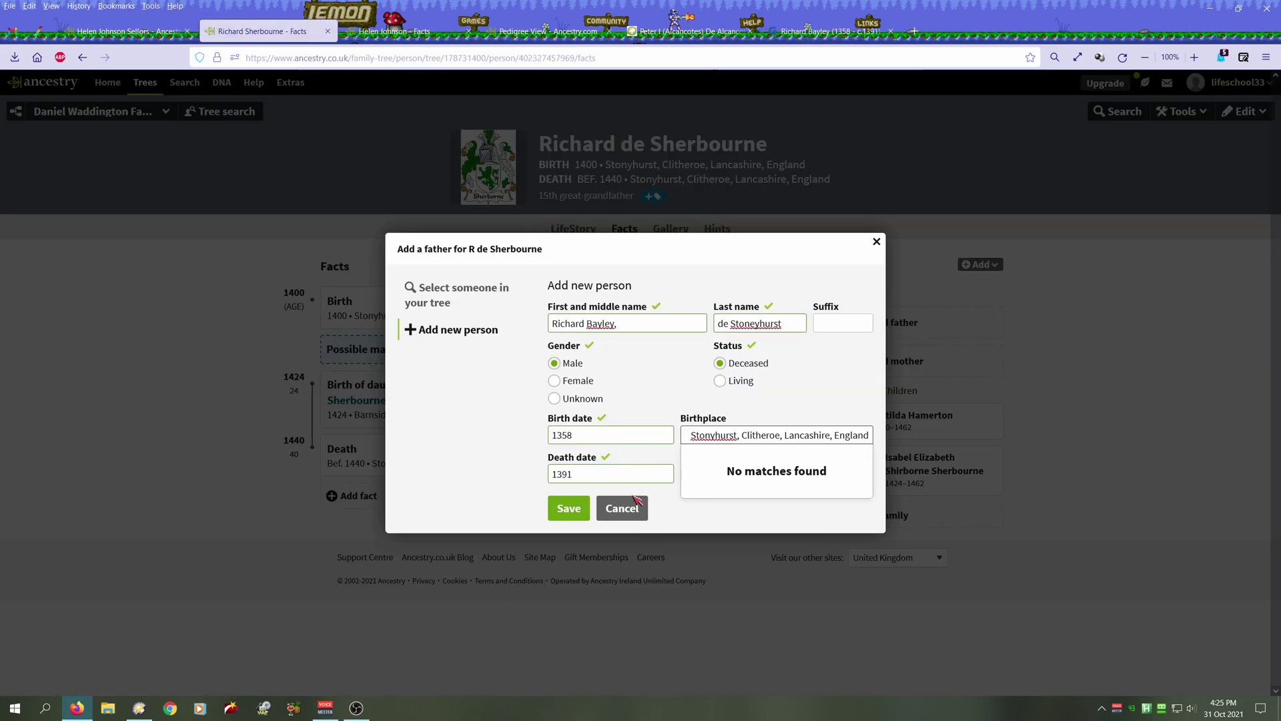
- Enter "Stonyhurst, Clitheroe, Lancashire, England" as the new father's death place and save him to the tree
click(720, 467)
click(711, 479)
key(ctrl+v)
click(568, 510)
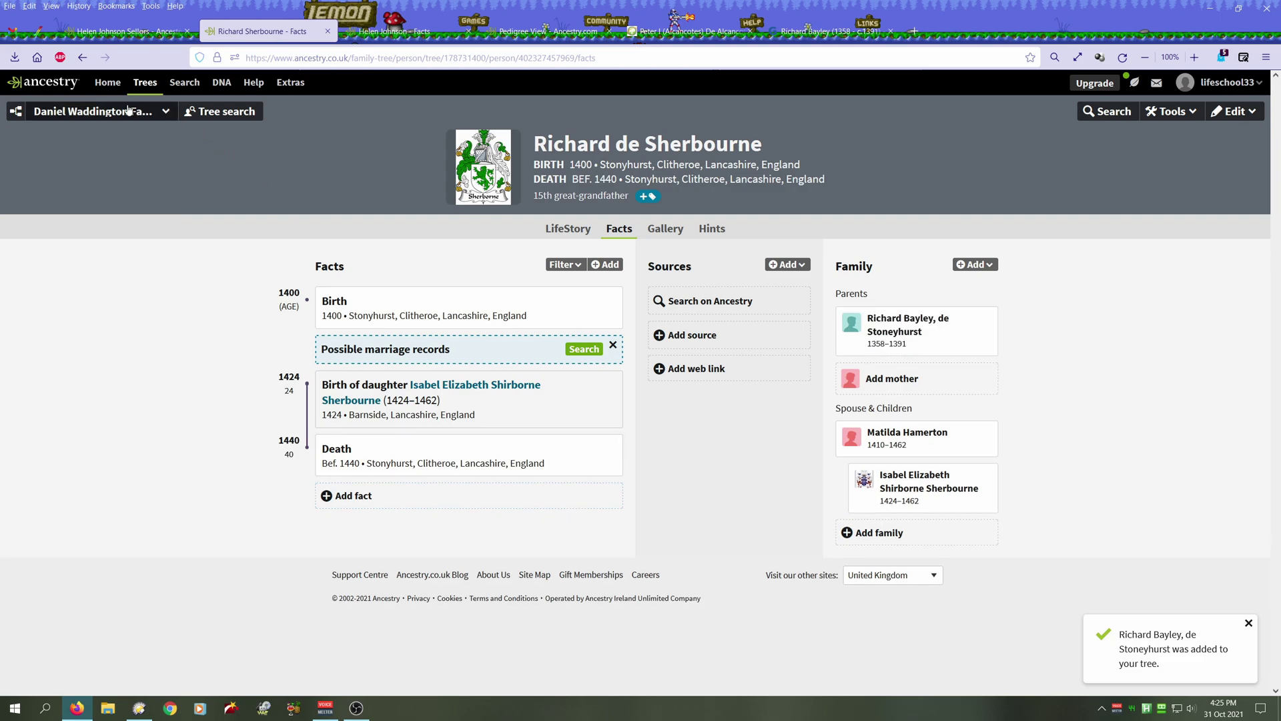
- Open the Sherbourne daughter's profile from the pedigree view and review her parent, spouse and child relationships
click(124, 119)
click(103, 141)
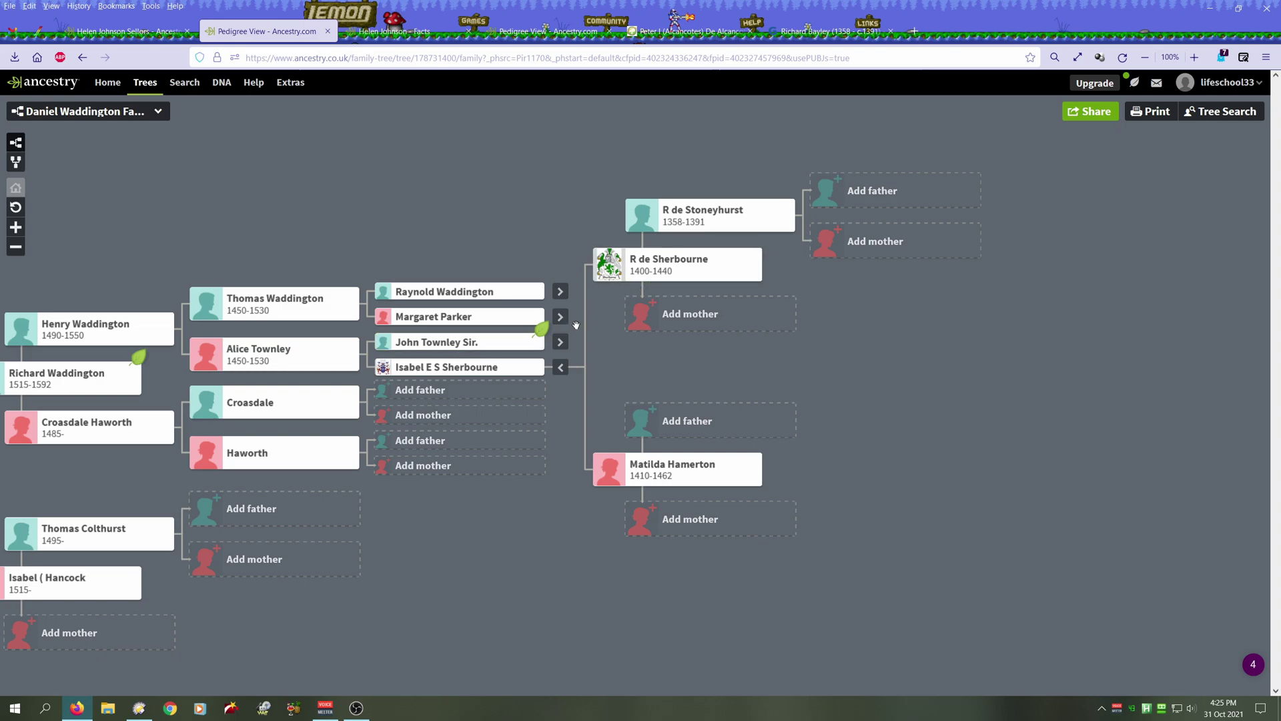
click(499, 375)
click(496, 486)
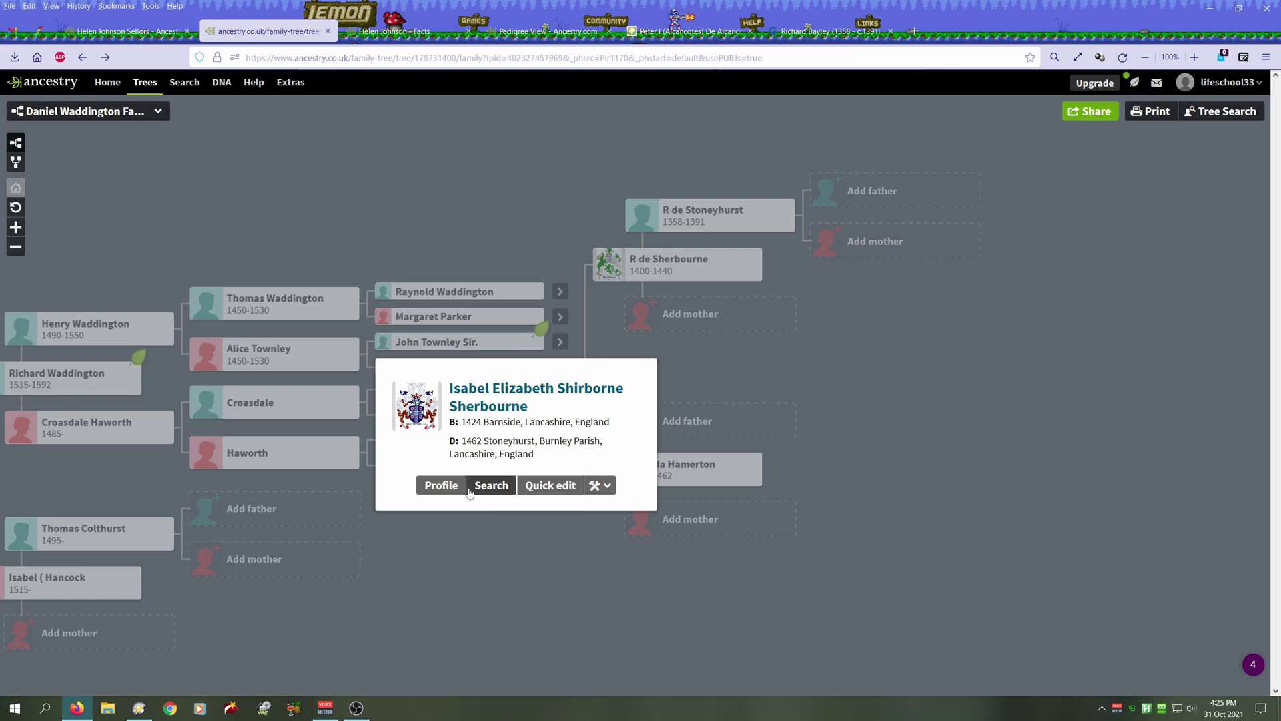
click(448, 485)
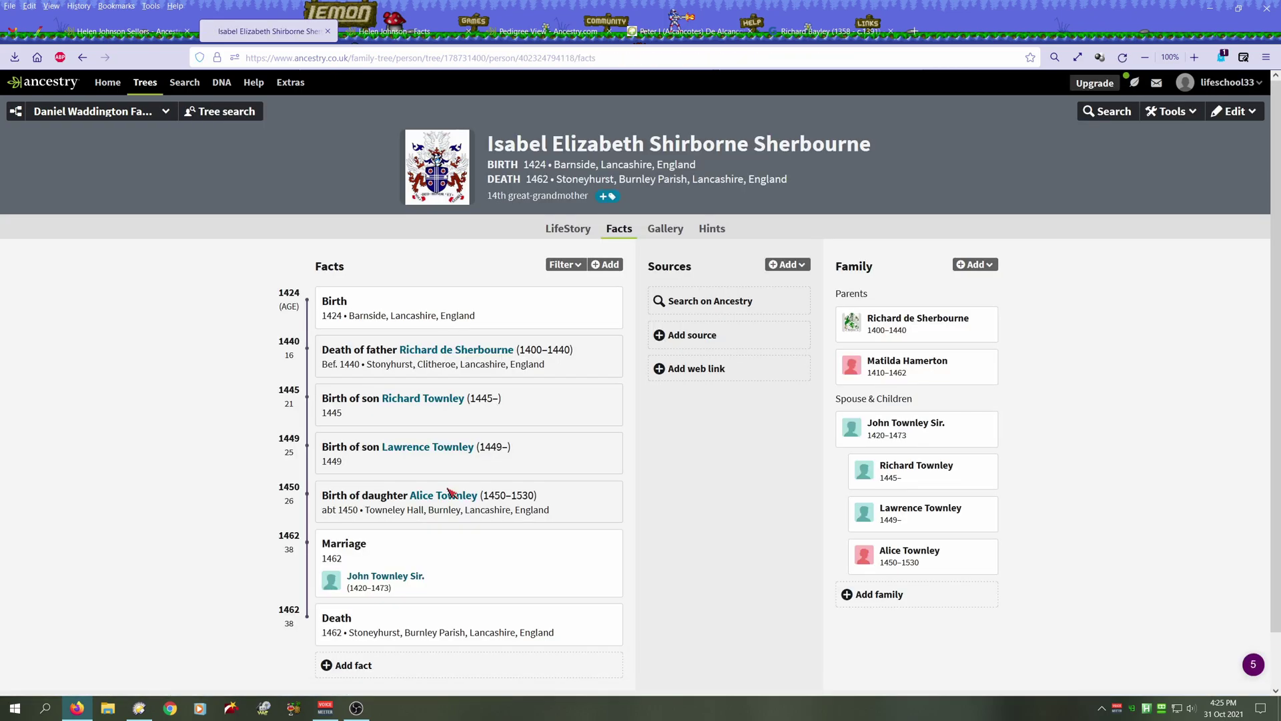
click(1234, 110)
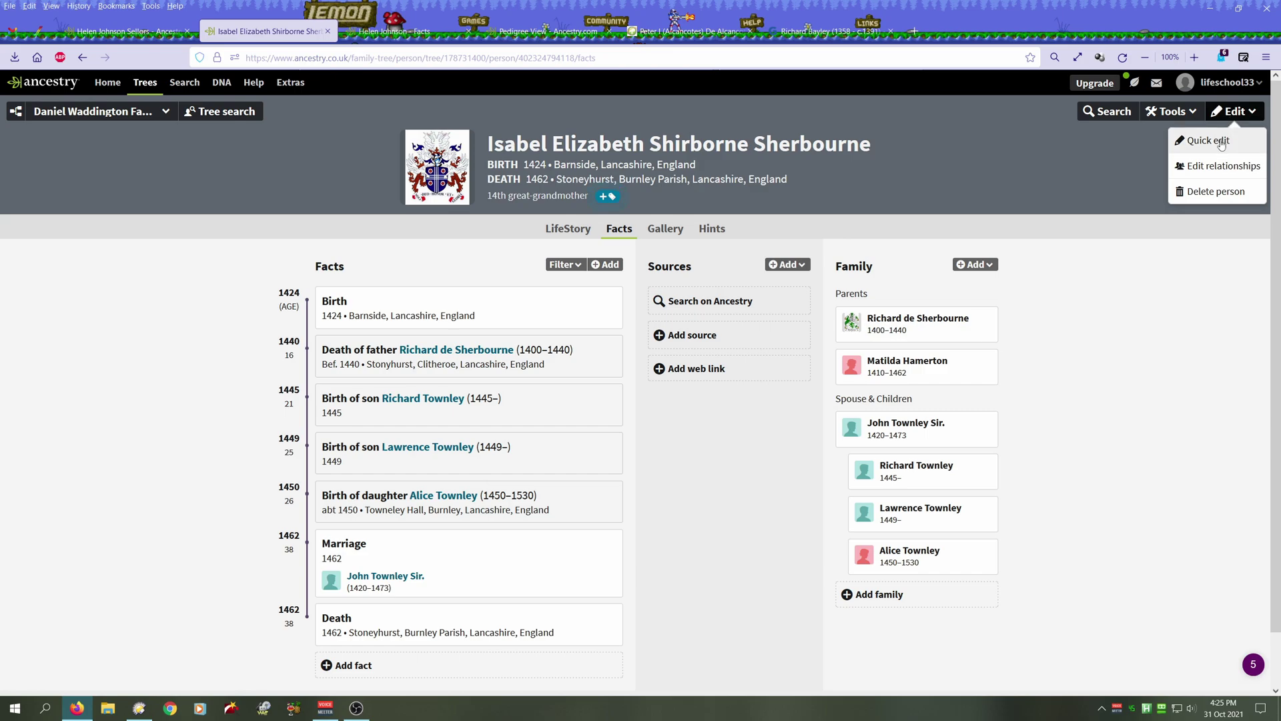
click(1223, 166)
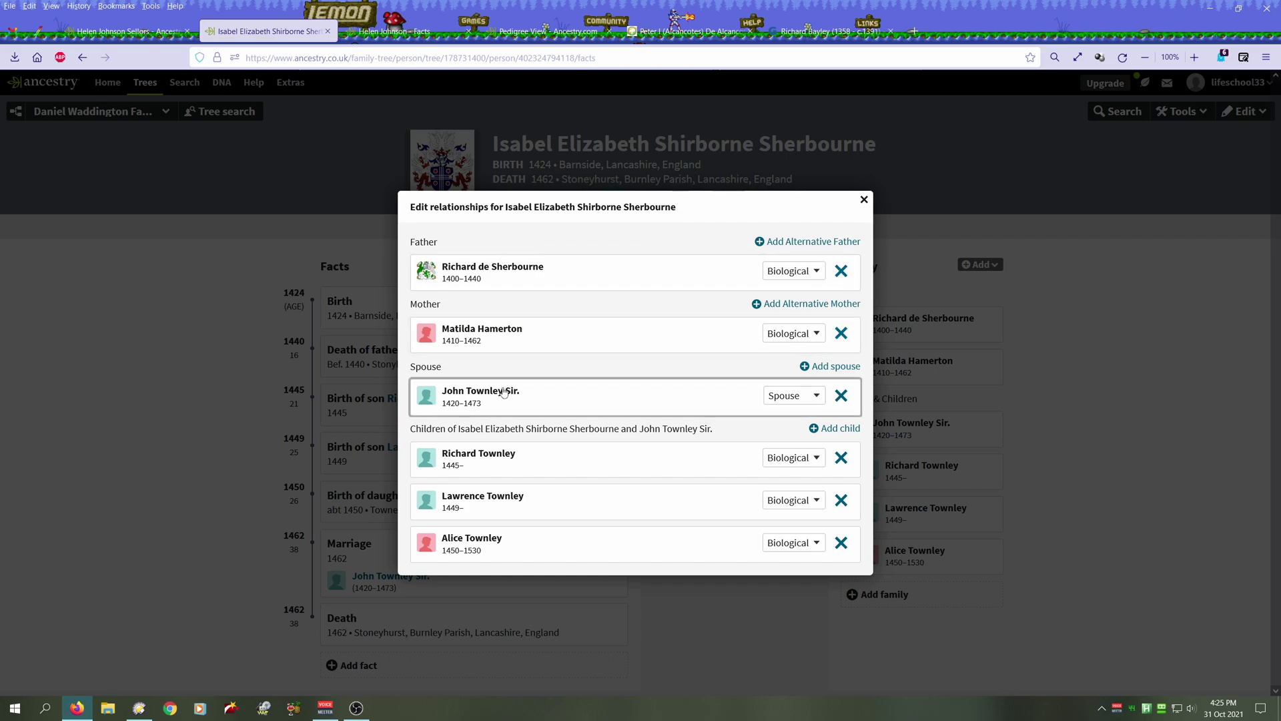
click(865, 200)
- Open the new de Stoneyhurst ancestor's profile from the pedigree view and return to his Bayley page on Geni
click(106, 111)
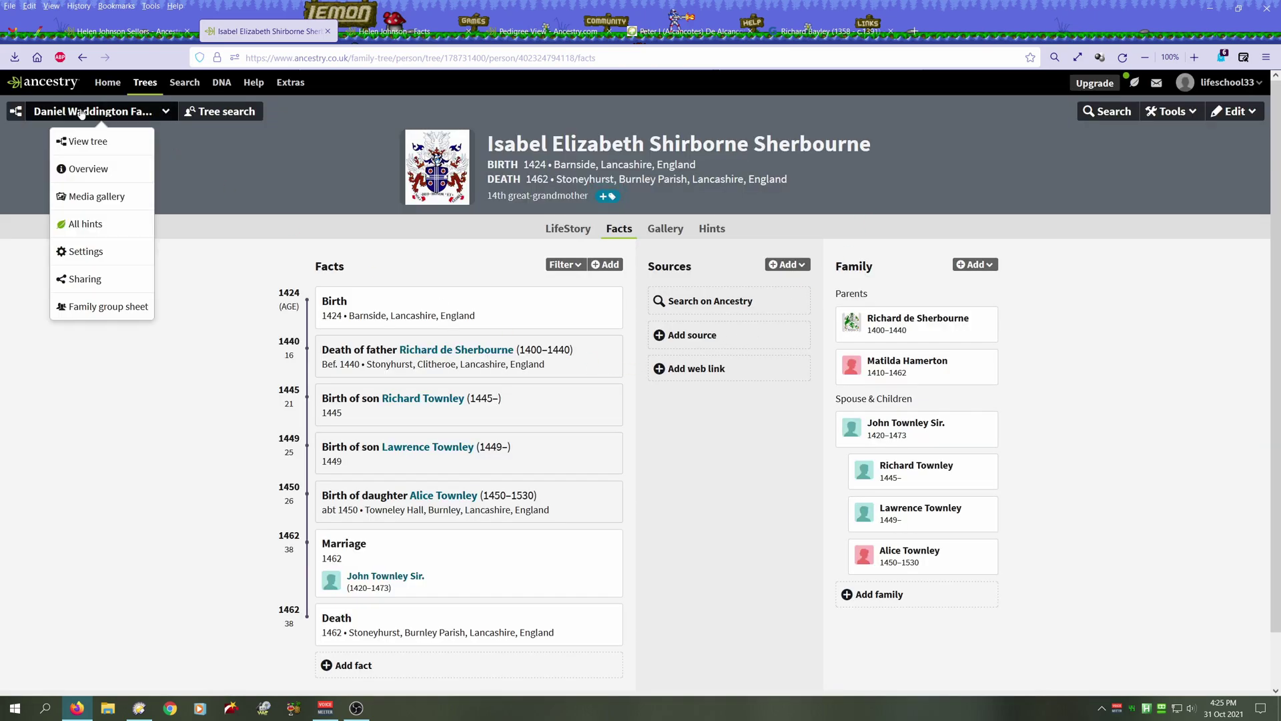
click(95, 142)
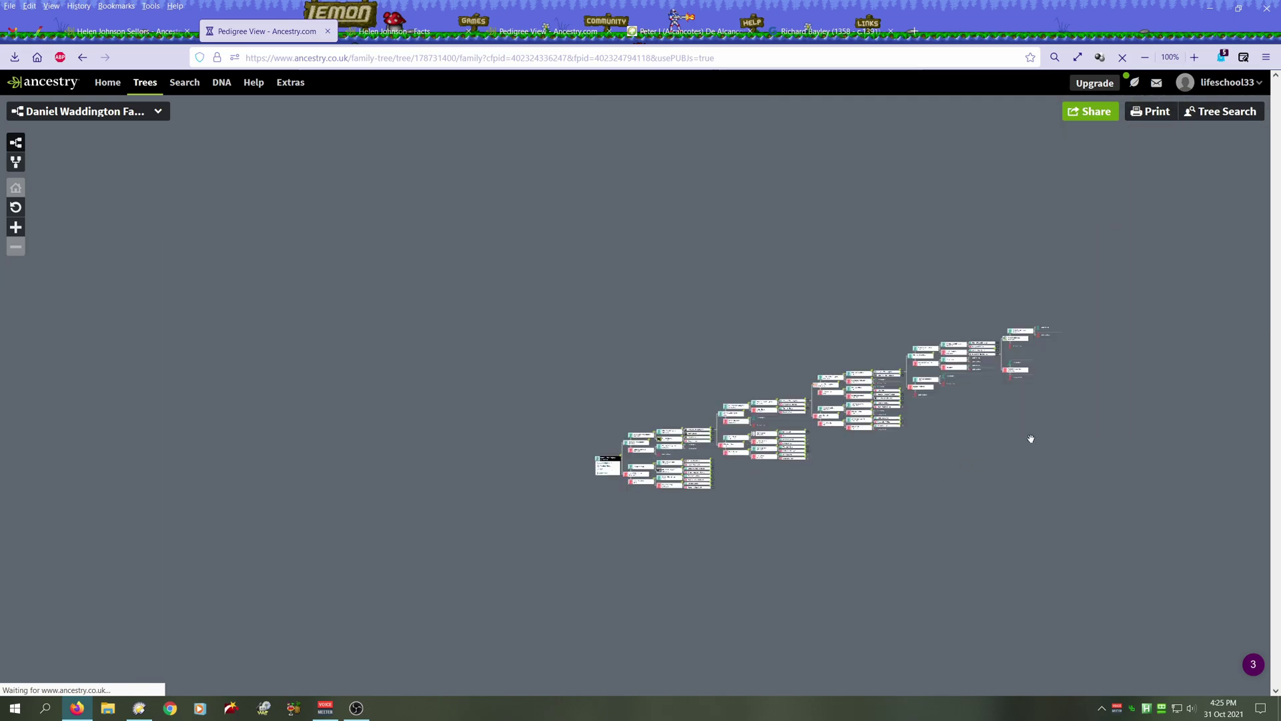
scroll(1031, 369, up, 2)
drag(804, 487, 571, 523)
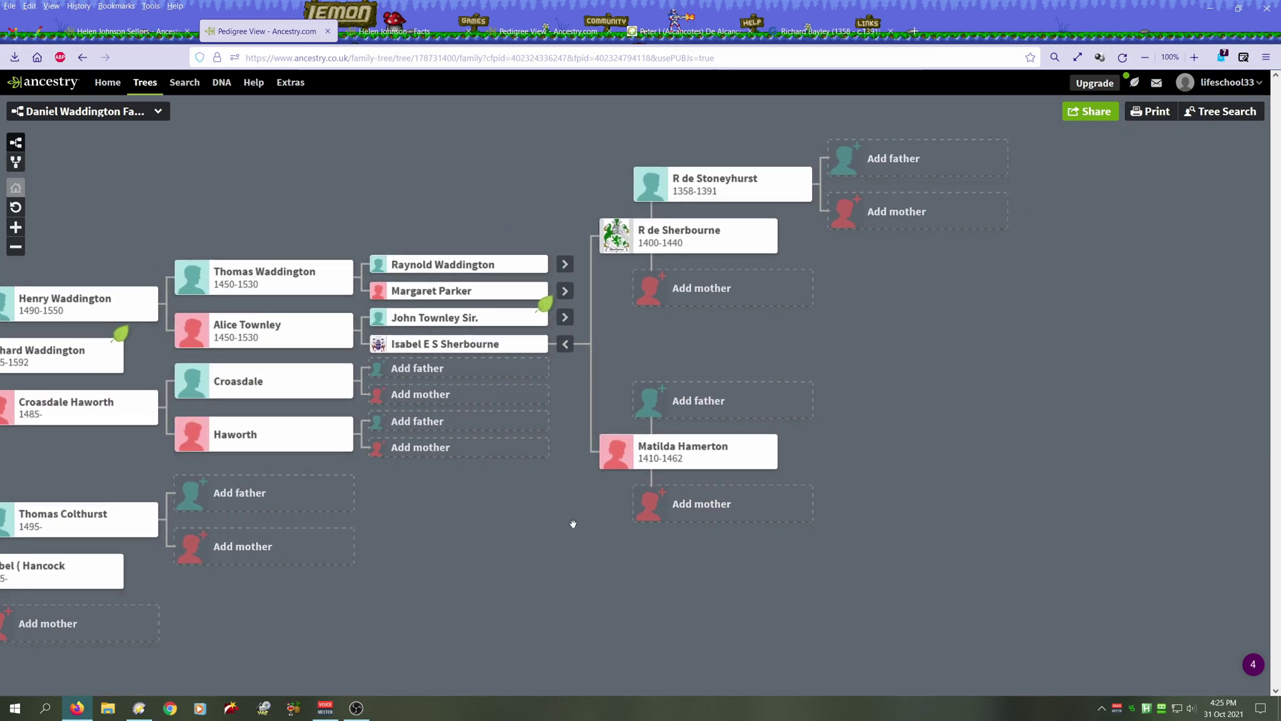
drag(840, 263, 647, 363)
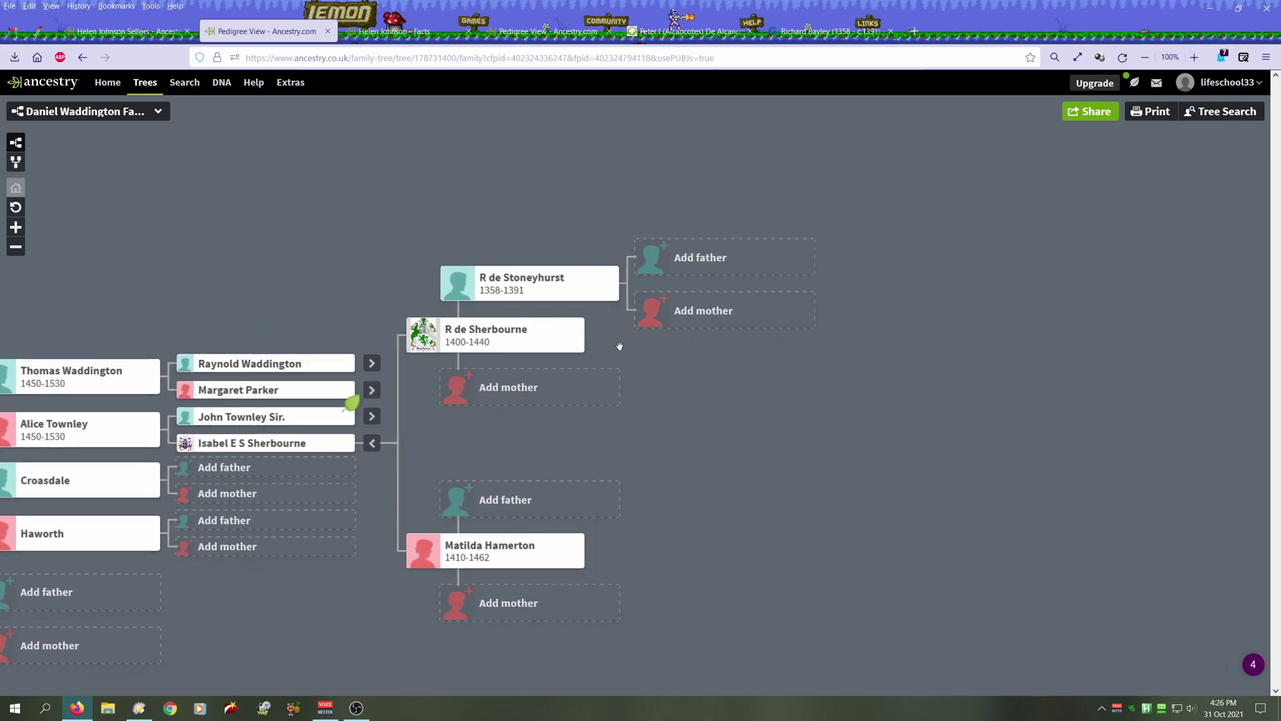
click(499, 292)
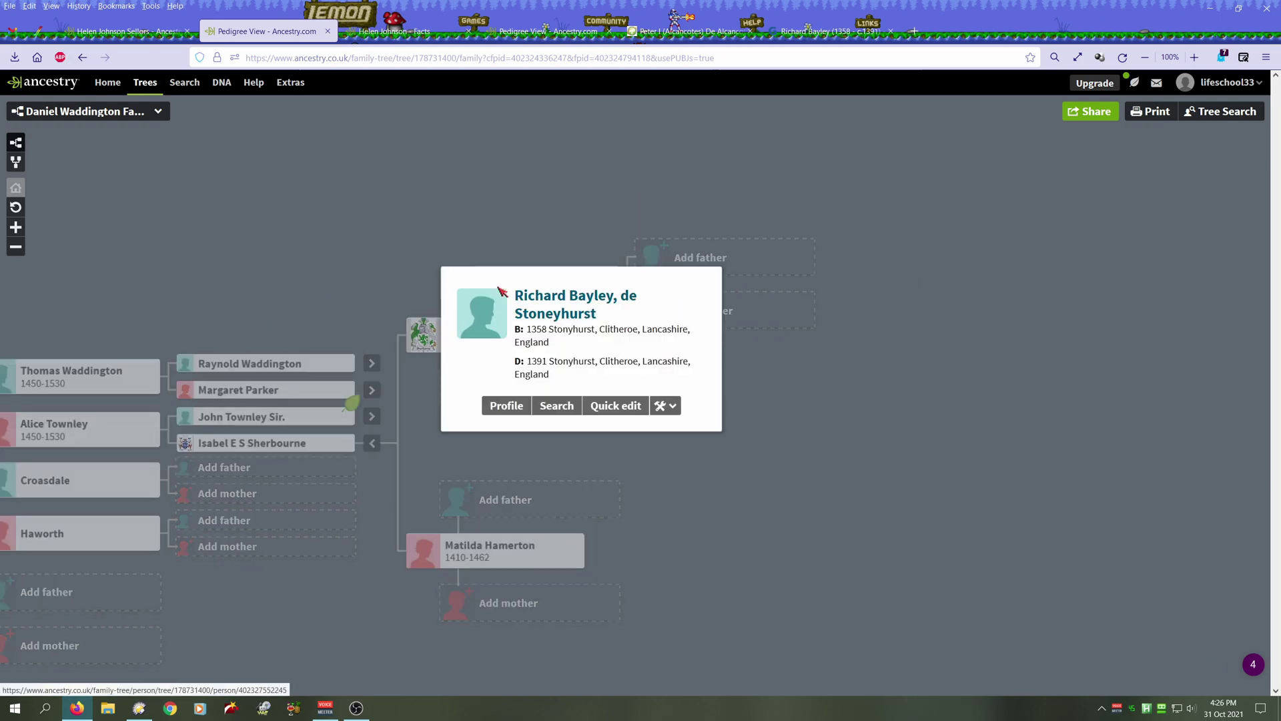
click(505, 407)
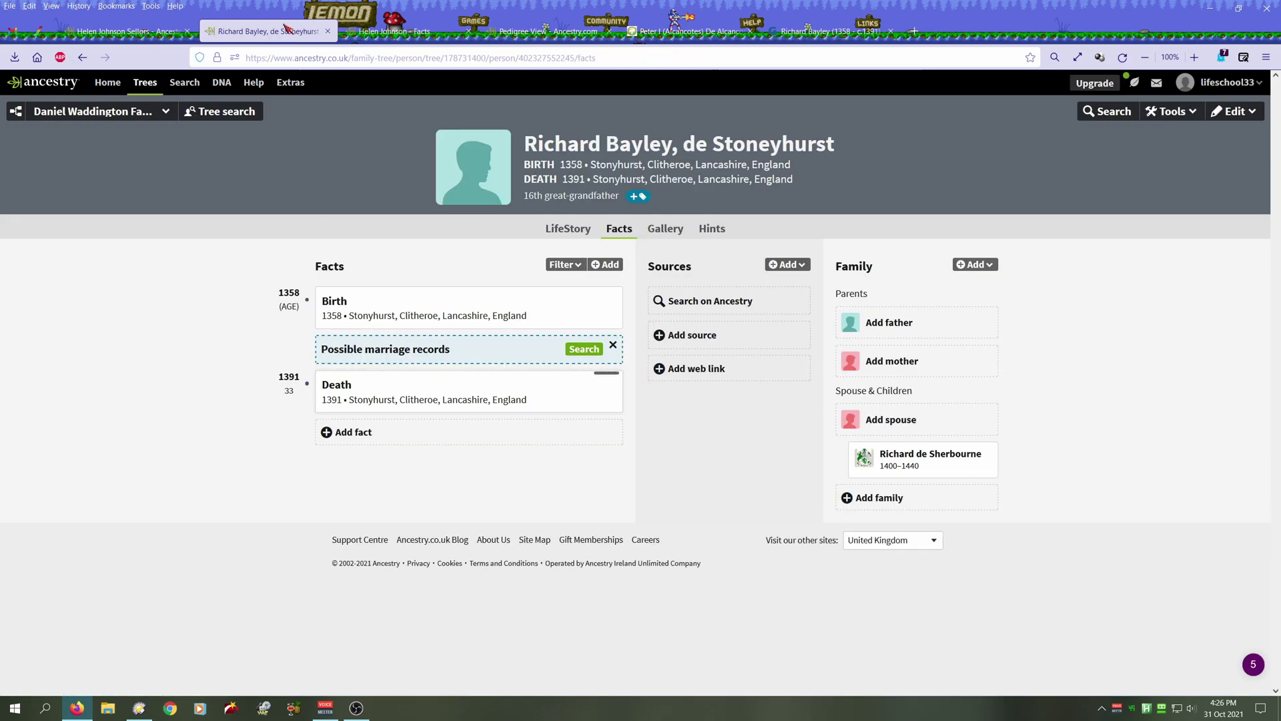
click(817, 32)
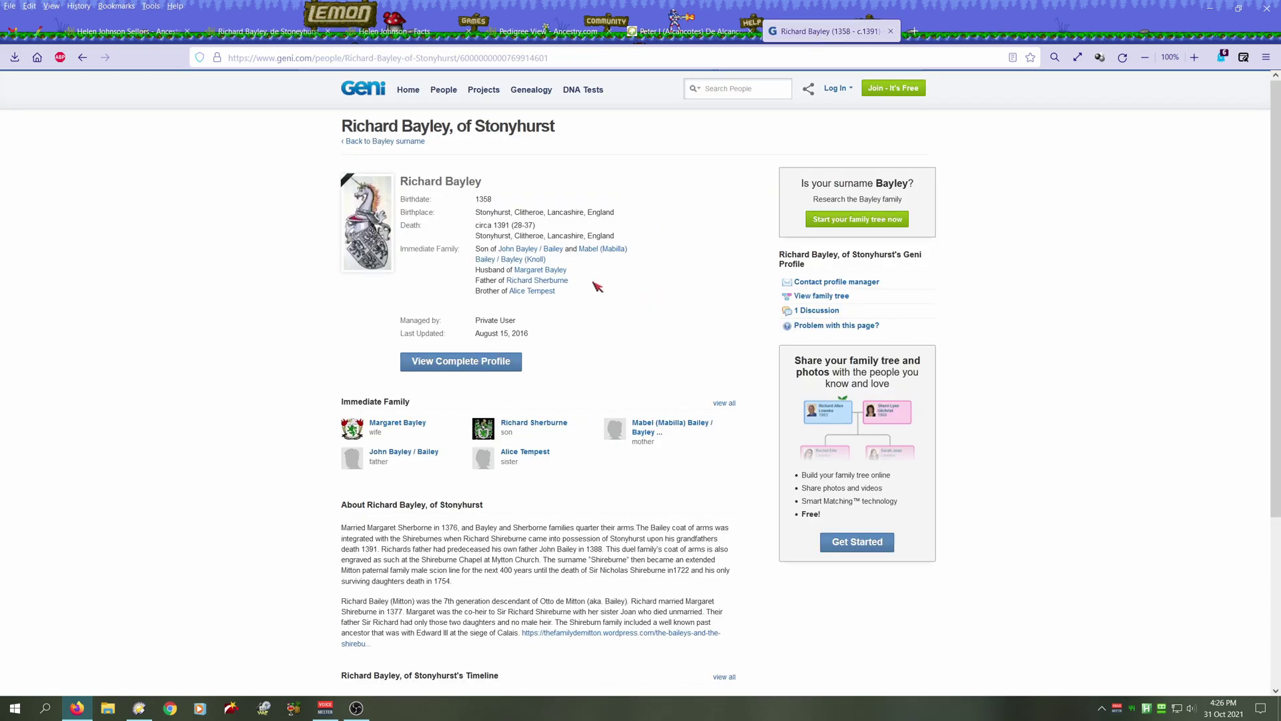
- Open the Geni profile of the Bayley ancestor's father and read his dates, places, family links and de Mitton lineage notes
click(519, 252)
mouse_move(519, 252)
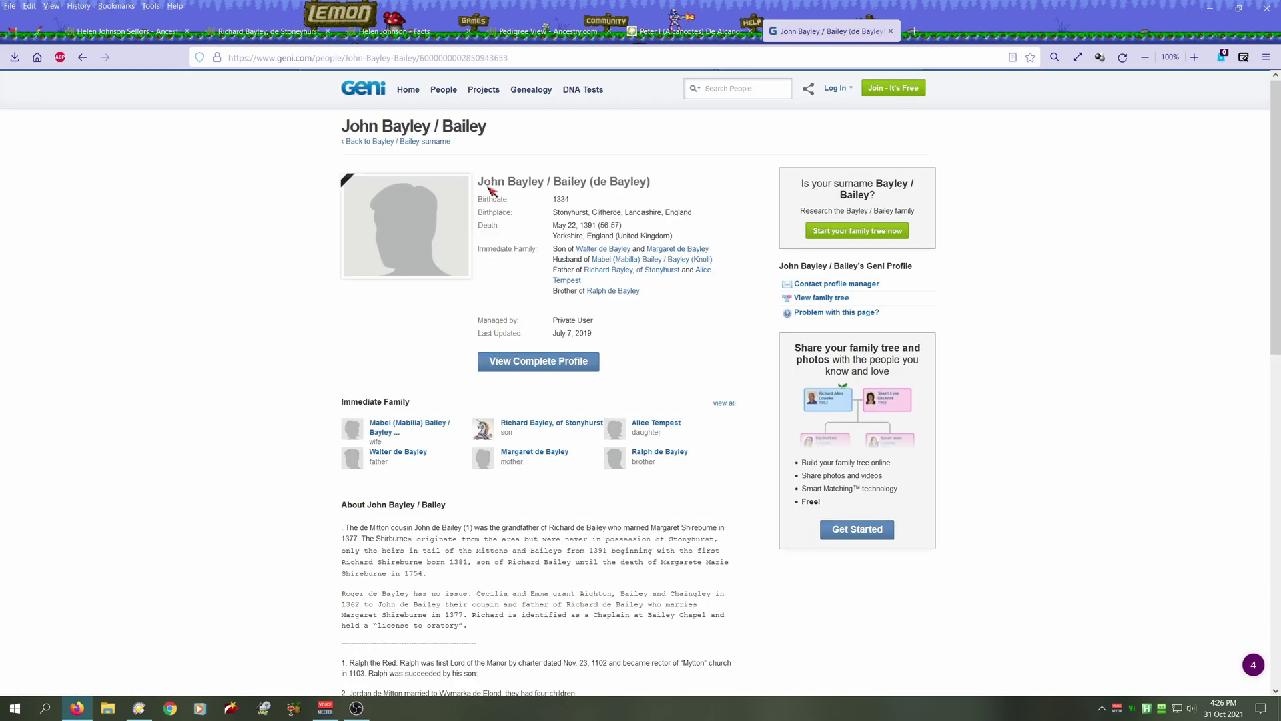
drag(342, 130, 371, 129)
right_click(372, 129)
click(377, 144)
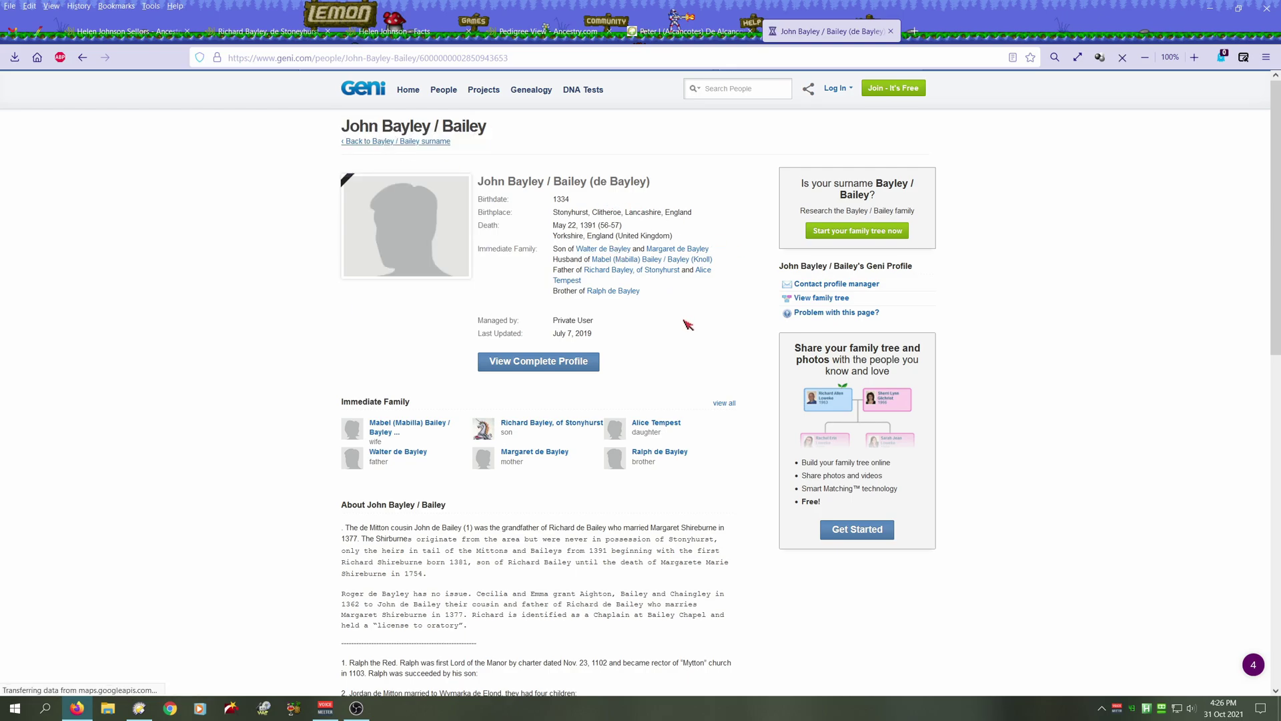
scroll(684, 322, down, 2)
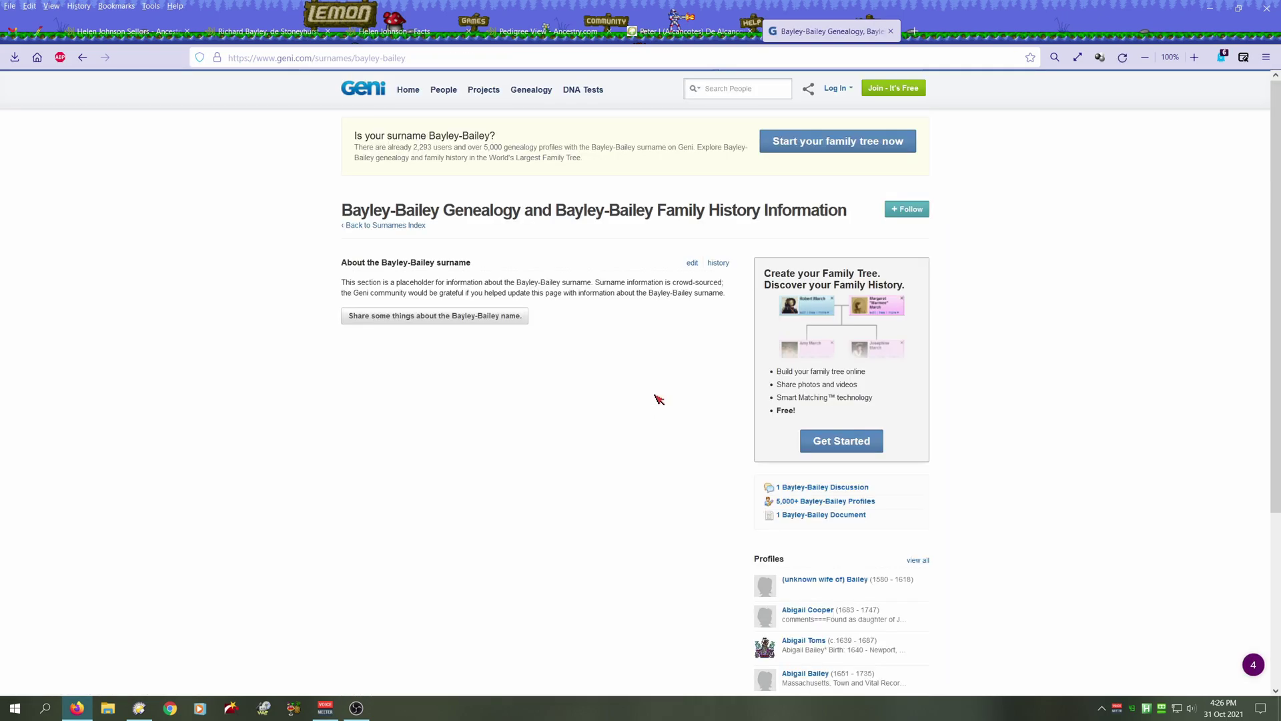
key(alt+Left)
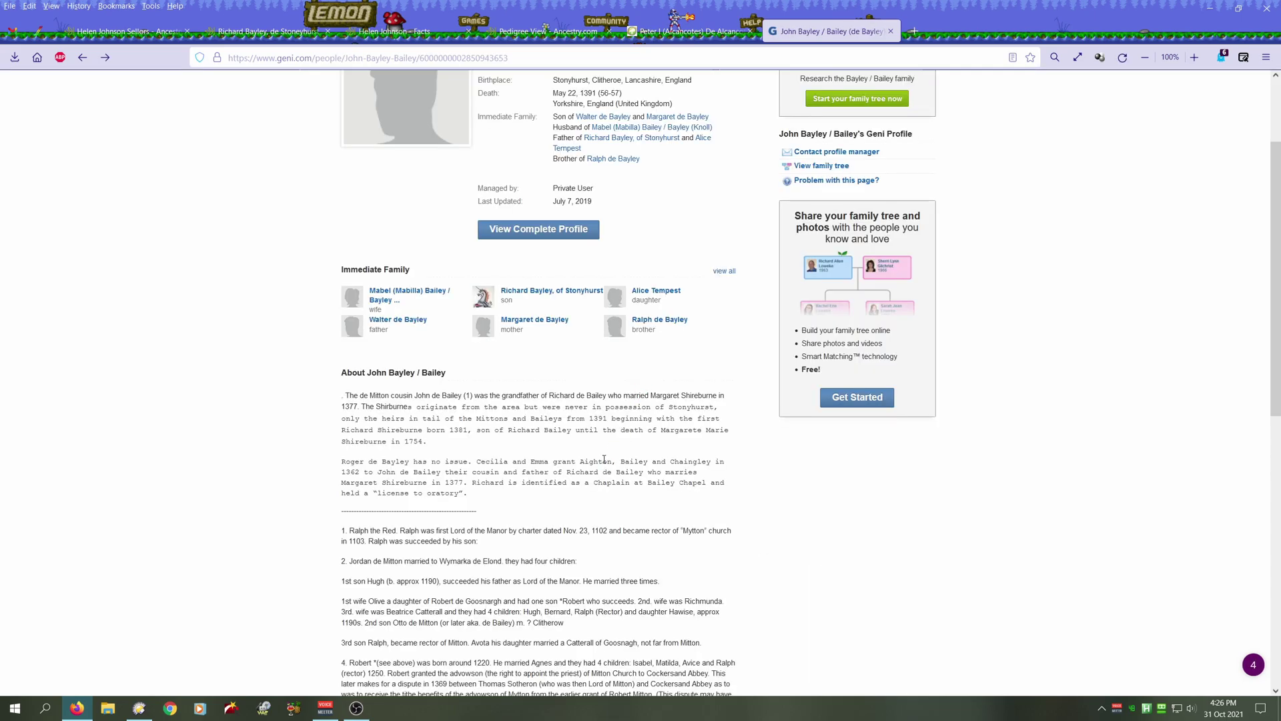
scroll(604, 459, down, 2)
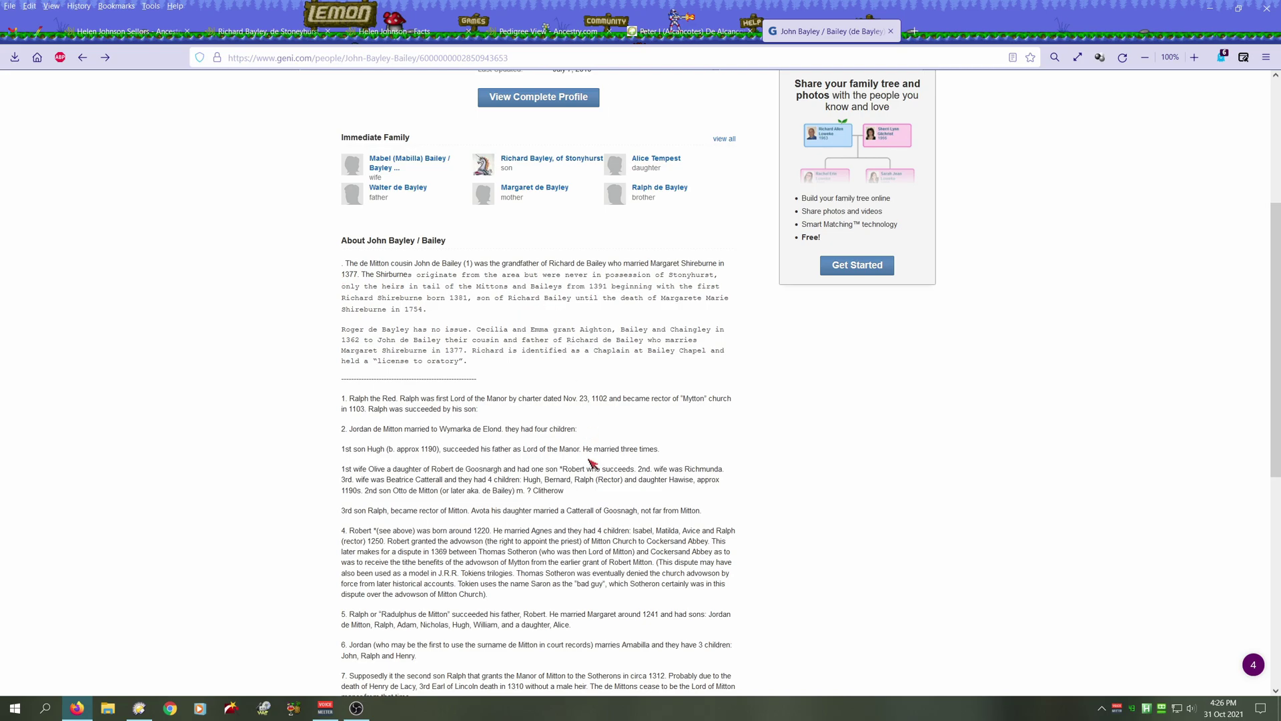
scroll(591, 463, down, 2)
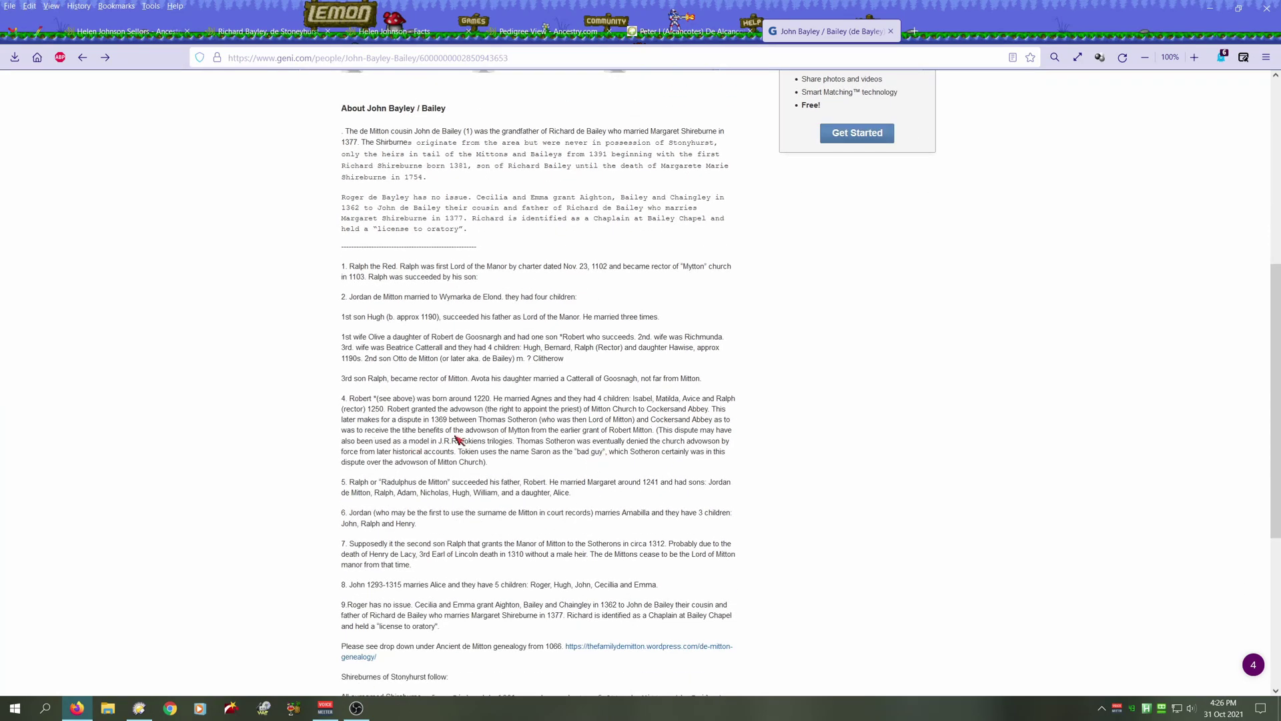
drag(519, 441, 372, 379)
click(757, 437)
- On Ancestry, start adding a father for the de Stoneyhurst ancestor, entering his first name and his Bayley surname with the place title
click(245, 36)
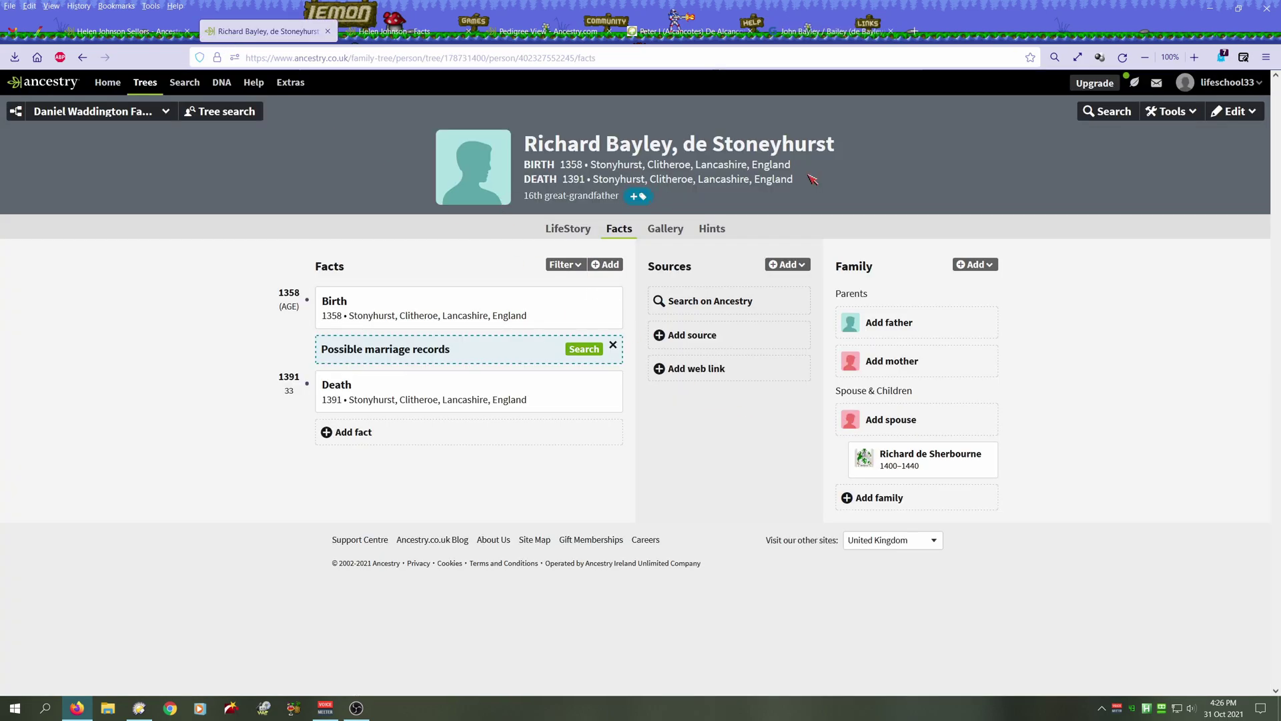
click(887, 324)
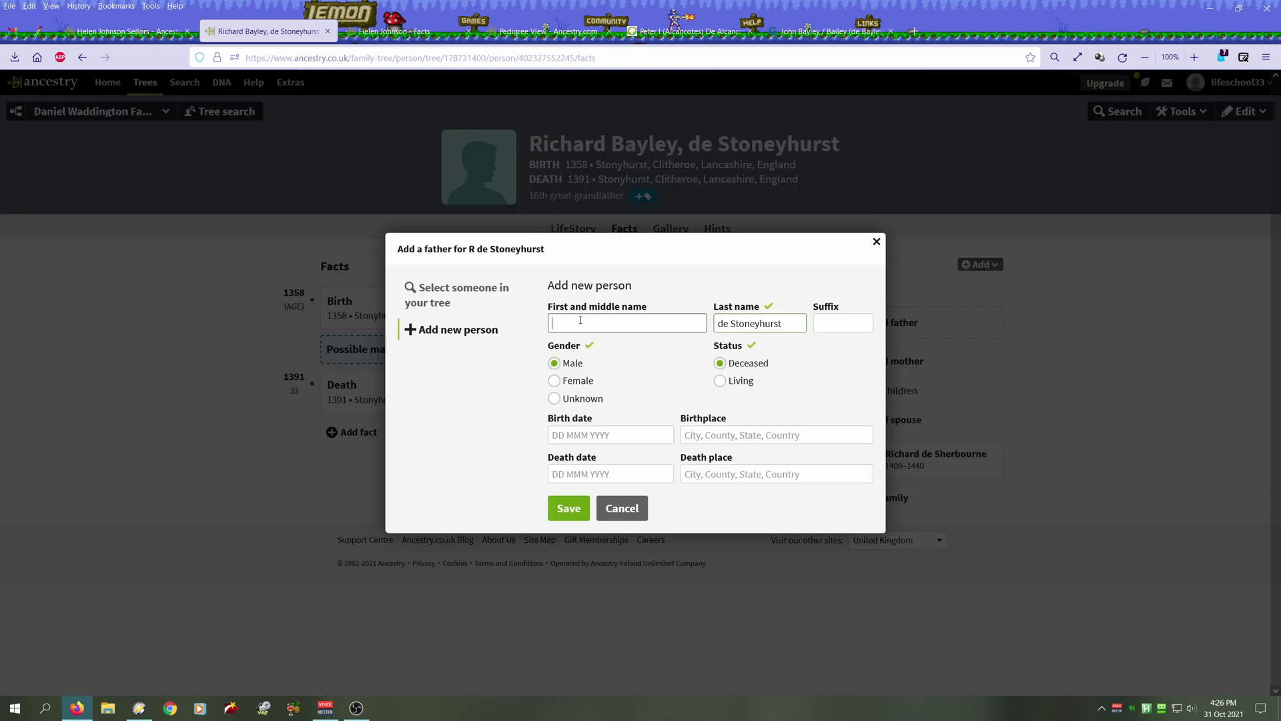
text(John)
drag(783, 323, 706, 320)
text(B)
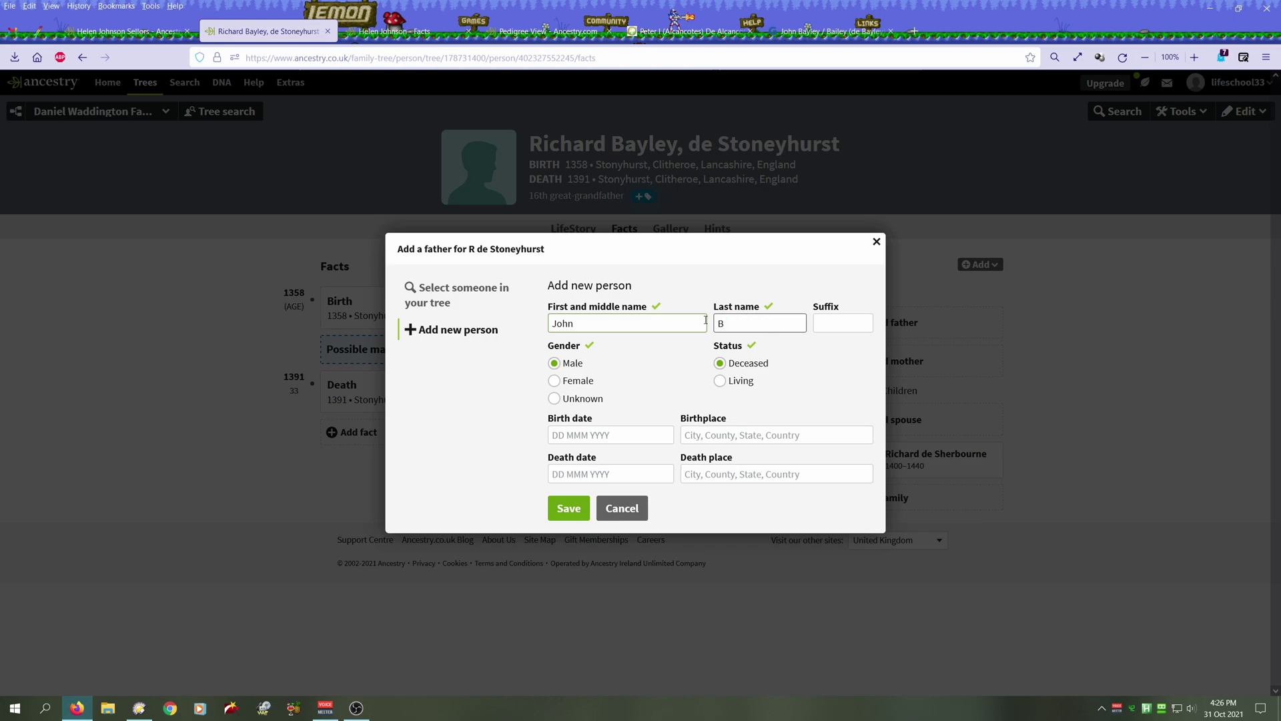
text(ayley of Stoneyhurt)
- Look up the father's birth year on his Geni profile and set his birth date on Ancestry to 1334
click(788, 31)
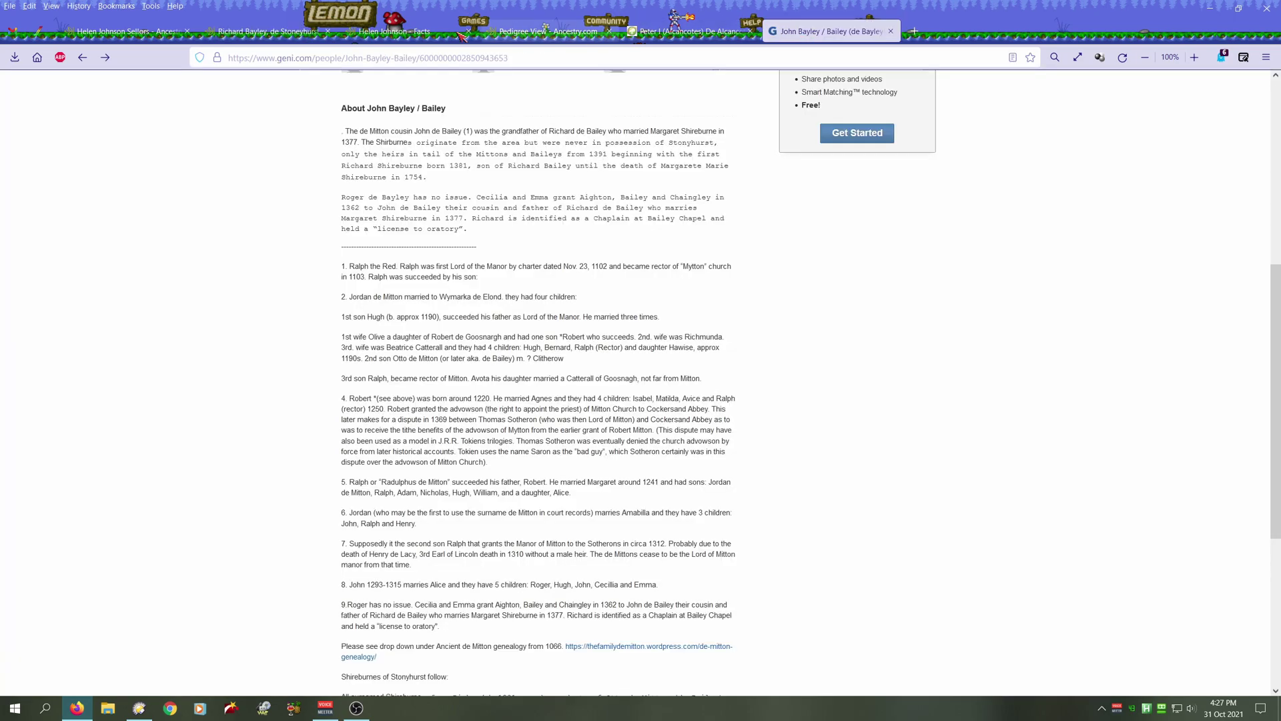
scroll(464, 161, up, 6)
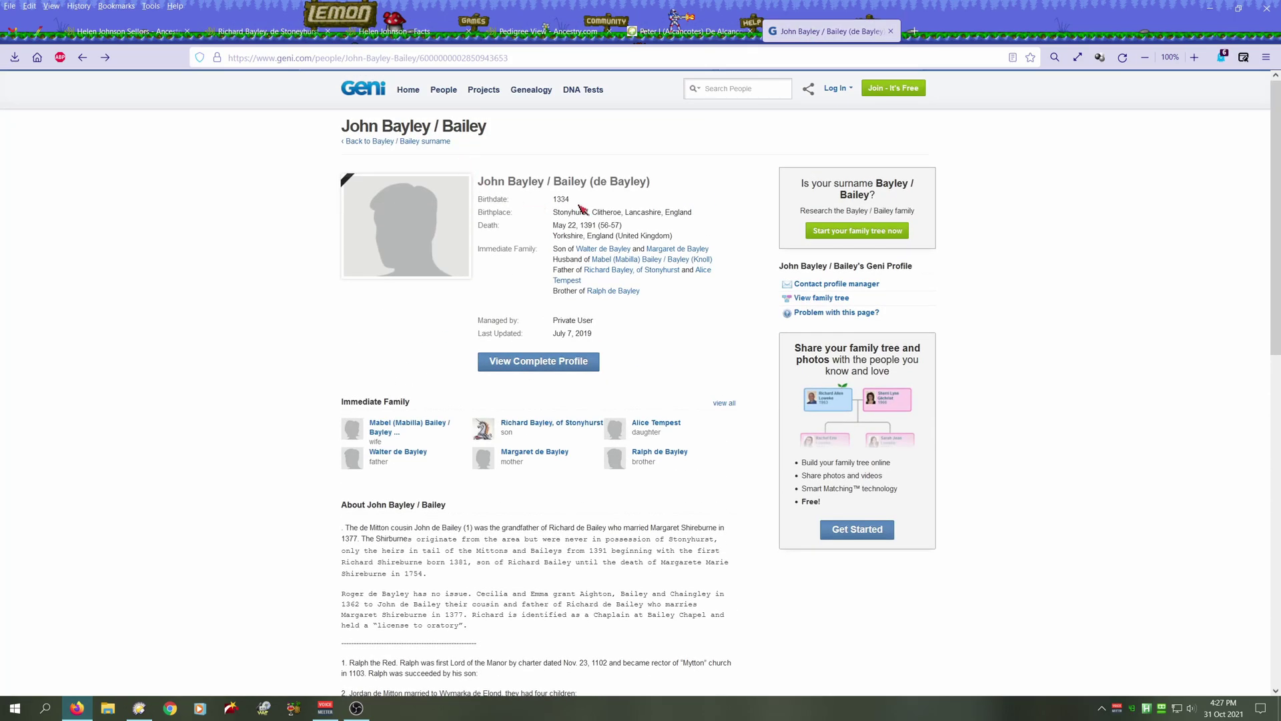
click(260, 31)
click(629, 429)
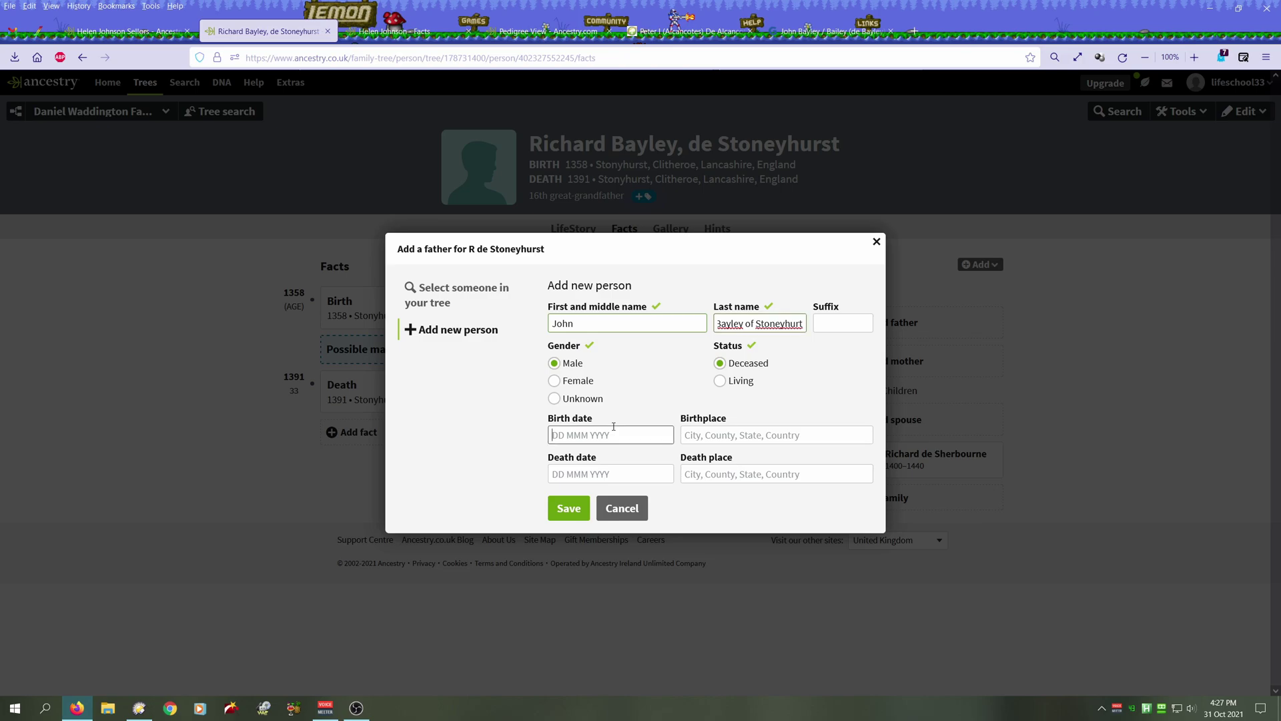
text(1334)
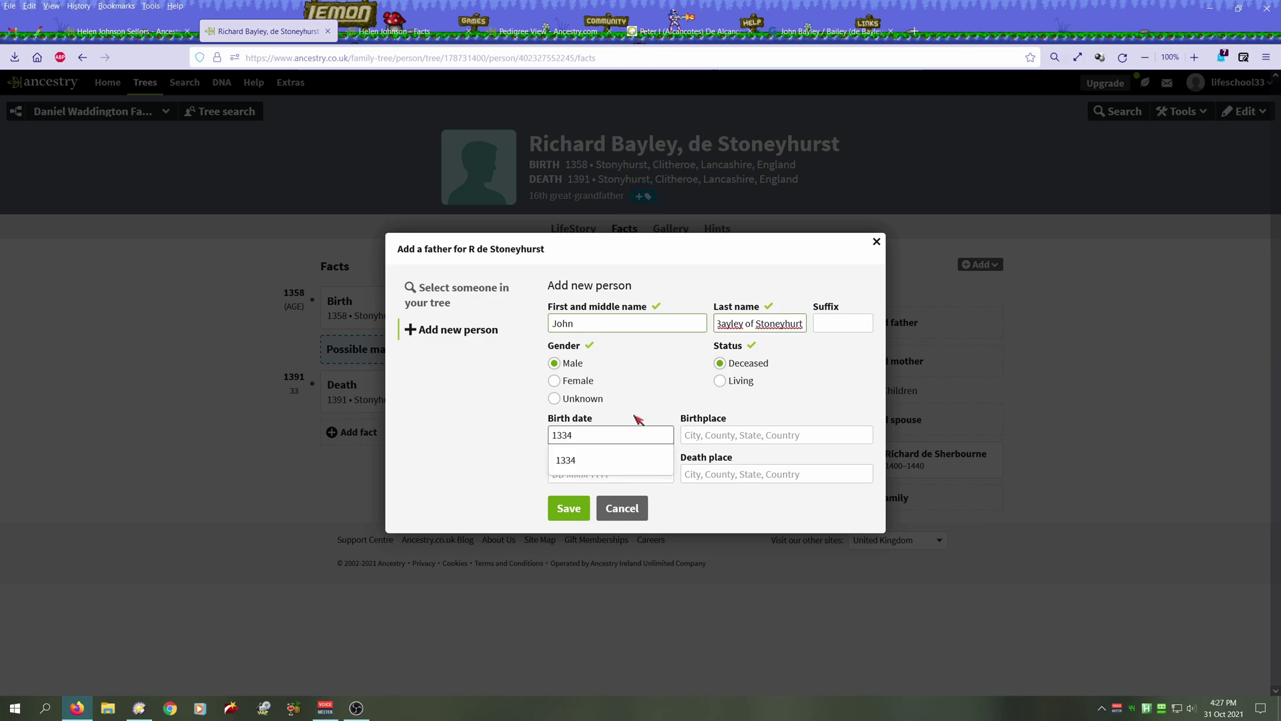
click(519, 408)
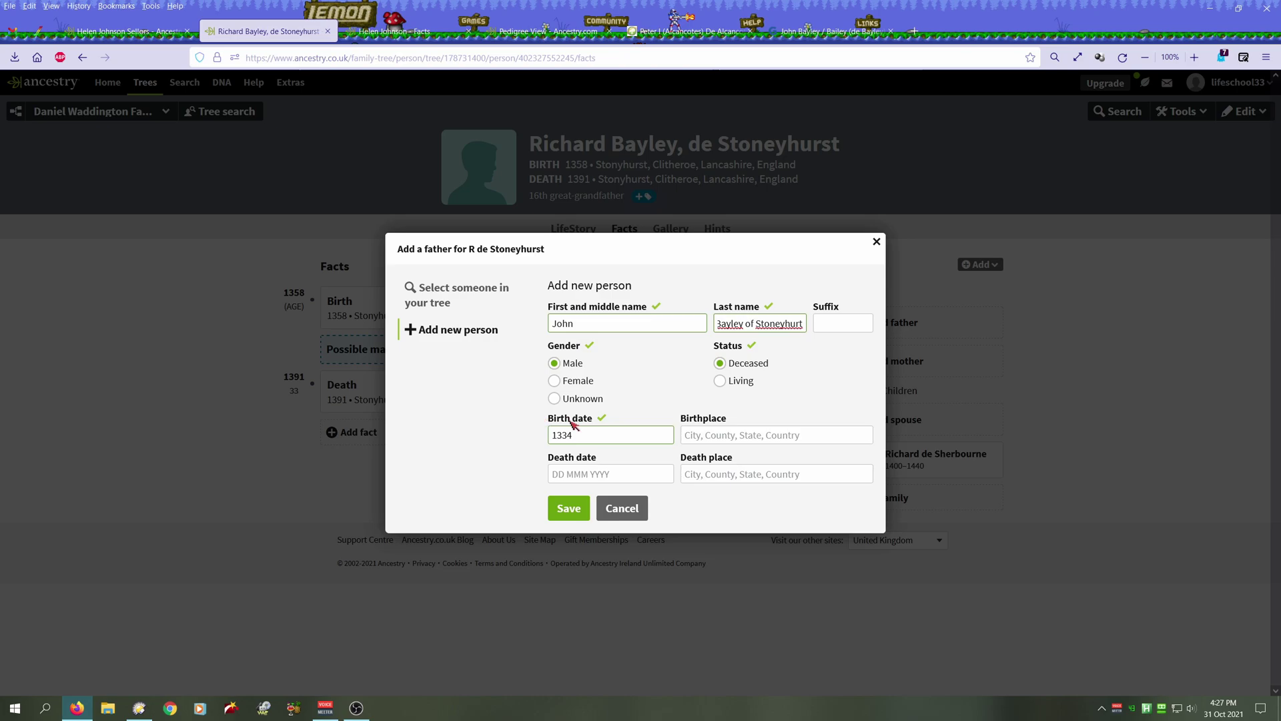
- Set the father's birthplace to "Stoneyhurst, Burnley Parish, Lancashire, England" and save him to the tree
click(715, 435)
text(Stoney)
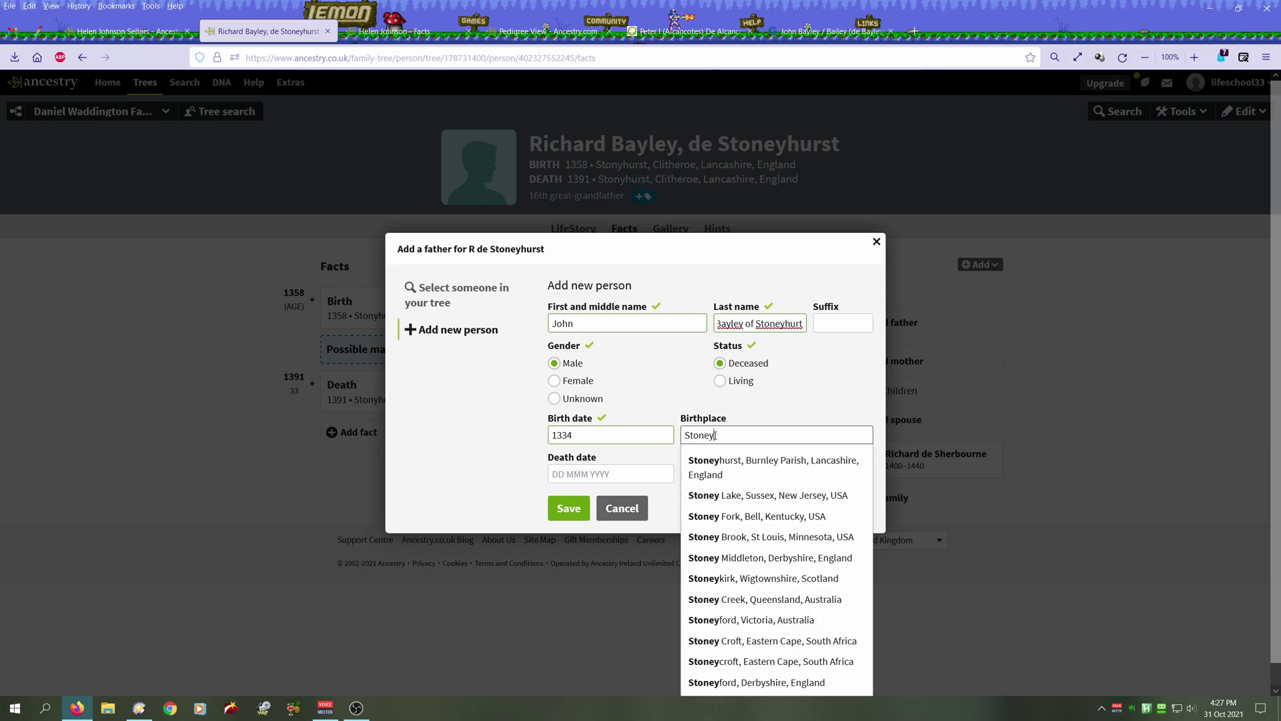
click(715, 461)
click(569, 508)
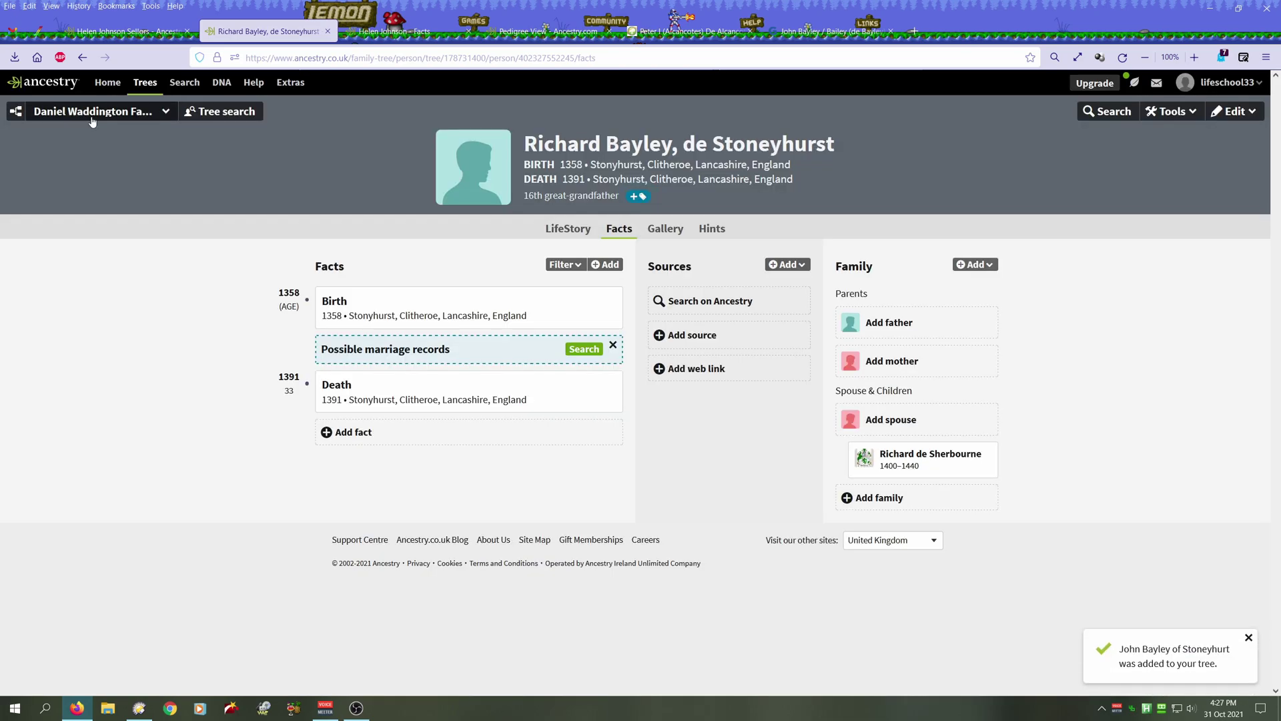
- Return to the pedigree view, check the new Bayley father's summary card, and review the extended Sherbourne and Waddington lines
click(86, 112)
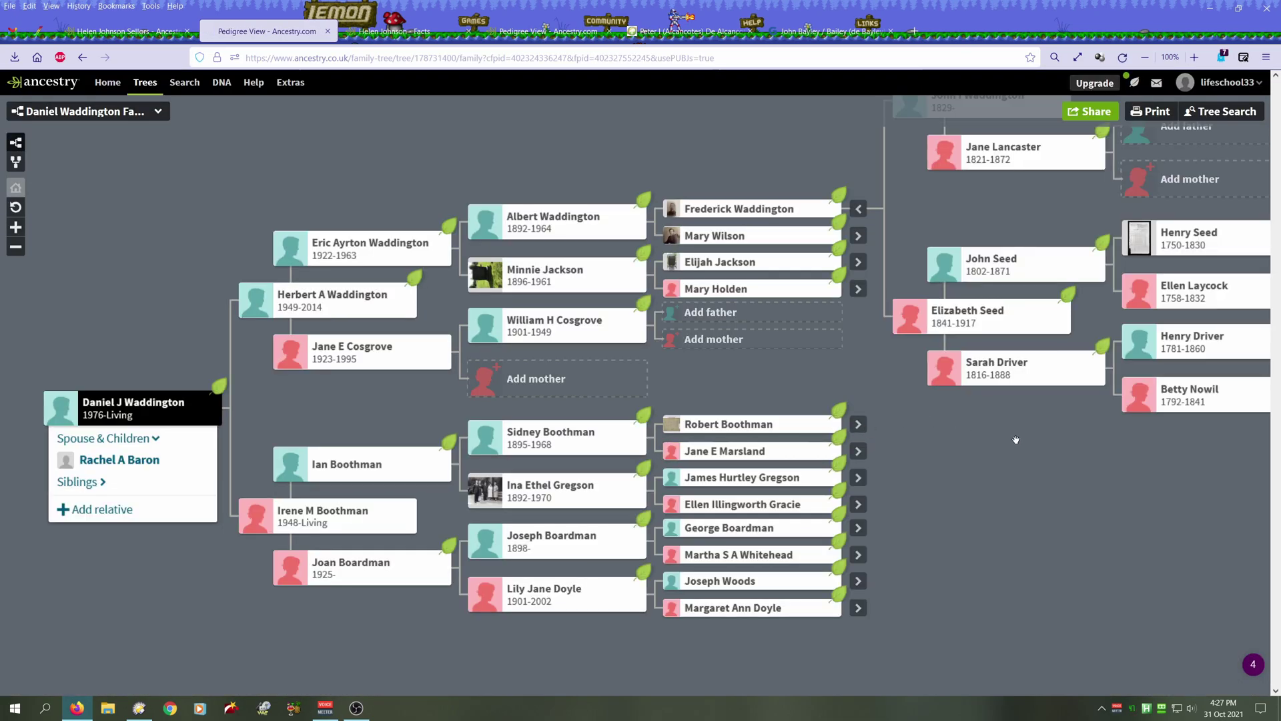
scroll(1090, 474, down, 3)
drag(1207, 481, 166, 493)
scroll(354, 437, up, 3)
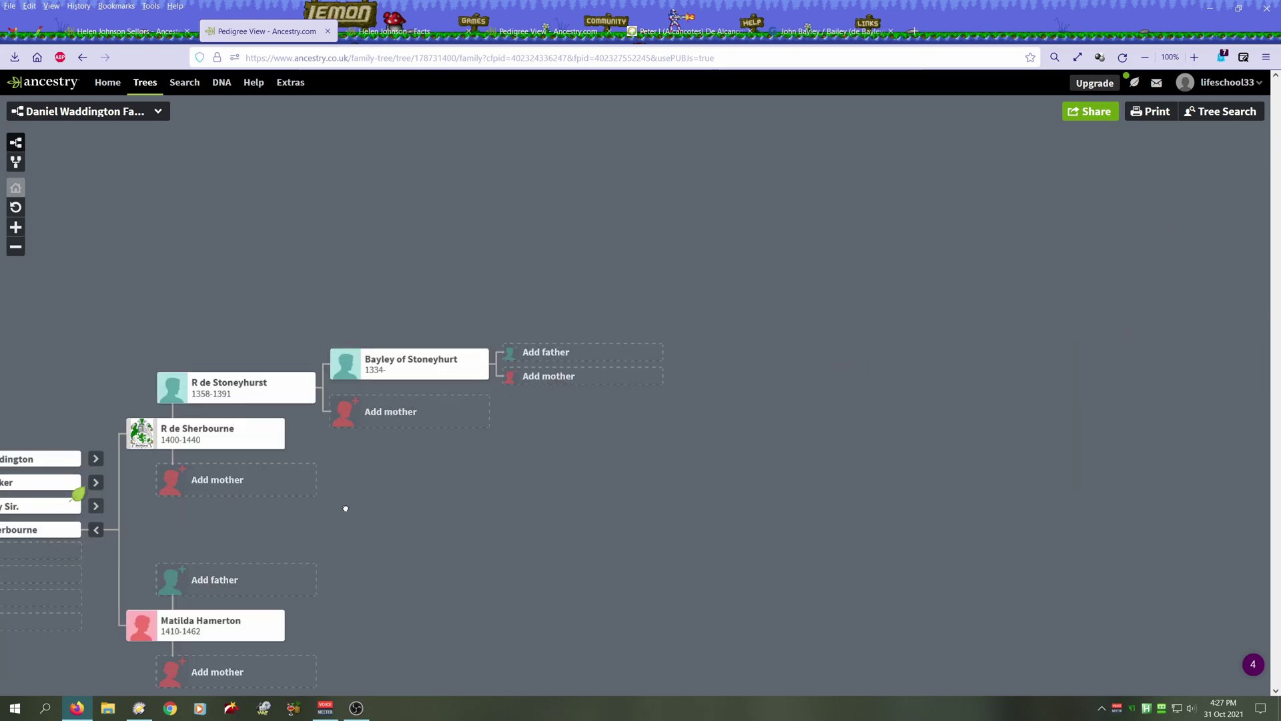
drag(338, 507, 547, 487)
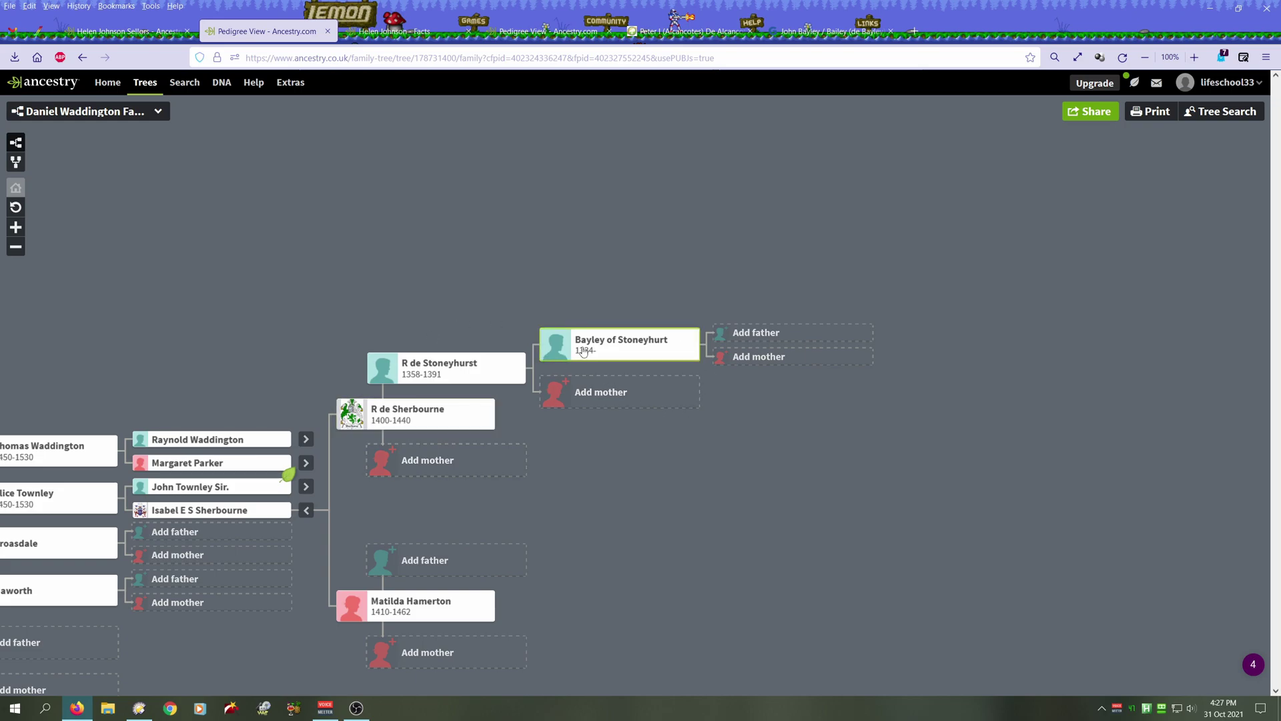
click(580, 352)
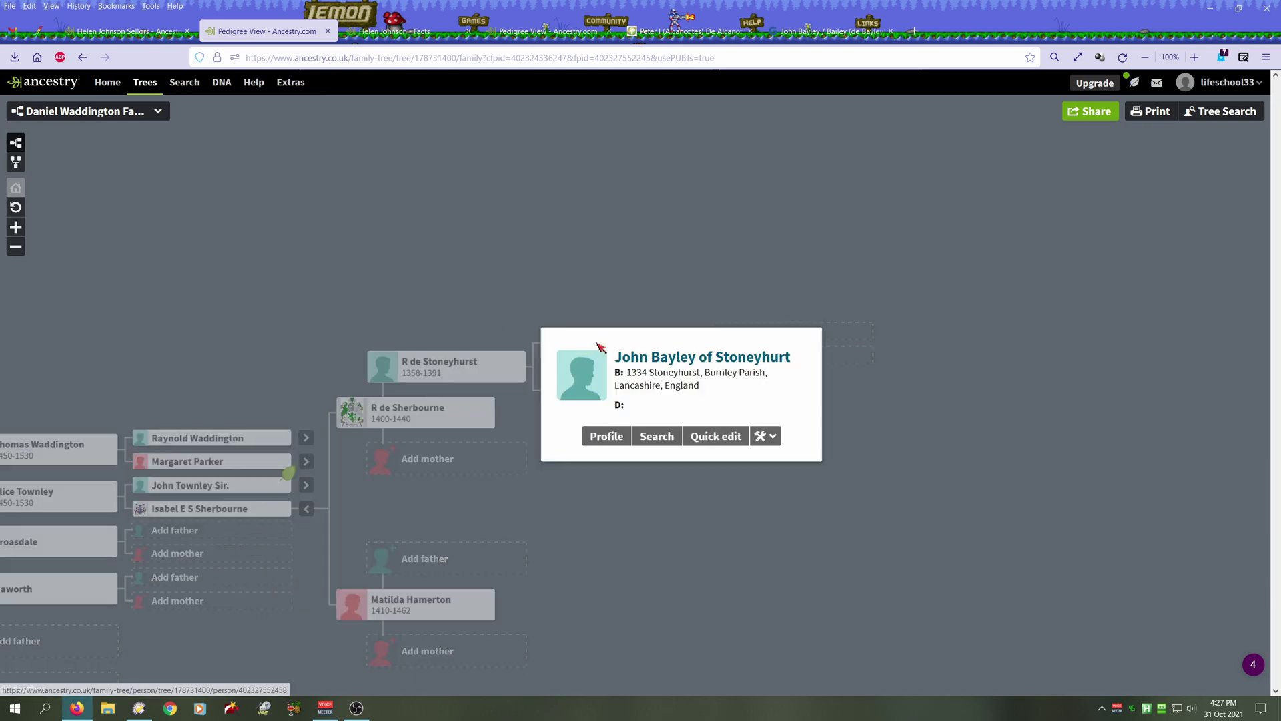
click(665, 510)
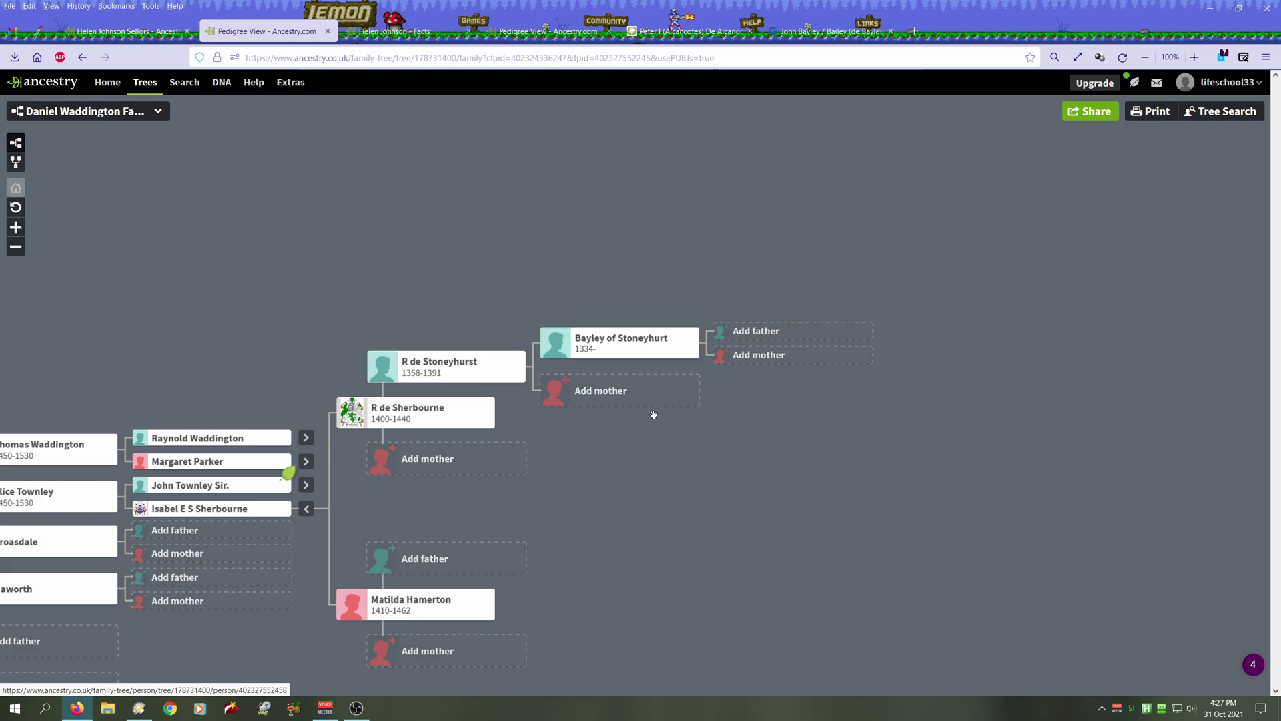
scroll(654, 413, down, 2)
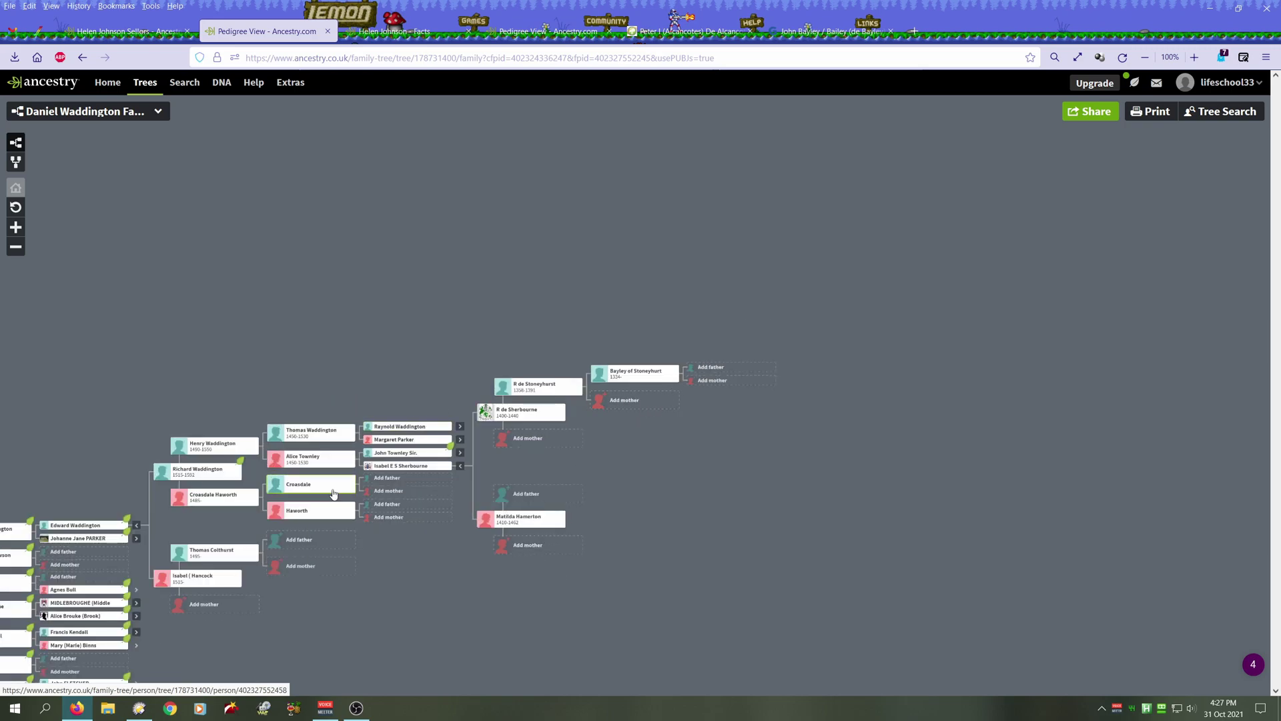
drag(683, 475, 787, 377)
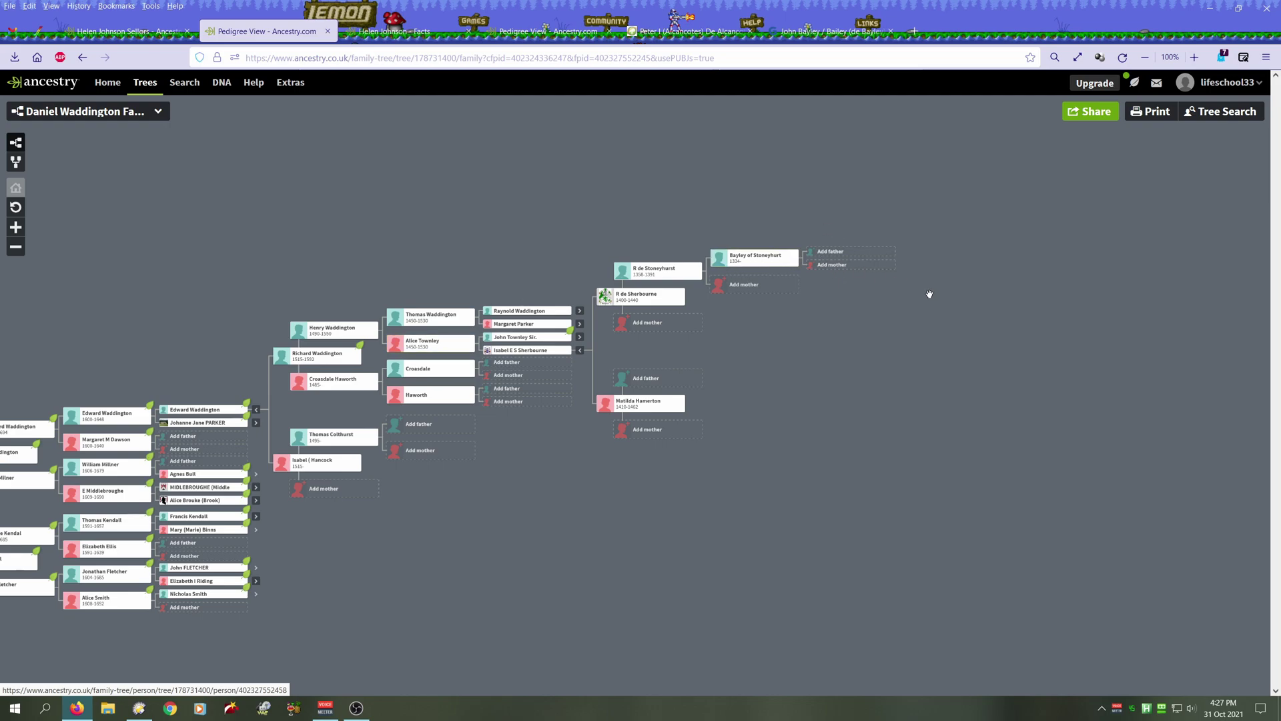
drag(761, 403, 852, 362)
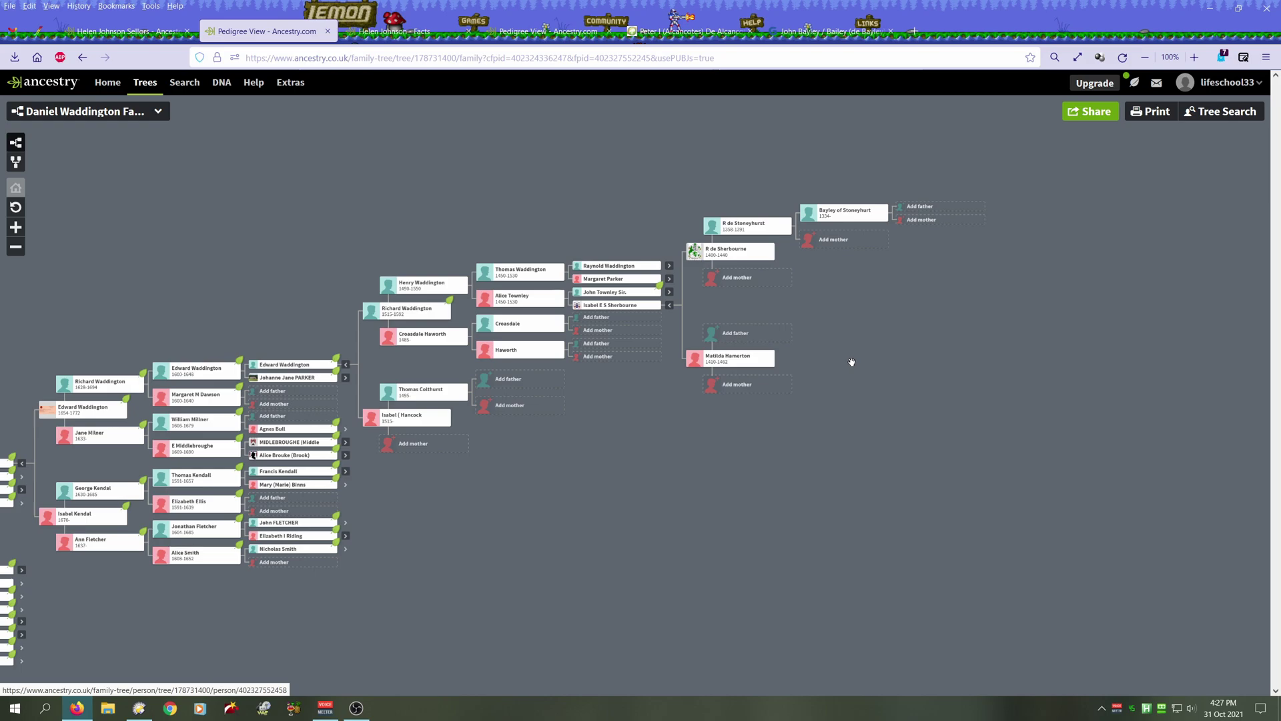